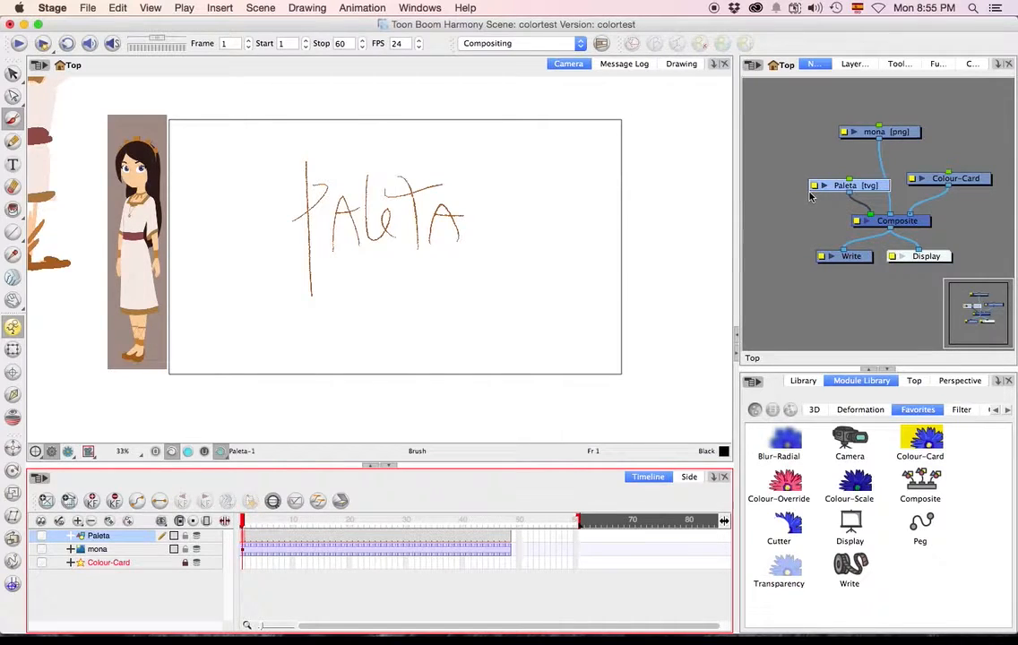
Handwrite the bulleted notes "CREAR PALETAS" and "TECNICAS de CLEAN" in black beside the camera frame on the Paleta layer.
{"action": "mouse_move", "coordinate": [524, 302]}
{"action": "left_mouse_down"}
{"action": "mouse_move", "coordinate": [209, 330]}
{"action": "mouse_move", "coordinate": [173, 303]}
{"action": "left_mouse_up"}
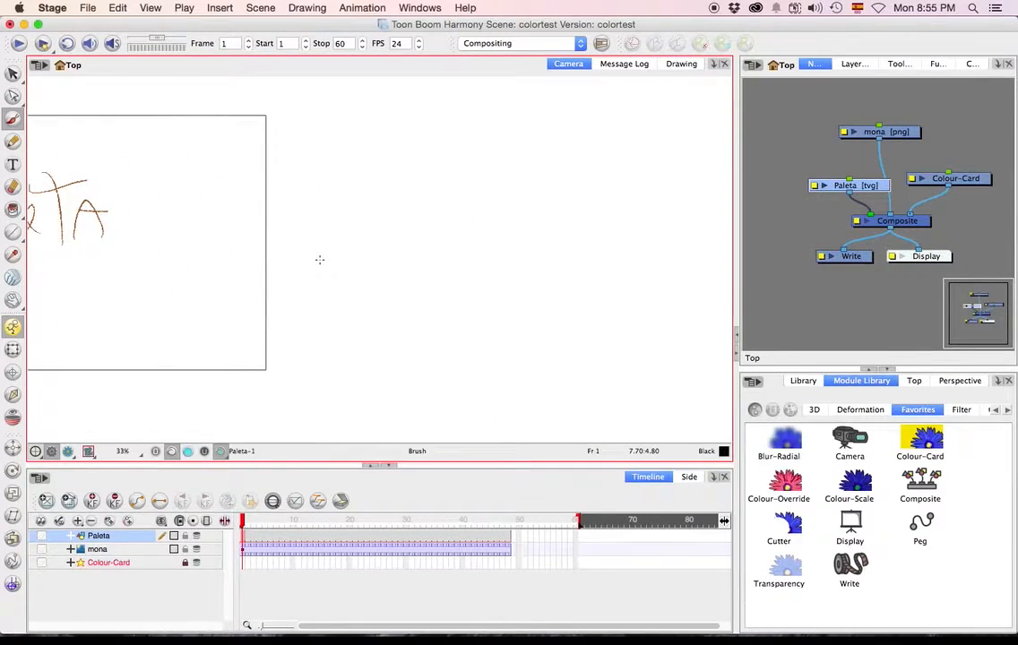
{"action": "mouse_move", "coordinate": [344, 143]}
{"action": "left_mouse_down"}
{"action": "mouse_move", "coordinate": [343, 159]}
{"action": "mouse_move", "coordinate": [405, 130]}
{"action": "mouse_move", "coordinate": [448, 143]}
{"action": "mouse_move", "coordinate": [484, 134]}
{"action": "mouse_move", "coordinate": [541, 146]}
{"action": "left_mouse_up"}
{"action": "left_click_drag", "start_coordinate": [299, 168], "coordinate": [311, 167]}
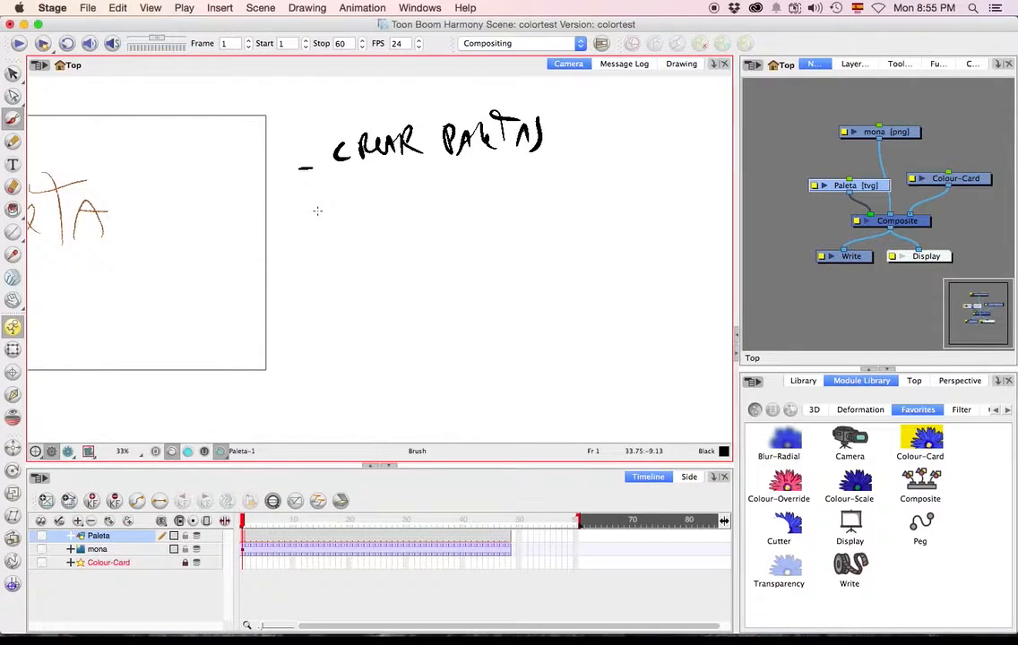
{"action": "mouse_move", "coordinate": [309, 220]}
{"action": "left_mouse_down"}
{"action": "mouse_move", "coordinate": [355, 224]}
{"action": "mouse_move", "coordinate": [359, 199]}
{"action": "left_mouse_up"}
{"action": "mouse_move", "coordinate": [375, 208]}
{"action": "left_mouse_down"}
{"action": "mouse_move", "coordinate": [414, 194]}
{"action": "mouse_move", "coordinate": [426, 213]}
{"action": "mouse_move", "coordinate": [440, 212]}
{"action": "mouse_move", "coordinate": [479, 183]}
{"action": "mouse_move", "coordinate": [502, 207]}
{"action": "mouse_move", "coordinate": [528, 179]}
{"action": "mouse_move", "coordinate": [540, 188]}
{"action": "mouse_move", "coordinate": [574, 176]}
{"action": "left_mouse_up"}
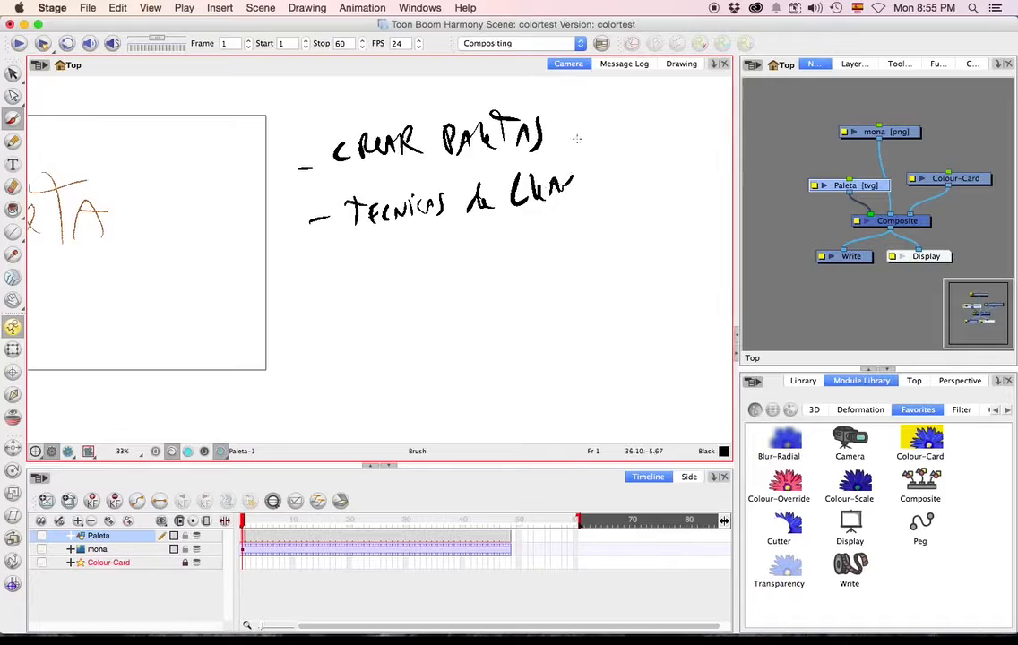
Handwrite the notes "Técn SOMBREADO" and "DISTINTAS" below, linking the first note to the last one with a curved arrow.
{"action": "left_click_drag", "start_coordinate": [315, 267], "coordinate": [382, 271]}
{"action": "left_click_drag", "start_coordinate": [397, 259], "coordinate": [403, 267]}
{"action": "mouse_move", "coordinate": [459, 240]}
{"action": "left_mouse_down"}
{"action": "mouse_move", "coordinate": [446, 264]}
{"action": "mouse_move", "coordinate": [472, 240]}
{"action": "left_mouse_up"}
{"action": "mouse_move", "coordinate": [484, 261]}
{"action": "left_mouse_down"}
{"action": "mouse_move", "coordinate": [556, 237]}
{"action": "mouse_move", "coordinate": [561, 212]}
{"action": "mouse_move", "coordinate": [588, 229]}
{"action": "left_mouse_up"}
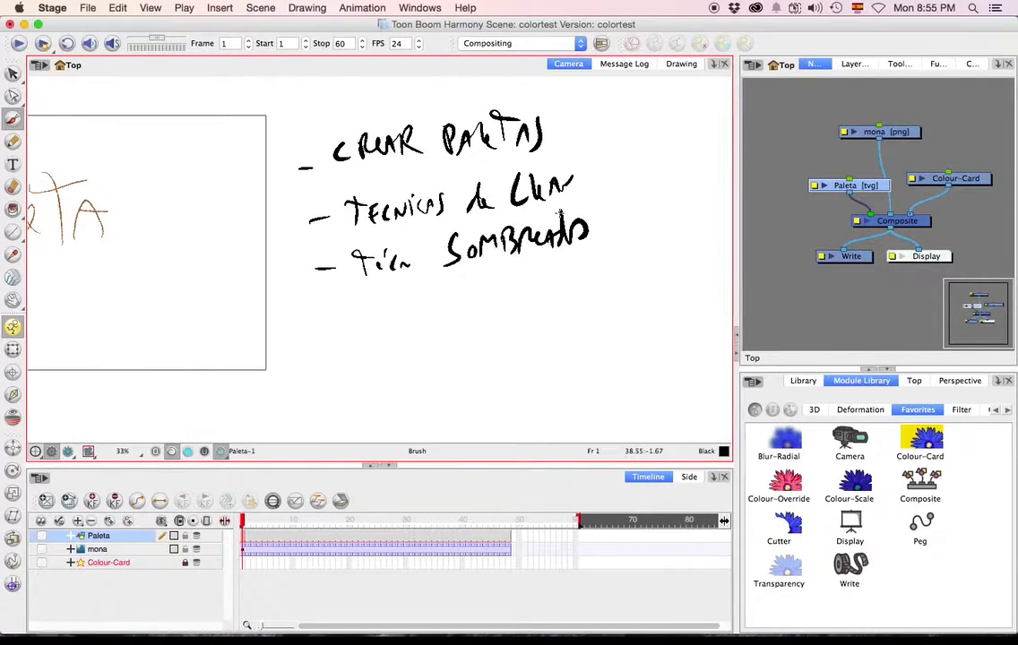
{"action": "left_click_drag", "start_coordinate": [315, 326], "coordinate": [333, 324]}
{"action": "mouse_move", "coordinate": [333, 145]}
{"action": "left_mouse_down"}
{"action": "mouse_move", "coordinate": [375, 344]}
{"action": "mouse_move", "coordinate": [452, 349]}
{"action": "mouse_move", "coordinate": [470, 323]}
{"action": "mouse_move", "coordinate": [486, 342]}
{"action": "left_mouse_up"}
{"action": "left_click_drag", "start_coordinate": [319, 335], "coordinate": [433, 320]}
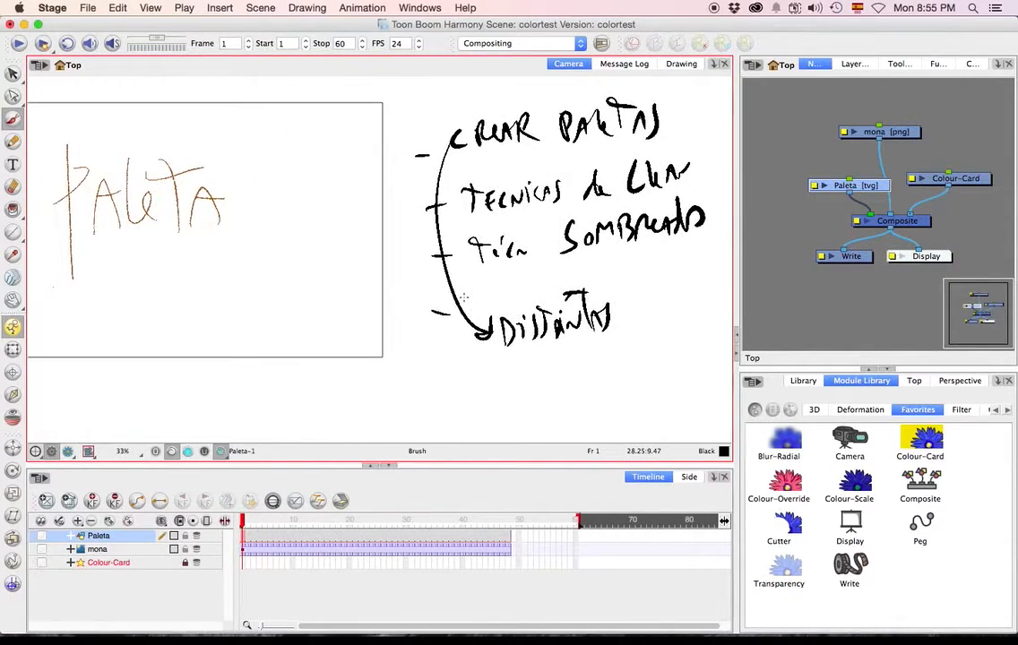
Brush adjacent diagonal swatches in Red, Green and Blue beside the notes, and mark the blue one with an arrow labelled "TAG".
{"action": "left_click", "coordinate": [968, 63]}
{"action": "left_click_drag", "start_coordinate": [601, 287], "coordinate": [358, 413]}
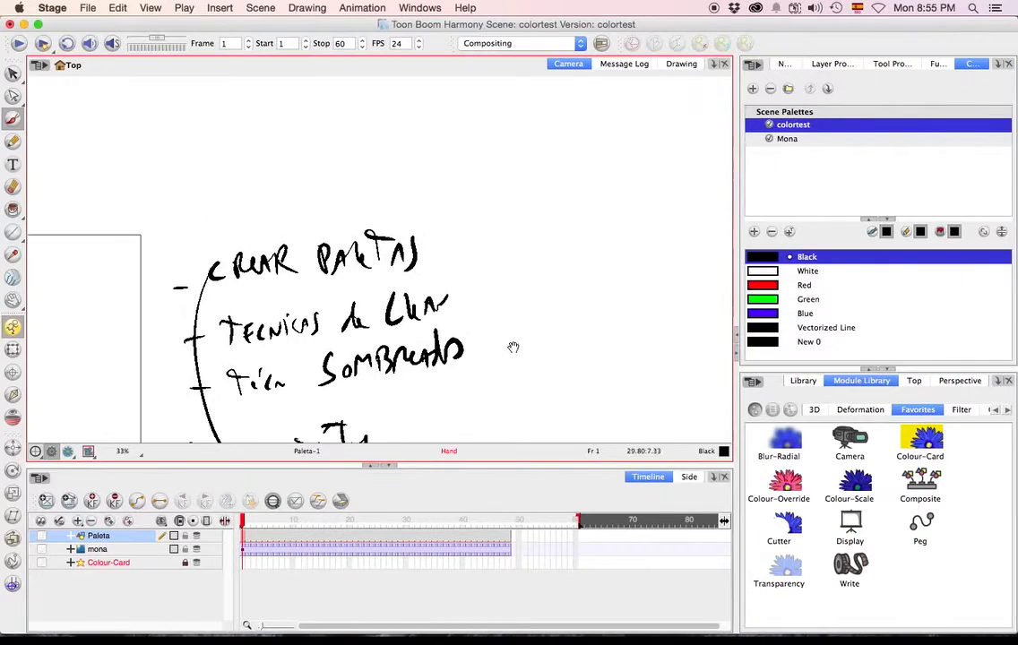
{"action": "left_click_drag", "start_coordinate": [558, 347], "coordinate": [345, 280]}
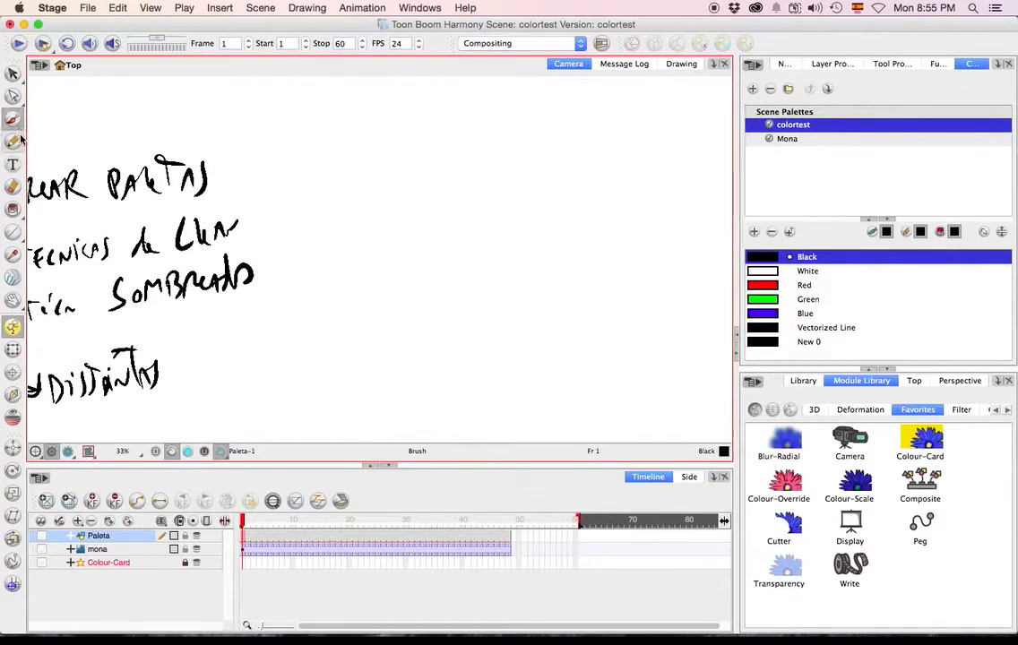
{"action": "left_click", "coordinate": [767, 287]}
{"action": "mouse_move", "coordinate": [391, 172]}
{"action": "left_mouse_down"}
{"action": "mouse_move", "coordinate": [434, 135]}
{"action": "mouse_move", "coordinate": [385, 183]}
{"action": "mouse_move", "coordinate": [454, 141]}
{"action": "left_mouse_up"}
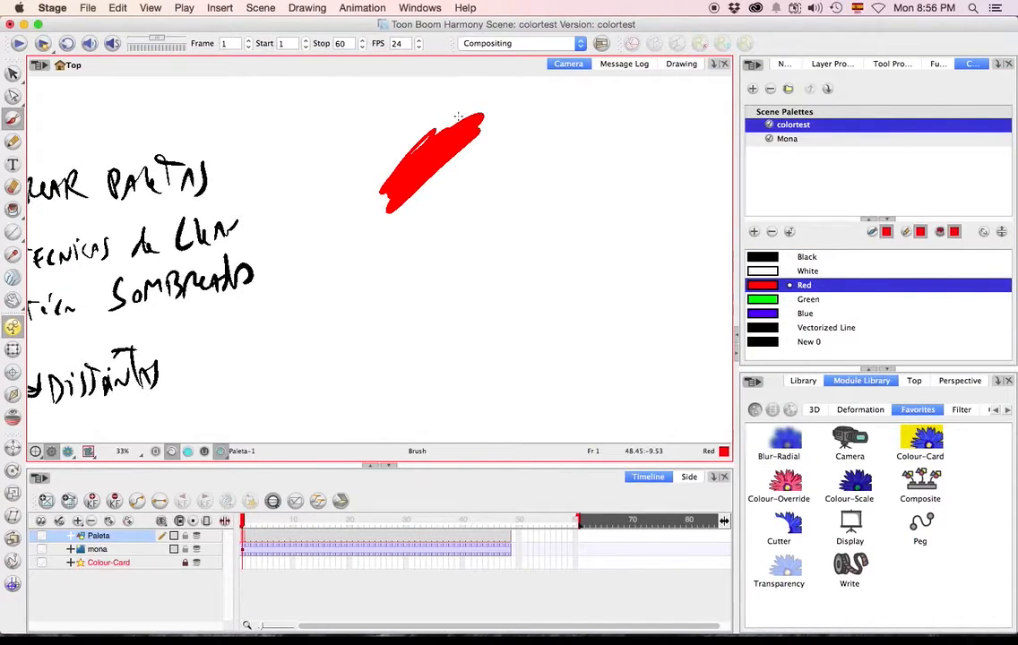
{"action": "left_click", "coordinate": [761, 299]}
{"action": "mouse_move", "coordinate": [401, 202]}
{"action": "left_mouse_down"}
{"action": "mouse_move", "coordinate": [498, 136]}
{"action": "mouse_move", "coordinate": [433, 204]}
{"action": "mouse_move", "coordinate": [362, 169]}
{"action": "left_mouse_up"}
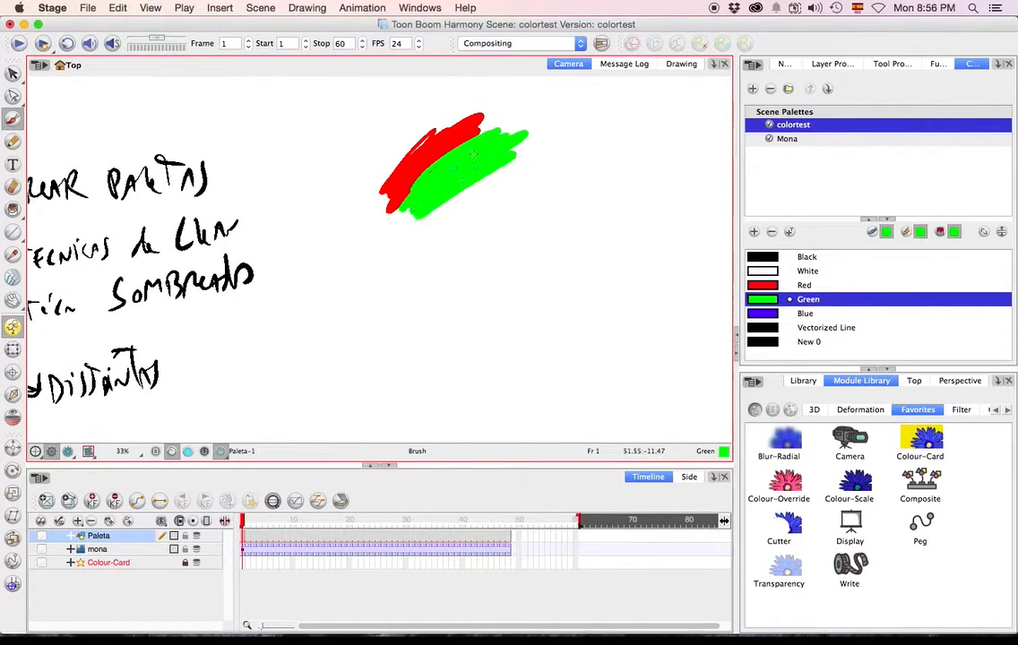
{"action": "left_click", "coordinate": [765, 315]}
{"action": "mouse_move", "coordinate": [419, 215]}
{"action": "left_mouse_down"}
{"action": "mouse_move", "coordinate": [528, 156]}
{"action": "mouse_move", "coordinate": [438, 224]}
{"action": "mouse_move", "coordinate": [538, 161]}
{"action": "mouse_move", "coordinate": [435, 229]}
{"action": "mouse_move", "coordinate": [460, 240]}
{"action": "left_mouse_up"}
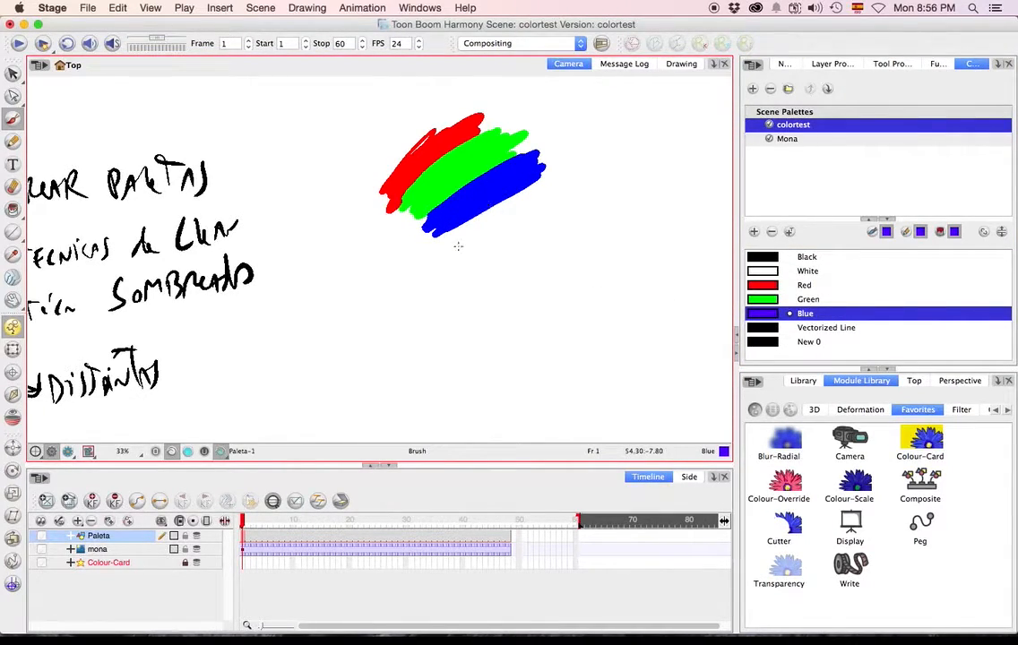
{"action": "mouse_move", "coordinate": [551, 246]}
{"action": "left_mouse_down"}
{"action": "mouse_move", "coordinate": [512, 210]}
{"action": "mouse_move", "coordinate": [535, 209]}
{"action": "mouse_move", "coordinate": [567, 257]}
{"action": "left_mouse_up"}
{"action": "mouse_move", "coordinate": [554, 237]}
{"action": "left_mouse_down"}
{"action": "mouse_move", "coordinate": [576, 234]}
{"action": "mouse_move", "coordinate": [591, 256]}
{"action": "mouse_move", "coordinate": [610, 250]}
{"action": "mouse_move", "coordinate": [602, 244]}
{"action": "left_mouse_up"}
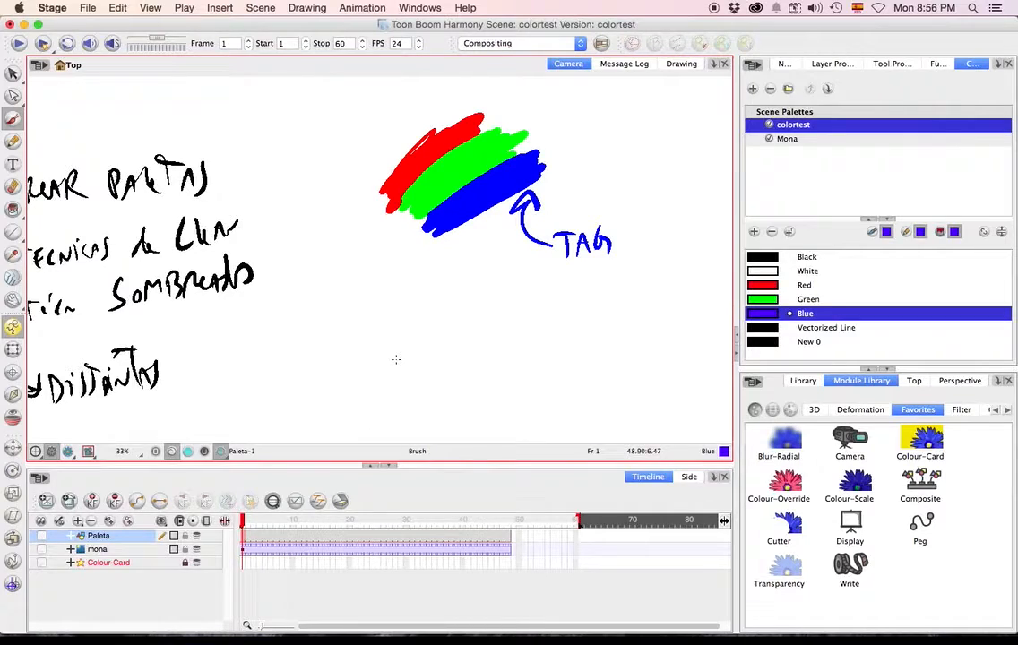
Rename the Blue colour in the colortest palette to "Color 1" and place it below Vectorized Line.
{"action": "double_click", "coordinate": [802, 314]}
{"action": "type", "text": "Color 1"}
{"action": "key", "text": "Tab"}
{"action": "left_click_drag", "start_coordinate": [773, 329], "coordinate": [772, 321]}
{"action": "left_click", "coordinate": [766, 331]}
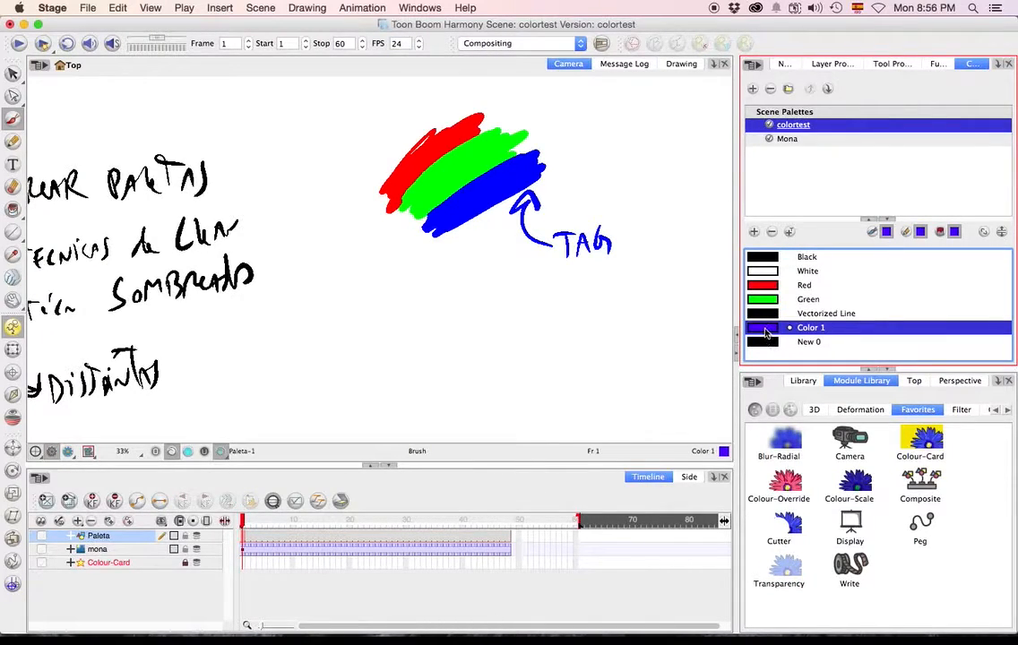
Change Color 1 to a solid green with RGB 0, 192, 109.
{"action": "double_click", "coordinate": [763, 331]}
{"action": "left_click", "coordinate": [462, 318]}
{"action": "left_click", "coordinate": [337, 182]}
Change Color 1 to a turquoise blue.
{"action": "double_click", "coordinate": [764, 331]}
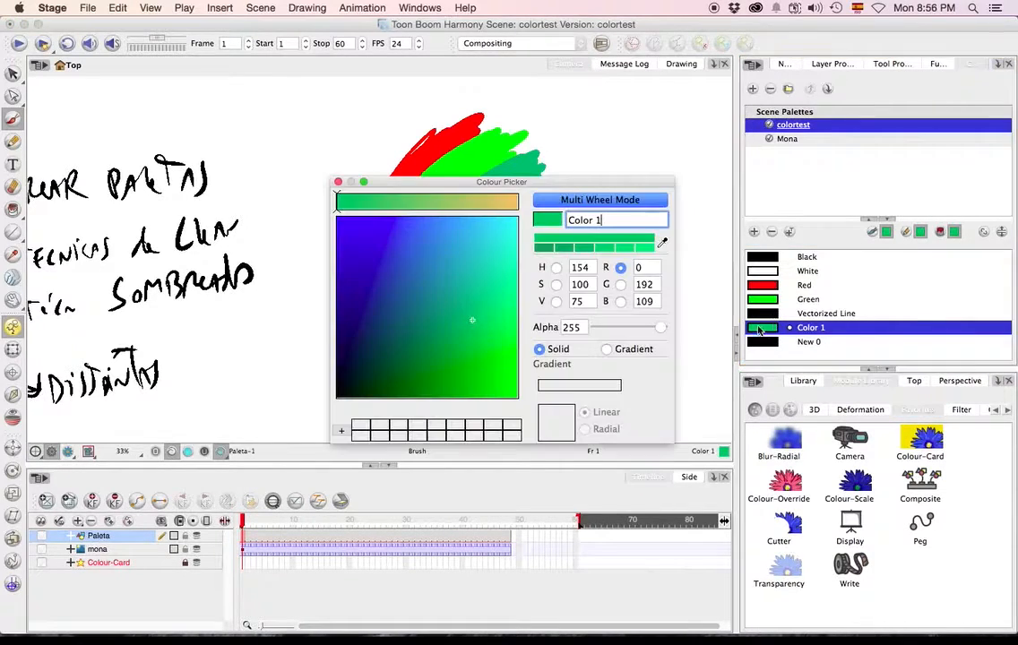
{"action": "left_click", "coordinate": [479, 239]}
{"action": "left_click", "coordinate": [337, 182]}
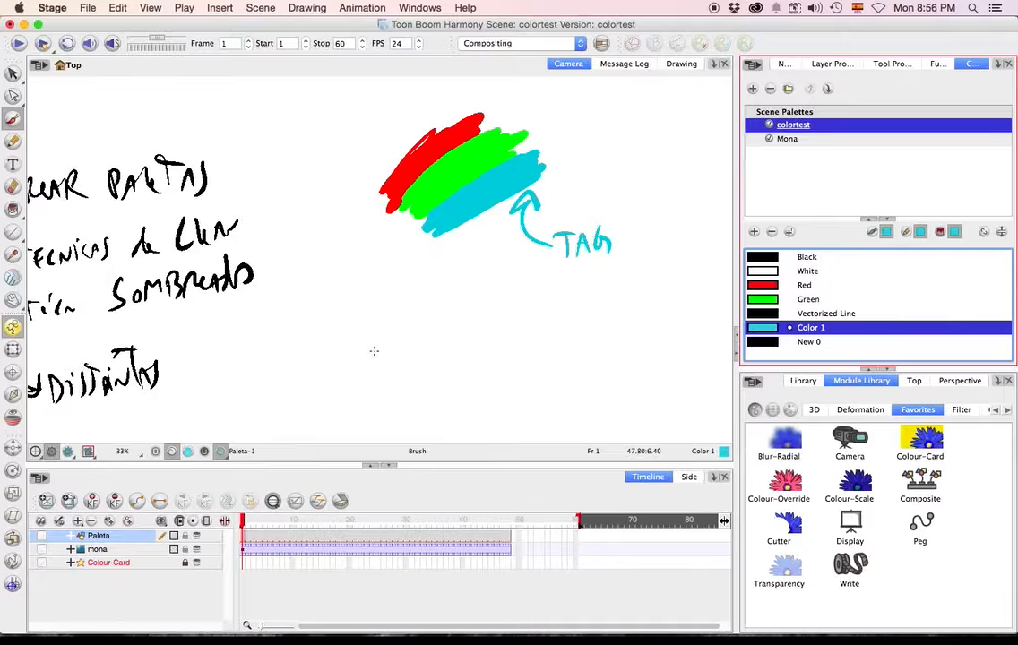
Draw a ruled palette box below the swatches in Color 1, with three arrows leading to the labels Sc1, Sc2 and Sc3.
{"action": "mouse_move", "coordinate": [438, 318]}
{"action": "left_mouse_down"}
{"action": "mouse_move", "coordinate": [435, 261]}
{"action": "mouse_move", "coordinate": [487, 299]}
{"action": "mouse_move", "coordinate": [437, 336]}
{"action": "left_mouse_up"}
{"action": "mouse_move", "coordinate": [437, 281]}
{"action": "left_mouse_down"}
{"action": "mouse_move", "coordinate": [481, 280]}
{"action": "mouse_move", "coordinate": [481, 299]}
{"action": "left_mouse_up"}
{"action": "mouse_move", "coordinate": [437, 318]}
{"action": "left_mouse_down"}
{"action": "mouse_move", "coordinate": [481, 318]}
{"action": "mouse_move", "coordinate": [394, 328]}
{"action": "mouse_move", "coordinate": [372, 396]}
{"action": "left_mouse_up"}
{"action": "left_click_drag", "start_coordinate": [360, 381], "coordinate": [387, 382]}
{"action": "mouse_move", "coordinate": [445, 339]}
{"action": "left_mouse_down"}
{"action": "mouse_move", "coordinate": [453, 379]}
{"action": "mouse_move", "coordinate": [467, 377]}
{"action": "left_mouse_up"}
{"action": "mouse_move", "coordinate": [489, 320]}
{"action": "left_mouse_down"}
{"action": "mouse_move", "coordinate": [527, 320]}
{"action": "mouse_move", "coordinate": [537, 380]}
{"action": "left_mouse_up"}
{"action": "left_click_drag", "start_coordinate": [523, 369], "coordinate": [553, 362]}
{"action": "mouse_move", "coordinate": [351, 412]}
{"action": "left_mouse_down"}
{"action": "mouse_move", "coordinate": [342, 438]}
{"action": "mouse_move", "coordinate": [386, 437]}
{"action": "left_mouse_up"}
{"action": "mouse_move", "coordinate": [453, 403]}
{"action": "left_mouse_down"}
{"action": "mouse_move", "coordinate": [438, 423]}
{"action": "mouse_move", "coordinate": [488, 420]}
{"action": "left_mouse_up"}
{"action": "mouse_move", "coordinate": [545, 390]}
{"action": "left_mouse_down"}
{"action": "mouse_move", "coordinate": [535, 410]}
{"action": "mouse_move", "coordinate": [568, 418]}
{"action": "left_mouse_up"}
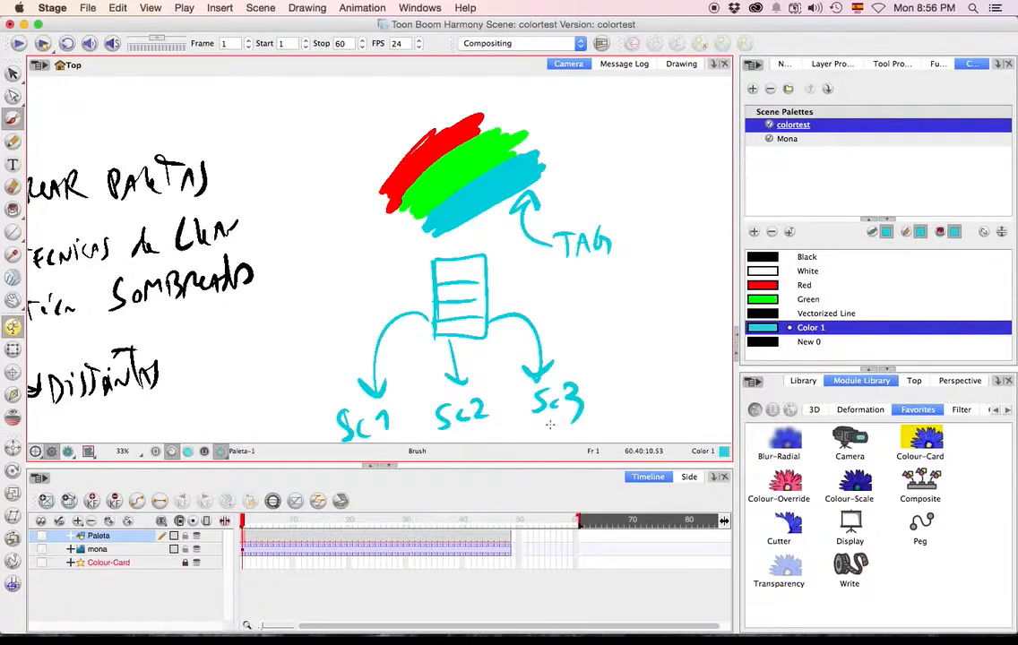
Switch to Finder, open the Proyecto folder in a new window and look inside its colortest scene folder.
{"action": "mouse_move", "coordinate": [213, 378]}
{"action": "left_mouse_down"}
{"action": "mouse_move", "coordinate": [457, 323]}
{"action": "mouse_move", "coordinate": [394, 392]}
{"action": "left_mouse_up"}
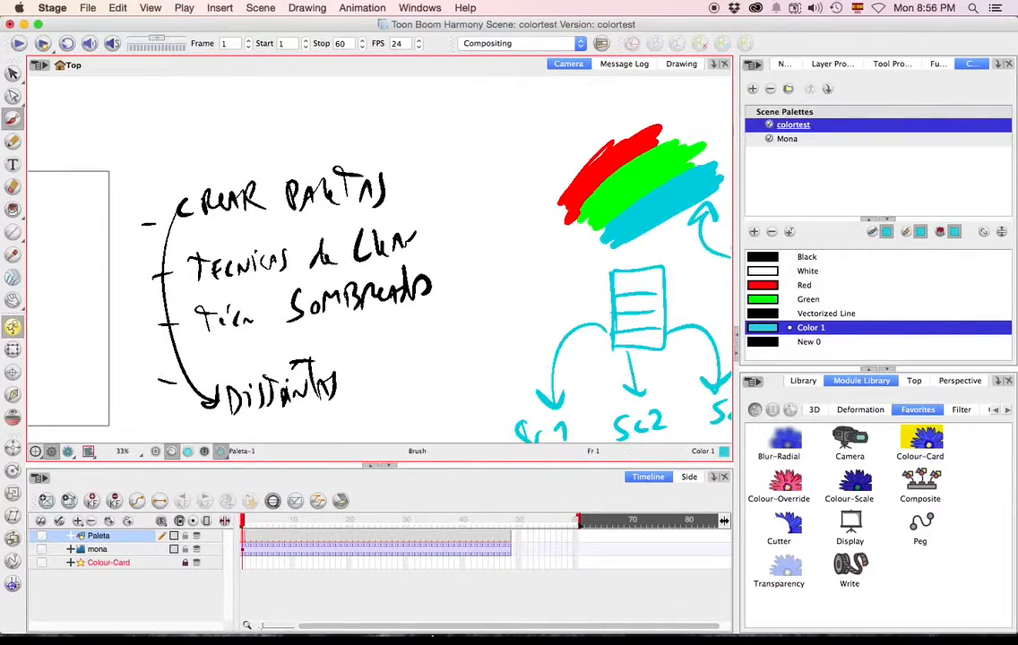
{"action": "left_click", "coordinate": [155, 620]}
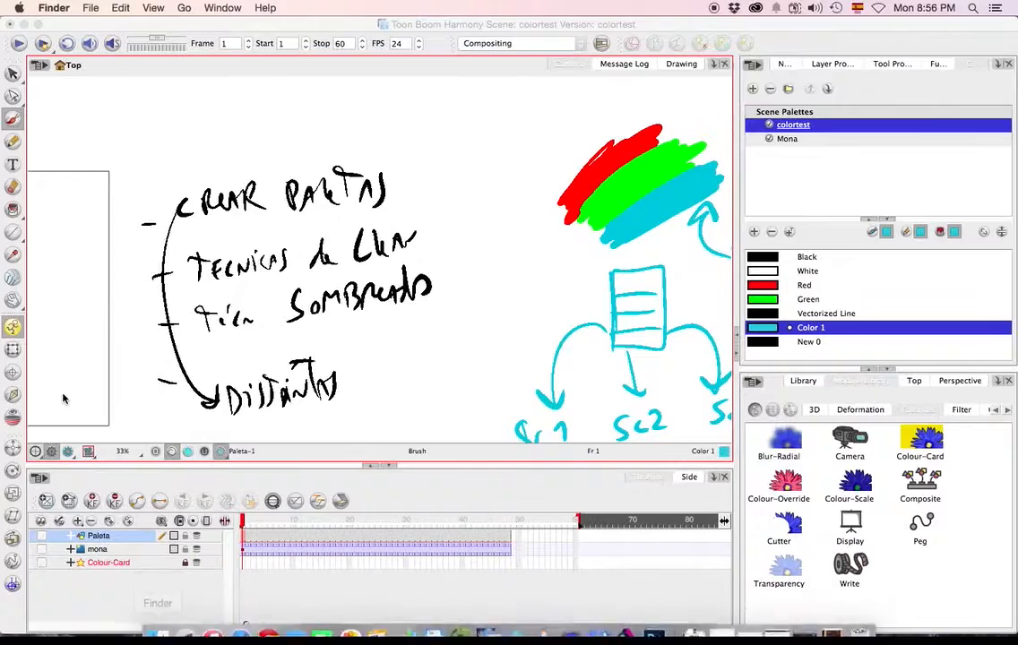
{"action": "key", "text": "super+n"}
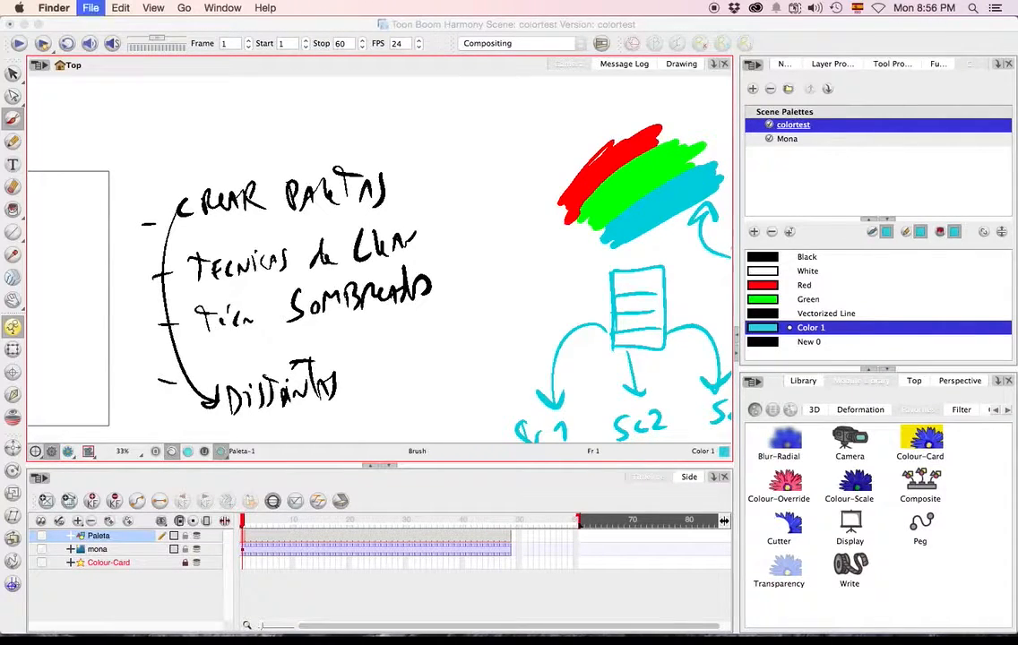
{"action": "left_click", "coordinate": [319, 224]}
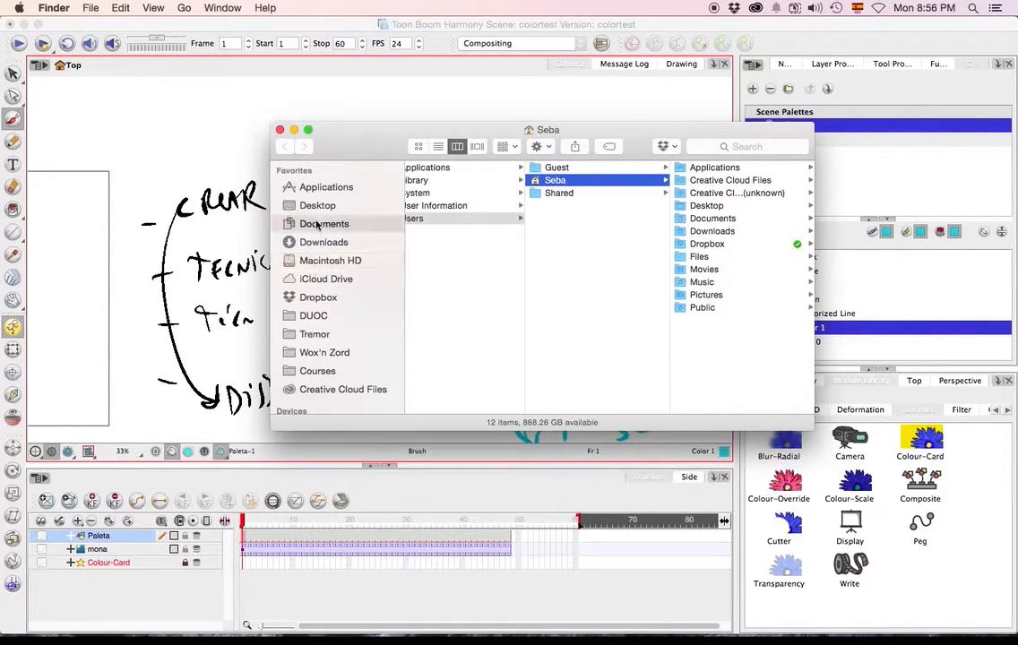
{"action": "double_click", "coordinate": [453, 329]}
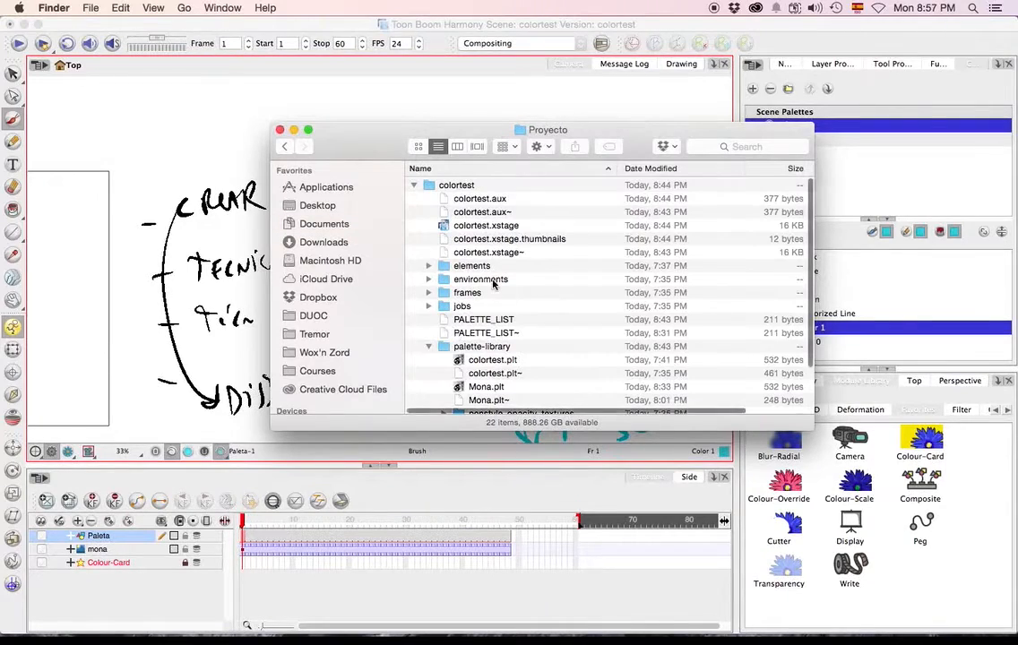
{"action": "left_click", "coordinate": [414, 185]}
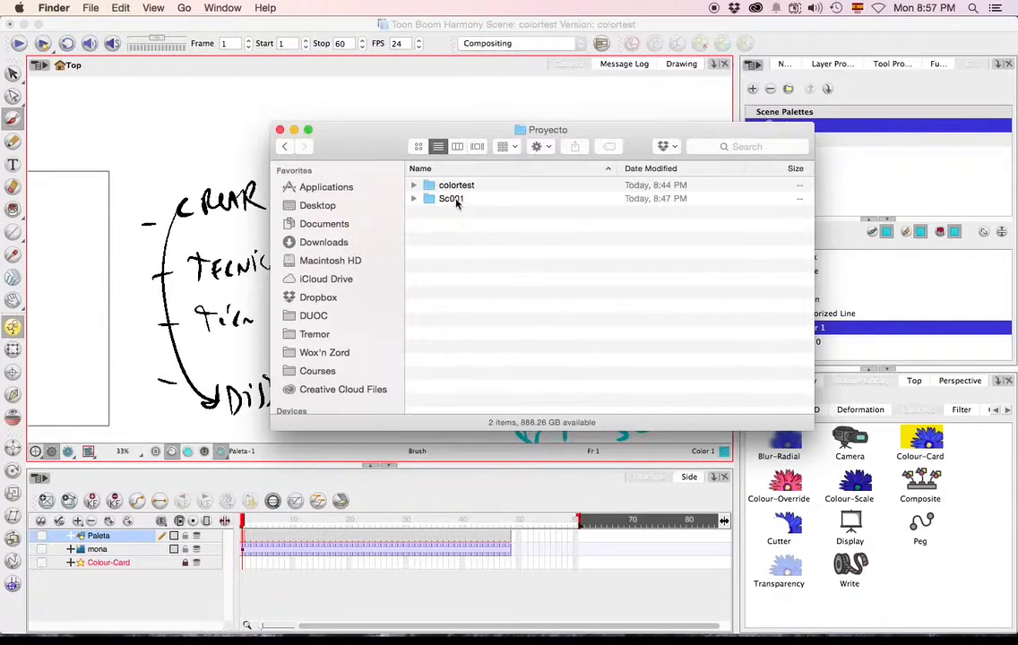
{"action": "left_click", "coordinate": [461, 187]}
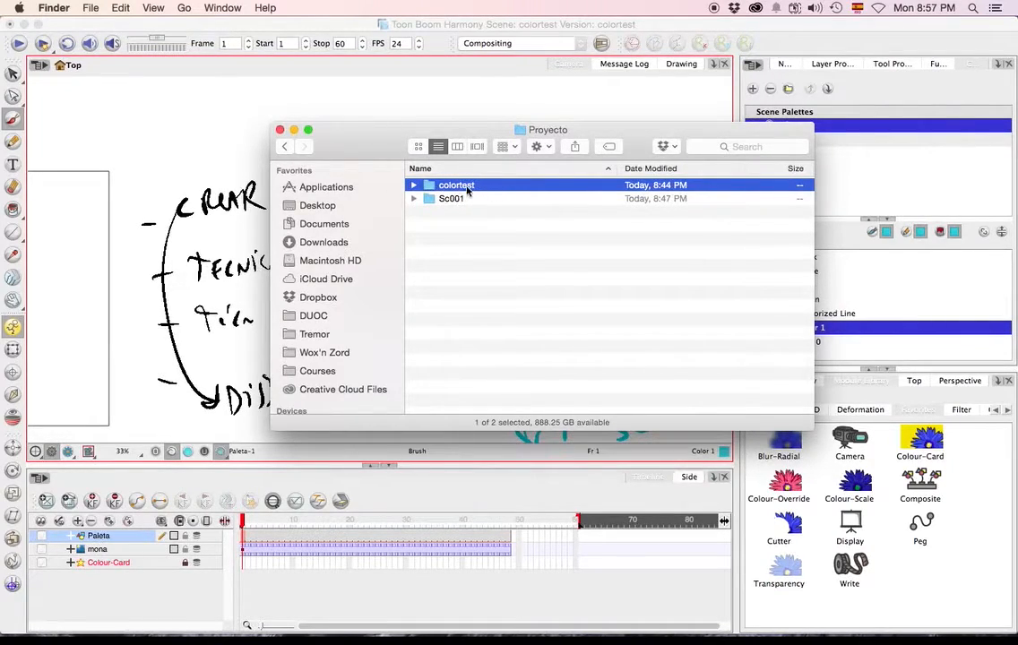
{"action": "double_click", "coordinate": [467, 186]}
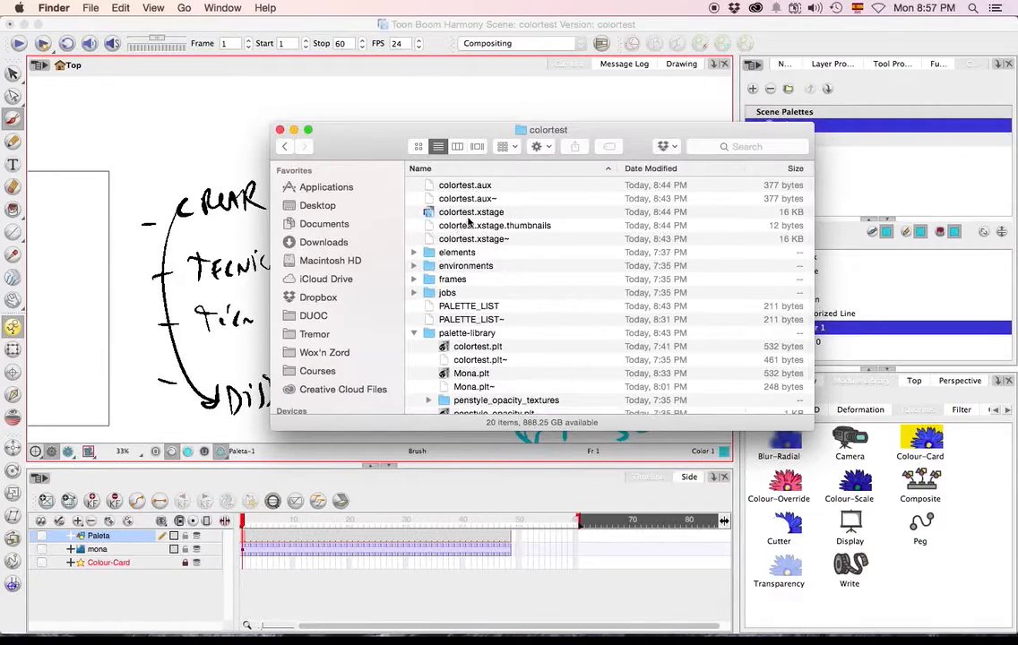
Switch back to Toon Boom Harmony and review the character art, handwritten notes and palette diagram.
{"action": "left_click", "coordinate": [152, 108]}
{"action": "key", "text": "1"}
{"action": "key", "text": "1"}
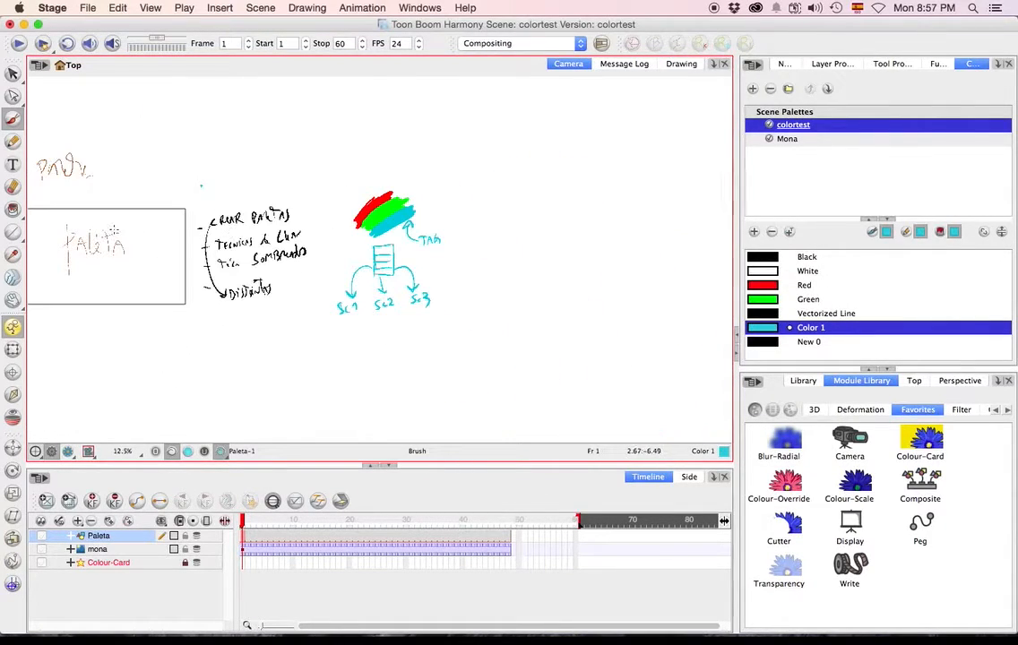
{"action": "key", "text": "space"}
{"action": "left_click_drag", "start_coordinate": [97, 191], "coordinate": [250, 184]}
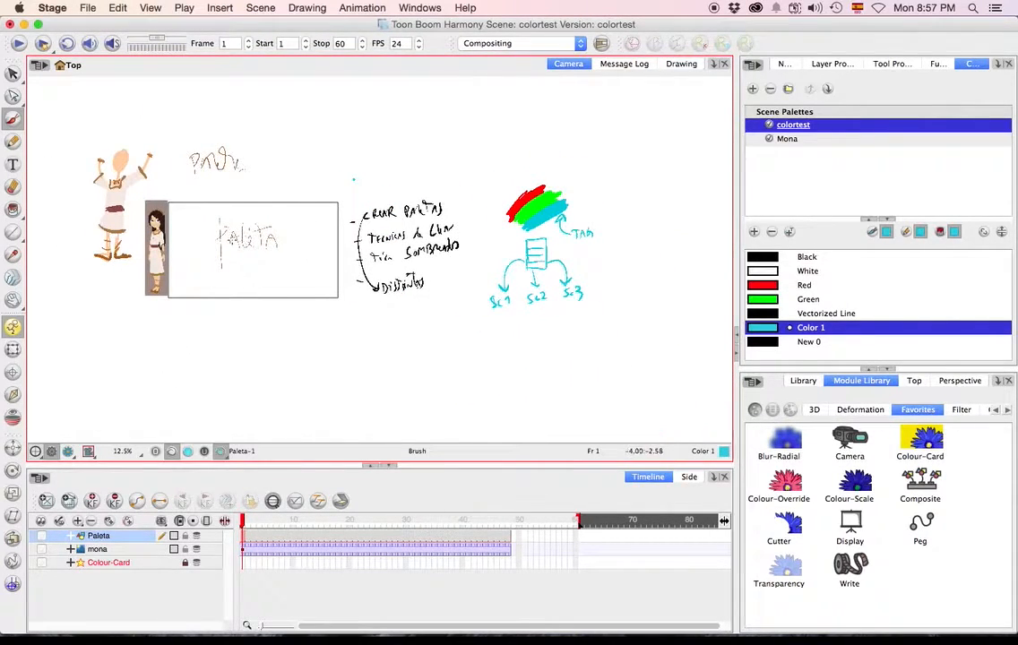
{"action": "scroll", "coordinate": [240, 271], "scroll_direction": "up", "scroll_amount": 1}
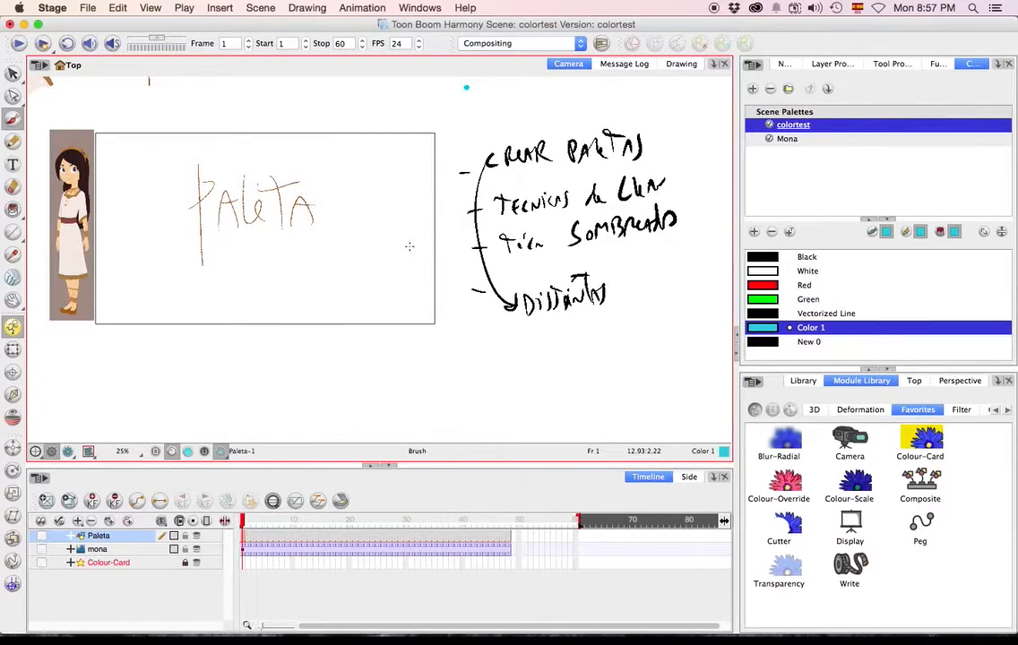
{"action": "scroll", "coordinate": [409, 246], "scroll_direction": "right", "scroll_amount": 15}
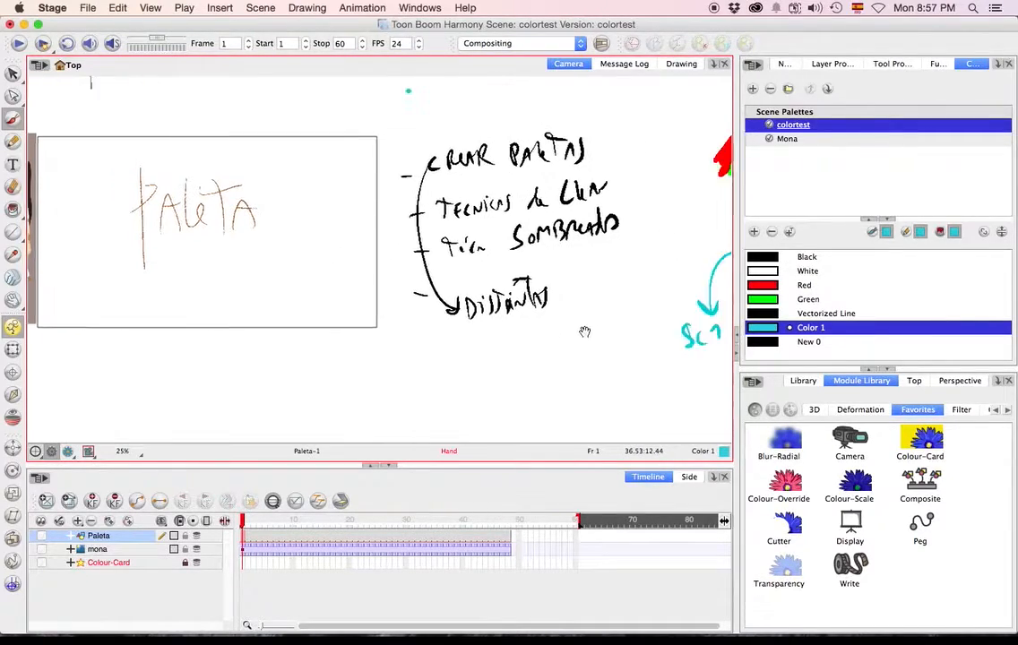
{"action": "scroll", "coordinate": [306, 341], "scroll_direction": "up", "scroll_amount": 2}
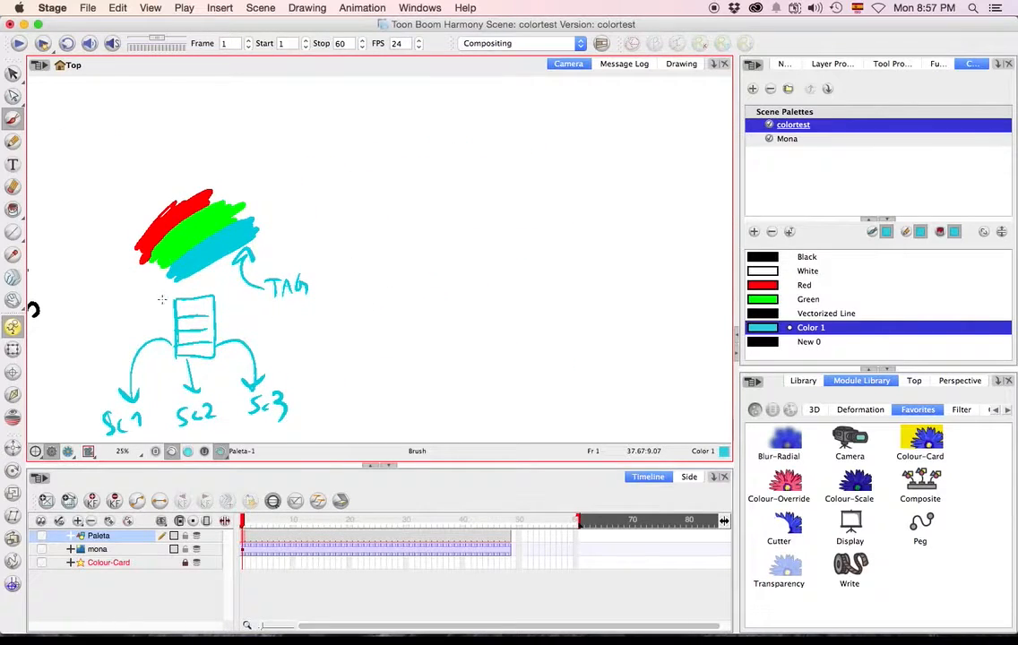
Draw a box labelled "MAESTRO" between the swatches and the ruled box, with a slanted branch line on each side.
{"action": "mouse_move", "coordinate": [190, 283]}
{"action": "left_mouse_down"}
{"action": "mouse_move", "coordinate": [191, 292]}
{"action": "mouse_move", "coordinate": [218, 275]}
{"action": "left_mouse_up"}
{"action": "left_click_drag", "start_coordinate": [213, 279], "coordinate": [231, 288]}
{"action": "mouse_move", "coordinate": [238, 298]}
{"action": "left_mouse_down"}
{"action": "mouse_move", "coordinate": [149, 312]}
{"action": "mouse_move", "coordinate": [182, 269]}
{"action": "mouse_move", "coordinate": [238, 299]}
{"action": "left_mouse_up"}
{"action": "left_click_drag", "start_coordinate": [153, 311], "coordinate": [124, 350]}
{"action": "left_click_drag", "start_coordinate": [218, 303], "coordinate": [250, 337]}
Activate the Select tool and examine the female character reference beside the PALETA lettering.
{"action": "mouse_move", "coordinate": [211, 367]}
{"action": "left_mouse_down"}
{"action": "mouse_move", "coordinate": [334, 302]}
{"action": "mouse_move", "coordinate": [545, 284]}
{"action": "left_mouse_up"}
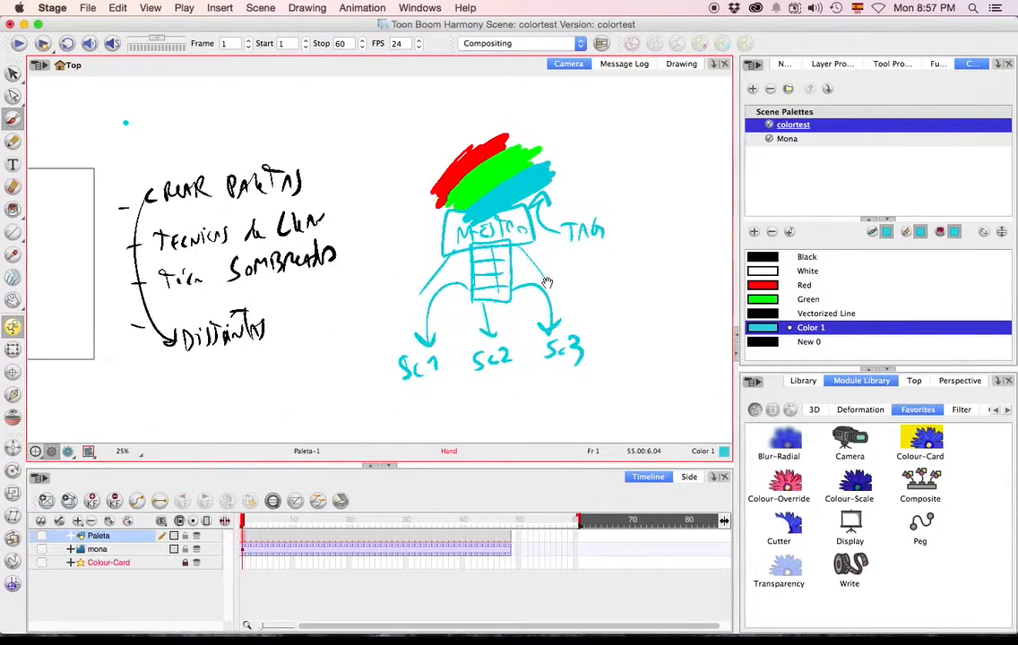
{"action": "left_click_drag", "start_coordinate": [243, 402], "coordinate": [639, 363]}
{"action": "left_click_drag", "start_coordinate": [476, 377], "coordinate": [559, 397]}
{"action": "left_click", "coordinate": [13, 74]}
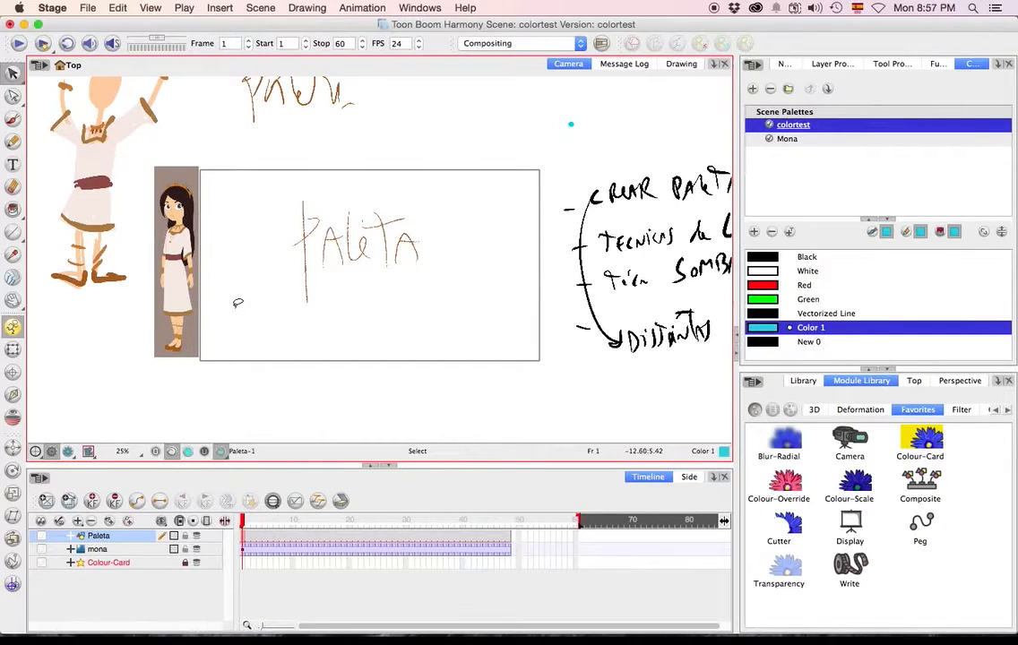
{"action": "scroll", "coordinate": [207, 258], "scroll_direction": "up", "scroll_amount": 4}
{"action": "scroll", "coordinate": [207, 259], "scroll_direction": "down", "scroll_amount": 2}
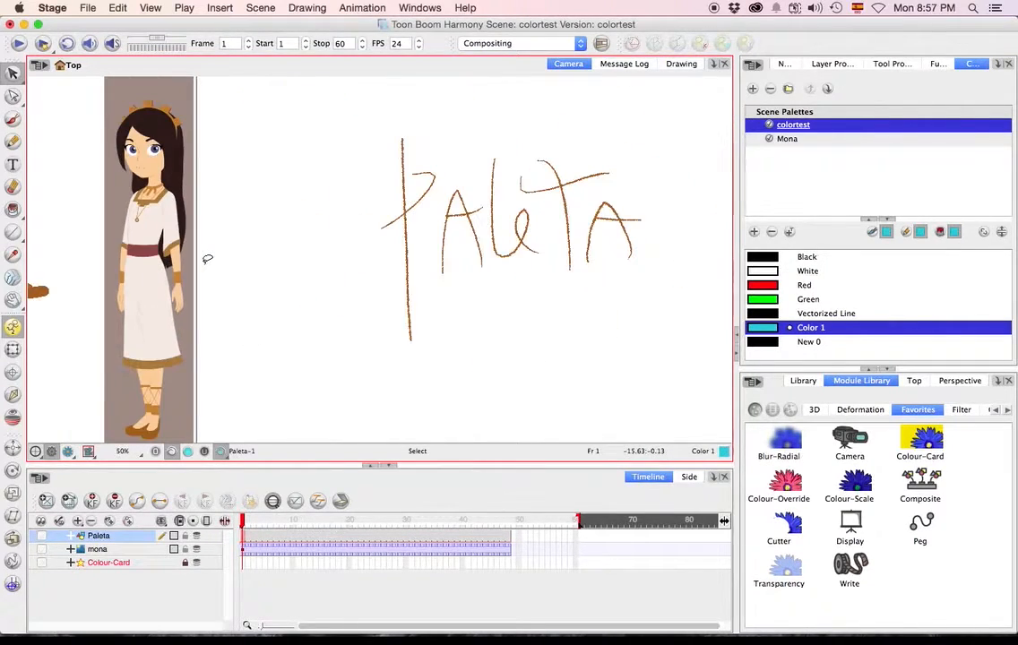
{"action": "left_click_drag", "start_coordinate": [323, 268], "coordinate": [280, 275]}
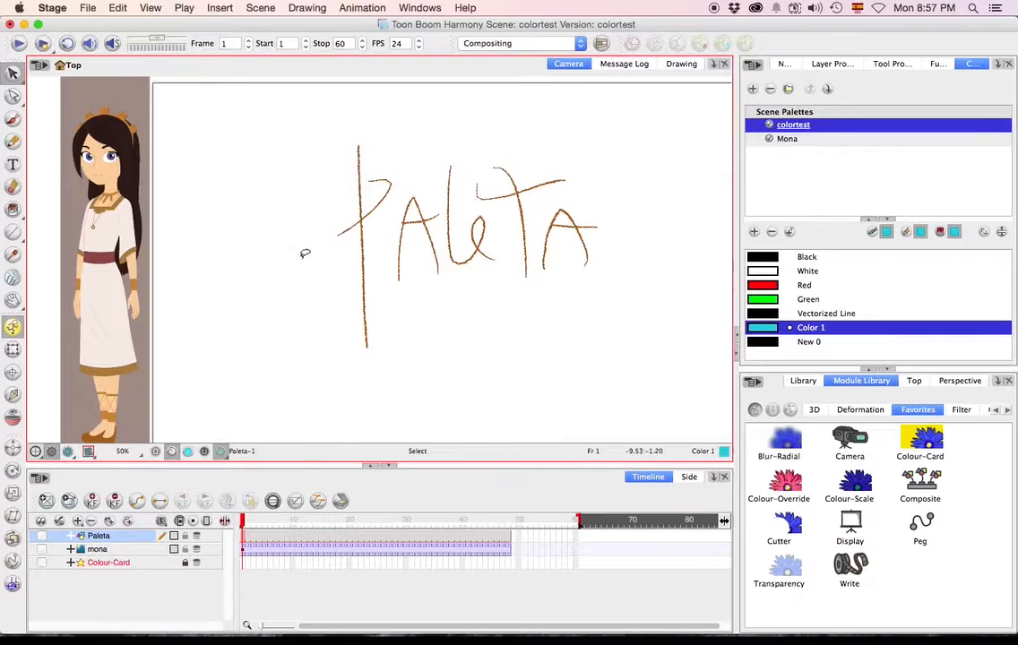
Hide the scene palette list in the Colour view, then detach and close the Function view.
{"action": "left_click", "coordinate": [808, 197]}
{"action": "left_click", "coordinate": [1000, 232]}
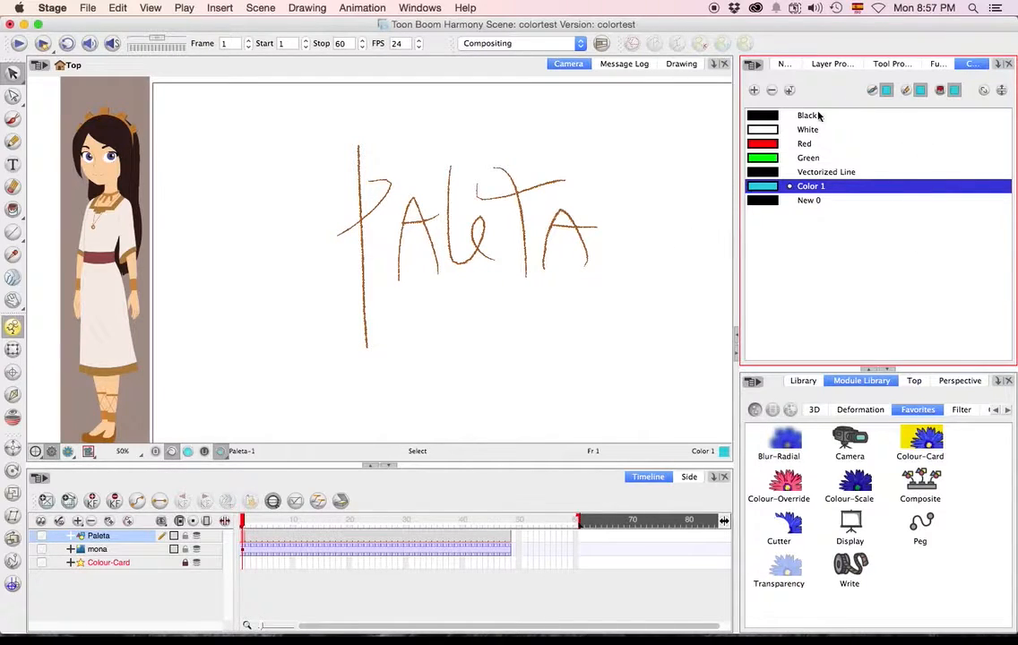
{"action": "left_click_drag", "start_coordinate": [936, 64], "coordinate": [640, 222]}
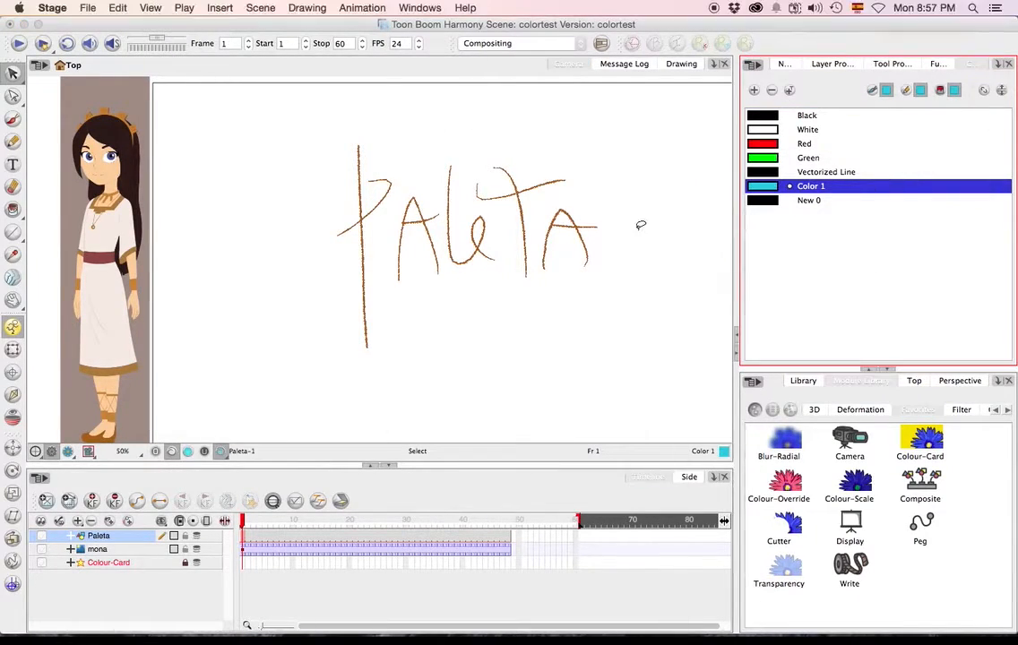
{"action": "left_click", "coordinate": [124, 117]}
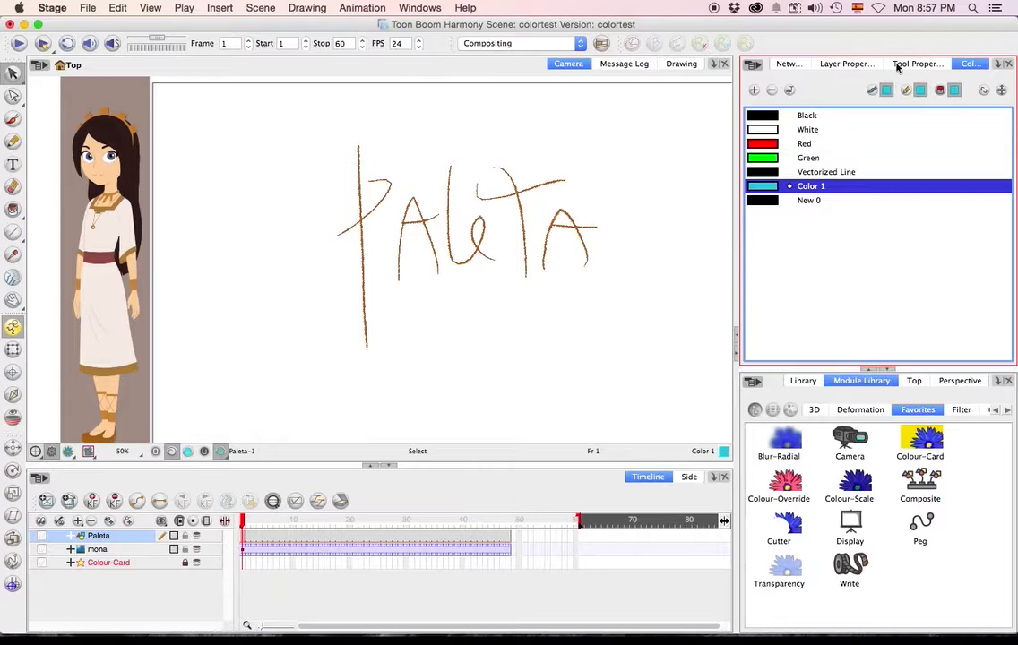
Detach and close the Layer Properties view, then briefly show and hide the palette list in the Colour view.
{"action": "left_click_drag", "start_coordinate": [863, 66], "coordinate": [560, 251]}
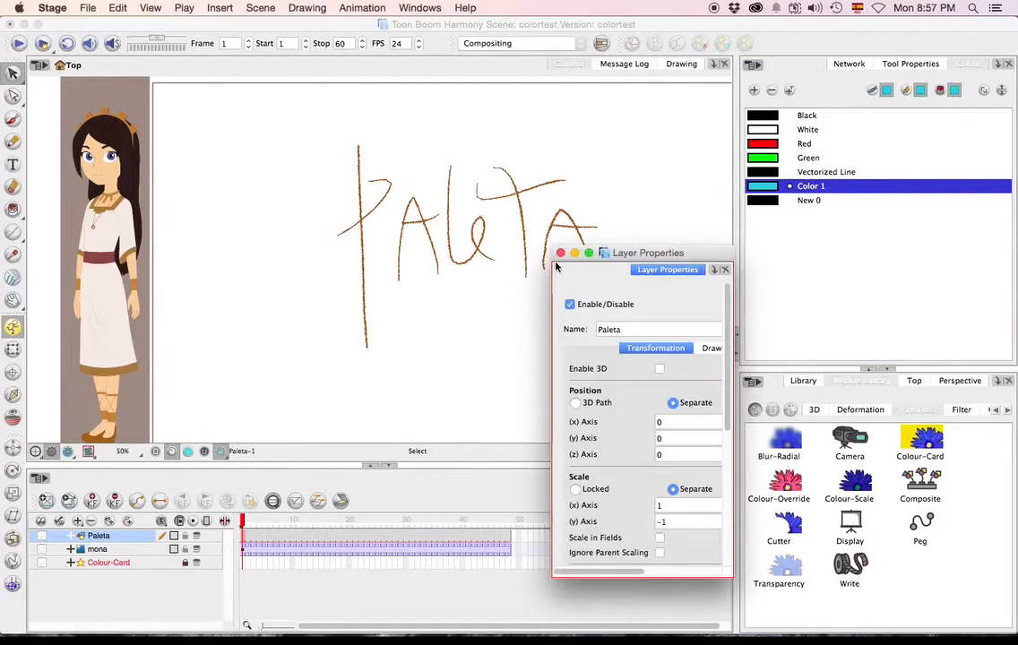
{"action": "left_click", "coordinate": [564, 199]}
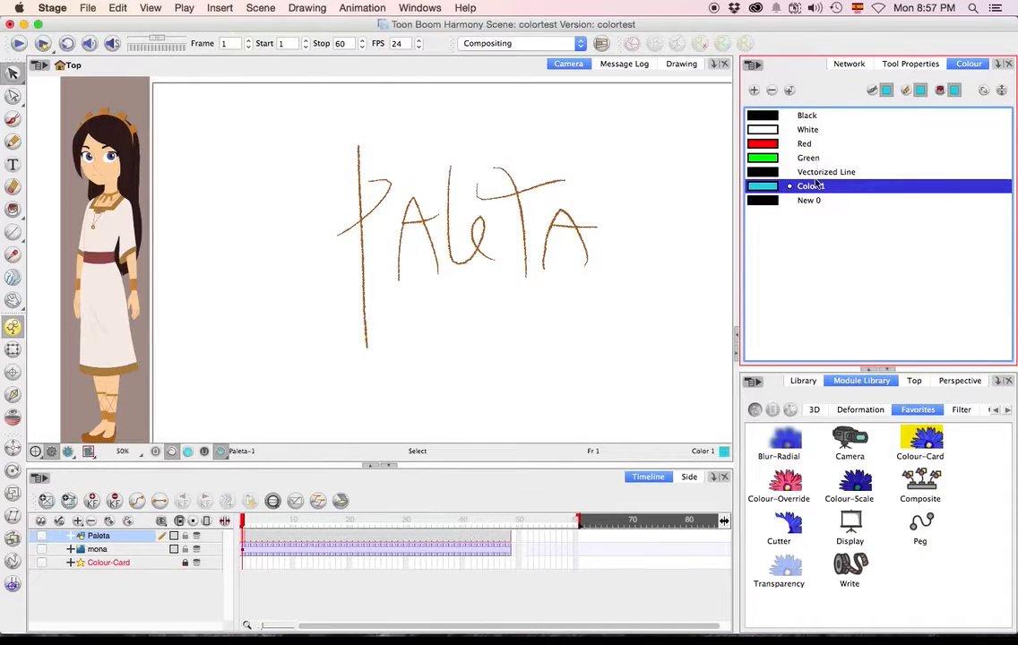
{"action": "left_click", "coordinate": [1001, 92]}
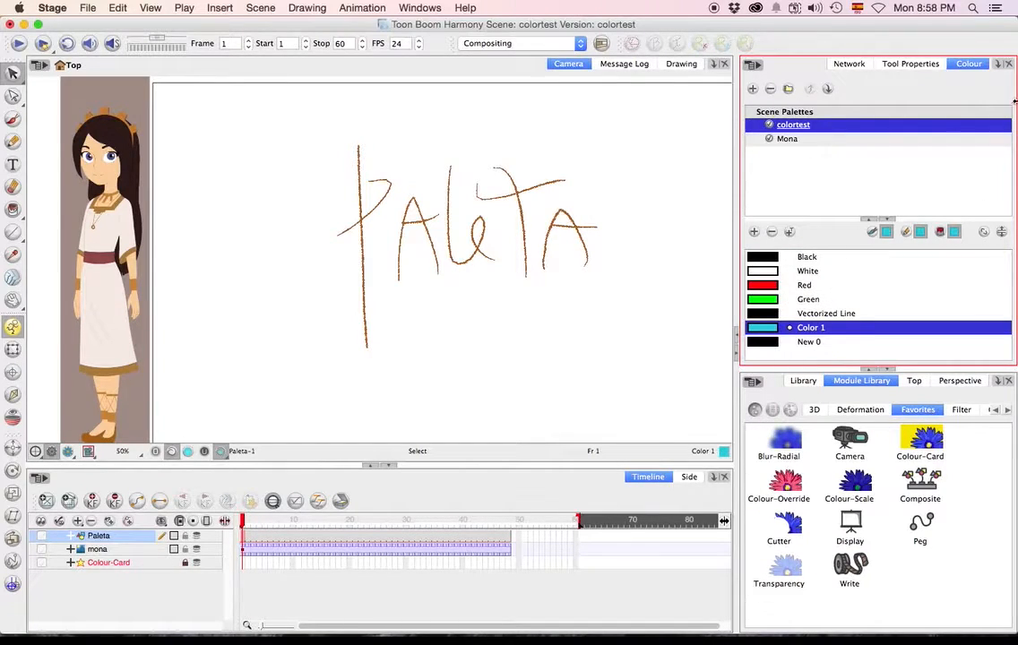
{"action": "left_click", "coordinate": [1001, 232]}
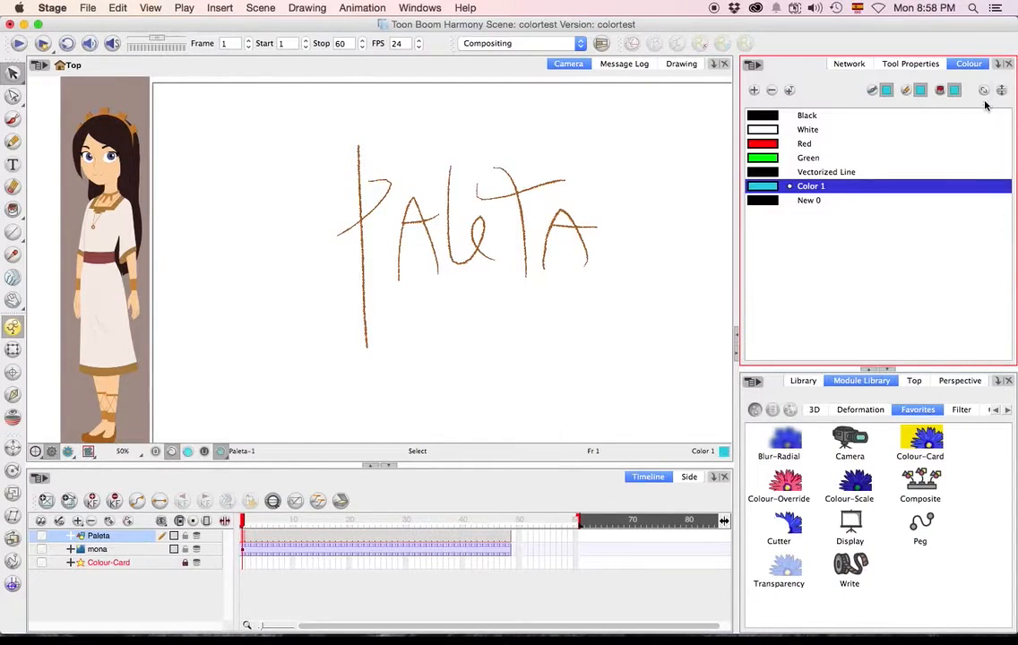
Review the Advanced preferences, including the Advanced Palette Lists option, and close them without changing anything.
{"action": "left_click", "coordinate": [86, 8]}
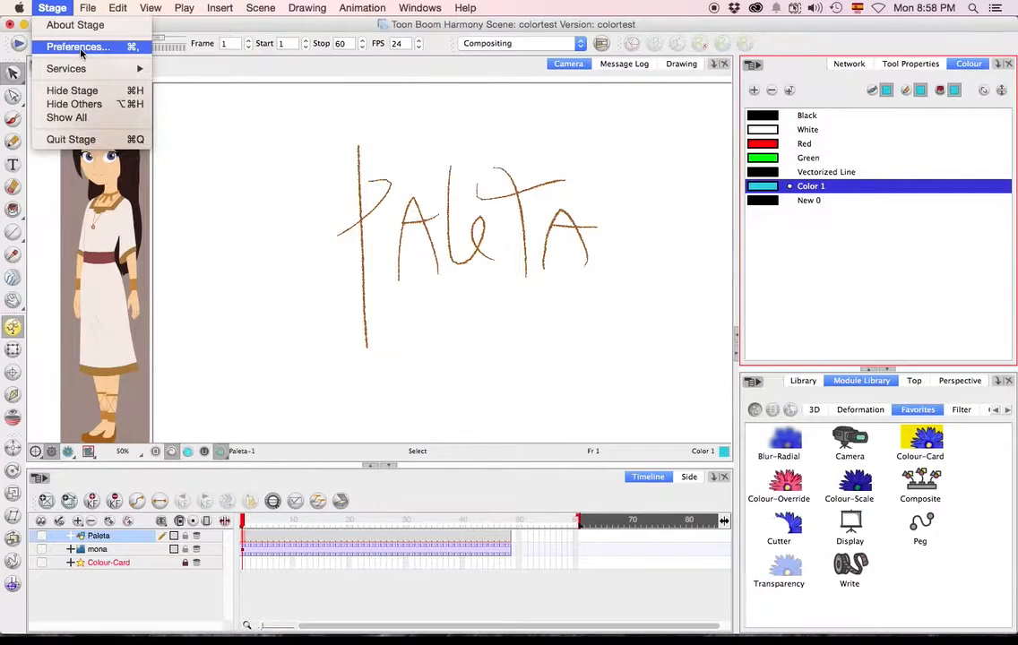
{"action": "left_click", "coordinate": [73, 43]}
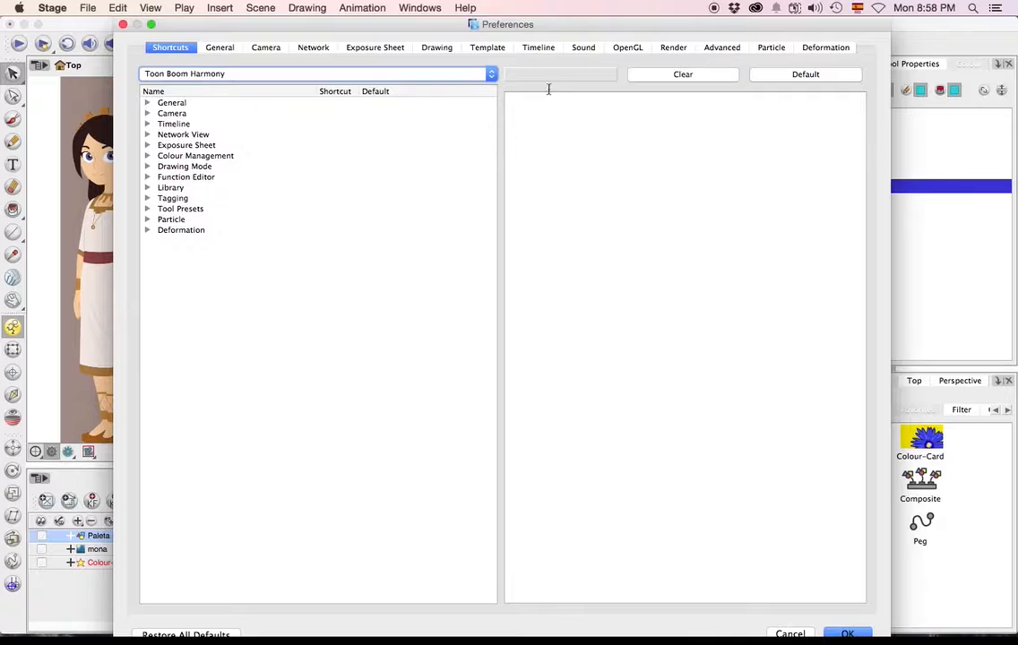
{"action": "left_click", "coordinate": [722, 48]}
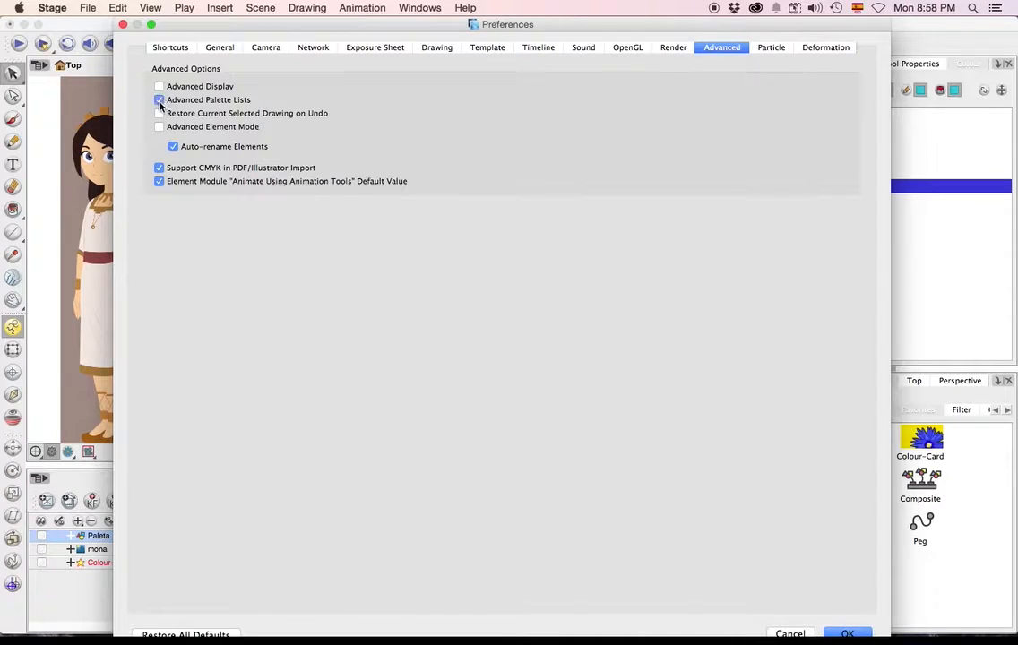
{"action": "left_click", "coordinate": [123, 24]}
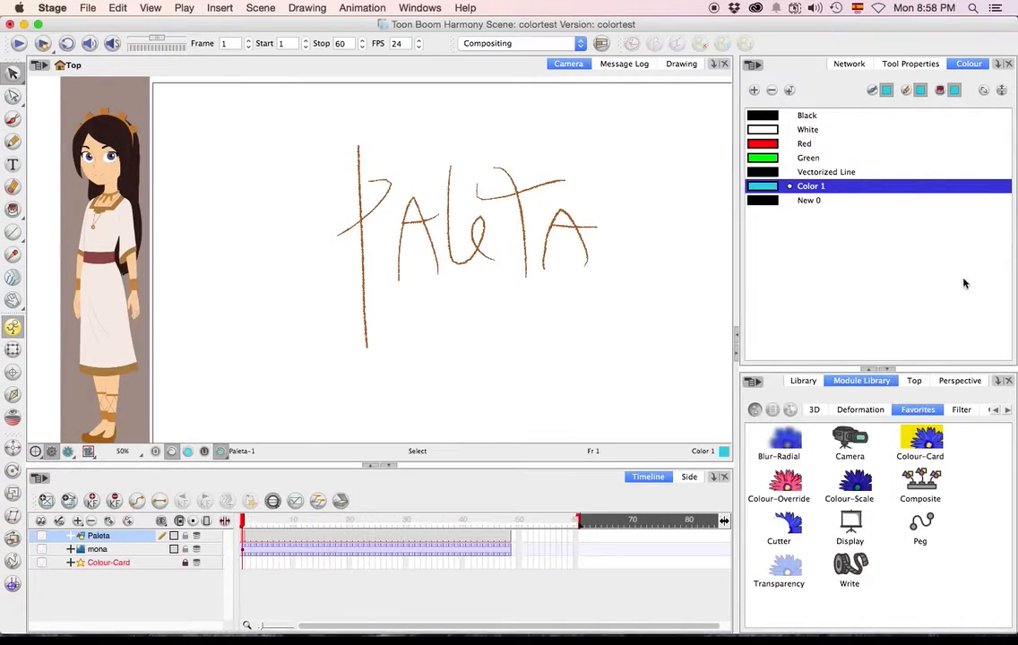
Show the palette list in the Colour view and shorten it to give the colour swatches more room.
{"action": "left_click", "coordinate": [1003, 90]}
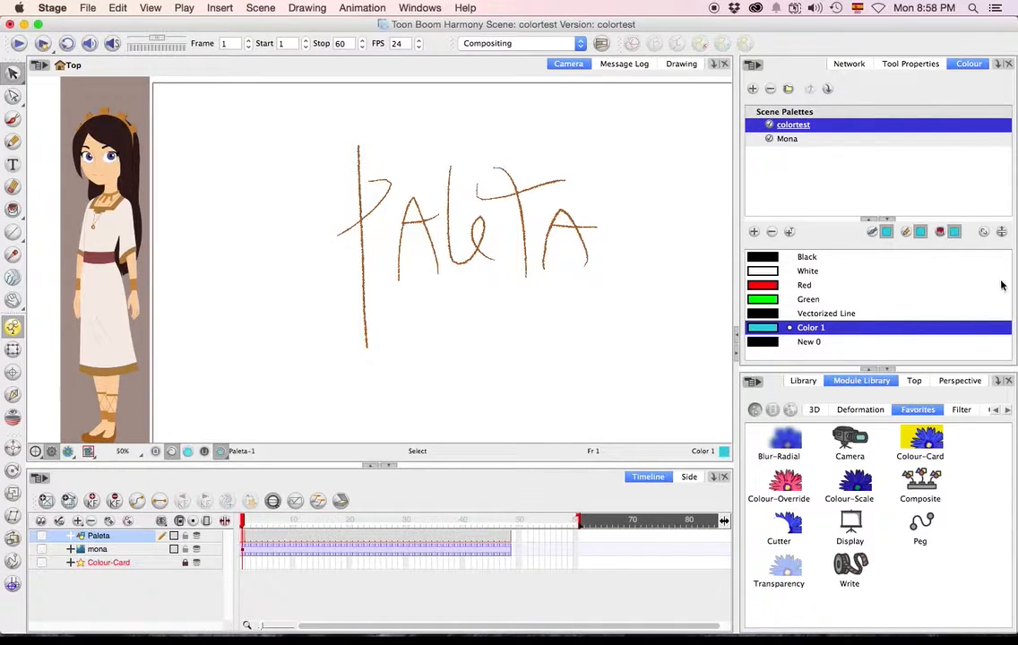
{"action": "left_click", "coordinate": [1002, 232]}
{"action": "left_click", "coordinate": [1003, 93]}
{"action": "left_click_drag", "start_coordinate": [824, 230], "coordinate": [824, 194]}
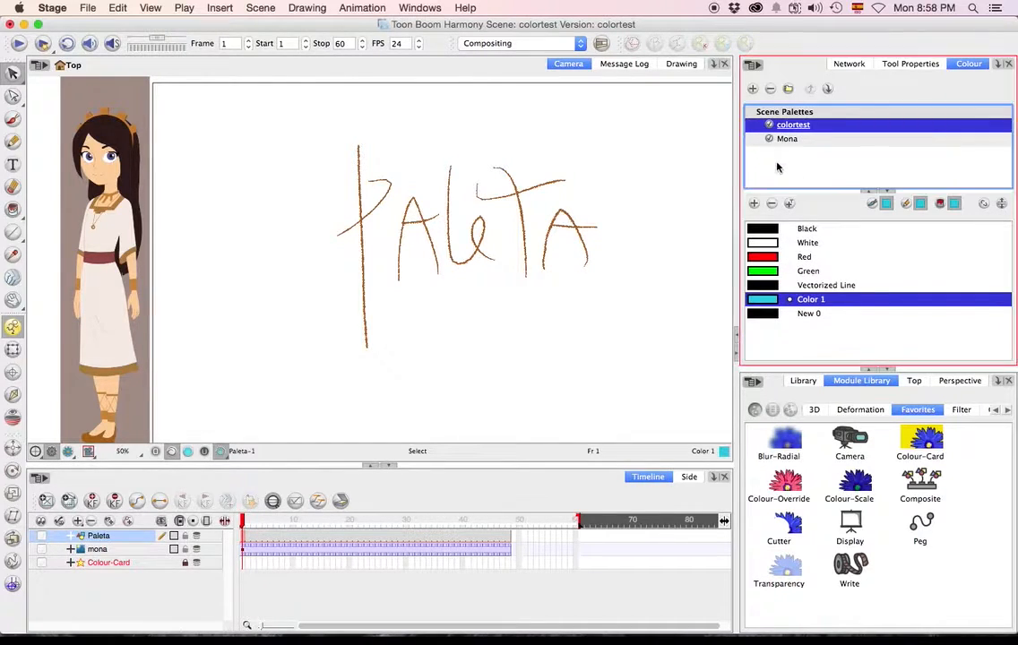
Create a new scene palette named "Perro".
{"action": "left_click", "coordinate": [752, 89]}
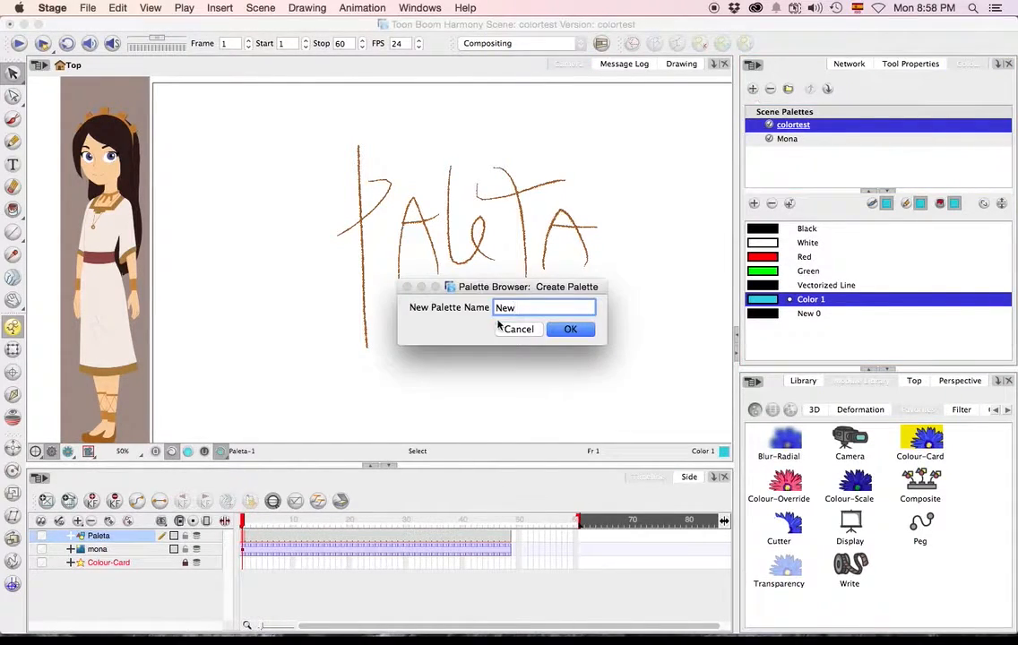
{"action": "key", "text": "BackSpace"}
{"action": "key", "text": "BackSpace"}
{"action": "key", "text": "BackSpace"}
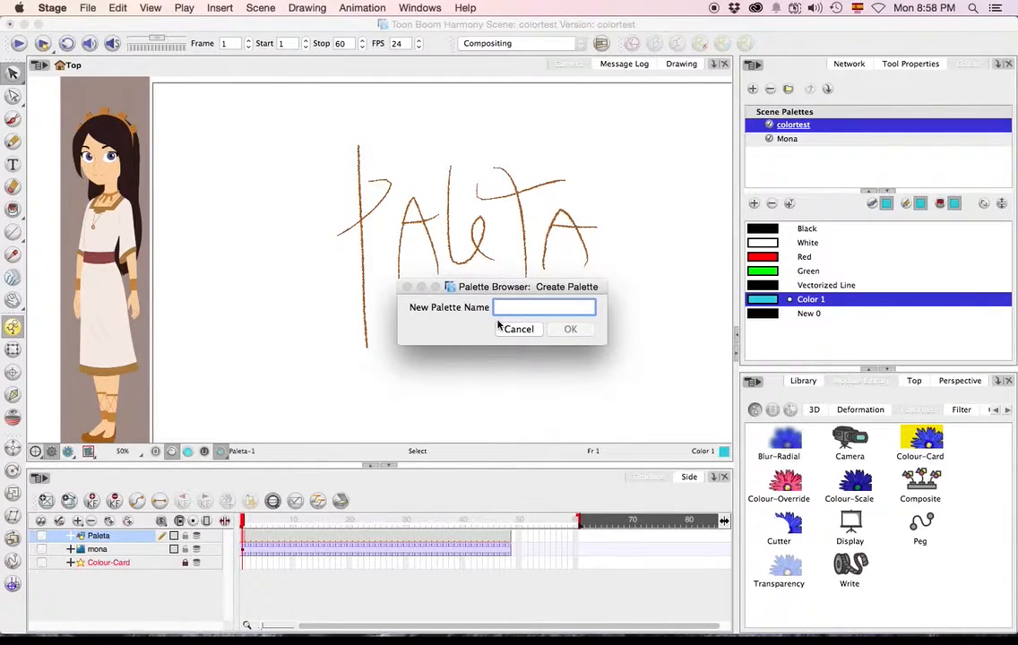
{"action": "type", "text": "Perro"}
{"action": "key", "text": "Return"}
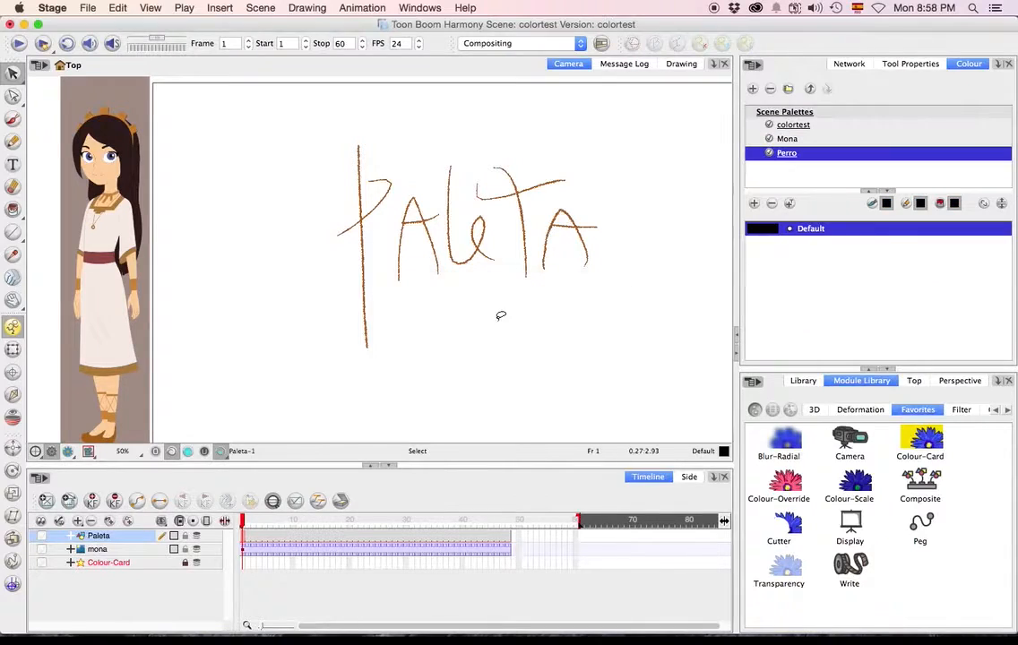
Add a colour swatch to the Perro palette and set it to teal, RGB 0, 167, 152.
{"action": "left_click", "coordinate": [753, 203]}
{"action": "double_click", "coordinate": [765, 236]}
{"action": "left_click", "coordinate": [454, 289]}
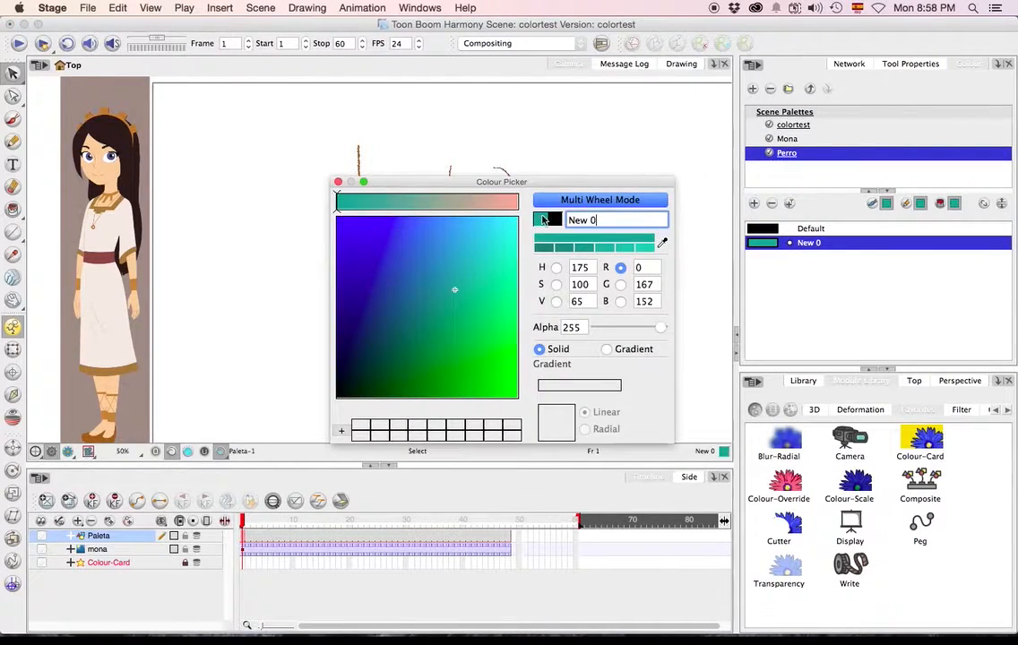
{"action": "left_click", "coordinate": [338, 182]}
Add a second swatch to the Perro palette and set it to dark blue, RGB 0, 42, 92.
{"action": "left_click", "coordinate": [754, 203]}
{"action": "double_click", "coordinate": [762, 257]}
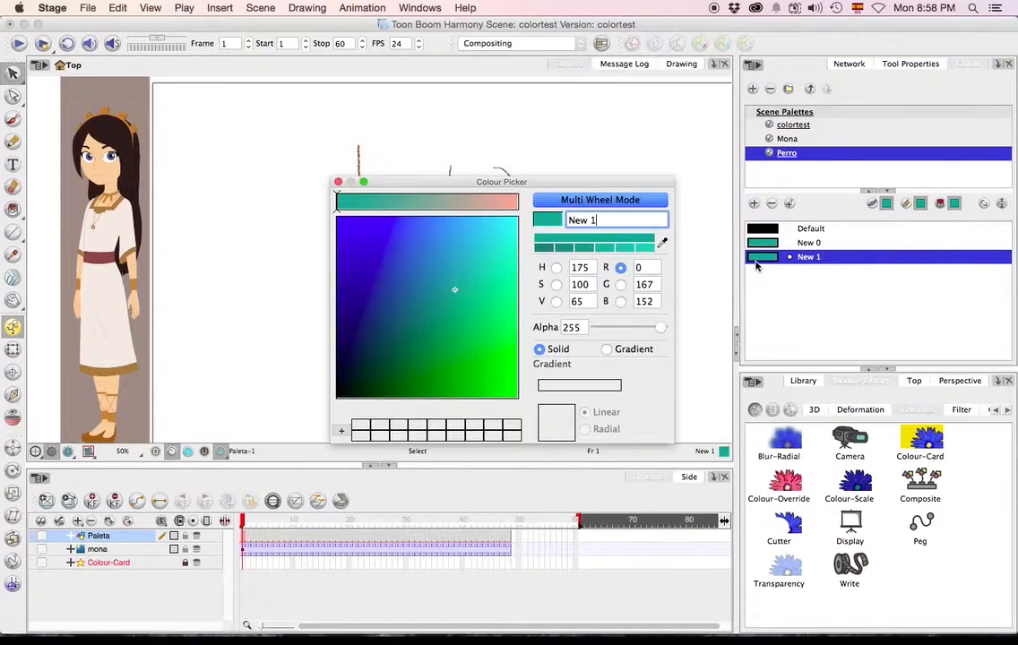
{"action": "left_click", "coordinate": [365, 332]}
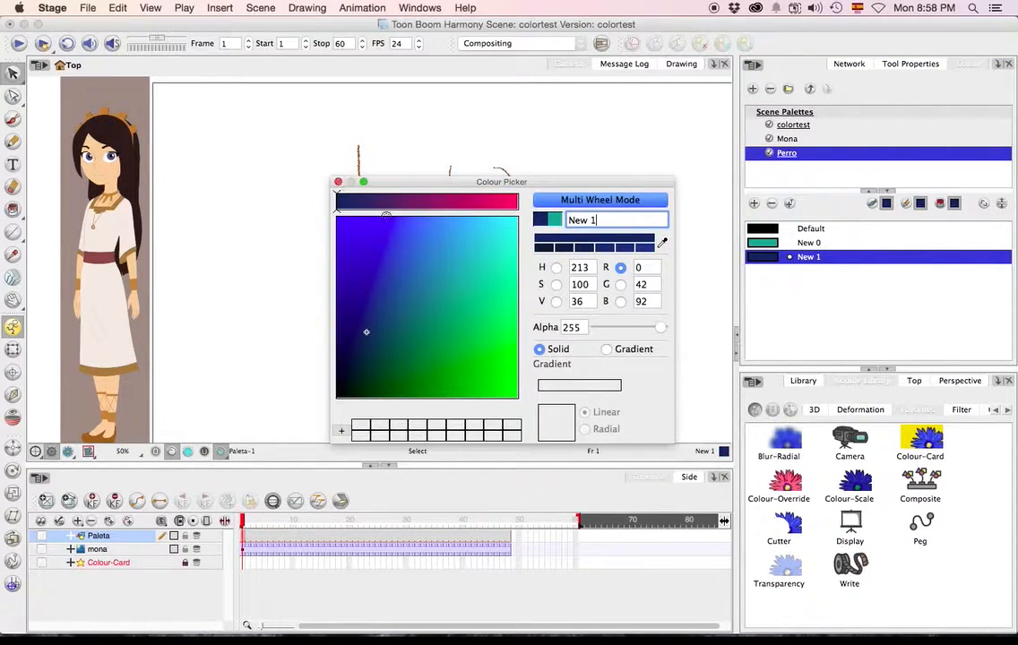
{"action": "left_click", "coordinate": [338, 182]}
{"action": "left_click", "coordinate": [853, 279]}
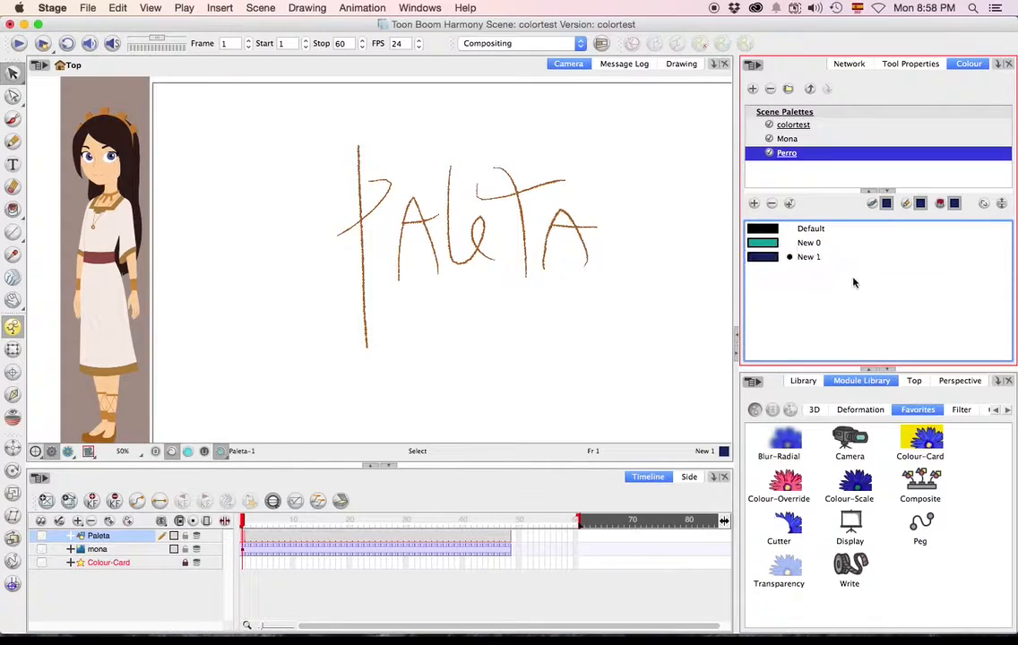
Remove colours from the Perro palette, starting with the Default swatch.
{"action": "left_click", "coordinate": [771, 207]}
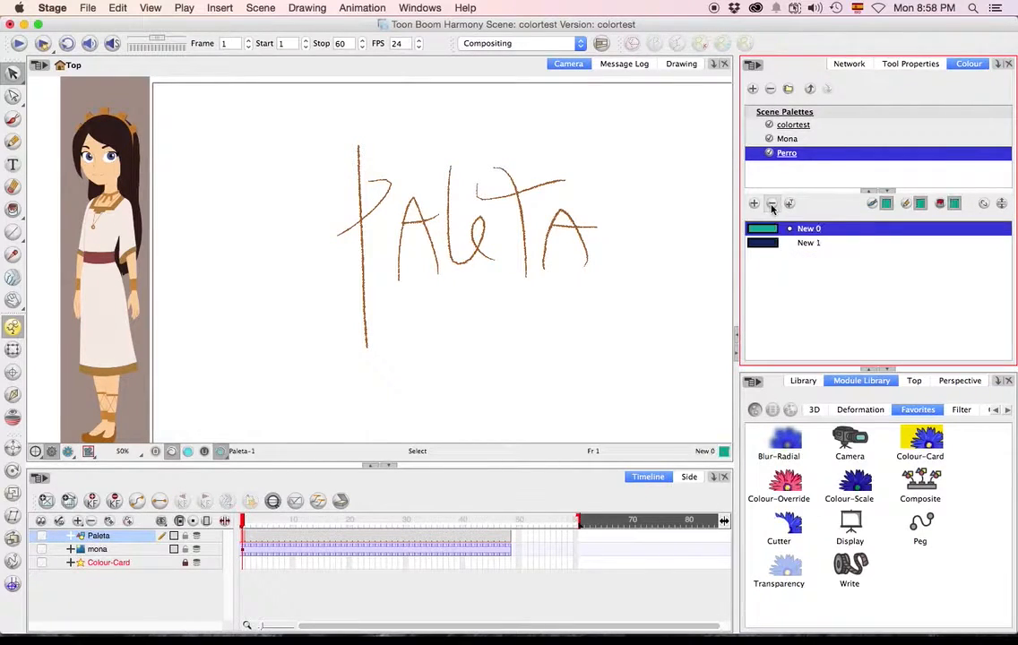
{"action": "left_click", "coordinate": [769, 204]}
{"action": "left_click", "coordinate": [771, 207]}
Display the Mona palette and compare its colours with the painted character sketch and the female character reference.
{"action": "left_click_drag", "start_coordinate": [304, 250], "coordinate": [433, 256]}
{"action": "left_click", "coordinate": [788, 139]}
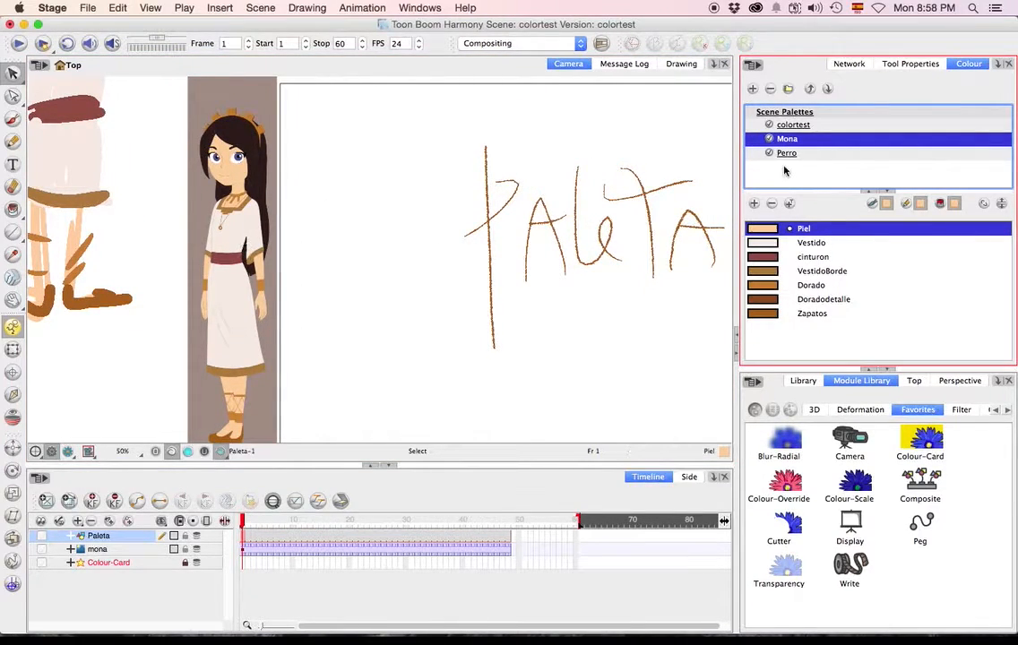
{"action": "left_click_drag", "start_coordinate": [249, 194], "coordinate": [399, 352]}
{"action": "left_click_drag", "start_coordinate": [281, 197], "coordinate": [313, 289]}
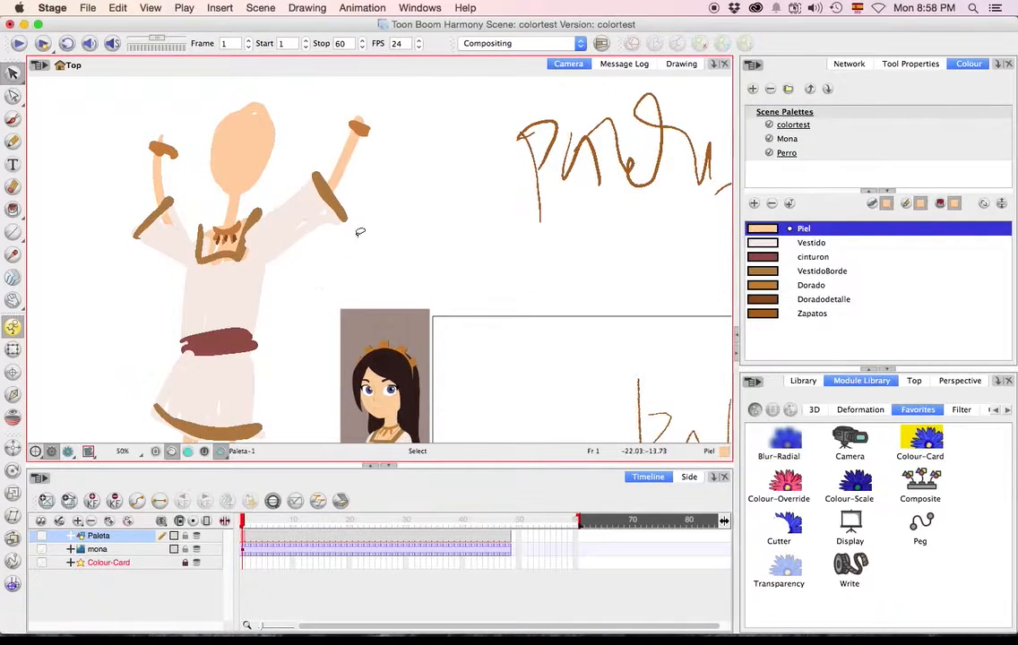
{"action": "scroll", "coordinate": [489, 323], "scroll_direction": "down", "scroll_amount": 5}
{"action": "scroll", "coordinate": [489, 323], "scroll_direction": "right", "scroll_amount": 3}
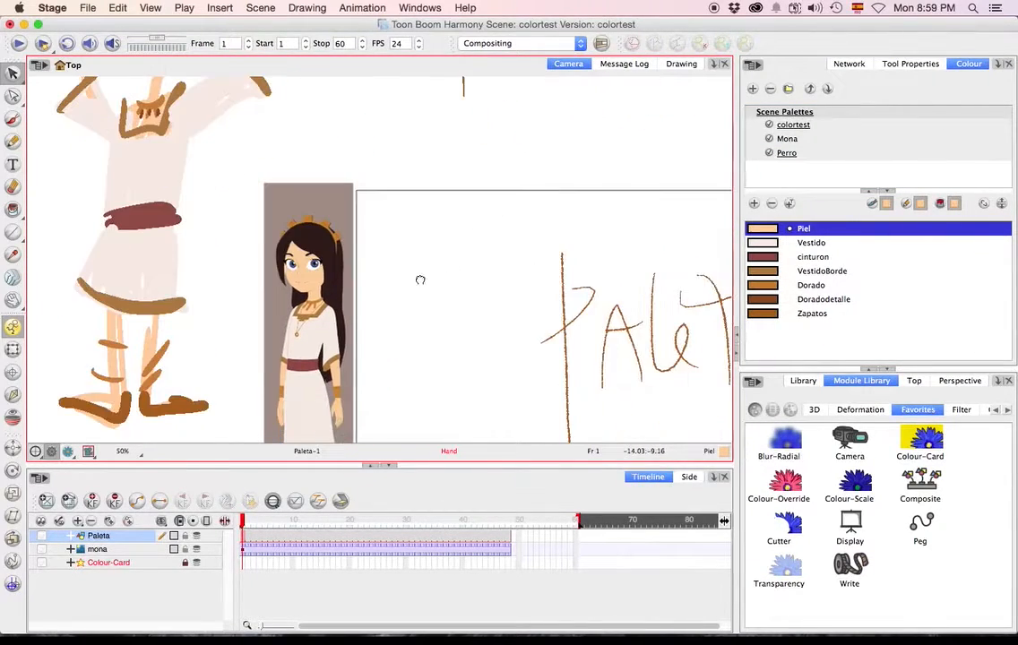
{"action": "left_click_drag", "start_coordinate": [445, 284], "coordinate": [455, 261]}
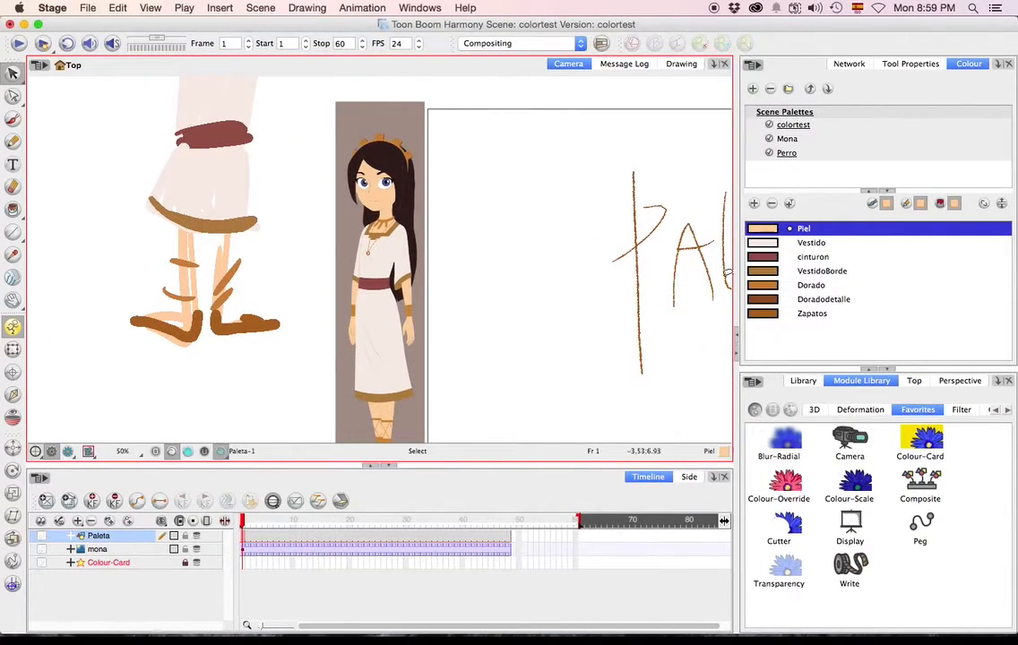
Add a swatch named "Blanco Ojo" to the Mona palette, sampling its colour from the white of the reference character's eye.
{"action": "scroll", "coordinate": [381, 171], "scroll_direction": "up", "scroll_amount": 5}
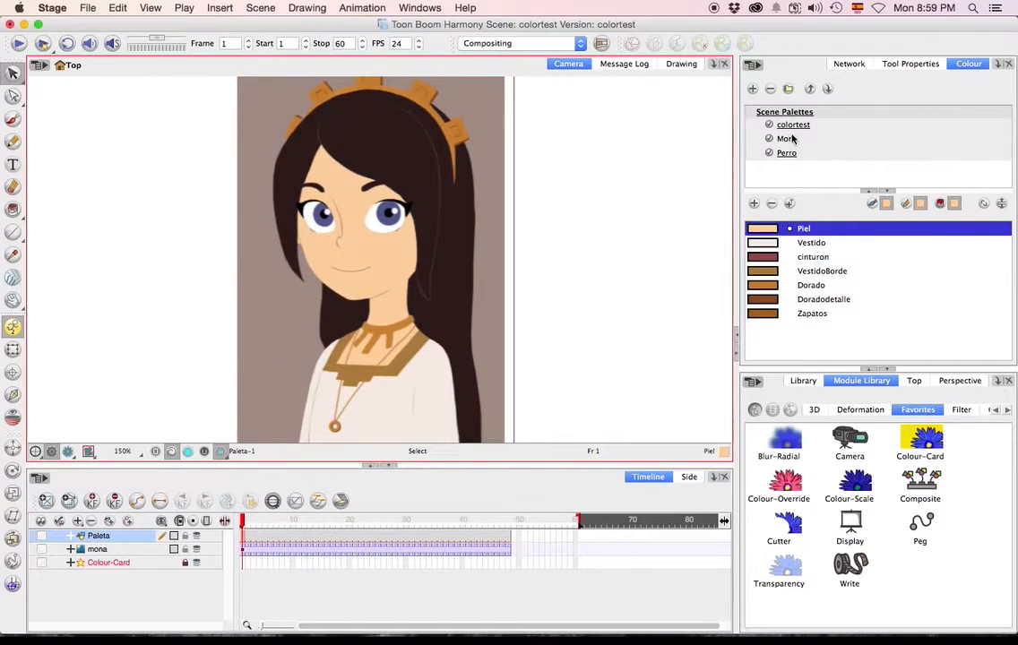
{"action": "left_click", "coordinate": [788, 140]}
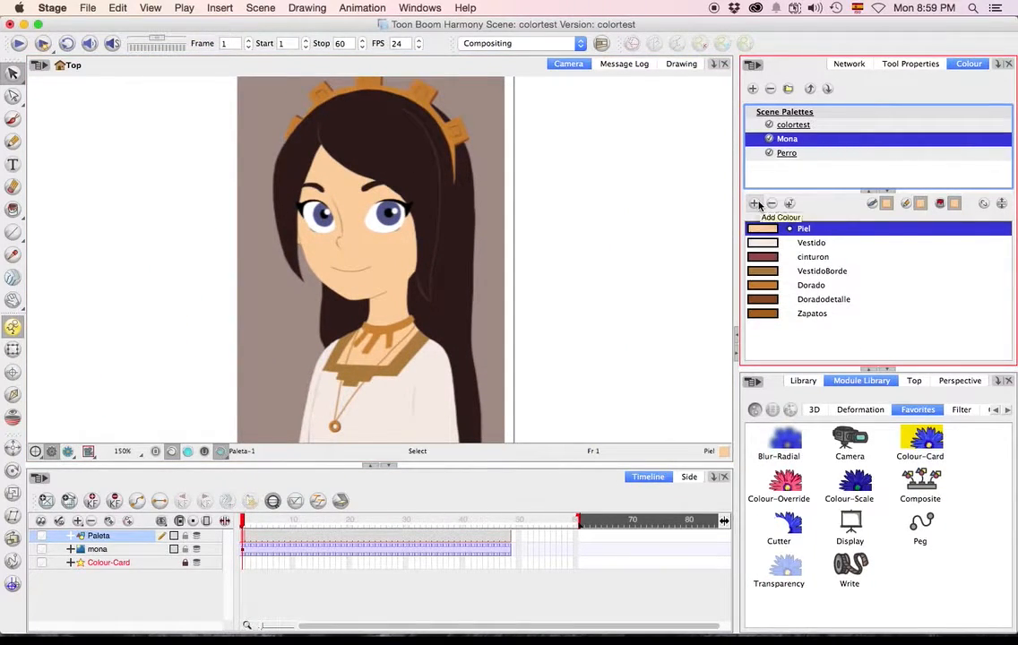
{"action": "left_click", "coordinate": [756, 204]}
{"action": "double_click", "coordinate": [757, 327]}
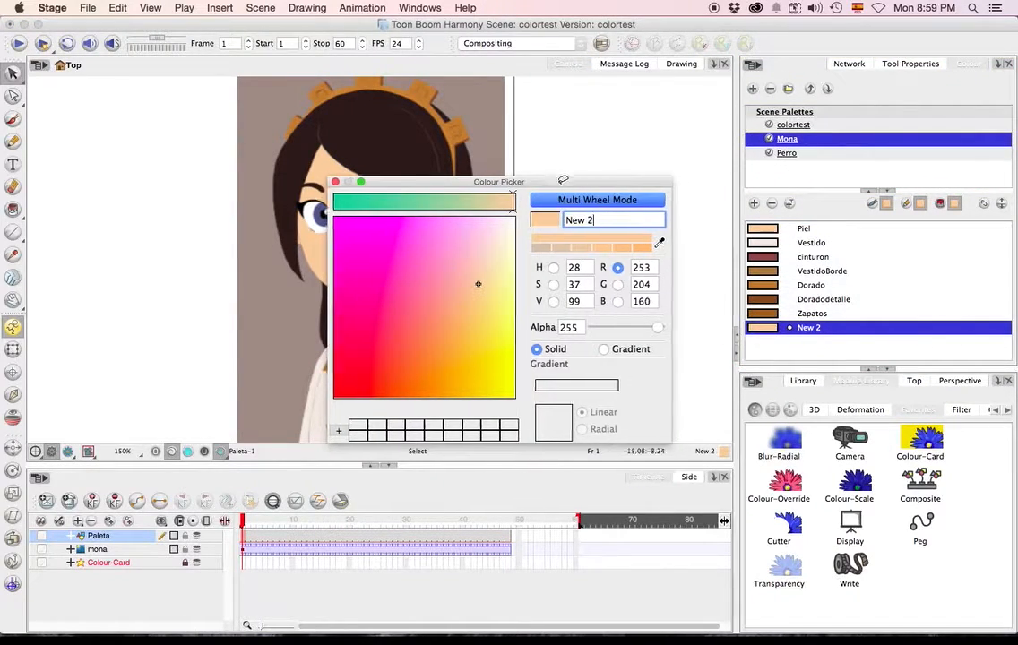
{"action": "left_click_drag", "start_coordinate": [507, 182], "coordinate": [308, 280]}
{"action": "left_click", "coordinate": [463, 340]}
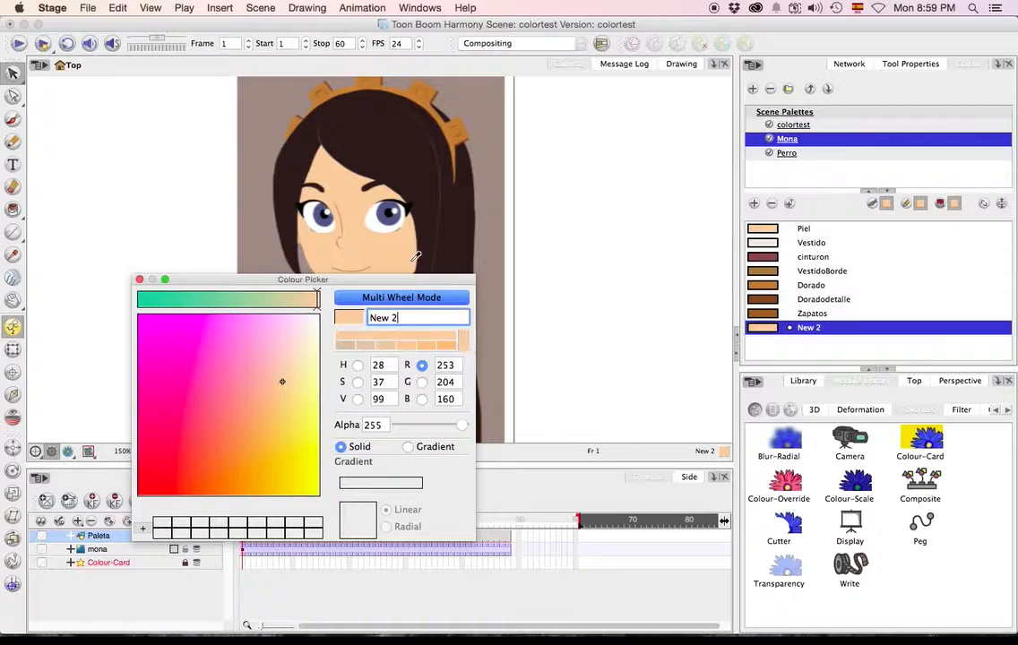
{"action": "left_click", "coordinate": [379, 222]}
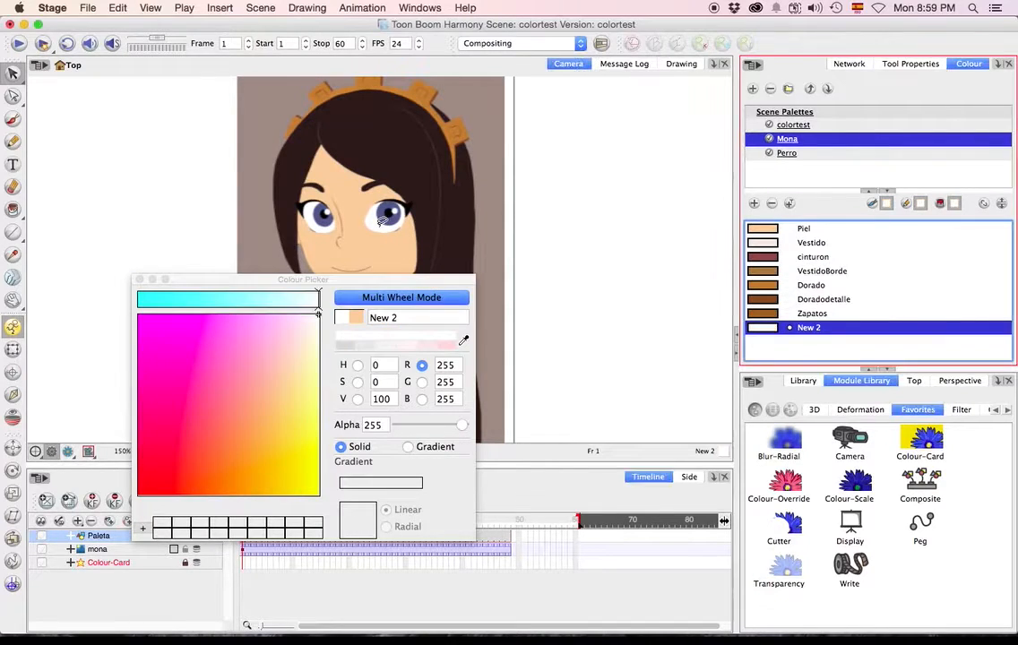
{"action": "left_click", "coordinate": [402, 318]}
{"action": "type", "text": "Blanco Ojo"}
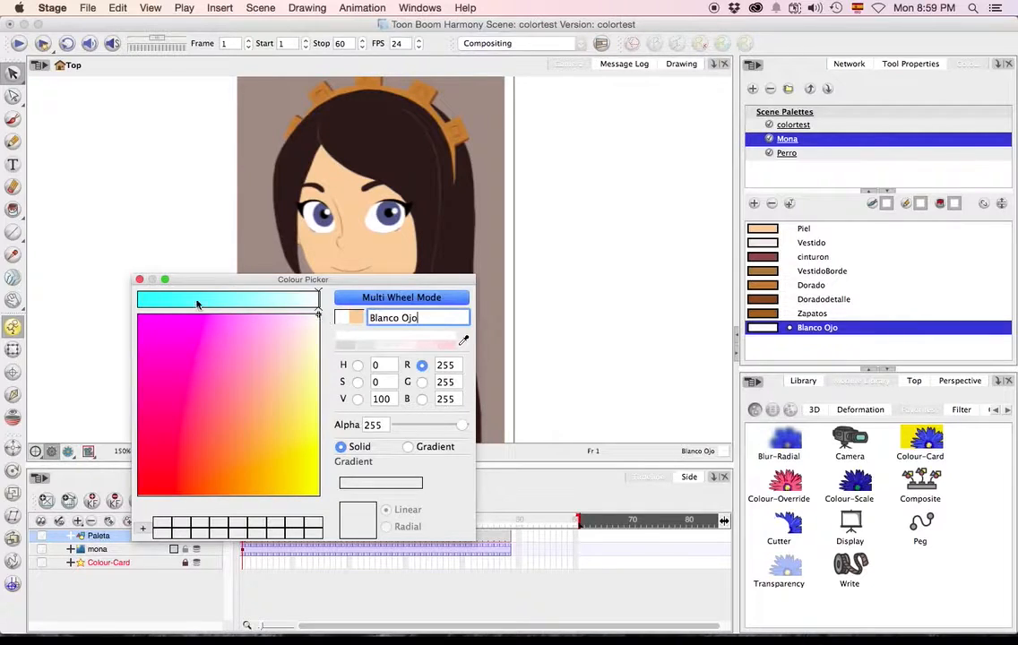
{"action": "left_click", "coordinate": [140, 280]}
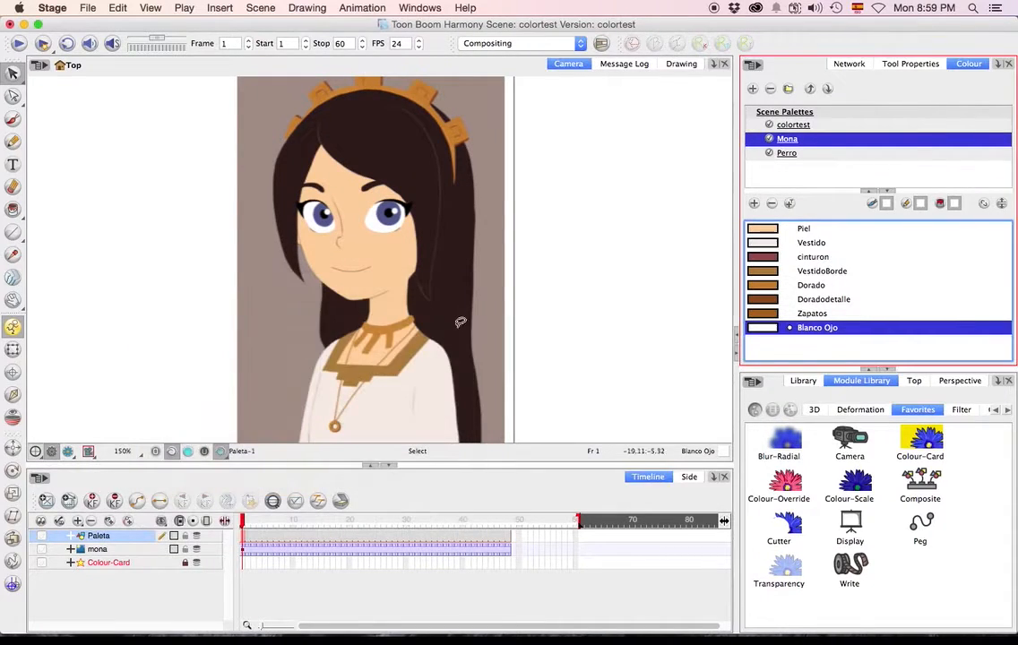
Add a swatch named "Iris" to the Mona palette, sampling its colour from the reference character's blue iris.
{"action": "left_click", "coordinate": [757, 205]}
{"action": "double_click", "coordinate": [760, 343]}
{"action": "left_click", "coordinate": [462, 344]}
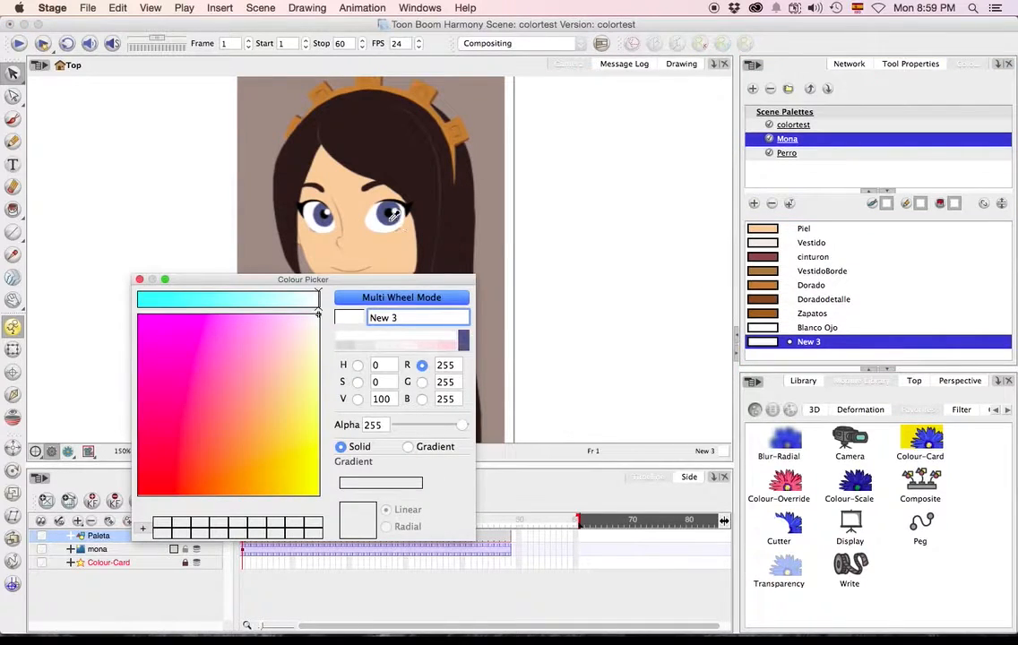
{"action": "left_click", "coordinate": [393, 222]}
{"action": "triple_click", "coordinate": [429, 317]}
{"action": "type", "text": "Irirs"}
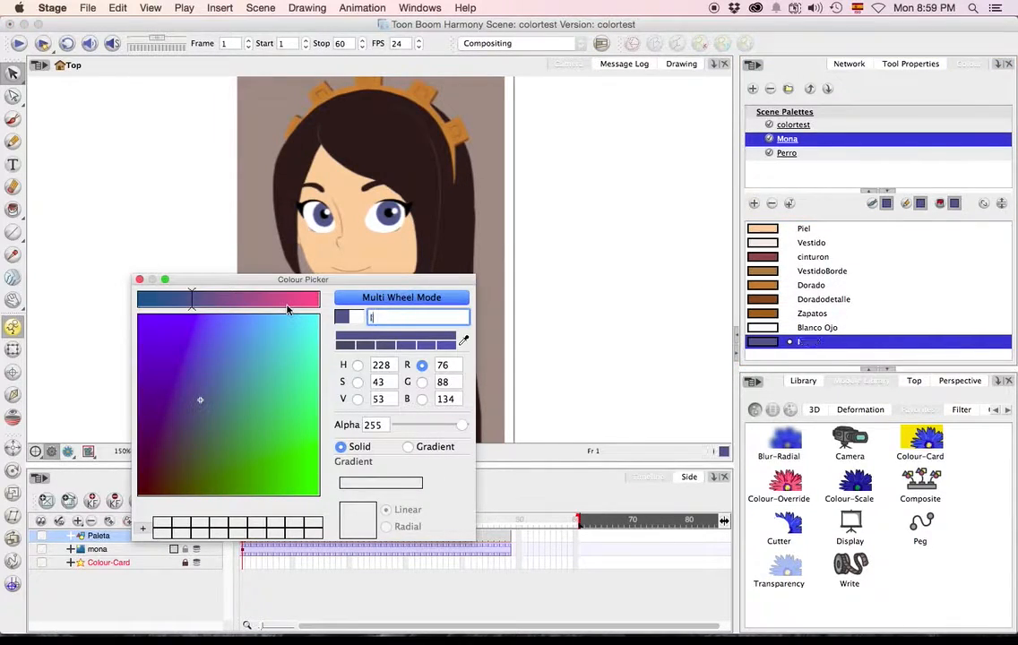
{"action": "key", "text": "BackSpace"}
{"action": "key", "text": "BackSpace"}
{"action": "type", "text": "s"}
{"action": "left_click", "coordinate": [139, 279]}
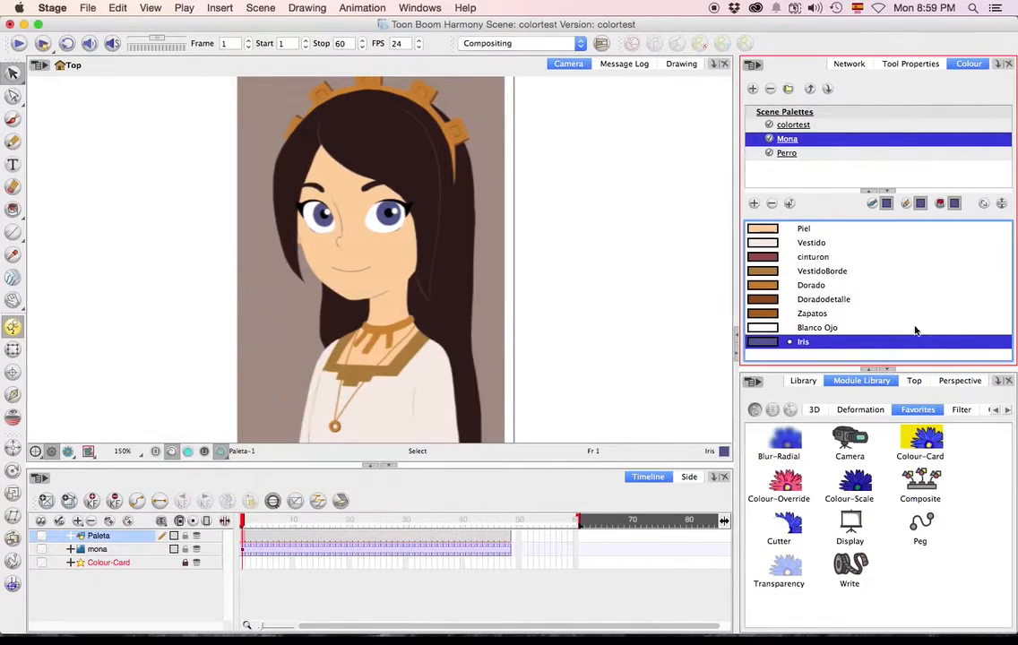
Add a swatch named "Negro Iris" to the Mona palette, sampling its black from the reference character's pupil.
{"action": "left_click", "coordinate": [754, 203]}
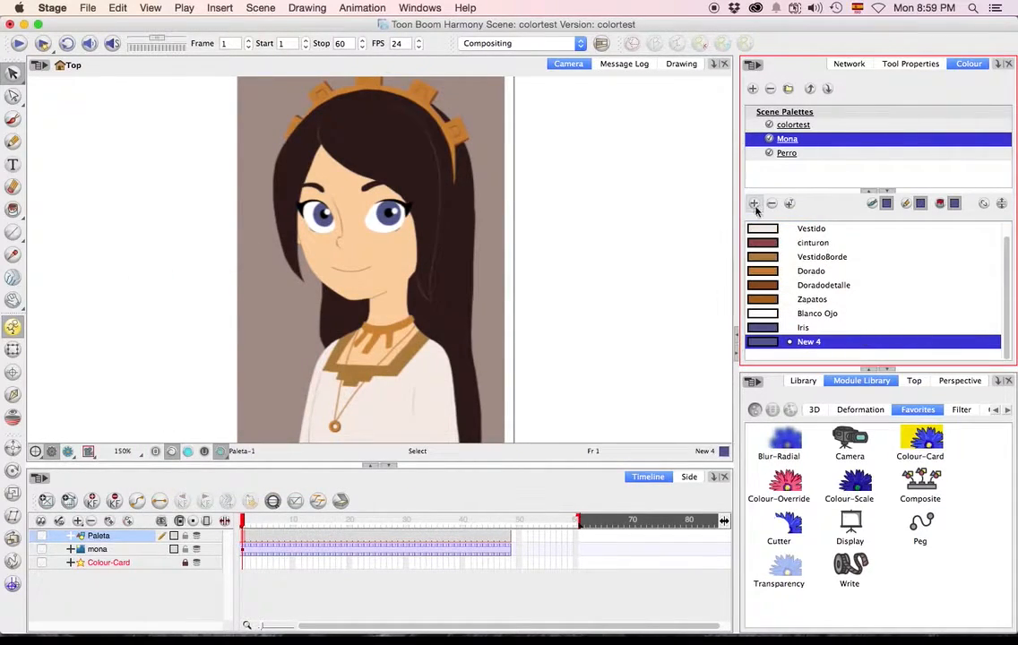
{"action": "double_click", "coordinate": [762, 342]}
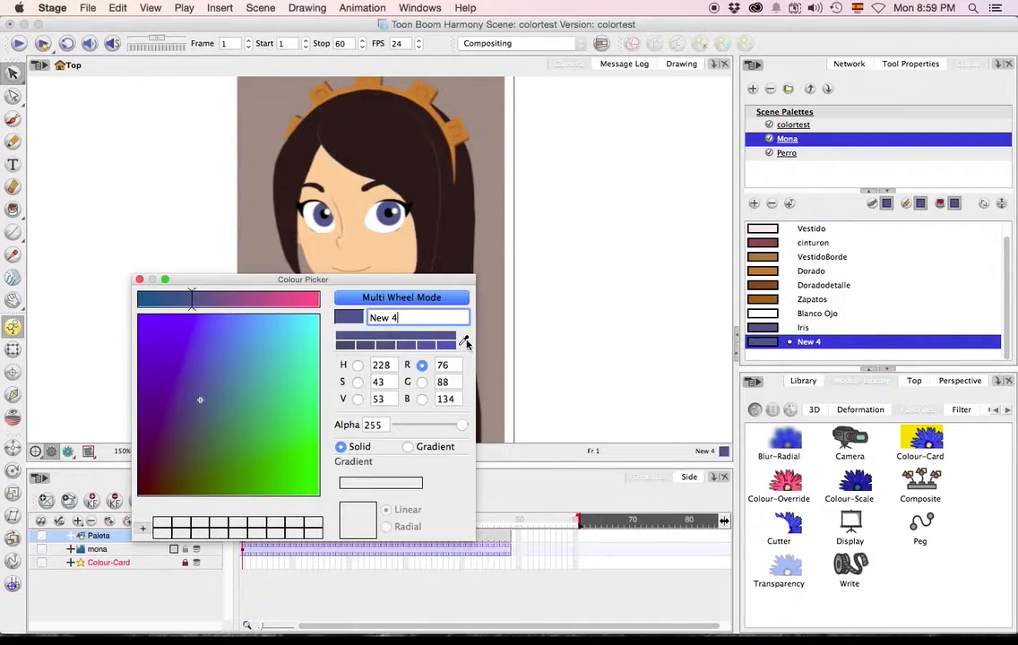
{"action": "left_click", "coordinate": [392, 215]}
{"action": "left_click_drag", "start_coordinate": [410, 321], "coordinate": [225, 313]}
{"action": "type", "text": "Negro Oj"}
{"action": "key", "text": "BackSpace"}
{"action": "key", "text": "BackSpace"}
{"action": "type", "text": "Iris"}
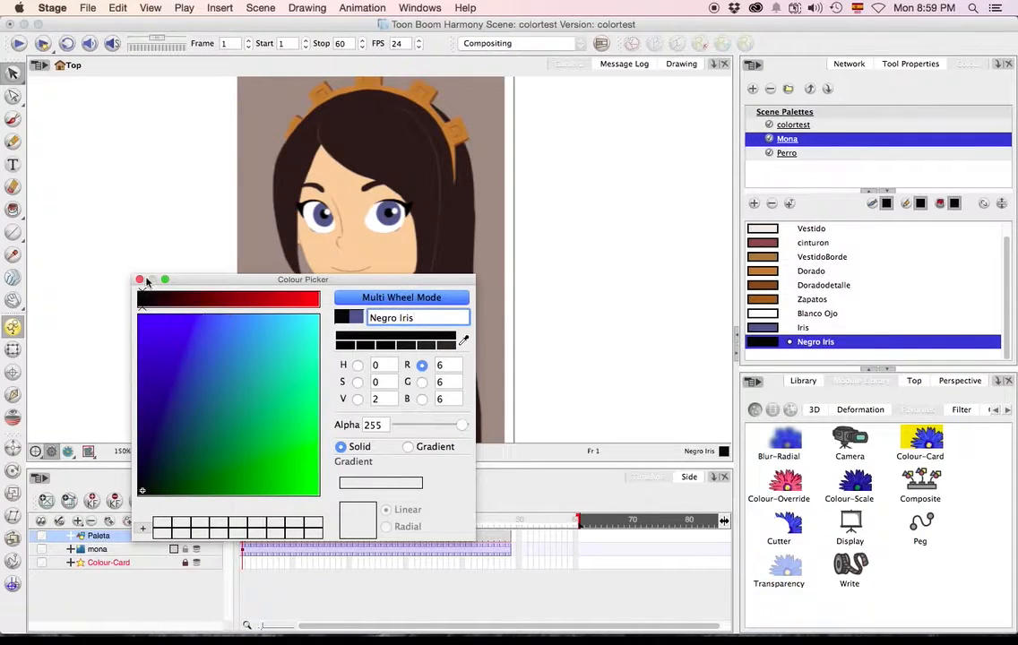
Add a swatch named "Brillo Ojo" to the Mona palette, sampling its colour from the highlight in the reference character's eye.
{"action": "left_click", "coordinate": [139, 280]}
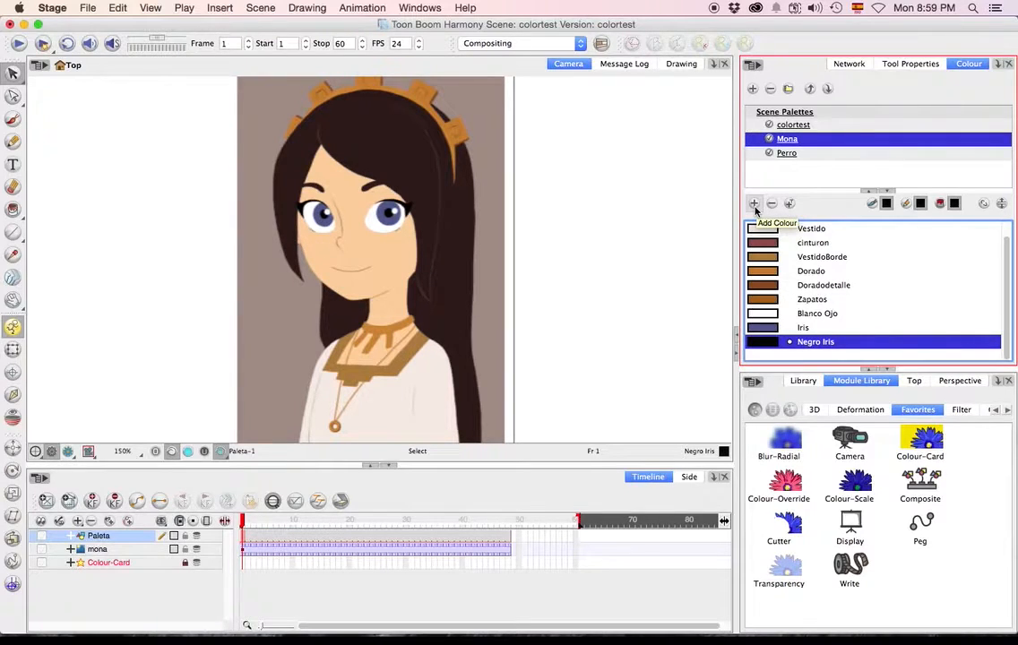
{"action": "left_click", "coordinate": [754, 205]}
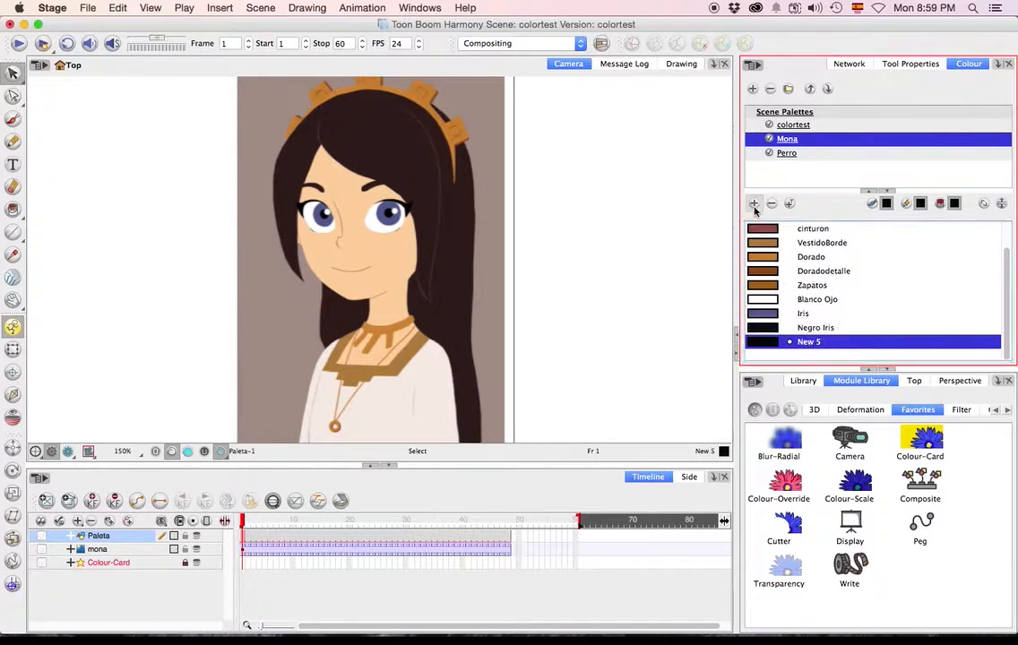
{"action": "double_click", "coordinate": [772, 344]}
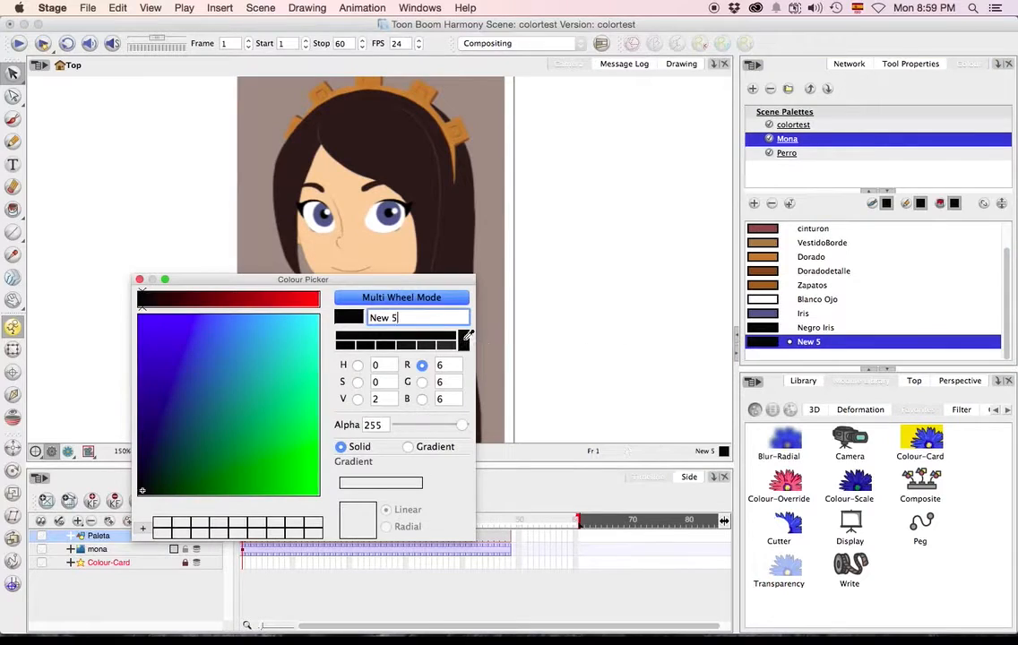
{"action": "left_click", "coordinate": [356, 208]}
{"action": "left_click", "coordinate": [411, 315]}
{"action": "type", "text": "Brillo"}
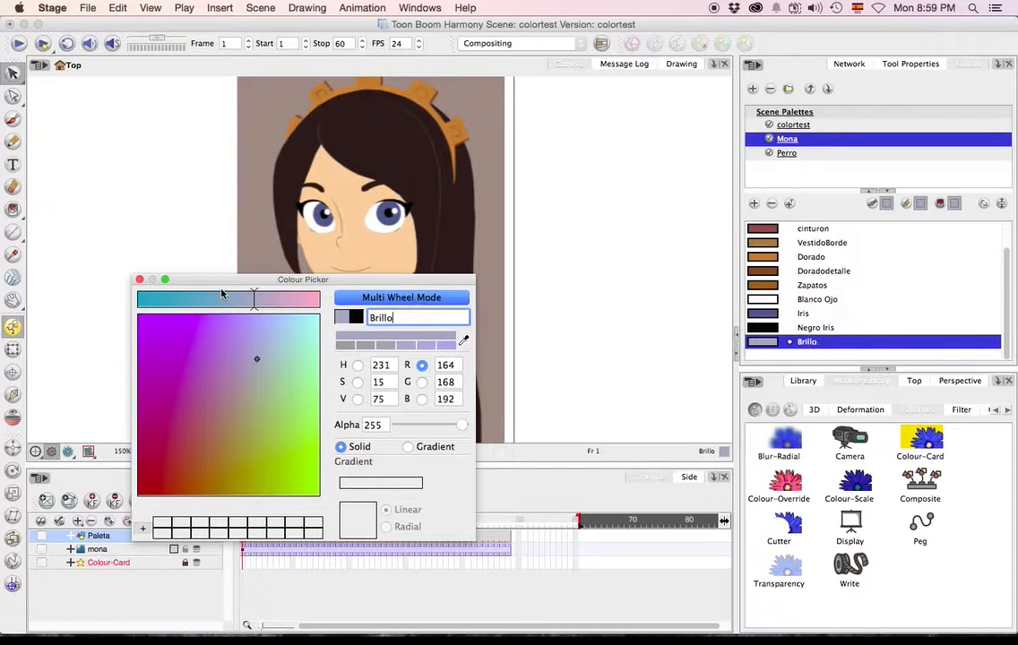
{"action": "type", "text": " Ojo"}
{"action": "left_click", "coordinate": [139, 280]}
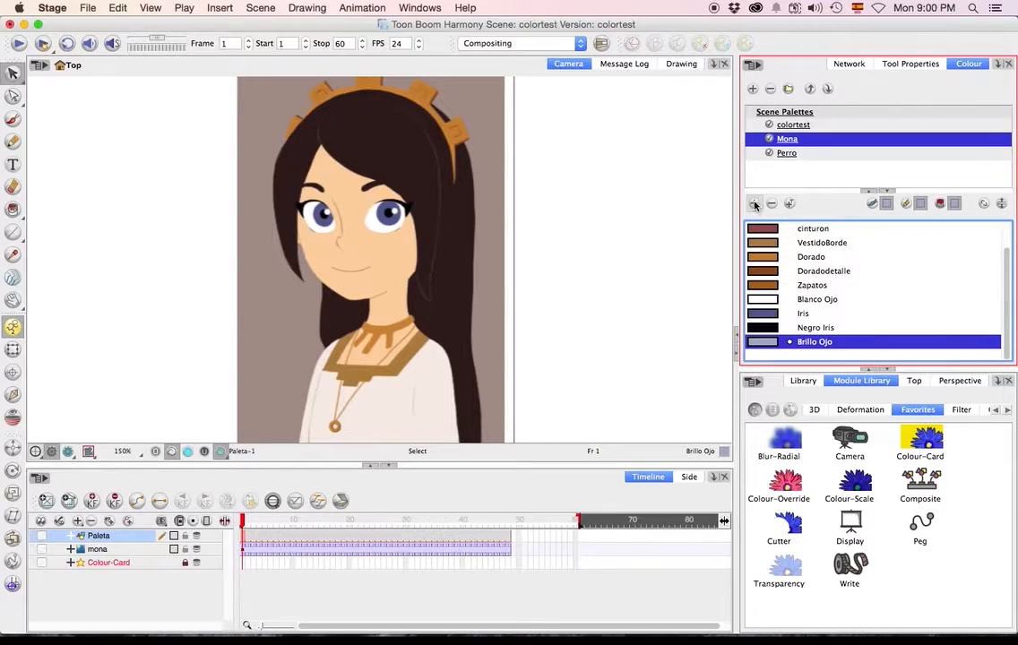
Add a swatch named "Pelo" to the Mona palette, sampling its colour from the reference character's dark hair.
{"action": "left_click", "coordinate": [754, 205]}
{"action": "double_click", "coordinate": [765, 348]}
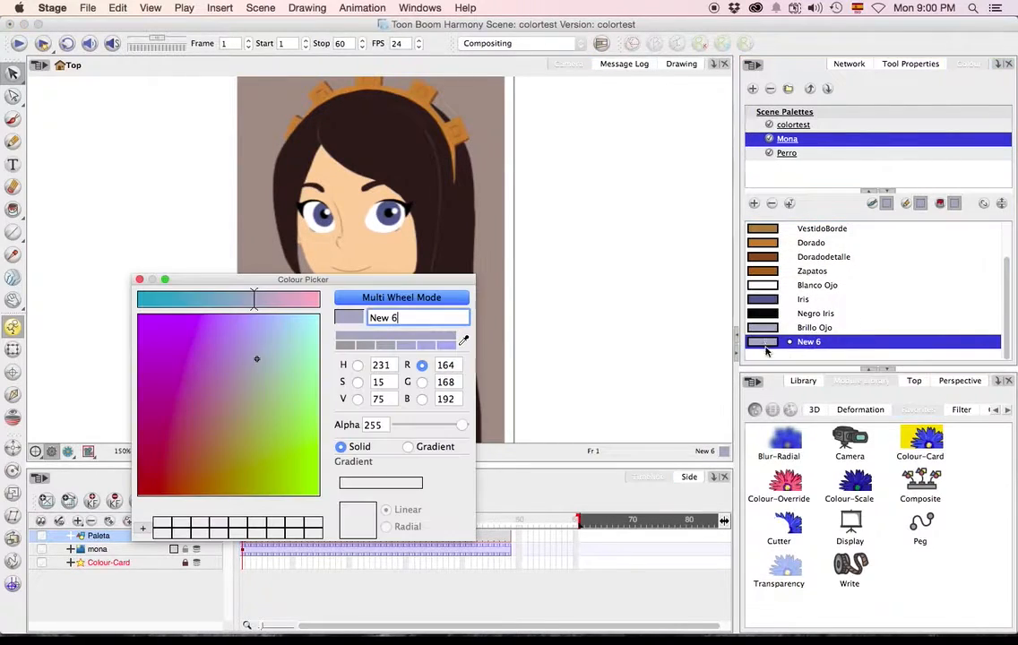
{"action": "left_click", "coordinate": [358, 157]}
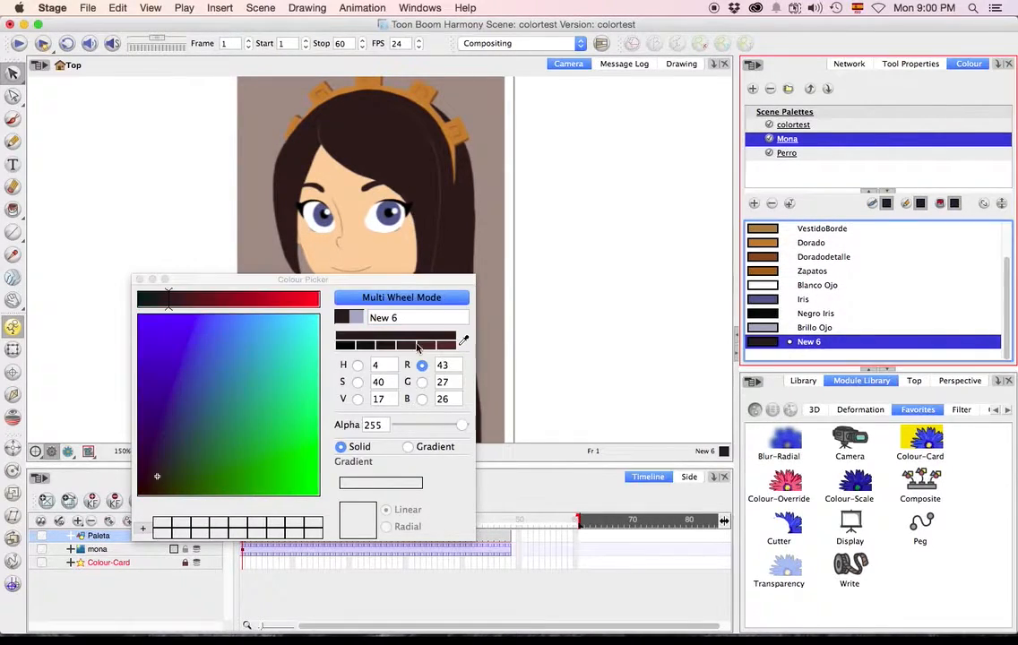
{"action": "left_click", "coordinate": [374, 317]}
{"action": "type", "text": "Pelo"}
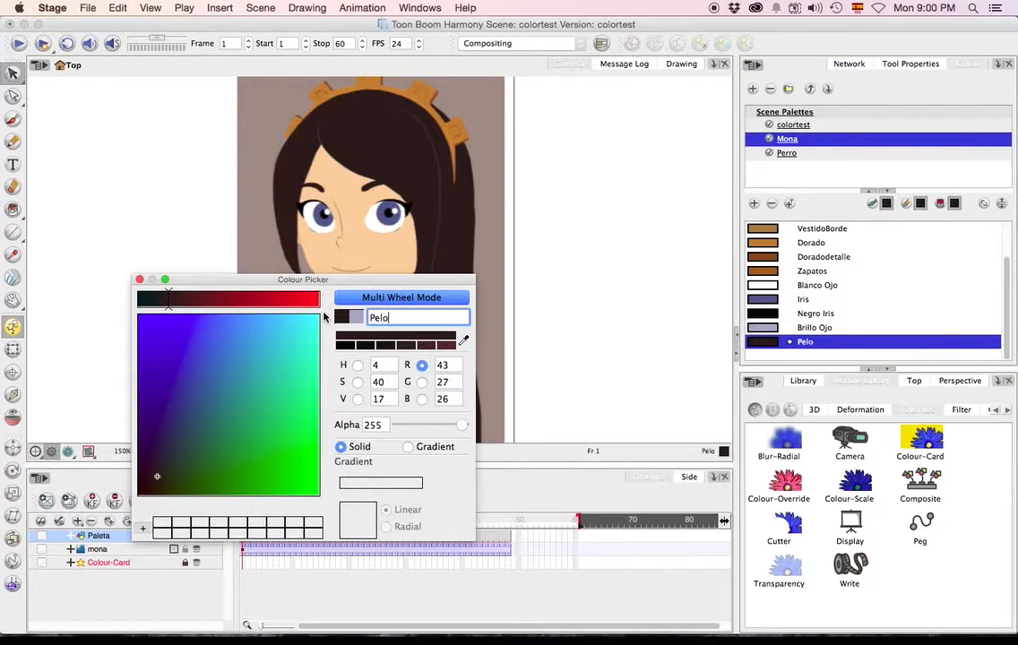
{"action": "left_click", "coordinate": [140, 280]}
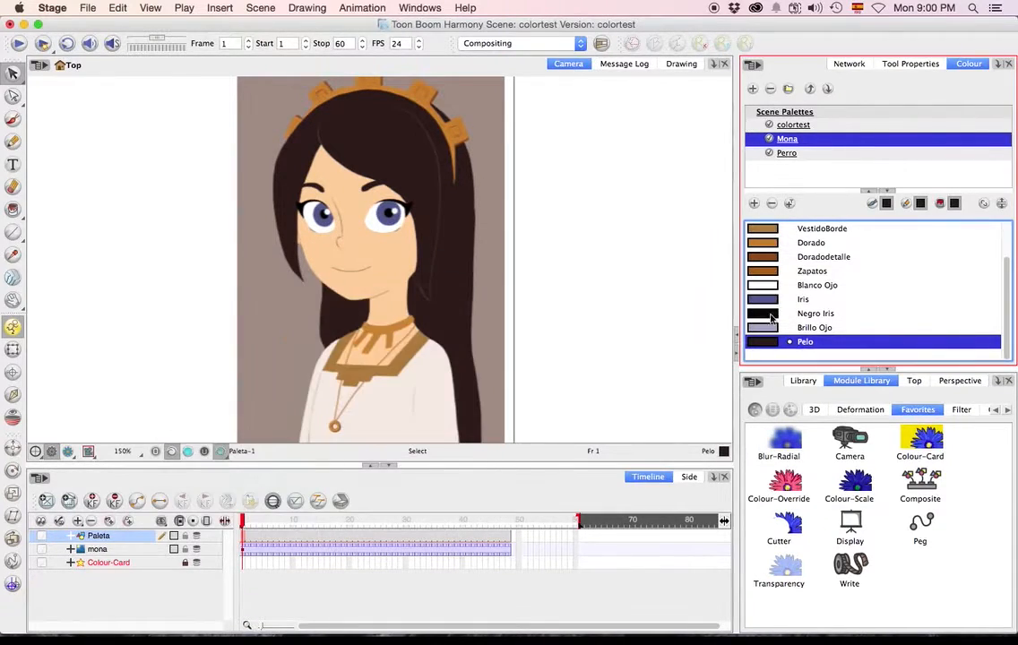
Add a swatch named "Detalles" to the Mona palette, sampling its colour from the nose line on the reference character's face.
{"action": "left_click", "coordinate": [753, 204]}
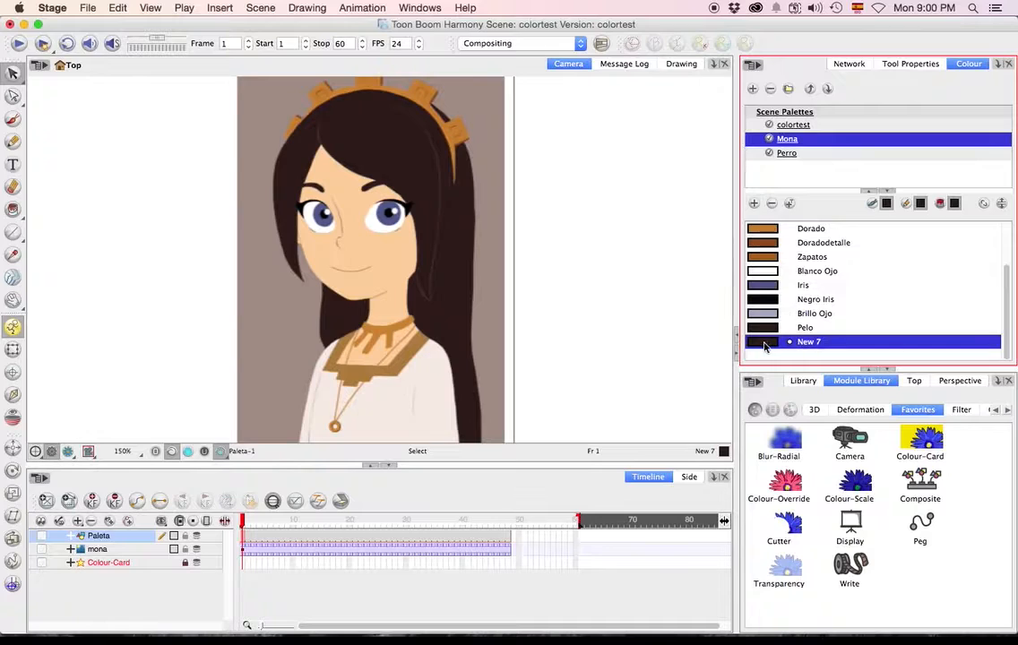
{"action": "double_click", "coordinate": [762, 344]}
{"action": "left_click", "coordinate": [463, 341]}
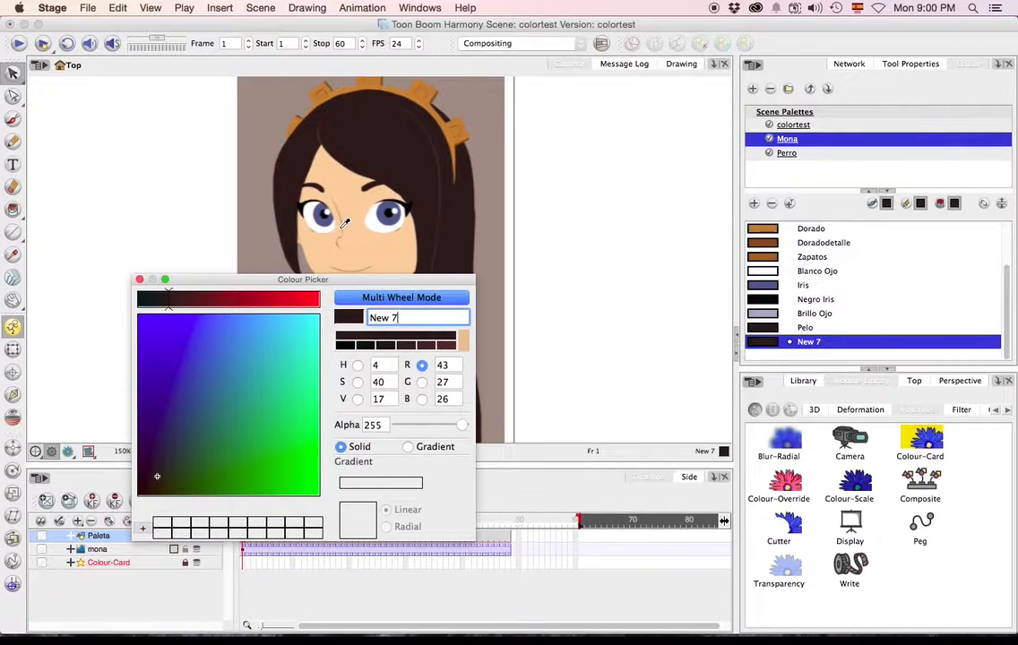
{"action": "left_click", "coordinate": [345, 225]}
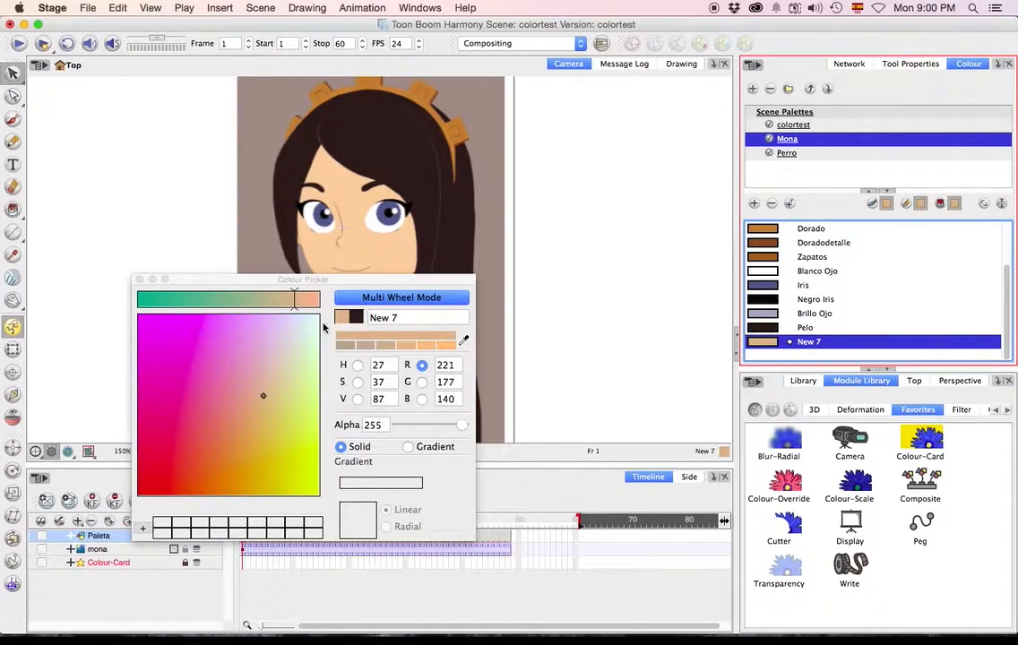
{"action": "left_click", "coordinate": [417, 318]}
{"action": "type", "text": "Detalles"}
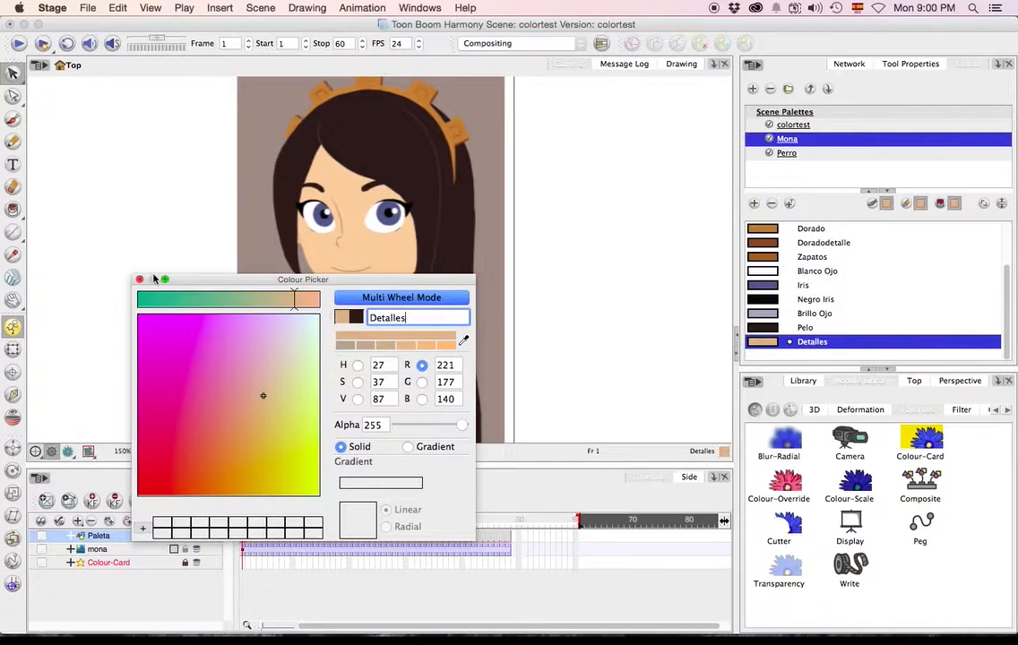
{"action": "left_click", "coordinate": [139, 280]}
Add another swatch to the Mona palette and sample the thin highlight line in the reference character's dark hair.
{"action": "key", "text": "1"}
{"action": "key", "text": "space"}
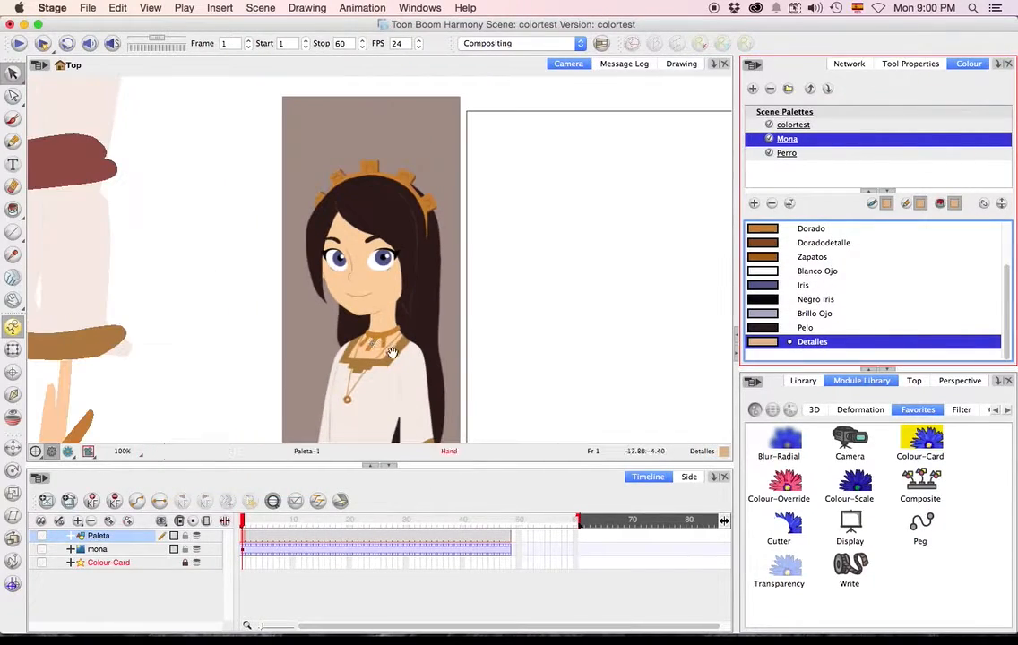
{"action": "left_click_drag", "start_coordinate": [390, 353], "coordinate": [297, 168]}
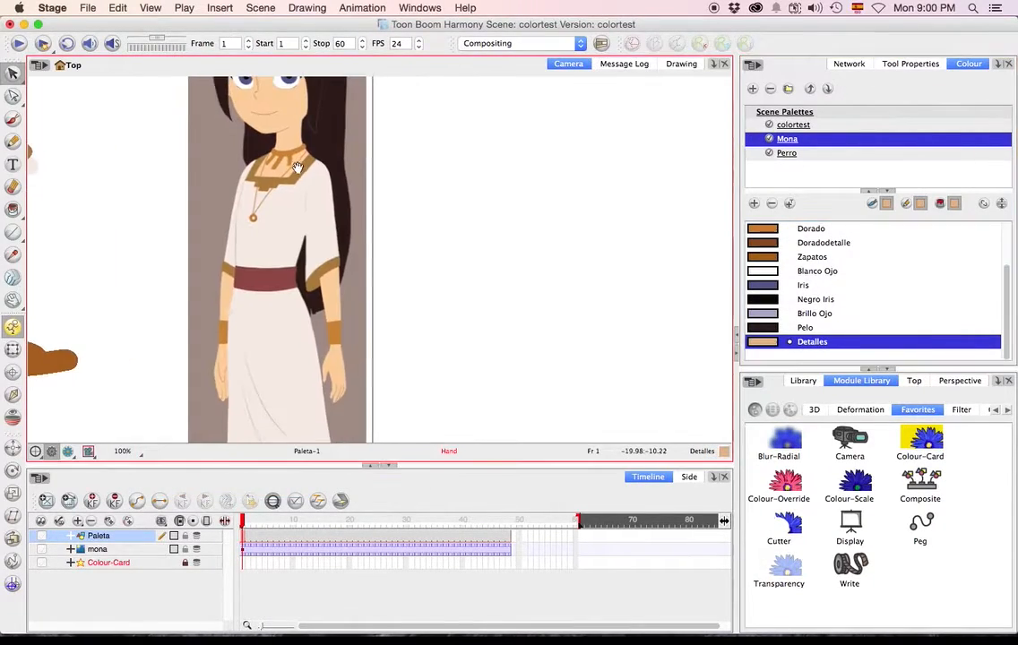
{"action": "left_click_drag", "start_coordinate": [329, 247], "coordinate": [347, 303]}
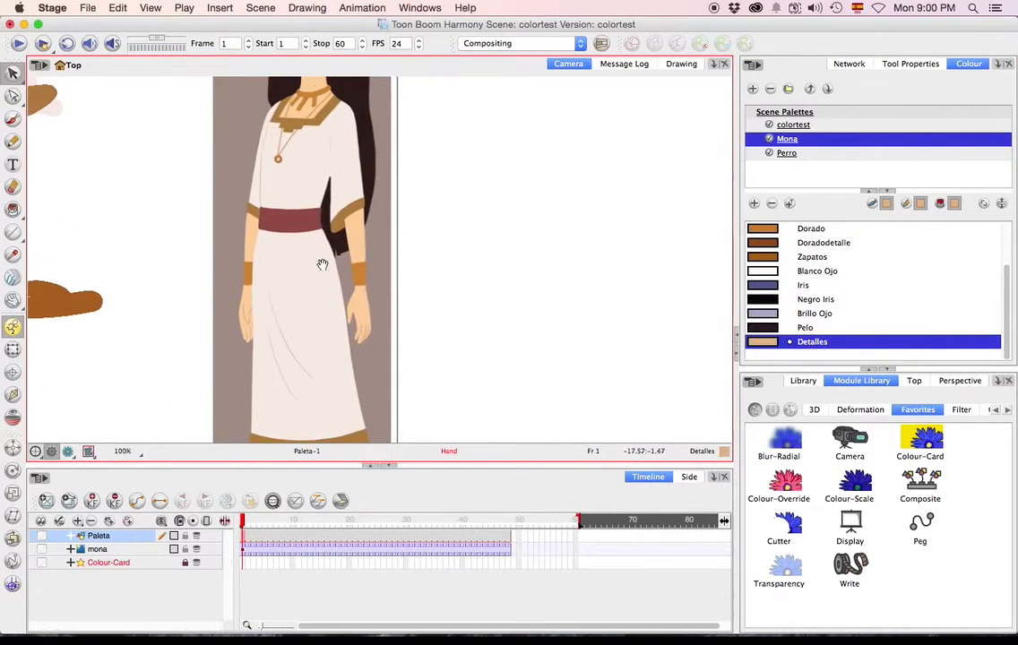
{"action": "left_click_drag", "start_coordinate": [300, 150], "coordinate": [292, 343]}
{"action": "left_click_drag", "start_coordinate": [287, 232], "coordinate": [285, 245]}
{"action": "key", "text": "2"}
{"action": "key", "text": "2"}
{"action": "key", "text": "2"}
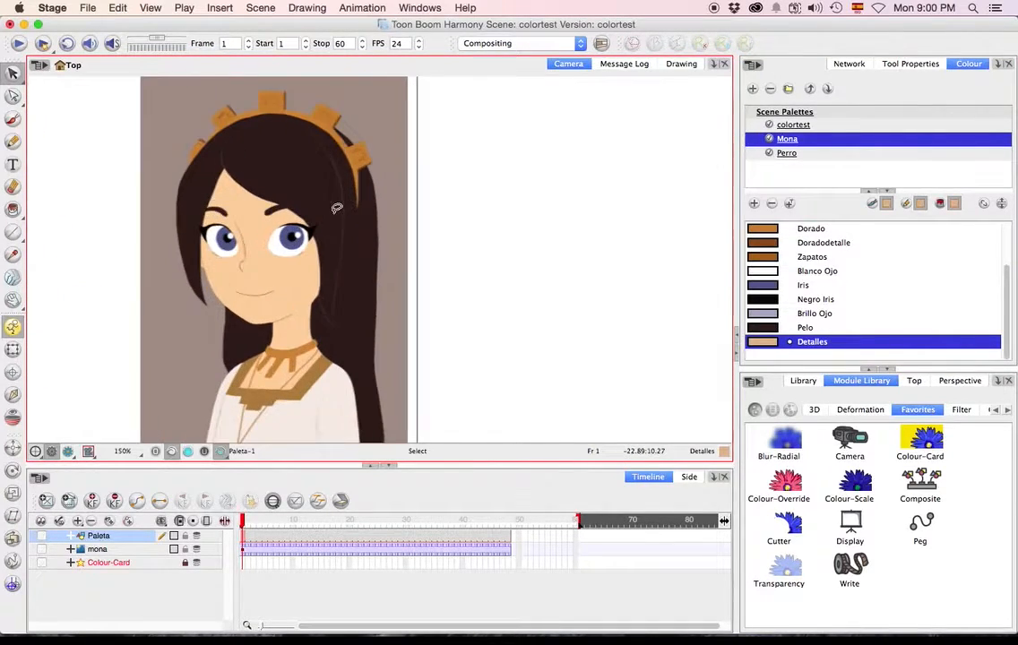
{"action": "key", "text": "2"}
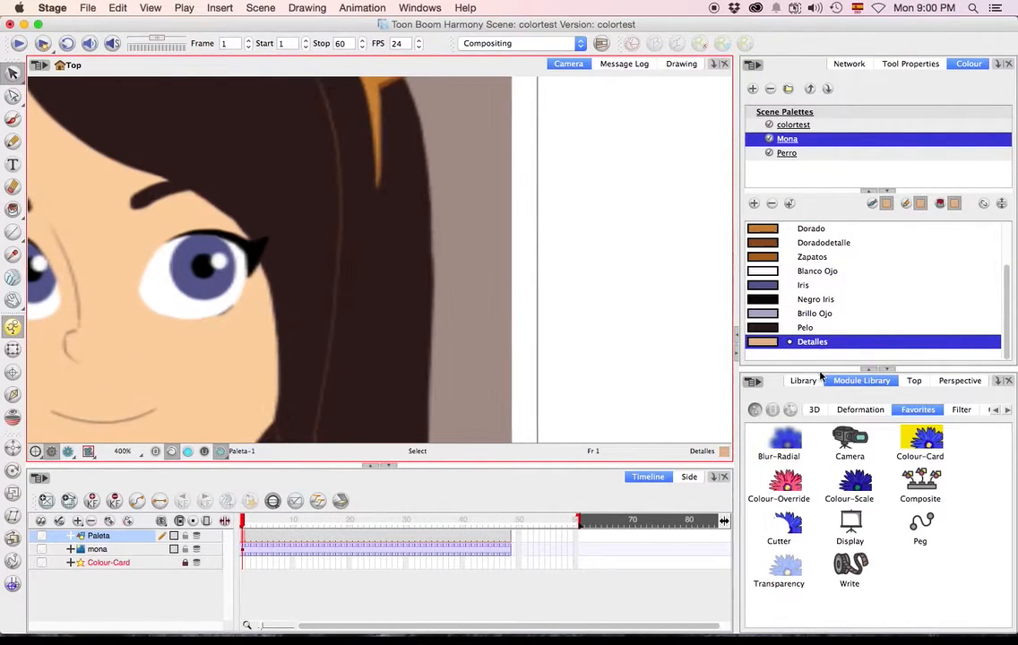
{"action": "left_click", "coordinate": [753, 203]}
{"action": "double_click", "coordinate": [772, 344]}
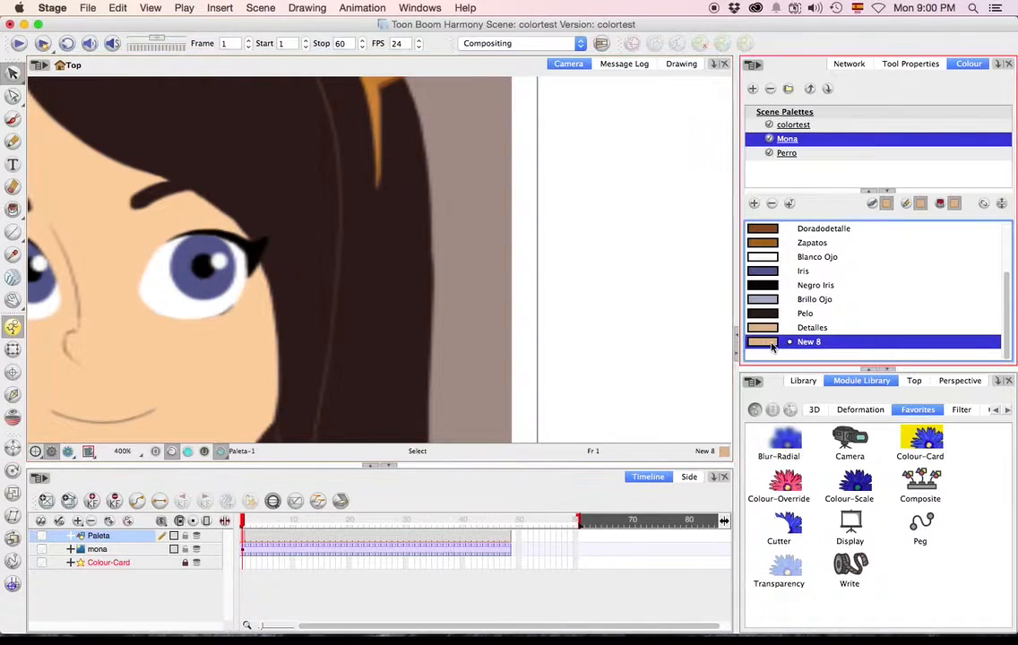
{"action": "left_click", "coordinate": [455, 343]}
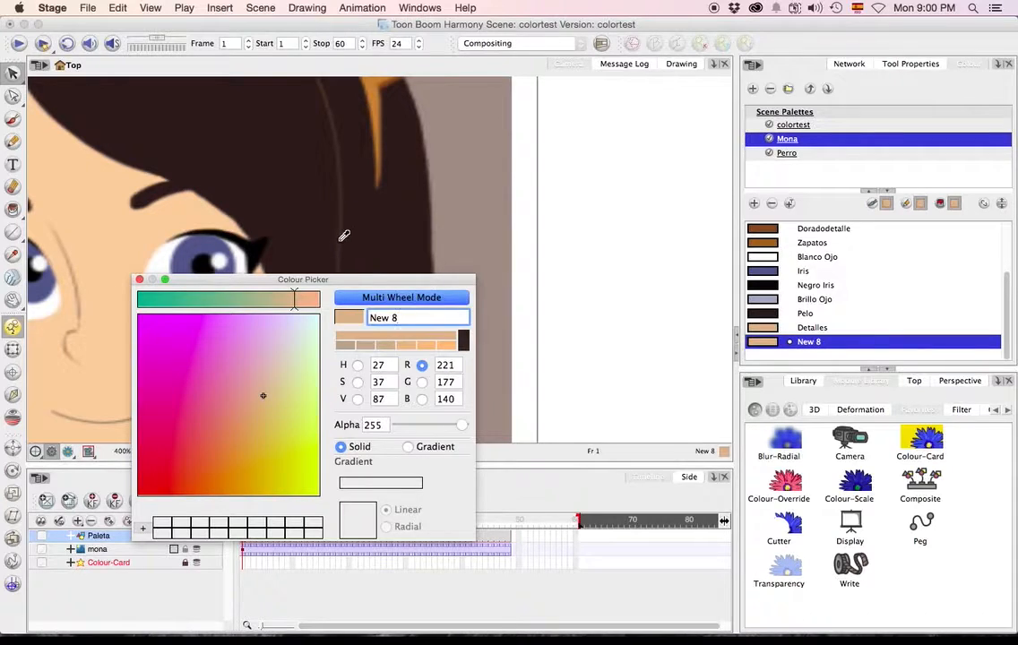
{"action": "left_click", "coordinate": [343, 236]}
{"action": "left_click", "coordinate": [464, 340]}
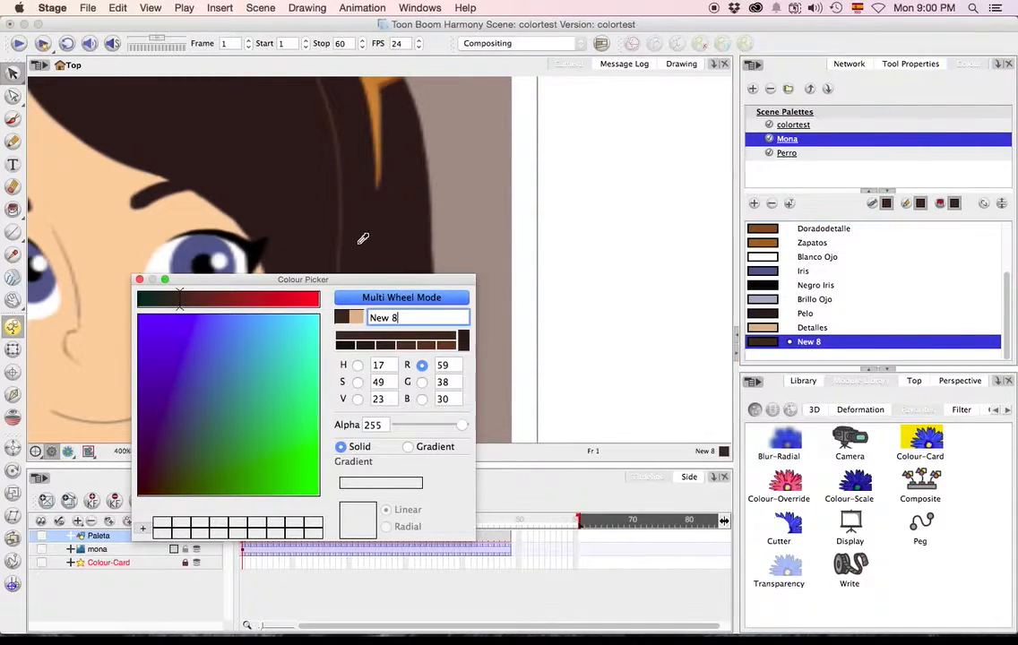
{"action": "left_click", "coordinate": [342, 237]}
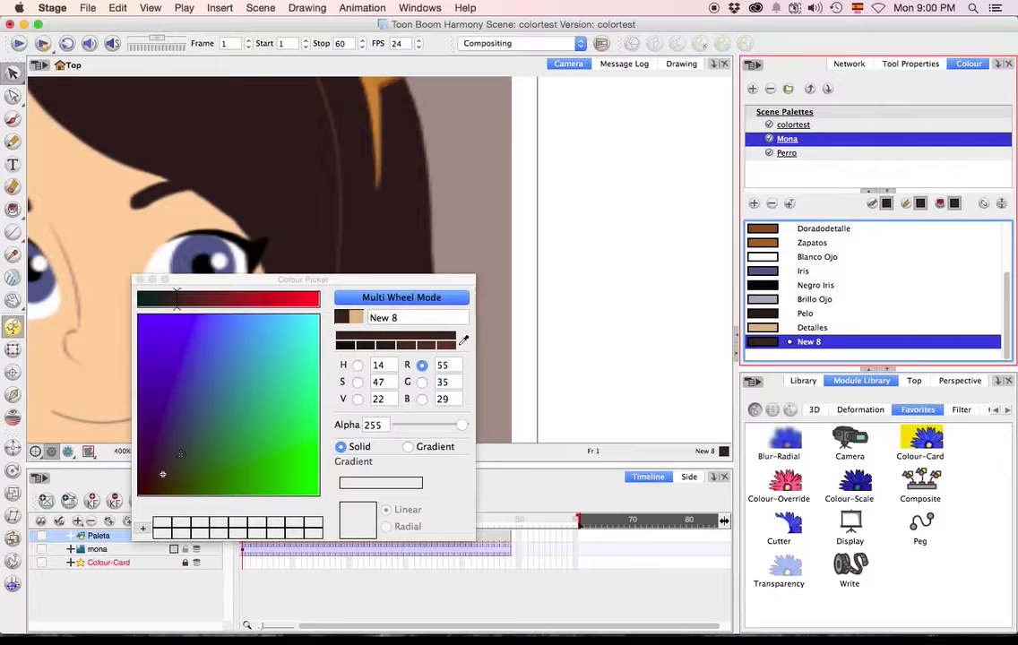
Set the new swatch to a pale beige with hue 34, saturation 24 and value 91, and name it "Brillo Pelo".
{"action": "left_click", "coordinate": [356, 364]}
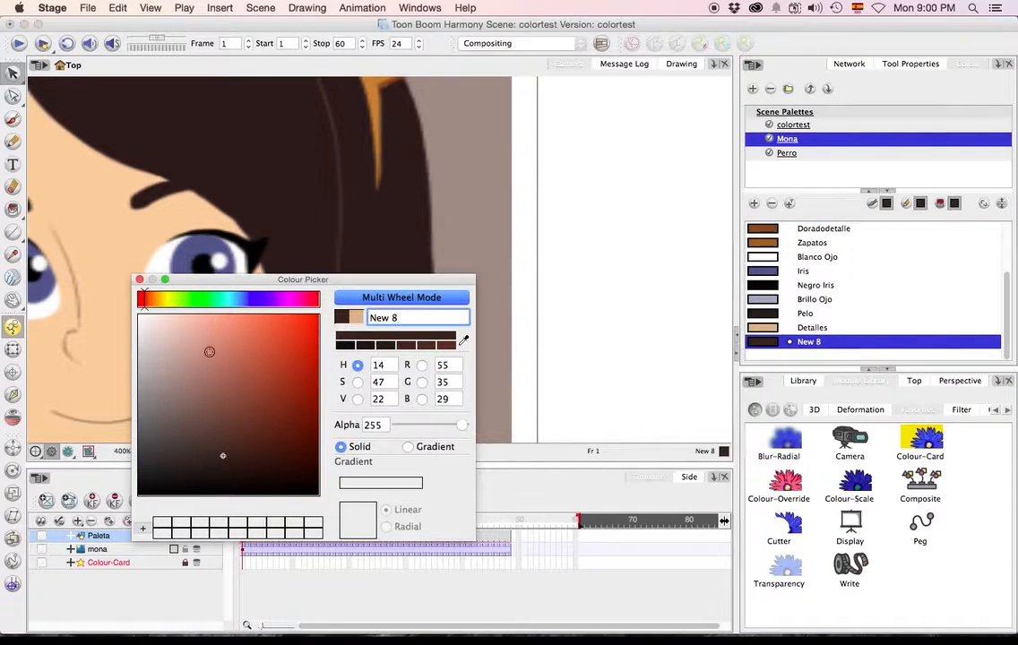
{"action": "left_click", "coordinate": [225, 350]}
{"action": "left_click", "coordinate": [176, 330]}
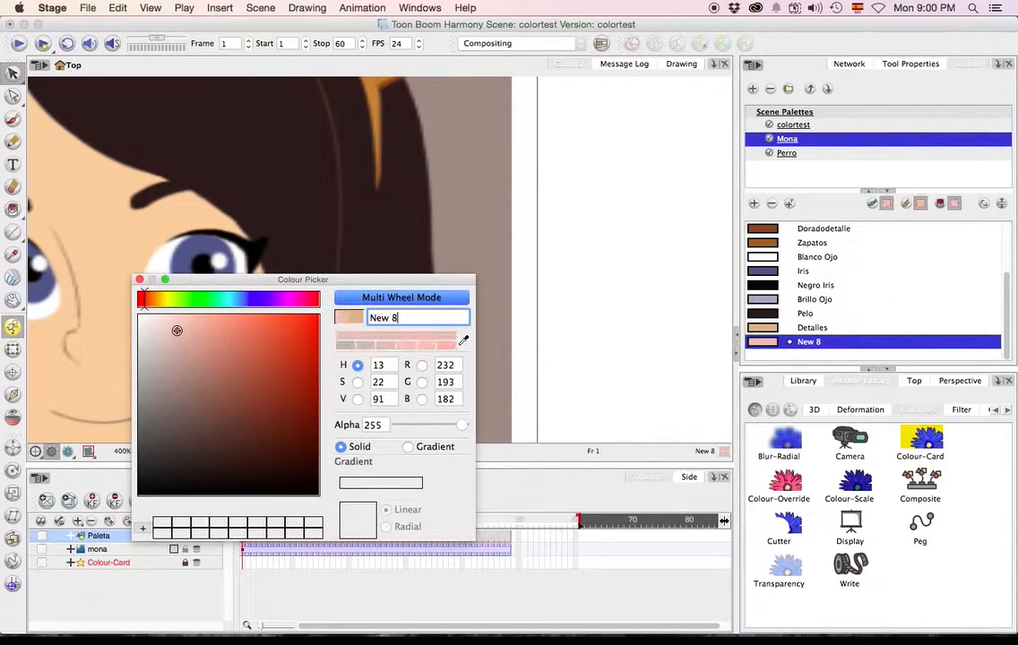
{"action": "left_click", "coordinate": [147, 300]}
{"action": "left_click", "coordinate": [188, 325]}
{"action": "left_click", "coordinate": [208, 331]}
{"action": "left_click", "coordinate": [205, 331]}
{"action": "left_click", "coordinate": [178, 332]}
{"action": "left_click", "coordinate": [182, 330]}
{"action": "left_click", "coordinate": [157, 302]}
{"action": "left_click", "coordinate": [155, 303]}
{"action": "left_click_drag", "start_coordinate": [419, 319], "coordinate": [316, 314]}
{"action": "type", "text": "Brillo Pelo"}
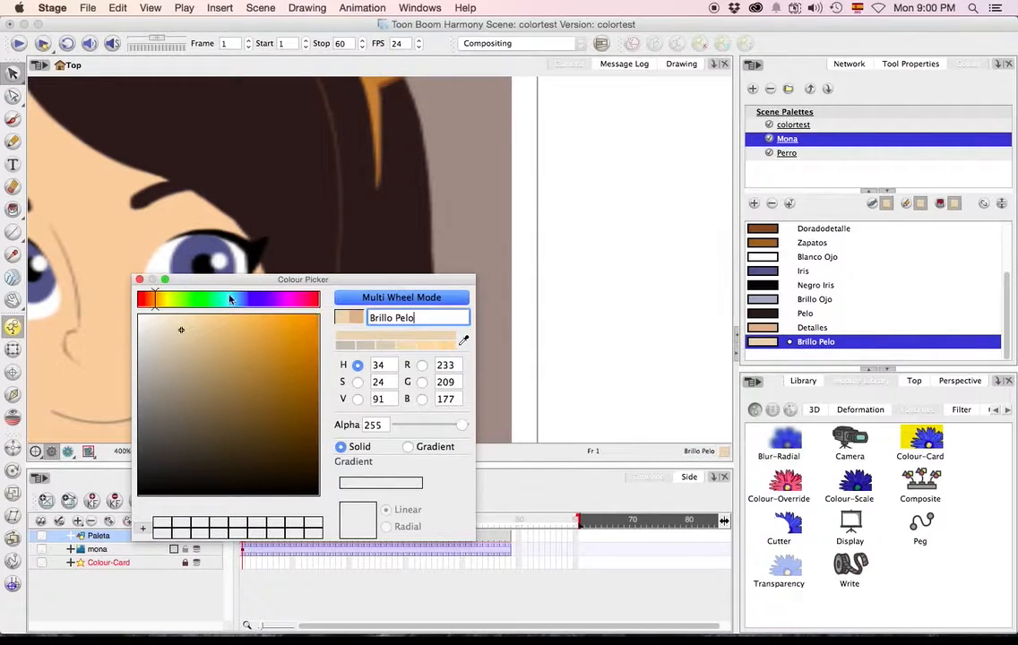
{"action": "left_click", "coordinate": [139, 279]}
{"action": "scroll", "coordinate": [185, 287], "scroll_direction": "down", "scroll_amount": 6}
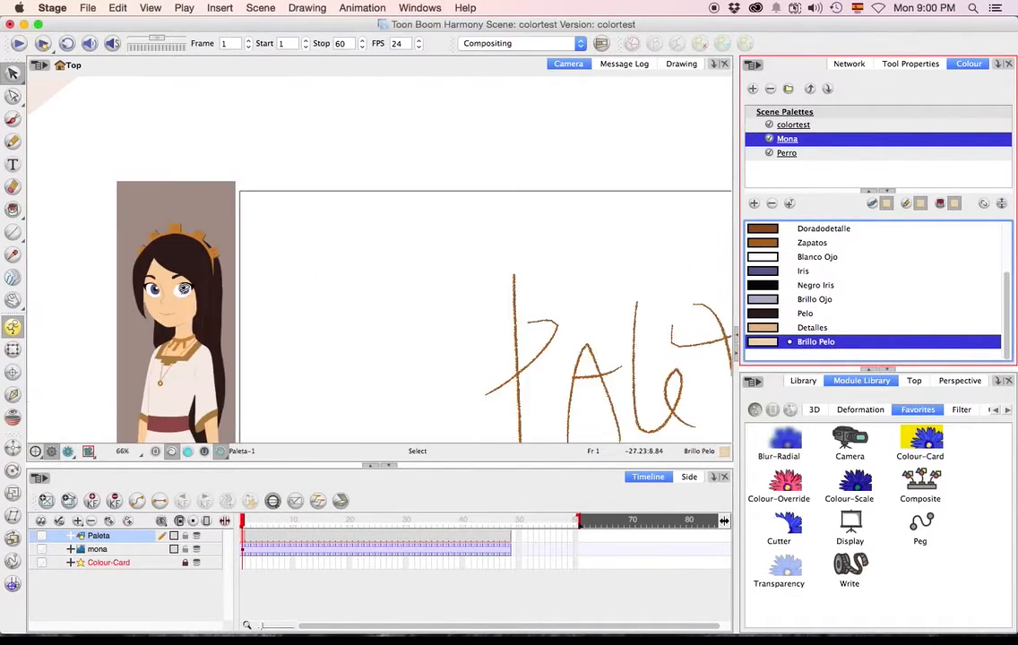
{"action": "key", "text": "space"}
{"action": "left_click_drag", "start_coordinate": [81, 171], "coordinate": [352, 292]}
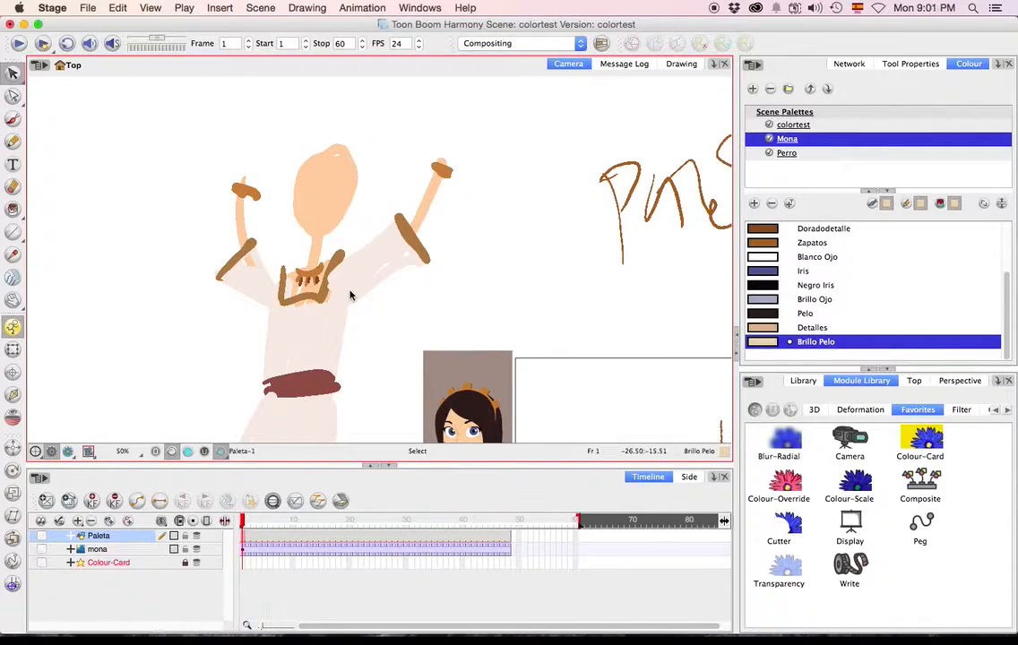
{"action": "mouse_move", "coordinate": [234, 304]}
{"action": "left_mouse_down"}
{"action": "mouse_move", "coordinate": [769, 252]}
{"action": "mouse_move", "coordinate": [762, 259]}
{"action": "left_mouse_up"}
{"action": "left_click", "coordinate": [761, 261]}
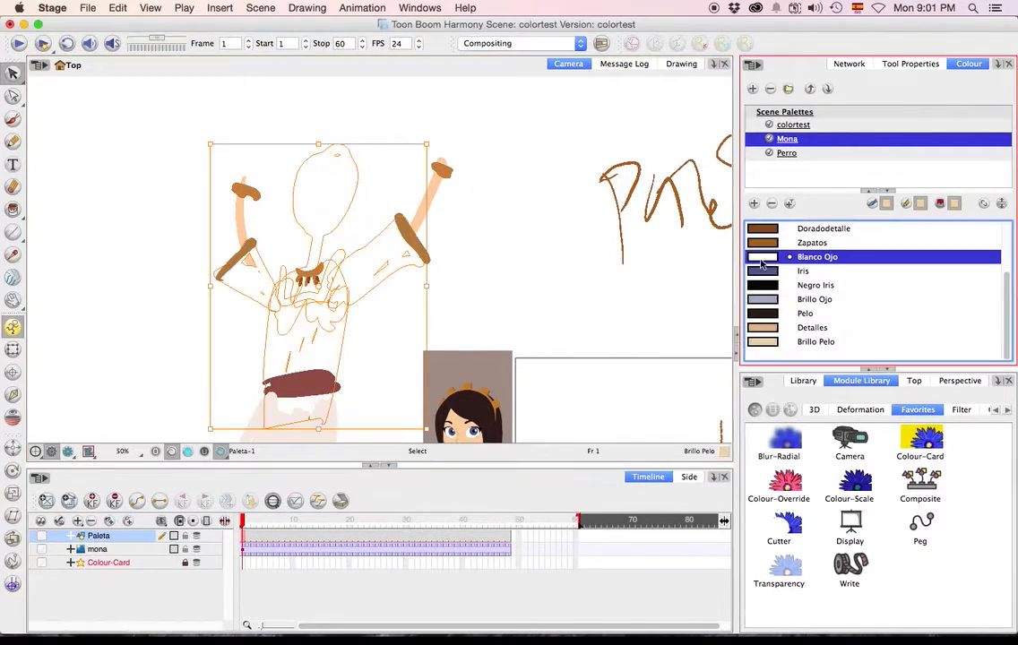
{"action": "key", "text": "super+z"}
{"action": "left_click", "coordinate": [652, 298]}
Paint eyes on the character sketch's face with the Brush, using Blanco Ojo for the whites and Iris for the irises.
{"action": "left_click", "coordinate": [761, 259]}
{"action": "left_click", "coordinate": [341, 178]}
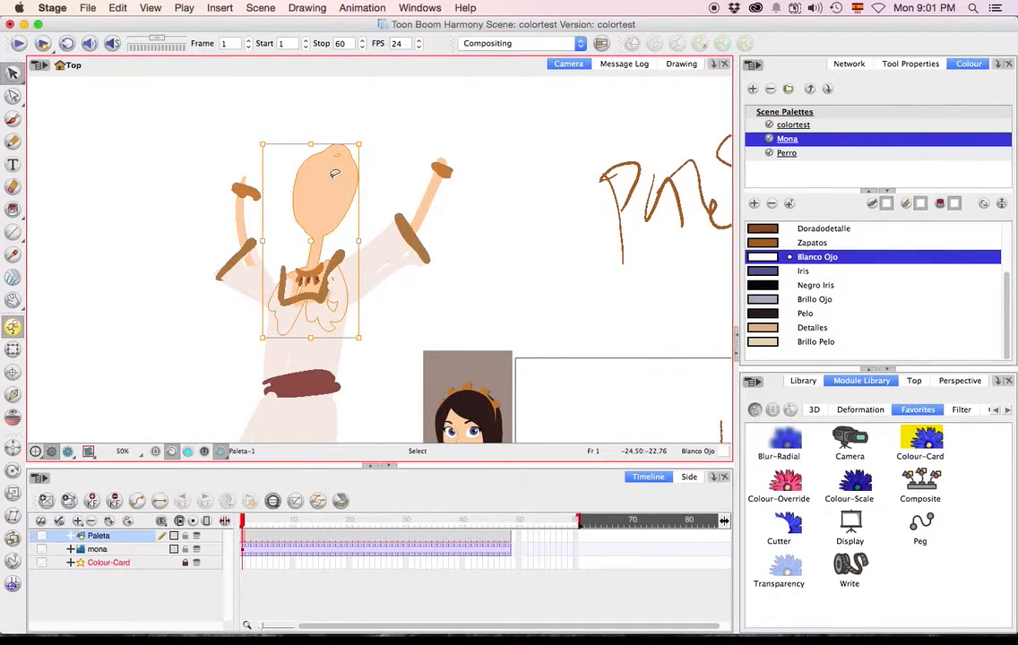
{"action": "left_click", "coordinate": [171, 120]}
{"action": "left_click", "coordinate": [13, 119]}
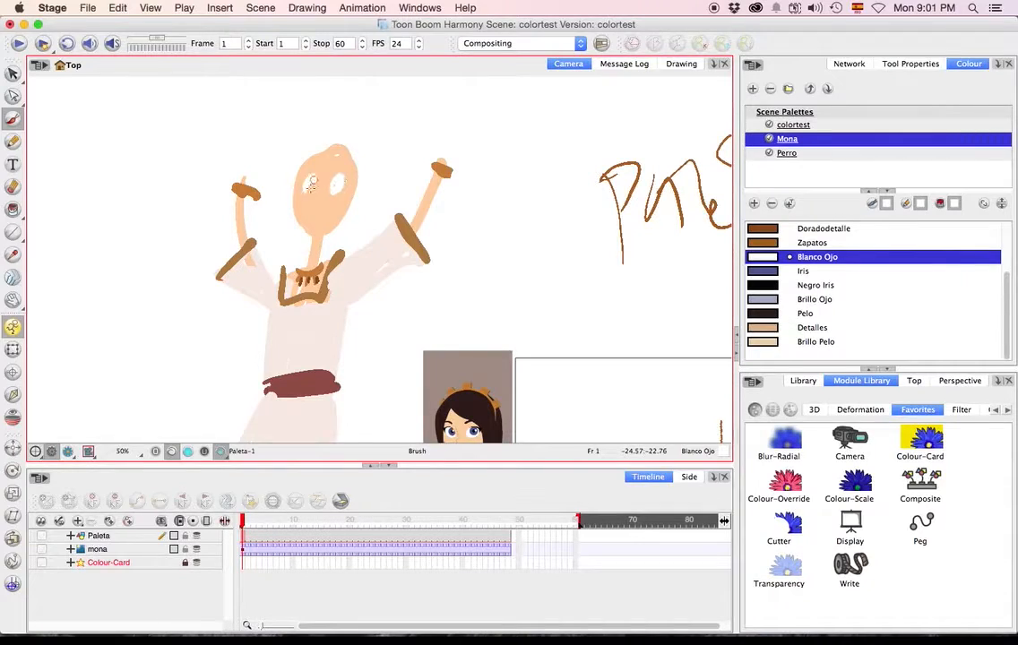
{"action": "left_click", "coordinate": [762, 270]}
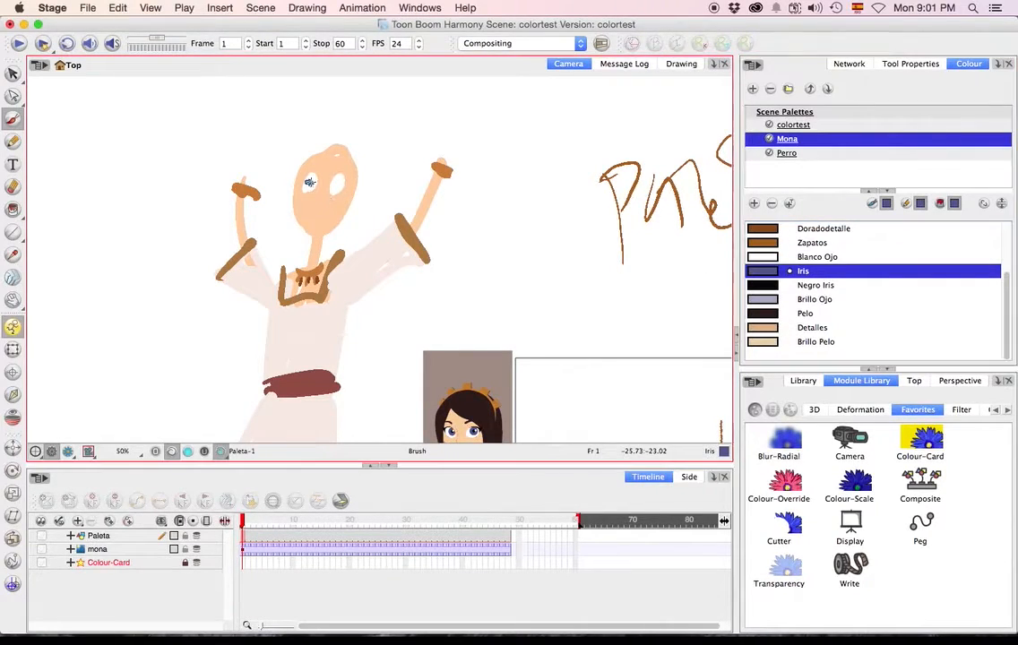
Paint the pupils and the dark lash lines of the sketch's eyes with the Negro Iris swatch.
{"action": "left_click", "coordinate": [761, 285]}
{"action": "left_click", "coordinate": [309, 181]}
{"action": "left_click", "coordinate": [338, 181]}
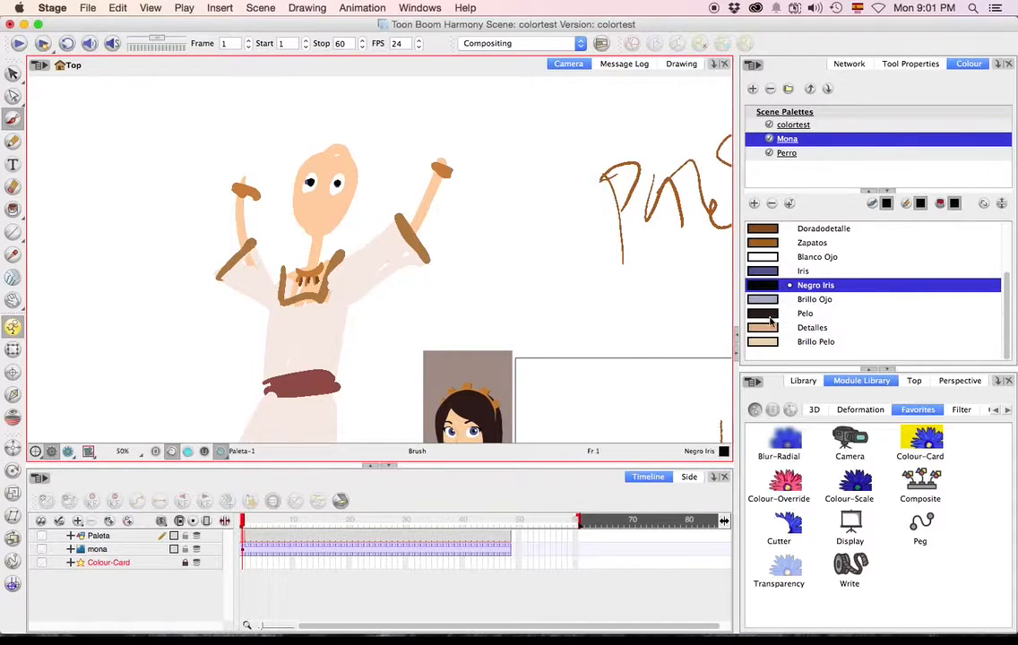
{"action": "left_click_drag", "start_coordinate": [329, 179], "coordinate": [353, 172]}
Paint the sketch's hair with Pelo and a pointed headband on top with Dorado, accented with Doradodetalle.
{"action": "left_click", "coordinate": [805, 312]}
{"action": "mouse_move", "coordinate": [318, 134]}
{"action": "left_mouse_down"}
{"action": "mouse_move", "coordinate": [363, 230]}
{"action": "mouse_move", "coordinate": [346, 148]}
{"action": "mouse_move", "coordinate": [315, 147]}
{"action": "mouse_move", "coordinate": [288, 224]}
{"action": "mouse_move", "coordinate": [338, 139]}
{"action": "left_mouse_up"}
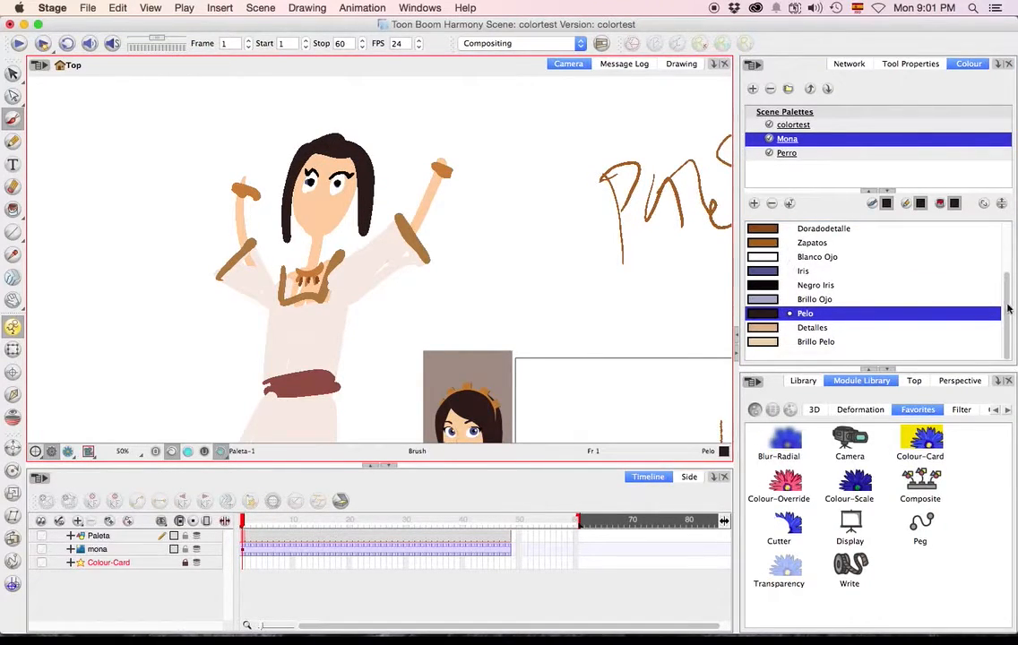
{"action": "scroll", "coordinate": [896, 269], "scroll_direction": "up", "scroll_amount": 1}
{"action": "left_click", "coordinate": [811, 228]}
{"action": "mouse_move", "coordinate": [306, 143]}
{"action": "left_mouse_down"}
{"action": "mouse_move", "coordinate": [360, 150]}
{"action": "mouse_move", "coordinate": [332, 125]}
{"action": "left_mouse_up"}
{"action": "mouse_move", "coordinate": [346, 146]}
{"action": "left_mouse_down"}
{"action": "mouse_move", "coordinate": [351, 129]}
{"action": "mouse_move", "coordinate": [317, 127]}
{"action": "mouse_move", "coordinate": [351, 129]}
{"action": "left_mouse_up"}
{"action": "left_click", "coordinate": [763, 245]}
Enlarge the swatch list to fit the whole Mona palette and compare the painted sketch with the reference character.
{"action": "left_click", "coordinate": [942, 367]}
{"action": "left_click_drag", "start_coordinate": [937, 370], "coordinate": [950, 468]}
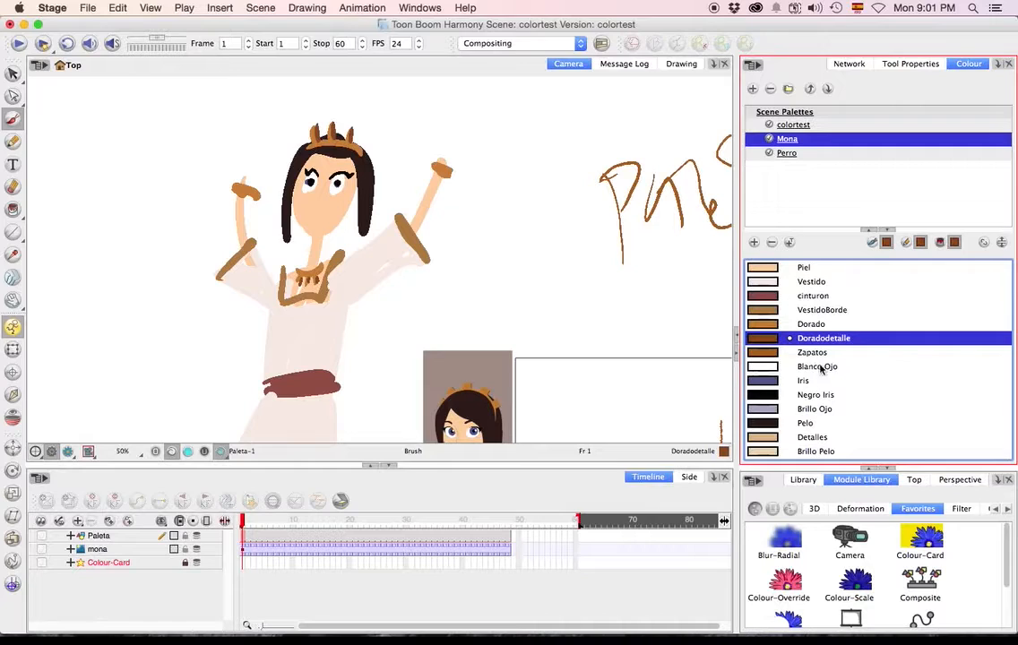
{"action": "scroll", "coordinate": [385, 334], "scroll_direction": "down", "scroll_amount": 3}
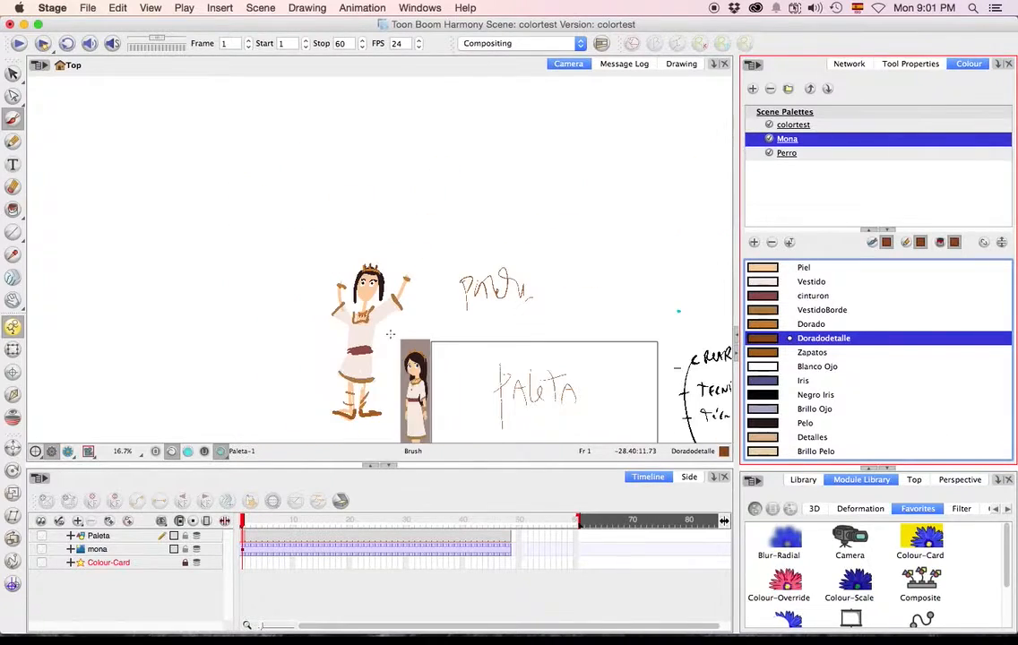
{"action": "scroll", "coordinate": [384, 342], "scroll_direction": "up", "scroll_amount": 3}
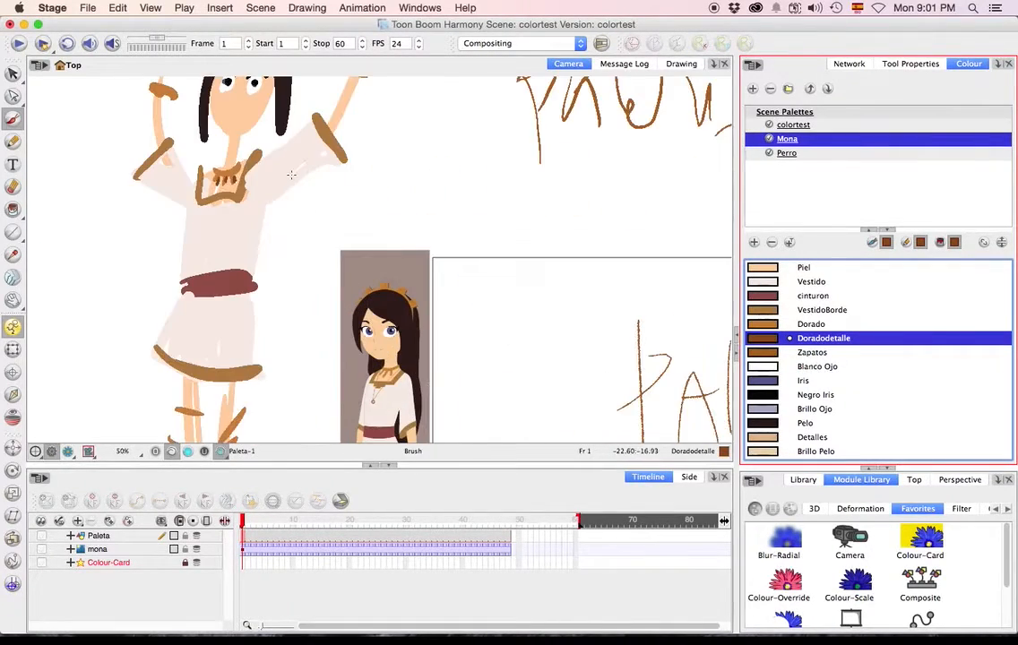
{"action": "scroll", "coordinate": [279, 188], "scroll_direction": "up", "scroll_amount": 3}
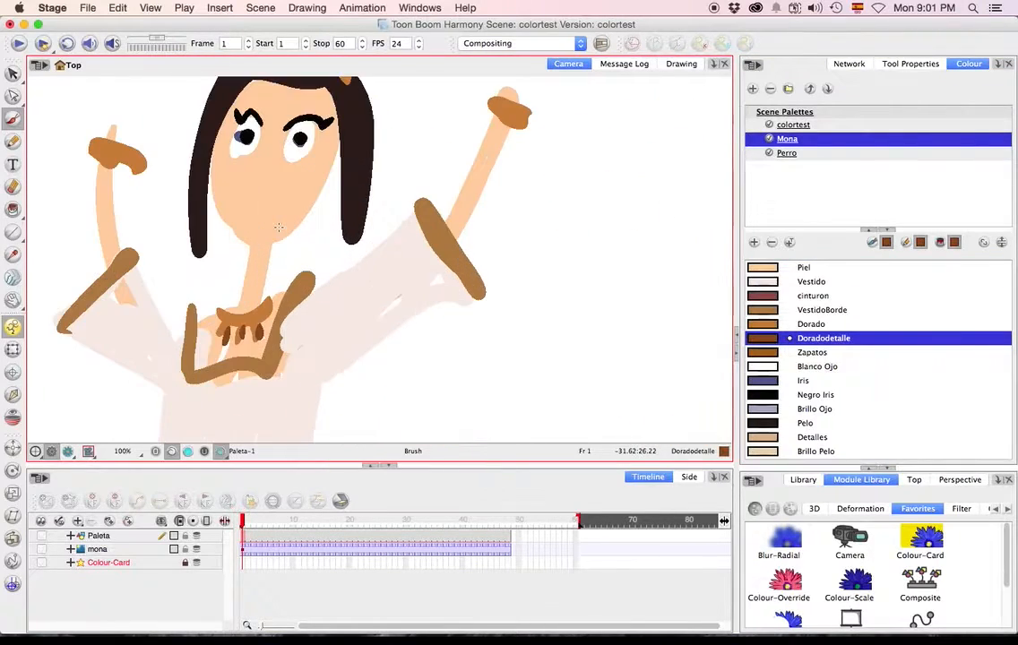
Paint the sketch's nose, mouth and chin details with Detalles, and add Brillo Pelo highlights along the hair and mouth.
{"action": "left_click", "coordinate": [761, 437]}
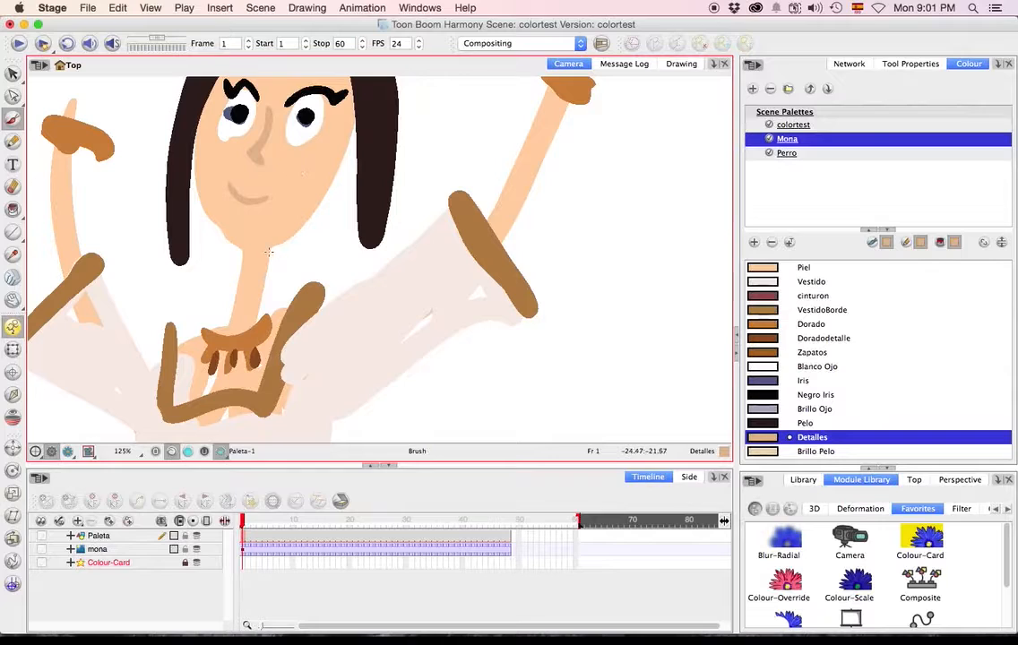
{"action": "left_click", "coordinate": [773, 453]}
{"action": "scroll", "coordinate": [438, 199], "scroll_direction": "up", "scroll_amount": 5}
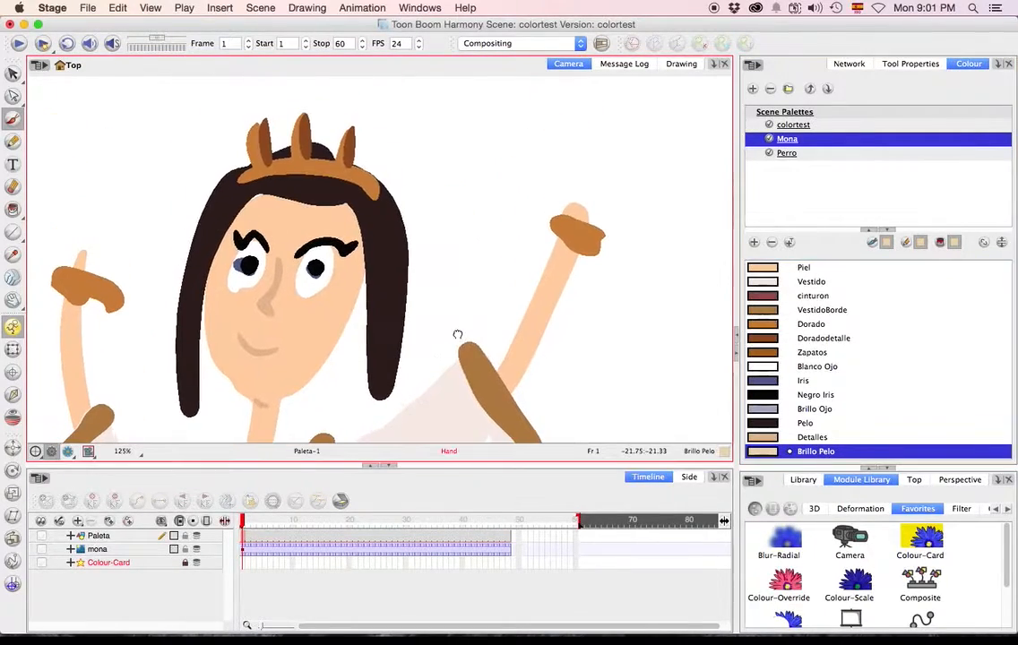
{"action": "left_click_drag", "start_coordinate": [357, 178], "coordinate": [380, 322]}
{"action": "left_click_drag", "start_coordinate": [254, 191], "coordinate": [216, 240]}
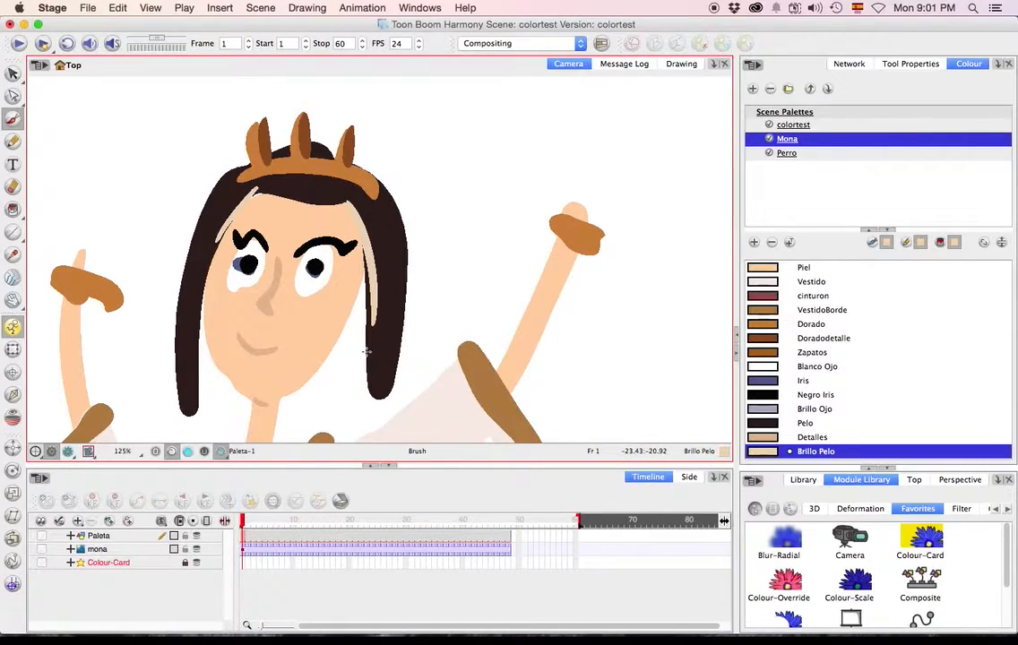
{"action": "left_click", "coordinate": [818, 456]}
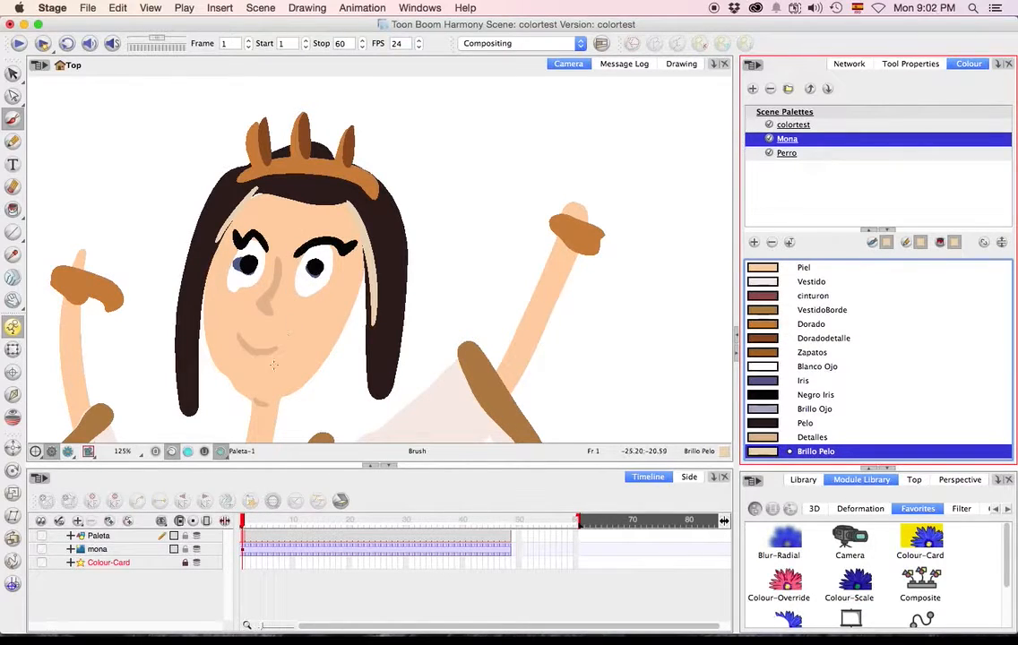
{"action": "left_click_drag", "start_coordinate": [239, 335], "coordinate": [285, 343]}
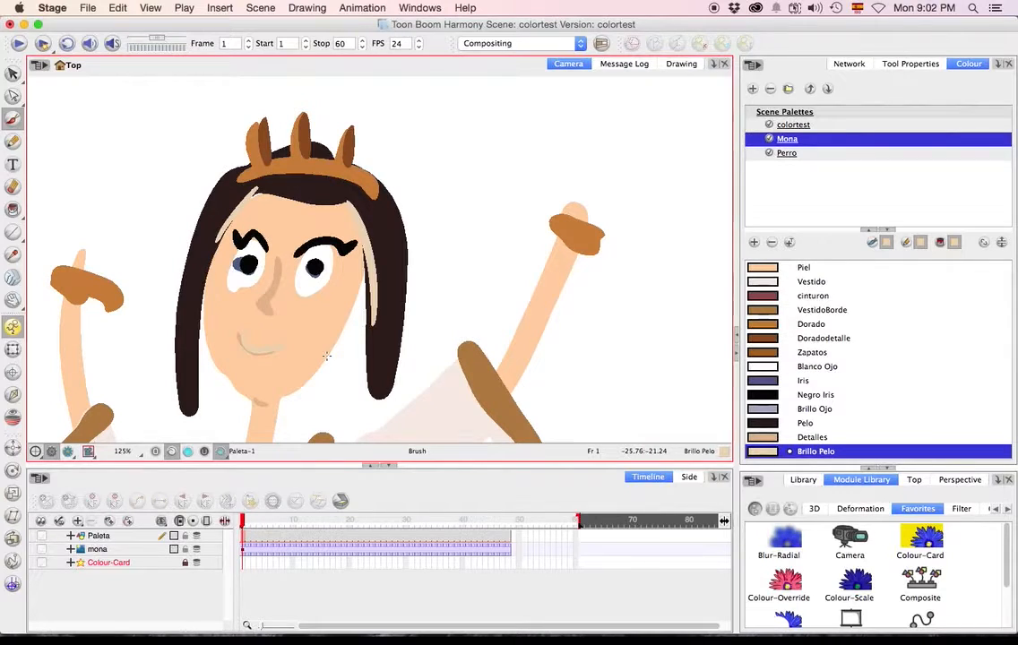
Handwrite the note "Paleta Definitiva de Trabajo" with arrows in the Iris swatch, in the empty area above the reference frame.
{"action": "scroll", "coordinate": [210, 345], "scroll_direction": "down", "scroll_amount": 5}
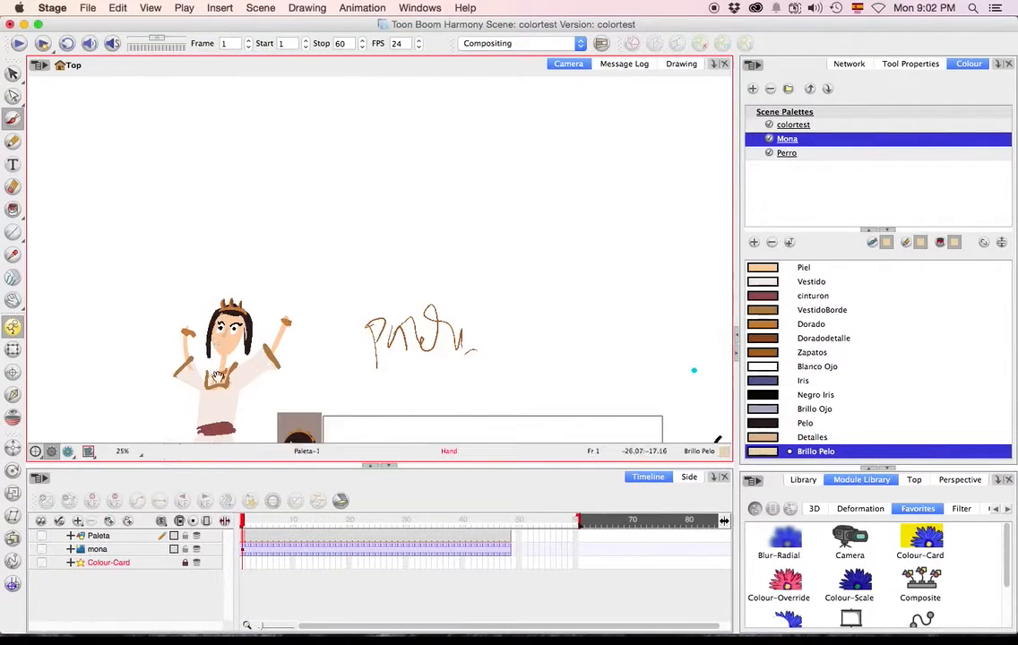
{"action": "left_click_drag", "start_coordinate": [221, 376], "coordinate": [254, 206]}
{"action": "scroll", "coordinate": [336, 305], "scroll_direction": "up", "scroll_amount": 5}
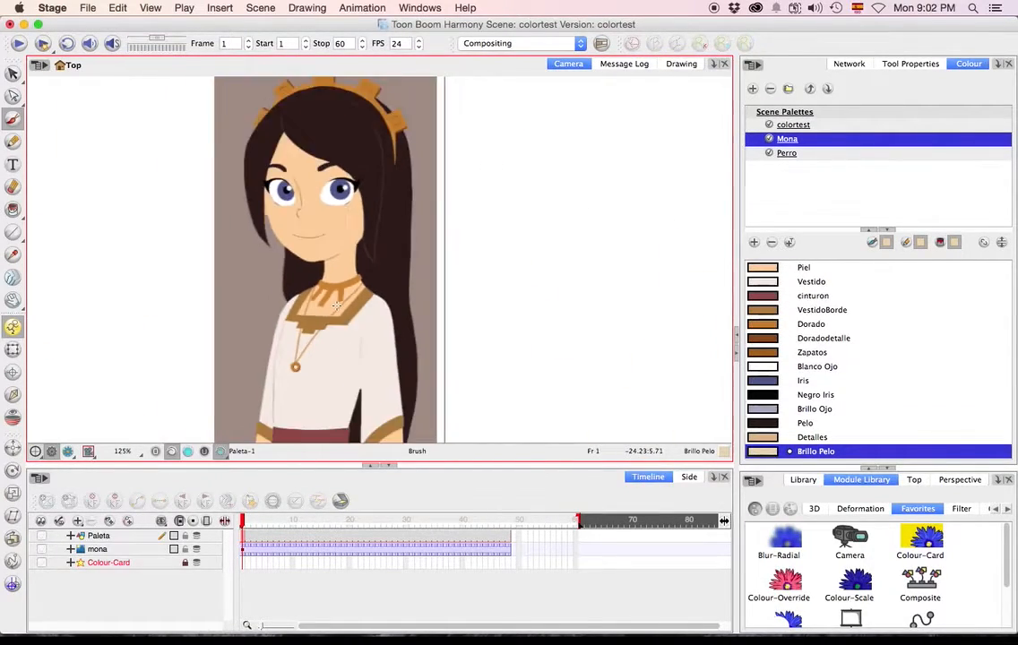
{"action": "scroll", "coordinate": [336, 306], "scroll_direction": "down", "scroll_amount": 5}
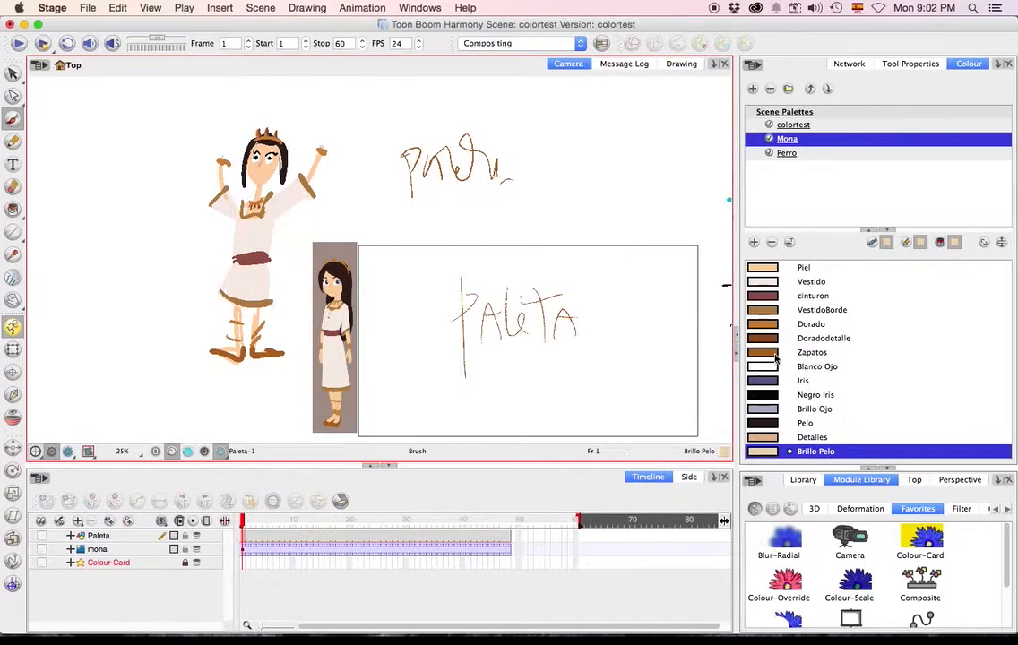
{"action": "left_click", "coordinate": [775, 384]}
{"action": "left_click_drag", "start_coordinate": [595, 203], "coordinate": [382, 300]}
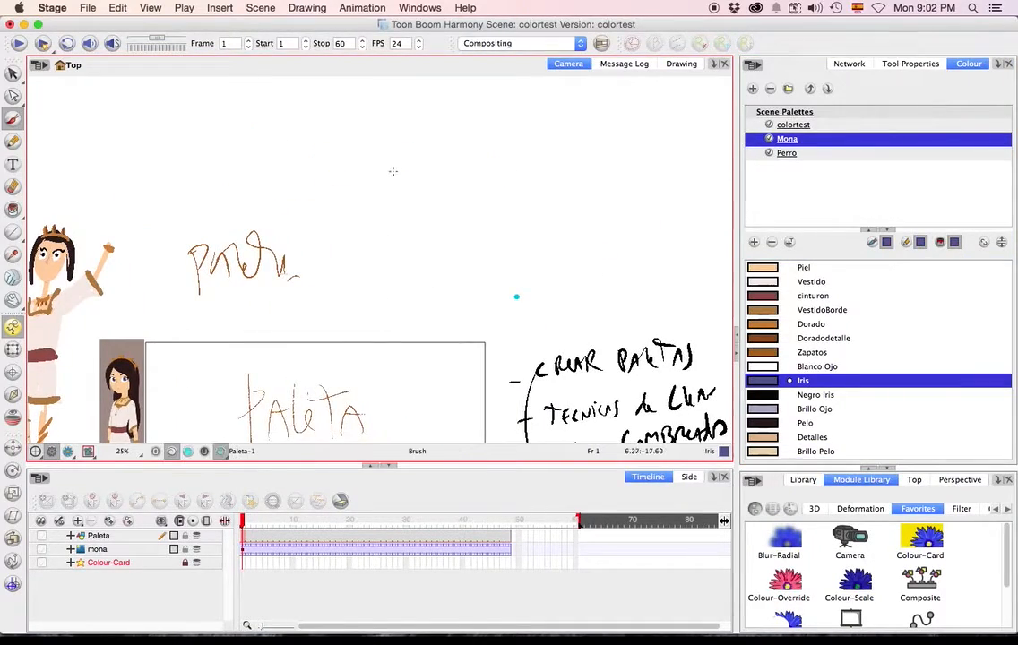
{"action": "mouse_move", "coordinate": [402, 159]}
{"action": "left_mouse_down"}
{"action": "mouse_move", "coordinate": [447, 173]}
{"action": "mouse_move", "coordinate": [453, 159]}
{"action": "mouse_move", "coordinate": [464, 170]}
{"action": "mouse_move", "coordinate": [509, 157]}
{"action": "mouse_move", "coordinate": [532, 128]}
{"action": "mouse_move", "coordinate": [539, 144]}
{"action": "mouse_move", "coordinate": [582, 144]}
{"action": "left_mouse_up"}
{"action": "left_click_drag", "start_coordinate": [586, 116], "coordinate": [599, 116]}
{"action": "left_click_drag", "start_coordinate": [600, 142], "coordinate": [611, 142]}
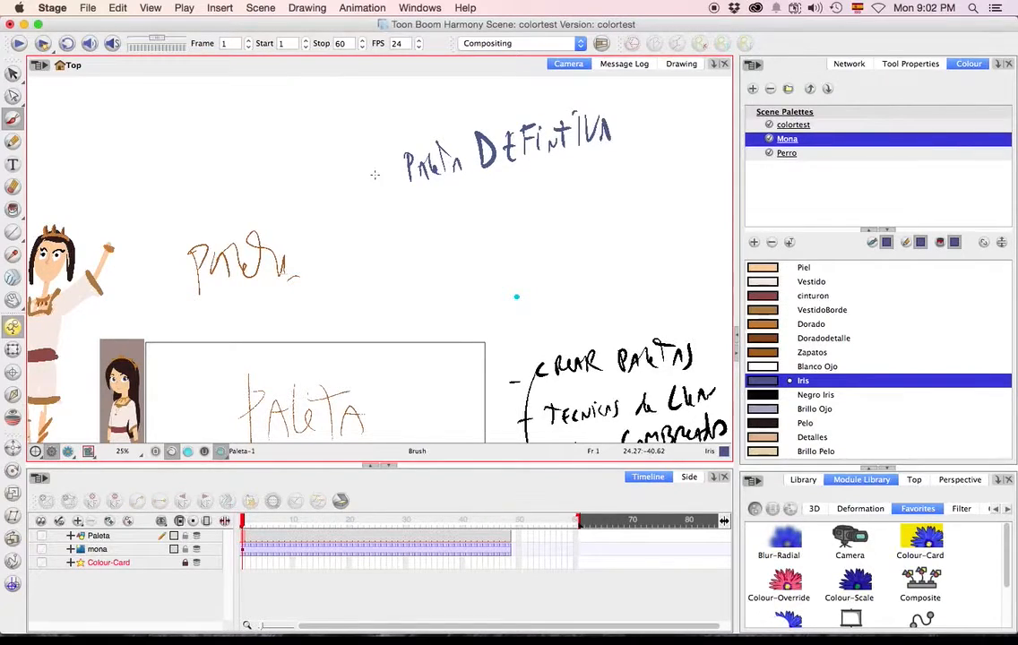
{"action": "mouse_move", "coordinate": [408, 190]}
{"action": "left_mouse_down"}
{"action": "mouse_move", "coordinate": [421, 252]}
{"action": "mouse_move", "coordinate": [422, 223]}
{"action": "mouse_move", "coordinate": [452, 261]}
{"action": "mouse_move", "coordinate": [484, 235]}
{"action": "mouse_move", "coordinate": [502, 251]}
{"action": "mouse_move", "coordinate": [513, 215]}
{"action": "mouse_move", "coordinate": [525, 242]}
{"action": "mouse_move", "coordinate": [554, 199]}
{"action": "left_mouse_up"}
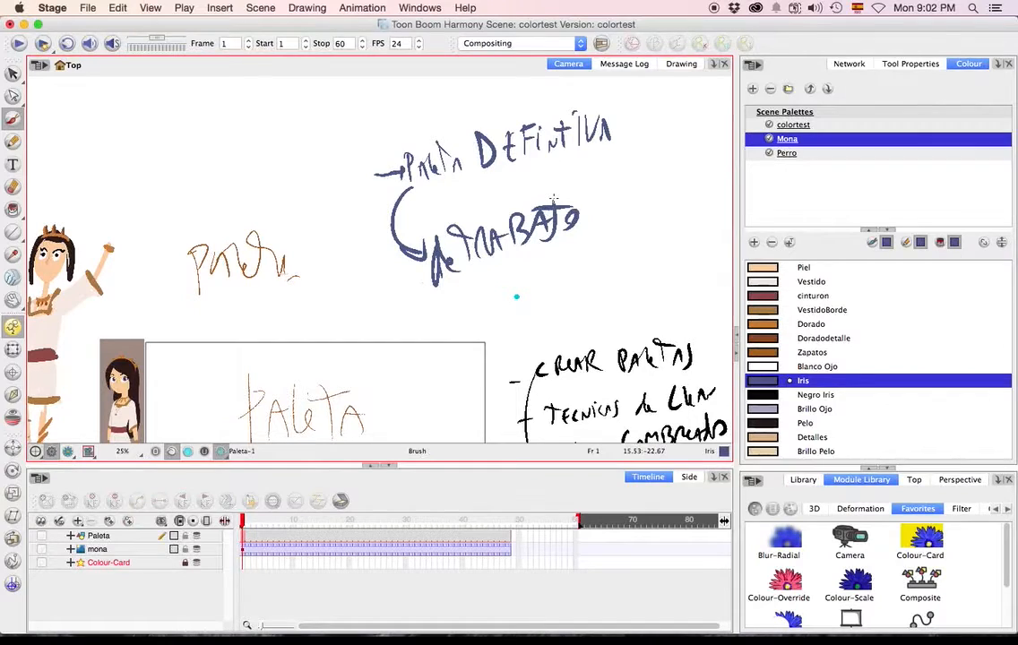
Sketch a diagram beside the character with a master palette box linked to a secondary box, adding short swatch dashes for each.
{"action": "scroll", "coordinate": [552, 199], "scroll_direction": "left", "scroll_amount": 5}
{"action": "scroll", "coordinate": [553, 199], "scroll_direction": "down", "scroll_amount": 2}
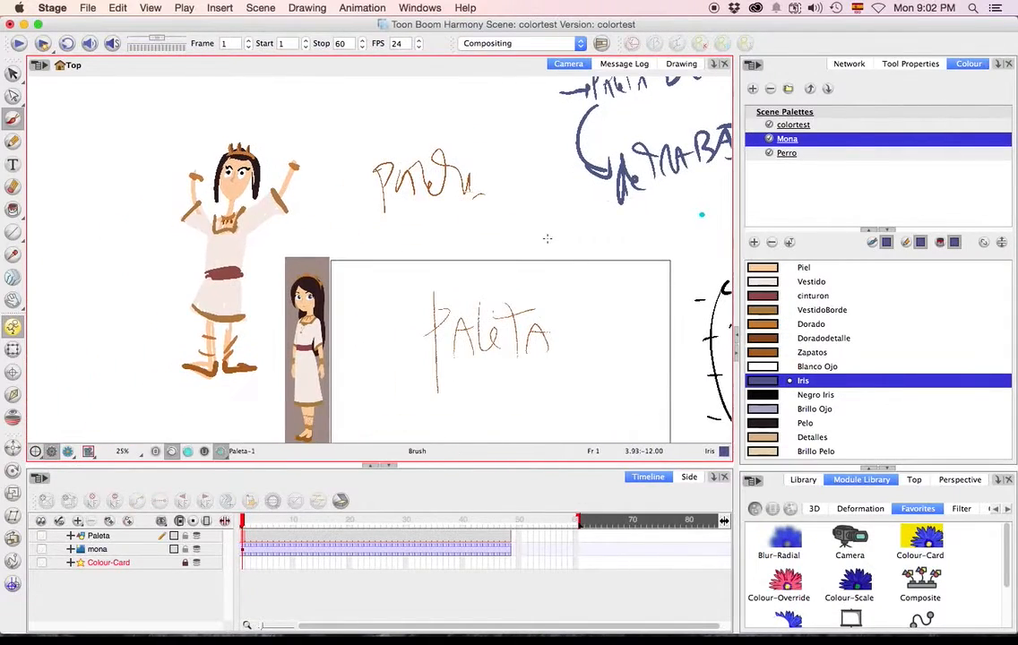
{"action": "left_click", "coordinate": [790, 182]}
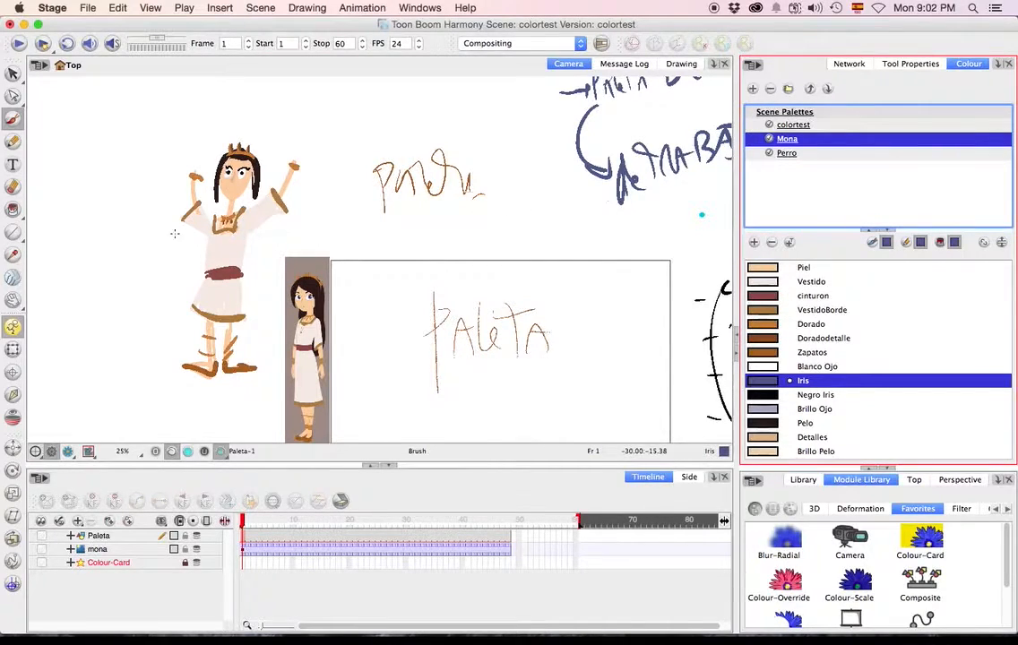
{"action": "mouse_move", "coordinate": [50, 176]}
{"action": "left_mouse_down"}
{"action": "mouse_move", "coordinate": [83, 175]}
{"action": "mouse_move", "coordinate": [69, 150]}
{"action": "mouse_move", "coordinate": [78, 156]}
{"action": "mouse_move", "coordinate": [83, 143]}
{"action": "mouse_move", "coordinate": [123, 134]}
{"action": "mouse_move", "coordinate": [55, 212]}
{"action": "mouse_move", "coordinate": [121, 203]}
{"action": "mouse_move", "coordinate": [107, 194]}
{"action": "mouse_move", "coordinate": [137, 192]}
{"action": "left_mouse_up"}
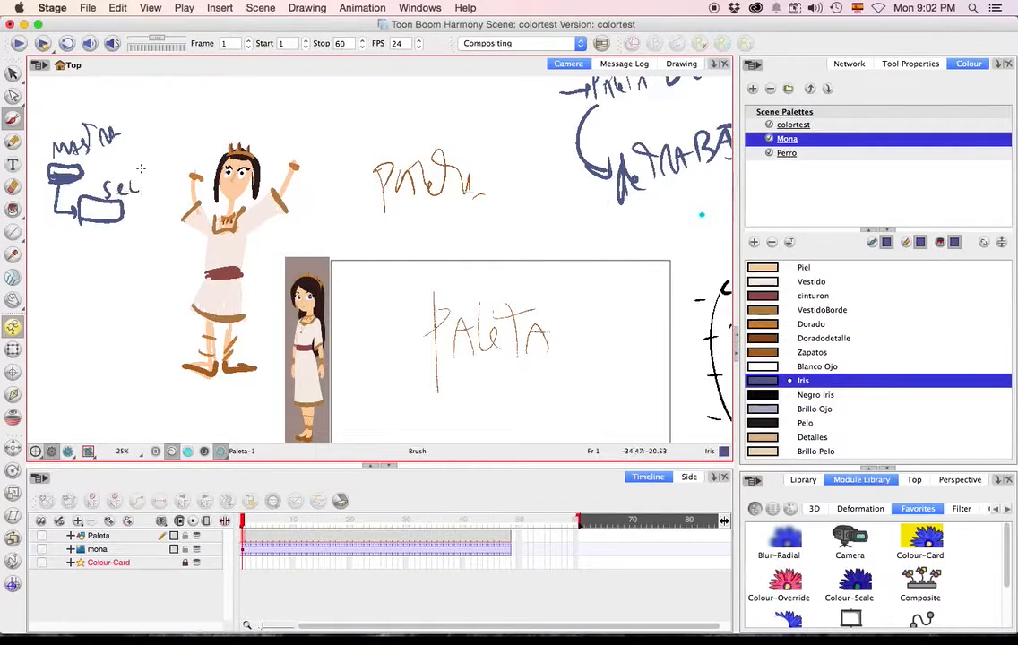
{"action": "left_click_drag", "start_coordinate": [131, 241], "coordinate": [140, 242]}
{"action": "left_click_drag", "start_coordinate": [130, 234], "coordinate": [138, 236]}
{"action": "left_click_drag", "start_coordinate": [129, 225], "coordinate": [135, 215]}
{"action": "left_click_drag", "start_coordinate": [89, 167], "coordinate": [165, 135]}
{"action": "left_click_drag", "start_coordinate": [156, 130], "coordinate": [165, 129]}
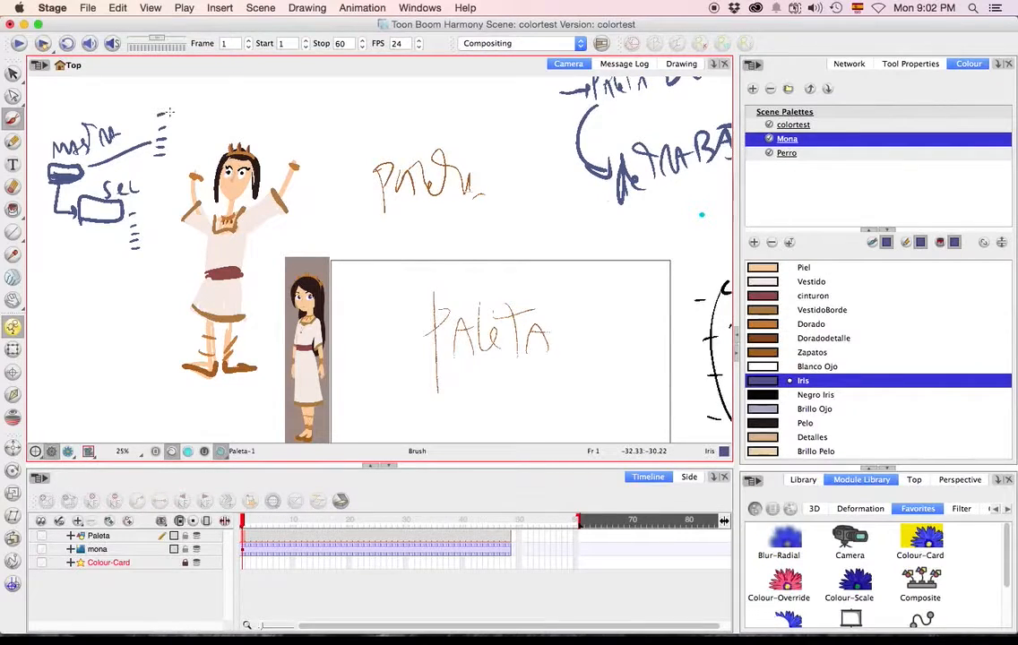
Draw two arrows from below the diagram, one to the master palette box and one to the secondary box.
{"action": "left_click_drag", "start_coordinate": [66, 298], "coordinate": [82, 253]}
{"action": "left_click_drag", "start_coordinate": [52, 303], "coordinate": [46, 186]}
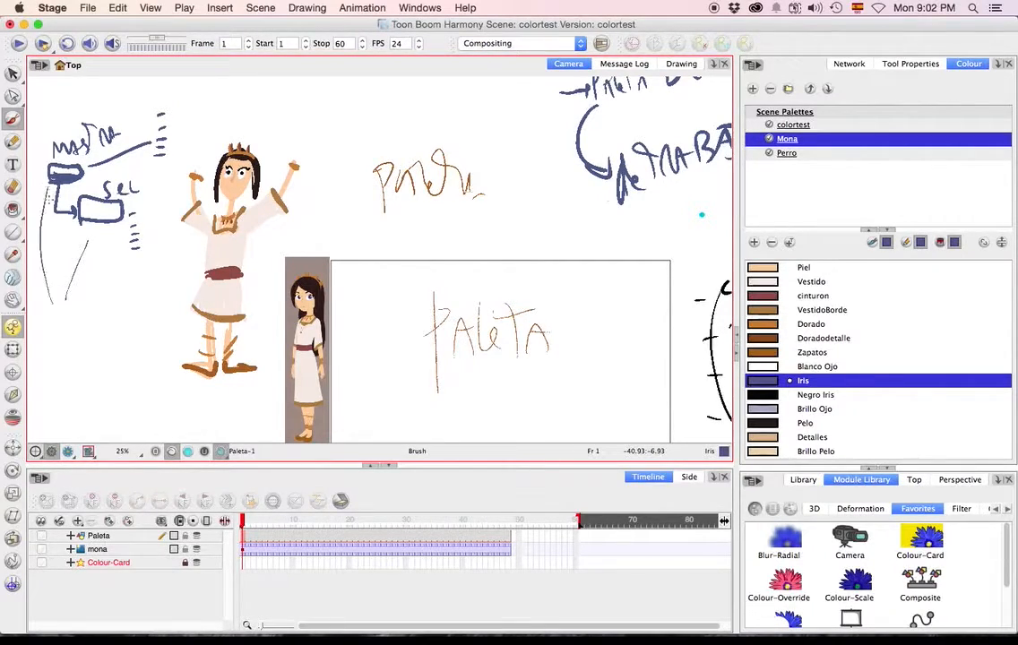
{"action": "left_click_drag", "start_coordinate": [78, 243], "coordinate": [89, 244]}
{"action": "left_click_drag", "start_coordinate": [49, 204], "coordinate": [54, 189]}
Clone the Mona palette and name the new palette Mona-work.
{"action": "left_click", "coordinate": [13, 73]}
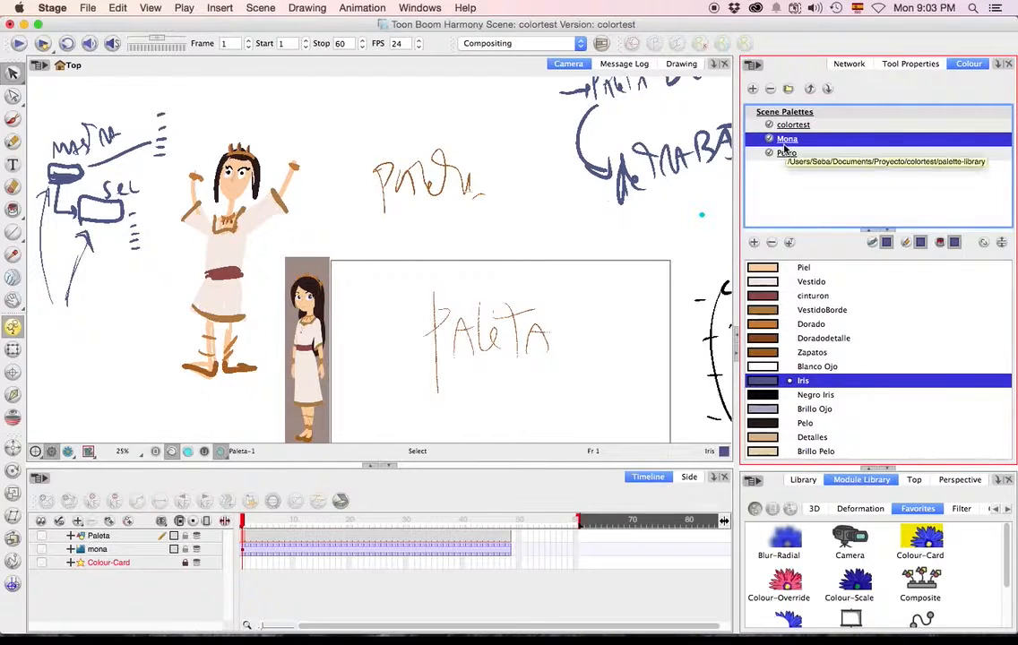
{"action": "right_click", "coordinate": [796, 144]}
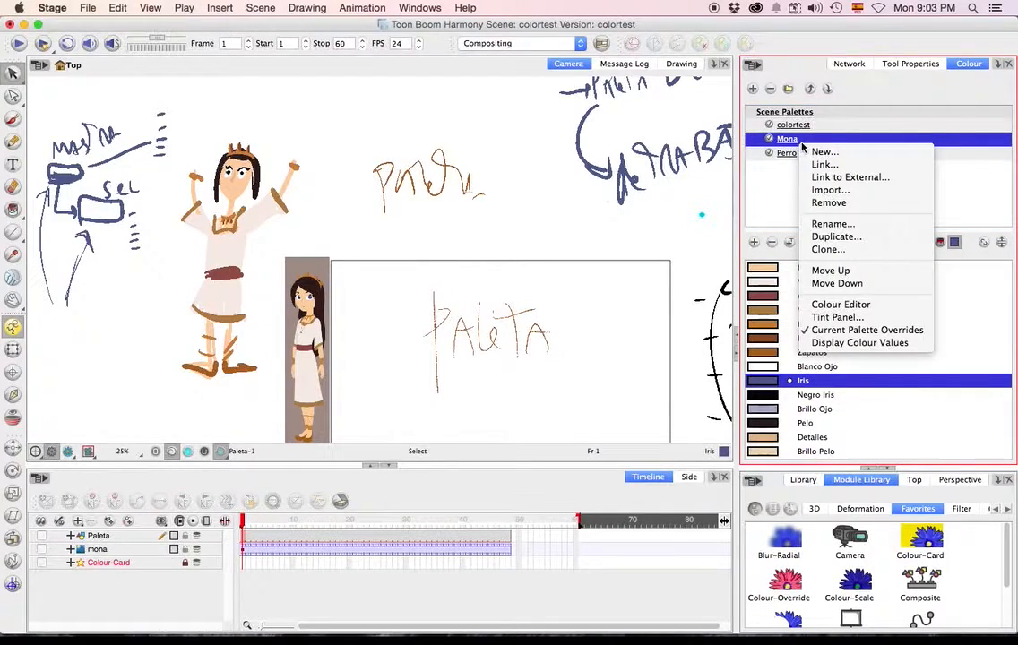
{"action": "left_click", "coordinate": [839, 252]}
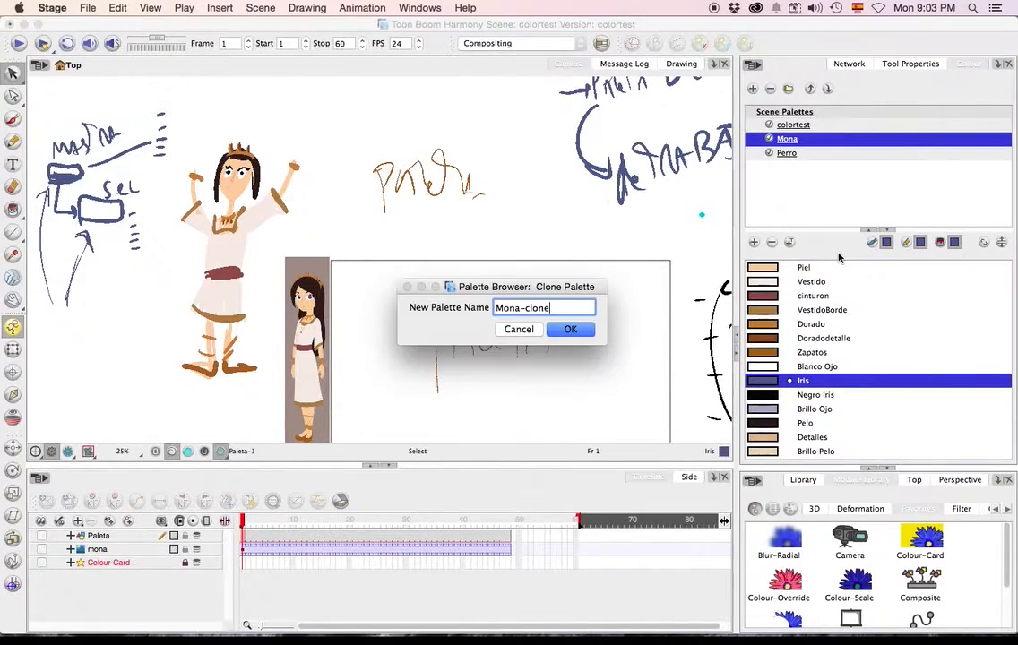
{"action": "left_click_drag", "start_coordinate": [524, 308], "coordinate": [582, 307]}
{"action": "type", "text": "wokr"}
{"action": "key", "text": "Return"}
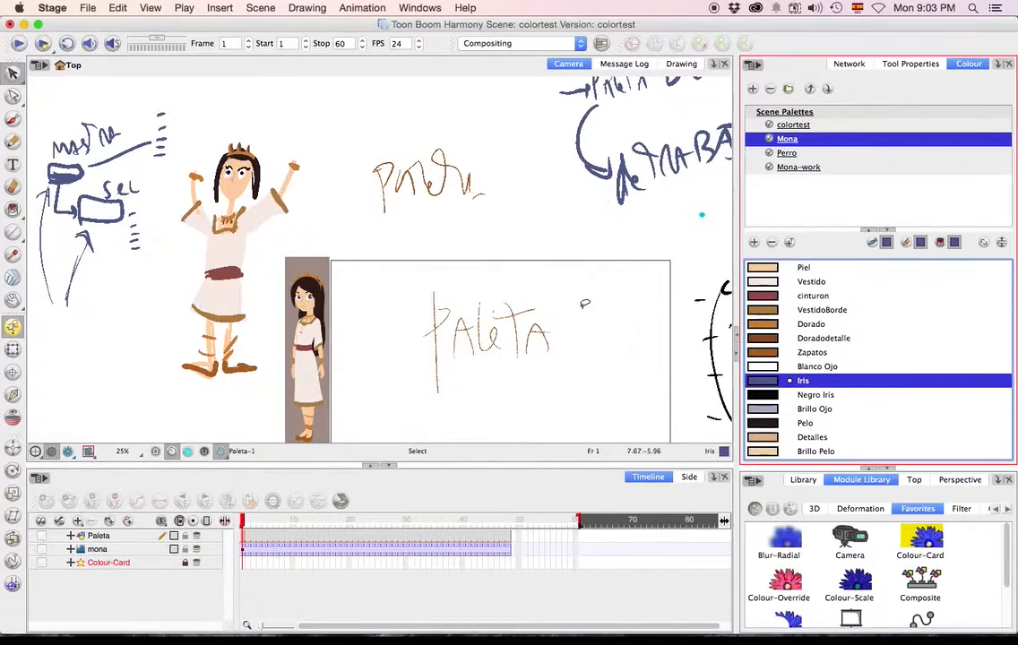
Recolour the Mona palette's Piel swatch to turquoise (RGB 100, 217, 227) and Vestido to a dark reddish brown.
{"action": "double_click", "coordinate": [771, 269]}
{"action": "left_click", "coordinate": [258, 366]}
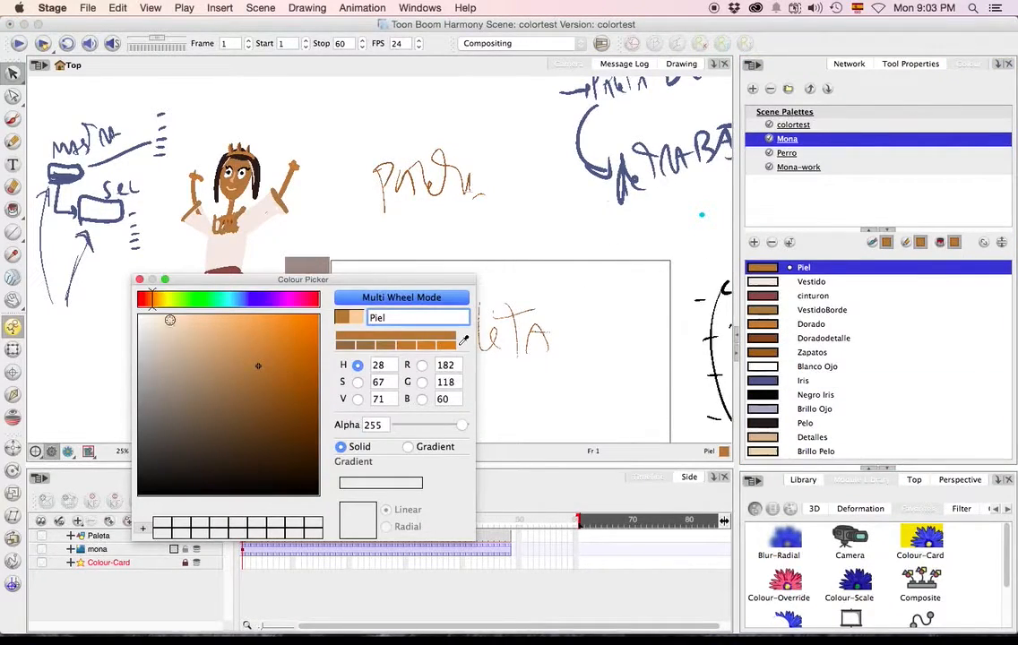
{"action": "left_click", "coordinate": [231, 300]}
{"action": "left_click", "coordinate": [238, 334]}
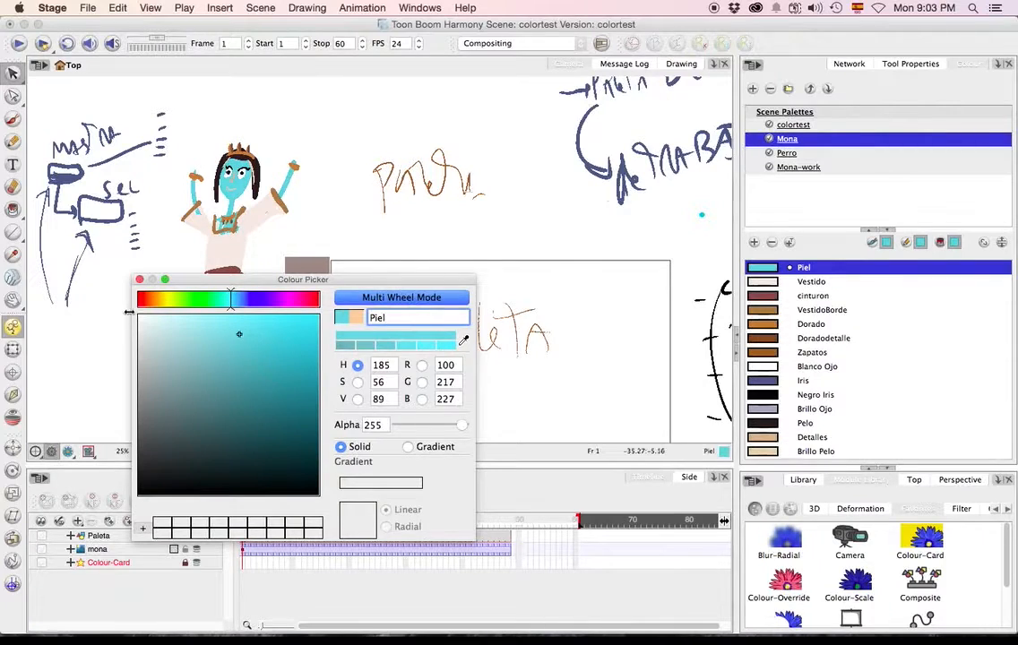
{"action": "left_click", "coordinate": [139, 281]}
{"action": "double_click", "coordinate": [811, 281]}
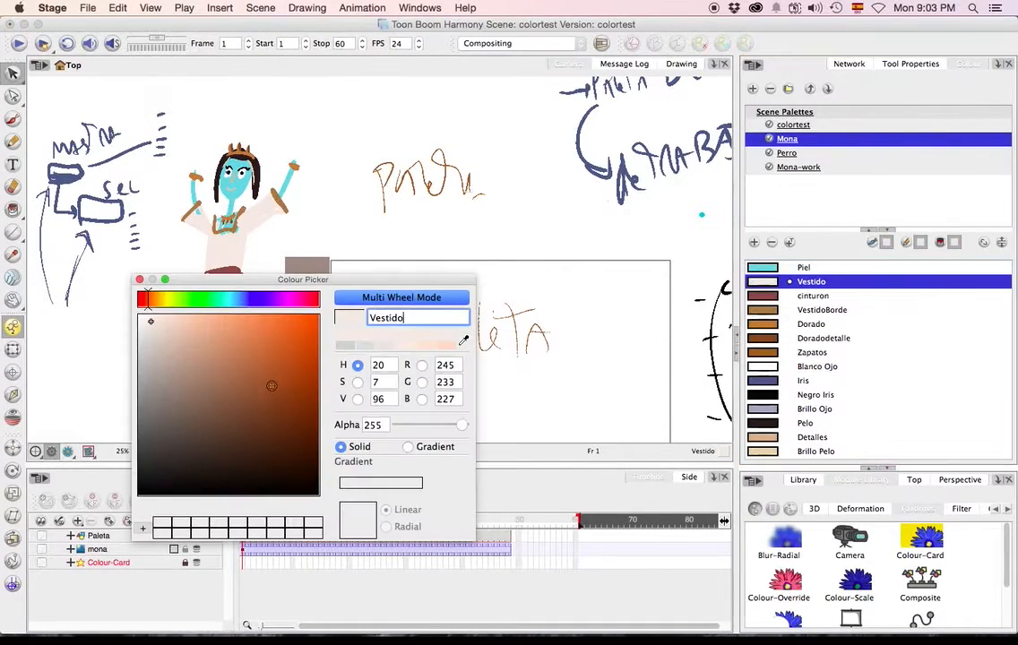
{"action": "left_click", "coordinate": [140, 280]}
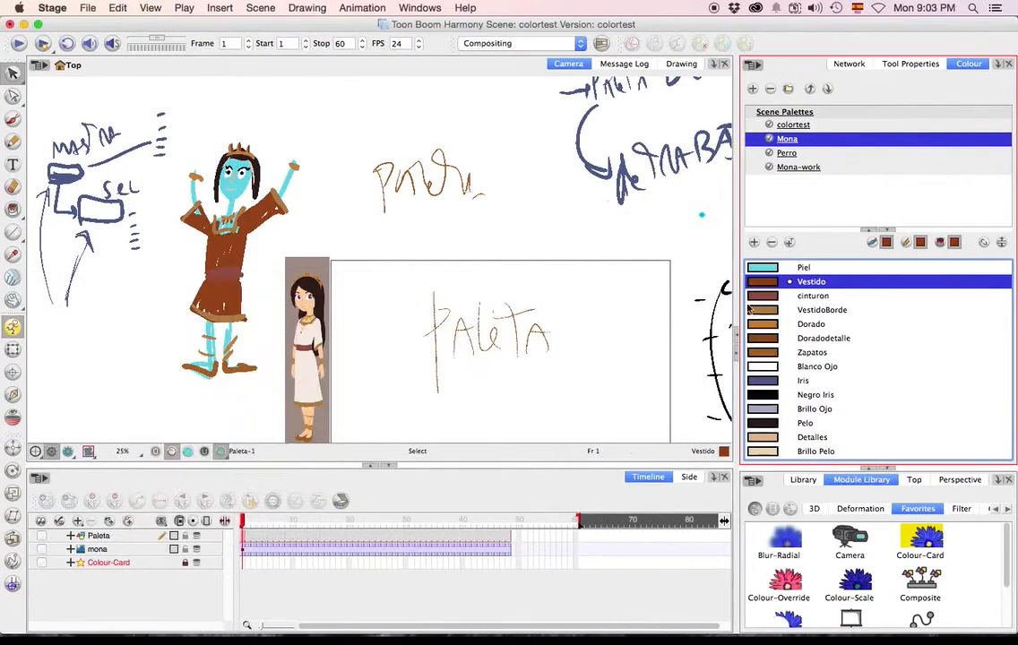
Recolour the cinturon swatch to bright red (RGB 239, 34, 24) and VestidoBorde to magenta.
{"action": "left_click", "coordinate": [767, 296]}
{"action": "double_click", "coordinate": [768, 297]}
{"action": "left_click", "coordinate": [294, 321]}
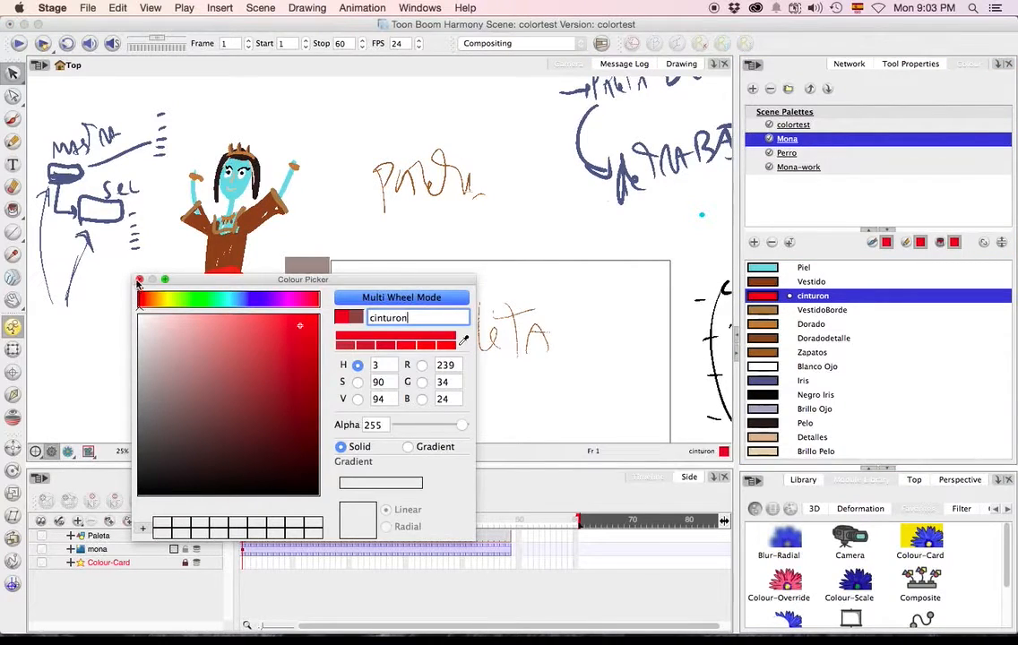
{"action": "left_click", "coordinate": [140, 276]}
{"action": "double_click", "coordinate": [766, 311]}
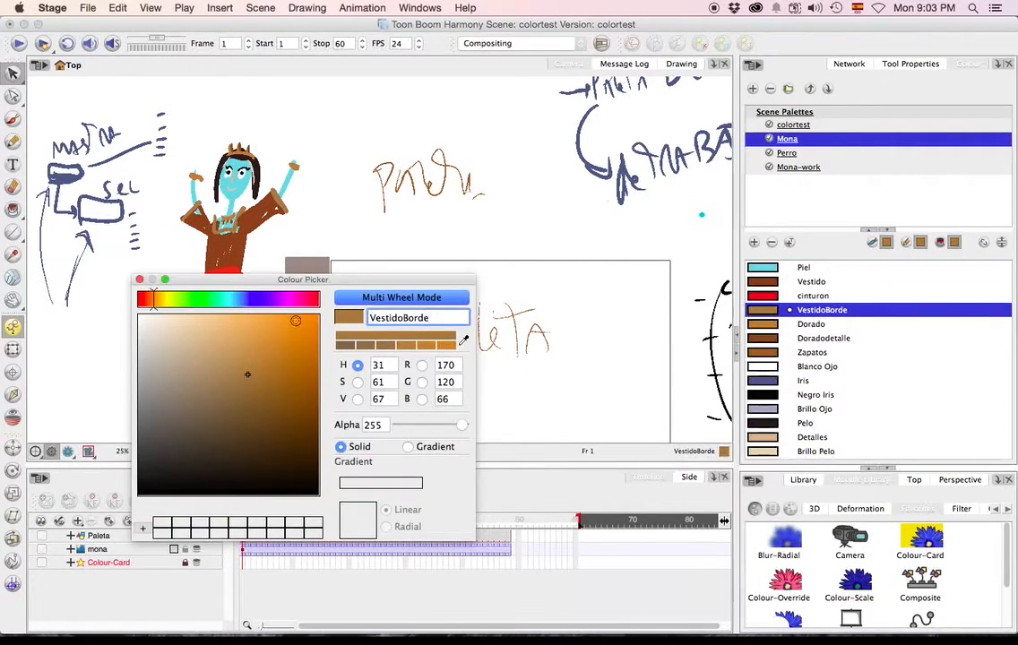
{"action": "left_click", "coordinate": [305, 298]}
{"action": "left_click", "coordinate": [279, 333]}
{"action": "left_click", "coordinate": [140, 279]}
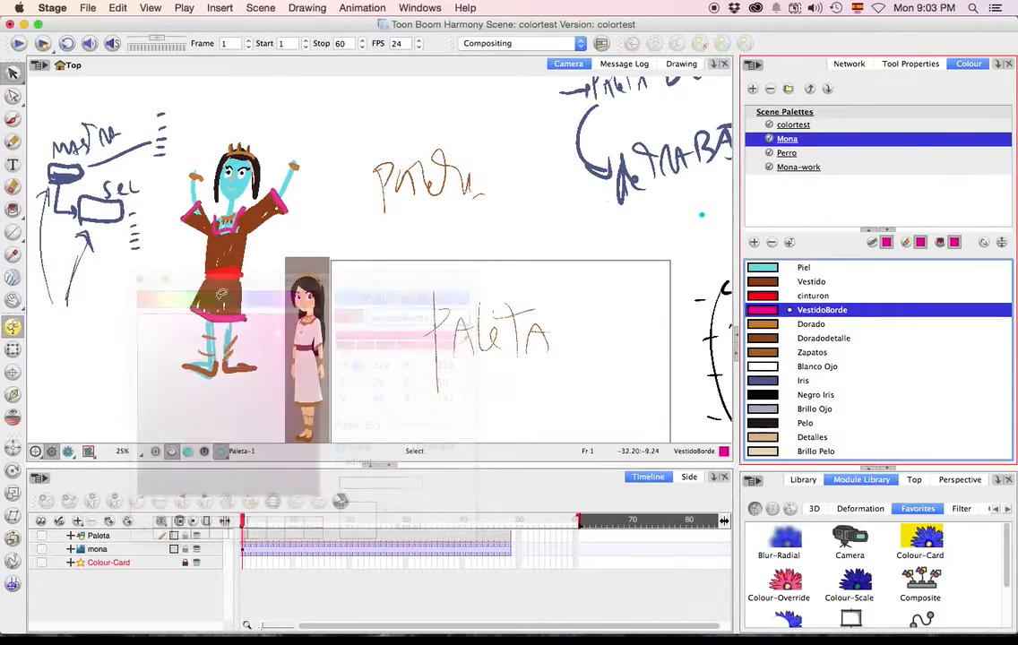
Recolour the Dorado swatch to a dark navy blue (RGB 31, 54, 71).
{"action": "left_click", "coordinate": [753, 324]}
{"action": "double_click", "coordinate": [754, 326]}
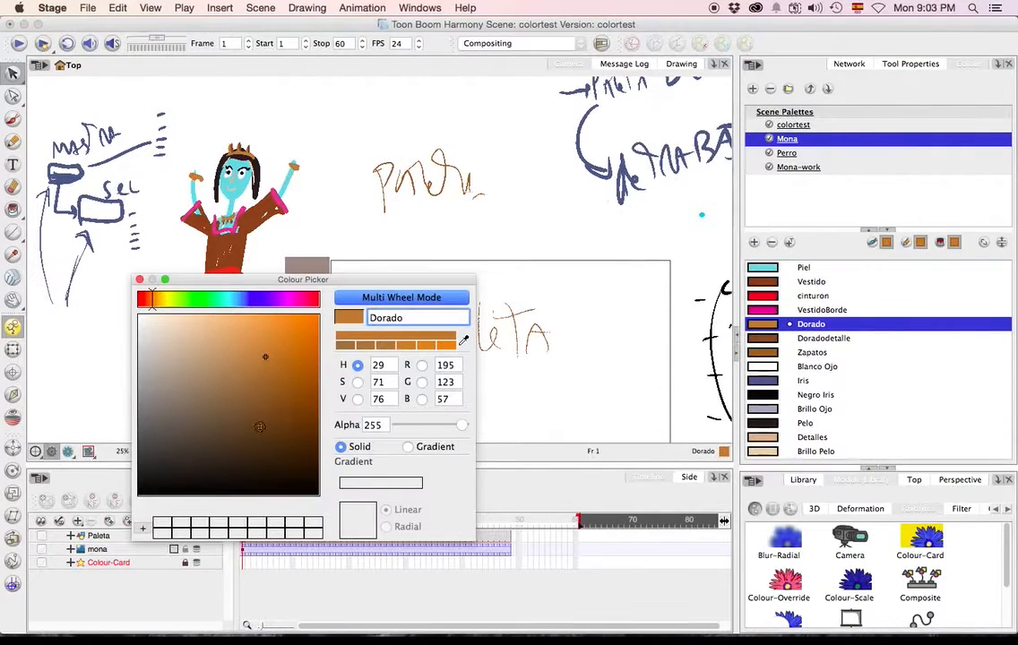
{"action": "left_click", "coordinate": [299, 299]}
{"action": "left_click", "coordinate": [241, 298]}
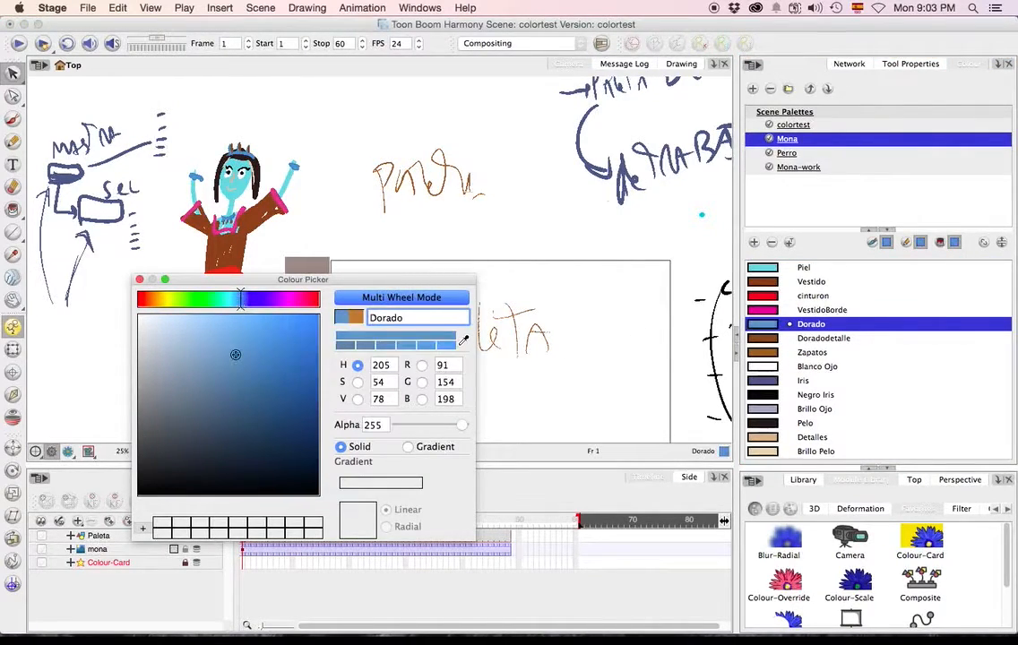
{"action": "left_click", "coordinate": [239, 444]}
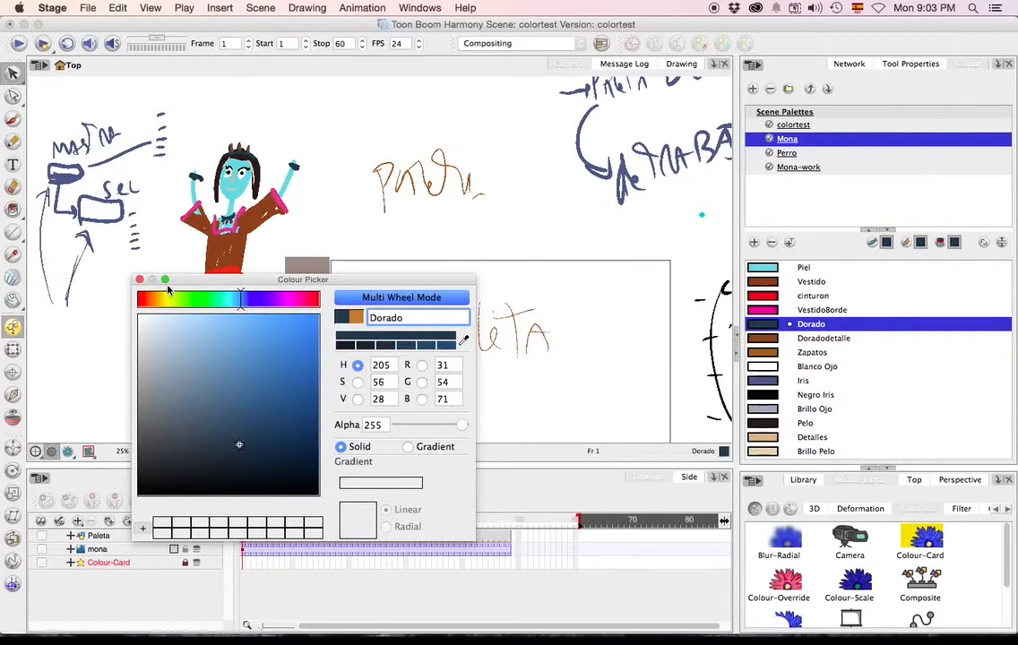
{"action": "left_click", "coordinate": [139, 281]}
Recolour the Doradodetalle swatch to dark green (RGB 67, 98, 63) and Zapatos to a muted brown.
{"action": "double_click", "coordinate": [778, 339]}
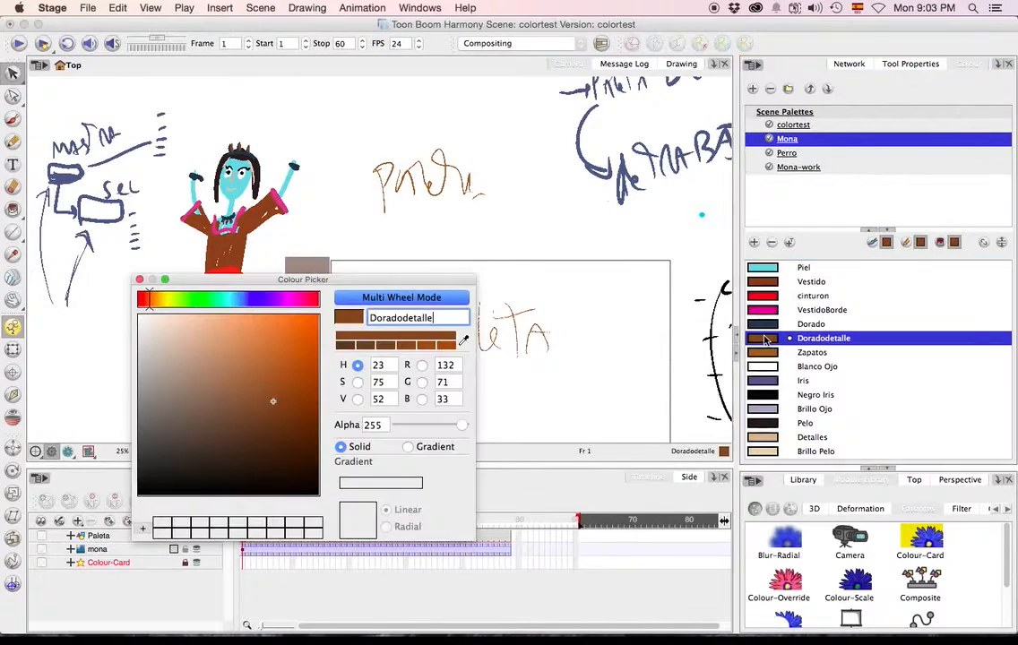
{"action": "left_click", "coordinate": [193, 298]}
{"action": "mouse_move", "coordinate": [224, 422]}
{"action": "left_mouse_down"}
{"action": "mouse_move", "coordinate": [213, 409]}
{"action": "mouse_move", "coordinate": [183, 409]}
{"action": "mouse_move", "coordinate": [203, 424]}
{"action": "left_mouse_up"}
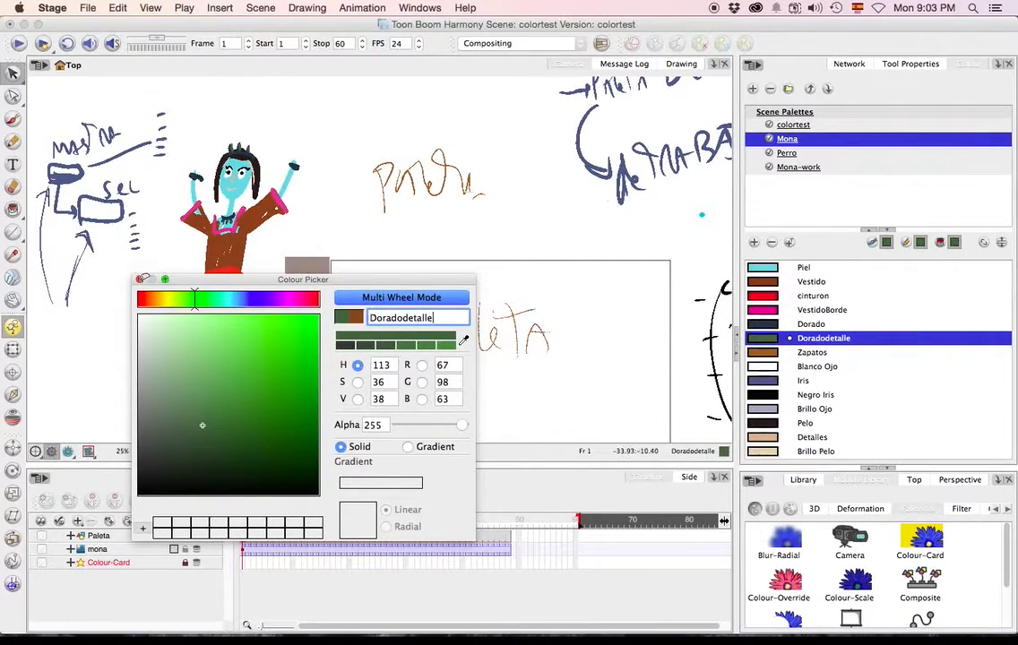
{"action": "left_click", "coordinate": [141, 279]}
{"action": "double_click", "coordinate": [751, 355]}
{"action": "left_click", "coordinate": [242, 396]}
{"action": "left_click", "coordinate": [141, 278]}
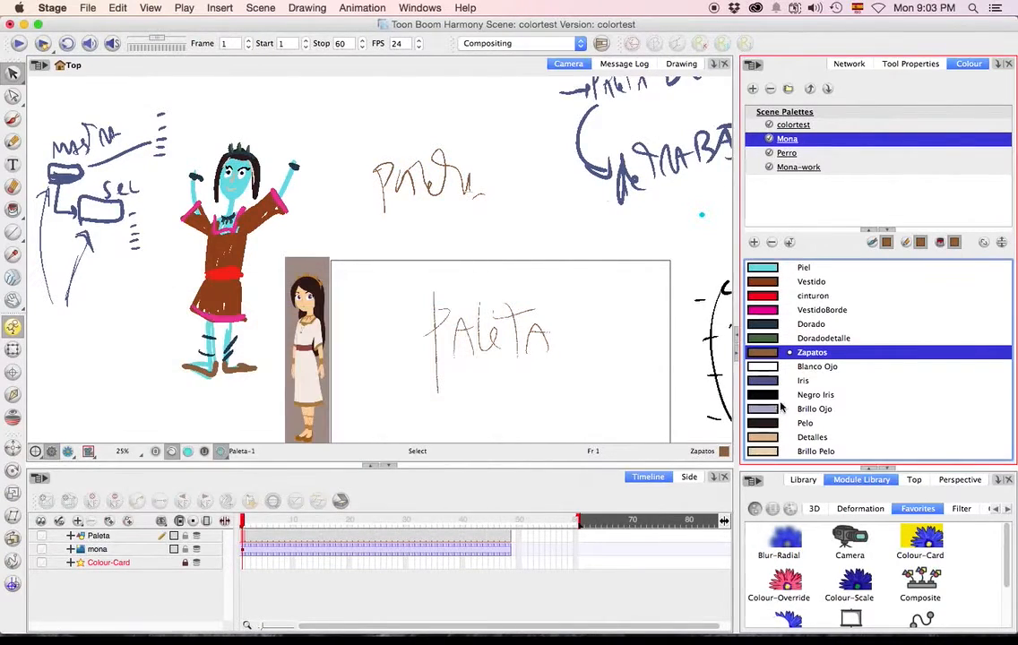
Recolour the Mona palette's Iris swatch to a brighter blue (RGB 85, 113, 218).
{"action": "double_click", "coordinate": [761, 366]}
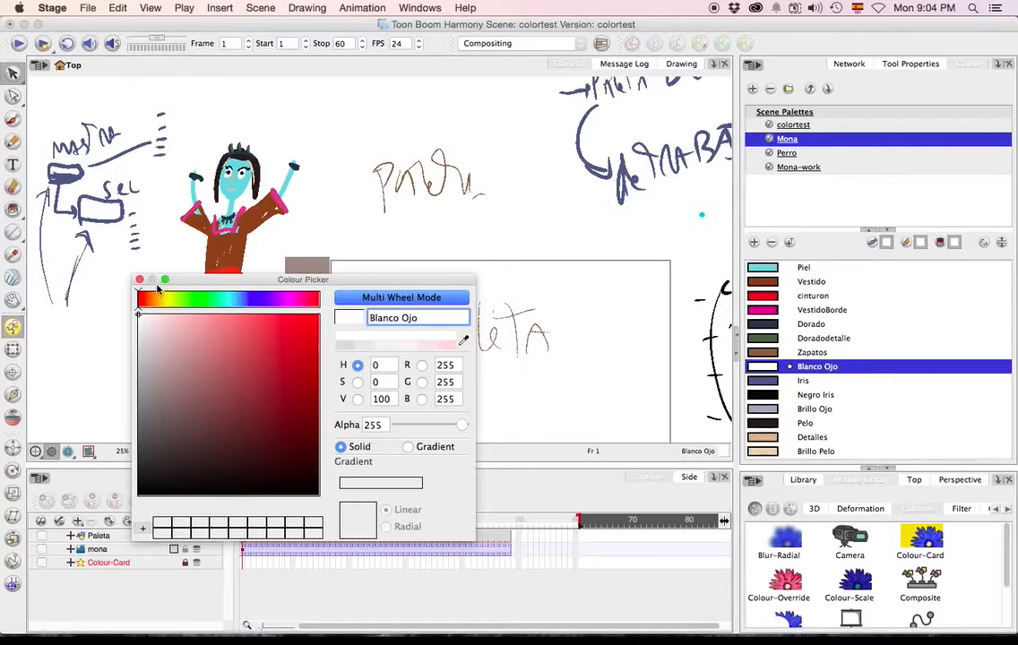
{"action": "left_click", "coordinate": [141, 280]}
{"action": "double_click", "coordinate": [803, 381]}
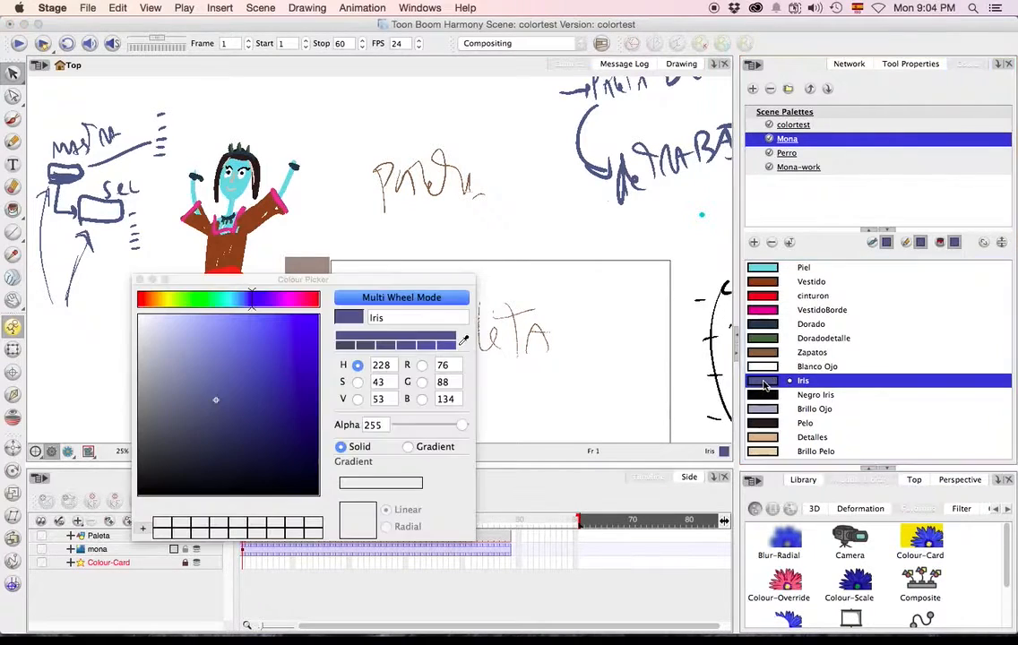
{"action": "left_click", "coordinate": [245, 341]}
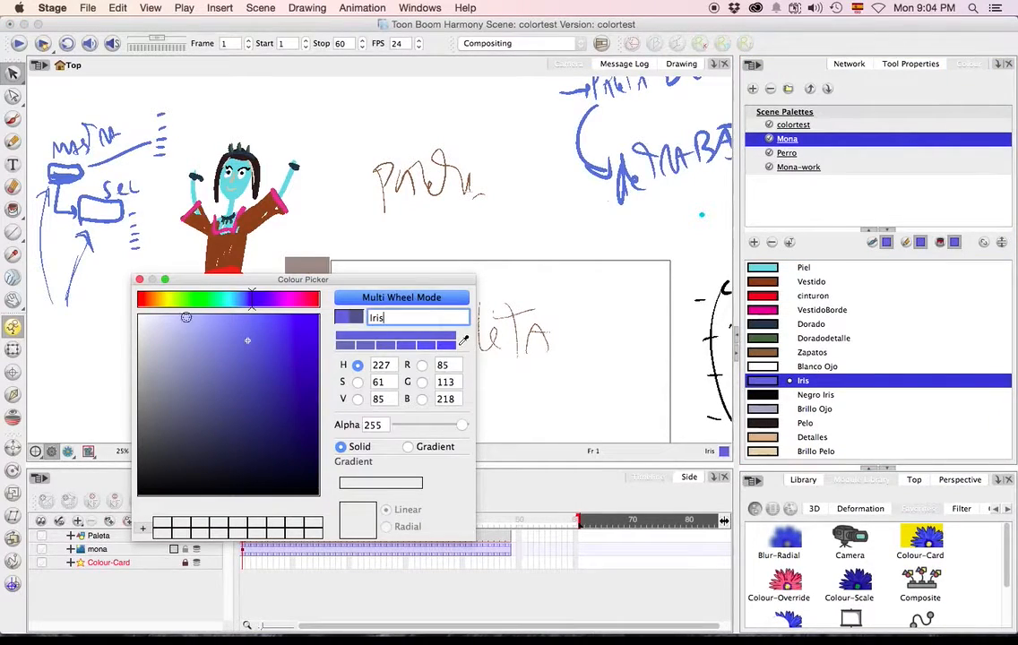
{"action": "left_click", "coordinate": [140, 279]}
Recolour the Brillo Ojo swatch to green (RGB 34, 178, 54).
{"action": "double_click", "coordinate": [770, 408]}
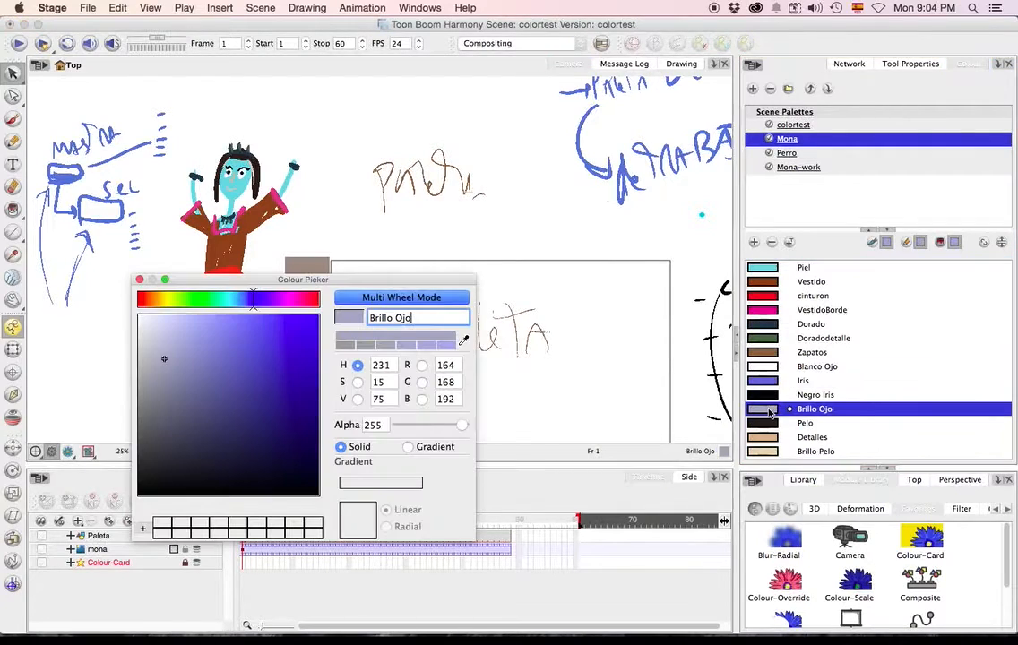
{"action": "left_click", "coordinate": [226, 301]}
{"action": "mouse_move", "coordinate": [205, 336]}
{"action": "left_mouse_down"}
{"action": "mouse_move", "coordinate": [207, 320]}
{"action": "mouse_move", "coordinate": [207, 345]}
{"action": "left_mouse_up"}
{"action": "left_click", "coordinate": [202, 302]}
{"action": "mouse_move", "coordinate": [291, 387]}
{"action": "left_mouse_down"}
{"action": "mouse_move", "coordinate": [318, 393]}
{"action": "mouse_move", "coordinate": [303, 369]}
{"action": "left_mouse_up"}
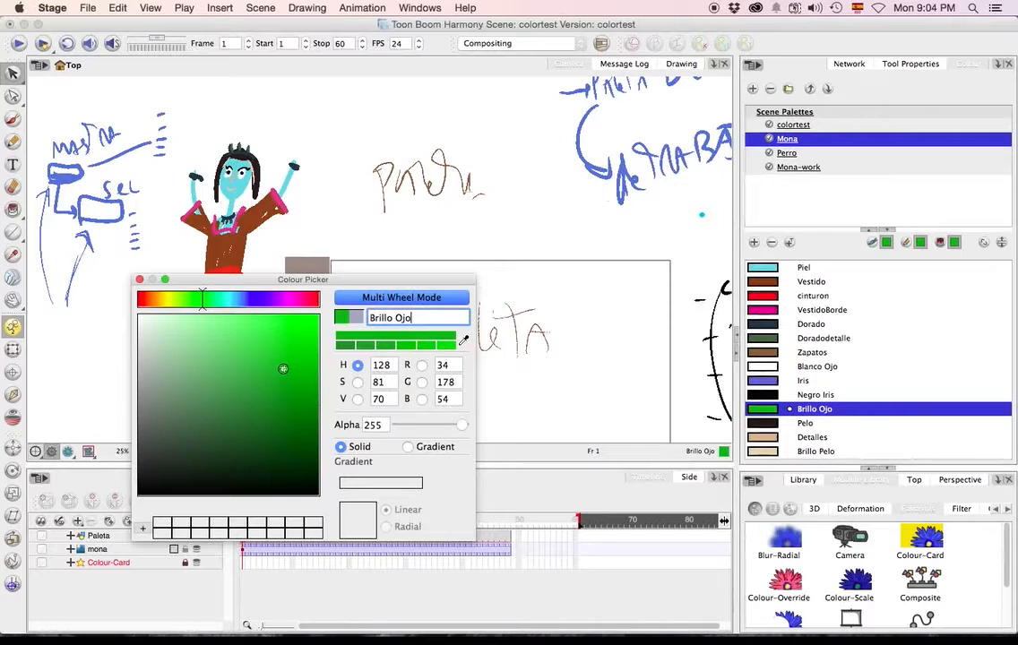
{"action": "left_click", "coordinate": [140, 280]}
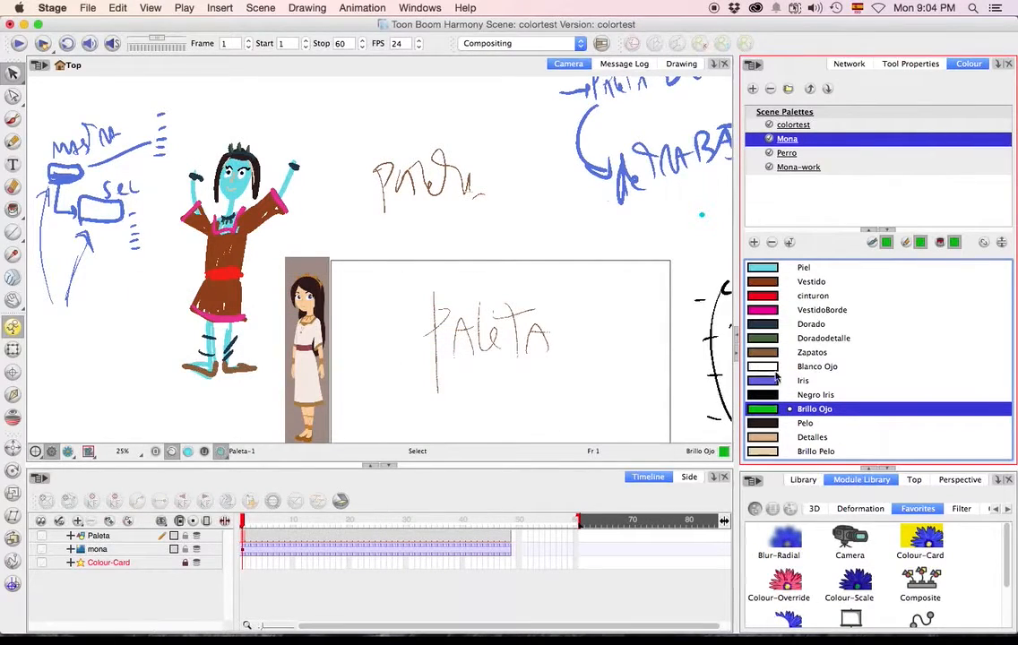
Recolour the Detalles swatch to bright magenta (RGB 255, 12, 224).
{"action": "double_click", "coordinate": [765, 423]}
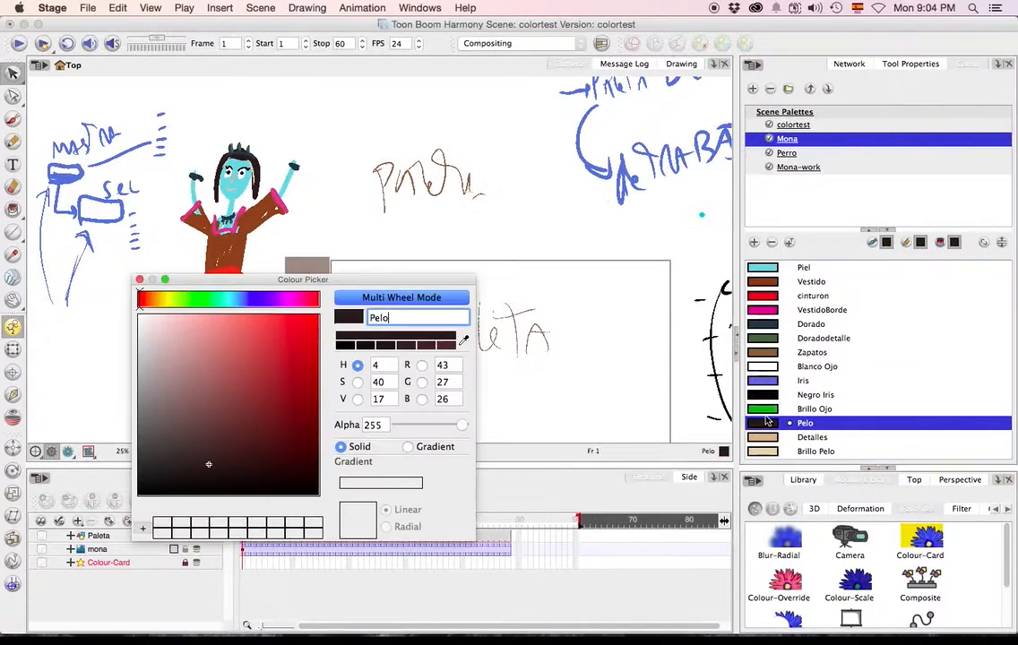
{"action": "left_click", "coordinate": [139, 281]}
{"action": "double_click", "coordinate": [799, 436]}
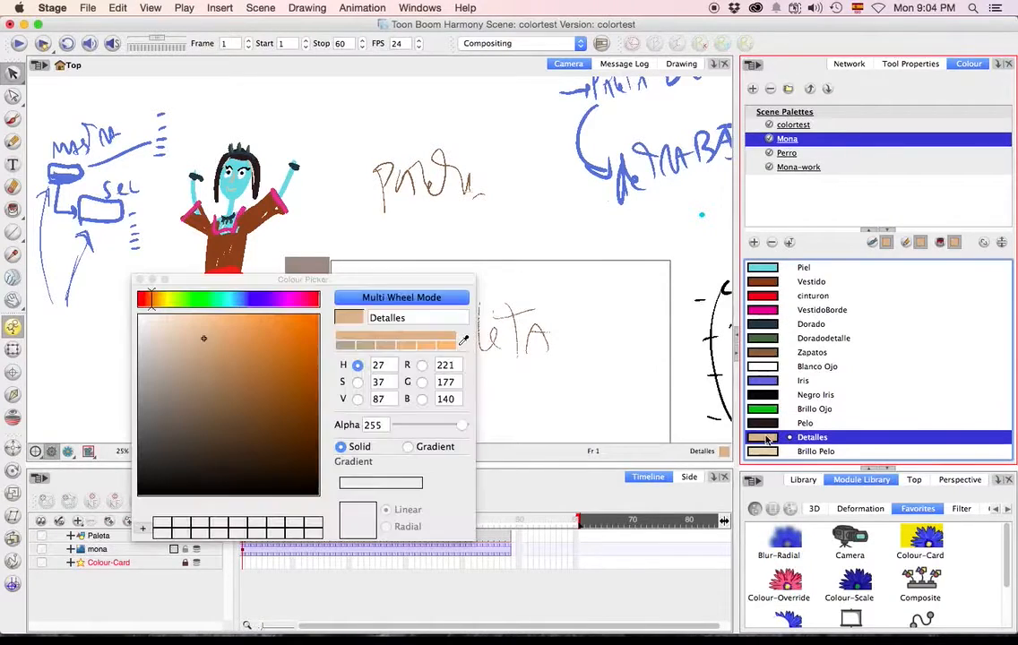
{"action": "left_click", "coordinate": [274, 300]}
{"action": "left_click", "coordinate": [292, 302]}
{"action": "left_click_drag", "start_coordinate": [285, 346], "coordinate": [310, 314]}
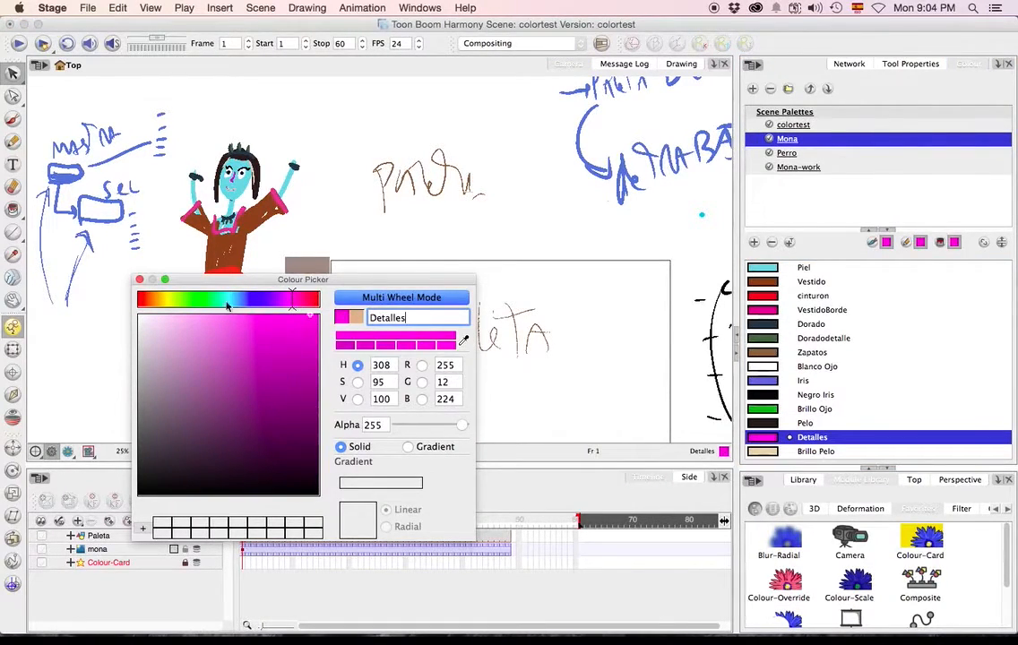
{"action": "left_click", "coordinate": [140, 281]}
Recolour the Brillo Pelo swatch to violet blue (RGB 56, 0, 219).
{"action": "double_click", "coordinate": [810, 451]}
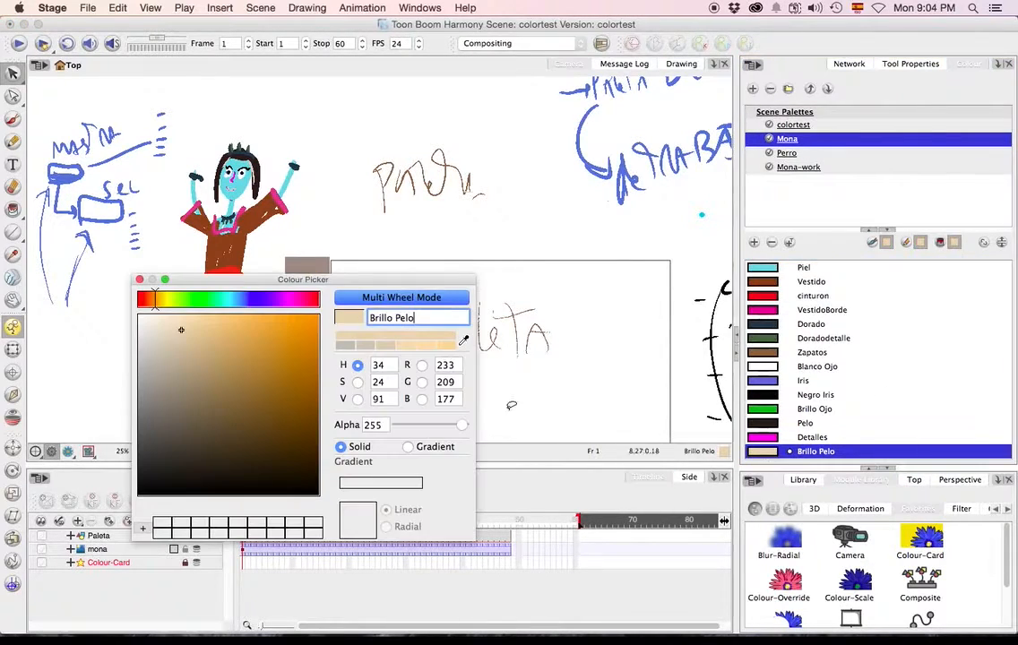
{"action": "left_click_drag", "start_coordinate": [269, 300], "coordinate": [266, 300]}
{"action": "left_click_drag", "start_coordinate": [308, 339], "coordinate": [319, 340]}
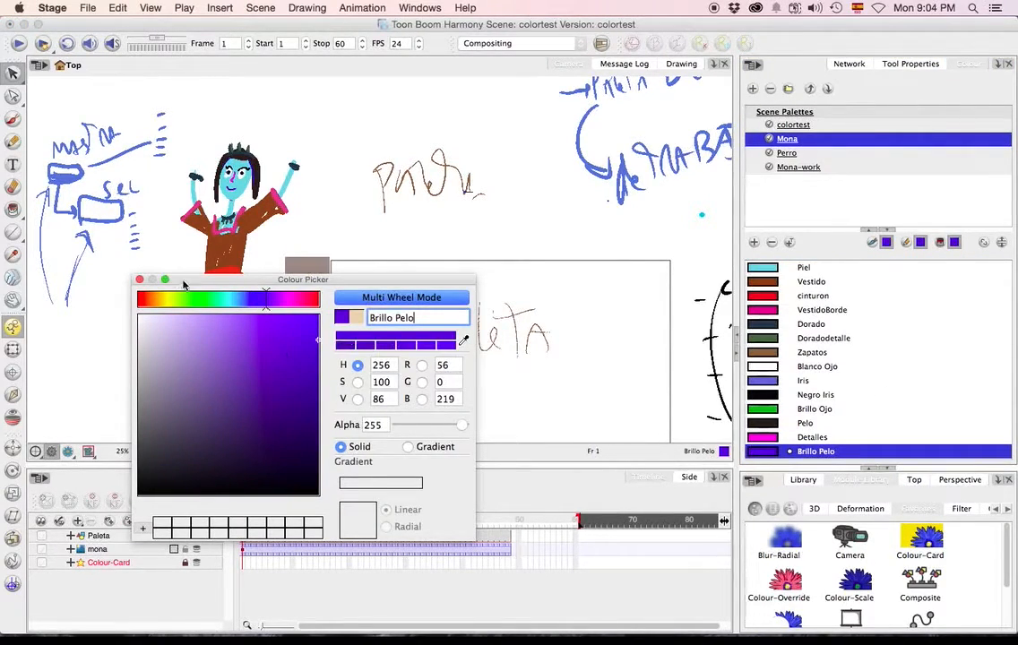
{"action": "left_click", "coordinate": [140, 279]}
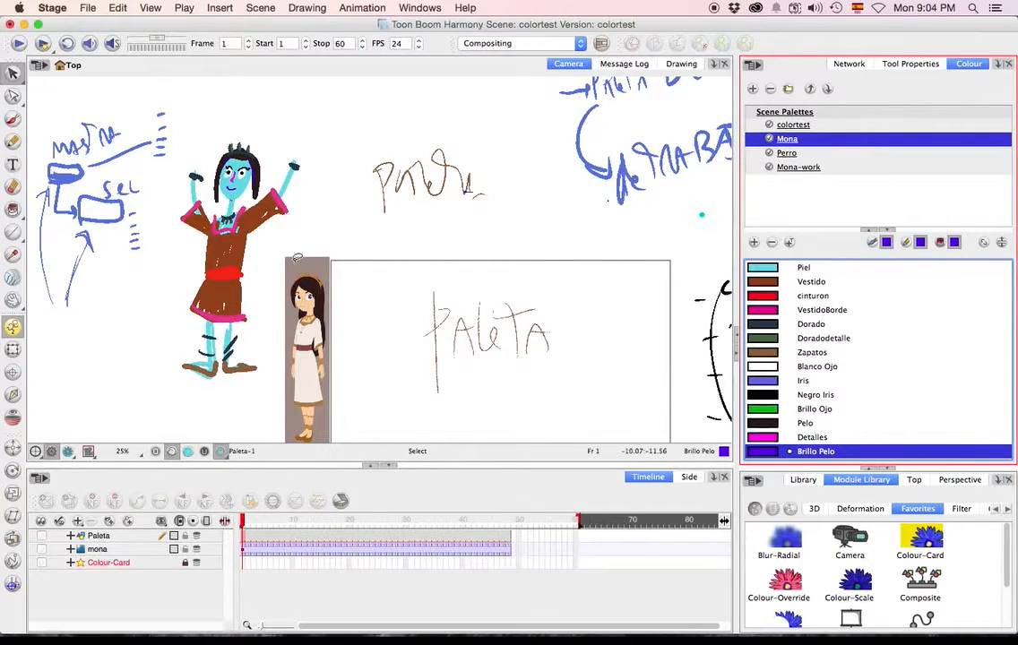
Compare the painted character's colours under the Mona and Mona-work palettes.
{"action": "scroll", "coordinate": [242, 280], "scroll_direction": "down", "scroll_amount": 1}
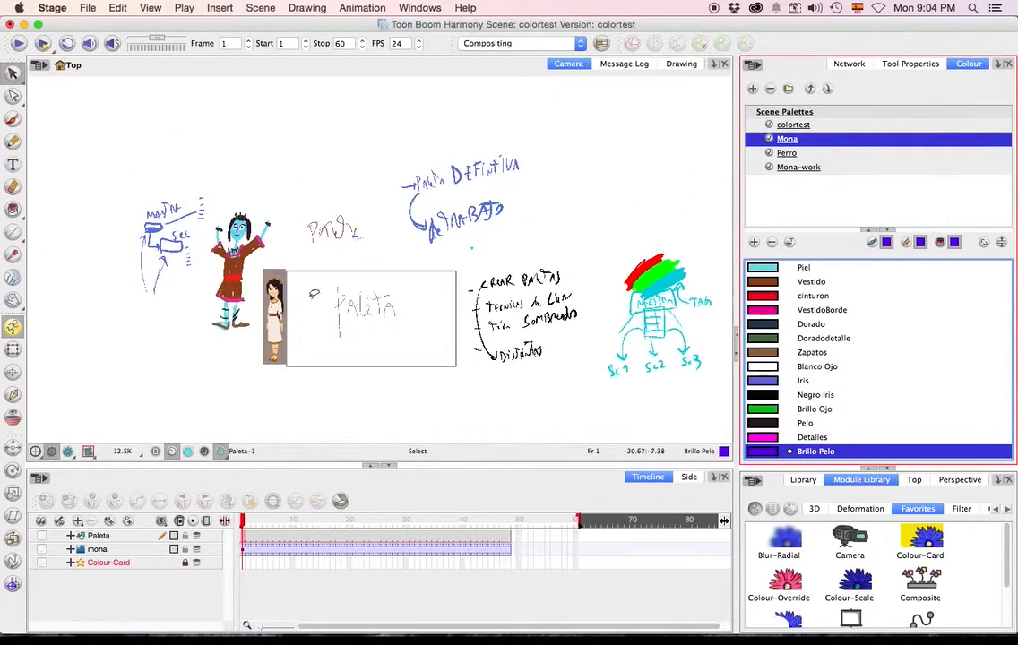
{"action": "left_click", "coordinate": [826, 309]}
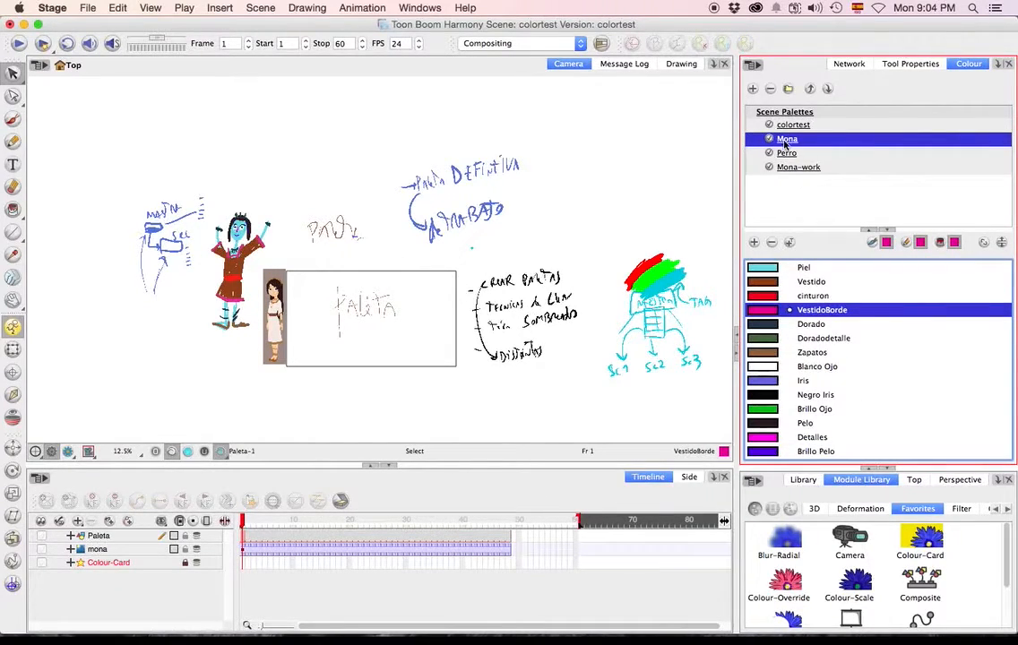
{"action": "left_click", "coordinate": [790, 166]}
{"action": "right_click", "coordinate": [793, 140]}
{"action": "left_click", "coordinate": [780, 142]}
{"action": "left_click", "coordinate": [792, 140]}
{"action": "right_click", "coordinate": [793, 140]}
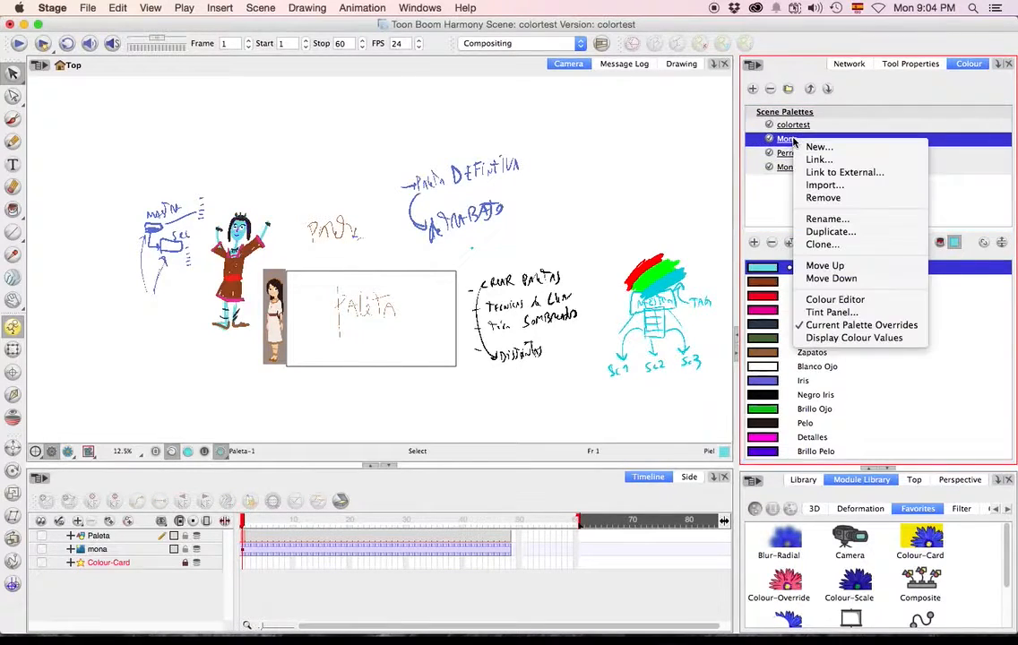
{"action": "left_click", "coordinate": [792, 141]}
{"action": "left_click", "coordinate": [792, 171]}
{"action": "left_click", "coordinate": [786, 138]}
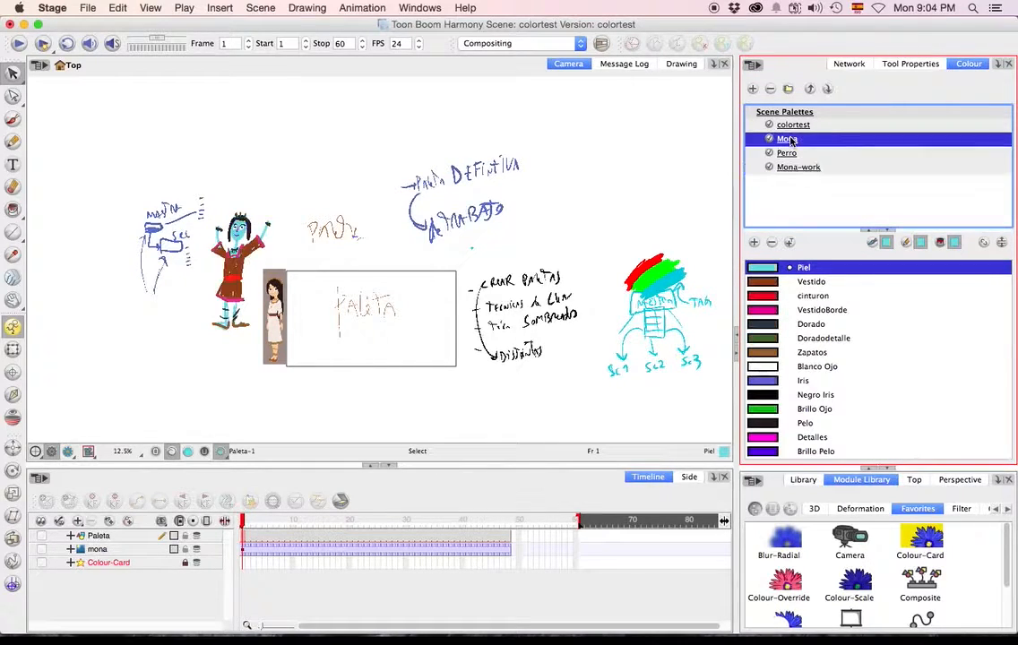
Rename the Mona-work palette as Mona-Maestro.
{"action": "left_click", "coordinate": [793, 168]}
{"action": "right_click", "coordinate": [804, 173]}
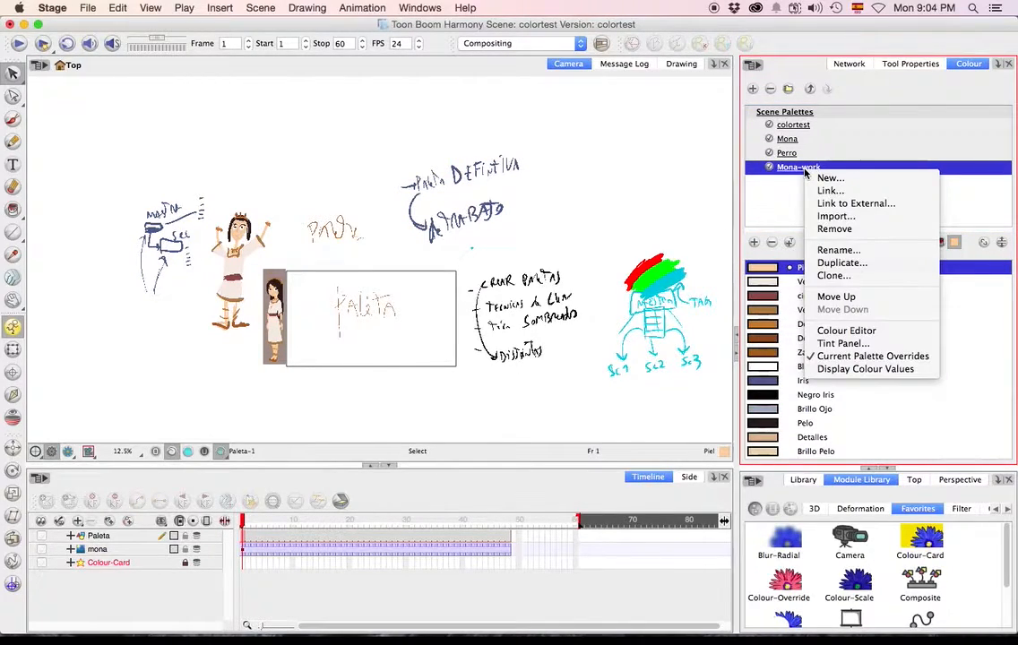
{"action": "left_click", "coordinate": [816, 250]}
{"action": "left_click", "coordinate": [517, 331]}
{"action": "right_click", "coordinate": [806, 169]}
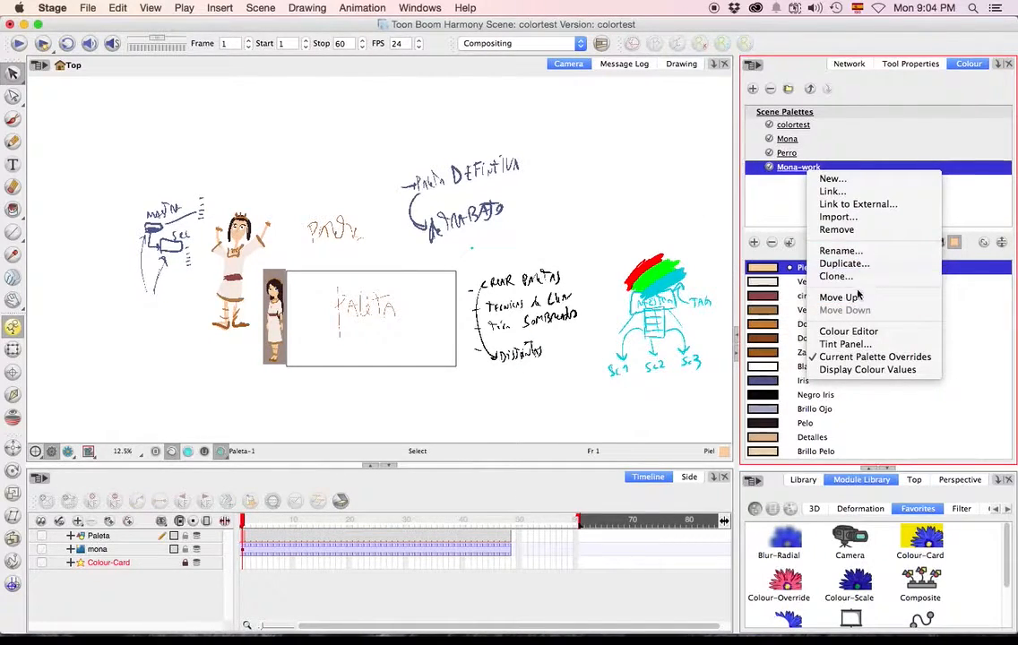
{"action": "left_click", "coordinate": [839, 251]}
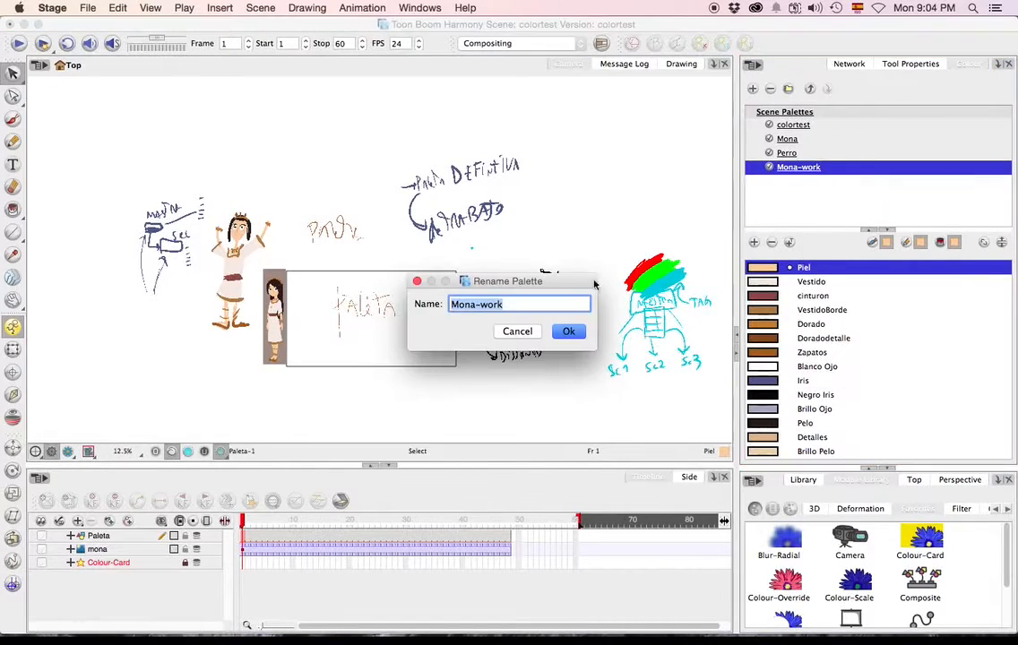
{"action": "left_click_drag", "start_coordinate": [486, 303], "coordinate": [540, 305]}
{"action": "type", "text": "Maestro"}
{"action": "key", "text": "Return"}
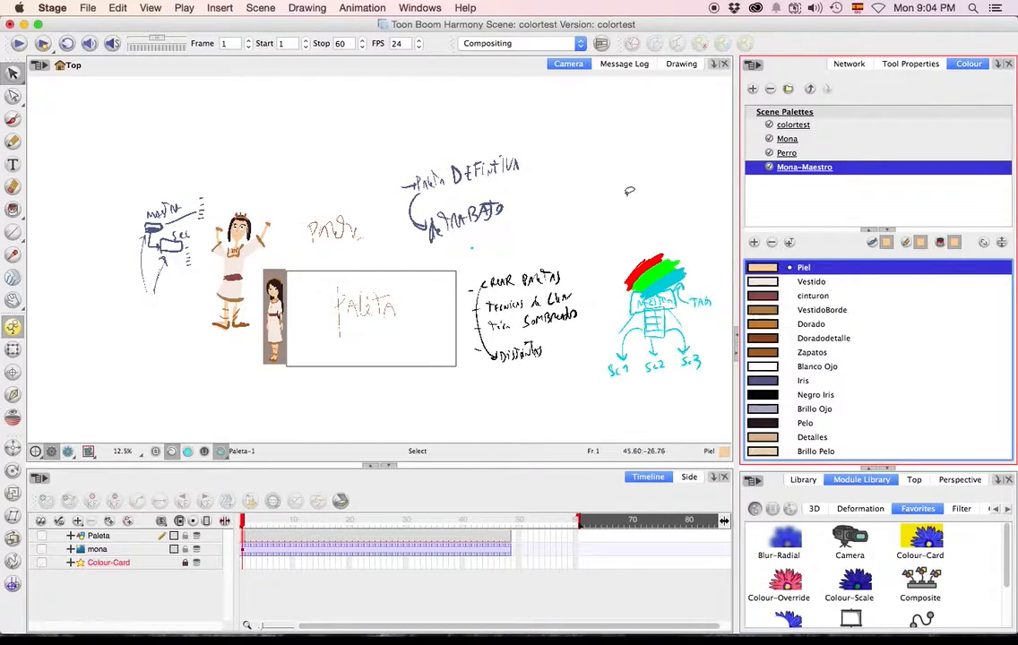
Rename the recoloured Mona palette as Mona-workp.
{"action": "left_click", "coordinate": [786, 140]}
{"action": "right_click", "coordinate": [786, 147]}
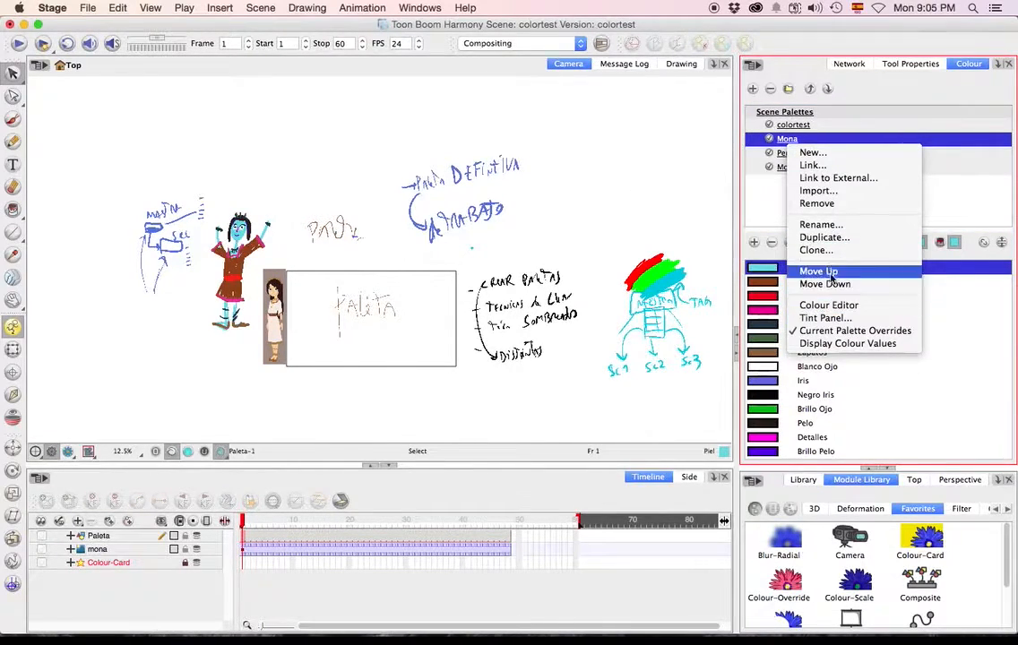
{"action": "left_click", "coordinate": [832, 225]}
{"action": "key", "text": "Right"}
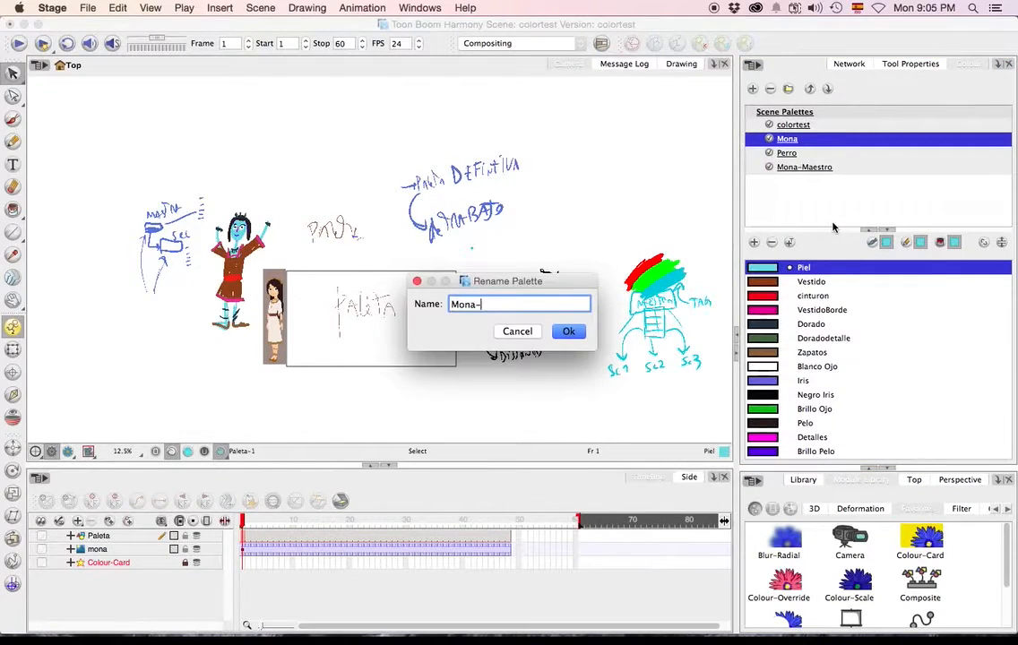
{"action": "type", "text": "-workp"}
{"action": "key", "text": "Return"}
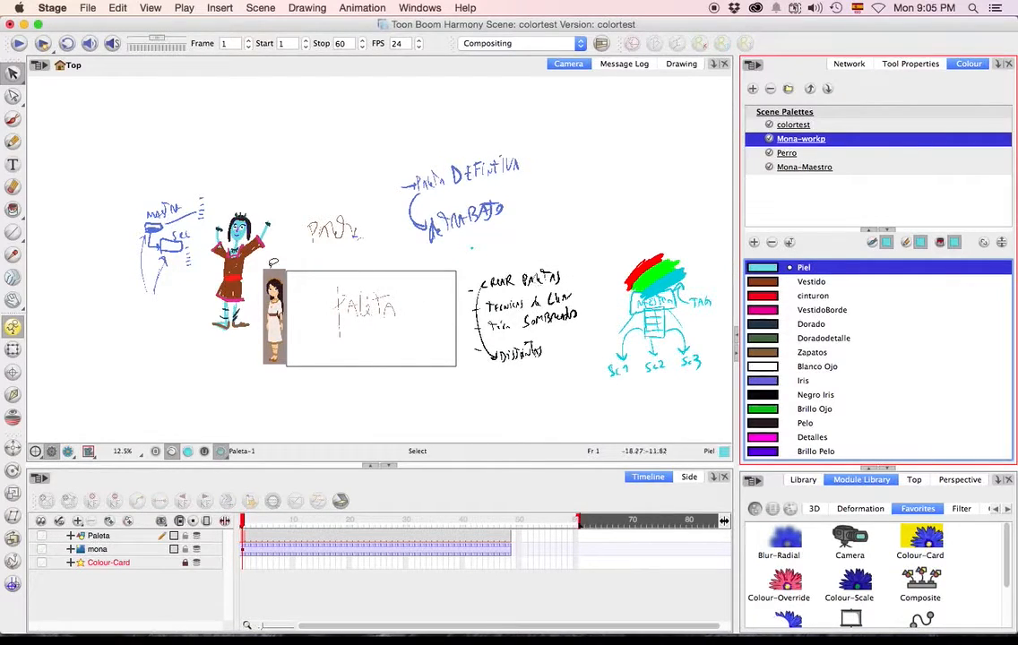
Examine the character's face and full figure while alternating between the Mona-workp and Mona-Maestro palettes.
{"action": "scroll", "coordinate": [274, 261], "scroll_direction": "up", "scroll_amount": 3}
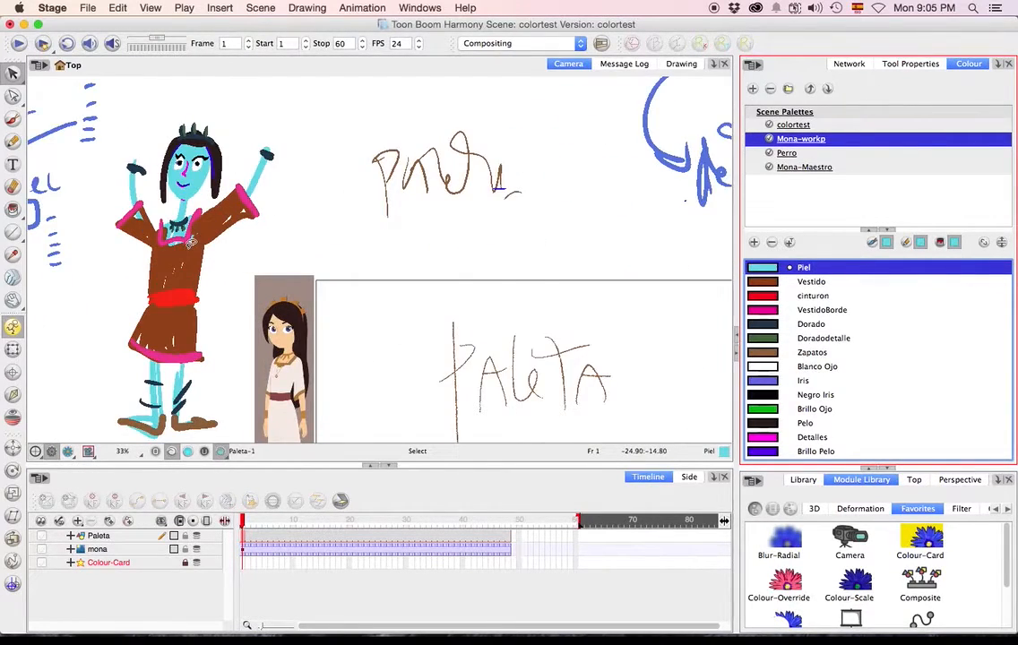
{"action": "scroll", "coordinate": [190, 241], "scroll_direction": "down", "scroll_amount": 3}
{"action": "scroll", "coordinate": [189, 237], "scroll_direction": "up", "scroll_amount": 7}
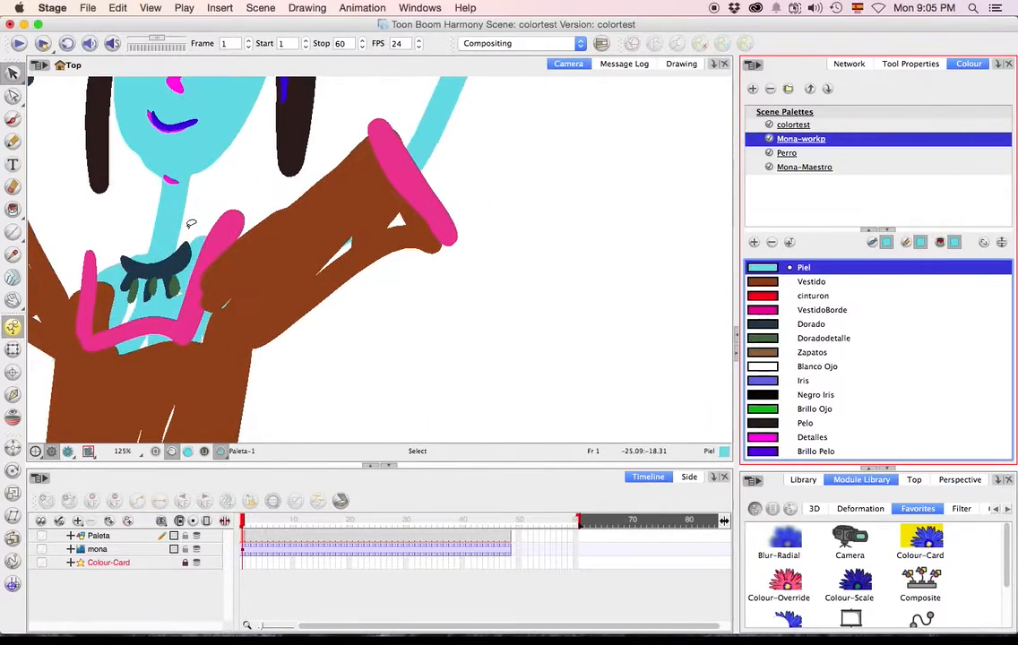
{"action": "scroll", "coordinate": [190, 224], "scroll_direction": "down", "scroll_amount": 1}
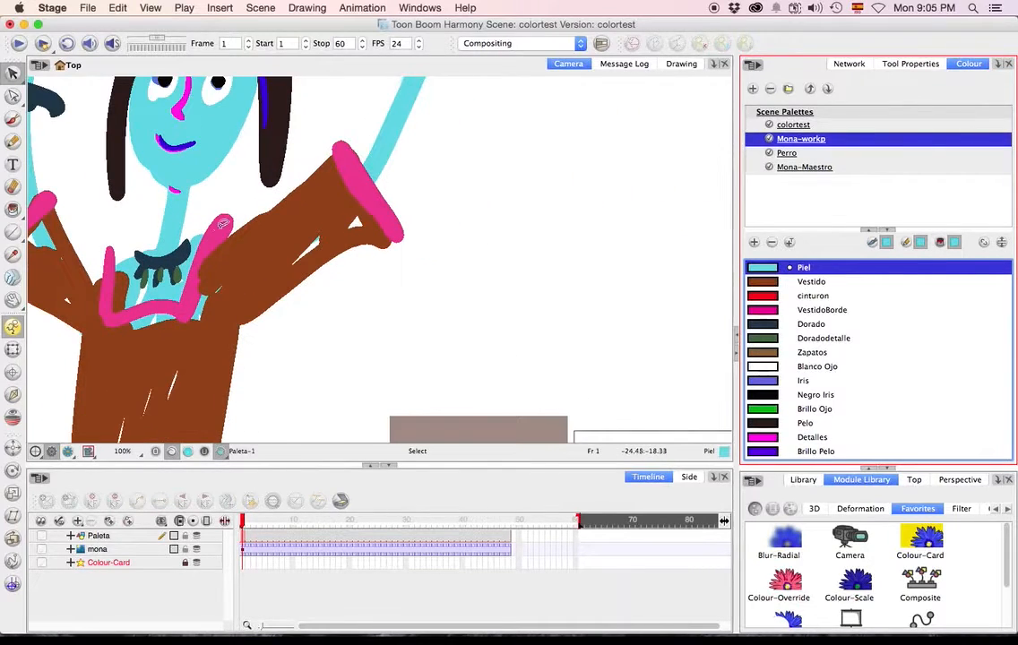
{"action": "left_click_drag", "start_coordinate": [218, 200], "coordinate": [336, 399]}
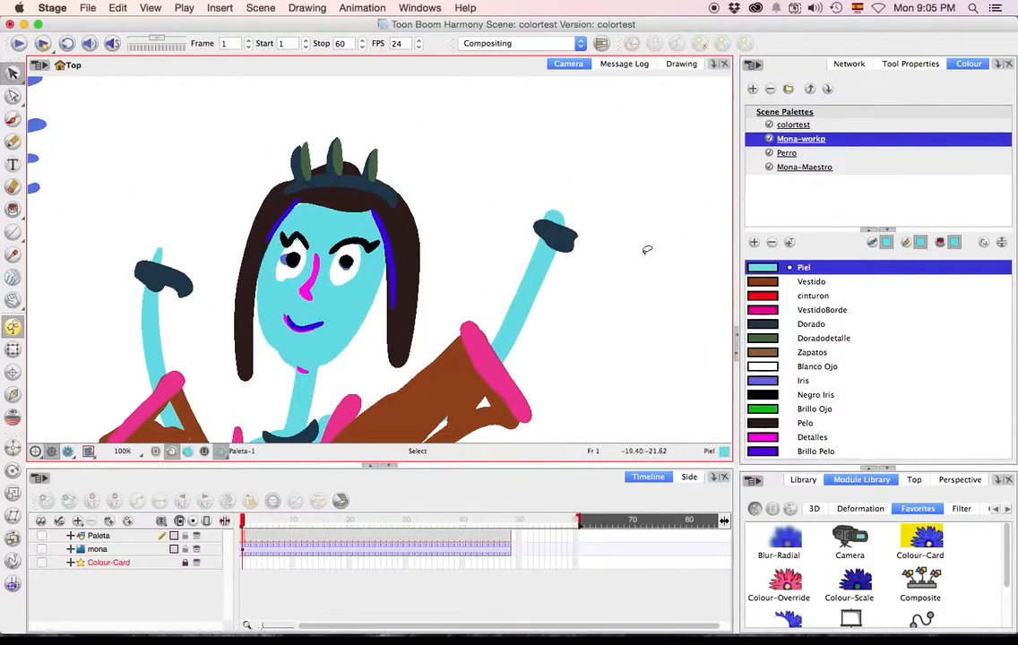
{"action": "left_click", "coordinate": [803, 167]}
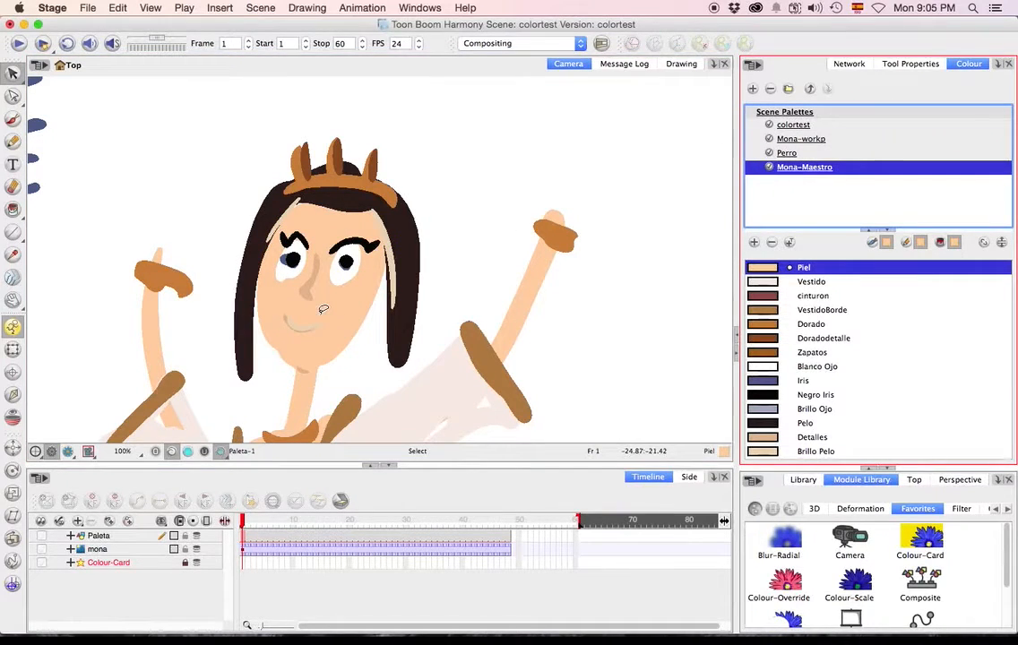
{"action": "scroll", "coordinate": [447, 358], "scroll_direction": "down", "scroll_amount": 6}
{"action": "scroll", "coordinate": [425, 364], "scroll_direction": "up", "scroll_amount": 1}
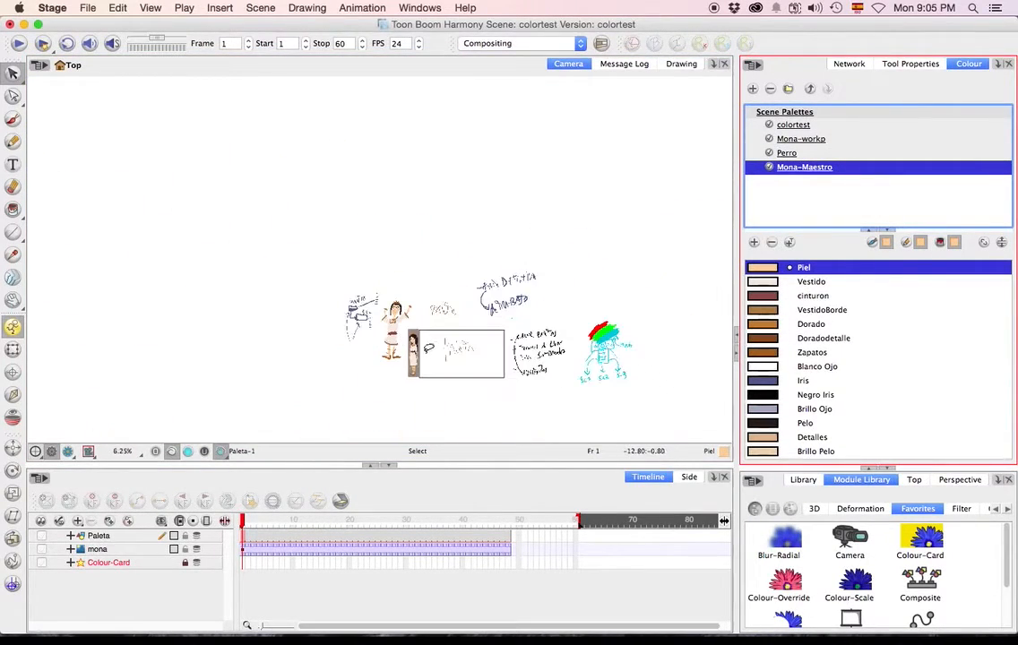
{"action": "scroll", "coordinate": [287, 302], "scroll_direction": "up", "scroll_amount": 4}
{"action": "scroll", "coordinate": [285, 299], "scroll_direction": "down", "scroll_amount": 4}
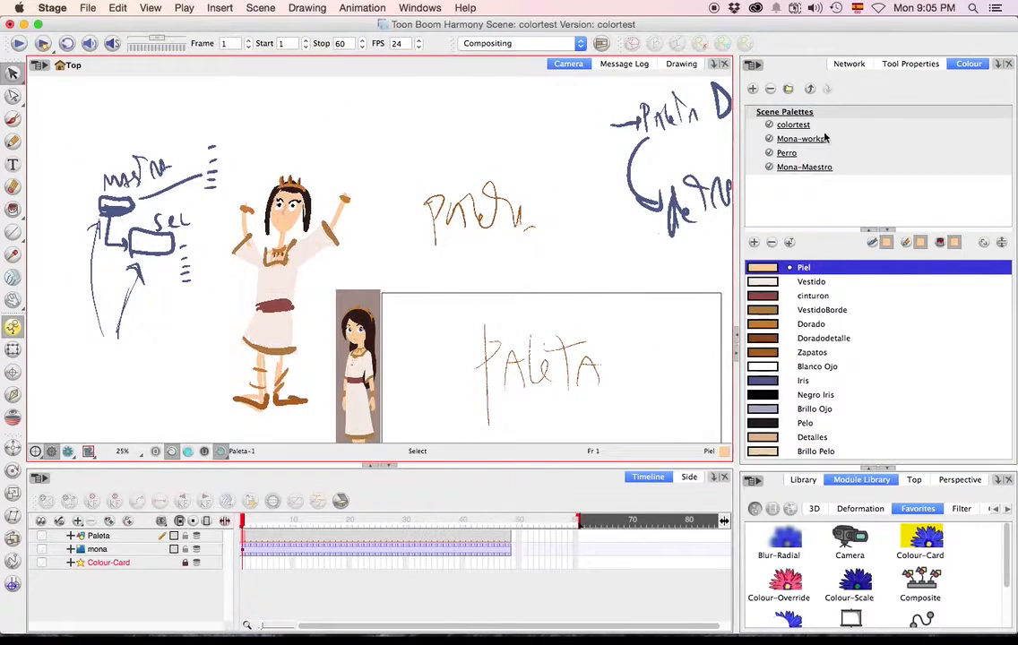
{"action": "left_click", "coordinate": [824, 138]}
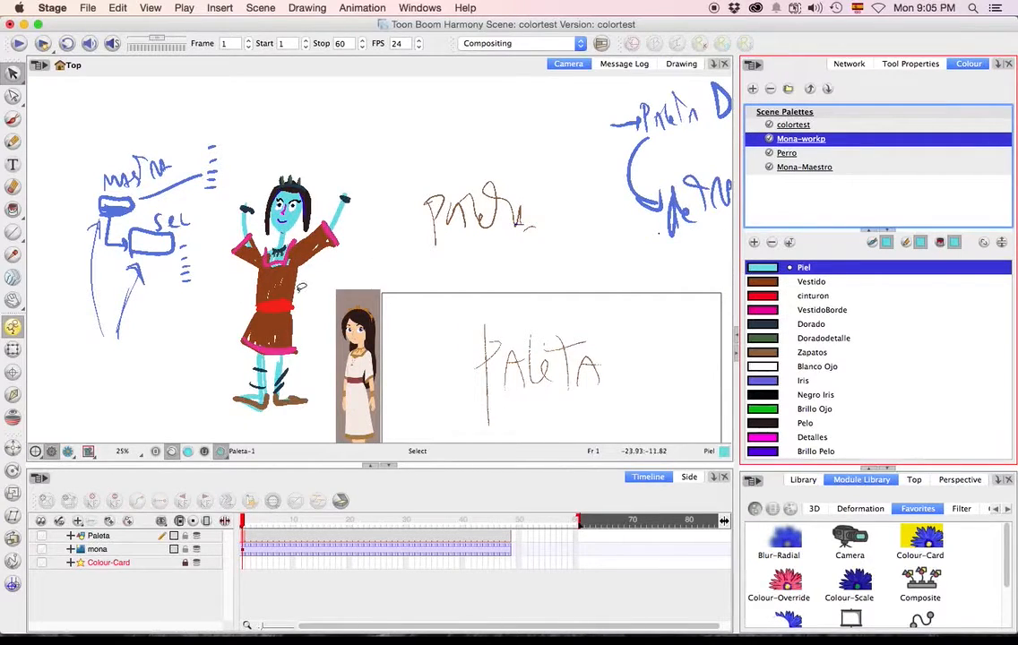
{"action": "left_click", "coordinate": [782, 167]}
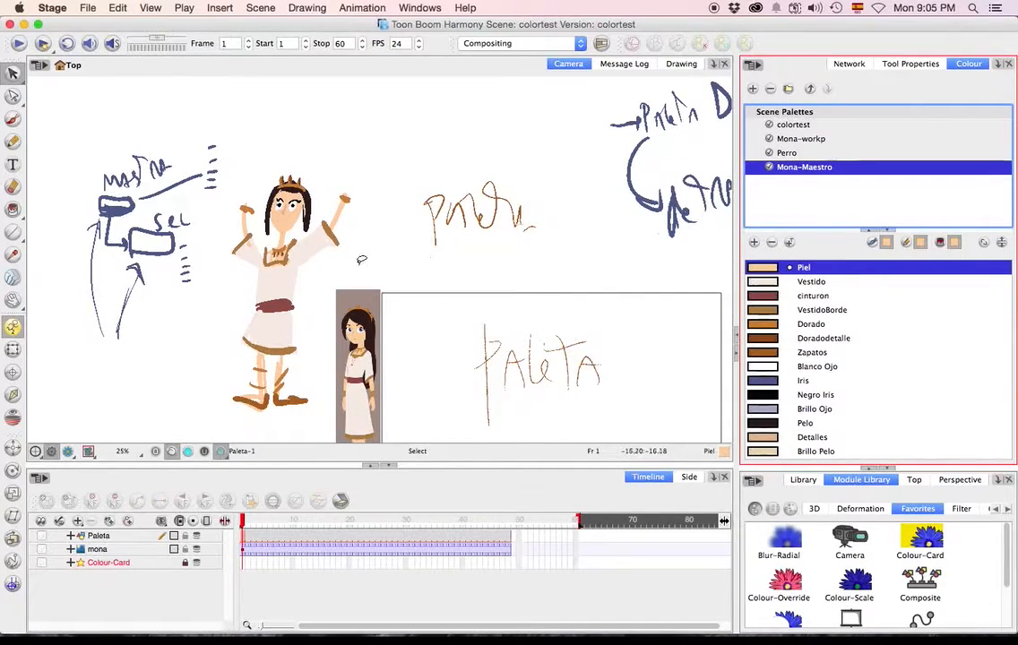
Close the colortest scene, switch to Finder and open Sc001.xstage from the Proyecto folder's Sc001 scene.
{"action": "left_click", "coordinate": [88, 7]}
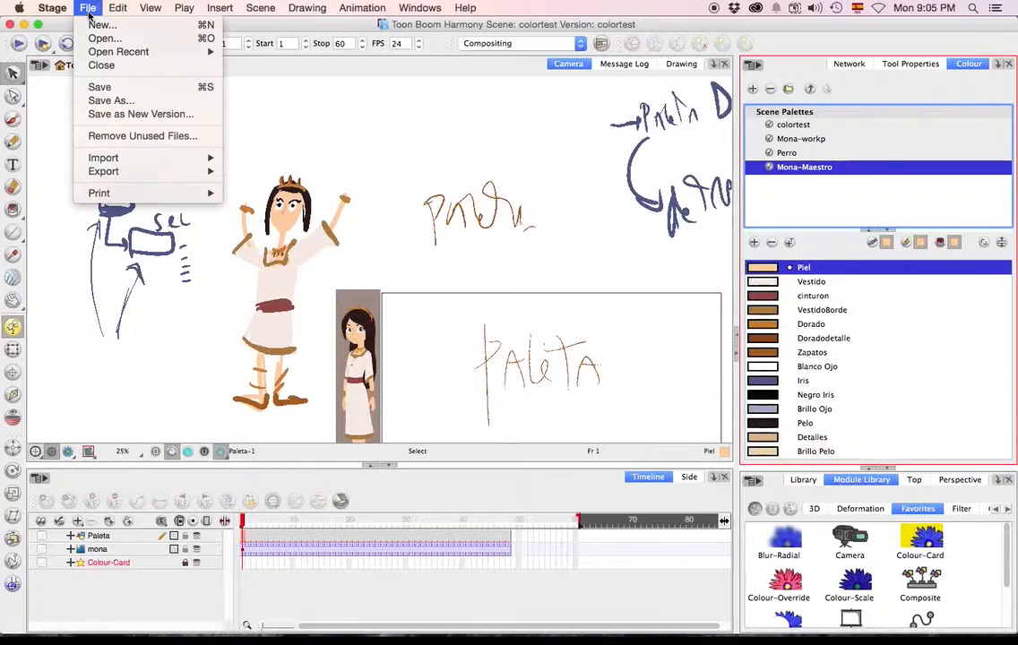
{"action": "left_click", "coordinate": [120, 68]}
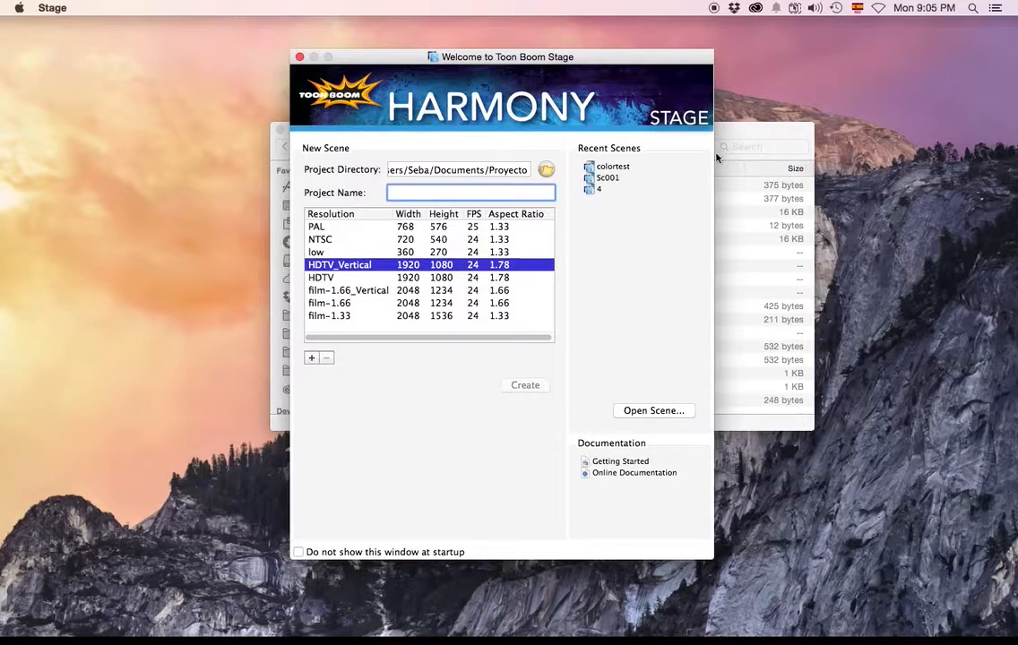
{"action": "left_click", "coordinate": [734, 133]}
{"action": "left_click", "coordinate": [286, 148]}
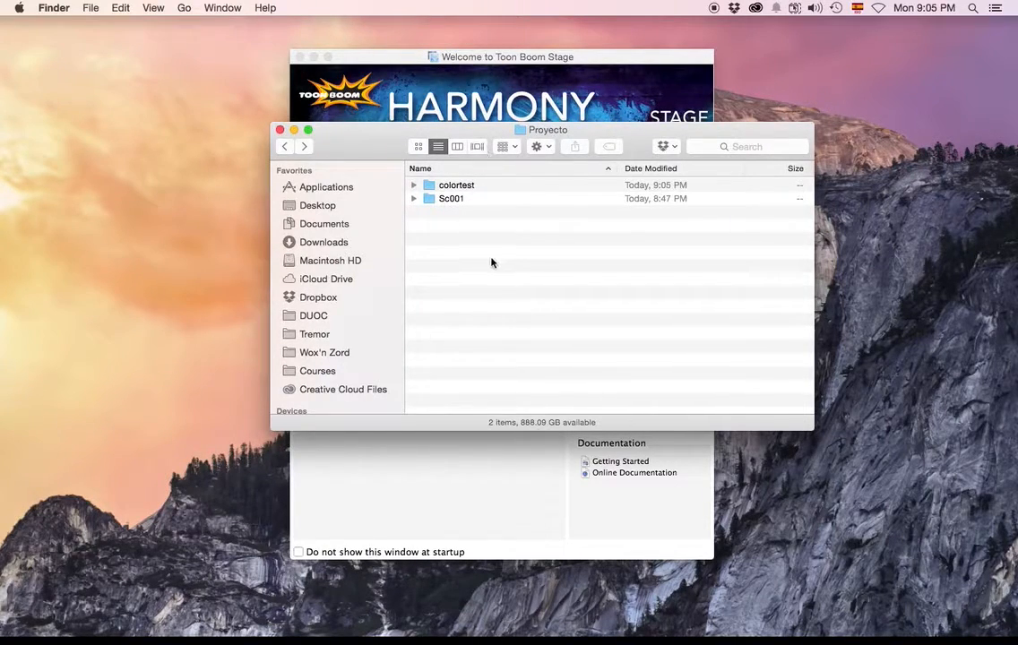
{"action": "double_click", "coordinate": [454, 200]}
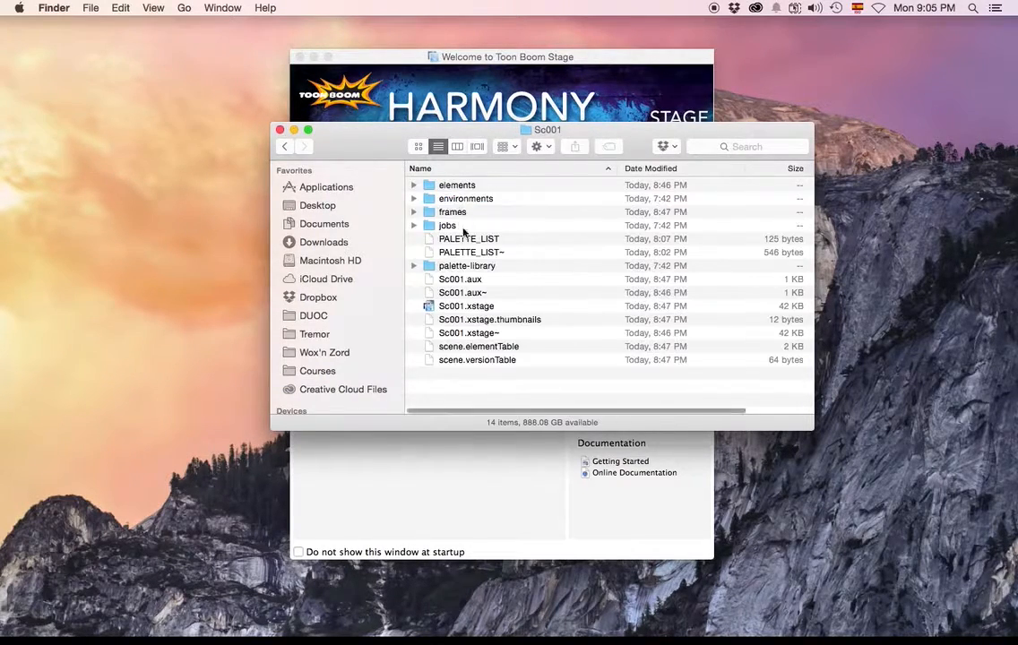
{"action": "double_click", "coordinate": [467, 307]}
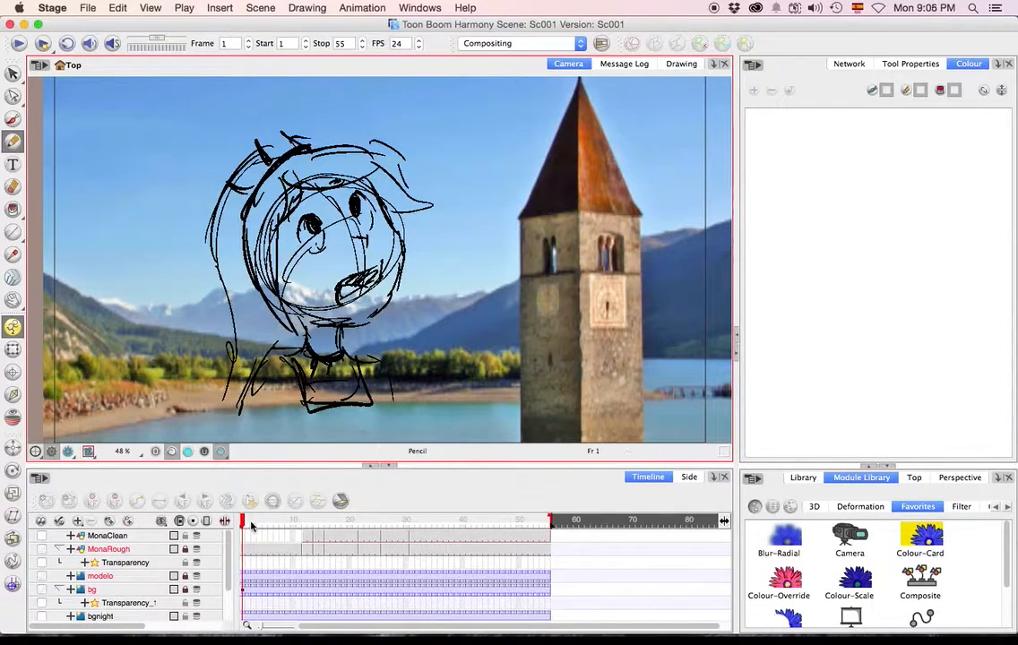
Play Sc001's rough animation, scrub its opening frames beside the full character model, and display the scene's node network.
{"action": "left_click", "coordinate": [18, 44]}
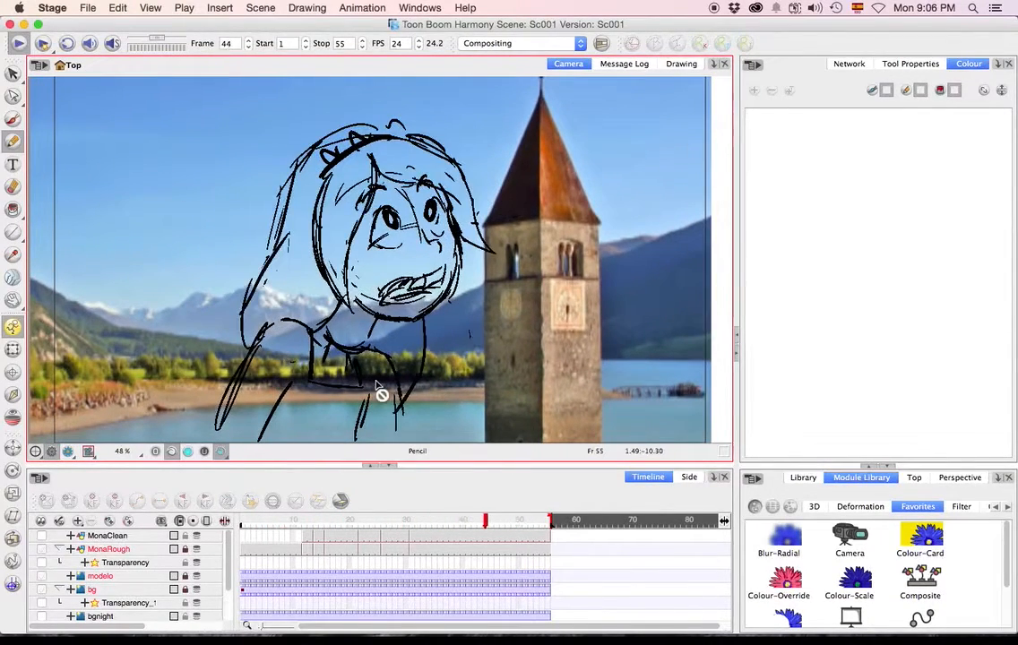
{"action": "left_click", "coordinate": [239, 521]}
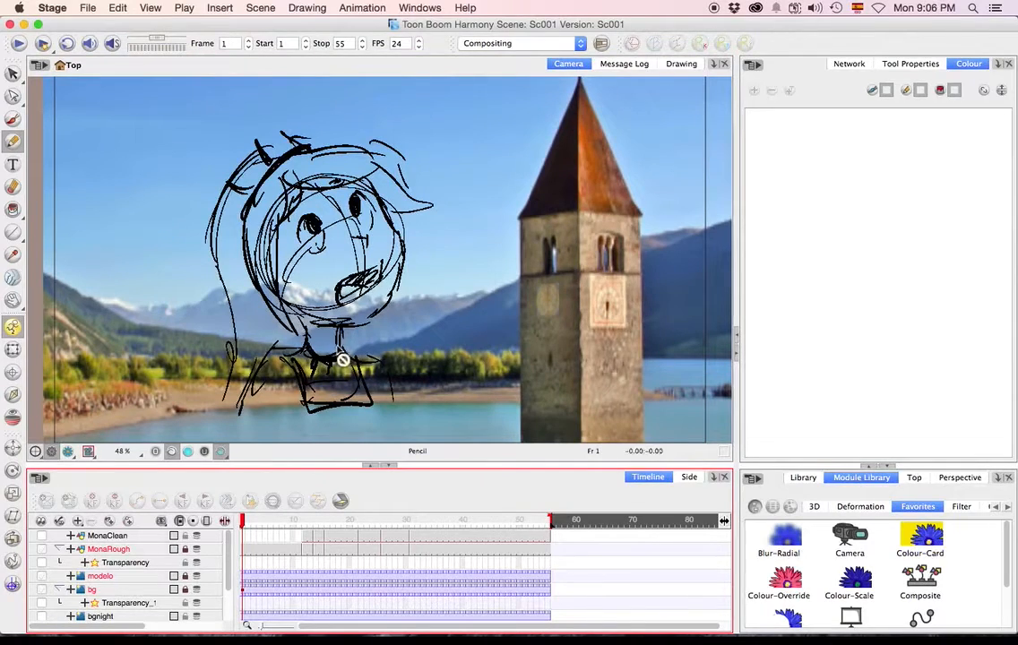
{"action": "scroll", "coordinate": [340, 359], "scroll_direction": "down", "scroll_amount": 2}
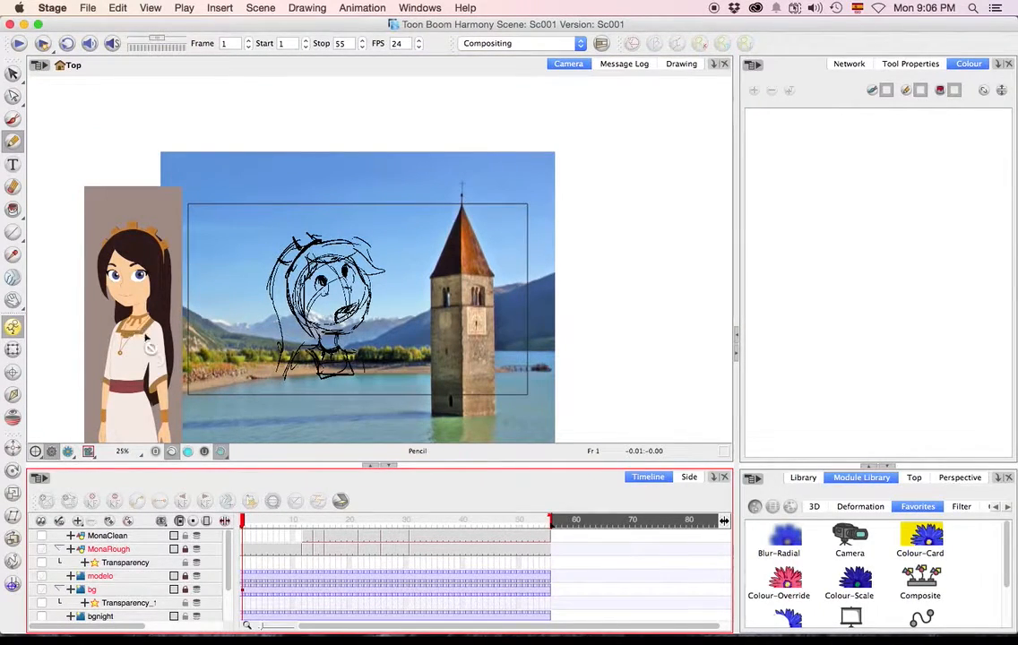
{"action": "left_click", "coordinate": [312, 530]}
{"action": "mouse_move", "coordinate": [312, 529]}
{"action": "left_mouse_down"}
{"action": "mouse_move", "coordinate": [454, 529]}
{"action": "mouse_move", "coordinate": [246, 531]}
{"action": "mouse_move", "coordinate": [345, 542]}
{"action": "mouse_move", "coordinate": [434, 534]}
{"action": "mouse_move", "coordinate": [244, 531]}
{"action": "left_mouse_up"}
{"action": "left_click", "coordinate": [849, 63]}
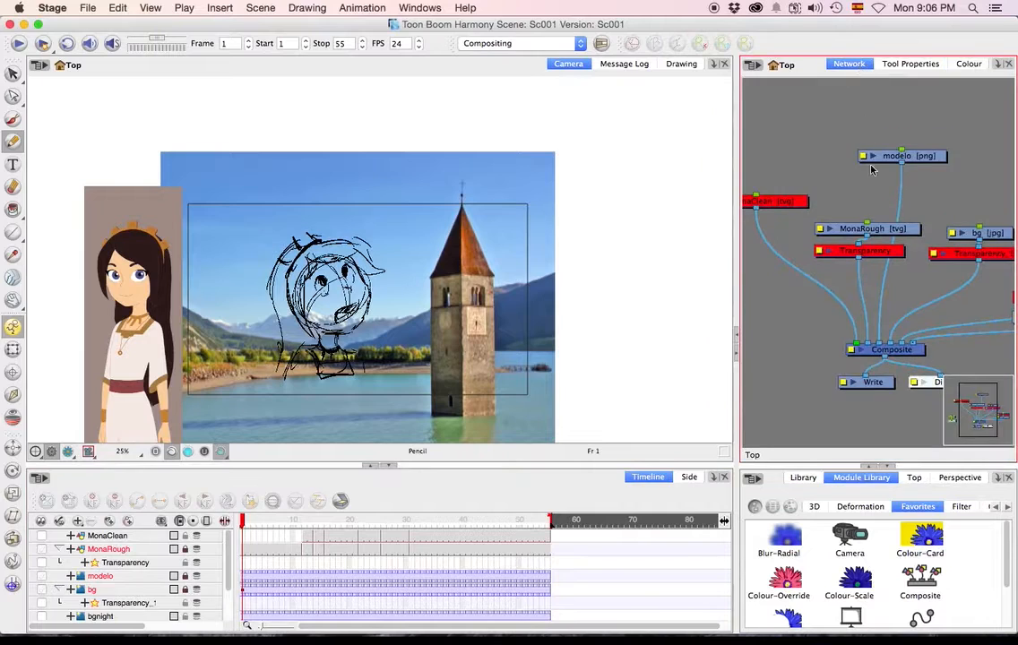
{"action": "mouse_move", "coordinate": [257, 524]}
{"action": "left_mouse_down"}
{"action": "mouse_move", "coordinate": [442, 524]}
{"action": "mouse_move", "coordinate": [242, 524]}
{"action": "left_mouse_up"}
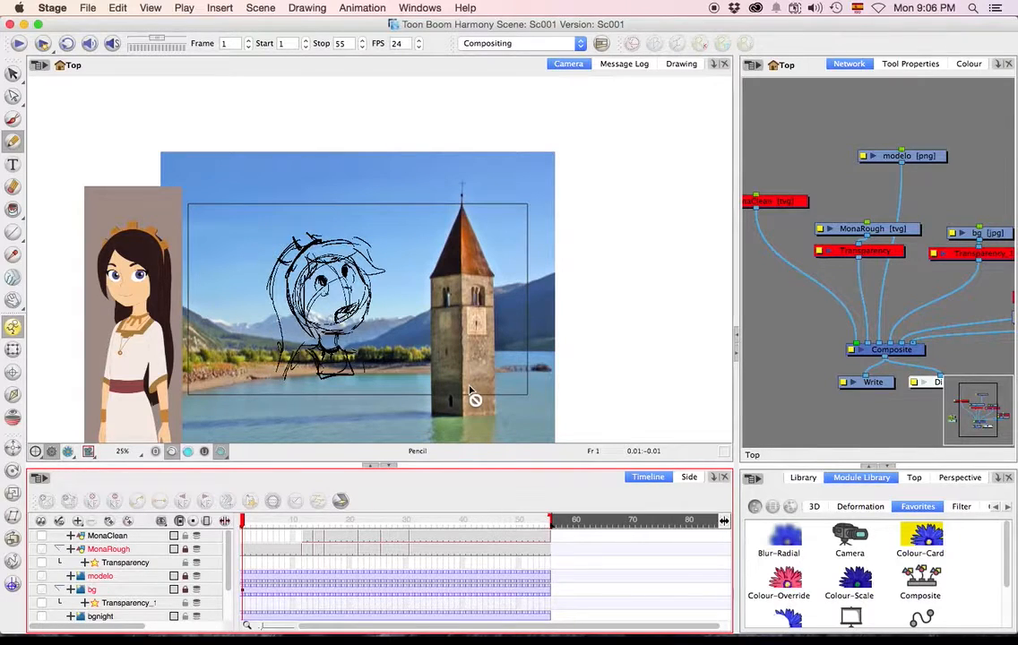
Ready the Brush on the MonaClean drawing layer at frame 1, shifting the MonaRough node slightly away from its Transparency node.
{"action": "key", "text": "alt+b"}
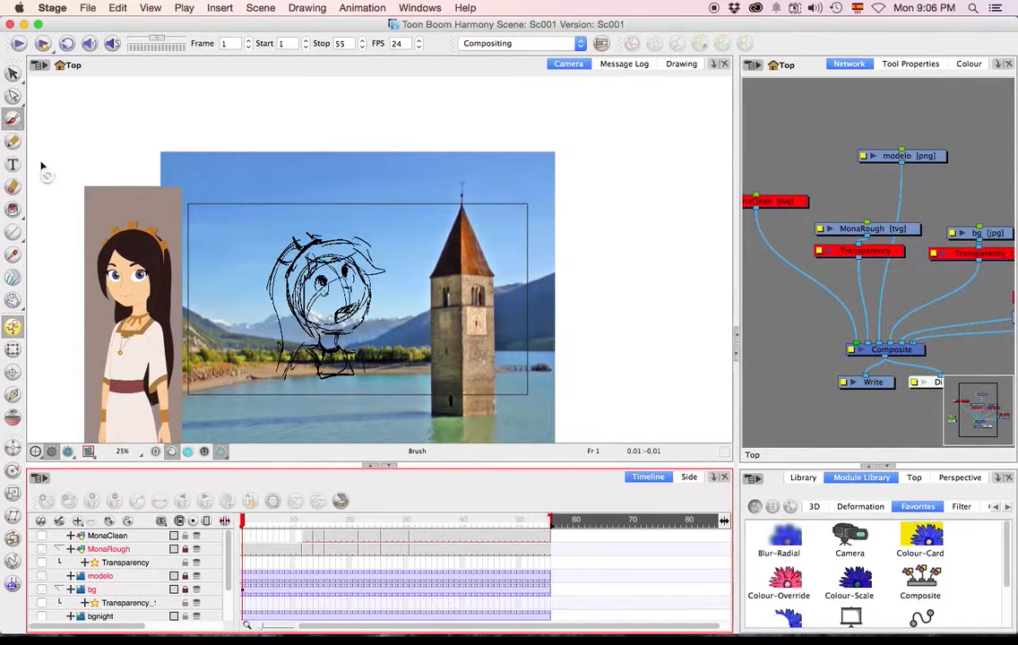
{"action": "left_click", "coordinate": [247, 549]}
{"action": "left_click", "coordinate": [245, 536]}
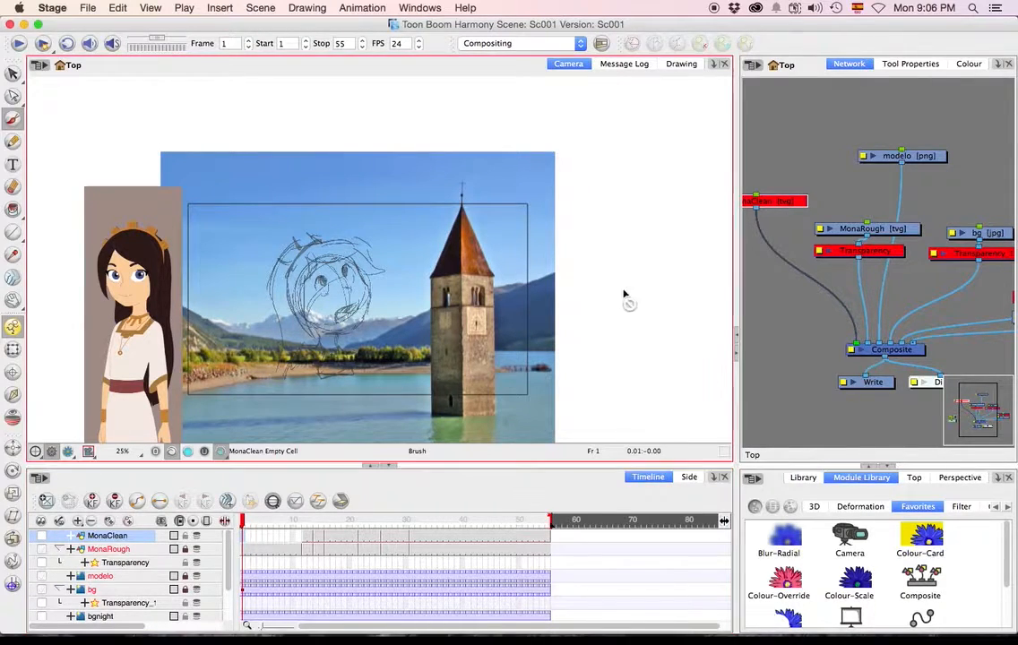
{"action": "left_click_drag", "start_coordinate": [869, 229], "coordinate": [869, 216]}
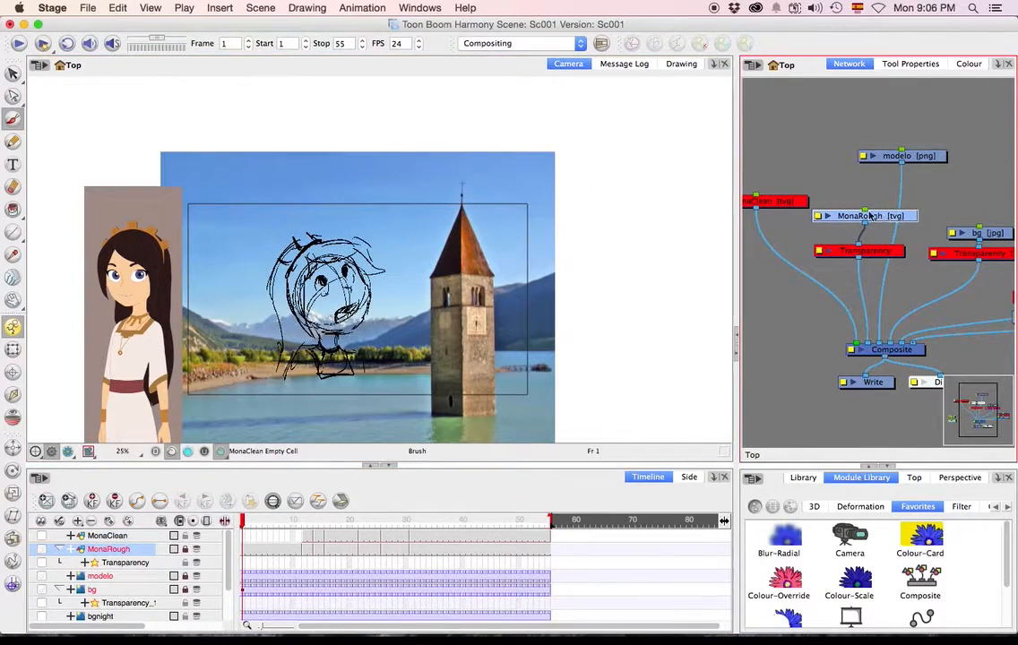
{"action": "left_click", "coordinate": [805, 200]}
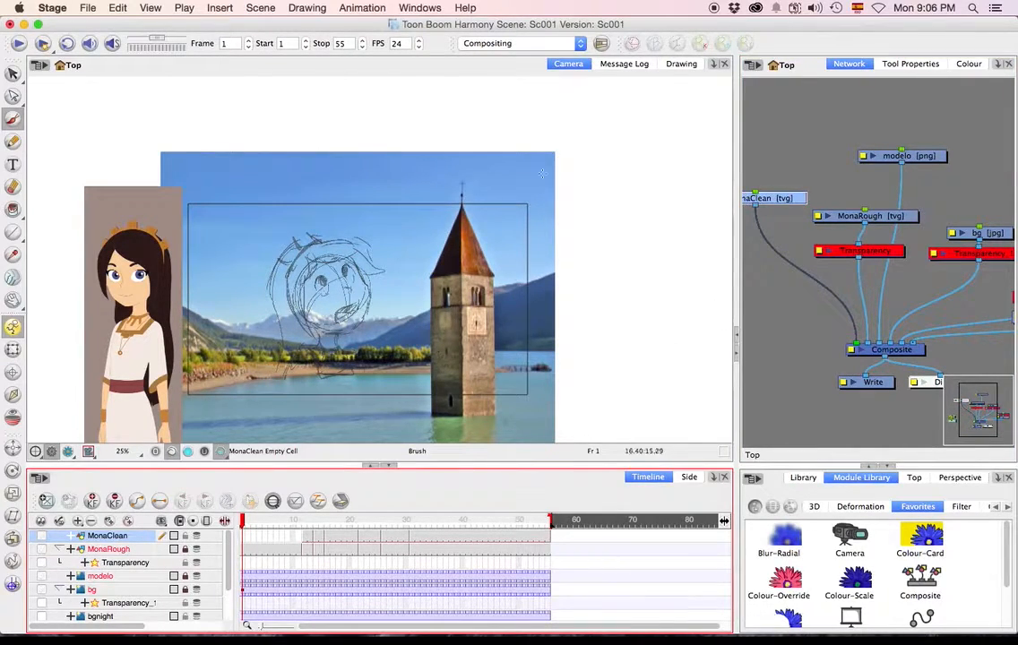
Handwrite the list "Limpia, Cerrada, Refinar Modelo, Añadir IB" beside the background, boxing "Cerrada" and underlining "IB".
{"action": "mouse_move", "coordinate": [578, 183]}
{"action": "left_mouse_down"}
{"action": "mouse_move", "coordinate": [618, 186]}
{"action": "mouse_move", "coordinate": [645, 168]}
{"action": "mouse_move", "coordinate": [651, 179]}
{"action": "left_mouse_up"}
{"action": "left_click_drag", "start_coordinate": [656, 179], "coordinate": [665, 176]}
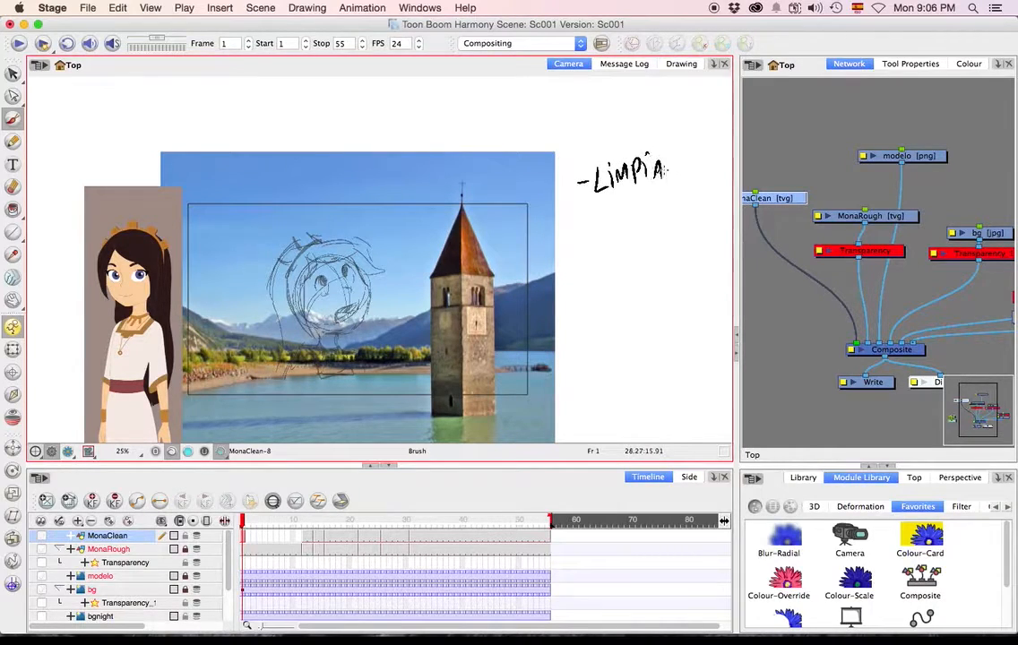
{"action": "mouse_move", "coordinate": [613, 218]}
{"action": "left_mouse_down"}
{"action": "mouse_move", "coordinate": [654, 217]}
{"action": "mouse_move", "coordinate": [670, 190]}
{"action": "mouse_move", "coordinate": [672, 214]}
{"action": "left_mouse_up"}
{"action": "mouse_move", "coordinate": [679, 216]}
{"action": "left_mouse_down"}
{"action": "mouse_move", "coordinate": [697, 215]}
{"action": "mouse_move", "coordinate": [647, 217]}
{"action": "mouse_move", "coordinate": [602, 194]}
{"action": "mouse_move", "coordinate": [709, 231]}
{"action": "left_mouse_up"}
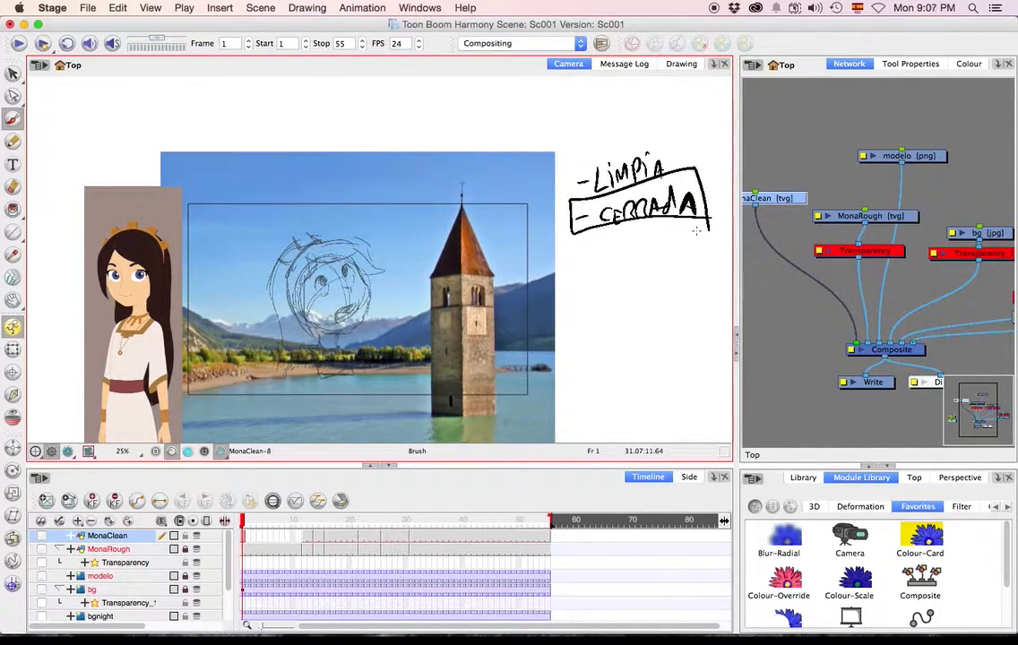
{"action": "mouse_move", "coordinate": [578, 252]}
{"action": "left_mouse_down"}
{"action": "mouse_move", "coordinate": [616, 257]}
{"action": "mouse_move", "coordinate": [652, 243]}
{"action": "mouse_move", "coordinate": [635, 242]}
{"action": "mouse_move", "coordinate": [670, 247]}
{"action": "left_mouse_up"}
{"action": "mouse_move", "coordinate": [677, 247]}
{"action": "left_mouse_down"}
{"action": "mouse_move", "coordinate": [680, 237]}
{"action": "mouse_move", "coordinate": [688, 247]}
{"action": "left_mouse_up"}
{"action": "left_click_drag", "start_coordinate": [692, 243], "coordinate": [721, 244]}
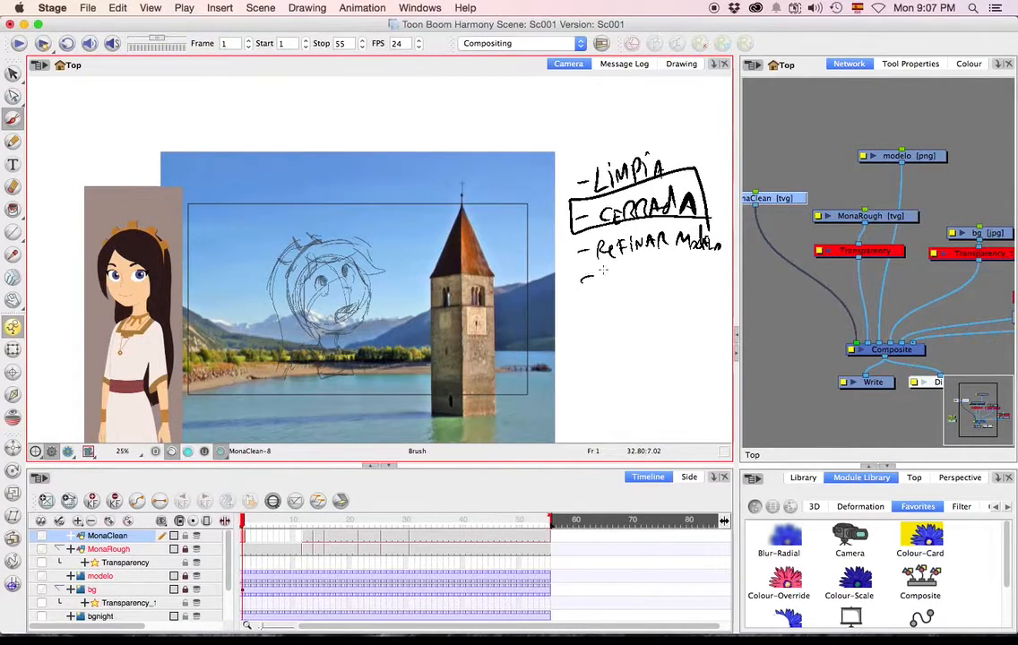
{"action": "mouse_move", "coordinate": [605, 287]}
{"action": "left_mouse_down"}
{"action": "mouse_move", "coordinate": [642, 265]}
{"action": "mouse_move", "coordinate": [648, 280]}
{"action": "mouse_move", "coordinate": [652, 267]}
{"action": "mouse_move", "coordinate": [678, 284]}
{"action": "mouse_move", "coordinate": [683, 266]}
{"action": "mouse_move", "coordinate": [675, 287]}
{"action": "mouse_move", "coordinate": [719, 290]}
{"action": "left_mouse_up"}
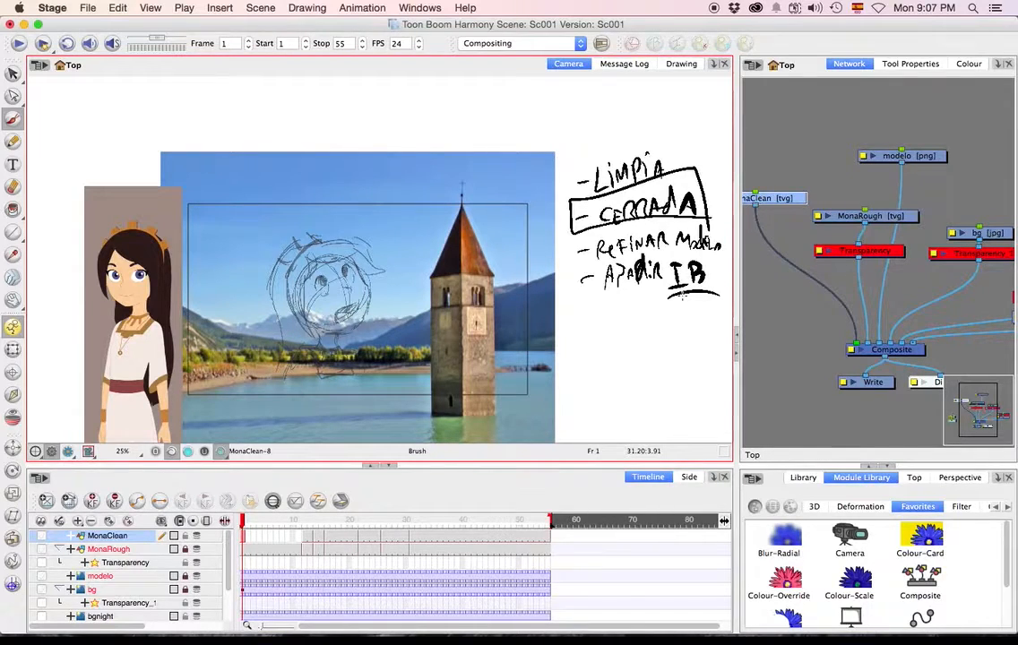
Extend the MonaClean drawing's exposure across its empty opening cells and return to frame 1.
{"action": "left_click", "coordinate": [295, 541]}
{"action": "left_click", "coordinate": [299, 543]}
{"action": "key", "text": "F5"}
{"action": "left_click_drag", "start_coordinate": [295, 527], "coordinate": [233, 526]}
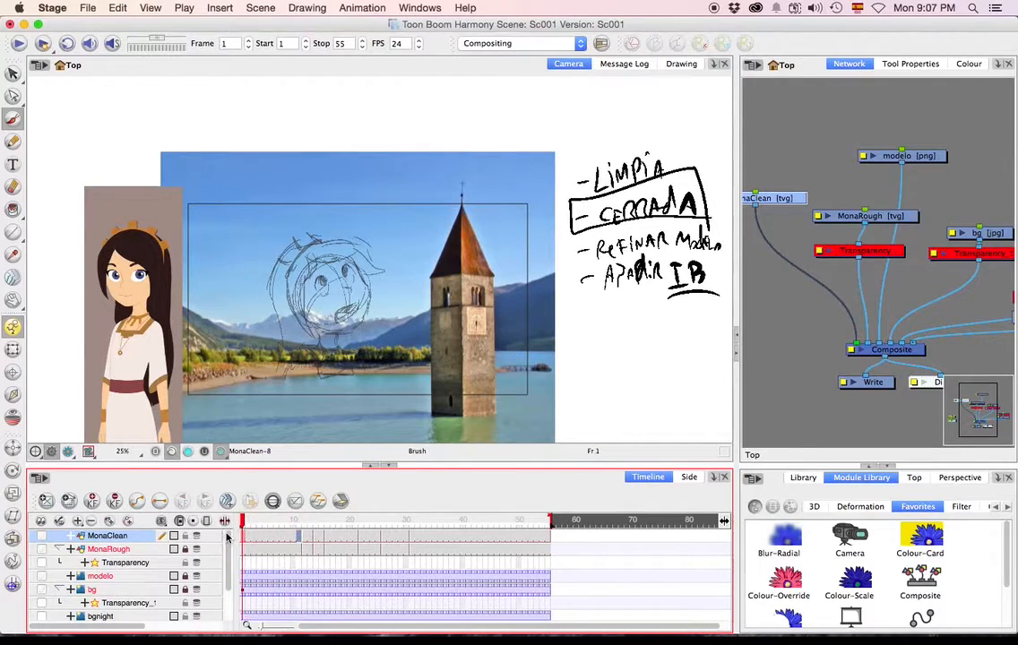
Trace the rough face's cheek and chin contour on MonaClean with the Pencil, from the forehead around to the jaw.
{"action": "left_click", "coordinate": [12, 141]}
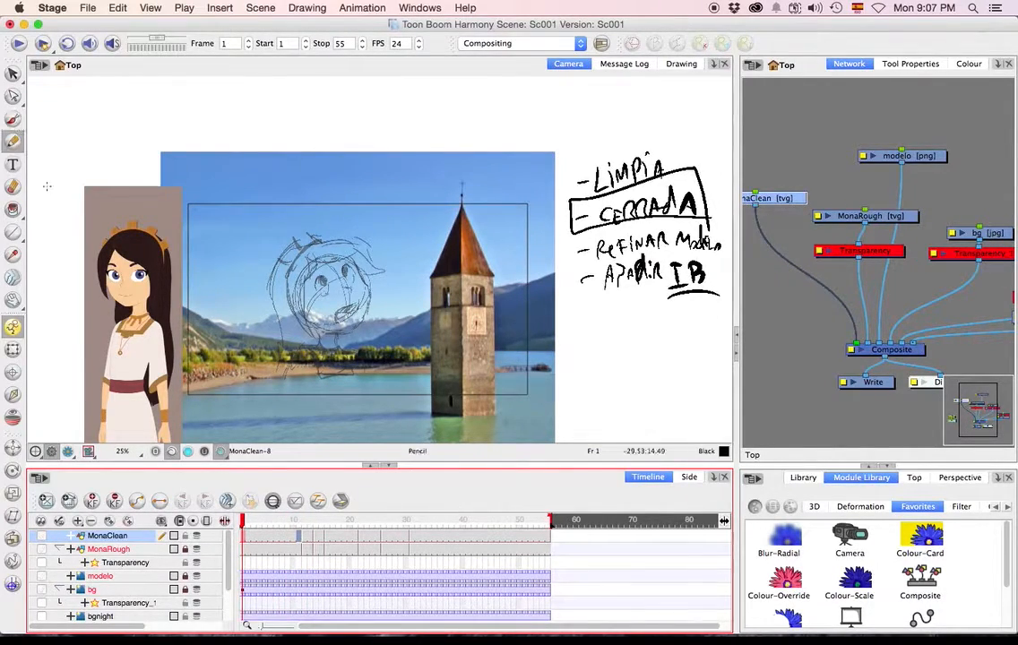
{"action": "mouse_move", "coordinate": [167, 150]}
{"action": "left_mouse_down"}
{"action": "mouse_move", "coordinate": [199, 105]}
{"action": "mouse_move", "coordinate": [401, 110]}
{"action": "left_mouse_up"}
{"action": "key", "text": "super+z"}
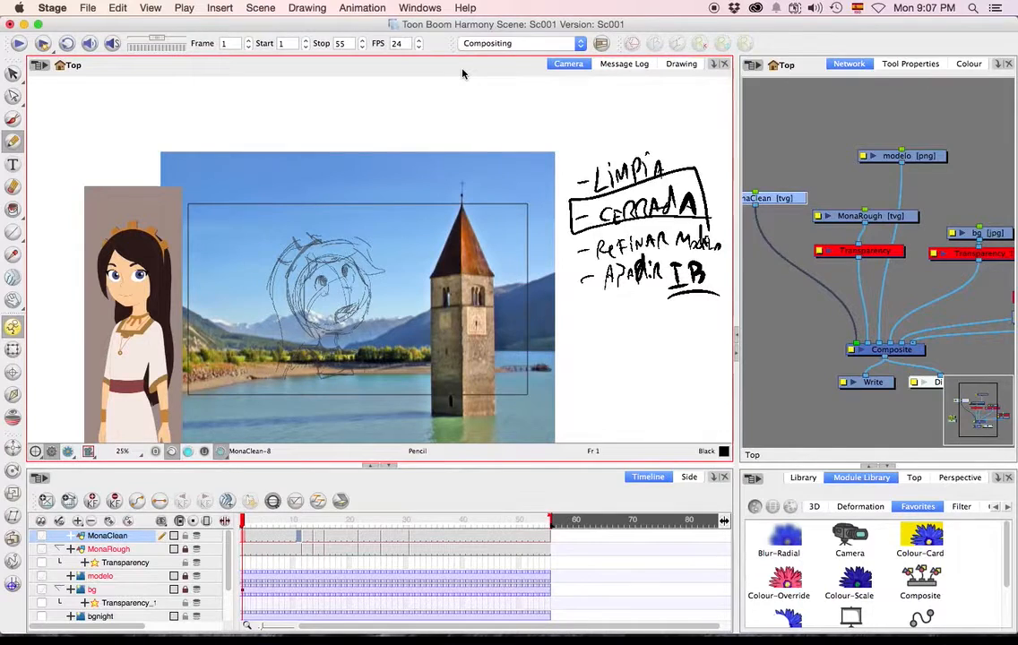
{"action": "key", "text": "alt+z"}
{"action": "left_click", "coordinate": [319, 340]}
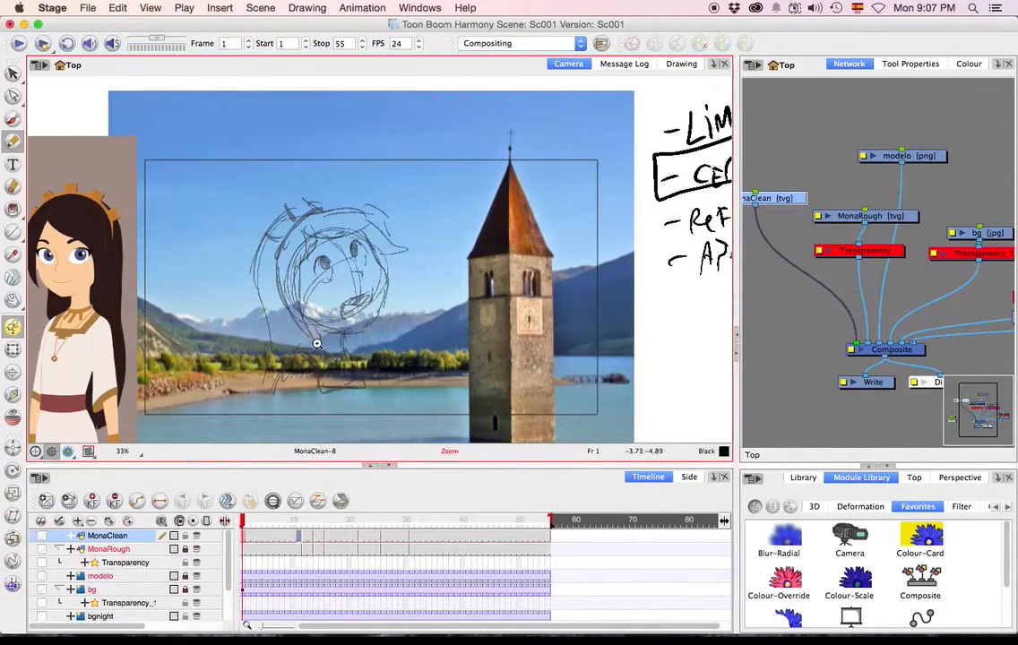
{"action": "left_click", "coordinate": [316, 344]}
{"action": "key", "text": "space"}
{"action": "left_click_drag", "start_coordinate": [314, 279], "coordinate": [381, 237]}
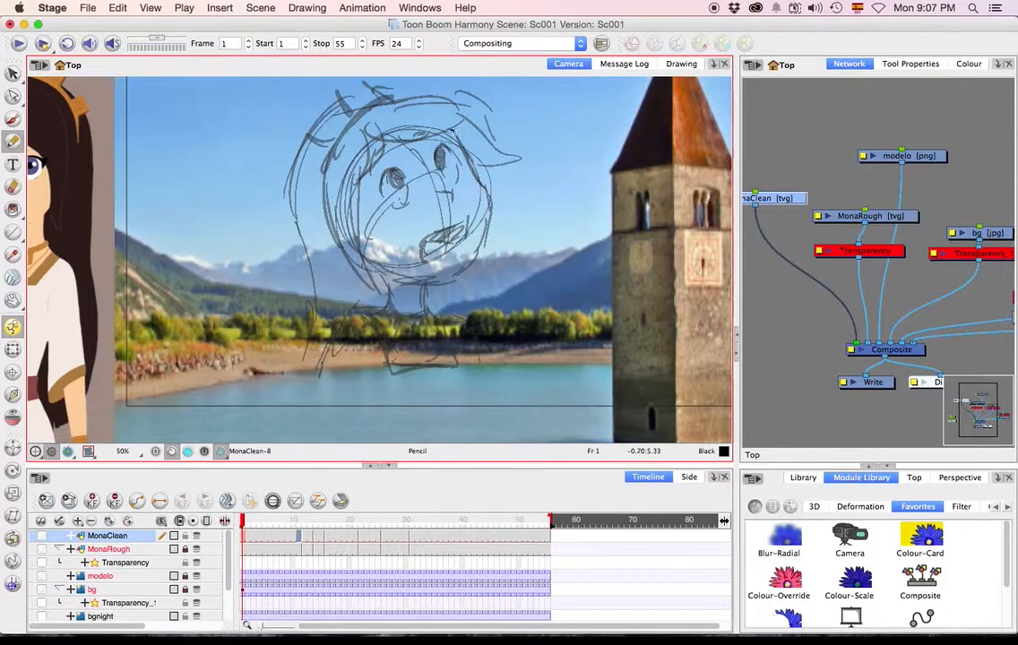
{"action": "mouse_move", "coordinate": [481, 185]}
{"action": "left_mouse_down"}
{"action": "mouse_move", "coordinate": [486, 215]}
{"action": "mouse_move", "coordinate": [435, 285]}
{"action": "mouse_move", "coordinate": [325, 235]}
{"action": "left_mouse_up"}
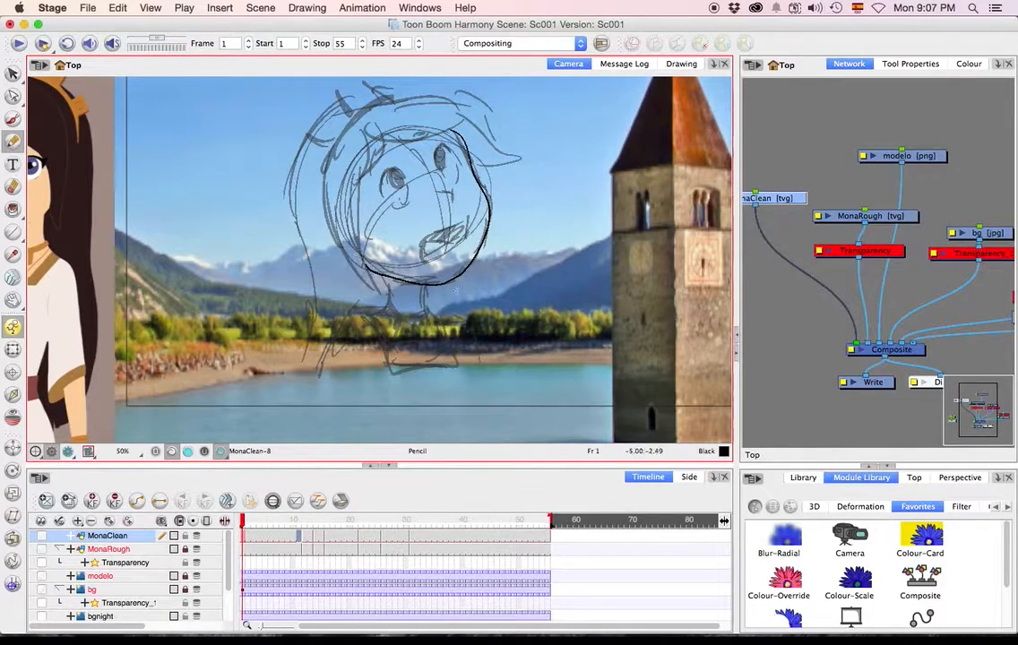
Smooth the traced face line with the Contour Editor, adjusting its points and curve handles along the cheek and chin.
{"action": "key", "text": "alt+q"}
{"action": "left_click", "coordinate": [385, 287]}
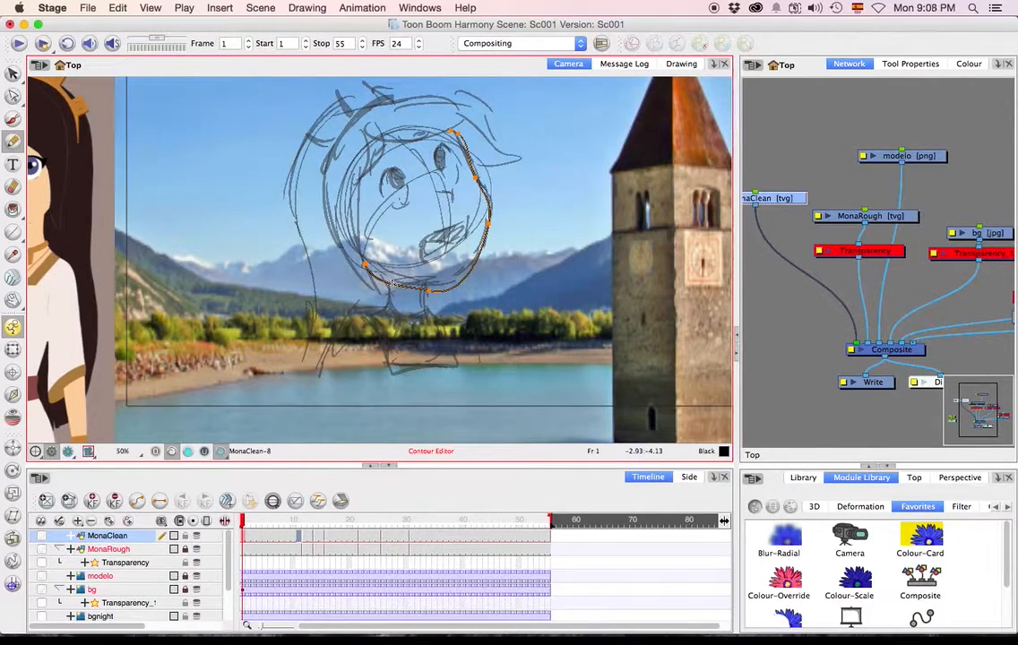
{"action": "left_click_drag", "start_coordinate": [428, 291], "coordinate": [468, 265]}
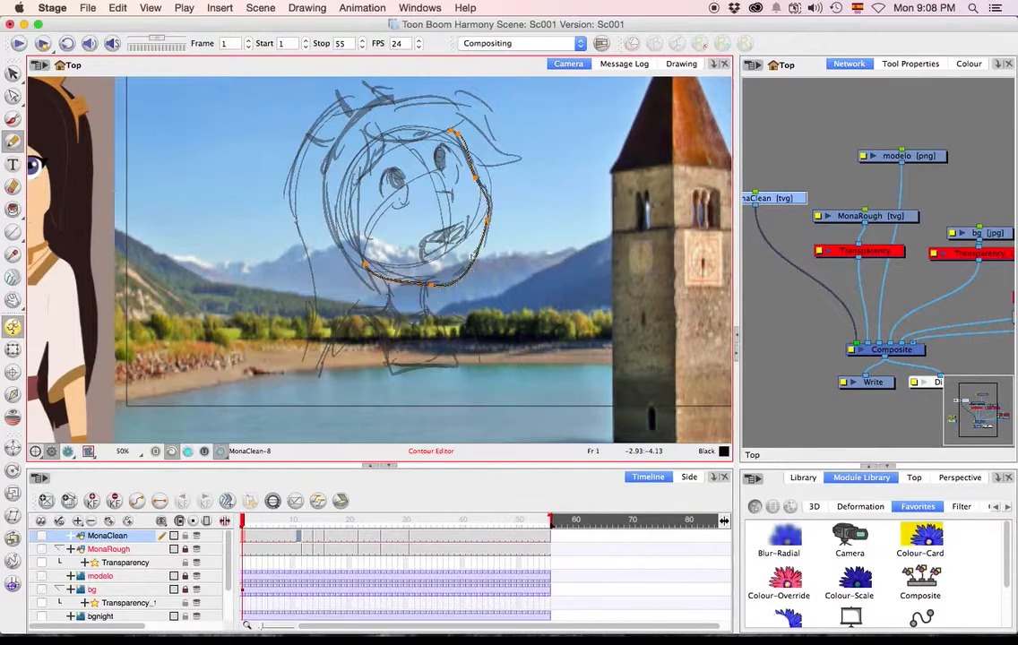
{"action": "mouse_move", "coordinate": [476, 180]}
{"action": "left_mouse_down"}
{"action": "mouse_move", "coordinate": [482, 189]}
{"action": "mouse_move", "coordinate": [476, 174]}
{"action": "left_mouse_up"}
{"action": "key", "text": "alt+q"}
{"action": "left_click", "coordinate": [452, 134]}
{"action": "left_click", "coordinate": [481, 174]}
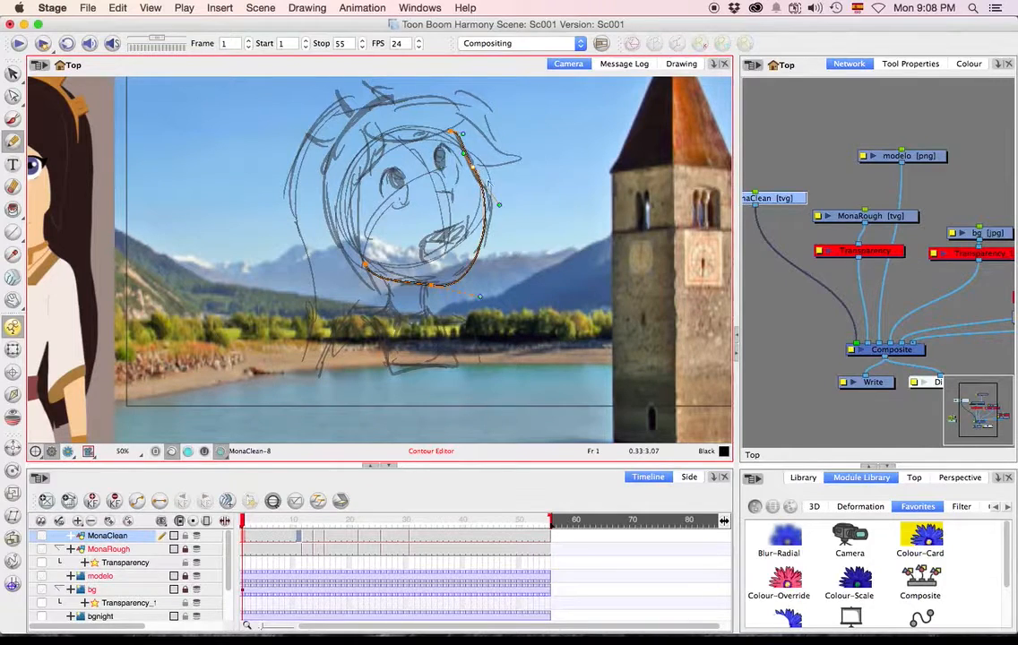
{"action": "left_click_drag", "start_coordinate": [500, 205], "coordinate": [499, 197]}
{"action": "left_click_drag", "start_coordinate": [480, 298], "coordinate": [434, 281]}
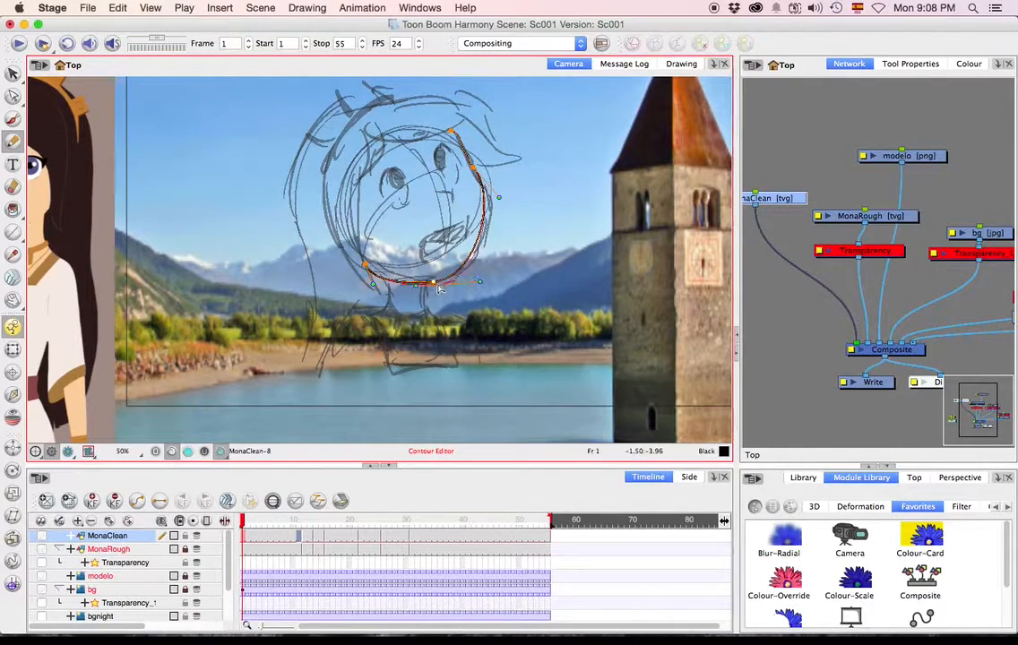
{"action": "key", "text": "alt+/"}
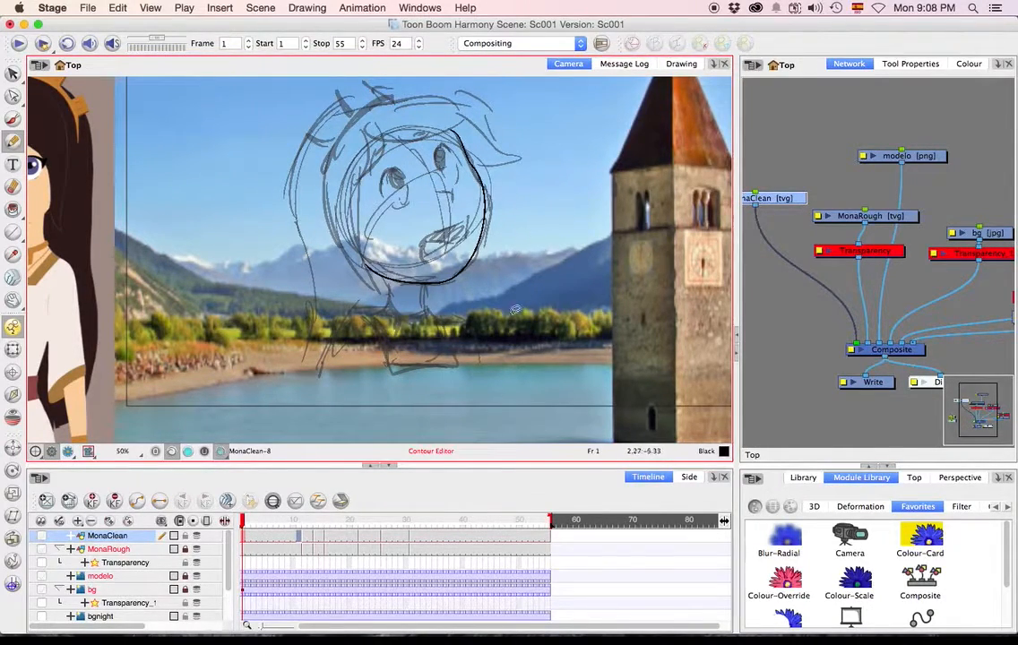
{"action": "key", "text": "alt+x"}
{"action": "left_click_drag", "start_coordinate": [545, 223], "coordinate": [556, 212]}
{"action": "left_click_drag", "start_coordinate": [562, 202], "coordinate": [578, 211]}
{"action": "left_click_drag", "start_coordinate": [569, 201], "coordinate": [586, 194]}
{"action": "mouse_move", "coordinate": [596, 196]}
{"action": "left_mouse_down"}
{"action": "mouse_move", "coordinate": [601, 207]}
{"action": "mouse_move", "coordinate": [556, 200]}
{"action": "mouse_move", "coordinate": [562, 253]}
{"action": "left_mouse_up"}
{"action": "key", "text": "alt+x"}
{"action": "key", "text": "alt+q"}
{"action": "left_click_drag", "start_coordinate": [508, 367], "coordinate": [468, 408]}
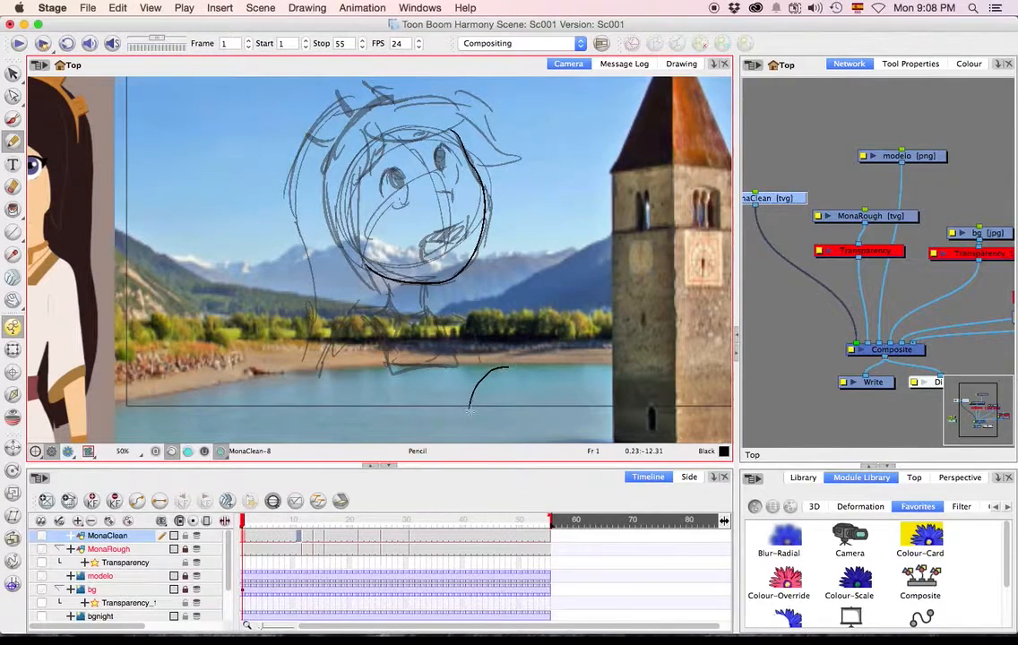
{"action": "key", "text": "super+z"}
Trace the nose and the open mouth over the rough face with the Pencil.
{"action": "left_click_drag", "start_coordinate": [449, 188], "coordinate": [454, 199]}
{"action": "left_click_drag", "start_coordinate": [424, 258], "coordinate": [471, 207]}
{"action": "left_click_drag", "start_coordinate": [427, 261], "coordinate": [472, 237]}
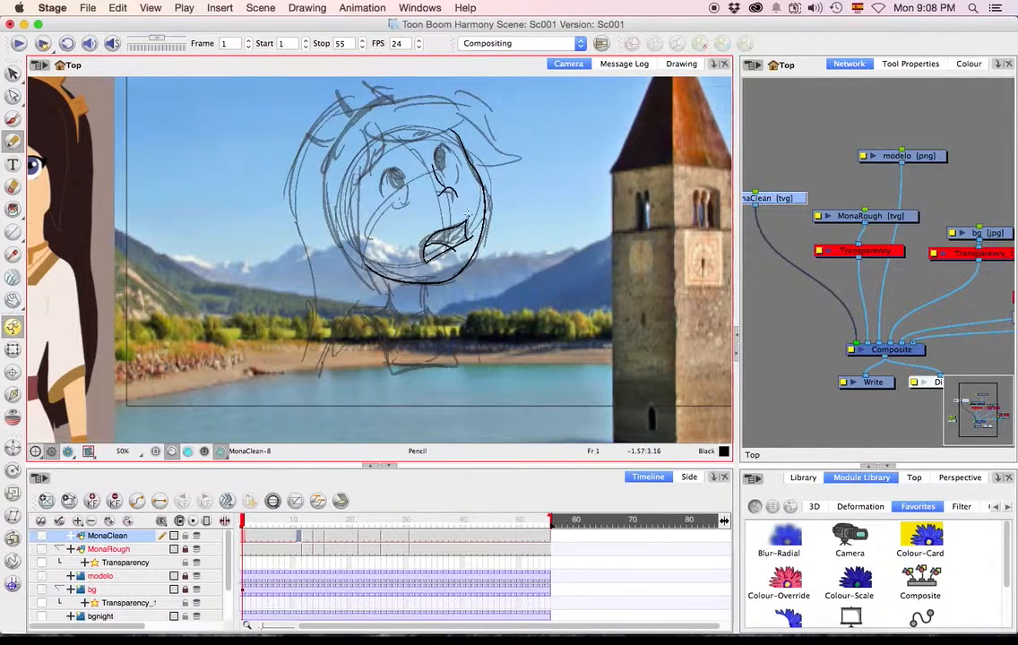
Draw both eye outlines over the rough sketch with outer lashes based on the model, redrawing unsatisfactory strokes.
{"action": "left_click_drag", "start_coordinate": [386, 175], "coordinate": [382, 191]}
{"action": "scroll", "coordinate": [257, 213], "scroll_direction": "left", "scroll_amount": 5}
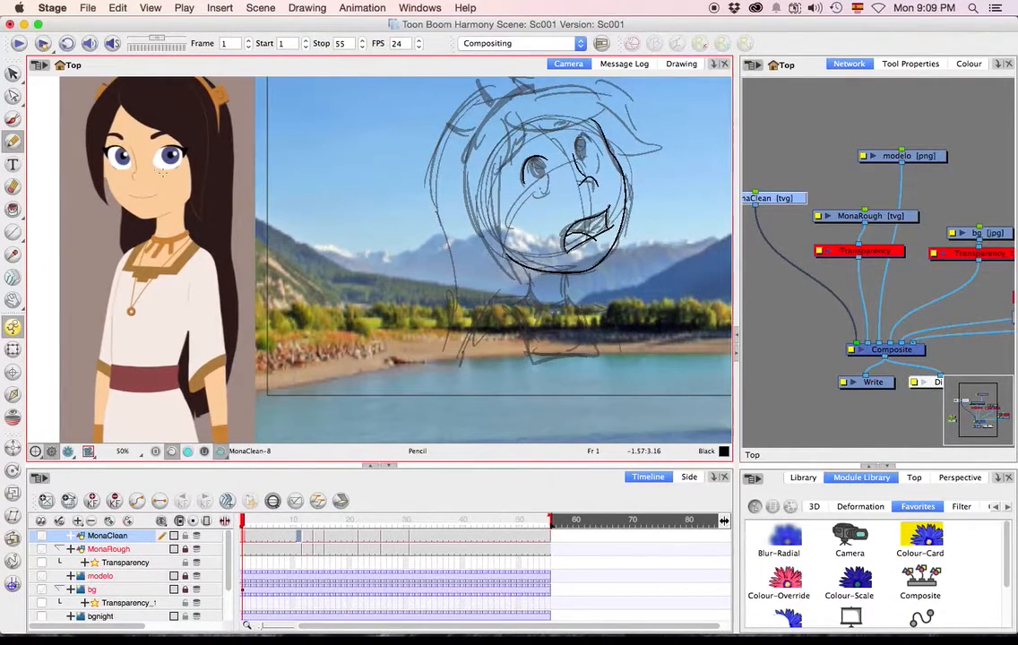
{"action": "scroll", "coordinate": [180, 128], "scroll_direction": "right", "scroll_amount": 3}
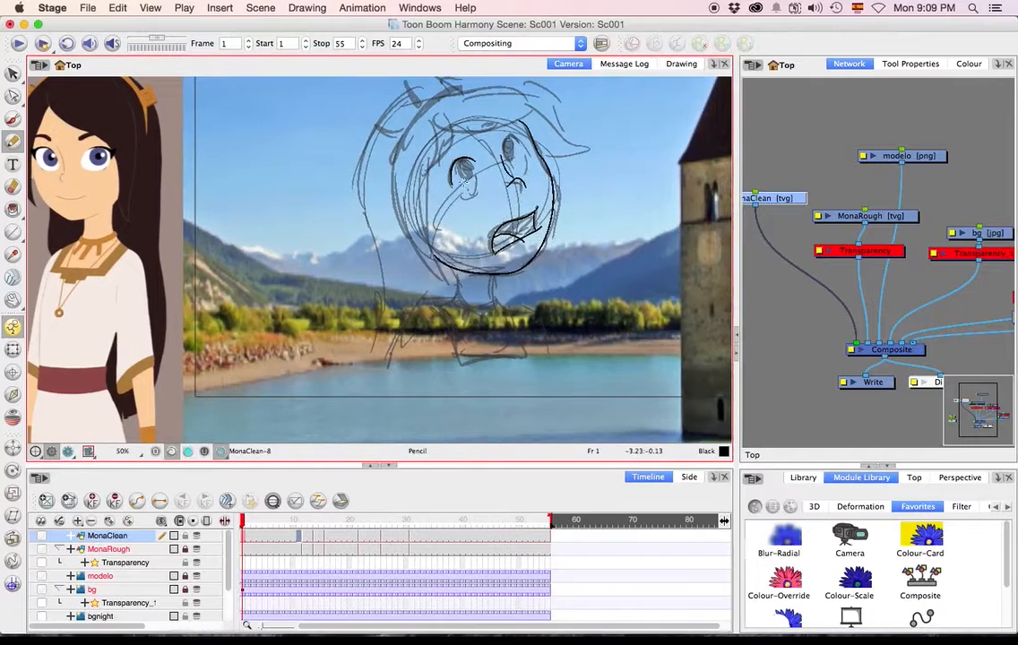
{"action": "left_click_drag", "start_coordinate": [449, 177], "coordinate": [471, 197]}
{"action": "left_click_drag", "start_coordinate": [510, 136], "coordinate": [529, 152]}
{"action": "key", "text": "super+z"}
{"action": "key", "text": "super+z"}
{"action": "left_click_drag", "start_coordinate": [503, 135], "coordinate": [516, 156]}
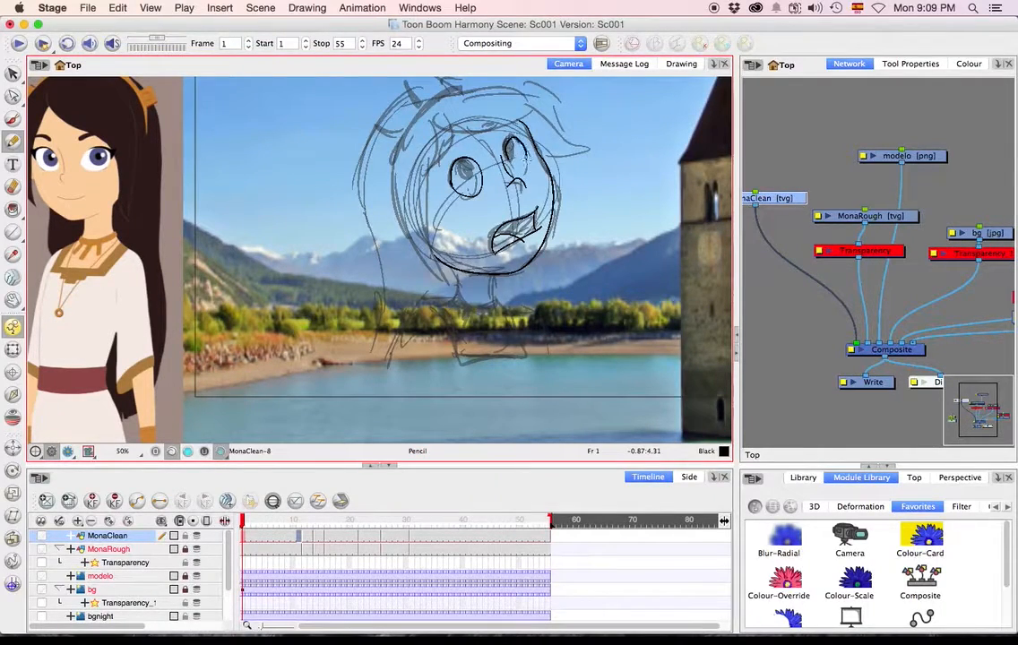
{"action": "key", "text": "super+z"}
{"action": "key", "text": "super+z"}
{"action": "left_click_drag", "start_coordinate": [451, 162], "coordinate": [441, 179]}
Draw the irises, pupils and highlights inside both eyes, redoing those of the eye nearest the face's edge.
{"action": "key", "text": "2"}
{"action": "key", "text": "2"}
{"action": "left_click_drag", "start_coordinate": [541, 135], "coordinate": [439, 285]}
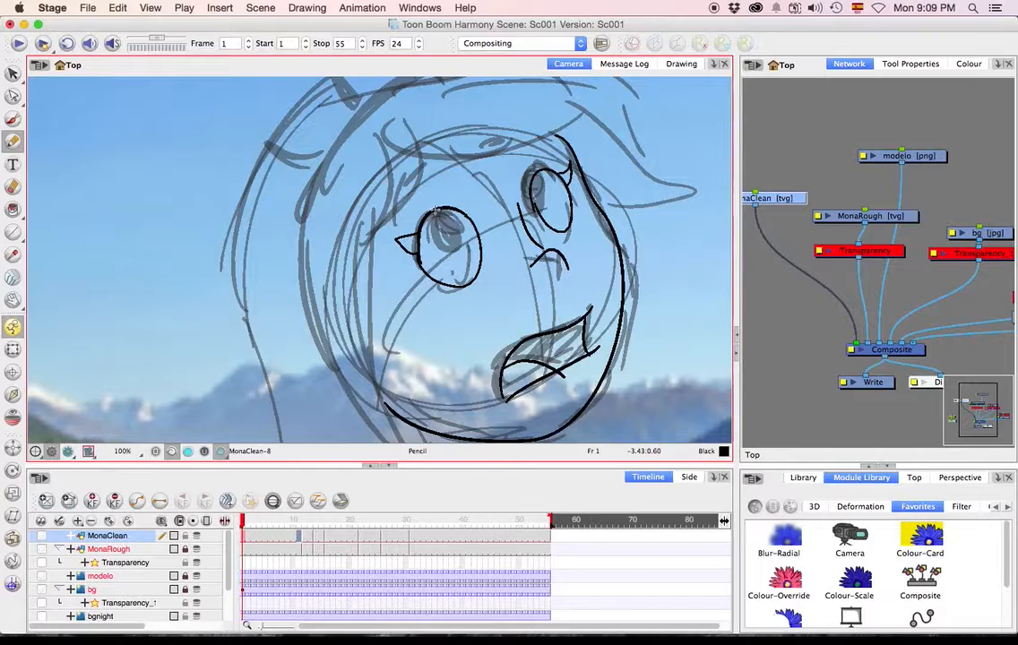
{"action": "mouse_move", "coordinate": [435, 211]}
{"action": "left_mouse_down"}
{"action": "mouse_move", "coordinate": [430, 225]}
{"action": "mouse_move", "coordinate": [447, 250]}
{"action": "mouse_move", "coordinate": [463, 214]}
{"action": "mouse_move", "coordinate": [442, 217]}
{"action": "mouse_move", "coordinate": [455, 236]}
{"action": "mouse_move", "coordinate": [444, 227]}
{"action": "mouse_move", "coordinate": [439, 239]}
{"action": "left_mouse_up"}
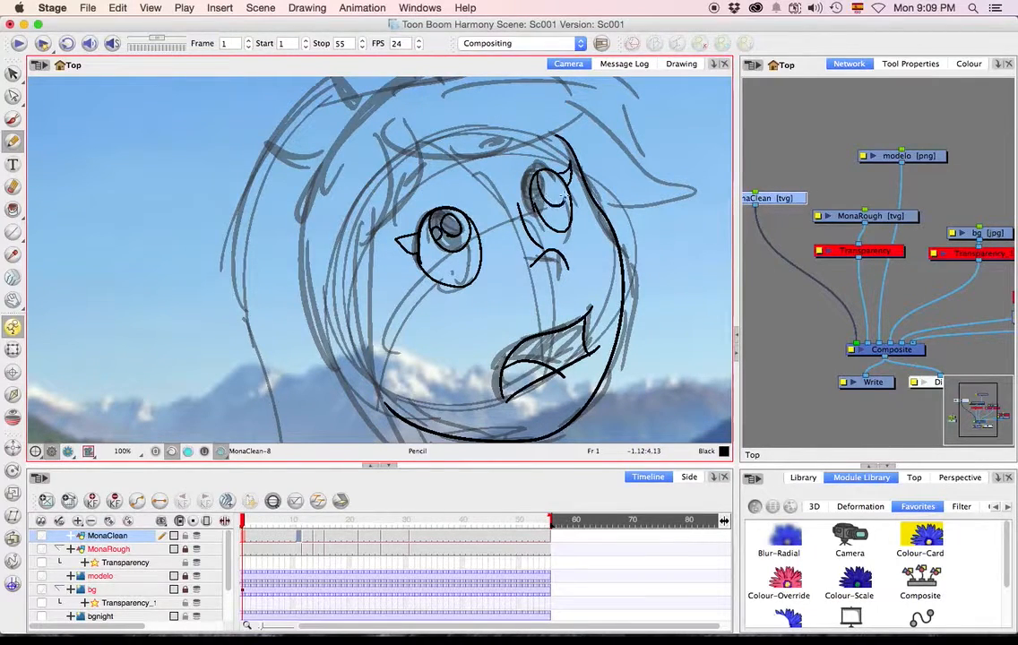
{"action": "key", "text": "super+z"}
{"action": "mouse_move", "coordinate": [551, 213]}
{"action": "left_mouse_down"}
{"action": "mouse_move", "coordinate": [532, 190]}
{"action": "mouse_move", "coordinate": [540, 193]}
{"action": "left_mouse_up"}
{"action": "key", "text": "super+z"}
{"action": "key", "text": "super+z"}
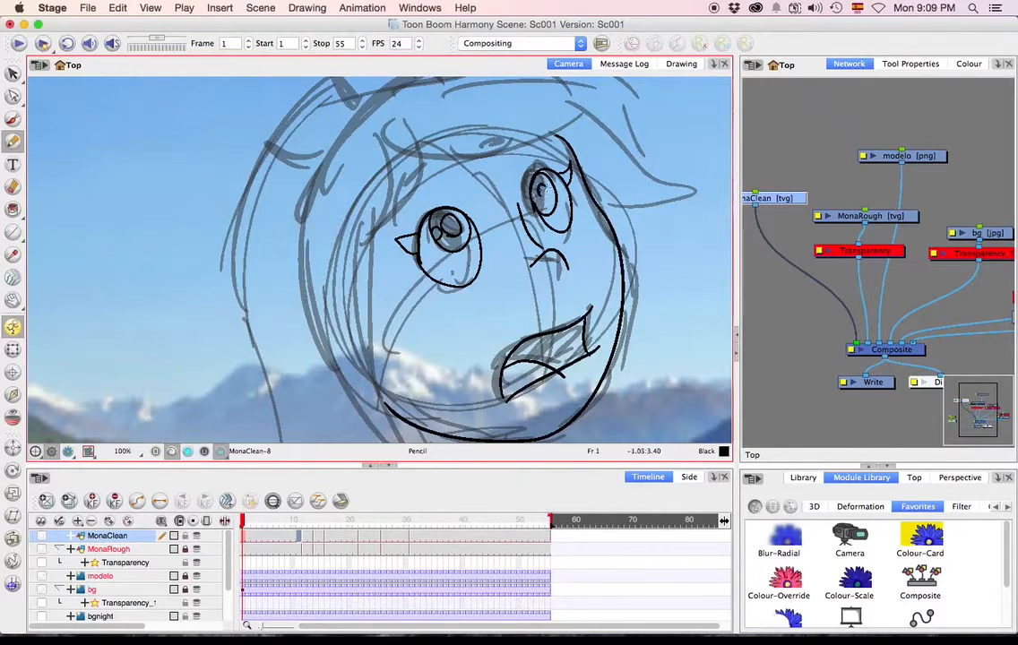
Draw the curved eyebrow above the larger eye.
{"action": "left_click_drag", "start_coordinate": [516, 212], "coordinate": [575, 212]}
{"action": "left_click_drag", "start_coordinate": [509, 168], "coordinate": [469, 198]}
{"action": "mouse_move", "coordinate": [556, 173]}
{"action": "left_mouse_down"}
{"action": "mouse_move", "coordinate": [607, 142]}
{"action": "mouse_move", "coordinate": [592, 151]}
{"action": "left_mouse_up"}
Trace the front hair lock along the side of the face, tapering to a point below the jaw.
{"action": "scroll", "coordinate": [538, 227], "scroll_direction": "down", "scroll_amount": 1}
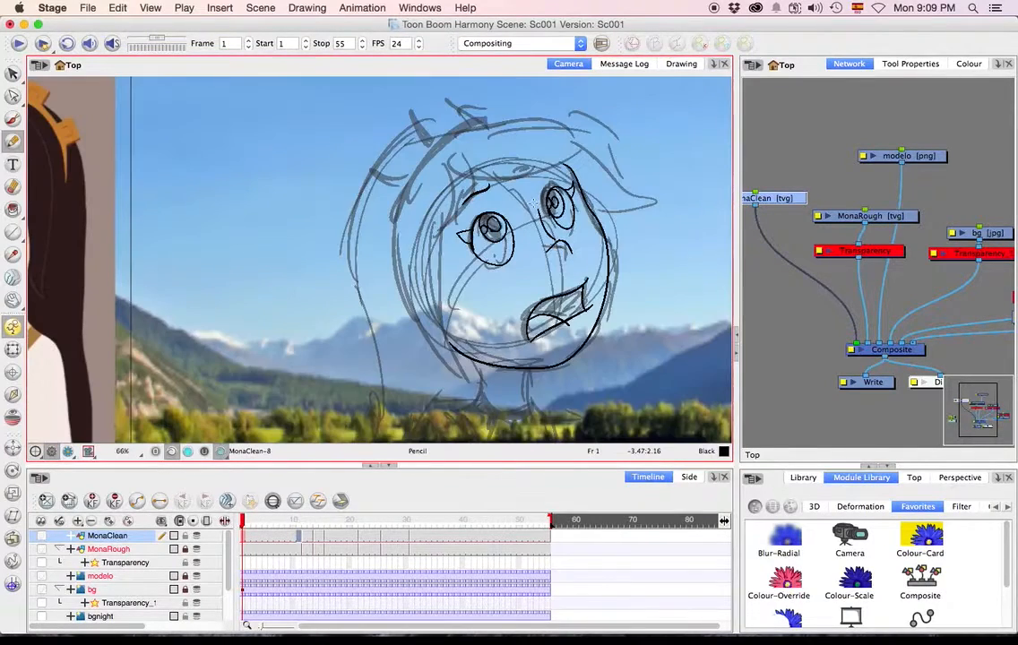
{"action": "scroll", "coordinate": [482, 117], "scroll_direction": "down", "scroll_amount": 1}
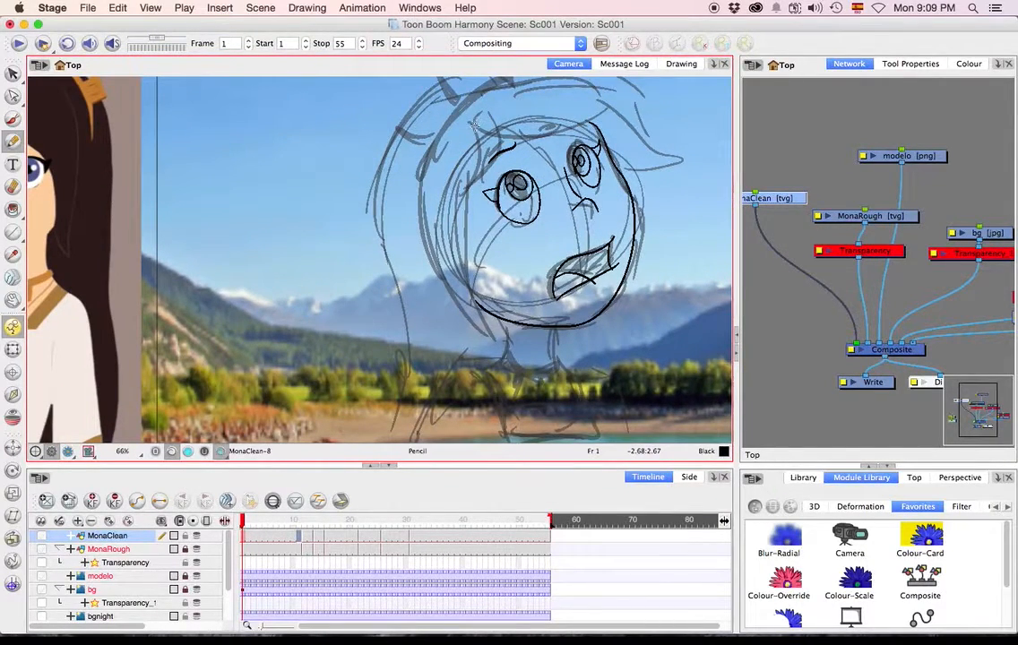
{"action": "mouse_move", "coordinate": [477, 125]}
{"action": "left_mouse_down"}
{"action": "mouse_move", "coordinate": [465, 235]}
{"action": "mouse_move", "coordinate": [472, 296]}
{"action": "mouse_move", "coordinate": [490, 336]}
{"action": "left_mouse_up"}
{"action": "left_click_drag", "start_coordinate": [497, 134], "coordinate": [487, 336]}
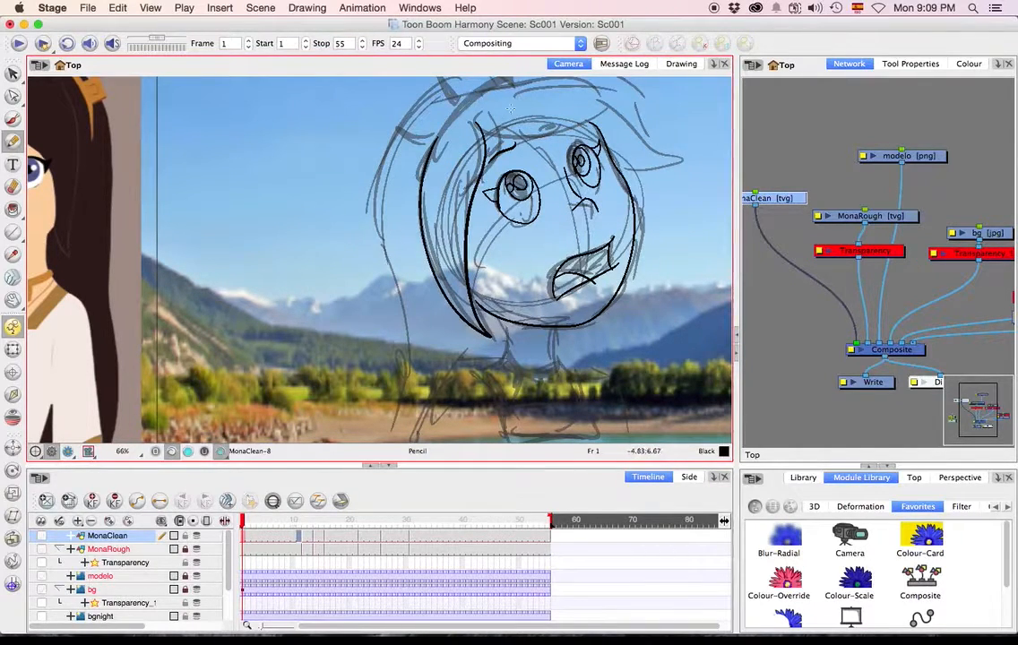
{"action": "key", "text": "space"}
{"action": "left_click_drag", "start_coordinate": [506, 271], "coordinate": [488, 306]}
{"action": "key", "text": "q"}
{"action": "left_click", "coordinate": [459, 339]}
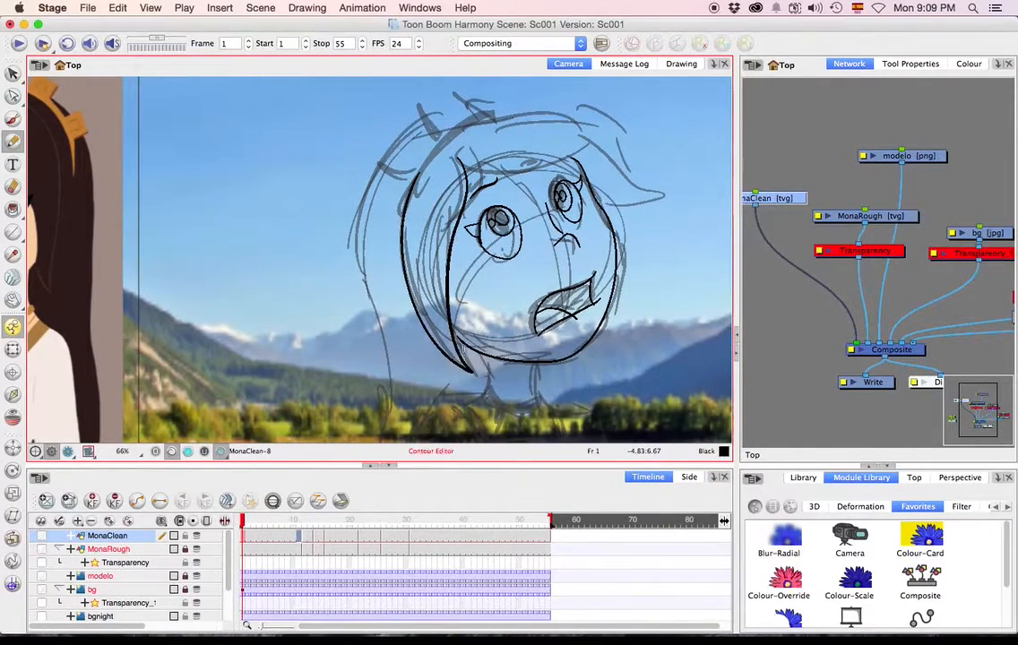
{"action": "mouse_move", "coordinate": [459, 341]}
{"action": "left_mouse_down"}
{"action": "mouse_move", "coordinate": [452, 334]}
{"action": "mouse_move", "coordinate": [467, 355]}
{"action": "left_mouse_up"}
{"action": "key", "text": "space"}
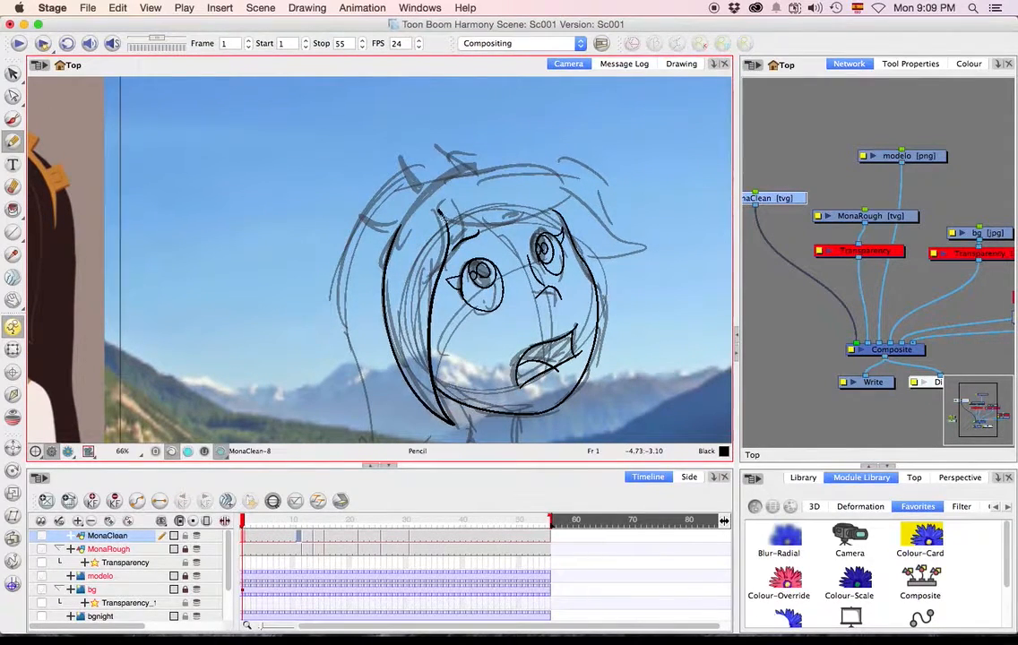
Draw the fringe's lower edge across the forehead and the upper hair contour ending in a pointed flick beyond the face.
{"action": "mouse_move", "coordinate": [439, 215]}
{"action": "left_mouse_down"}
{"action": "mouse_move", "coordinate": [468, 231]}
{"action": "mouse_move", "coordinate": [519, 206]}
{"action": "mouse_move", "coordinate": [584, 208]}
{"action": "left_mouse_up"}
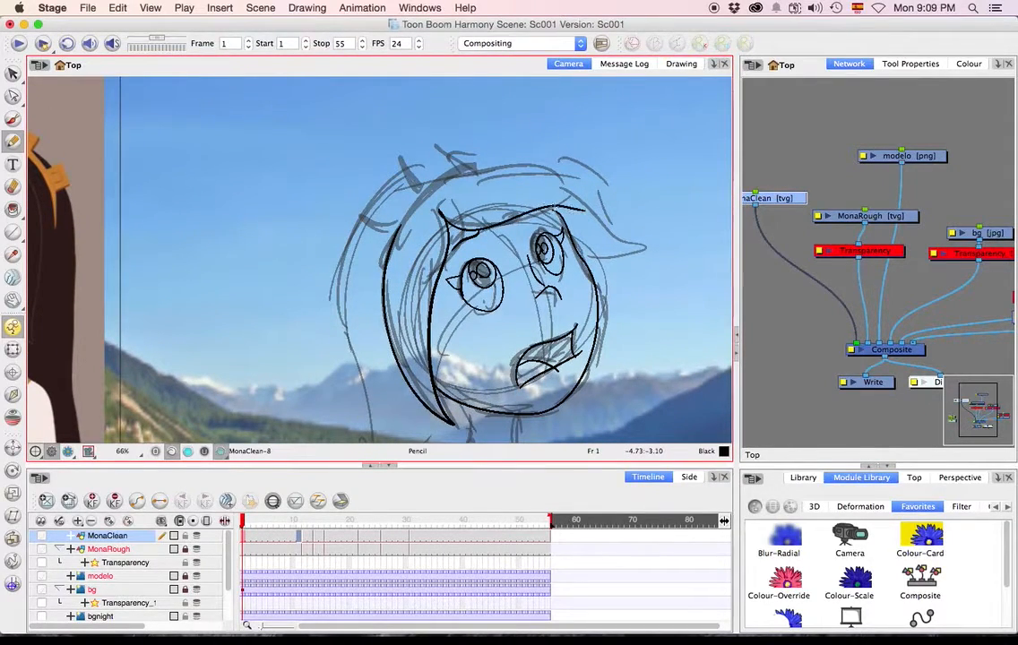
{"action": "mouse_move", "coordinate": [394, 165]}
{"action": "left_mouse_down"}
{"action": "mouse_move", "coordinate": [479, 143]}
{"action": "mouse_move", "coordinate": [651, 242]}
{"action": "left_mouse_up"}
{"action": "key", "text": "space"}
{"action": "left_click_drag", "start_coordinate": [435, 362], "coordinate": [461, 364]}
{"action": "key", "text": "q"}
{"action": "left_click", "coordinate": [580, 214]}
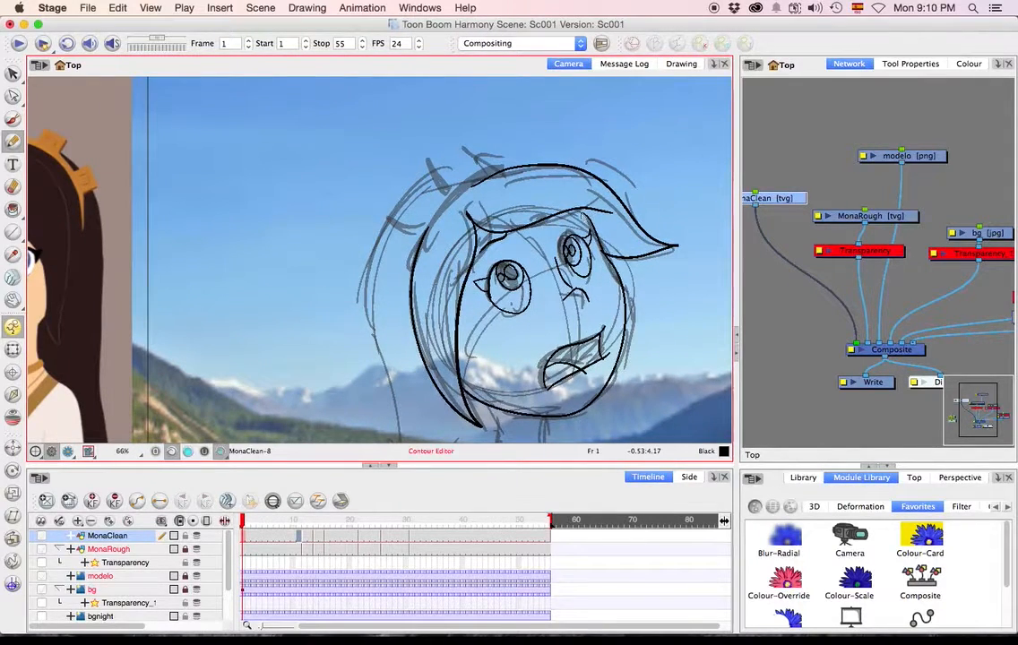
{"action": "key", "text": "alt+x"}
{"action": "key", "text": "space"}
{"action": "left_click_drag", "start_coordinate": [440, 243], "coordinate": [478, 248]}
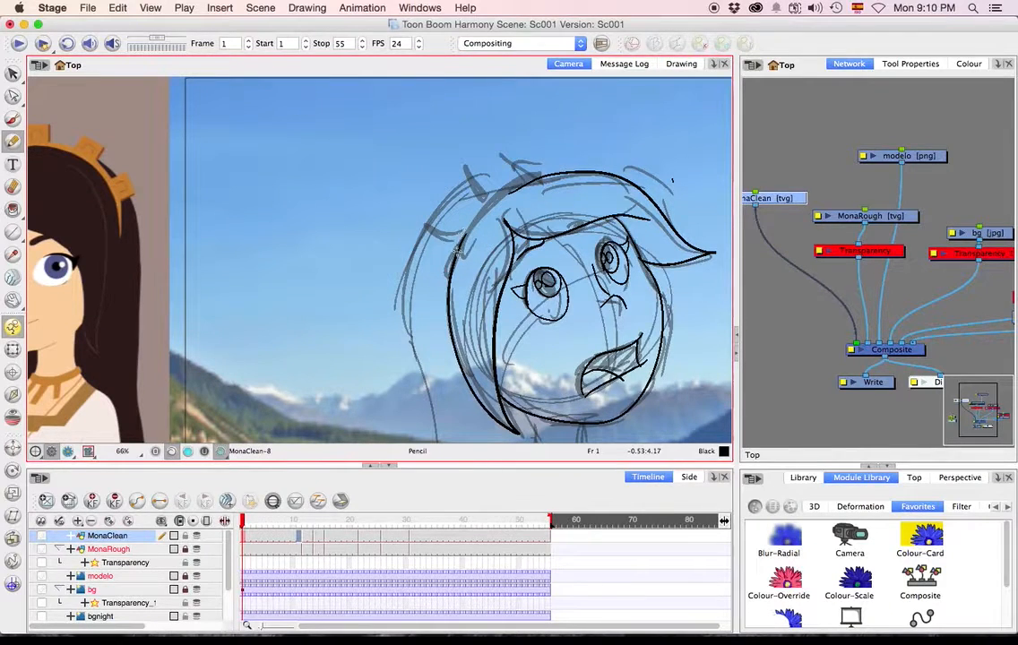
Draw the toothed headband over the hair and the long back hair contour falling past the shoulder.
{"action": "left_click_drag", "start_coordinate": [458, 246], "coordinate": [539, 177]}
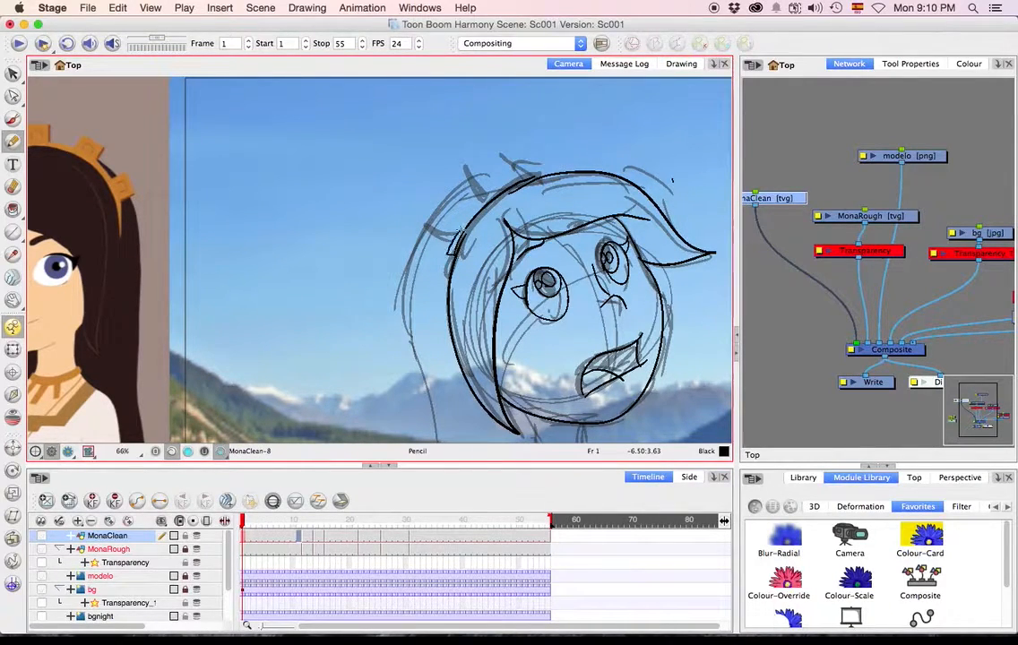
{"action": "mouse_move", "coordinate": [480, 192]}
{"action": "left_mouse_down"}
{"action": "mouse_move", "coordinate": [495, 175]}
{"action": "mouse_move", "coordinate": [547, 154]}
{"action": "mouse_move", "coordinate": [593, 150]}
{"action": "mouse_move", "coordinate": [595, 170]}
{"action": "mouse_move", "coordinate": [691, 129]}
{"action": "left_mouse_up"}
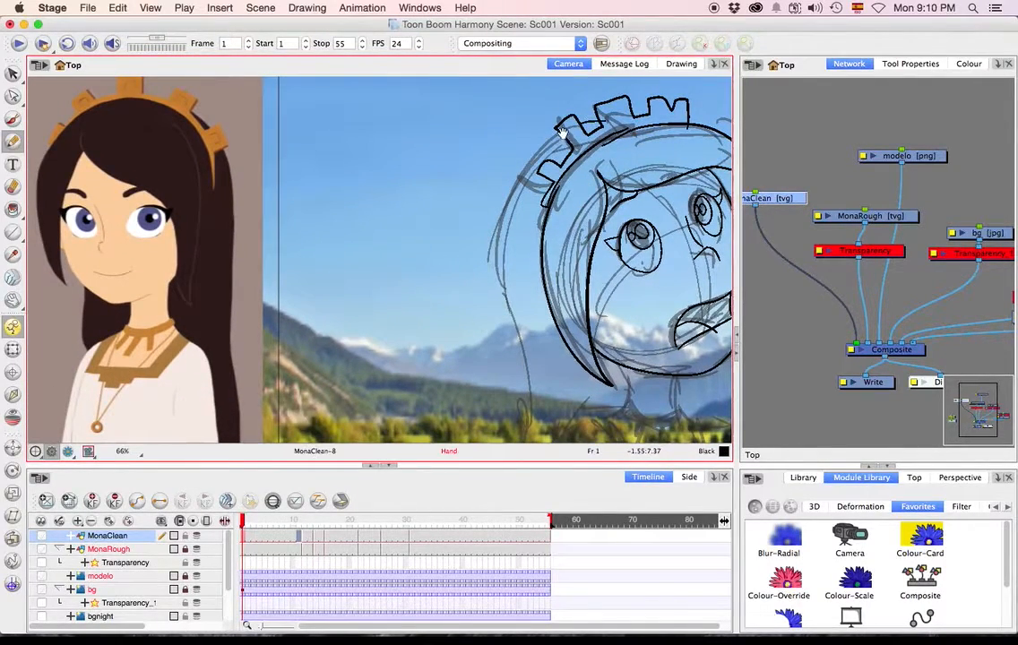
{"action": "mouse_move", "coordinate": [531, 169]}
{"action": "left_mouse_down"}
{"action": "mouse_move", "coordinate": [506, 246]}
{"action": "mouse_move", "coordinate": [520, 354]}
{"action": "mouse_move", "coordinate": [535, 194]}
{"action": "mouse_move", "coordinate": [490, 316]}
{"action": "mouse_move", "coordinate": [505, 412]}
{"action": "left_mouse_up"}
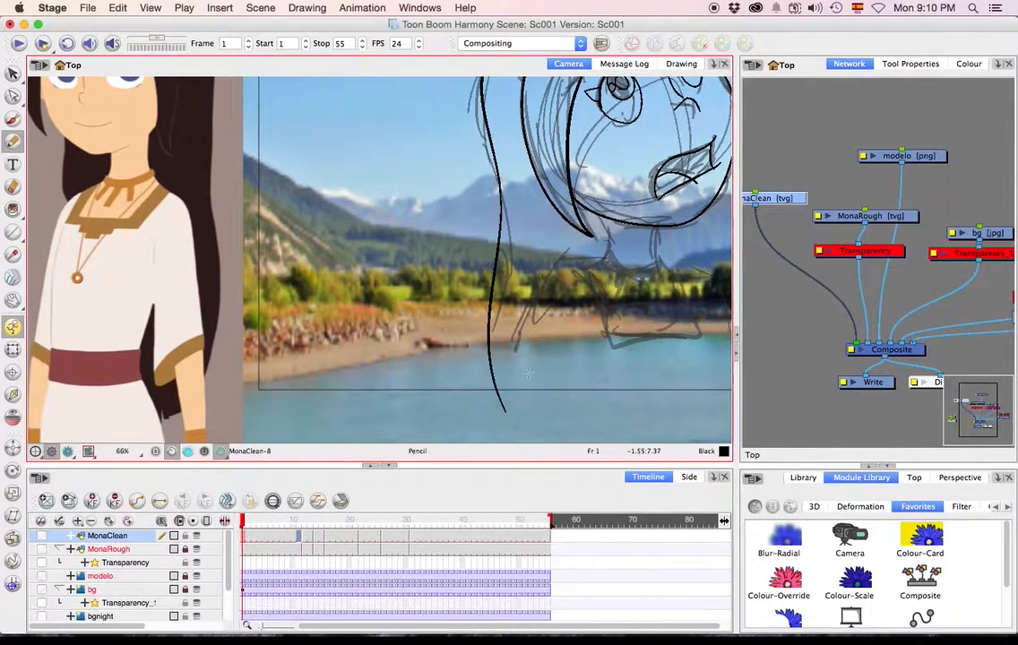
{"action": "left_click_drag", "start_coordinate": [572, 293], "coordinate": [482, 315]}
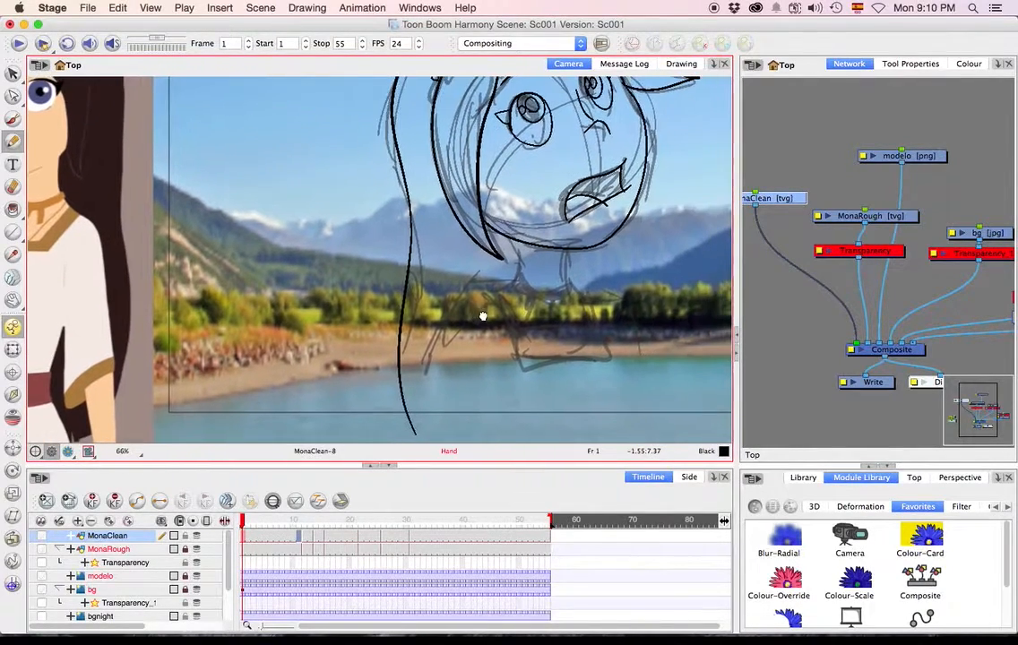
Draw the neck with its beaded necklace and extend both shoulder outlines down into the outer arm lines.
{"action": "left_click_drag", "start_coordinate": [516, 241], "coordinate": [512, 283]}
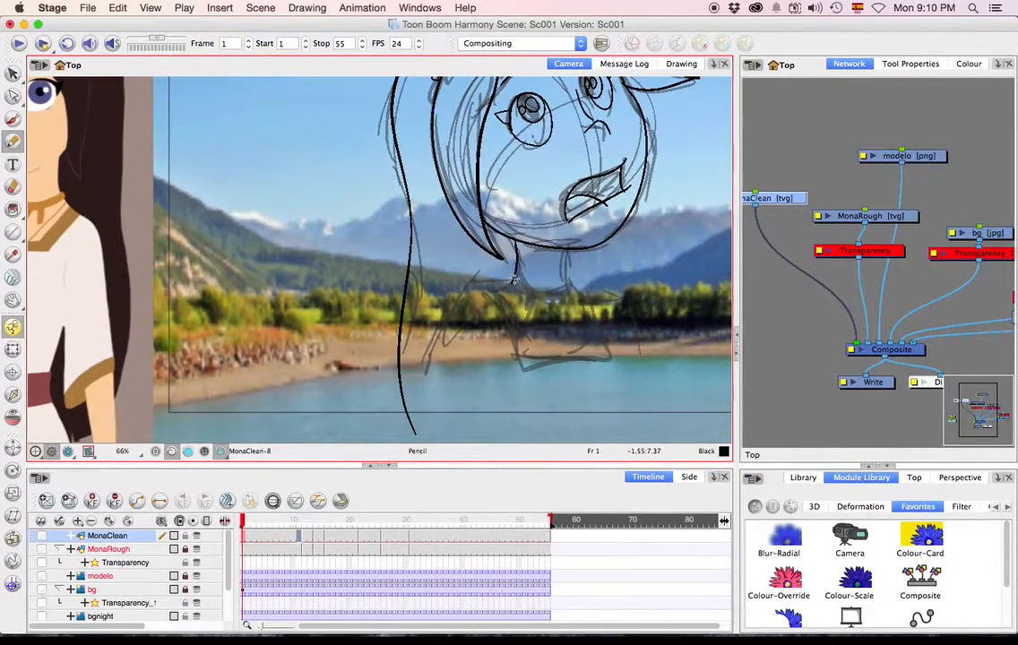
{"action": "mouse_move", "coordinate": [566, 247]}
{"action": "left_mouse_down"}
{"action": "mouse_move", "coordinate": [569, 291]}
{"action": "mouse_move", "coordinate": [571, 283]}
{"action": "left_mouse_up"}
{"action": "key", "text": "super+z"}
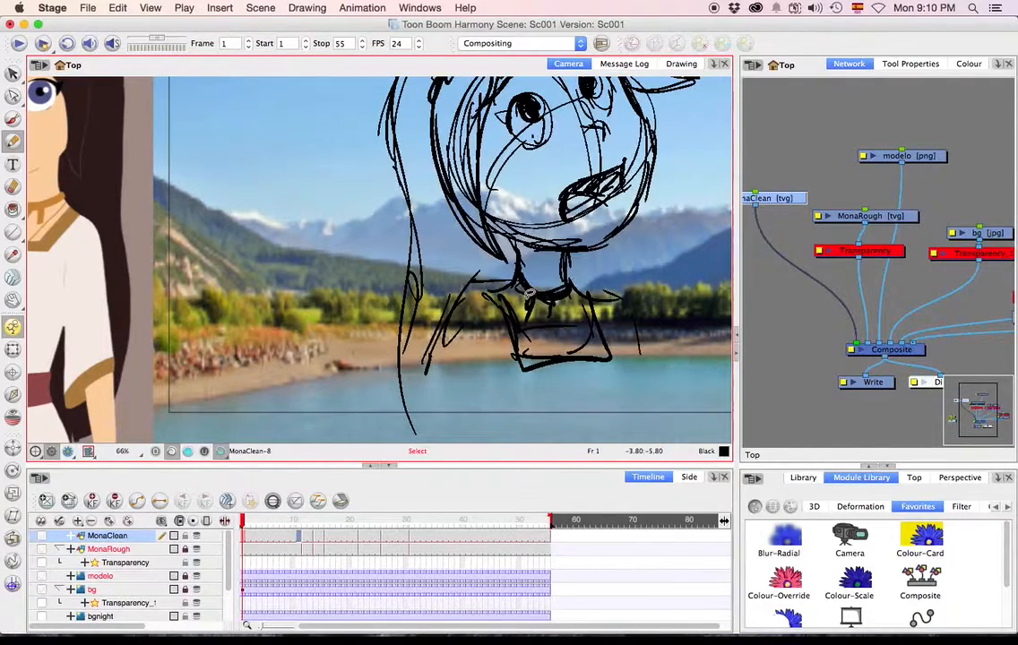
{"action": "mouse_move", "coordinate": [517, 283]}
{"action": "left_mouse_down"}
{"action": "mouse_move", "coordinate": [563, 274]}
{"action": "mouse_move", "coordinate": [569, 284]}
{"action": "mouse_move", "coordinate": [530, 297]}
{"action": "mouse_move", "coordinate": [548, 304]}
{"action": "mouse_move", "coordinate": [565, 294]}
{"action": "mouse_move", "coordinate": [468, 298]}
{"action": "mouse_move", "coordinate": [419, 429]}
{"action": "left_mouse_up"}
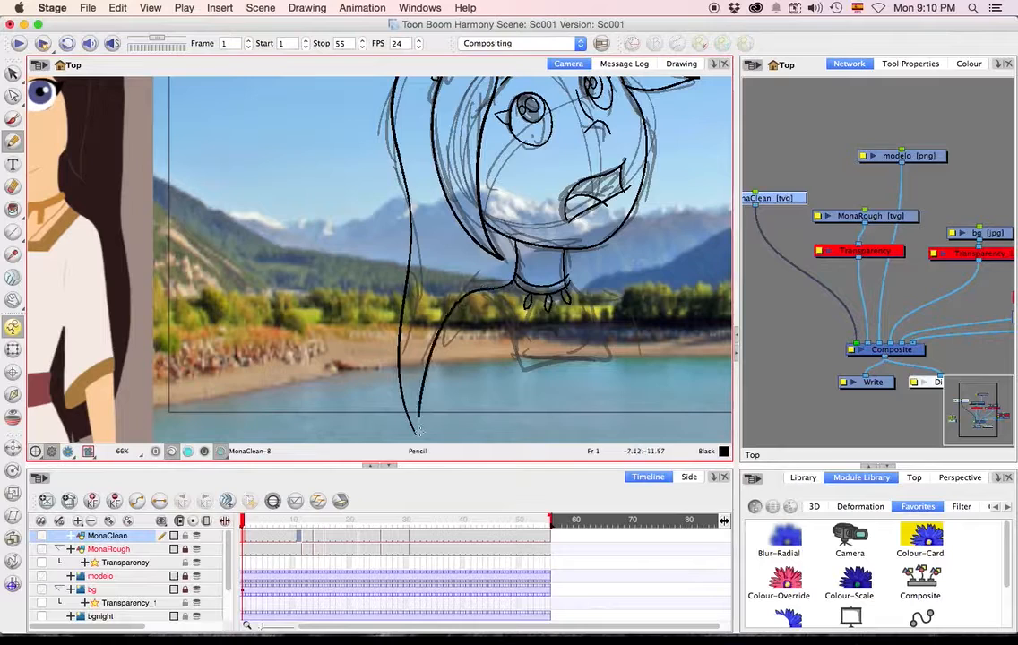
{"action": "mouse_move", "coordinate": [474, 400]}
{"action": "left_mouse_down"}
{"action": "mouse_move", "coordinate": [455, 315]}
{"action": "mouse_move", "coordinate": [371, 329]}
{"action": "left_mouse_up"}
{"action": "mouse_move", "coordinate": [432, 218]}
{"action": "left_mouse_down"}
{"action": "mouse_move", "coordinate": [484, 241]}
{"action": "mouse_move", "coordinate": [514, 377]}
{"action": "left_mouse_up"}
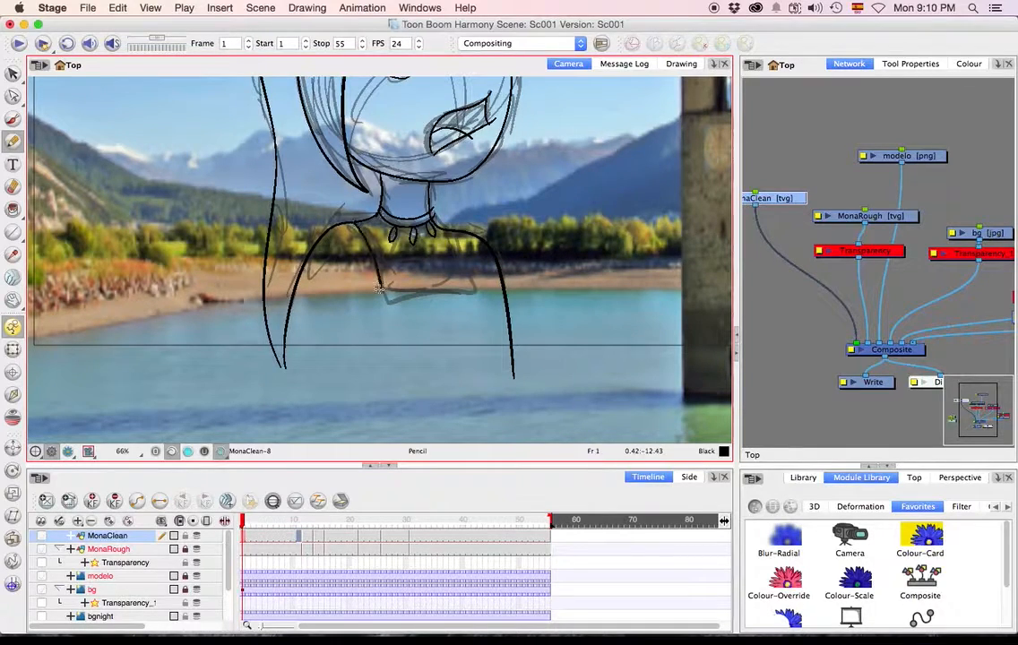
Draw the torso's square neckline with its inner border and the inner arm lines, closing the figure's base with a horizontal line.
{"action": "left_click_drag", "start_coordinate": [381, 288], "coordinate": [464, 289]}
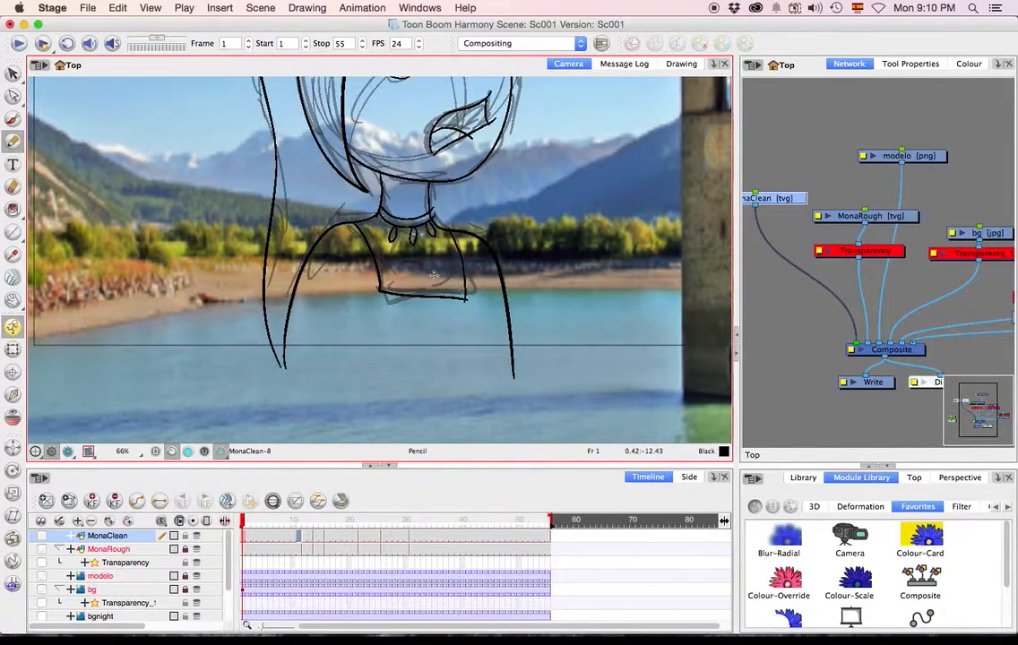
{"action": "mouse_move", "coordinate": [360, 222]}
{"action": "left_mouse_down"}
{"action": "mouse_move", "coordinate": [389, 283]}
{"action": "mouse_move", "coordinate": [456, 293]}
{"action": "mouse_move", "coordinate": [442, 226]}
{"action": "left_mouse_up"}
{"action": "left_click_drag", "start_coordinate": [349, 315], "coordinate": [338, 373]}
{"action": "left_click_drag", "start_coordinate": [485, 313], "coordinate": [481, 369]}
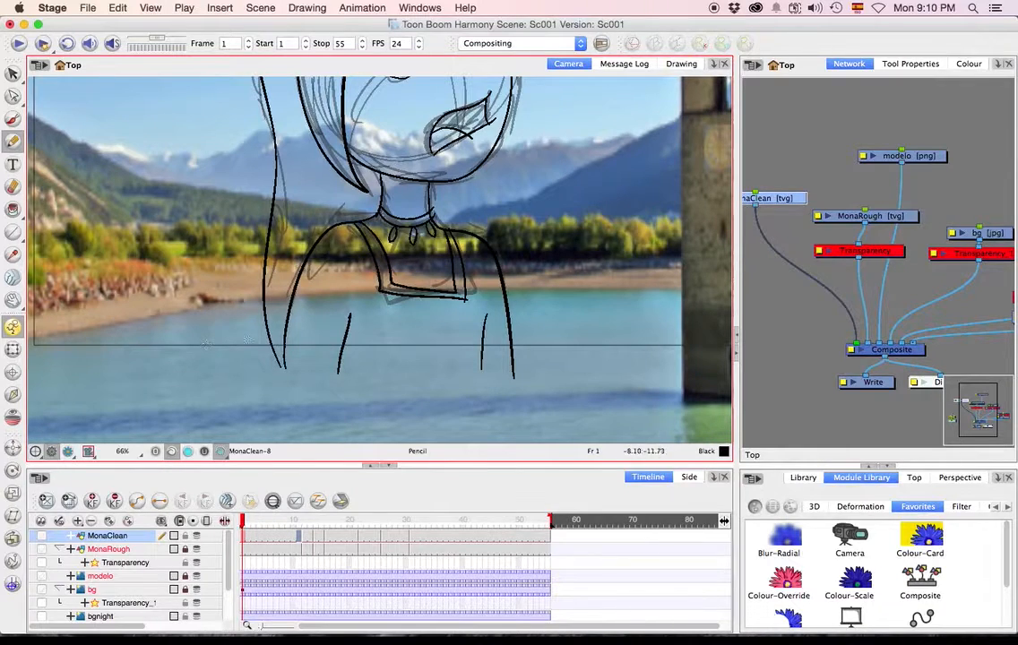
{"action": "key", "text": "1"}
{"action": "key", "text": "1"}
{"action": "key", "text": "2"}
{"action": "key", "text": "2"}
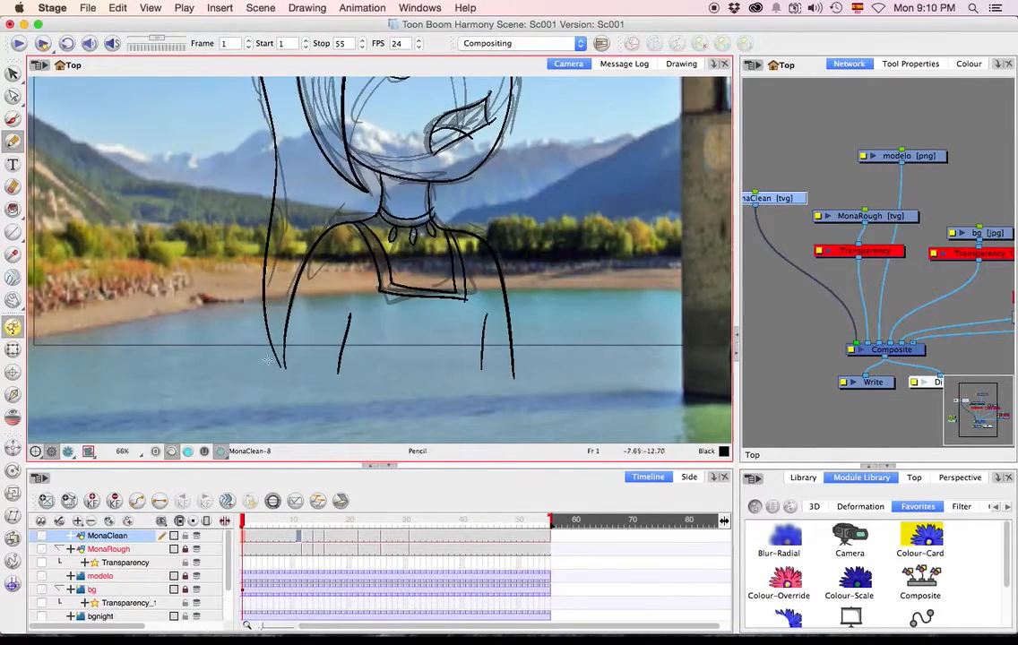
{"action": "left_click_drag", "start_coordinate": [267, 359], "coordinate": [575, 360]}
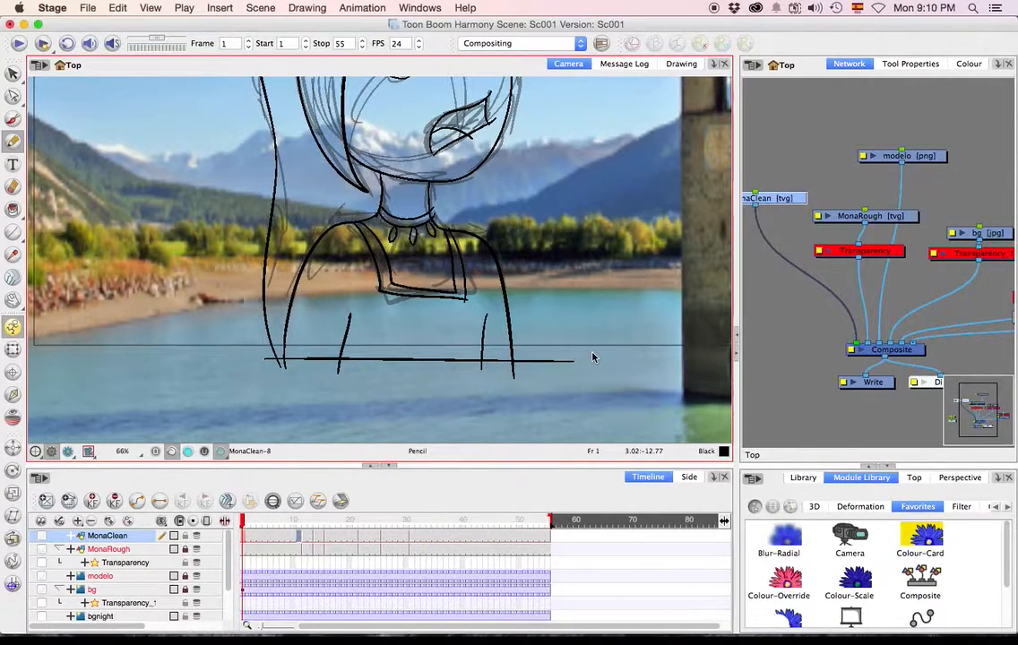
Hide the MonaRough layer to leave only the clean lines over the background.
{"action": "scroll", "coordinate": [527, 209], "scroll_direction": "down", "scroll_amount": 1}
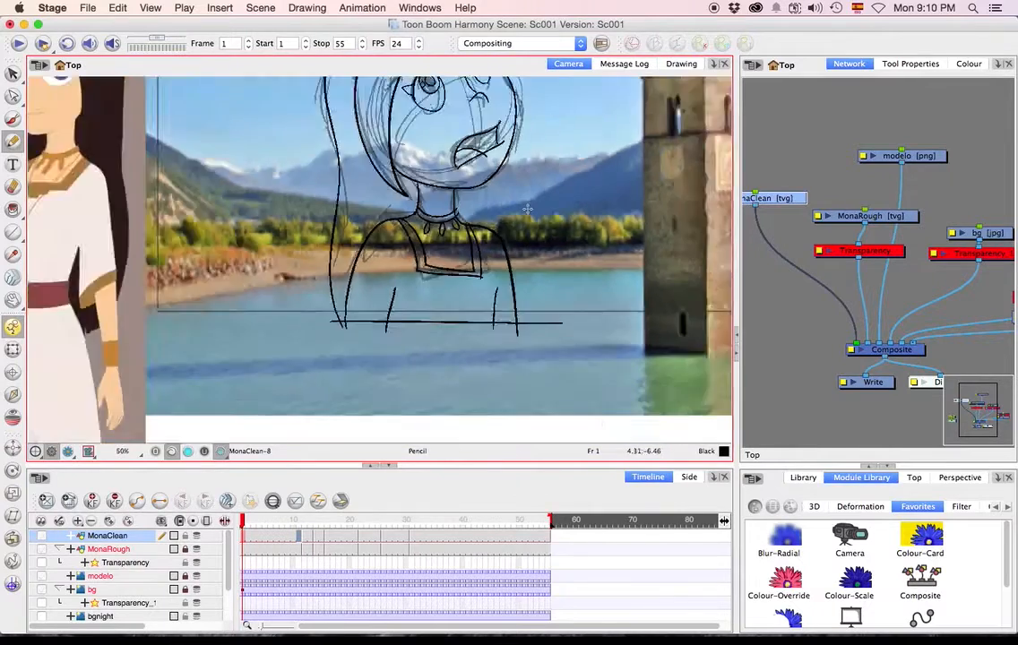
{"action": "scroll", "coordinate": [528, 209], "scroll_direction": "down", "scroll_amount": 1}
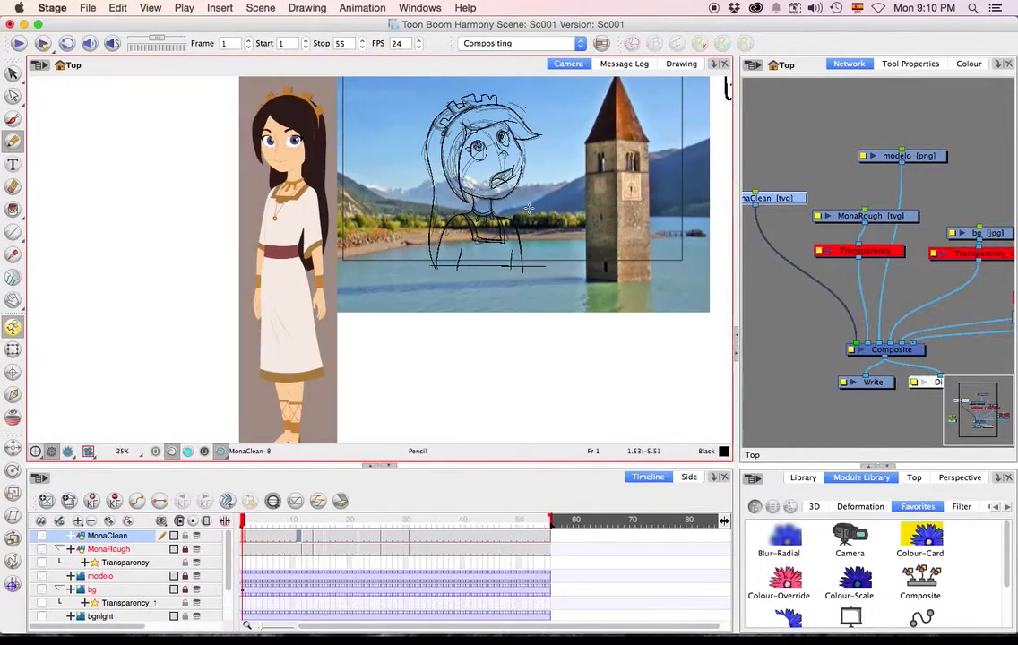
{"action": "left_click_drag", "start_coordinate": [531, 214], "coordinate": [403, 343]}
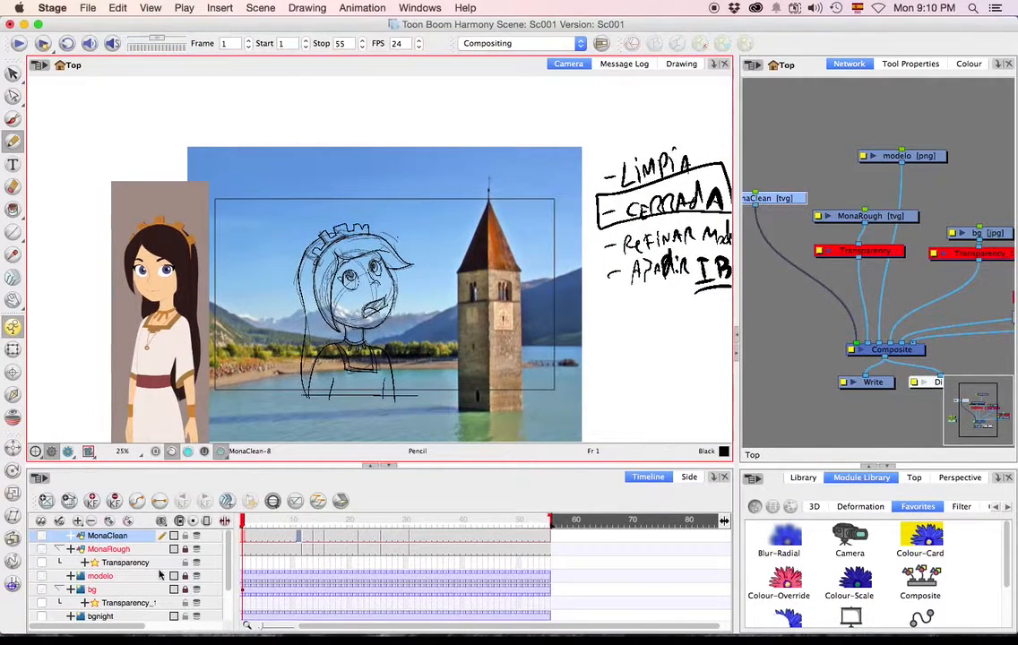
{"action": "left_click", "coordinate": [40, 549]}
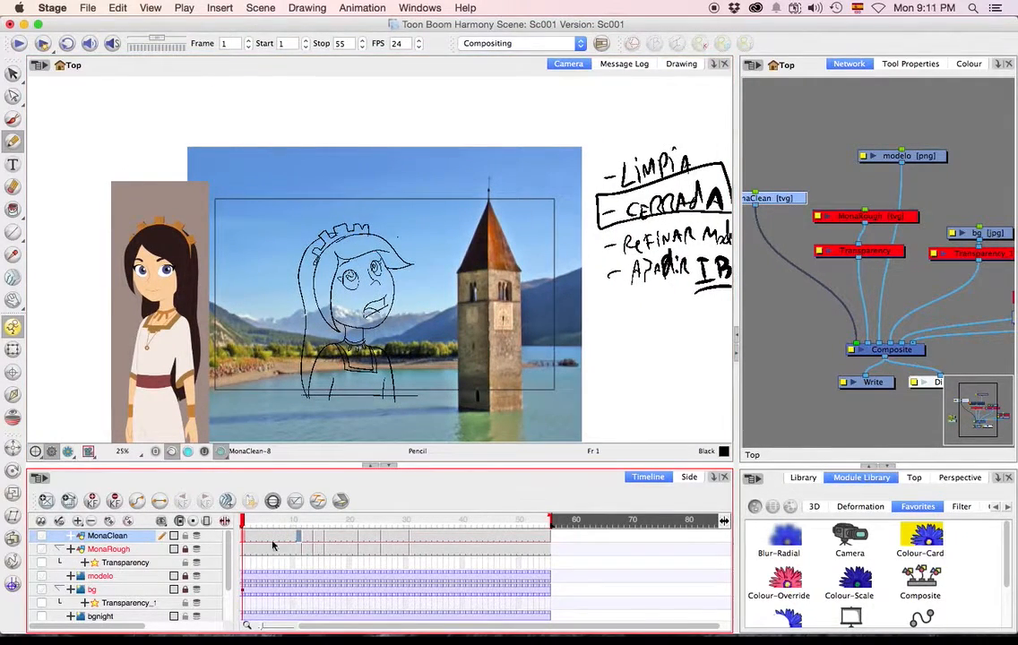
Play the cleaned animation several times to review its motion, returning to frame 1 after each playback.
{"action": "left_click", "coordinate": [17, 45]}
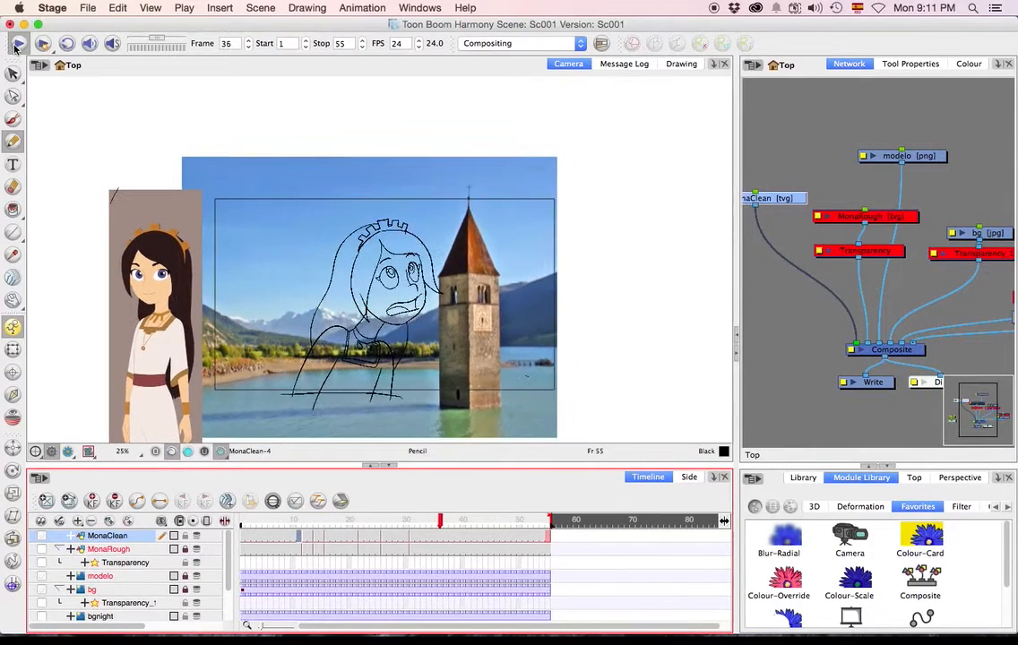
{"action": "mouse_move", "coordinate": [310, 526]}
{"action": "left_mouse_down"}
{"action": "mouse_move", "coordinate": [374, 529]}
{"action": "mouse_move", "coordinate": [203, 519]}
{"action": "left_mouse_up"}
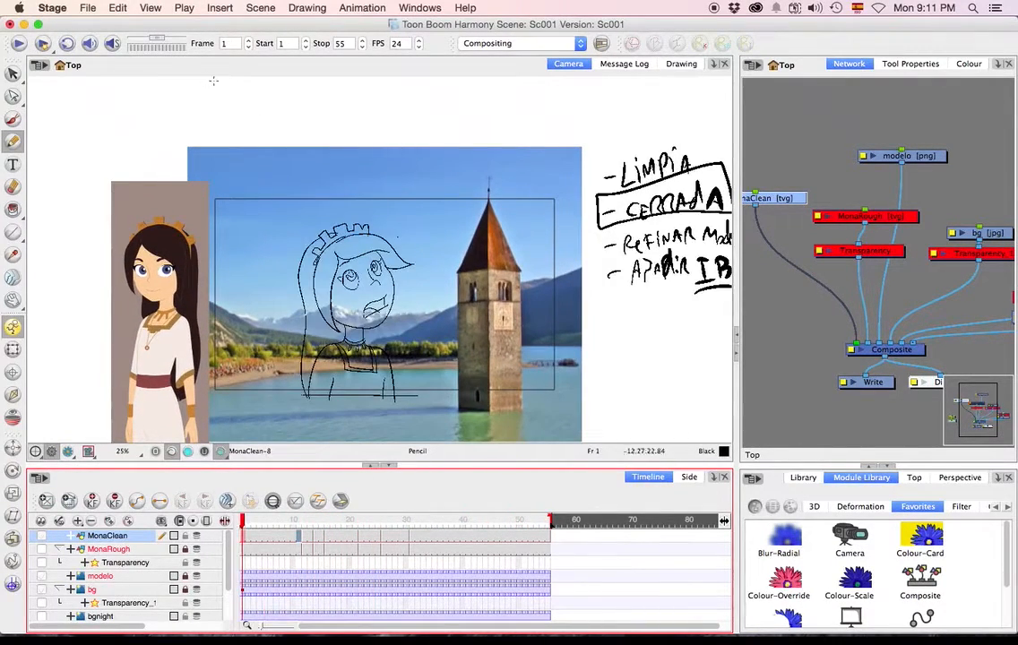
{"action": "left_click", "coordinate": [18, 43]}
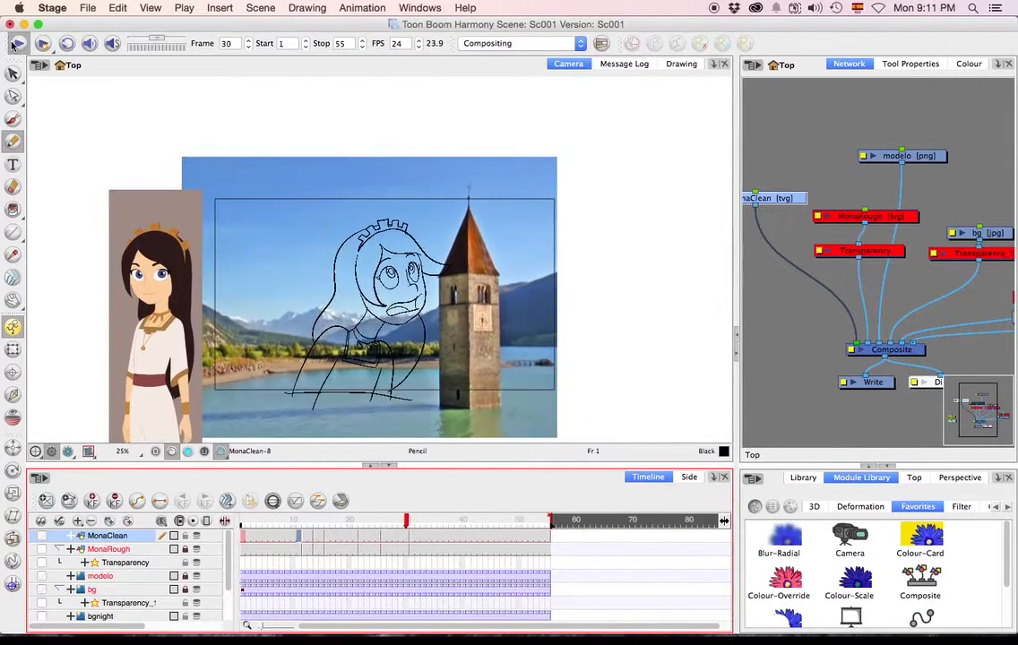
{"action": "left_click_drag", "start_coordinate": [364, 526], "coordinate": [119, 523]}
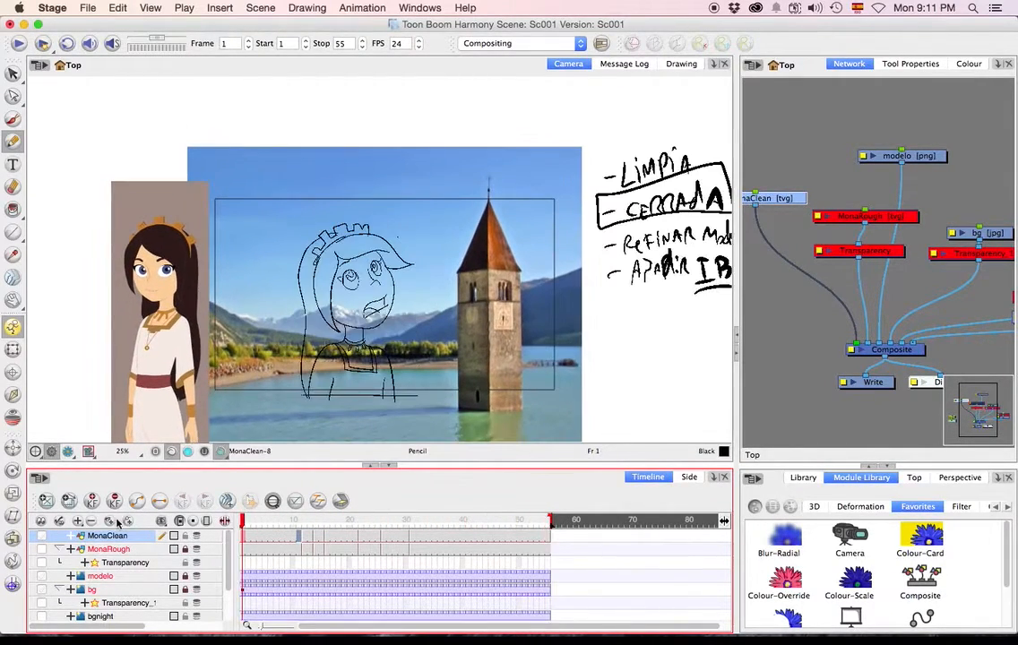
{"action": "left_click", "coordinate": [19, 43]}
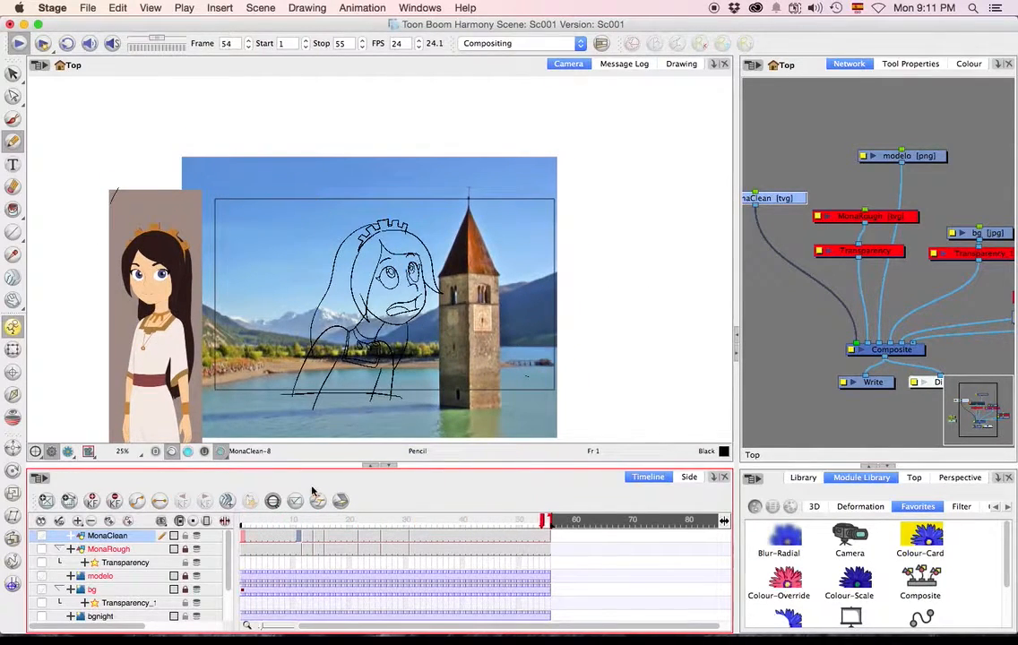
{"action": "left_click_drag", "start_coordinate": [301, 523], "coordinate": [232, 520]}
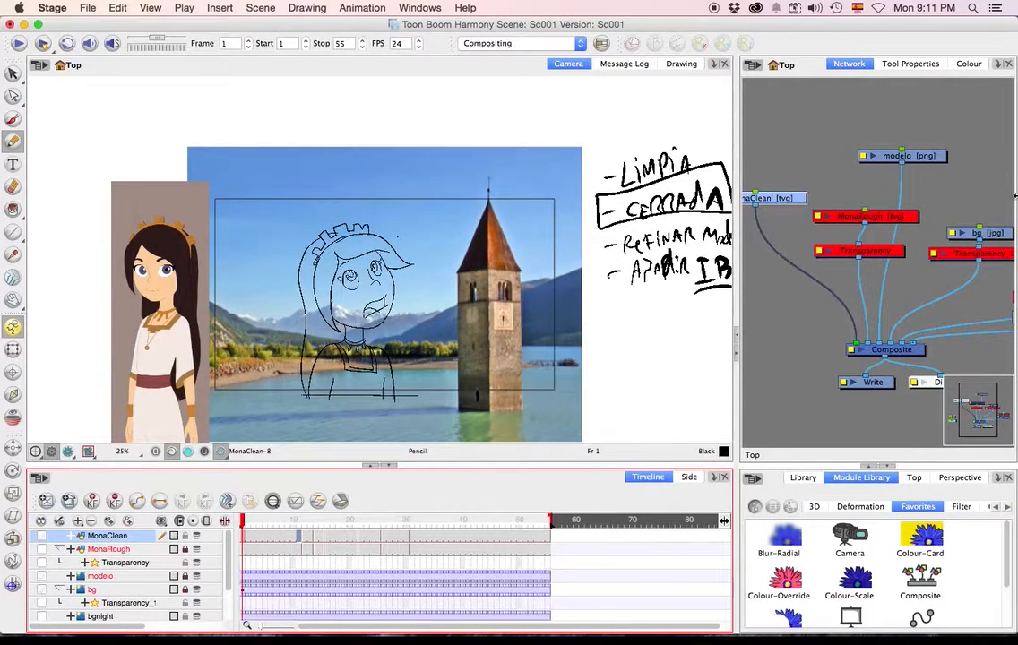
Show the scene's palette list and open the Link to External Palette dialog.
{"action": "left_click", "coordinate": [970, 65]}
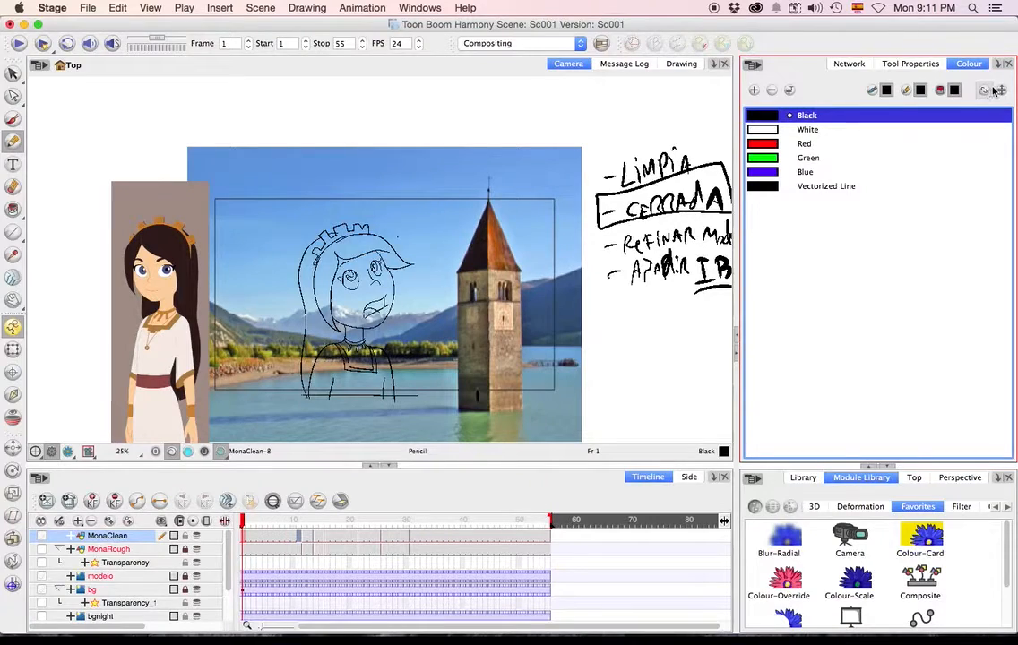
{"action": "left_click", "coordinate": [985, 90]}
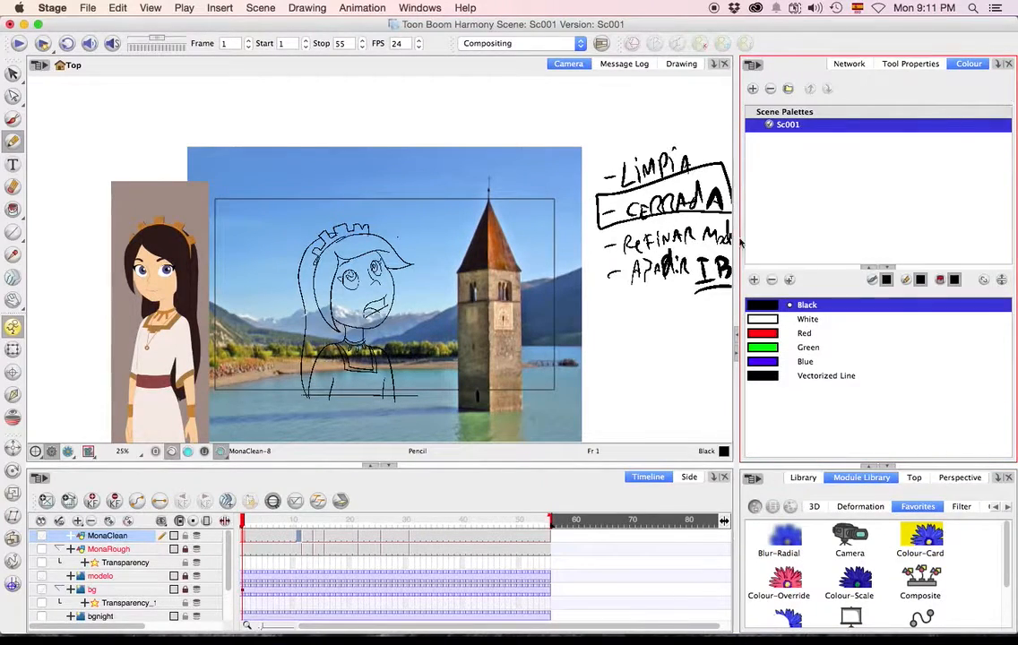
{"action": "right_click", "coordinate": [789, 169]}
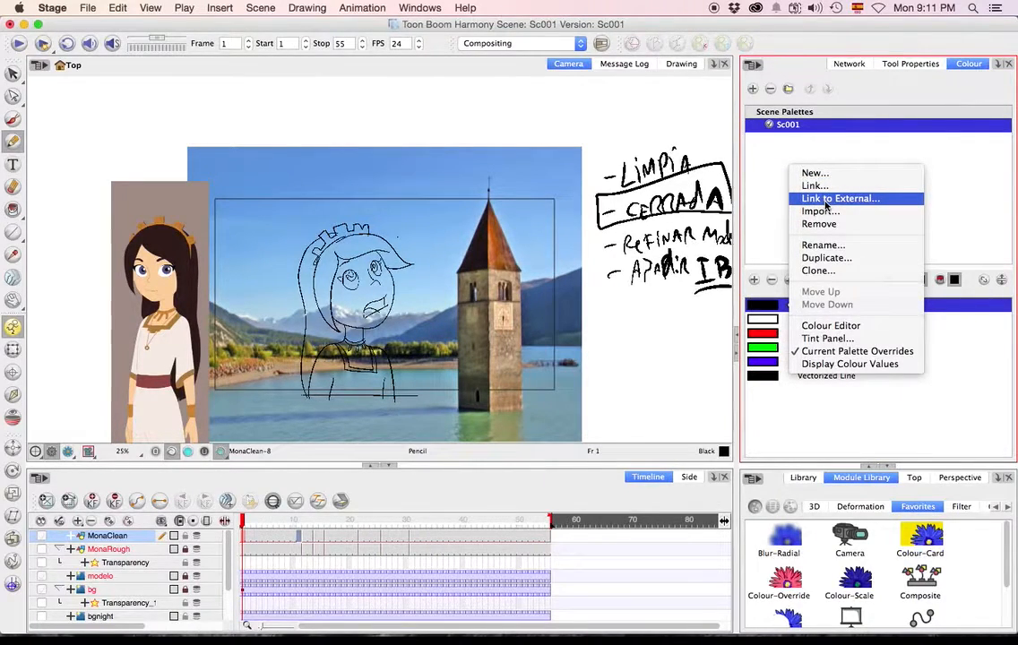
{"action": "left_click", "coordinate": [826, 199]}
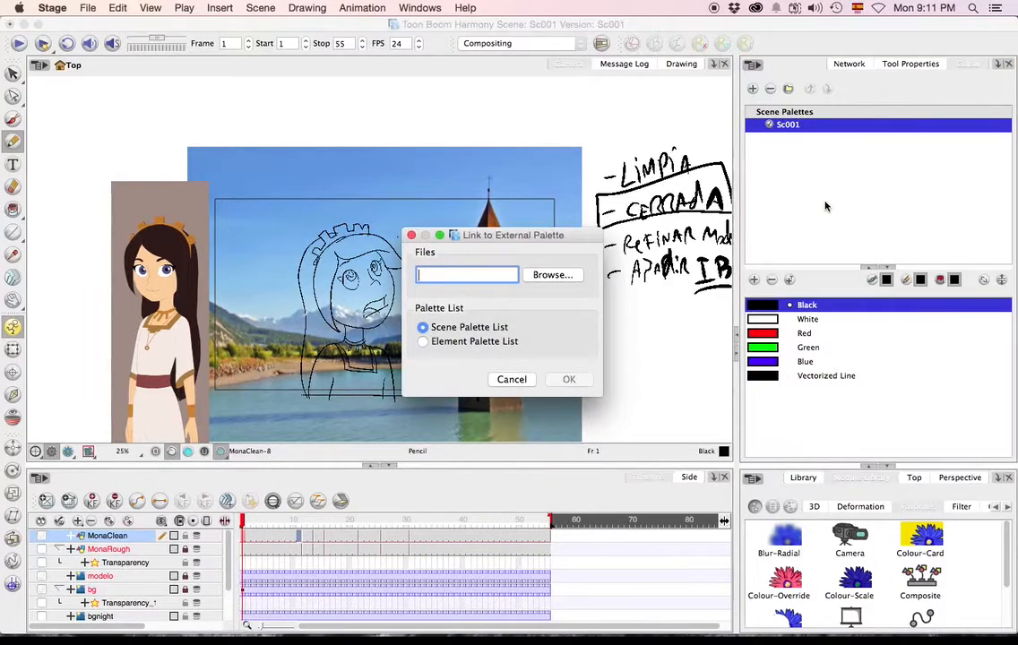
Choose Mona-Maestro.plt from the colortest project's palette-library folder, inside Proyecto in Documents, as the external palette file.
{"action": "left_click", "coordinate": [551, 275]}
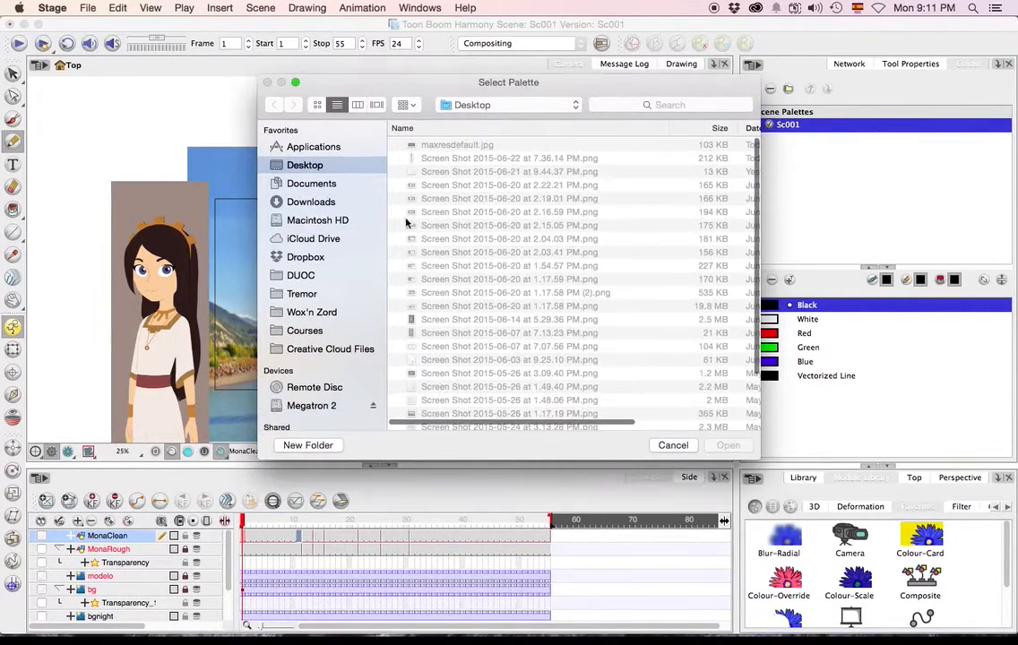
{"action": "left_click", "coordinate": [309, 184]}
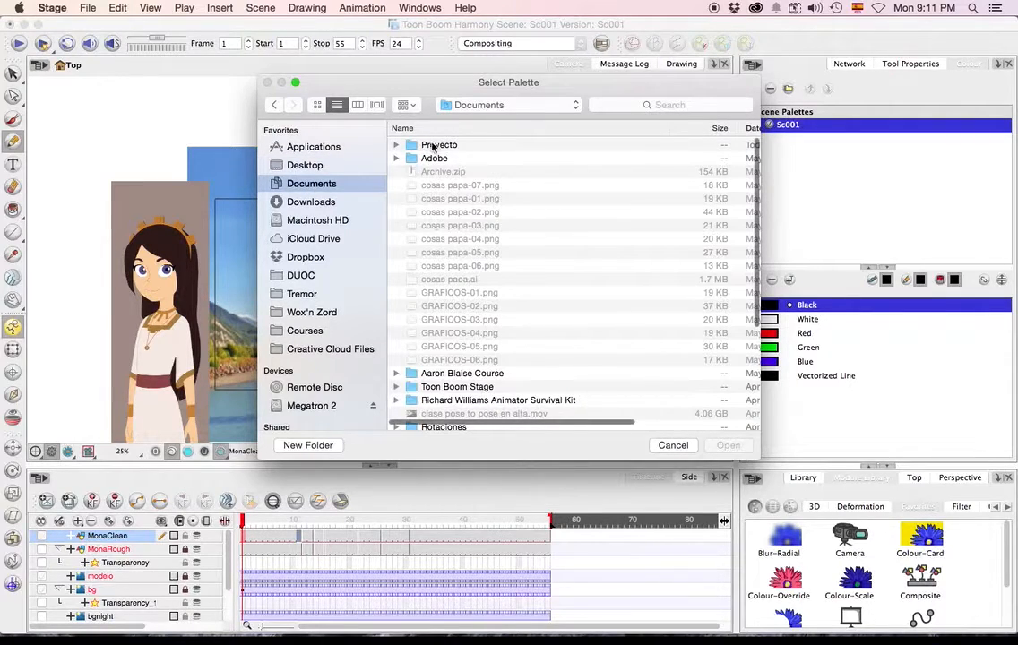
{"action": "double_click", "coordinate": [430, 145]}
{"action": "left_click", "coordinate": [439, 146]}
{"action": "double_click", "coordinate": [440, 148]}
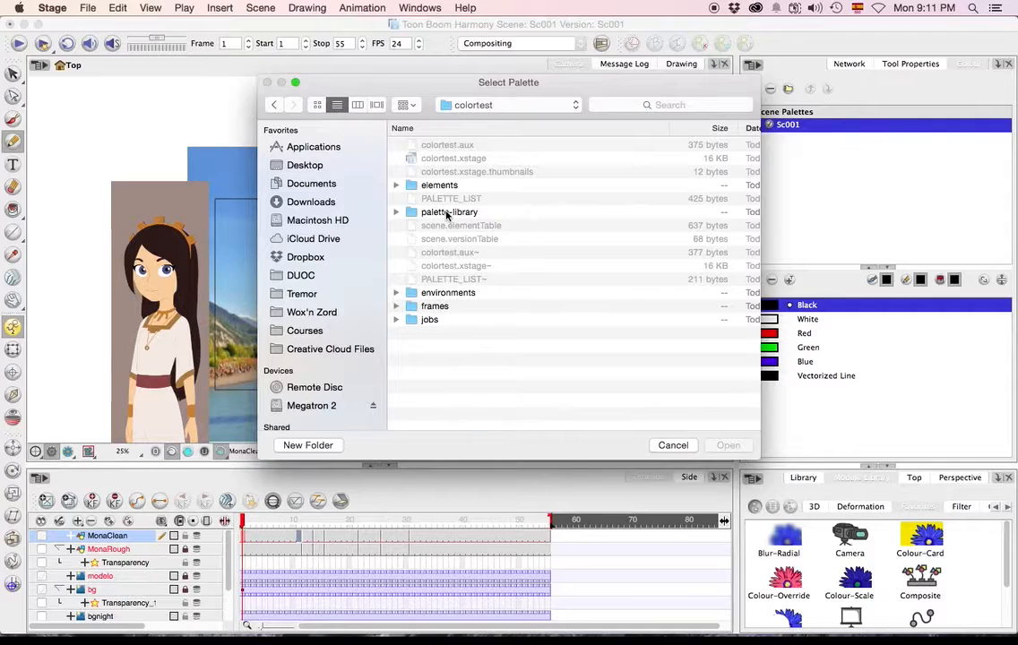
{"action": "left_click", "coordinate": [446, 213]}
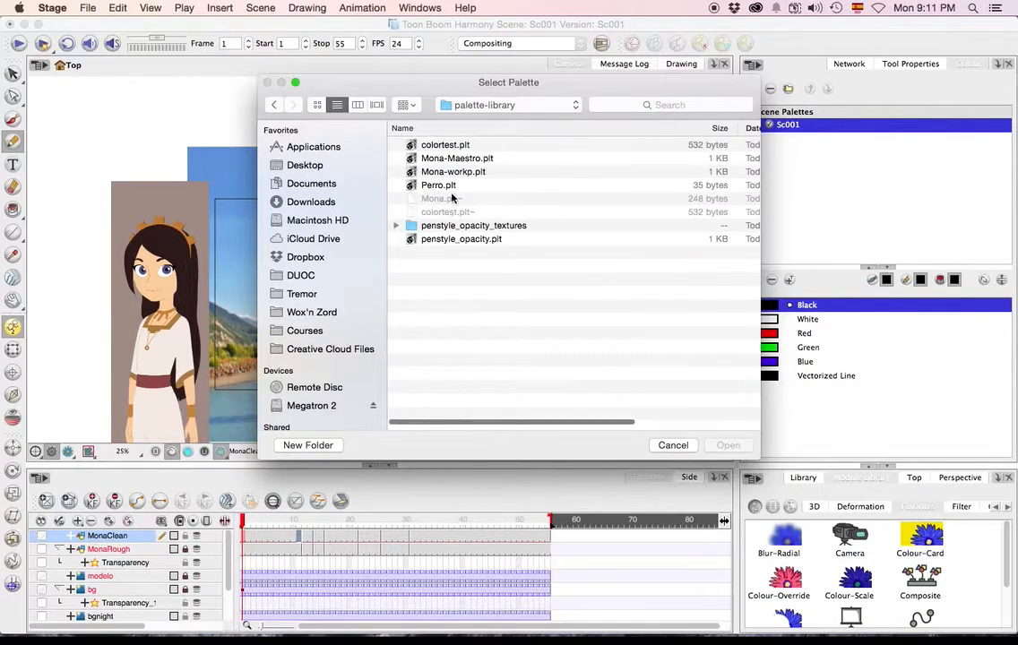
{"action": "left_click", "coordinate": [455, 173]}
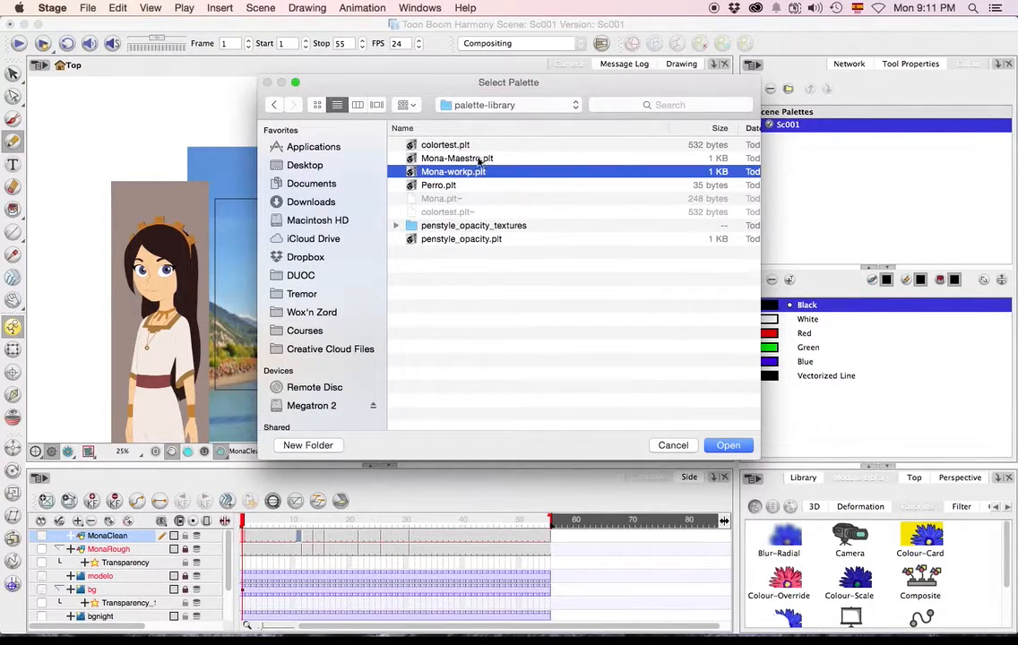
{"action": "left_click", "coordinate": [467, 159]}
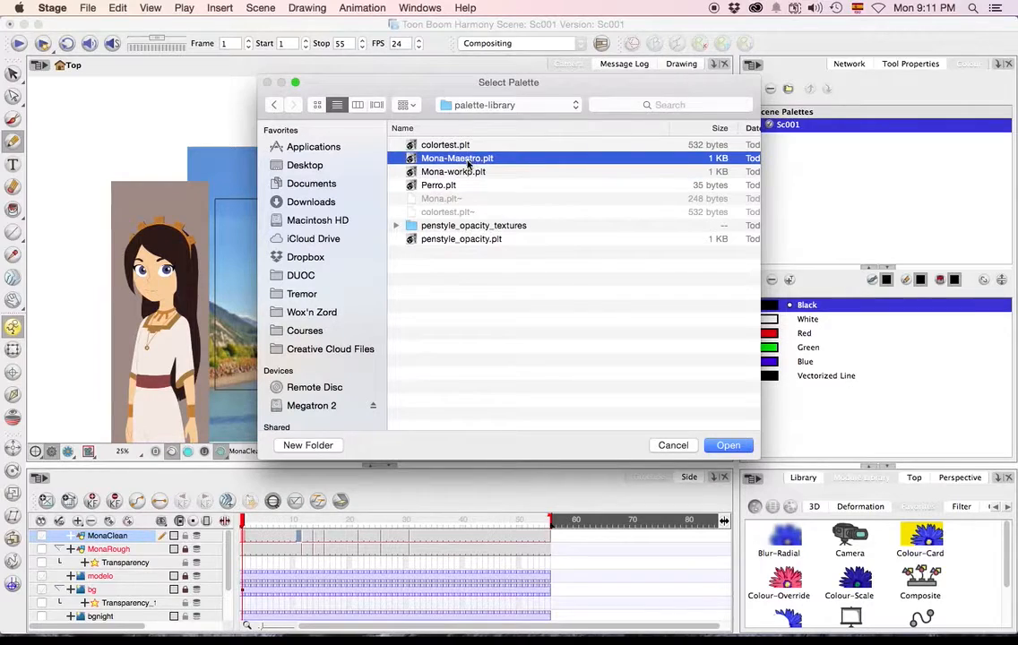
{"action": "left_click", "coordinate": [725, 445]}
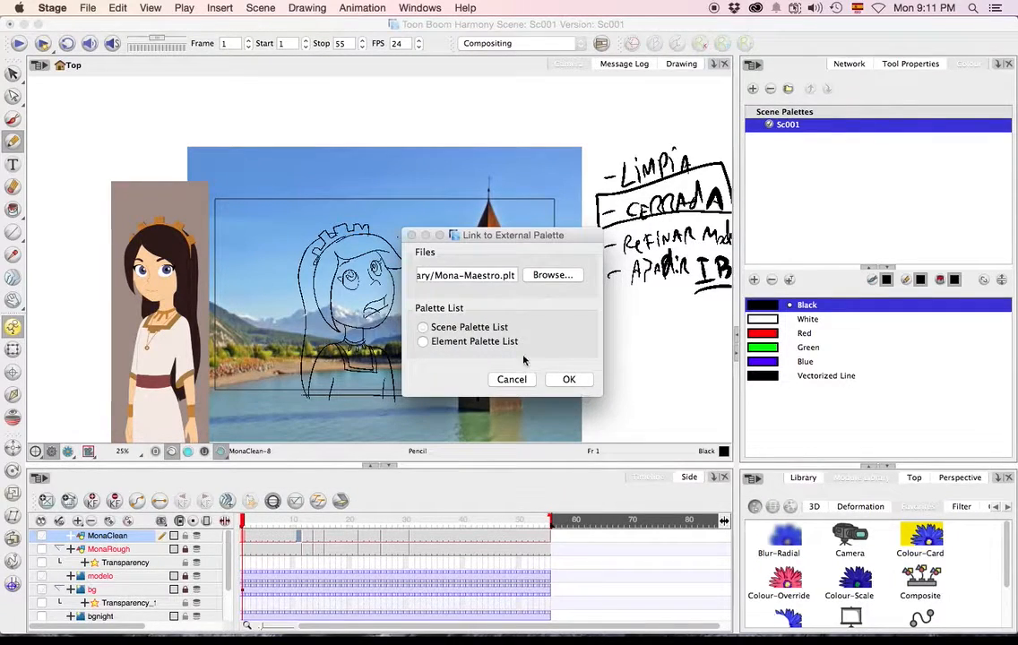
Confirm the Mona-Maestro palette link and also link Mona-workp.plt from the palette-library folder as an external palette.
{"action": "left_click", "coordinate": [555, 379]}
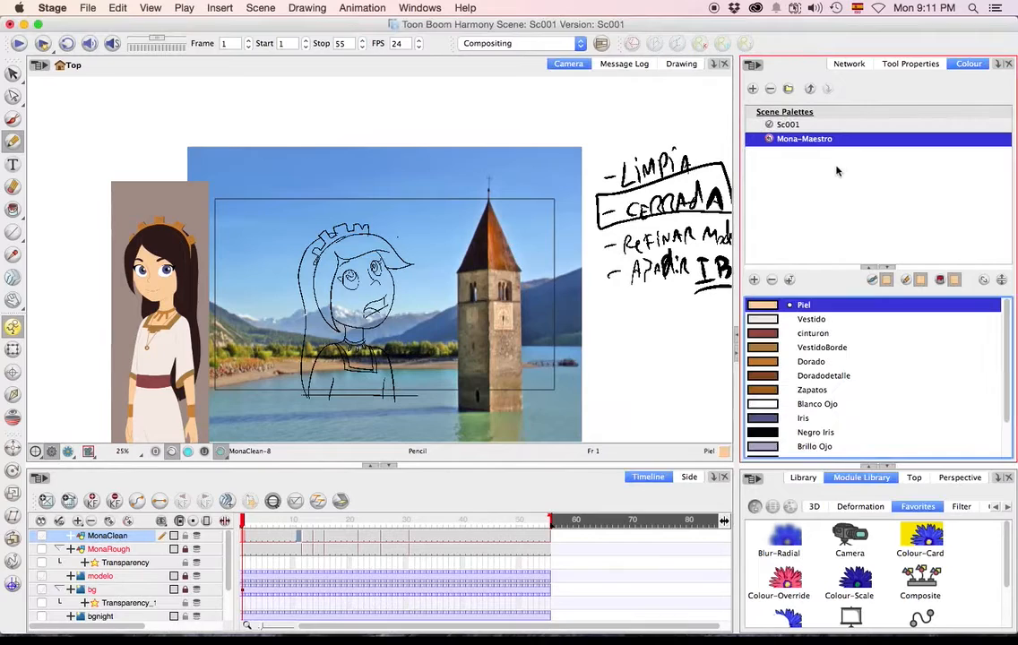
{"action": "right_click", "coordinate": [770, 151]}
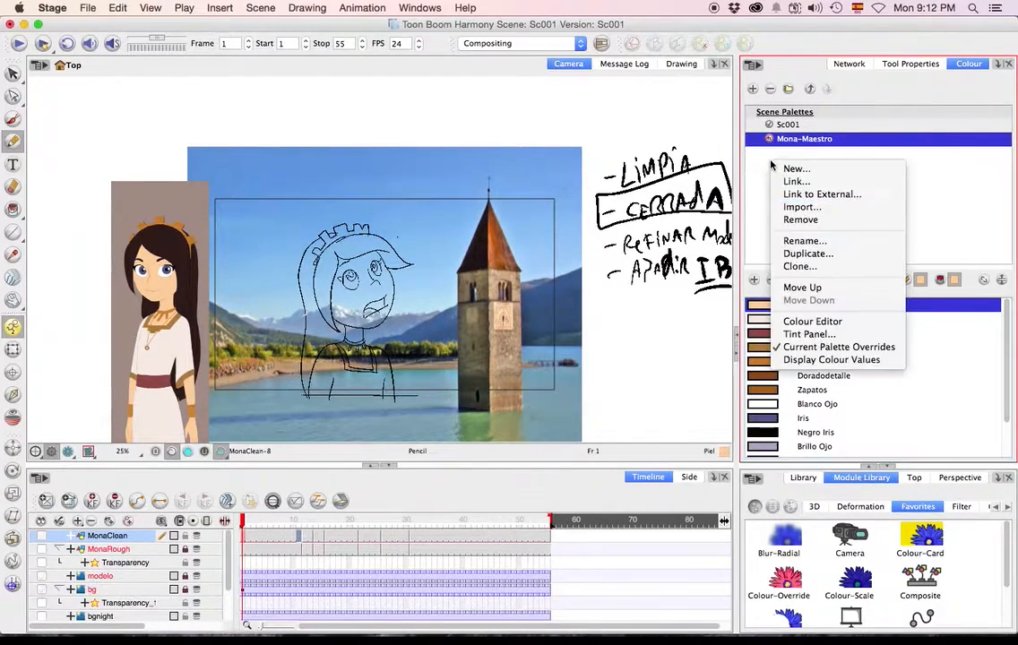
{"action": "left_click", "coordinate": [812, 195]}
{"action": "left_click", "coordinate": [551, 275]}
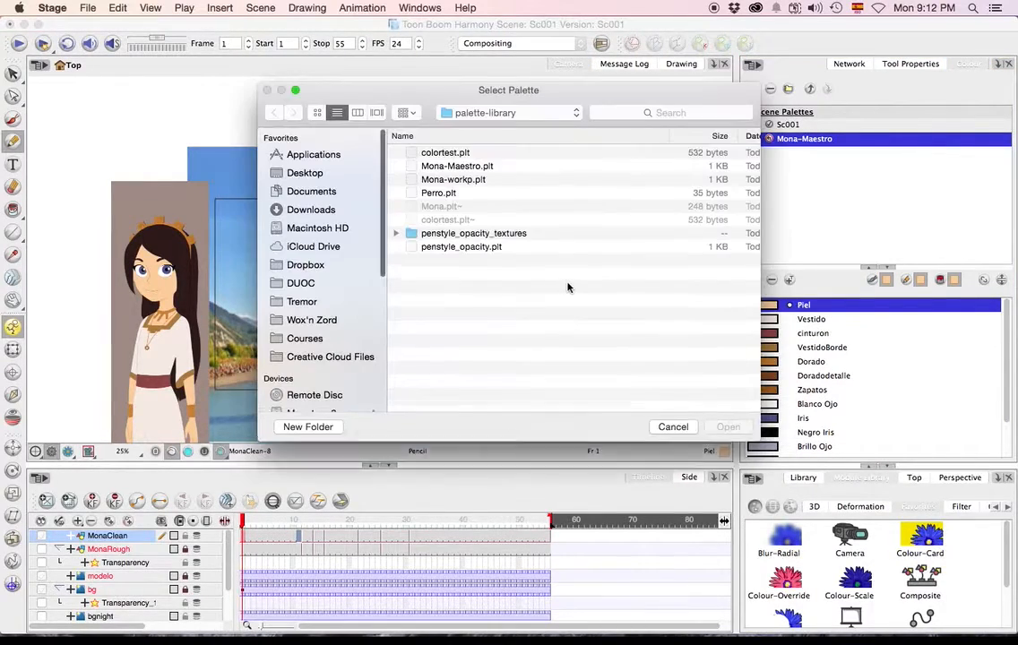
{"action": "left_click", "coordinate": [462, 172]}
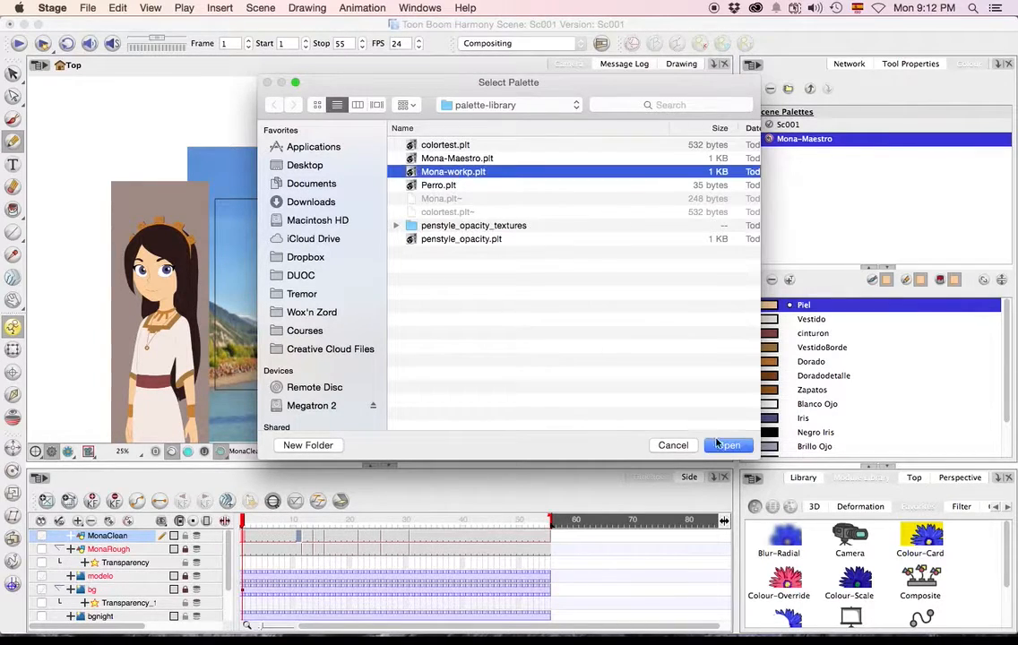
{"action": "left_click", "coordinate": [728, 446]}
{"action": "left_click", "coordinate": [566, 380]}
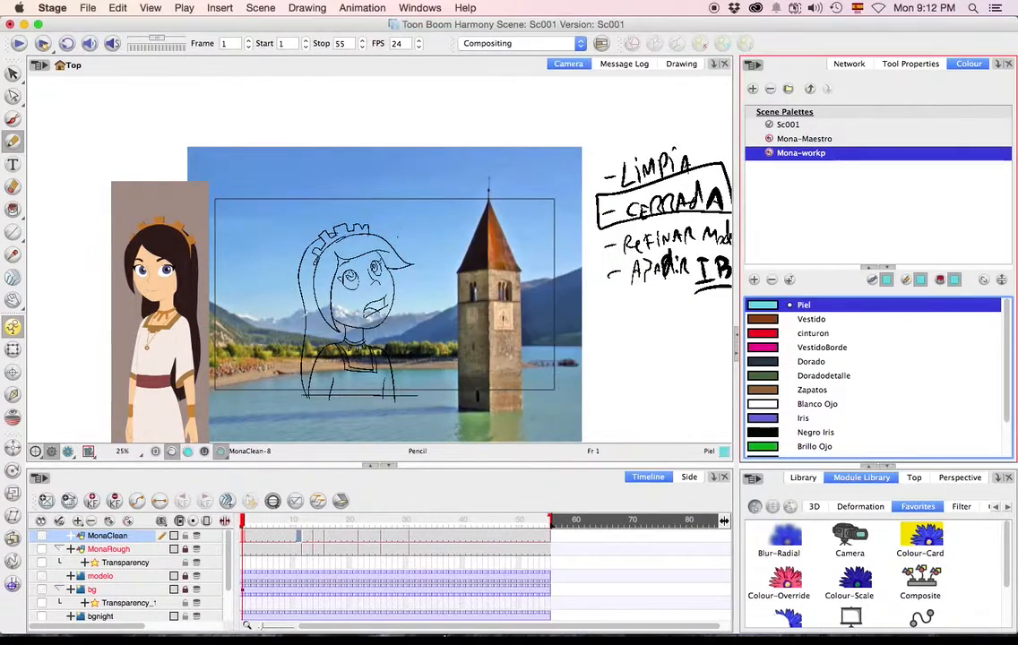
Switch to Finder to examine the Sc001 scene folder and its parent Proyecto folder, and return to Harmony.
{"action": "left_click", "coordinate": [156, 618]}
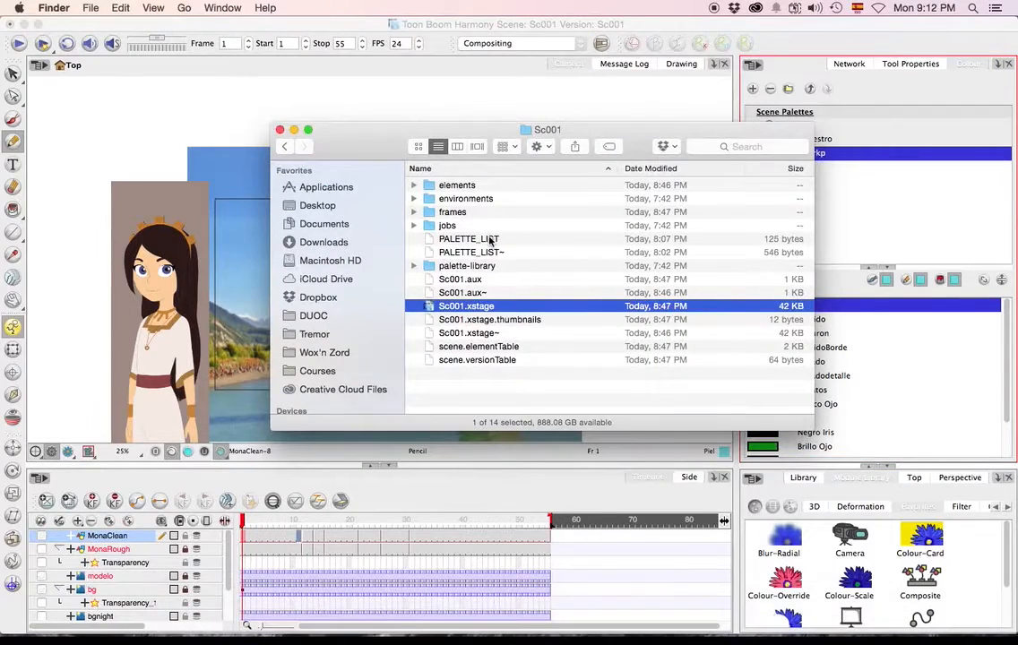
{"action": "left_click", "coordinate": [451, 185]}
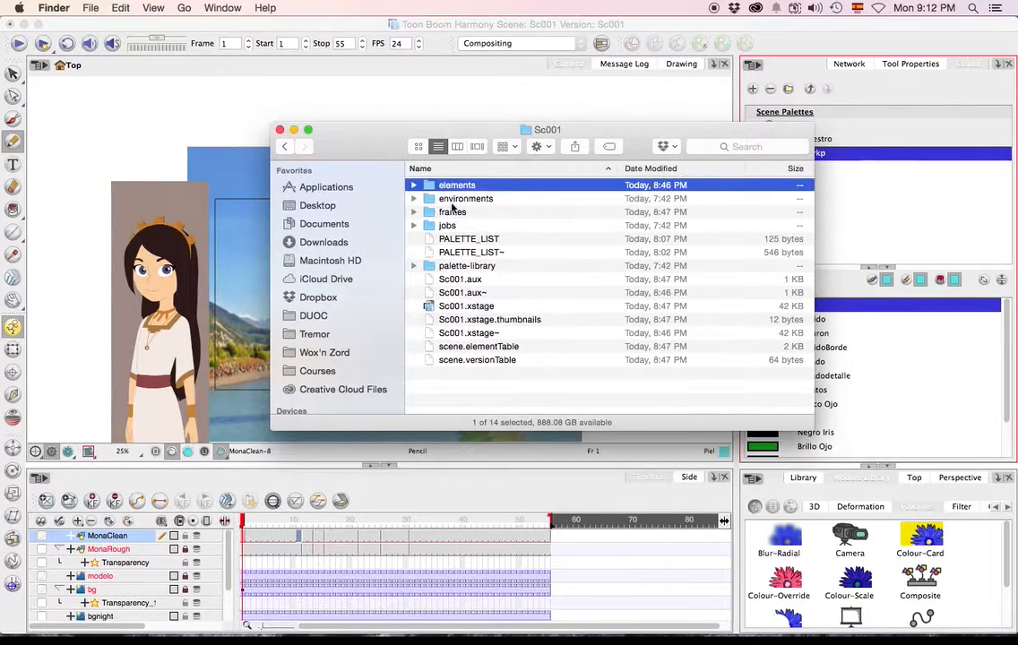
{"action": "left_click", "coordinate": [287, 146]}
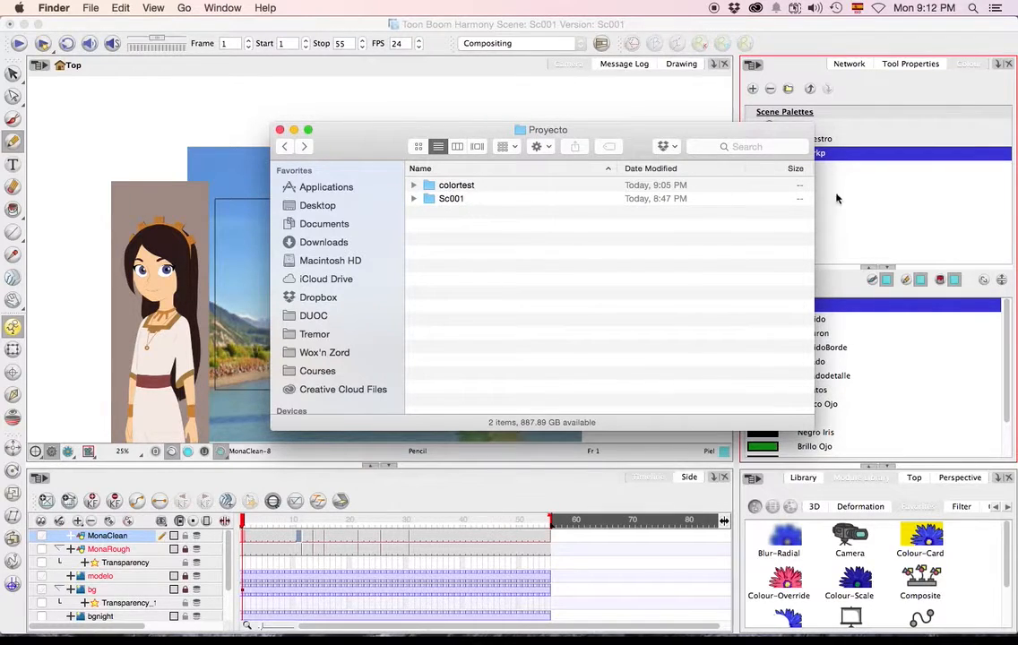
{"action": "left_click", "coordinate": [891, 215]}
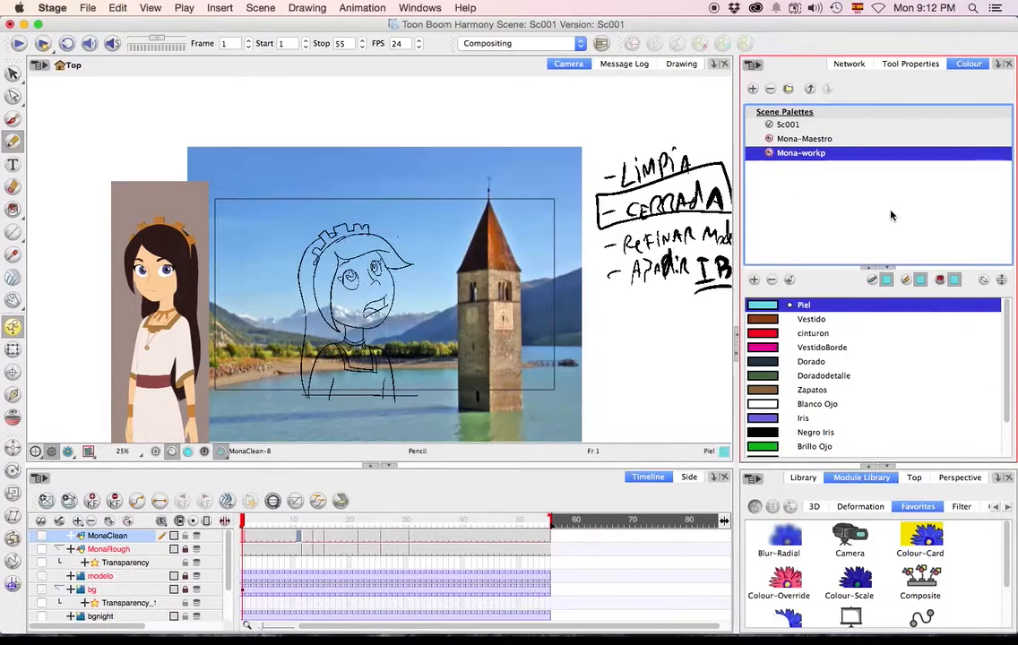
Compare the colours of the Mona-Maestro and Mona-workp palettes by alternating between them, ending on Mona-Maestro.
{"action": "left_click", "coordinate": [797, 139]}
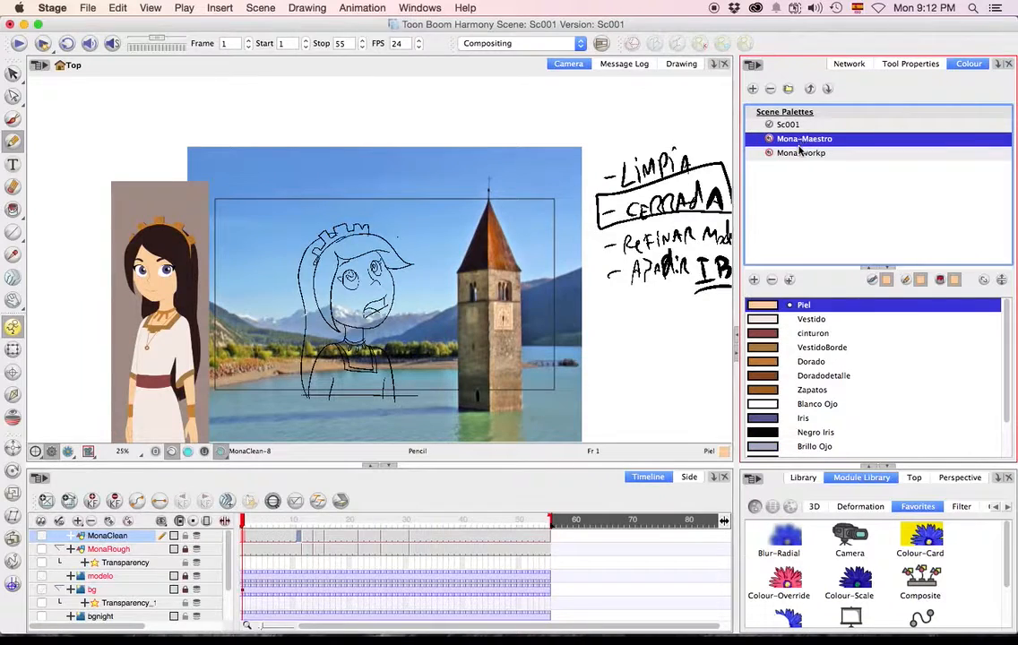
{"action": "left_click", "coordinate": [800, 152]}
{"action": "left_click", "coordinate": [800, 140]}
{"action": "left_click", "coordinate": [799, 153]}
{"action": "left_click", "coordinate": [800, 141]}
{"action": "left_click", "coordinate": [800, 154]}
{"action": "left_click", "coordinate": [799, 144]}
{"action": "left_click", "coordinate": [800, 153]}
{"action": "left_click", "coordinate": [800, 141]}
{"action": "left_click", "coordinate": [800, 153]}
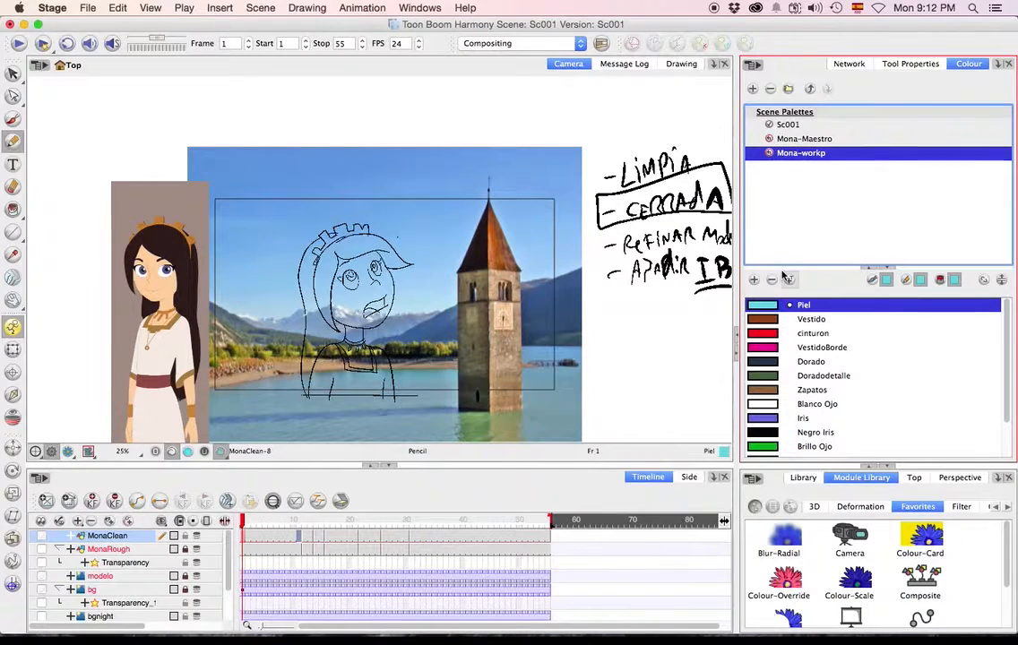
{"action": "left_click", "coordinate": [777, 139]}
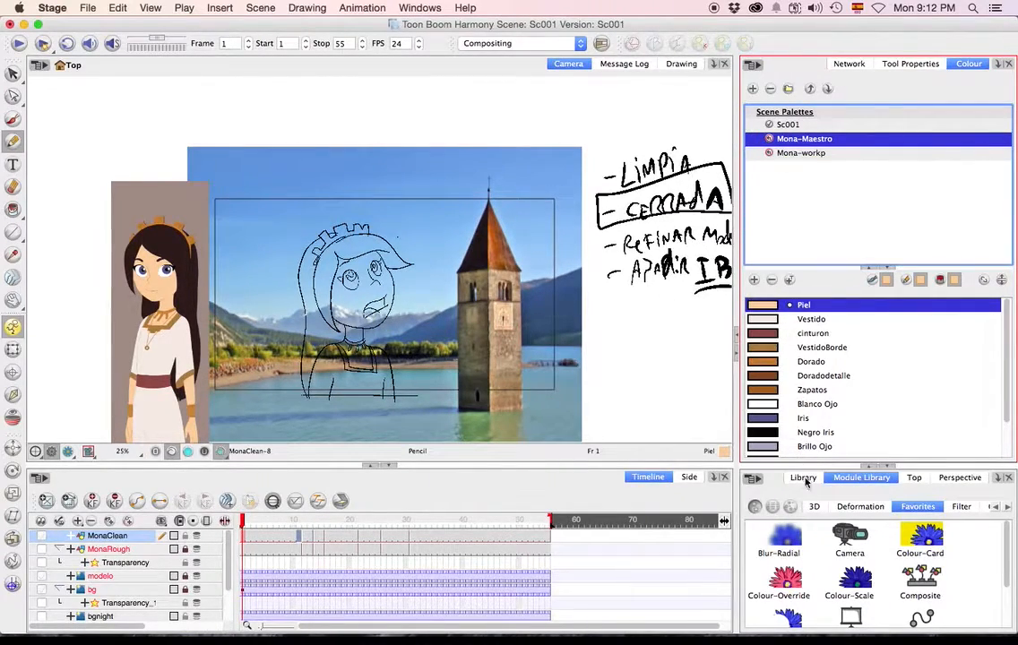
Compare the Mona-workp and Mona-Maestro palette colours again, ending on Mona-Maestro, and examine Mona's clean line drawing up close.
{"action": "scroll", "coordinate": [812, 383], "scroll_direction": "down", "scroll_amount": 3}
{"action": "scroll", "coordinate": [812, 404], "scroll_direction": "up", "scroll_amount": 3}
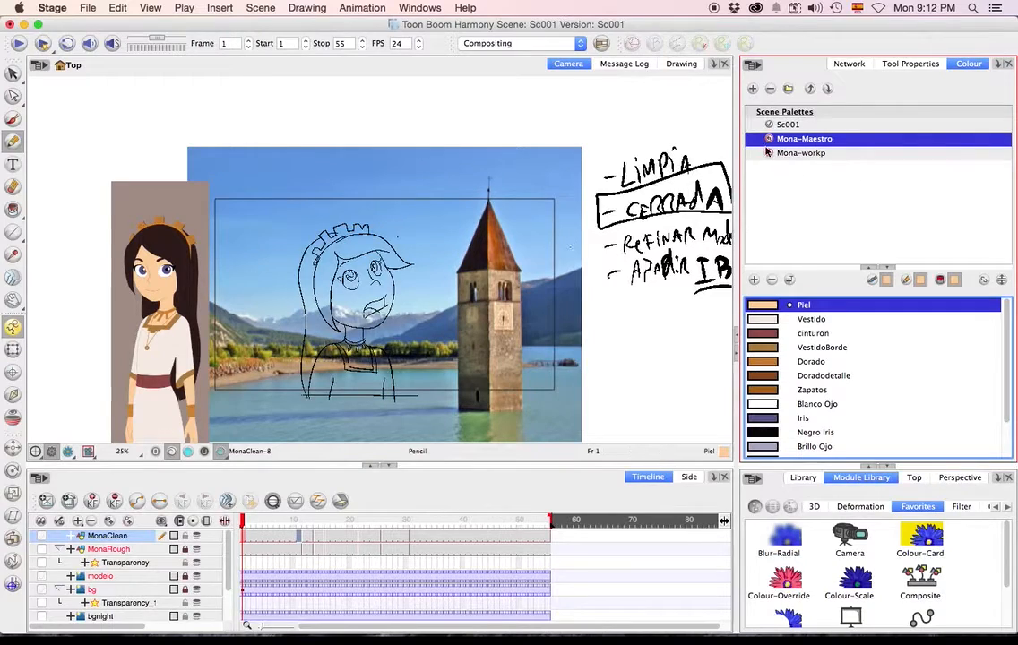
{"action": "left_click", "coordinate": [800, 153]}
{"action": "left_click", "coordinate": [804, 139]}
{"action": "left_click", "coordinate": [805, 154]}
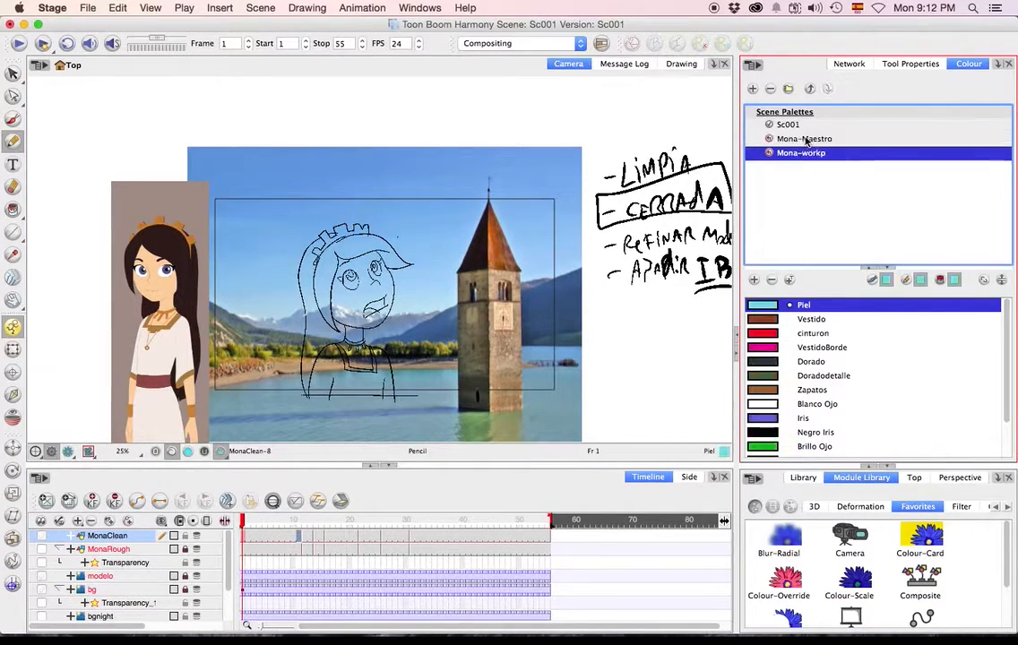
{"action": "left_click", "coordinate": [805, 140]}
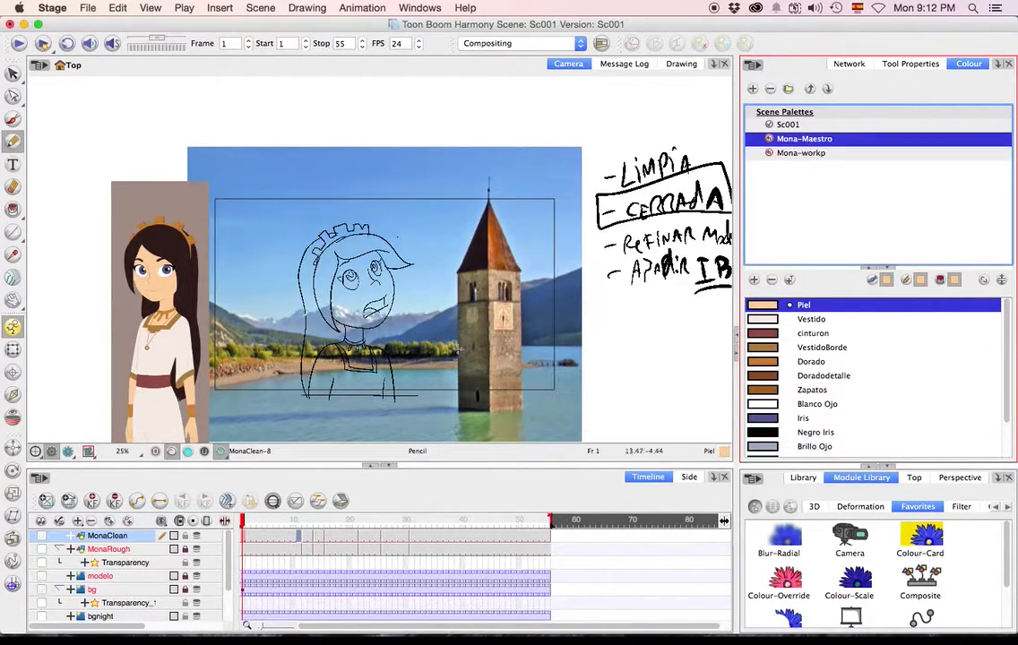
{"action": "scroll", "coordinate": [409, 319], "scroll_direction": "up", "scroll_amount": 2}
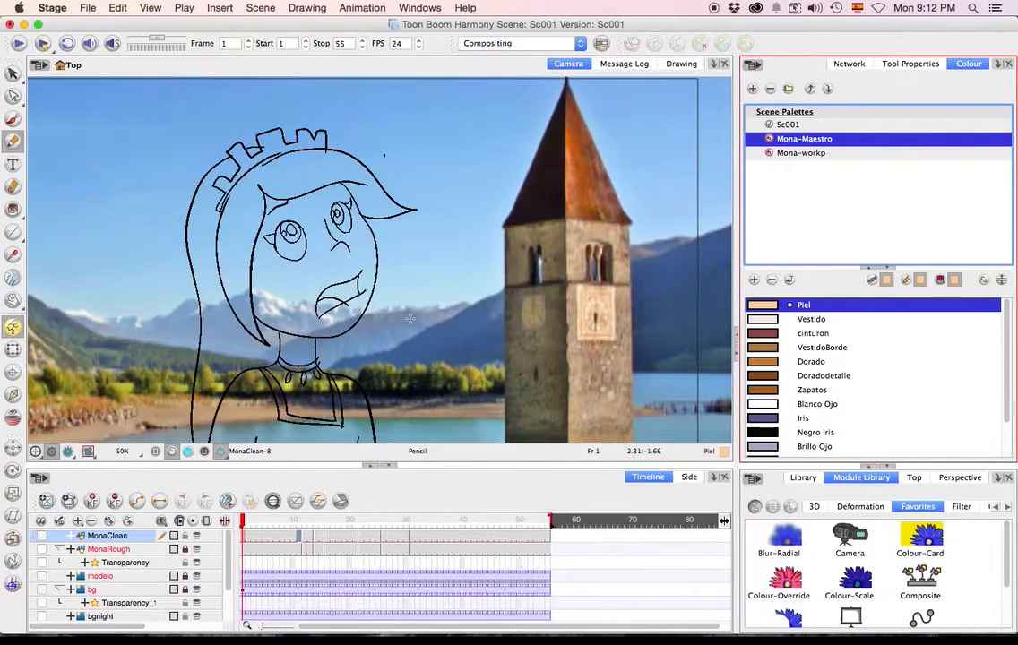
{"action": "scroll", "coordinate": [410, 319], "scroll_direction": "down", "scroll_amount": 2}
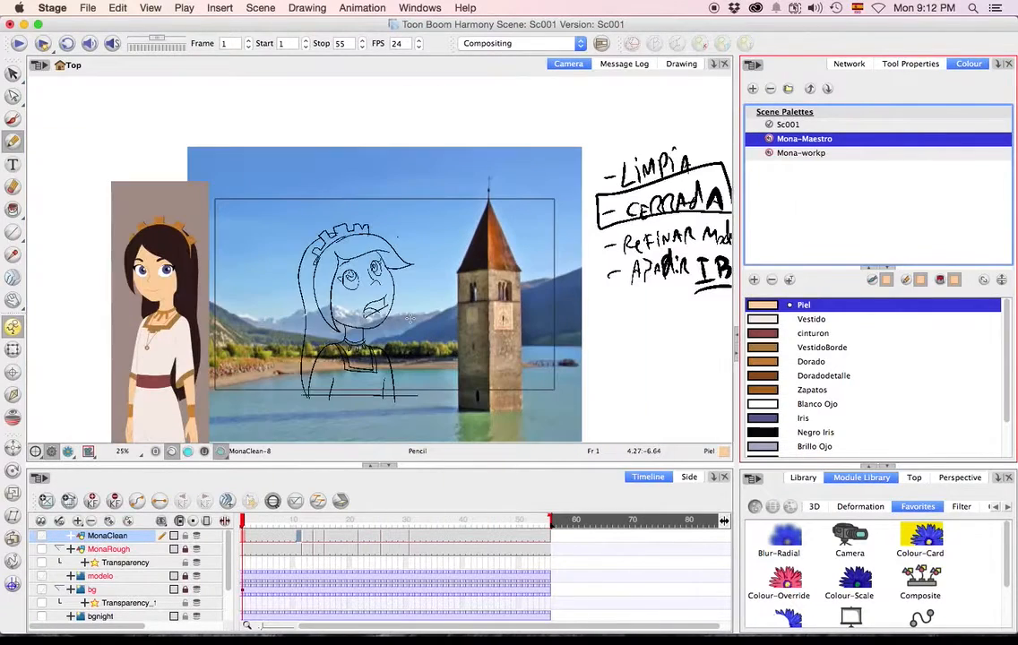
{"action": "scroll", "coordinate": [408, 319], "scroll_direction": "up", "scroll_amount": 3}
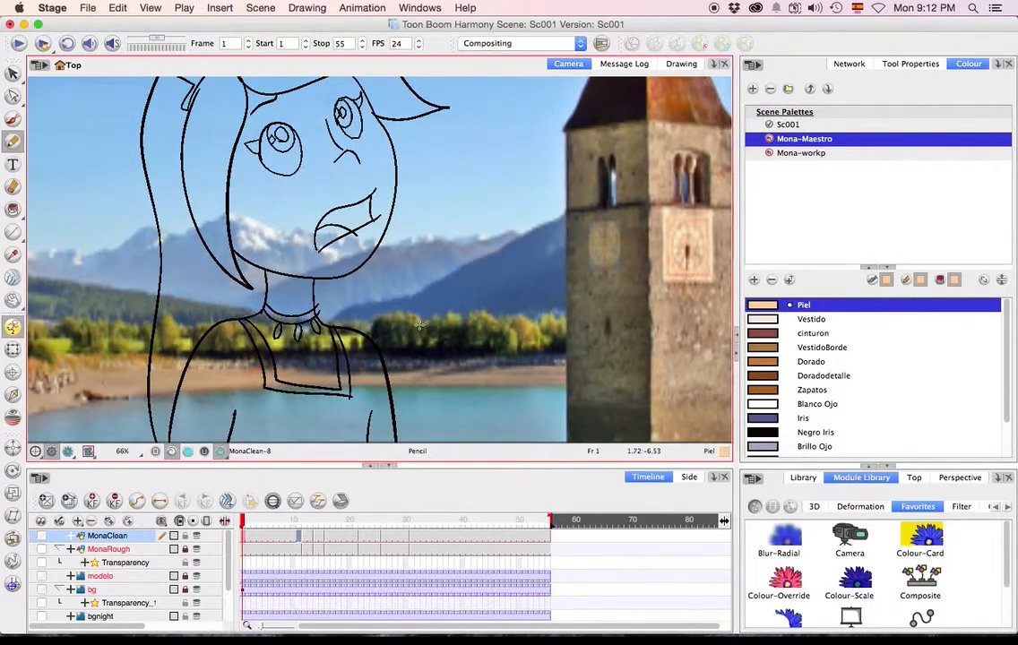
{"action": "scroll", "coordinate": [419, 324], "scroll_direction": "down", "scroll_amount": 2}
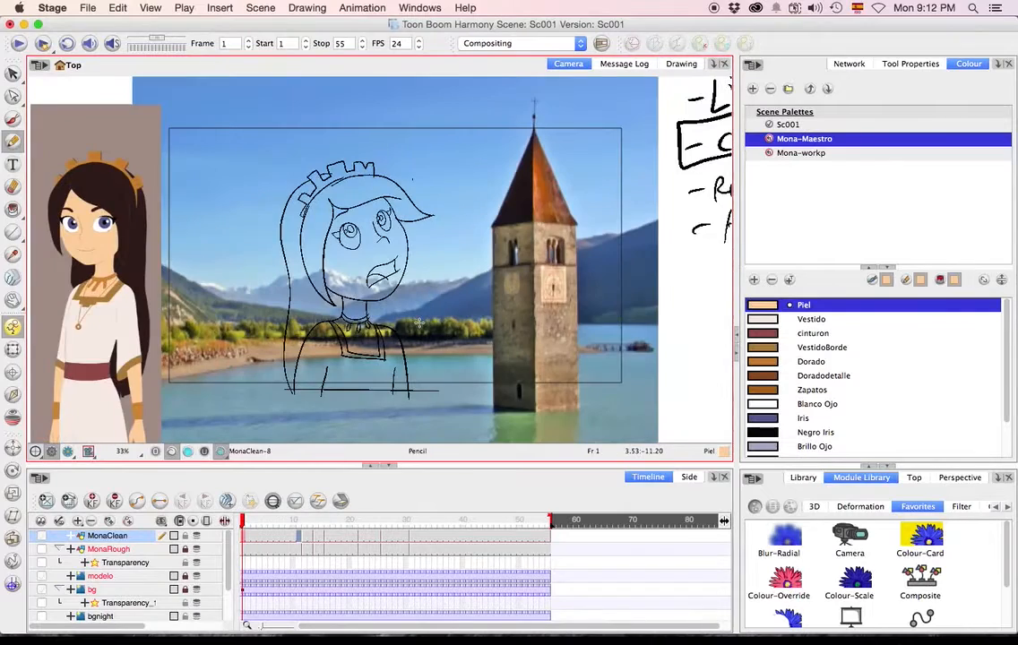
On frame 2 of MonaClean, handwrite the pencil note TINTA in the Piel colour below the background, with an arrow pointing down.
{"action": "key", "text": "alt+s"}
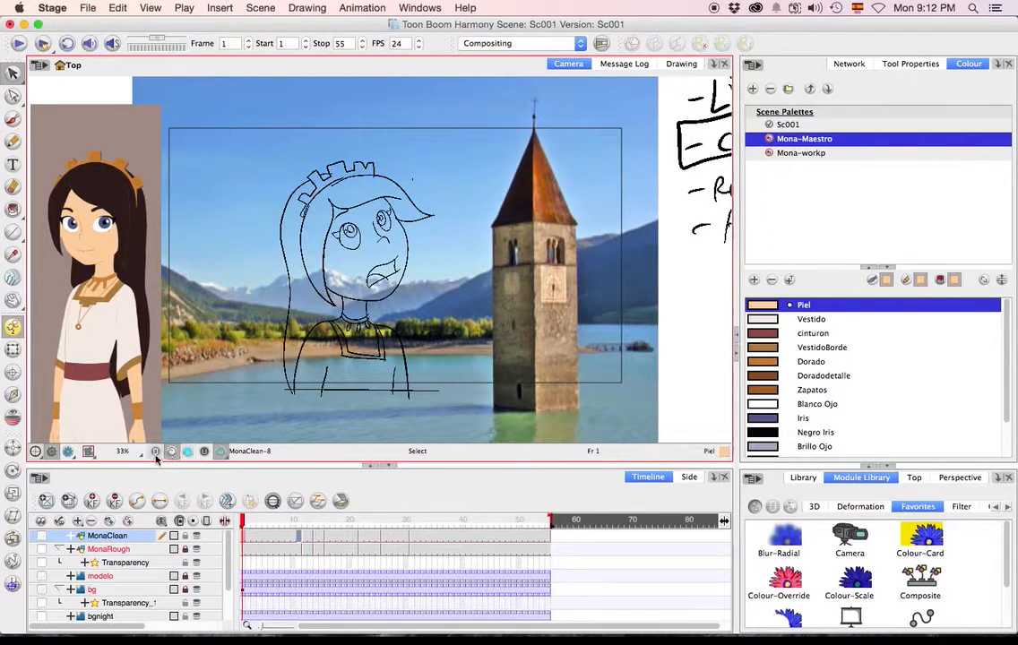
{"action": "left_click_drag", "start_coordinate": [286, 398], "coordinate": [156, 364]}
{"action": "left_click", "coordinate": [250, 535]}
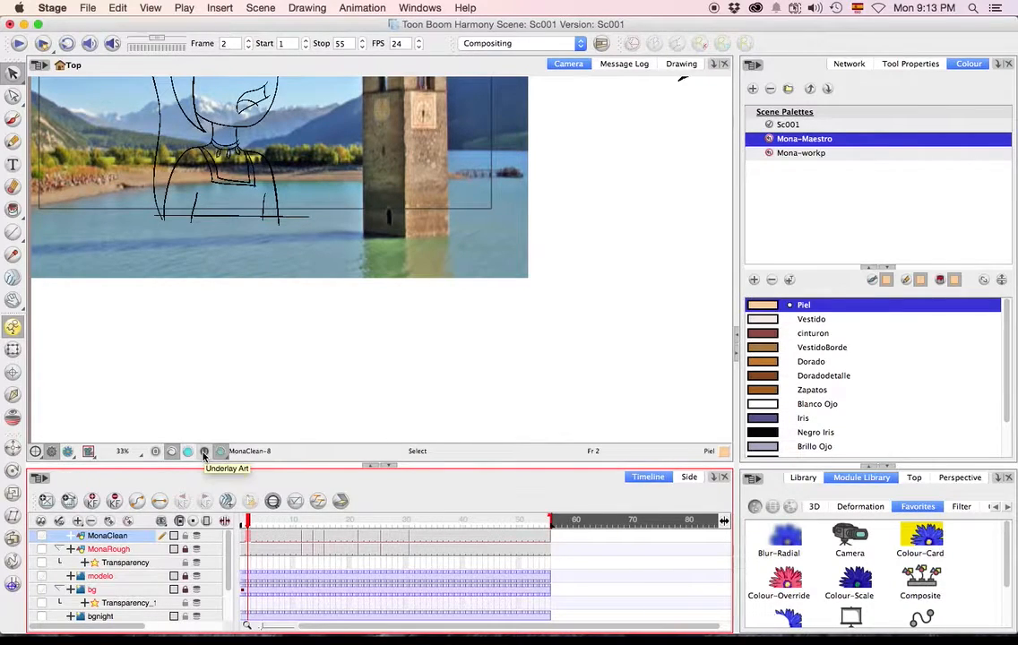
{"action": "left_click", "coordinate": [12, 141]}
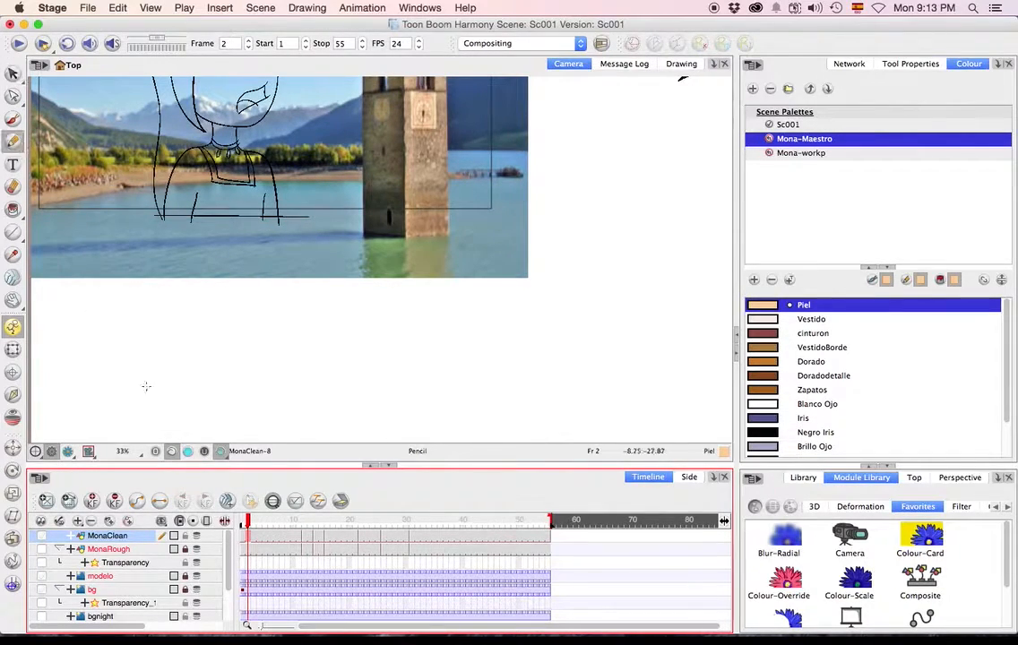
{"action": "left_click_drag", "start_coordinate": [171, 434], "coordinate": [170, 377]}
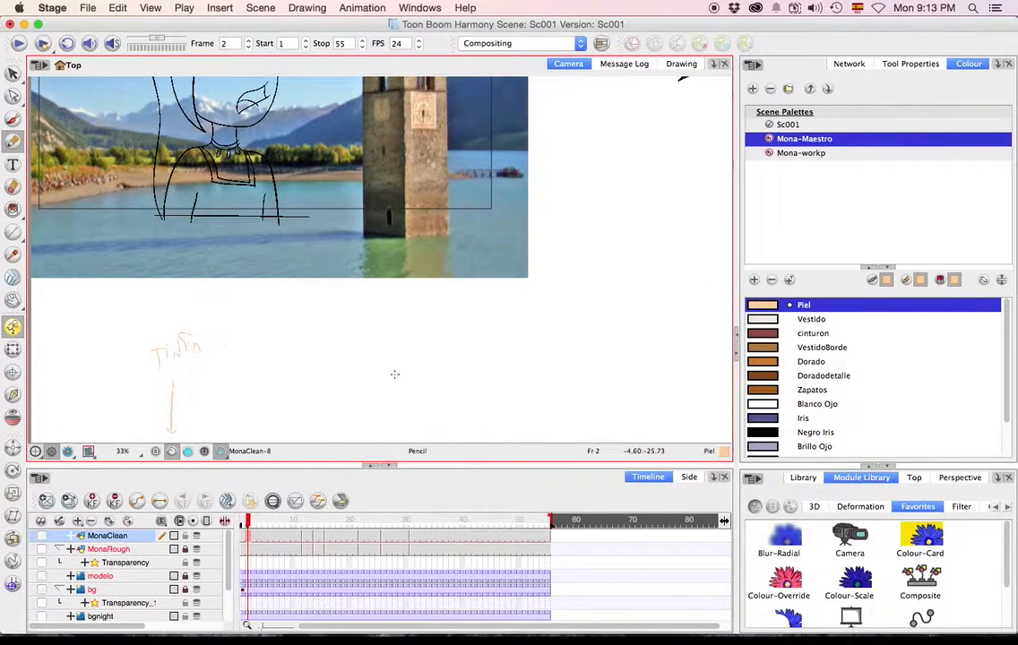
Handwrite the pencil notes COLOR, UNDER and OVER around TINTA in the cinturon colour, each with its own arrow.
{"action": "left_click", "coordinate": [813, 333]}
{"action": "mouse_move", "coordinate": [192, 431]}
{"action": "left_mouse_down"}
{"action": "mouse_move", "coordinate": [215, 370]}
{"action": "mouse_move", "coordinate": [240, 345]}
{"action": "left_mouse_up"}
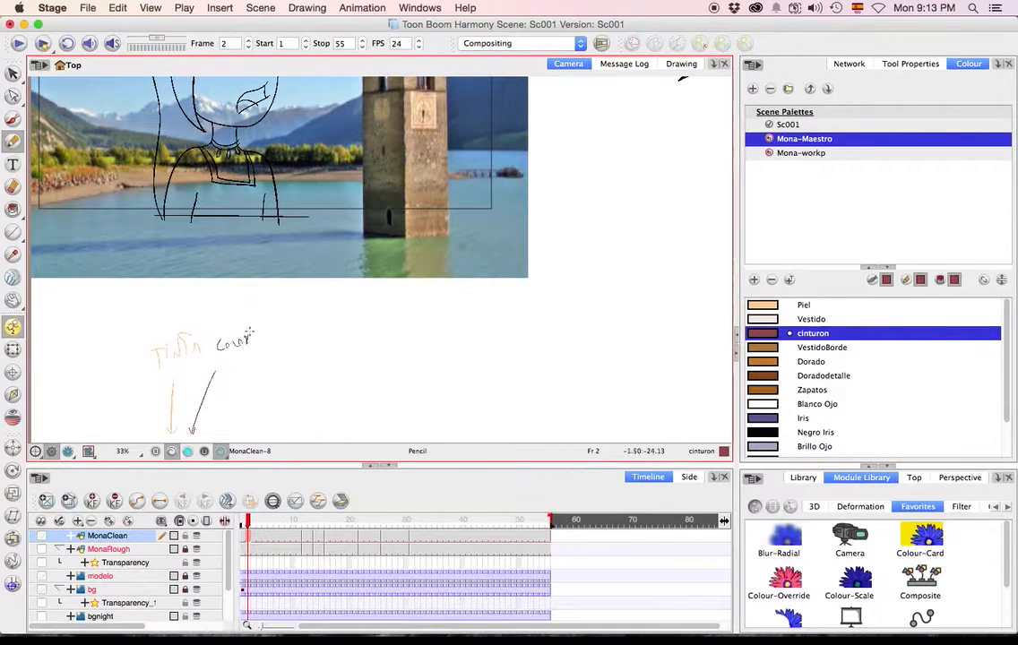
{"action": "mouse_move", "coordinate": [206, 431]}
{"action": "left_mouse_down"}
{"action": "mouse_move", "coordinate": [258, 377]}
{"action": "mouse_move", "coordinate": [306, 360]}
{"action": "left_mouse_up"}
{"action": "mouse_move", "coordinate": [309, 350]}
{"action": "left_mouse_down"}
{"action": "mouse_move", "coordinate": [309, 363]}
{"action": "mouse_move", "coordinate": [319, 361]}
{"action": "left_mouse_up"}
{"action": "mouse_move", "coordinate": [136, 421]}
{"action": "left_mouse_down"}
{"action": "mouse_move", "coordinate": [152, 431]}
{"action": "mouse_move", "coordinate": [106, 388]}
{"action": "mouse_move", "coordinate": [84, 389]}
{"action": "left_mouse_up"}
{"action": "left_click_drag", "start_coordinate": [80, 376], "coordinate": [106, 372]}
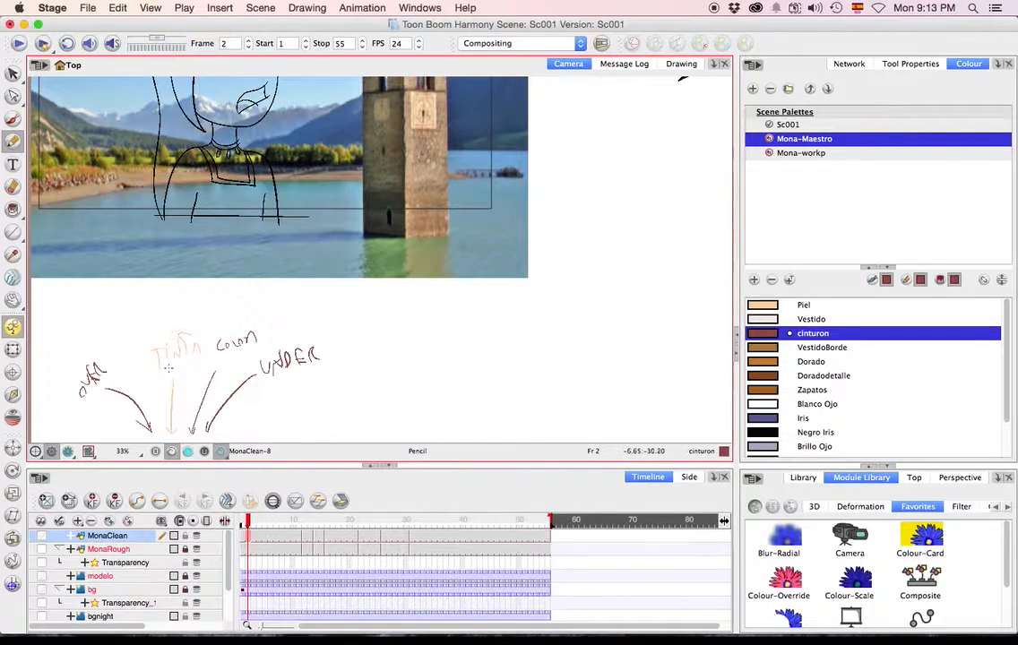
{"action": "left_click_drag", "start_coordinate": [201, 313], "coordinate": [189, 328]}
{"action": "scroll", "coordinate": [230, 364], "scroll_direction": "up", "scroll_amount": 10}
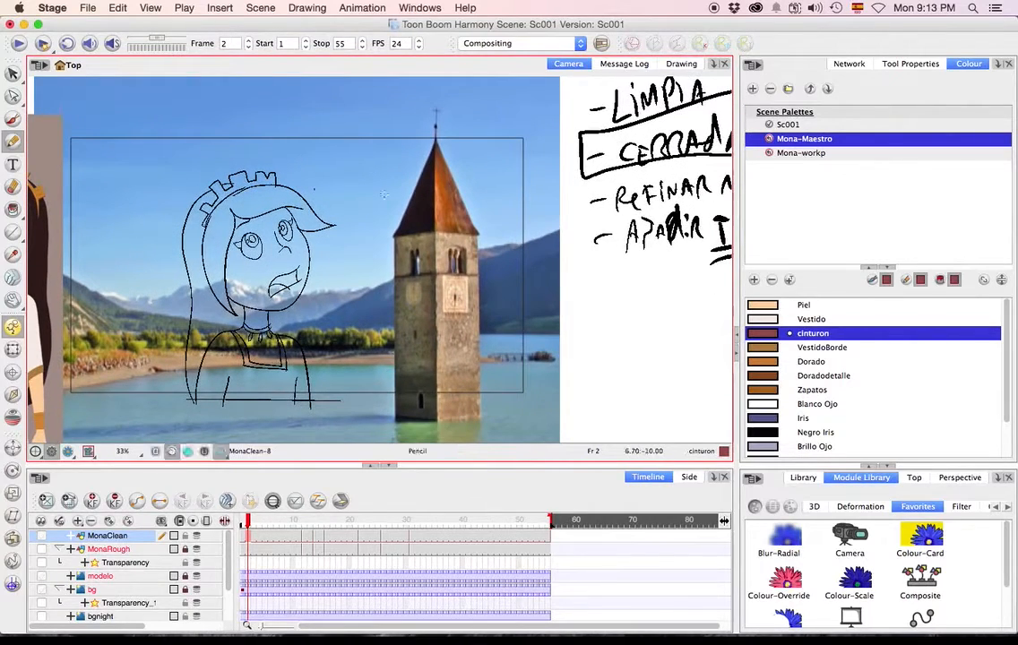
Sketch a rectangular panel with the Pencil to the right of the notes, containing ground marks and a small smiling figure.
{"action": "key", "text": "alt+e"}
{"action": "key", "text": "alt+/"}
{"action": "left_click_drag", "start_coordinate": [310, 391], "coordinate": [99, 120]}
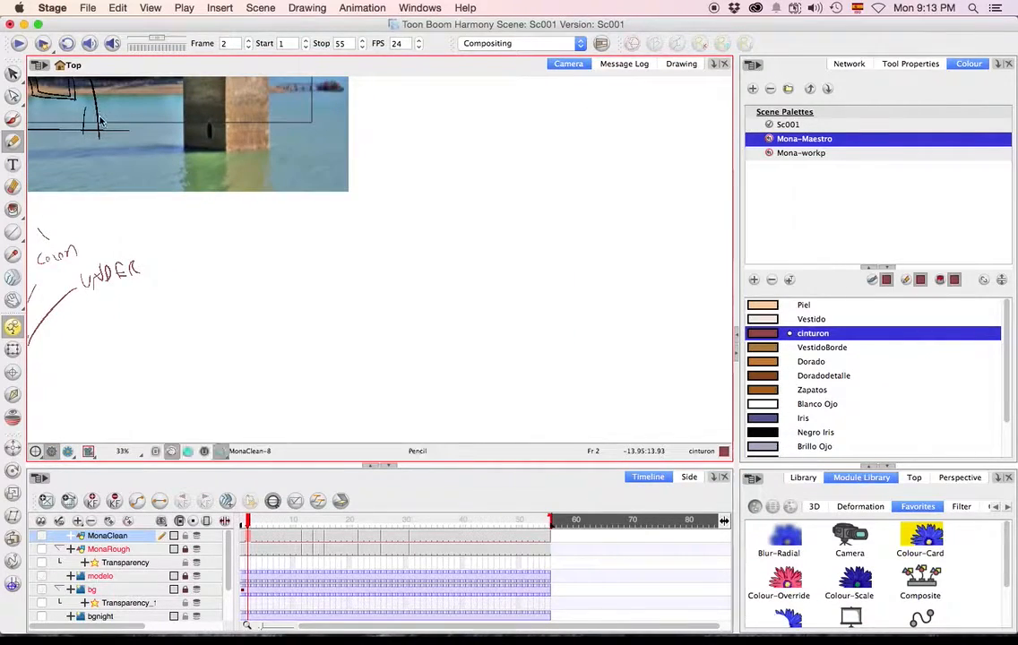
{"action": "mouse_move", "coordinate": [274, 338]}
{"action": "left_mouse_down"}
{"action": "mouse_move", "coordinate": [293, 239]}
{"action": "mouse_move", "coordinate": [401, 245]}
{"action": "mouse_move", "coordinate": [462, 318]}
{"action": "mouse_move", "coordinate": [441, 370]}
{"action": "mouse_move", "coordinate": [310, 348]}
{"action": "mouse_move", "coordinate": [273, 332]}
{"action": "mouse_move", "coordinate": [321, 338]}
{"action": "left_mouse_up"}
{"action": "key", "text": "e"}
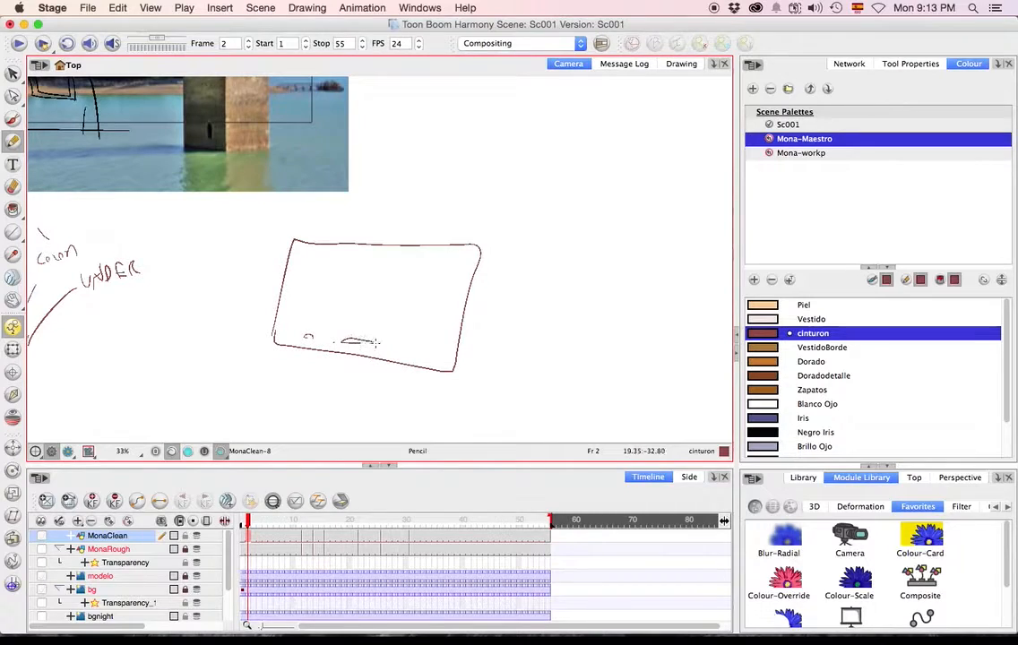
{"action": "left_click_drag", "start_coordinate": [399, 348], "coordinate": [428, 355]}
{"action": "mouse_move", "coordinate": [359, 281]}
{"action": "left_mouse_down"}
{"action": "mouse_move", "coordinate": [386, 289]}
{"action": "mouse_move", "coordinate": [383, 306]}
{"action": "mouse_move", "coordinate": [335, 311]}
{"action": "mouse_move", "coordinate": [360, 289]}
{"action": "left_mouse_up"}
{"action": "left_click_drag", "start_coordinate": [369, 282], "coordinate": [381, 281]}
Sketch a second, tilted panel beside the first one, with ground marks and a scribble-filled shape inside.
{"action": "mouse_move", "coordinate": [498, 353]}
{"action": "left_mouse_down"}
{"action": "mouse_move", "coordinate": [656, 280]}
{"action": "mouse_move", "coordinate": [515, 376]}
{"action": "left_mouse_up"}
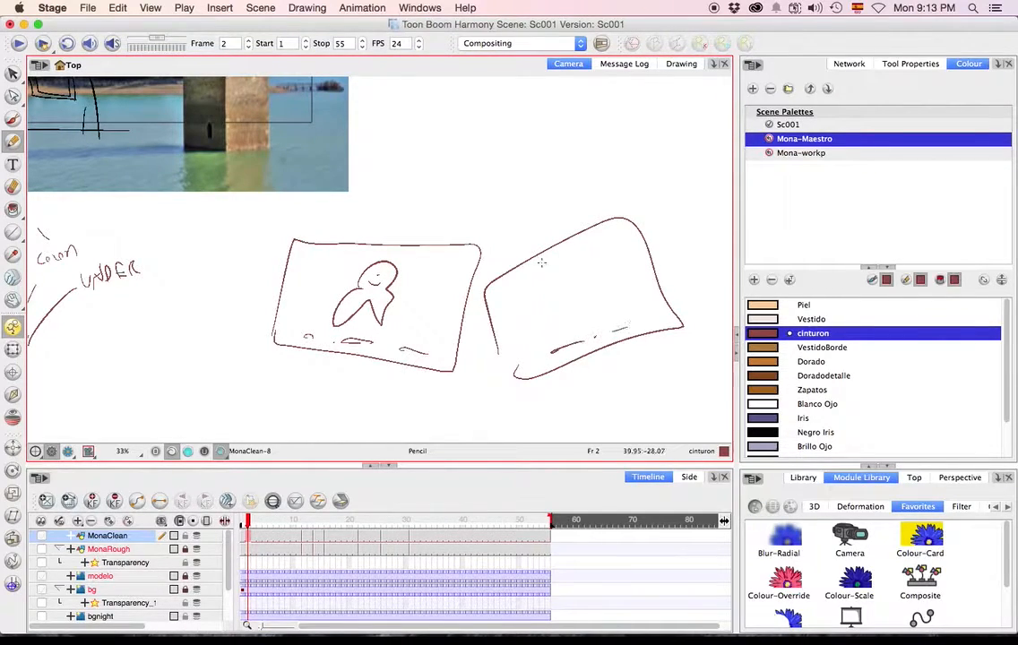
{"action": "mouse_move", "coordinate": [561, 294]}
{"action": "left_mouse_down"}
{"action": "mouse_move", "coordinate": [580, 269]}
{"action": "mouse_move", "coordinate": [554, 260]}
{"action": "mouse_move", "coordinate": [582, 269]}
{"action": "left_mouse_up"}
{"action": "mouse_move", "coordinate": [558, 294]}
{"action": "left_mouse_down"}
{"action": "mouse_move", "coordinate": [554, 324]}
{"action": "mouse_move", "coordinate": [573, 295]}
{"action": "mouse_move", "coordinate": [564, 309]}
{"action": "left_mouse_up"}
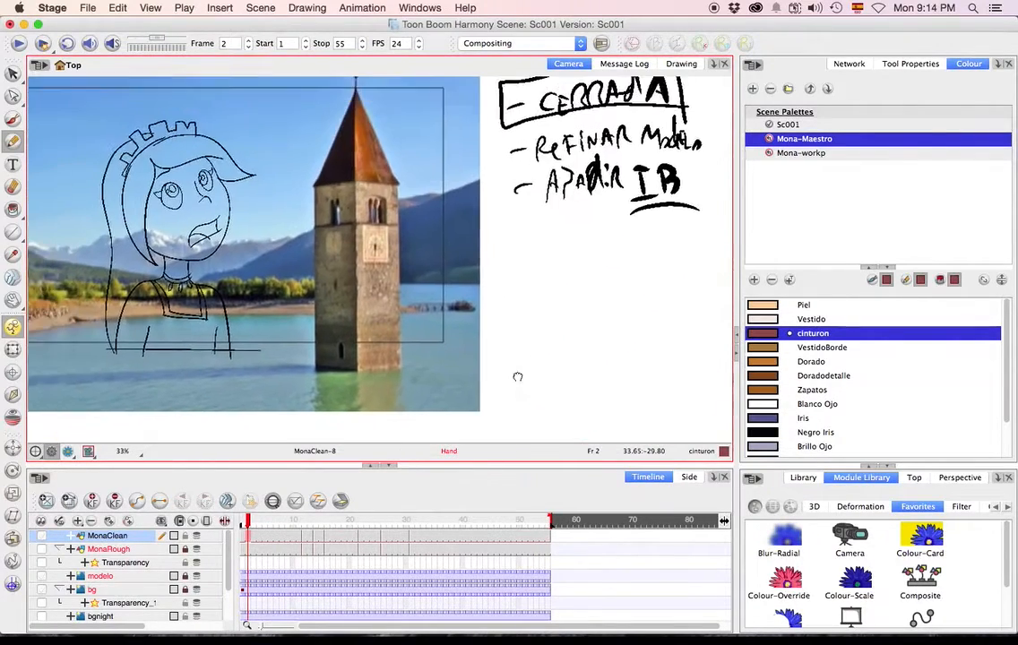
{"action": "left_click_drag", "start_coordinate": [516, 376], "coordinate": [618, 419]}
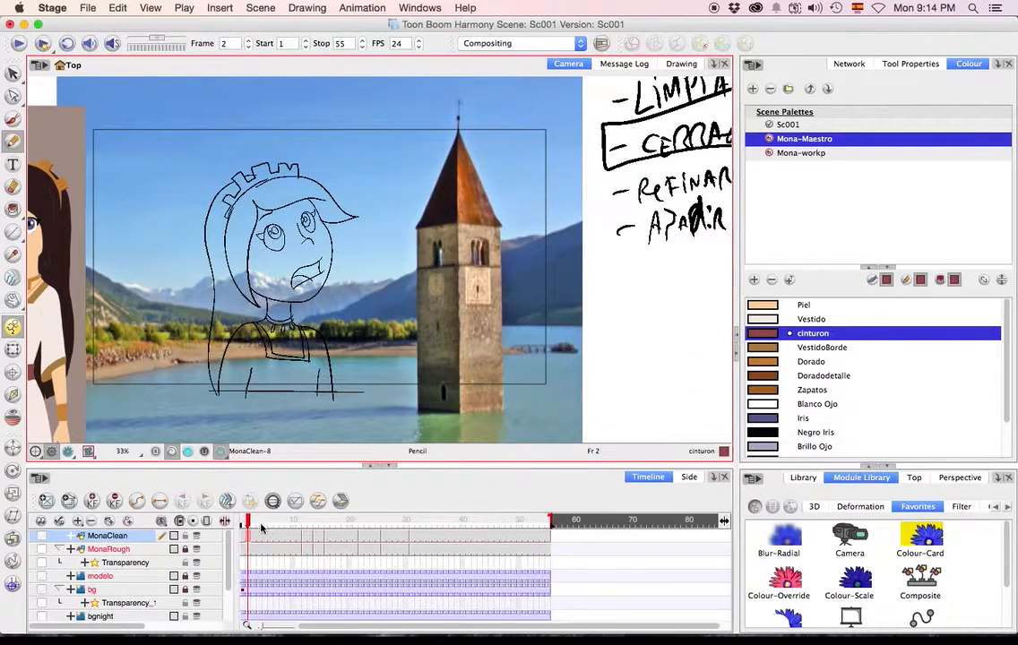
Switch between the Line Art and Colour Art layers of the MonaClean drawing with the Paint tool active.
{"action": "left_click", "coordinate": [189, 452]}
{"action": "left_click", "coordinate": [14, 207]}
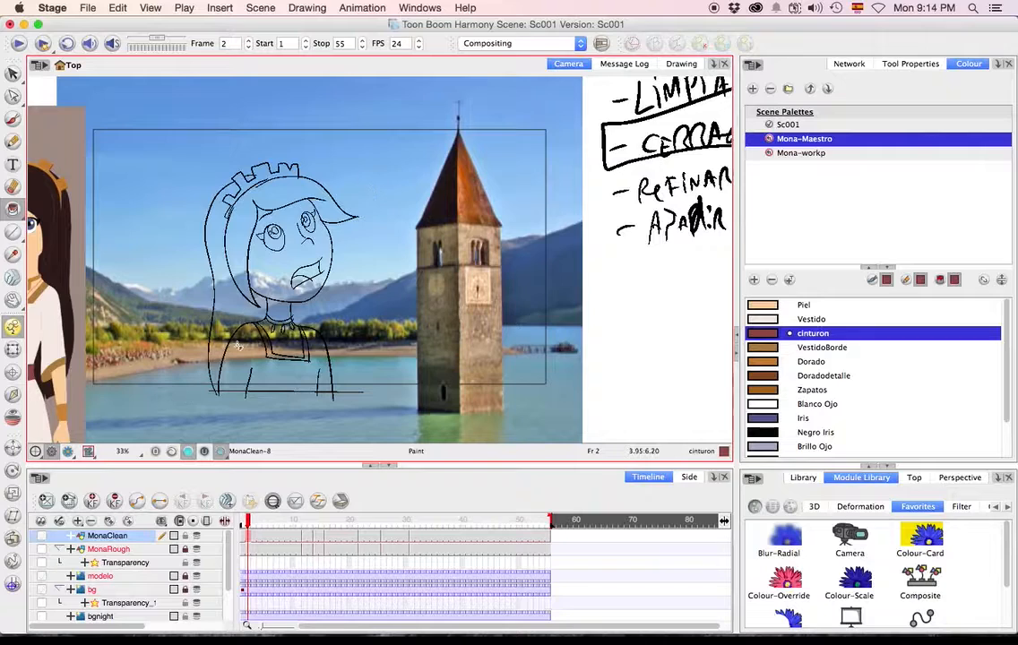
{"action": "left_click", "coordinate": [171, 455]}
{"action": "left_click", "coordinate": [188, 453]}
Select Mona's whole line drawing on frame 2 and run Create Colour Art from Line Art.
{"action": "left_click", "coordinate": [13, 74]}
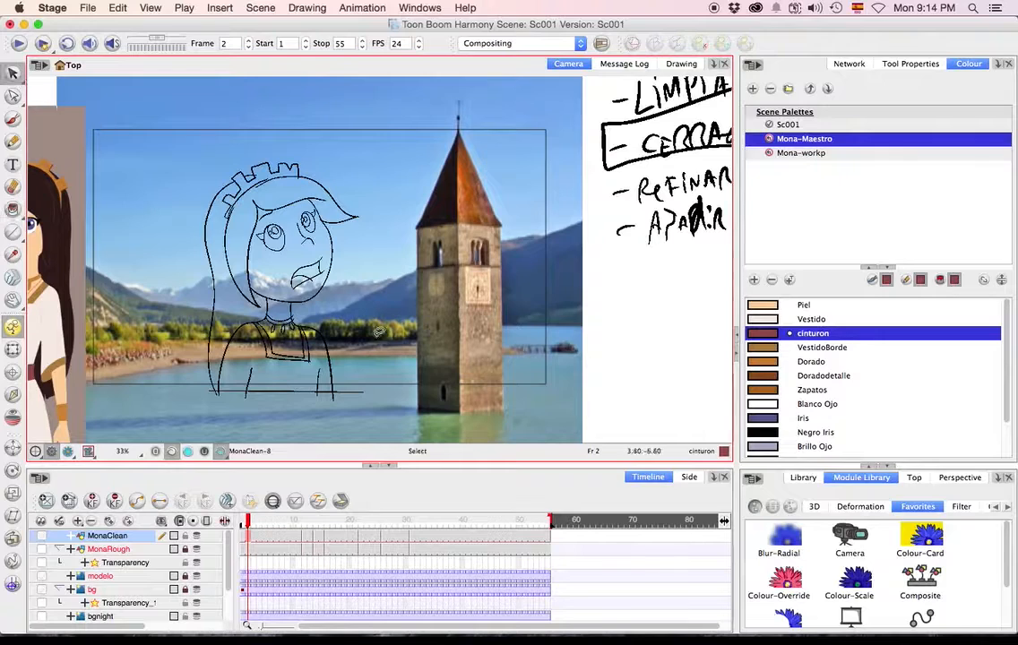
{"action": "left_click_drag", "start_coordinate": [133, 118], "coordinate": [414, 450]}
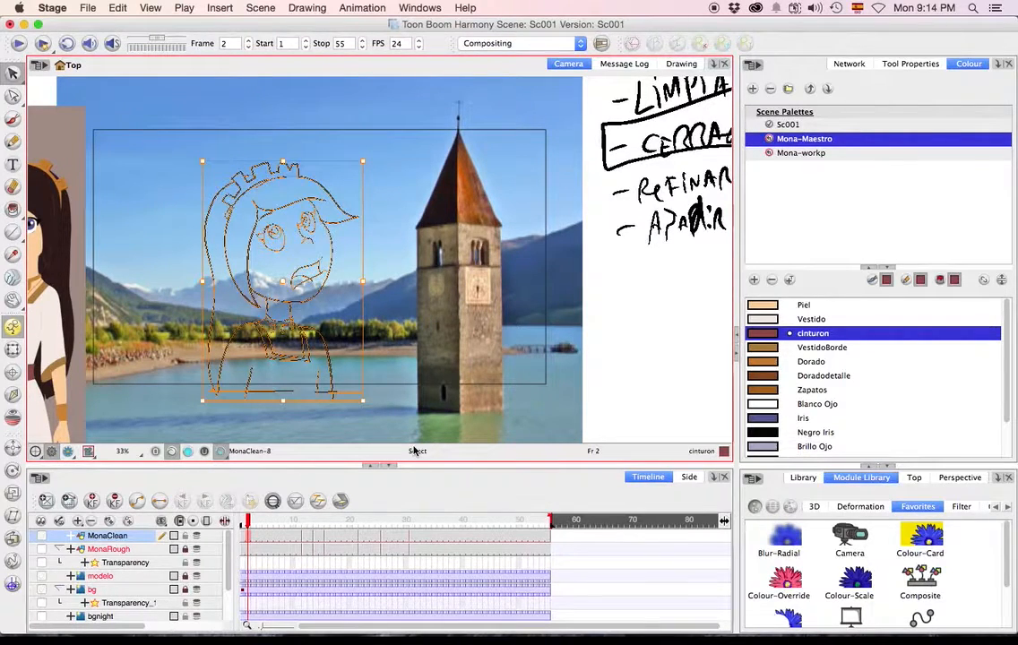
{"action": "left_click", "coordinate": [466, 8]}
{"action": "type", "text": "cr"}
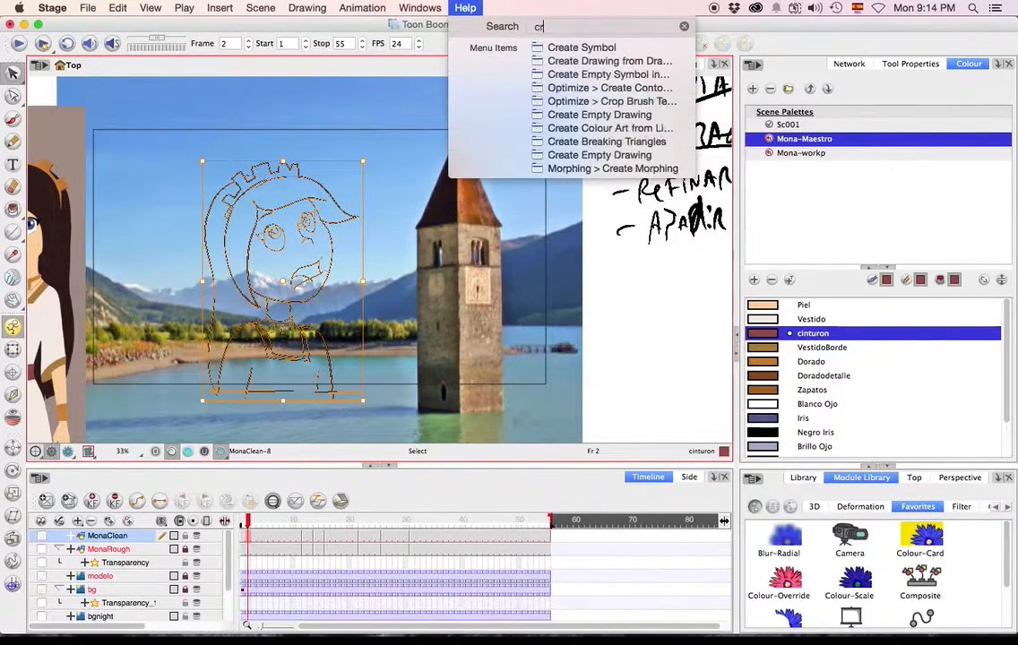
{"action": "type", "text": "eate color"}
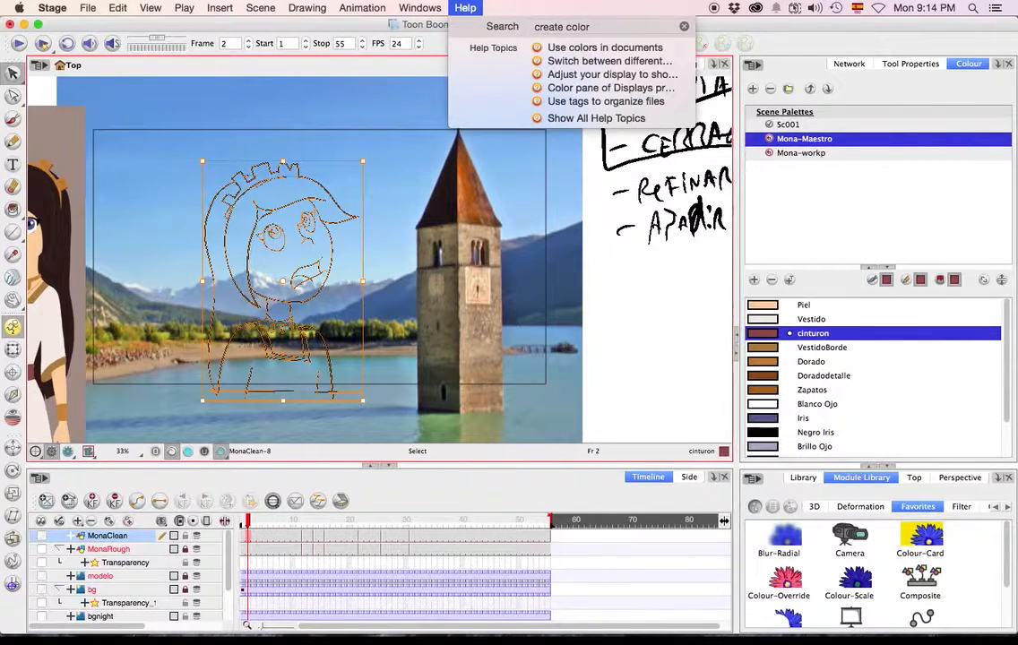
{"action": "key", "text": "BackSpace"}
{"action": "key", "text": "Down"}
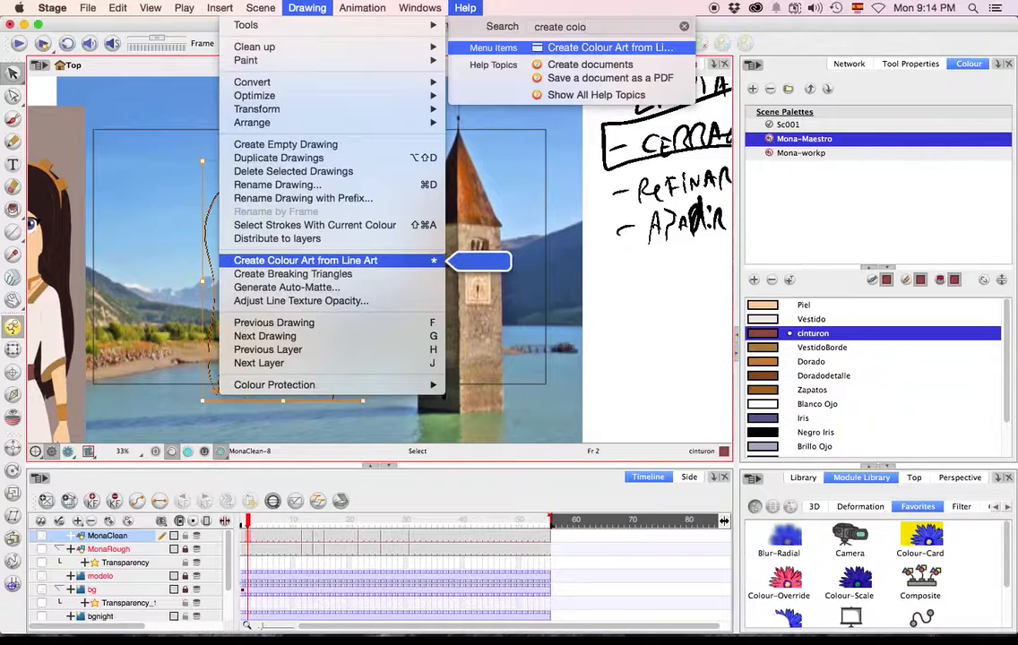
{"action": "key", "text": "Return"}
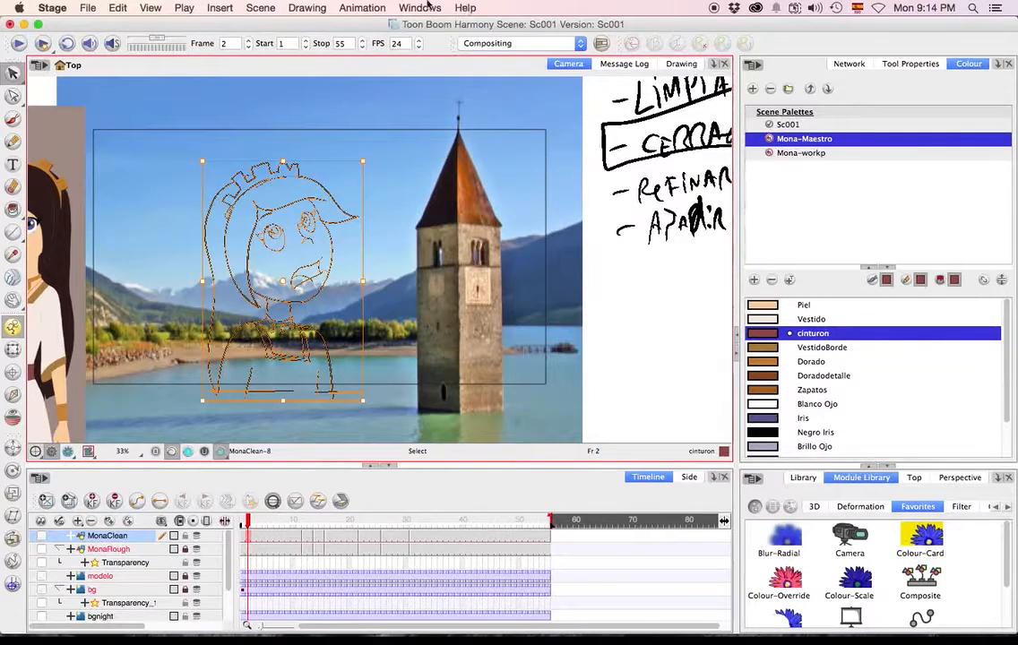
Fill all of Mona's enclosed areas on the Colour Art layer with the cinturon colour.
{"action": "left_click", "coordinate": [188, 451]}
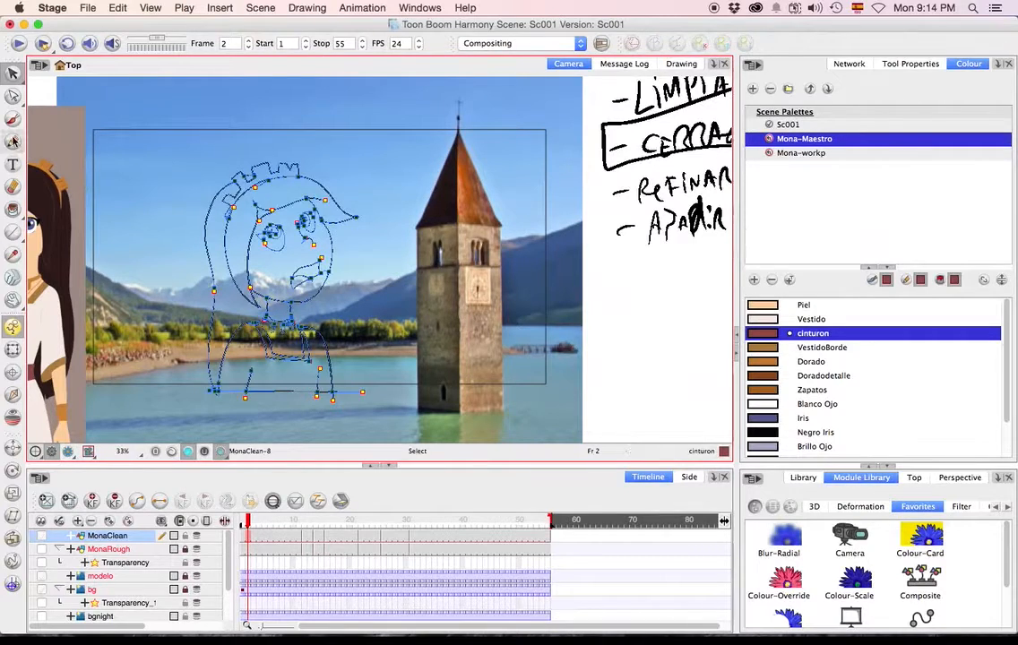
{"action": "left_click", "coordinate": [12, 209]}
{"action": "left_click_drag", "start_coordinate": [163, 249], "coordinate": [416, 247]}
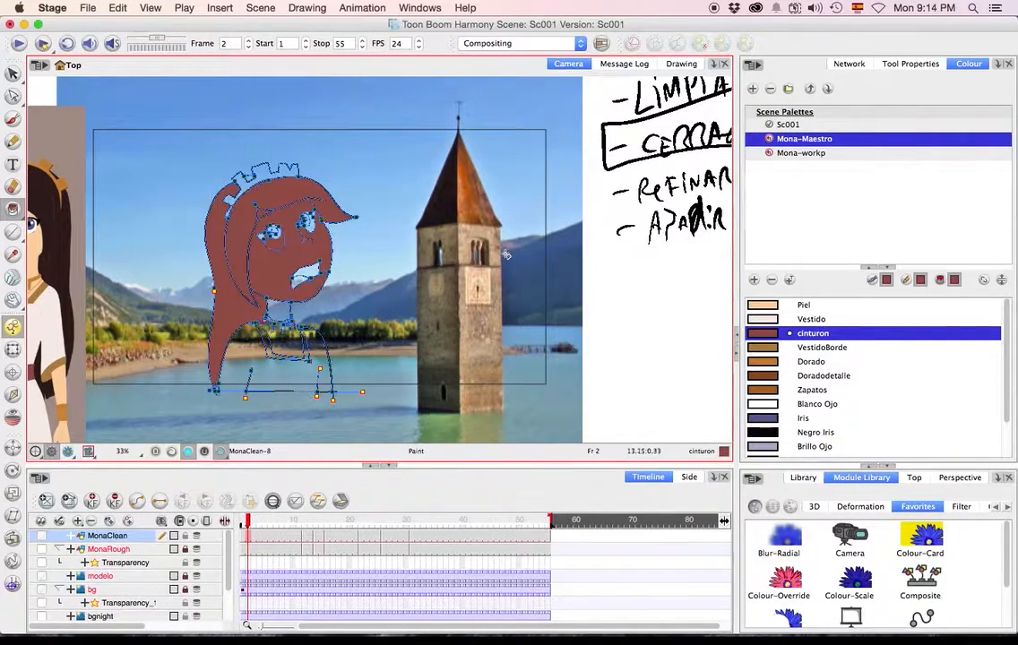
{"action": "mouse_move", "coordinate": [449, 321]}
{"action": "left_mouse_down"}
{"action": "mouse_move", "coordinate": [400, 208]}
{"action": "mouse_move", "coordinate": [405, 224]}
{"action": "left_mouse_up"}
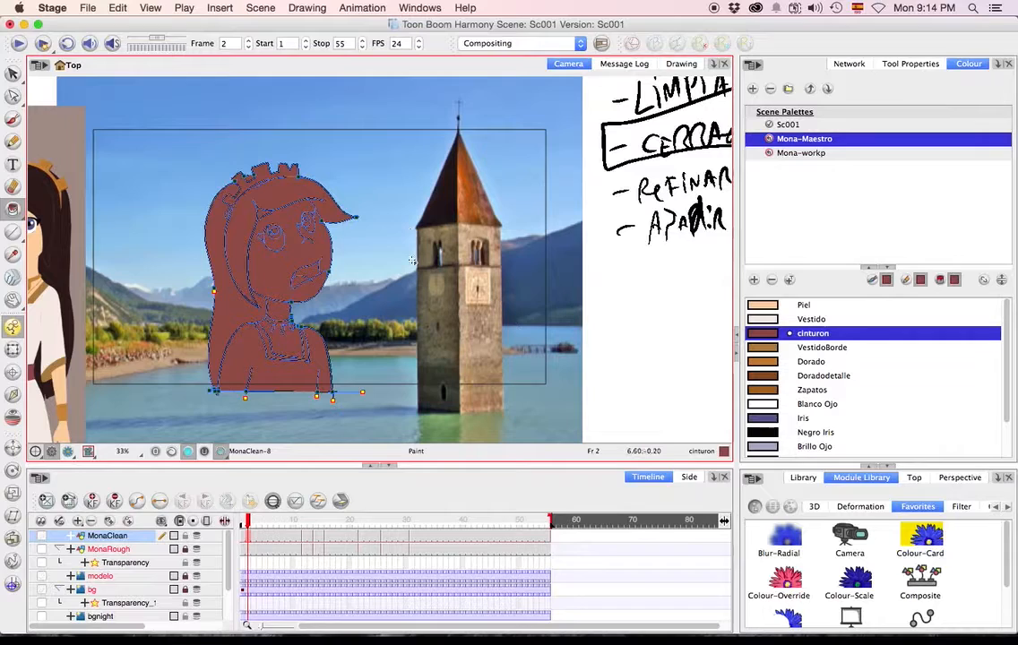
Undo the cinturon fills and the colour art creation on Mona's drawing.
{"action": "key", "text": "super+z"}
{"action": "key", "text": "super+z"}
{"action": "key", "text": "super+z"}
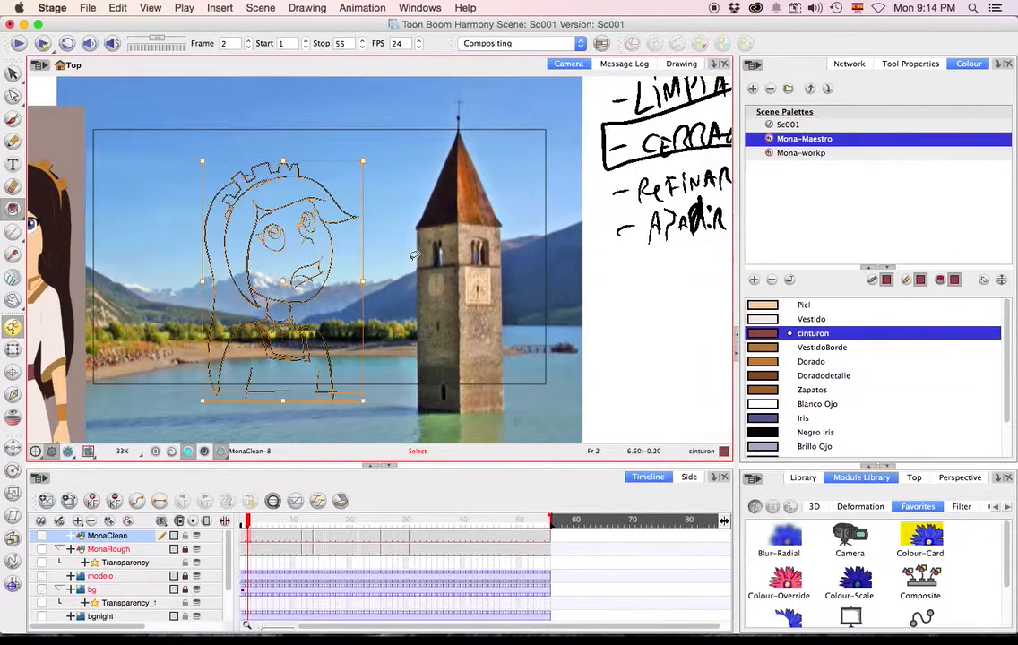
{"action": "key", "text": "alt+i"}
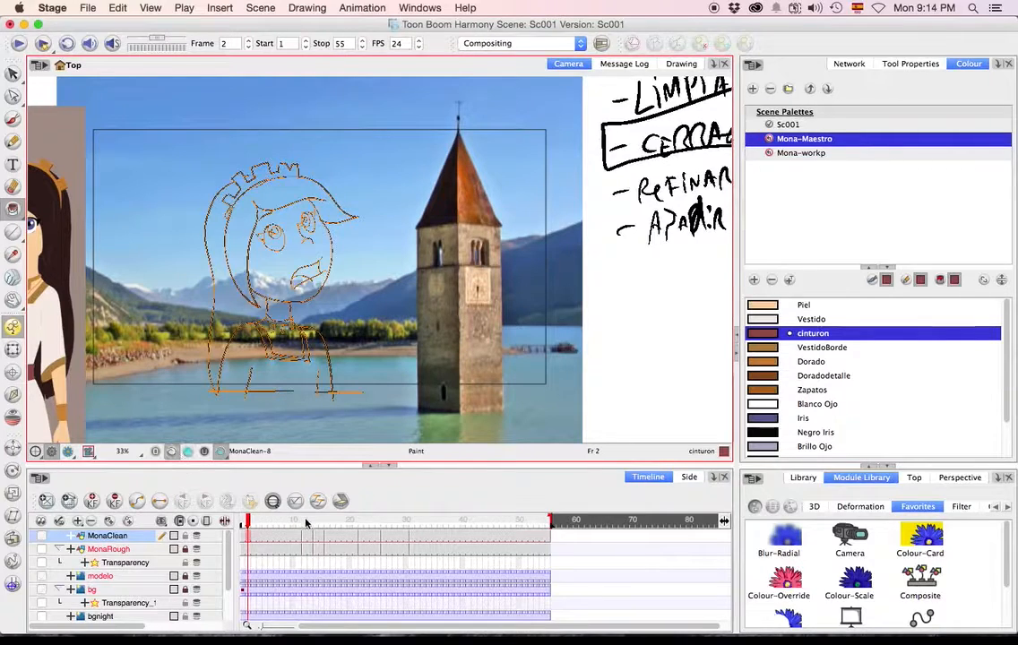
From frame 1, turn on Apply to Multiple Drawings for the Select tool and lasso Mona's line art.
{"action": "mouse_move", "coordinate": [283, 523]}
{"action": "left_mouse_down"}
{"action": "mouse_move", "coordinate": [529, 523]}
{"action": "mouse_move", "coordinate": [181, 524]}
{"action": "left_mouse_up"}
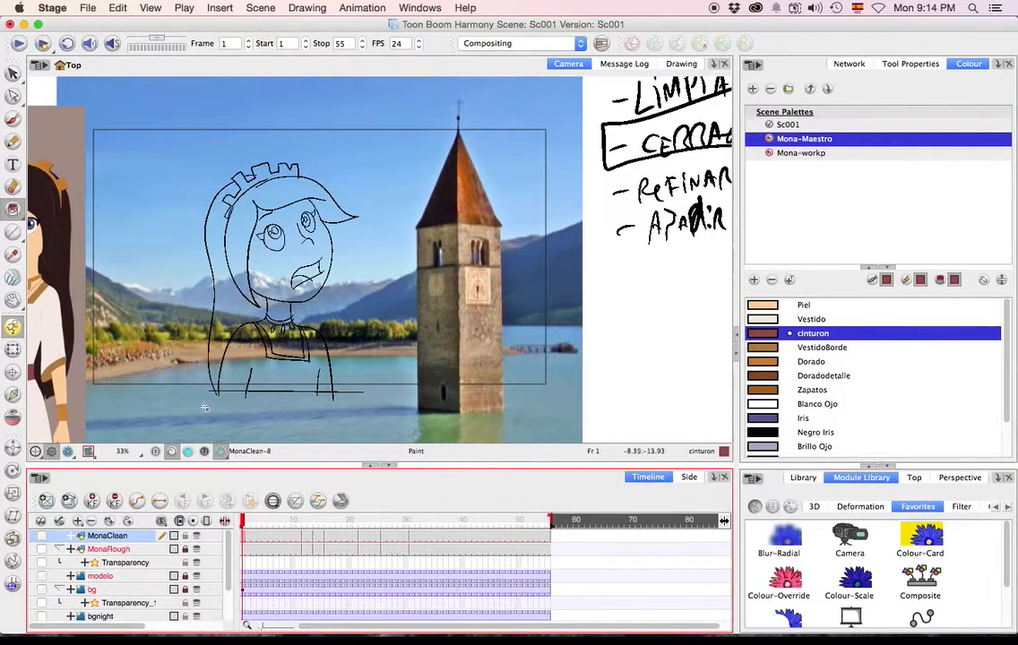
{"action": "scroll", "coordinate": [327, 330], "scroll_direction": "down", "scroll_amount": 3}
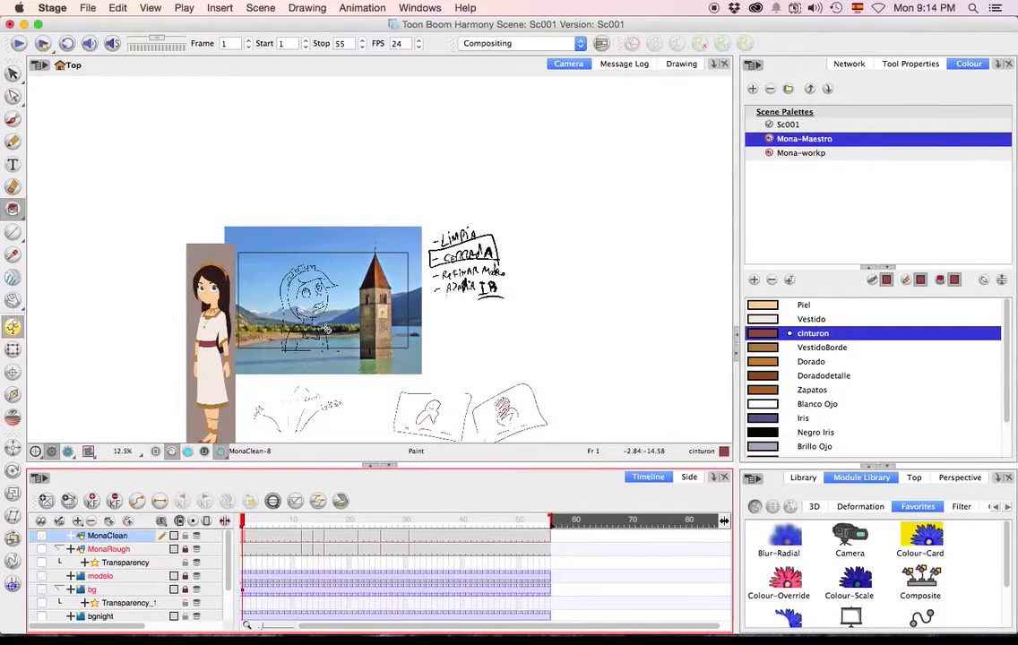
{"action": "scroll", "coordinate": [327, 329], "scroll_direction": "up", "scroll_amount": 1}
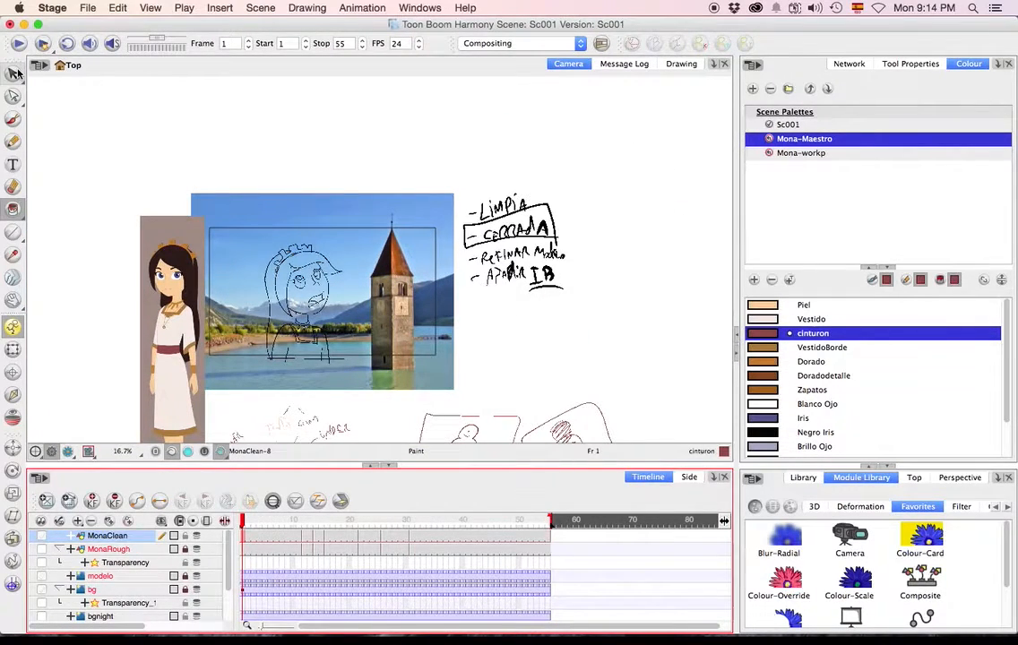
{"action": "left_click", "coordinate": [14, 71]}
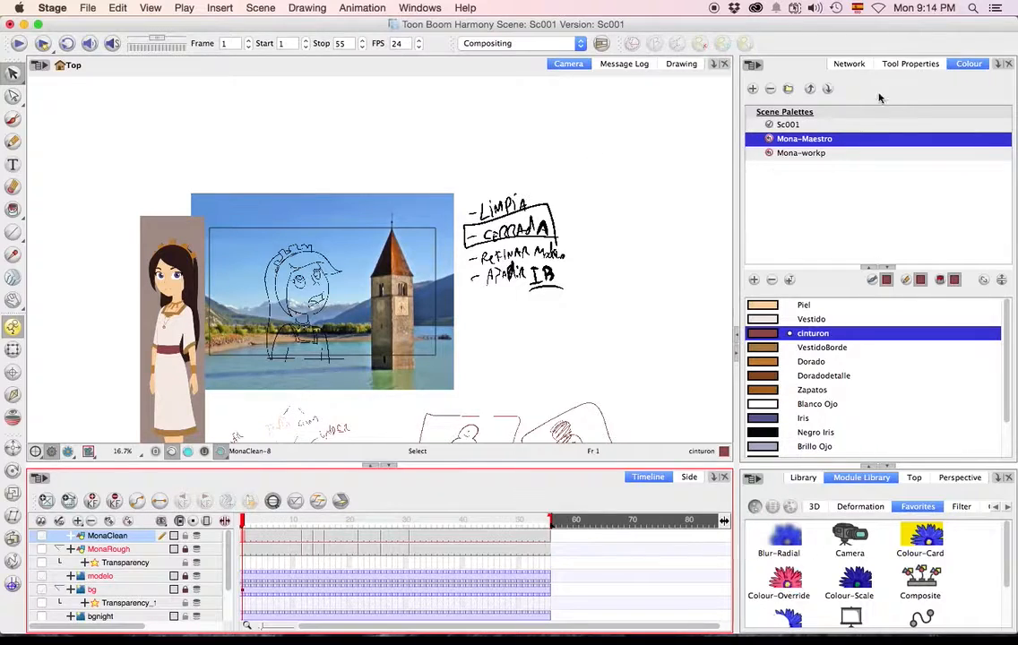
{"action": "left_click", "coordinate": [877, 64]}
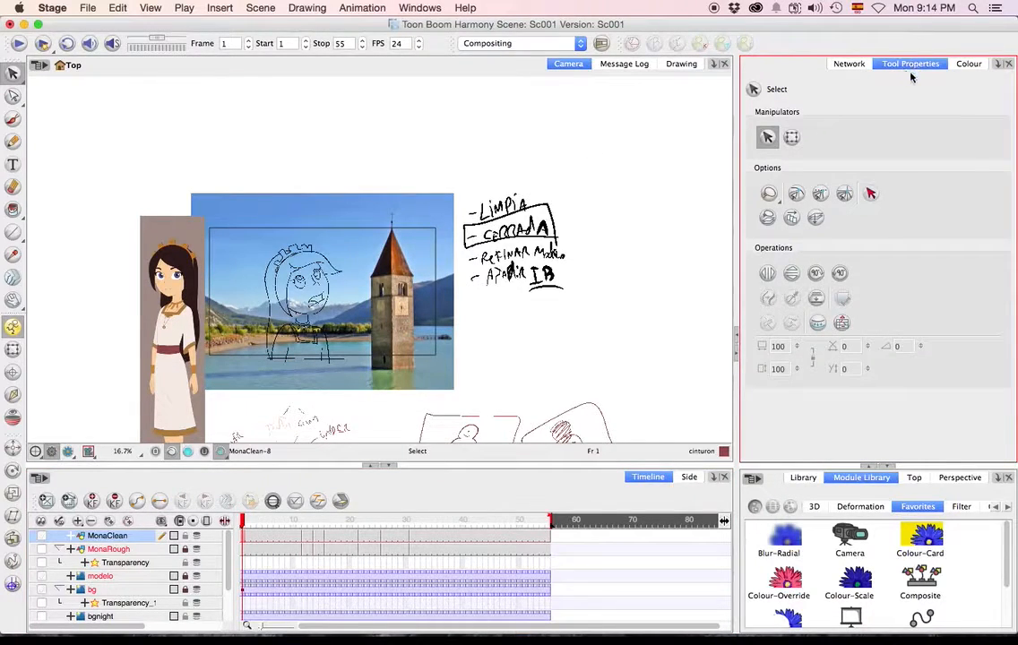
{"action": "left_click", "coordinate": [789, 220]}
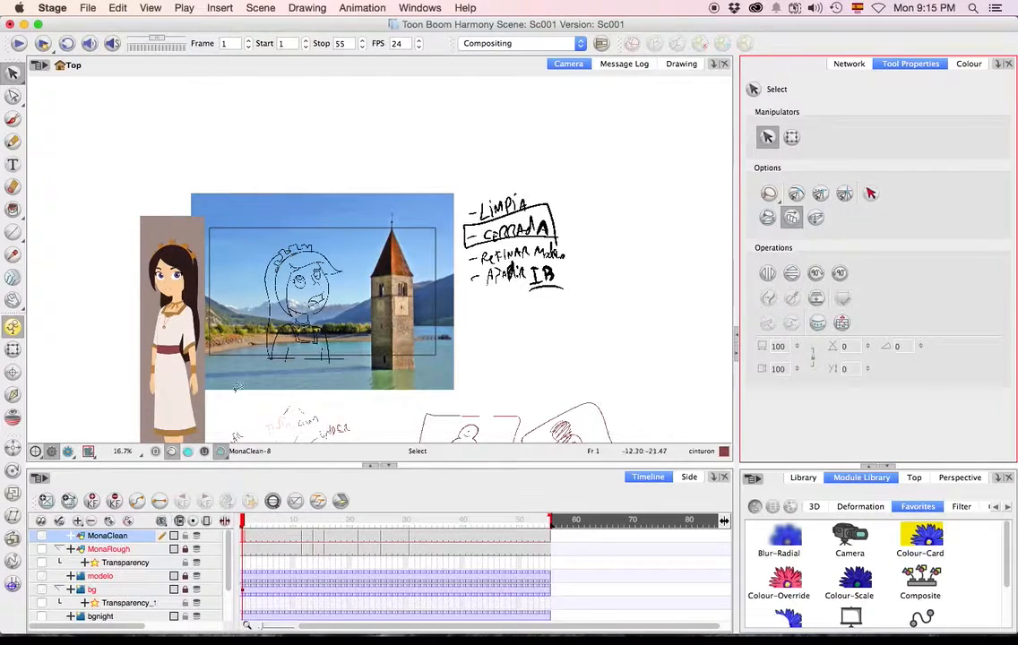
{"action": "mouse_move", "coordinate": [208, 340]}
{"action": "left_mouse_down"}
{"action": "mouse_move", "coordinate": [311, 392]}
{"action": "mouse_move", "coordinate": [436, 379]}
{"action": "mouse_move", "coordinate": [476, 355]}
{"action": "mouse_move", "coordinate": [450, 273]}
{"action": "mouse_move", "coordinate": [410, 198]}
{"action": "mouse_move", "coordinate": [390, 188]}
{"action": "mouse_move", "coordinate": [188, 198]}
{"action": "mouse_move", "coordinate": [153, 193]}
{"action": "left_mouse_up"}
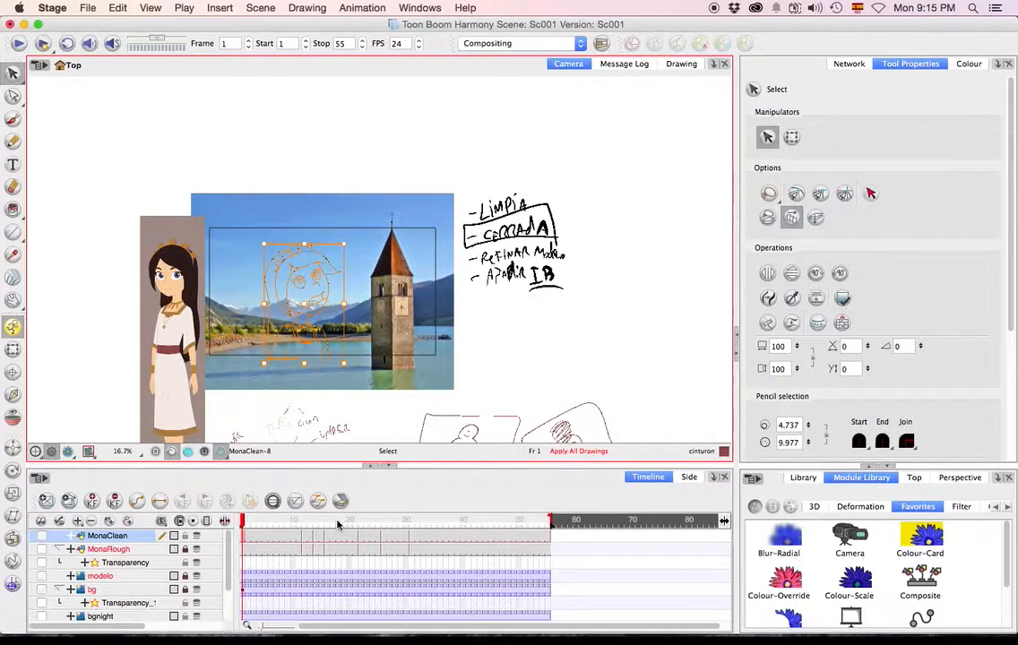
{"action": "left_click", "coordinate": [202, 455]}
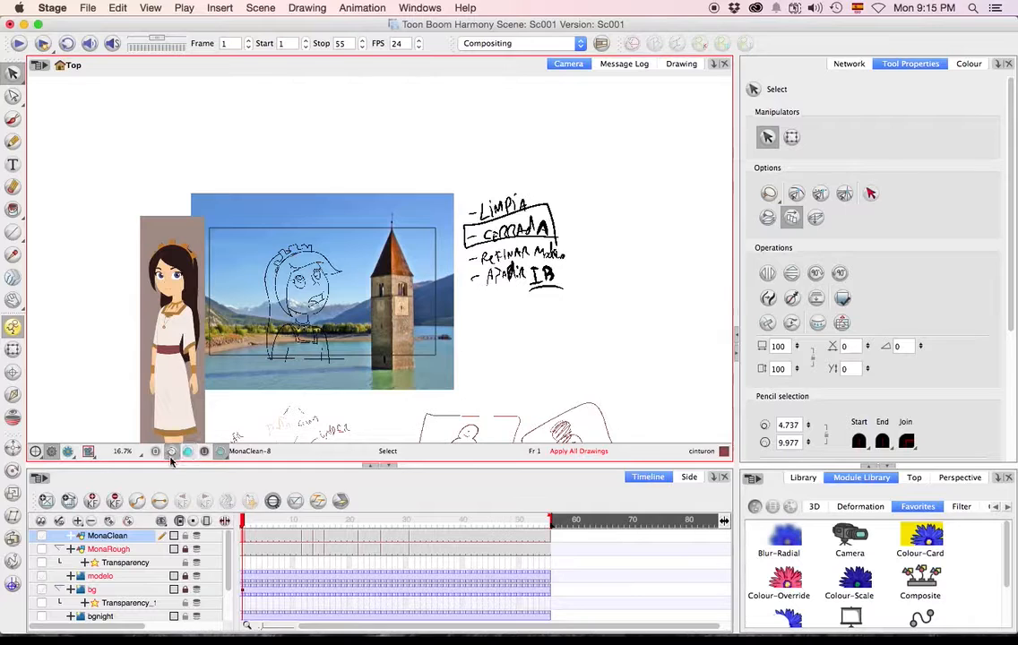
Lasso Mona's line art across all drawings, run Create Colour Art from Line Art, and switch to the Colour Art layer.
{"action": "mouse_move", "coordinate": [408, 335]}
{"action": "left_mouse_down"}
{"action": "mouse_move", "coordinate": [251, 377]}
{"action": "mouse_move", "coordinate": [195, 251]}
{"action": "mouse_move", "coordinate": [289, 190]}
{"action": "mouse_move", "coordinate": [392, 264]}
{"action": "mouse_move", "coordinate": [408, 335]}
{"action": "left_mouse_up"}
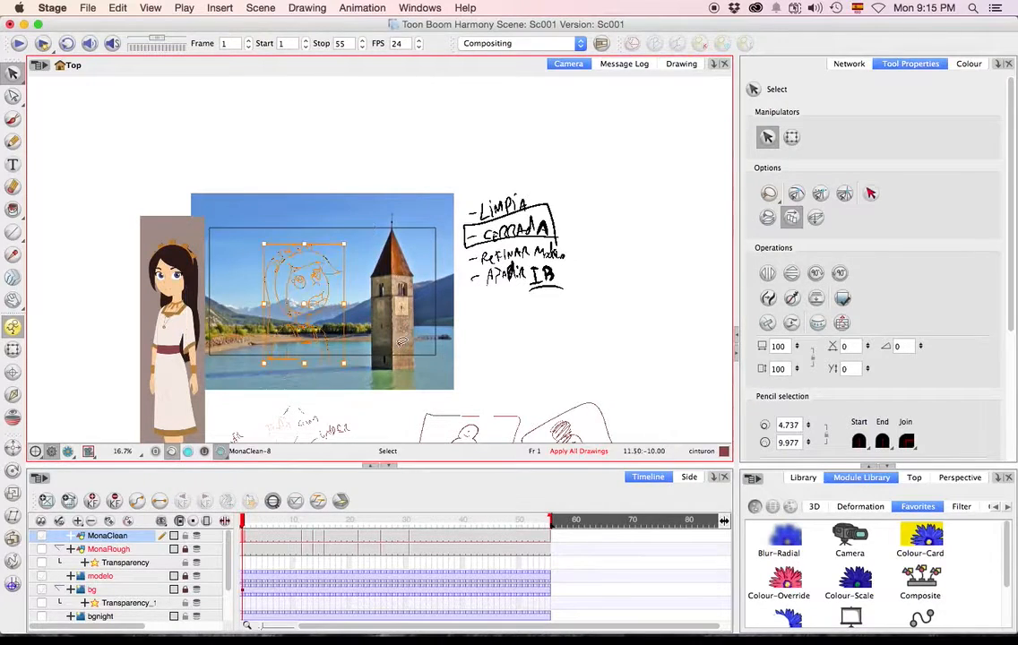
{"action": "left_click", "coordinate": [464, 7]}
{"action": "mouse_move", "coordinate": [574, 47]}
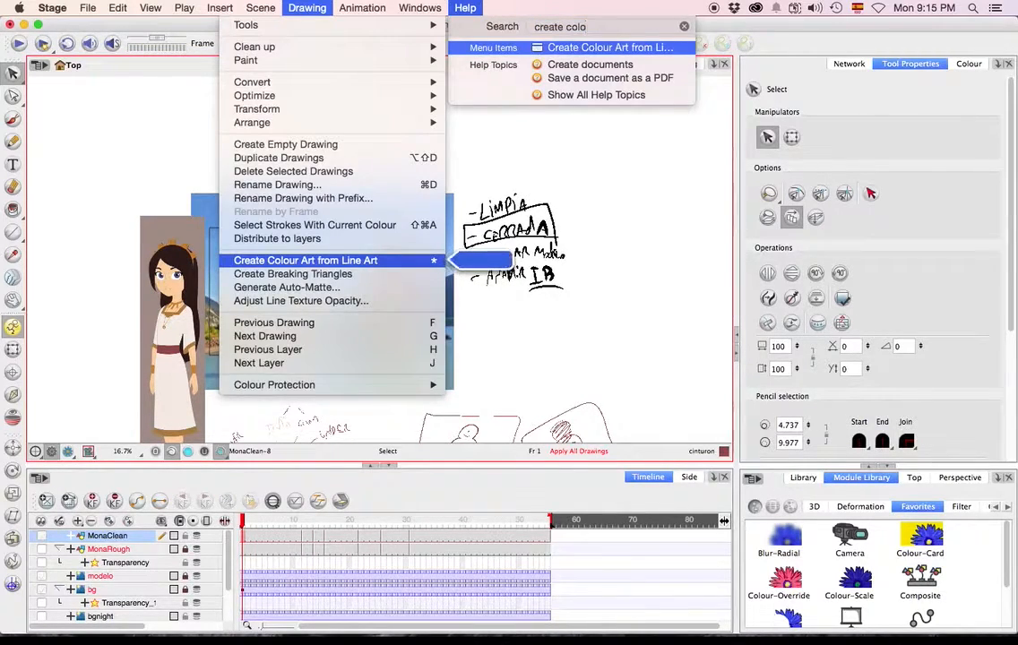
{"action": "left_click", "coordinate": [576, 47]}
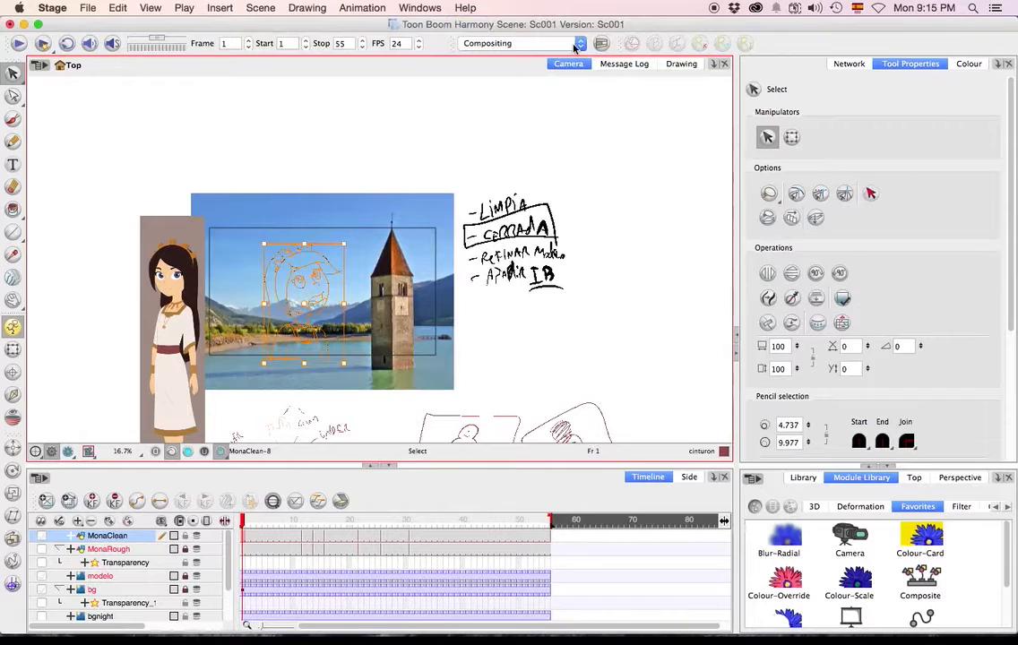
{"action": "left_click", "coordinate": [189, 451]}
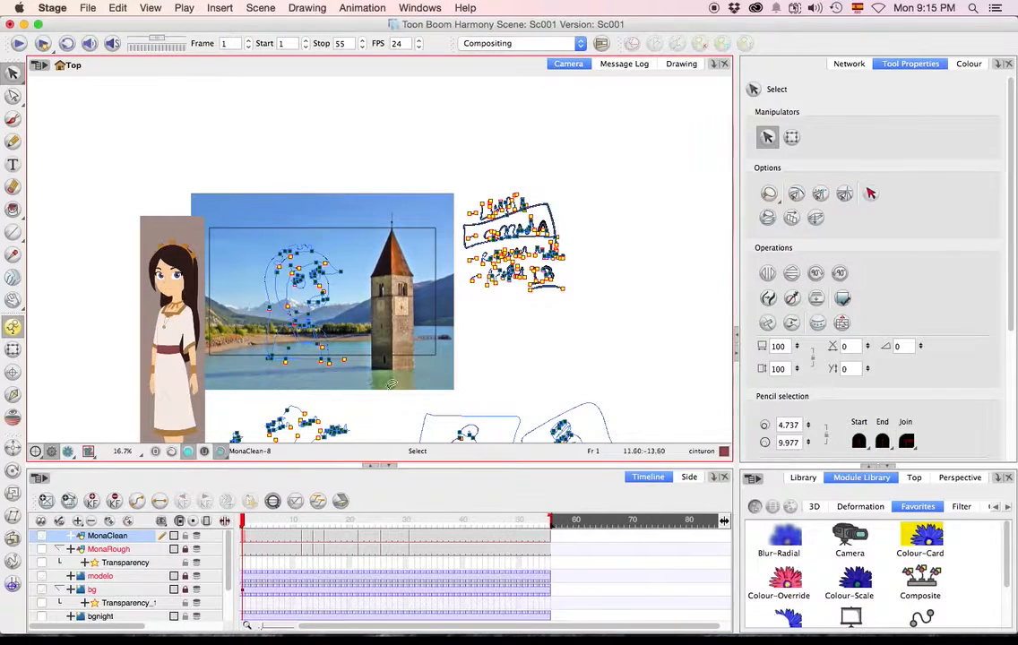
Examine the new colour art in the timeline and up close on frame 1 for open gaps in Mona's outlines.
{"action": "left_click", "coordinate": [310, 523]}
{"action": "mouse_move", "coordinate": [310, 525]}
{"action": "left_mouse_down"}
{"action": "mouse_move", "coordinate": [468, 528]}
{"action": "mouse_move", "coordinate": [224, 529]}
{"action": "left_mouse_up"}
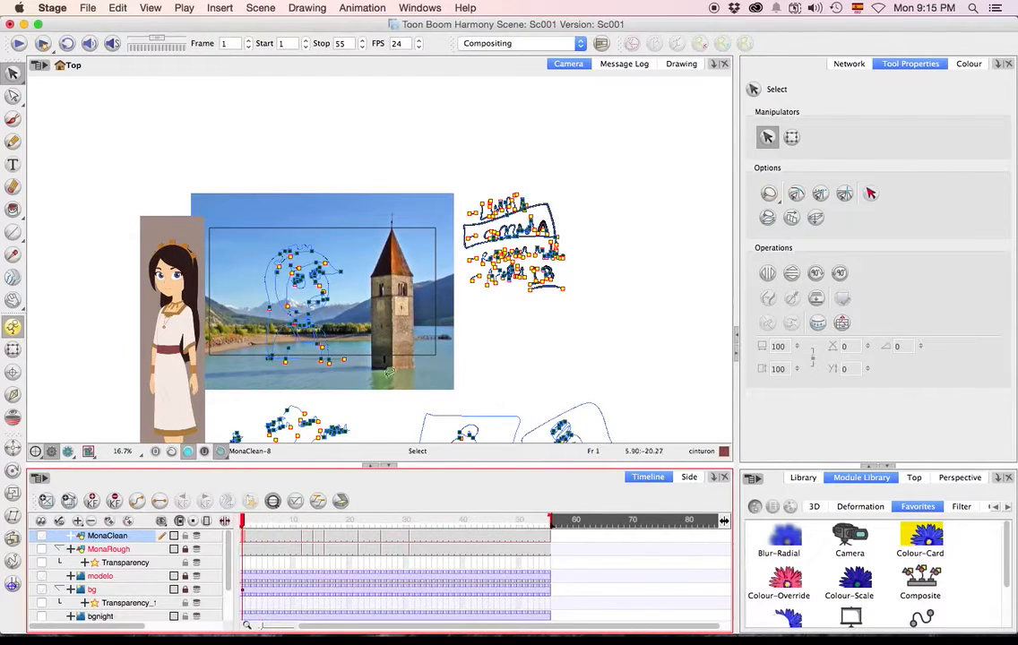
{"action": "left_click", "coordinate": [344, 327]}
{"action": "scroll", "coordinate": [281, 274], "scroll_direction": "up", "scroll_amount": 3}
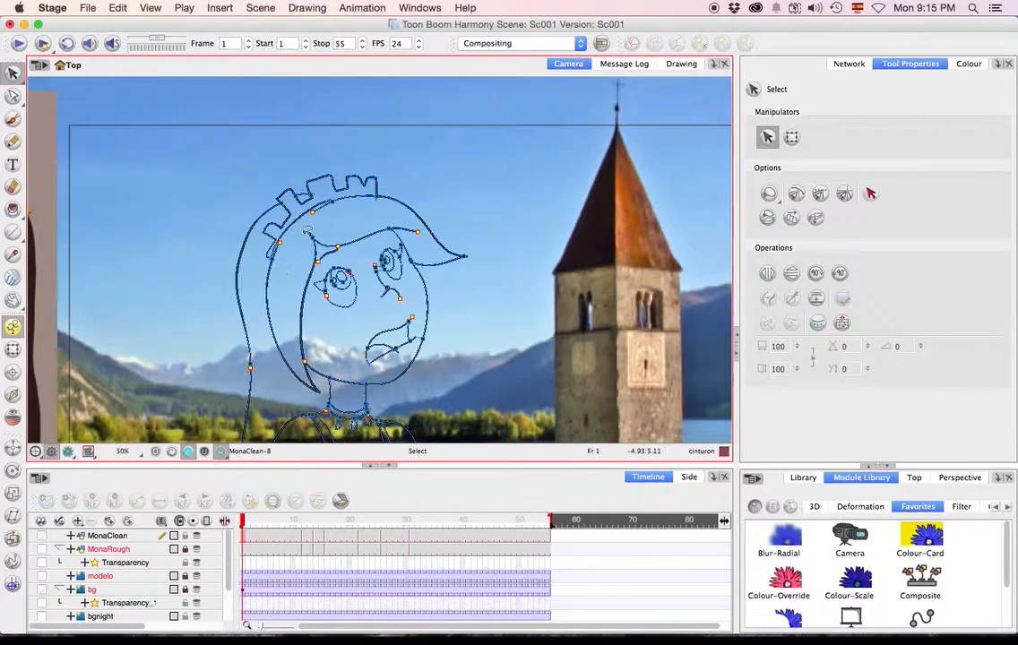
{"action": "scroll", "coordinate": [281, 274], "scroll_direction": "down", "scroll_amount": 1}
{"action": "left_click_drag", "start_coordinate": [235, 360], "coordinate": [220, 263]}
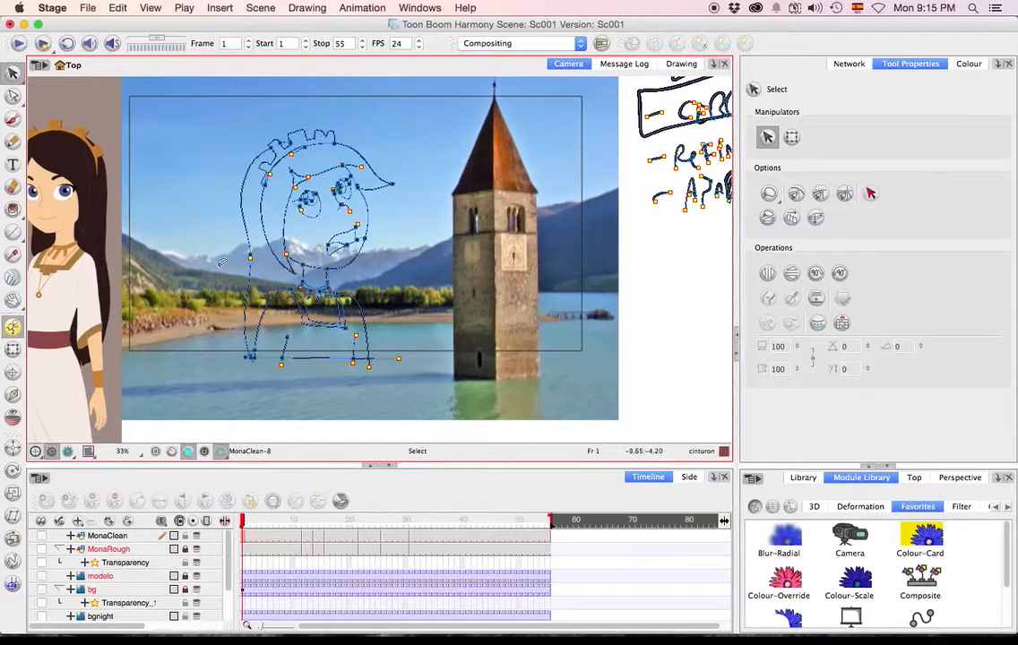
{"action": "scroll", "coordinate": [220, 263], "scroll_direction": "down", "scroll_amount": 1}
{"action": "scroll", "coordinate": [249, 262], "scroll_direction": "up", "scroll_amount": 3}
{"action": "scroll", "coordinate": [251, 262], "scroll_direction": "up", "scroll_amount": 1}
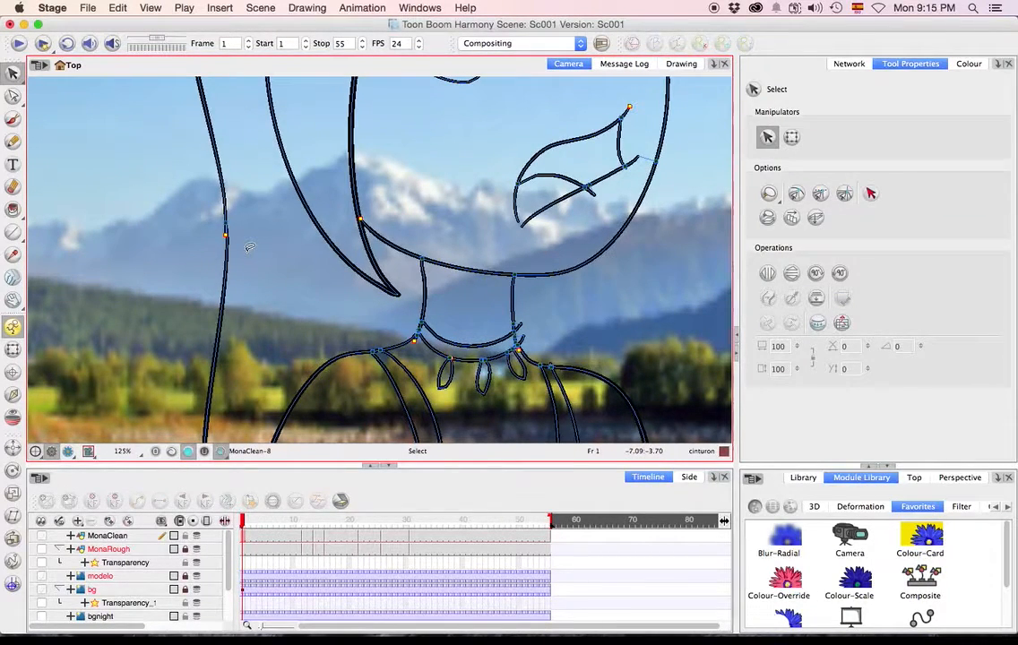
Use the Close Gap tool to close the openings in Mona's hair outline and around her neck on frame 1.
{"action": "key", "text": "alt+c"}
{"action": "key", "text": "alt+s"}
{"action": "key", "text": "shift+super+/"}
{"action": "left_click", "coordinate": [112, 125]}
{"action": "key", "text": "alt+c"}
{"action": "key", "text": "1"}
{"action": "key", "text": "1"}
{"action": "key", "text": "1"}
{"action": "key", "text": "1"}
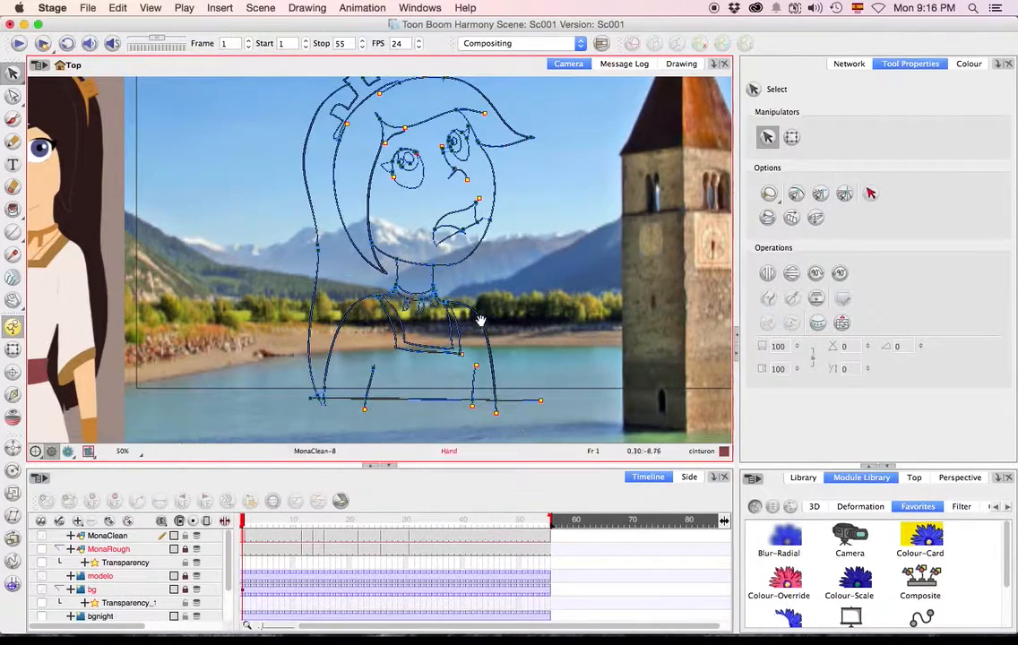
Examine Mona's hair, eyes, nose and mouth on frame 1 for remaining open gaps.
{"action": "scroll", "coordinate": [479, 343], "scroll_direction": "up", "scroll_amount": 4}
{"action": "key", "text": "2"}
{"action": "key", "text": "2"}
{"action": "key", "text": "2"}
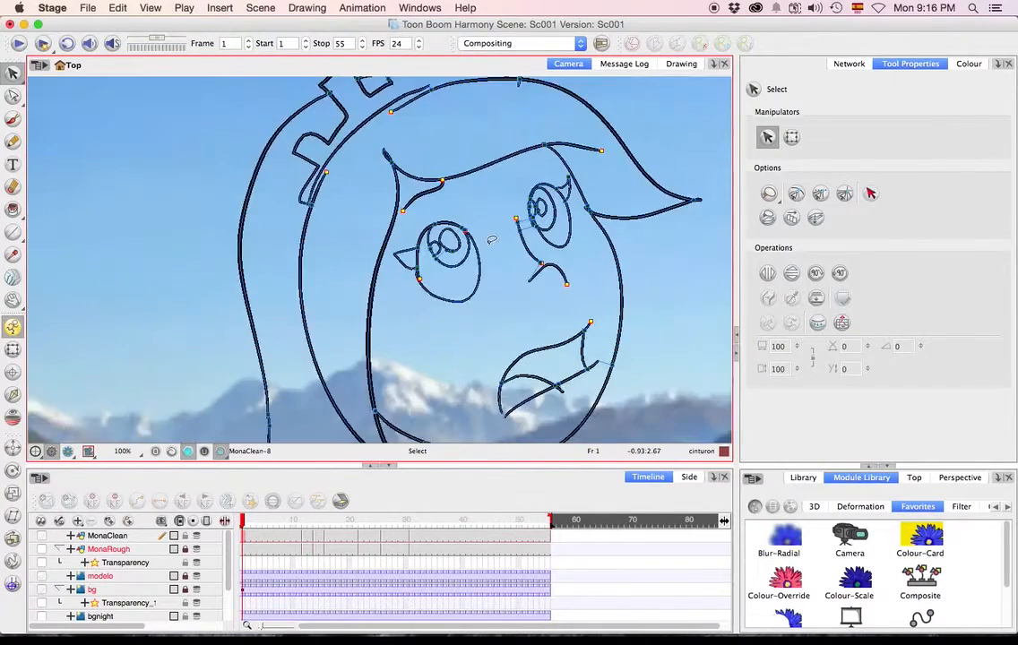
{"action": "key", "text": "space"}
{"action": "left_click_drag", "start_coordinate": [370, 243], "coordinate": [325, 388]}
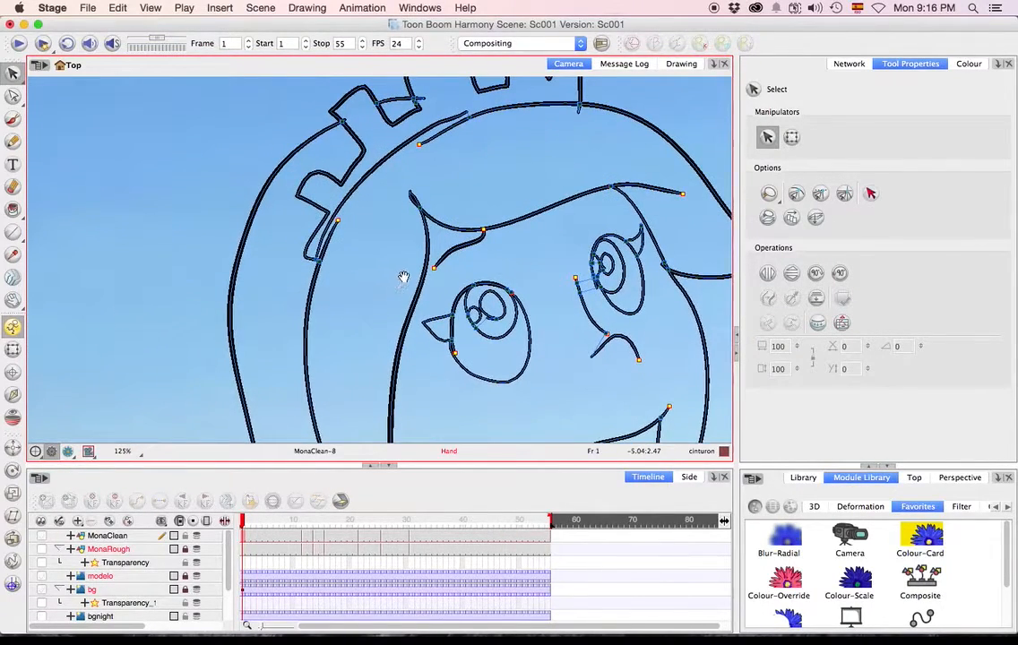
{"action": "key", "text": "space"}
{"action": "left_click_drag", "start_coordinate": [399, 255], "coordinate": [410, 183]}
{"action": "left_click_drag", "start_coordinate": [430, 249], "coordinate": [412, 180]}
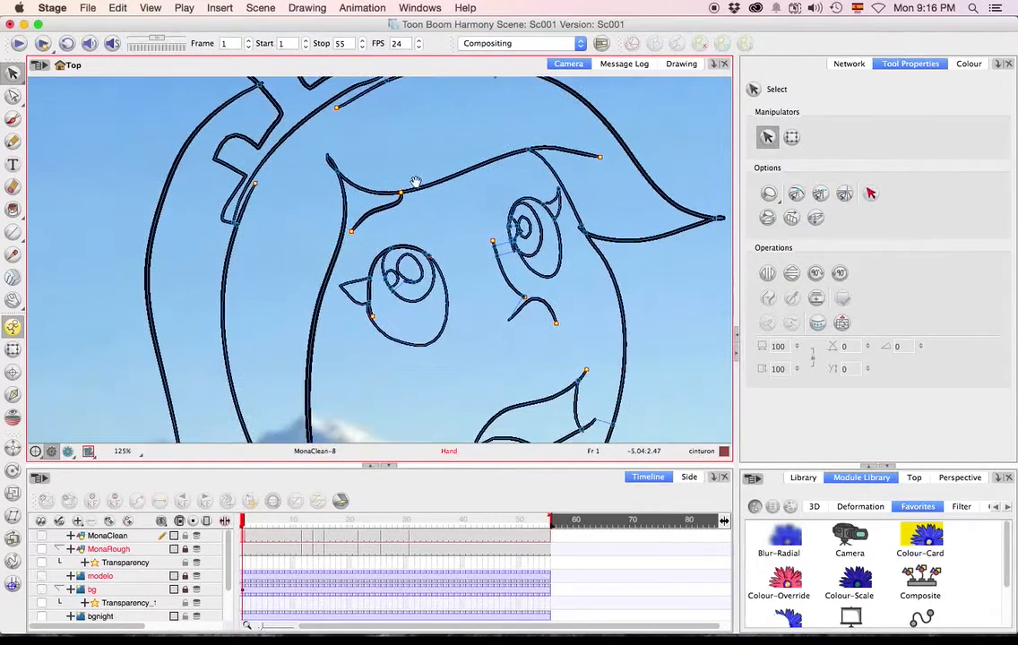
{"action": "left_click_drag", "start_coordinate": [471, 321], "coordinate": [421, 247]}
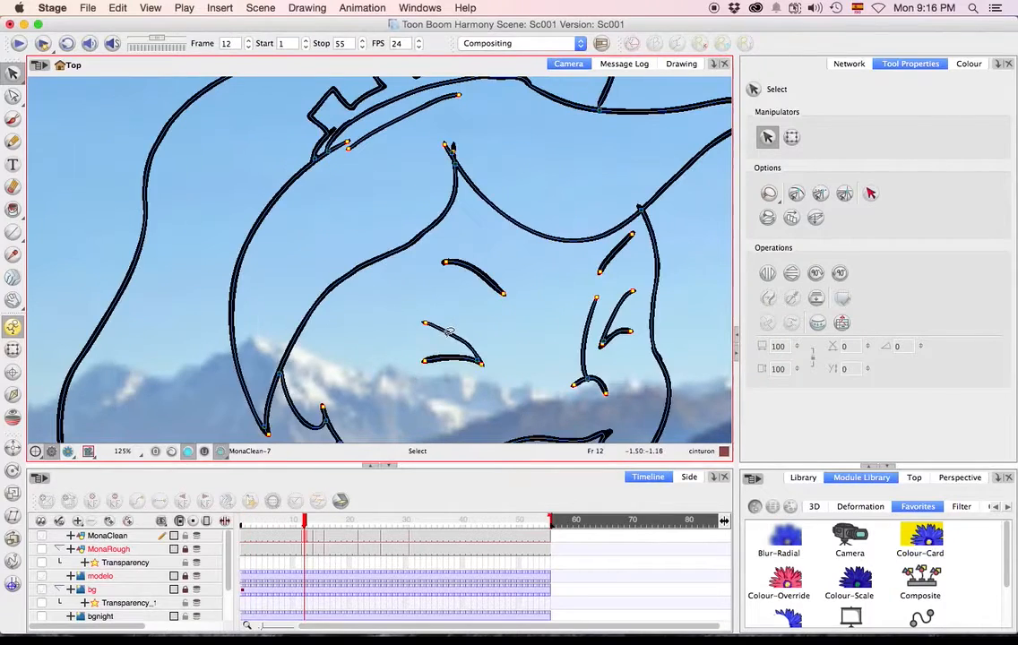
Go to frame 12 and use Close Gap on the open lines around Mona's hair, shoulder and neckline.
{"action": "key", "text": "space"}
{"action": "left_click_drag", "start_coordinate": [477, 311], "coordinate": [305, 298]}
{"action": "left_click_drag", "start_coordinate": [507, 363], "coordinate": [574, 188]}
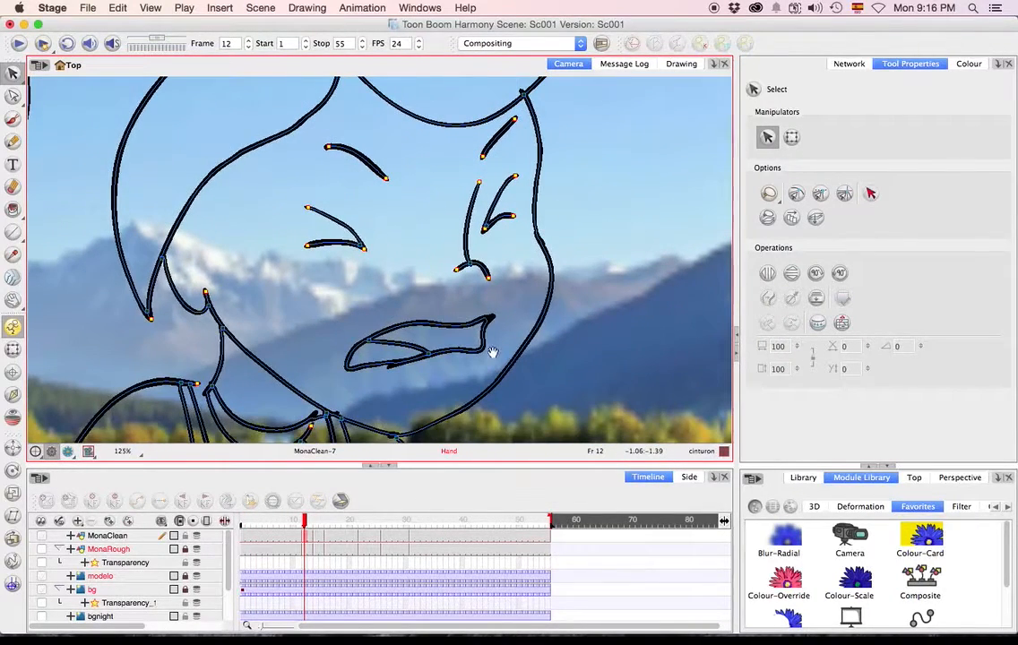
{"action": "left_click_drag", "start_coordinate": [488, 355], "coordinate": [551, 233]}
{"action": "key", "text": "c"}
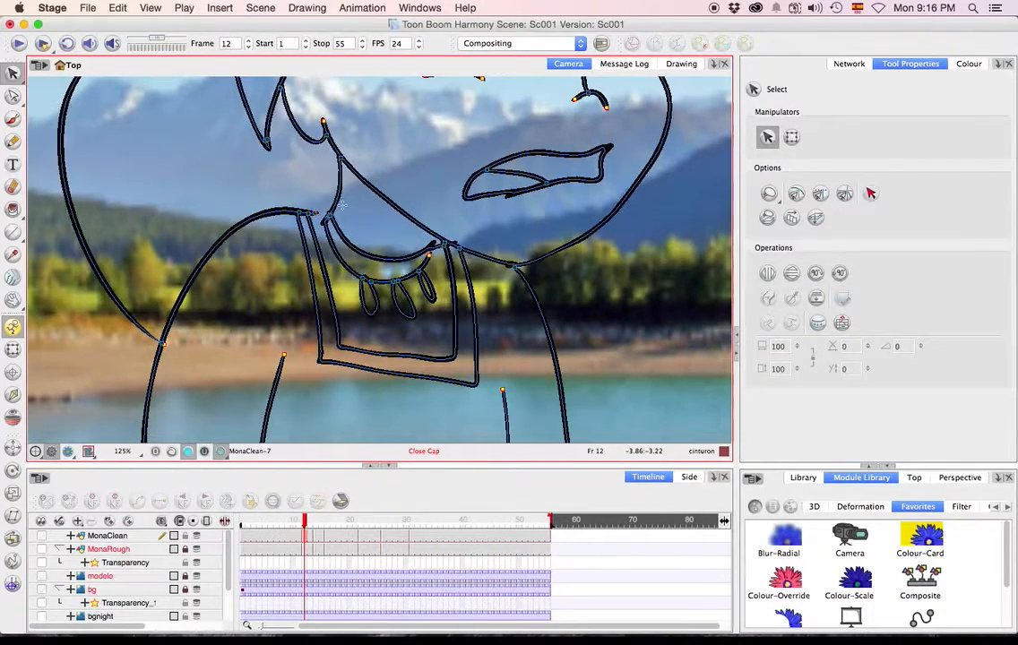
{"action": "scroll", "coordinate": [447, 302], "scroll_direction": "down", "scroll_amount": 5}
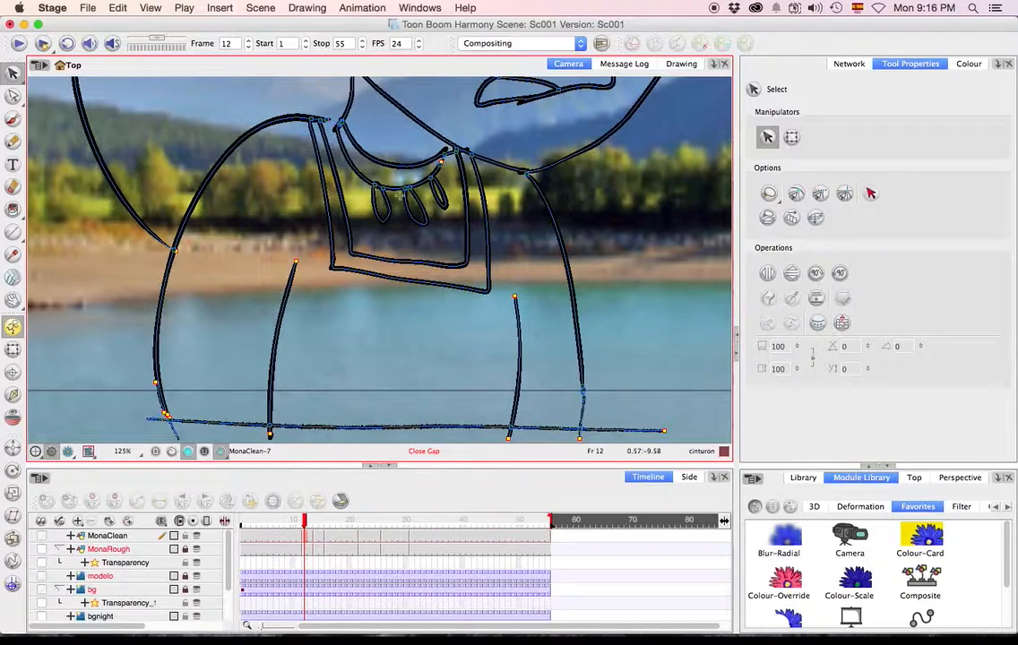
On the drawing at frame 14, close the gaps in Mona's outline, including where the hair end meets the arm.
{"action": "key", "text": "g"}
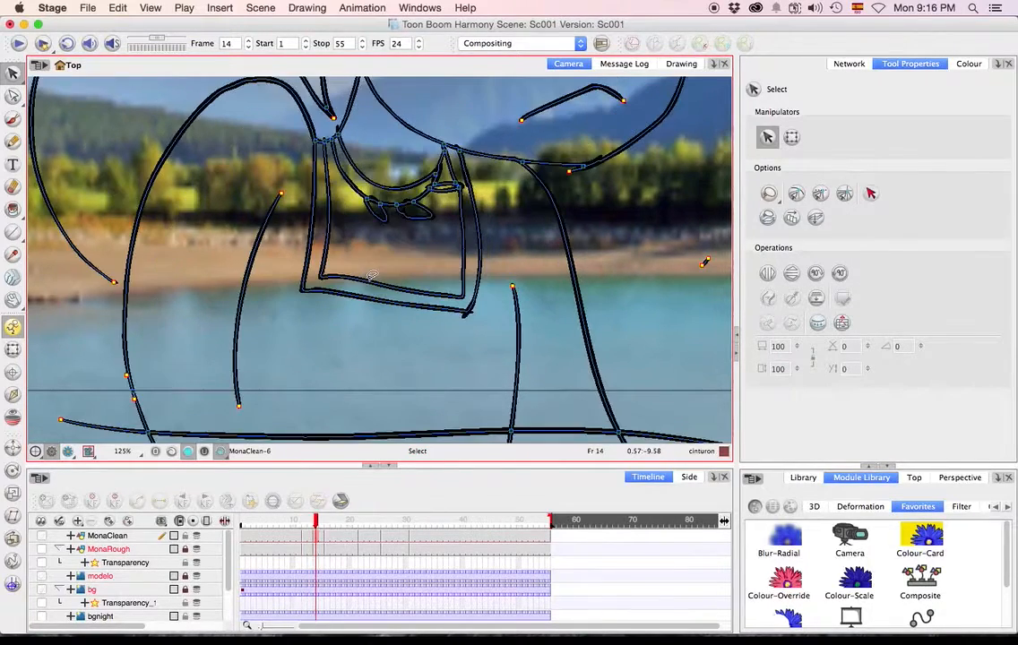
{"action": "key", "text": "space"}
{"action": "left_click_drag", "start_coordinate": [137, 297], "coordinate": [139, 300]}
{"action": "key", "text": "space"}
{"action": "mouse_move", "coordinate": [536, 335]}
{"action": "left_mouse_down"}
{"action": "mouse_move", "coordinate": [504, 250]}
{"action": "mouse_move", "coordinate": [484, 236]}
{"action": "left_mouse_up"}
{"action": "left_click_drag", "start_coordinate": [87, 309], "coordinate": [75, 254]}
{"action": "scroll", "coordinate": [602, 306], "scroll_direction": "up", "scroll_amount": 10}
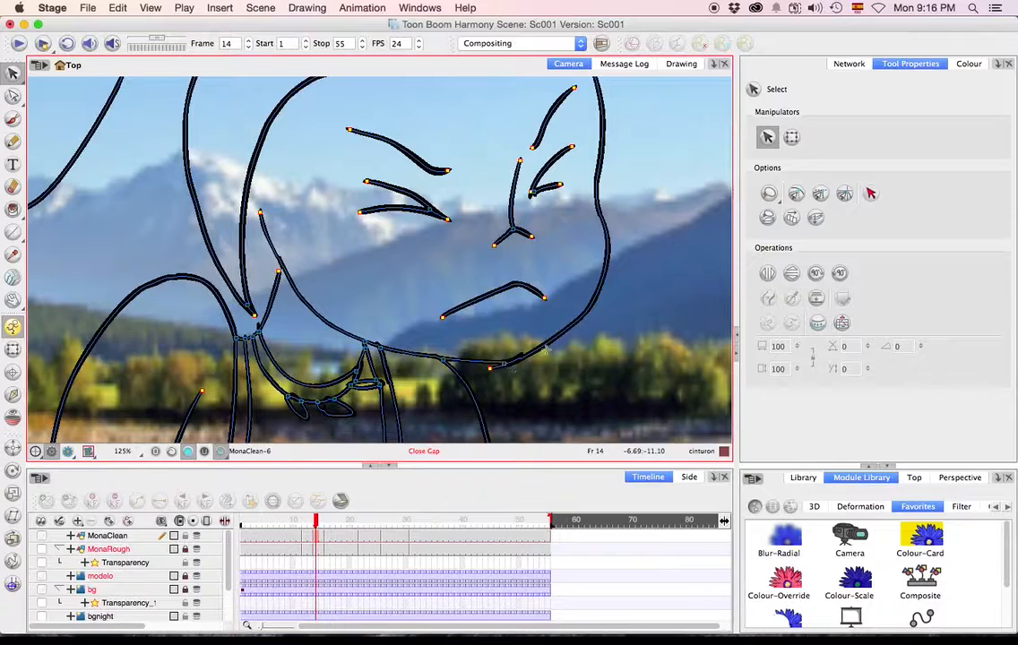
{"action": "scroll", "coordinate": [537, 296], "scroll_direction": "up", "scroll_amount": 6}
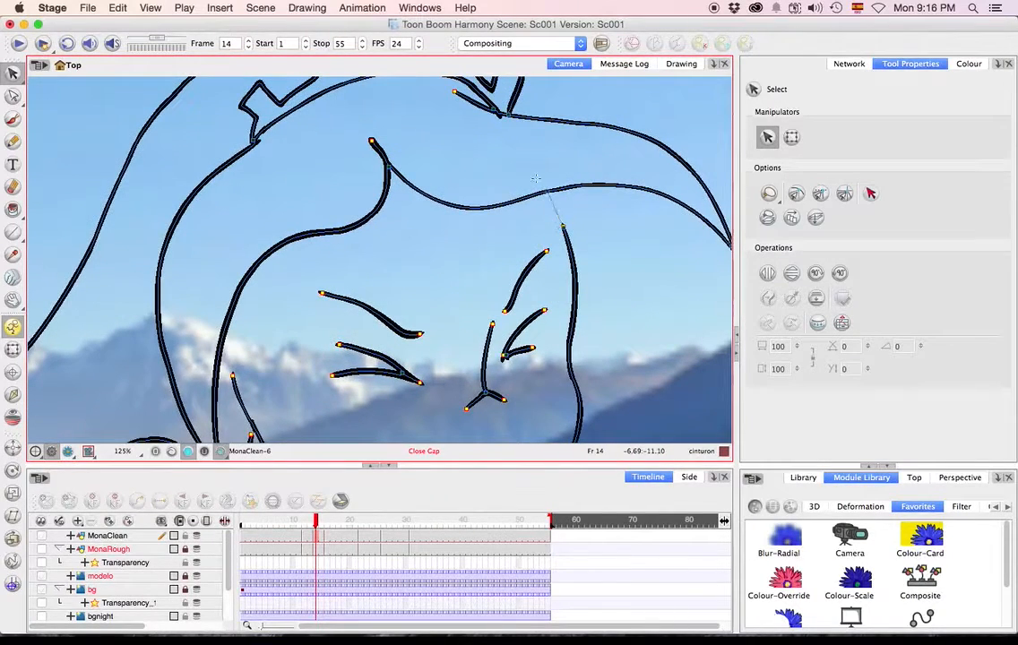
{"action": "scroll", "coordinate": [568, 235], "scroll_direction": "up", "scroll_amount": 5}
{"action": "scroll", "coordinate": [568, 234], "scroll_direction": "left", "scroll_amount": 6}
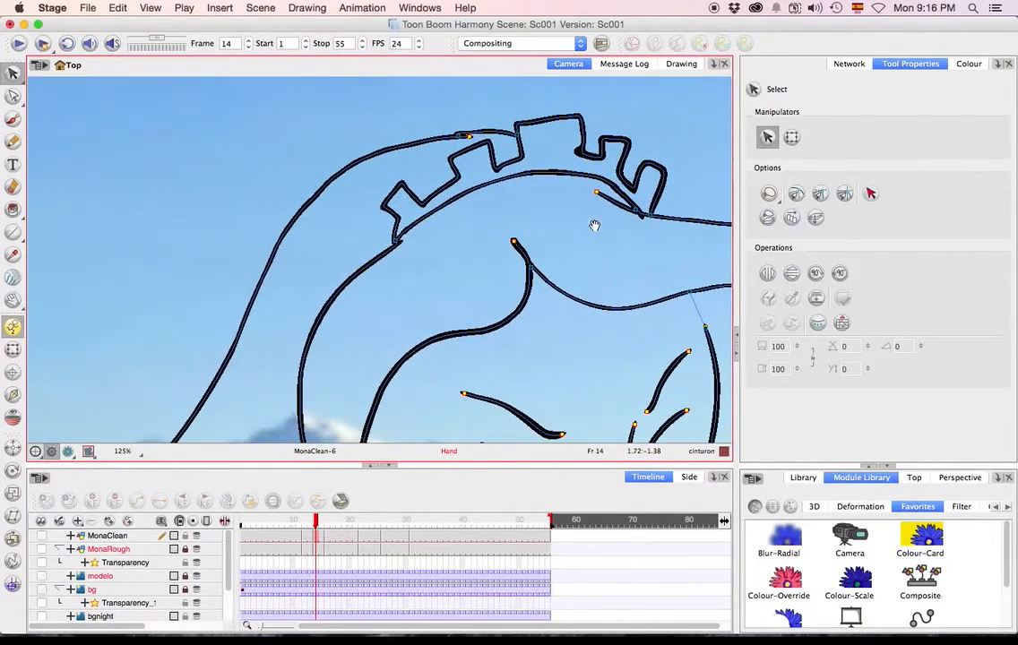
{"action": "scroll", "coordinate": [466, 200], "scroll_direction": "down", "scroll_amount": 10}
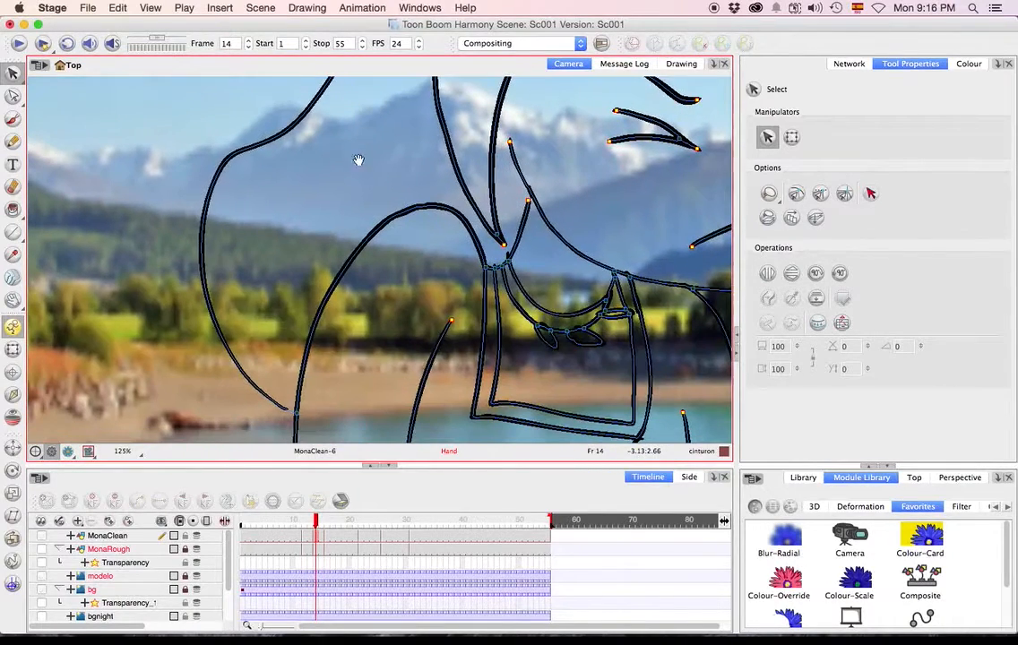
On the drawing at frame 16, close the gaps at Mona's hair end and where the face outline meets the fringe.
{"action": "key", "text": "f"}
{"action": "key", "text": "g"}
{"action": "key", "text": "g"}
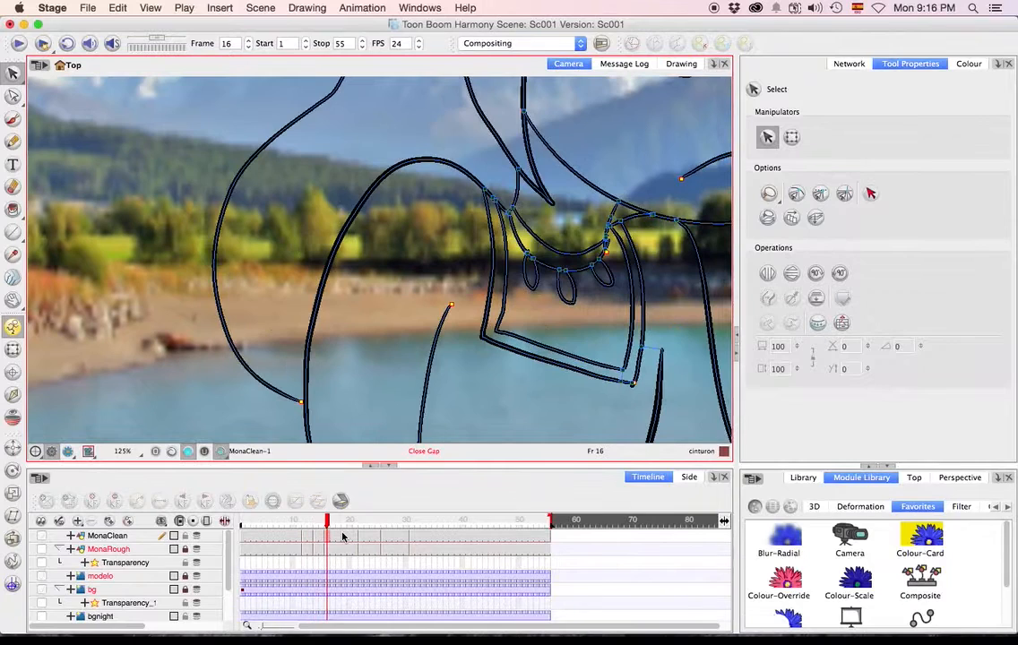
{"action": "scroll", "coordinate": [412, 344], "scroll_direction": "down", "scroll_amount": 5}
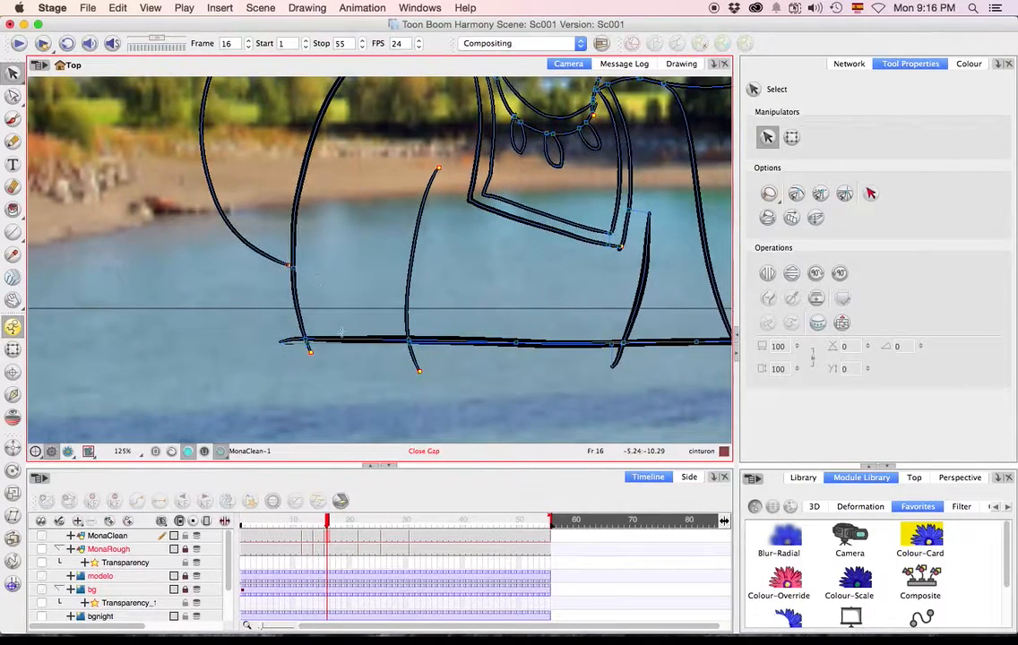
{"action": "scroll", "coordinate": [339, 324], "scroll_direction": "up", "scroll_amount": 8}
{"action": "scroll", "coordinate": [499, 390], "scroll_direction": "up", "scroll_amount": 10}
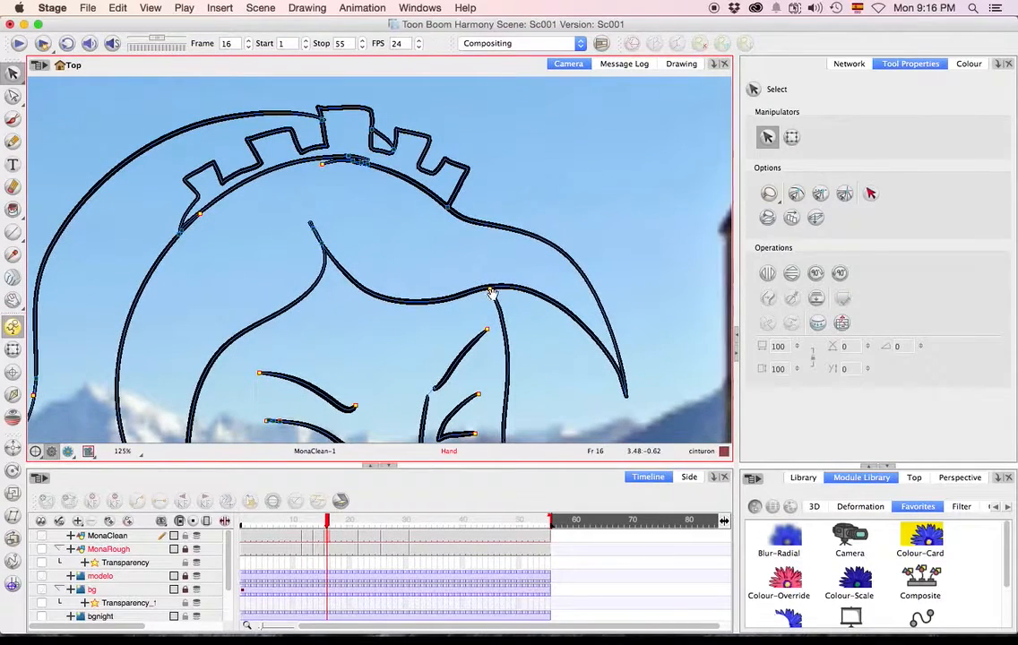
{"action": "key", "text": "c"}
{"action": "left_click", "coordinate": [491, 291]}
{"action": "key", "text": "c"}
{"action": "left_click", "coordinate": [513, 301]}
{"action": "key", "text": "c"}
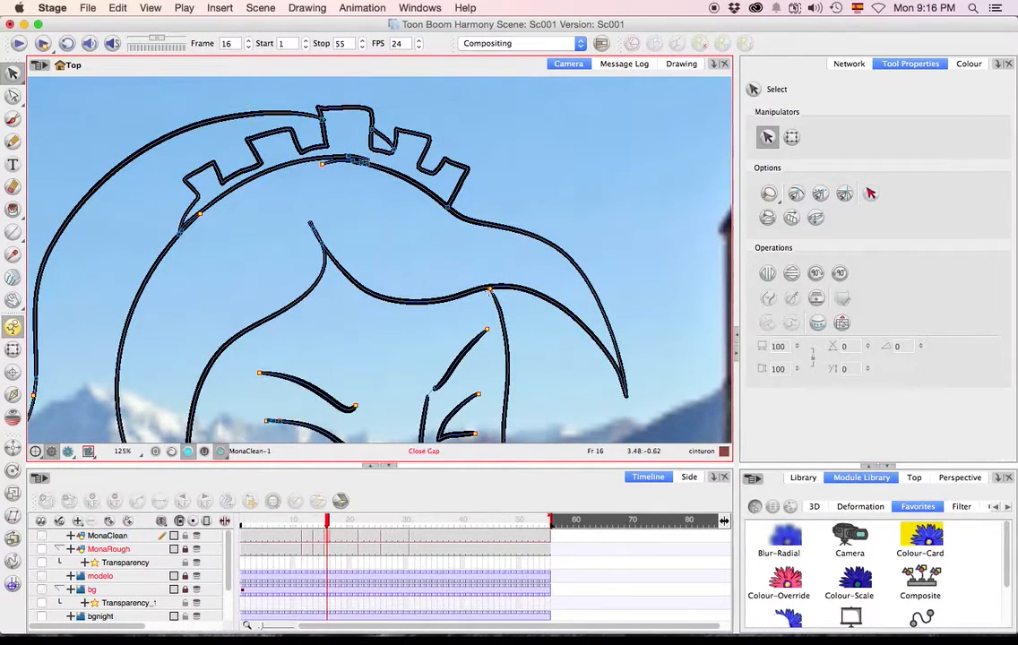
{"action": "scroll", "coordinate": [404, 221], "scroll_direction": "down", "scroll_amount": 10}
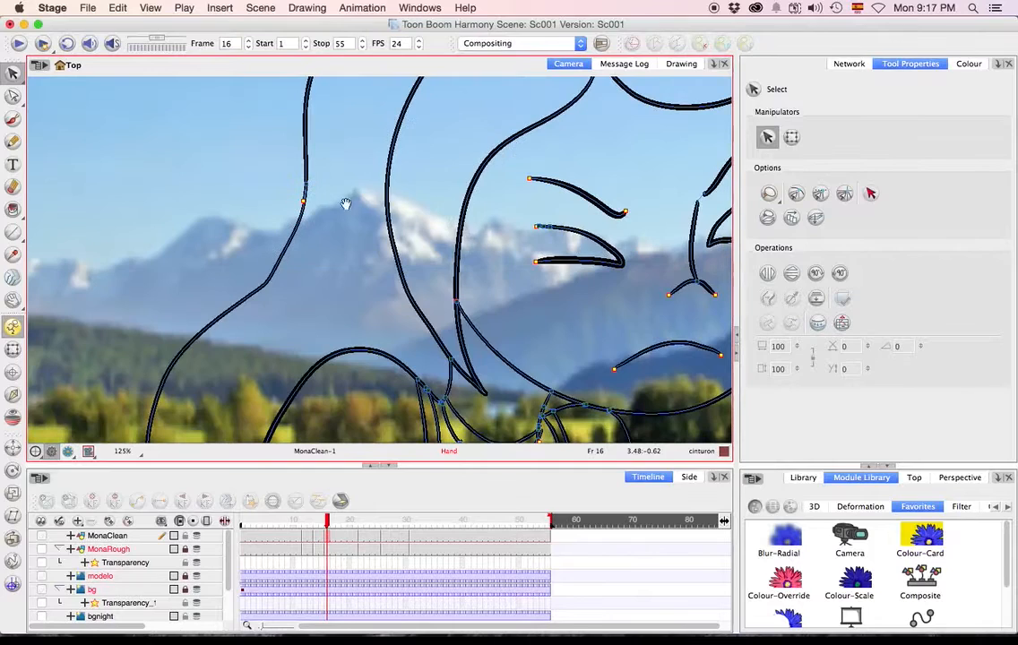
{"action": "scroll", "coordinate": [336, 283], "scroll_direction": "down", "scroll_amount": 5}
Go to frame 22 and use Close Gap on the open lines of Mona's hair and face.
{"action": "left_click_drag", "start_coordinate": [346, 524], "coordinate": [361, 523]}
{"action": "key", "text": "space"}
{"action": "left_click_drag", "start_coordinate": [392, 399], "coordinate": [292, 365]}
{"action": "left_click_drag", "start_coordinate": [536, 95], "coordinate": [445, 318]}
{"action": "left_click_drag", "start_coordinate": [457, 188], "coordinate": [404, 404]}
{"action": "left_click_drag", "start_coordinate": [465, 207], "coordinate": [409, 347]}
{"action": "left_click_drag", "start_coordinate": [515, 272], "coordinate": [389, 201]}
{"action": "left_click_drag", "start_coordinate": [548, 302], "coordinate": [508, 180]}
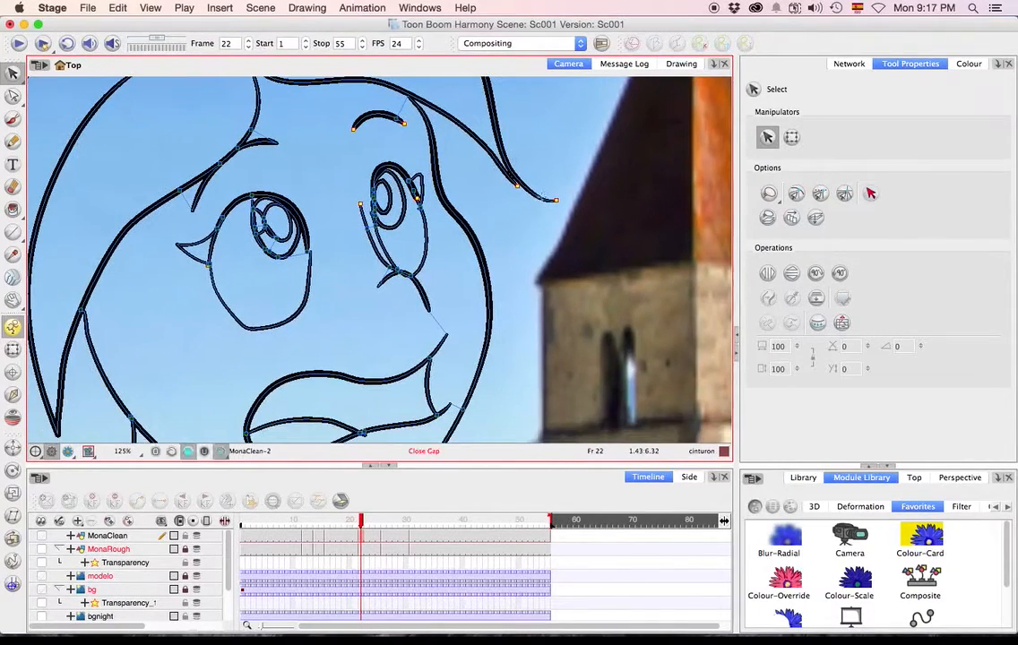
Check and close the gaps along Mona's chin, neckline and dress down to the base line on frame 22.
{"action": "key", "text": "space"}
{"action": "left_click_drag", "start_coordinate": [474, 305], "coordinate": [521, 188]}
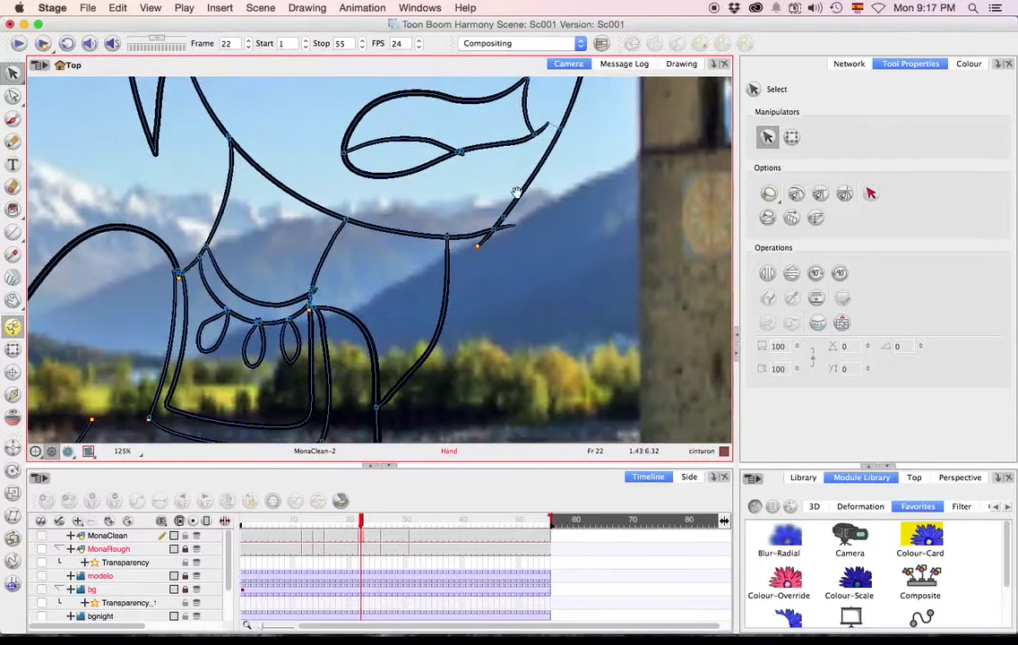
{"action": "key", "text": "space"}
{"action": "left_click_drag", "start_coordinate": [461, 309], "coordinate": [504, 237]}
{"action": "left_click_drag", "start_coordinate": [435, 347], "coordinate": [510, 247]}
{"action": "left_click_drag", "start_coordinate": [441, 416], "coordinate": [493, 253]}
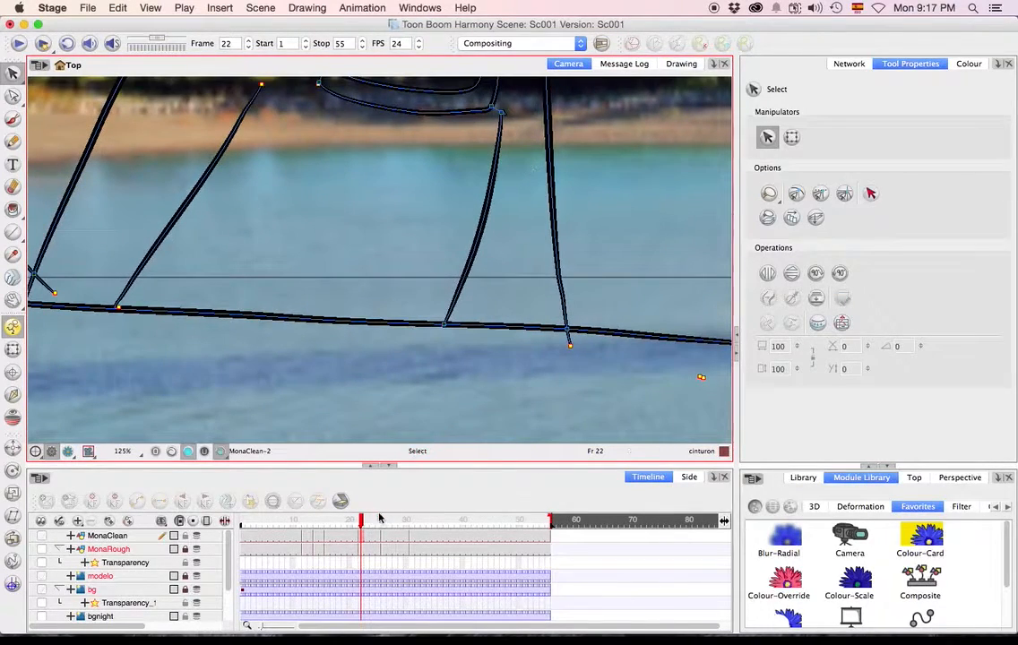
Go to frame 26 and close the open gaps around Mona's face and hair outlines.
{"action": "left_click", "coordinate": [384, 520]}
{"action": "key", "text": "space"}
{"action": "left_click_drag", "start_coordinate": [453, 287], "coordinate": [443, 435]}
{"action": "left_click_drag", "start_coordinate": [534, 280], "coordinate": [412, 457]}
{"action": "left_click_drag", "start_coordinate": [501, 291], "coordinate": [434, 420]}
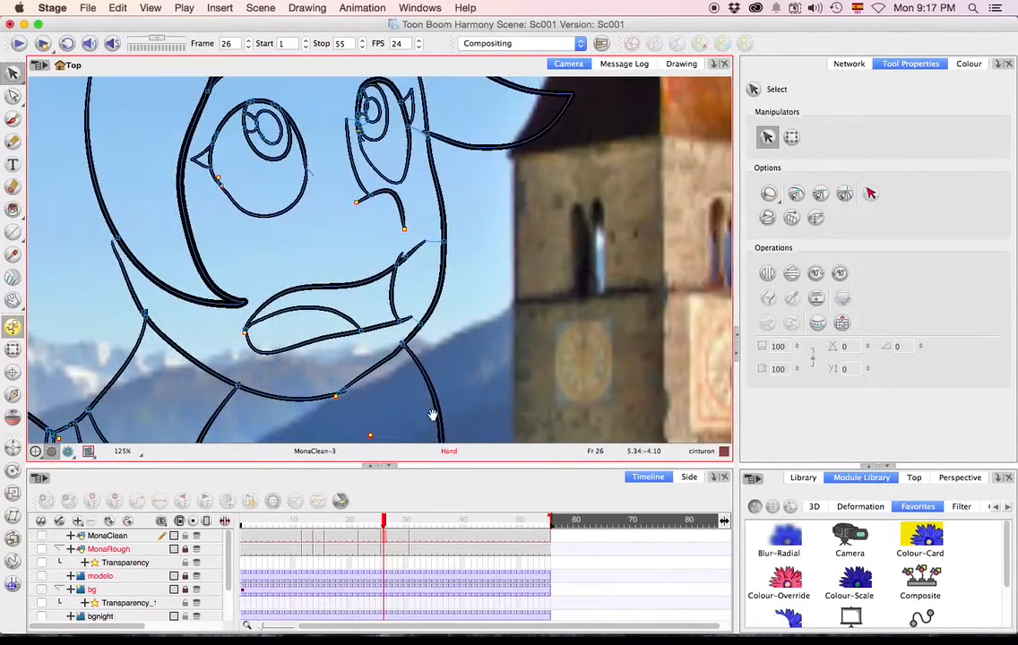
{"action": "key", "text": "space"}
{"action": "left_click_drag", "start_coordinate": [494, 134], "coordinate": [445, 287]}
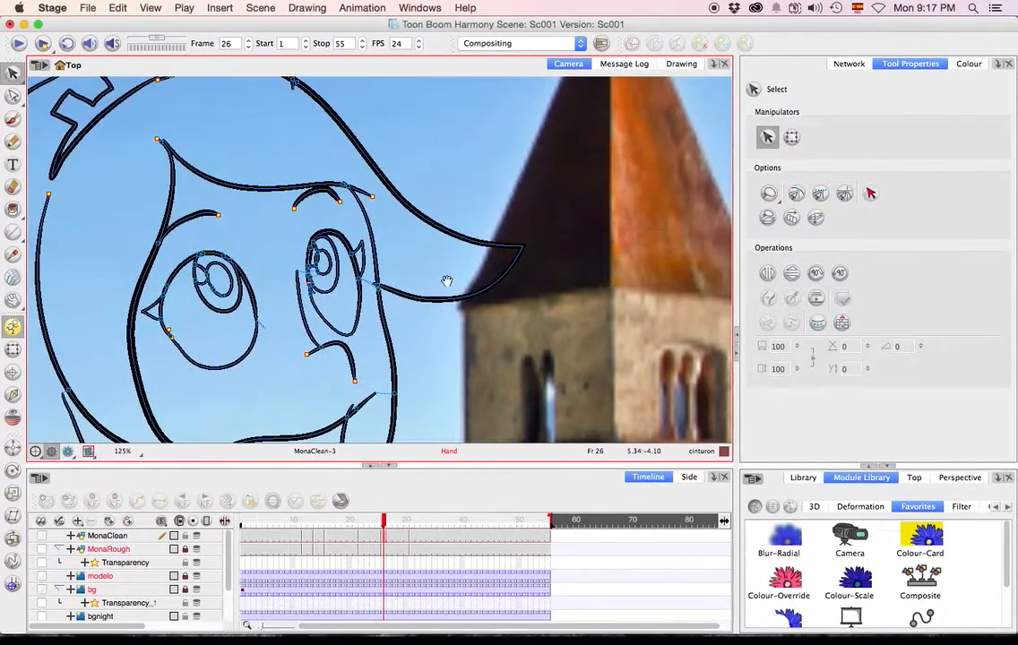
{"action": "left_click_drag", "start_coordinate": [366, 194], "coordinate": [508, 260]}
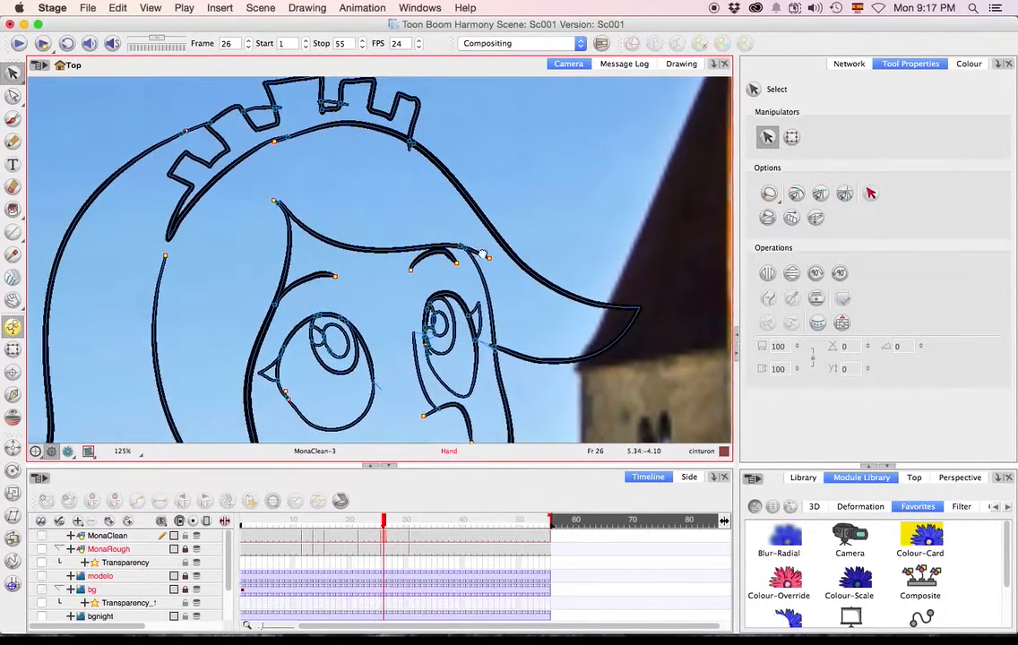
{"action": "left_click_drag", "start_coordinate": [355, 264], "coordinate": [436, 237]}
Close the gaps where Mona's hair meets the arm and around the dress on frame 26.
{"action": "key", "text": "space"}
{"action": "left_click_drag", "start_coordinate": [401, 289], "coordinate": [443, 203]}
{"action": "left_click_drag", "start_coordinate": [322, 390], "coordinate": [464, 156]}
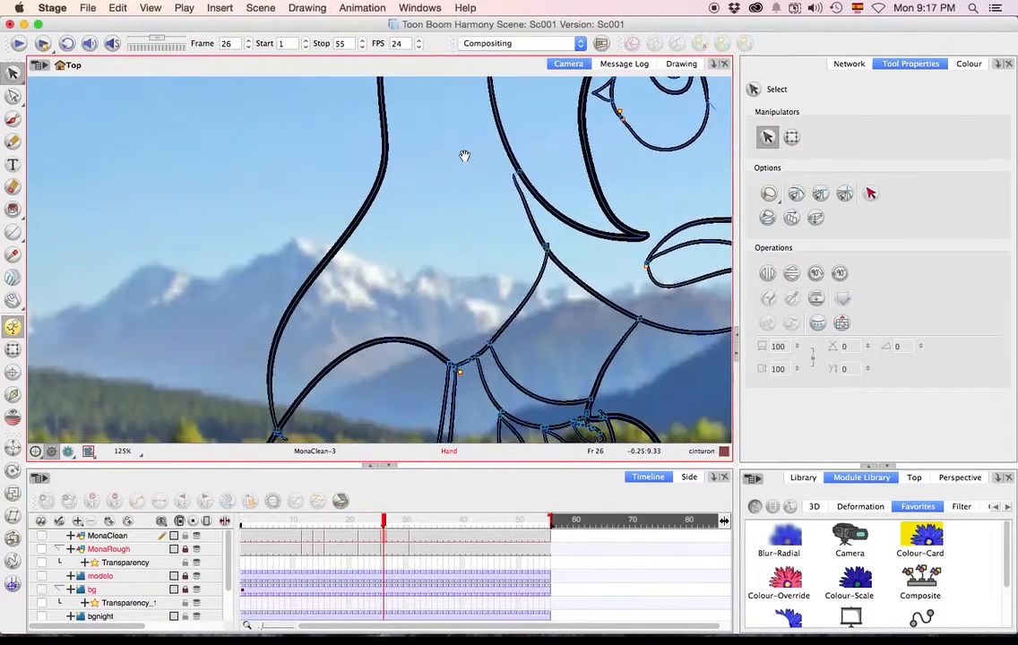
{"action": "left_click_drag", "start_coordinate": [361, 356], "coordinate": [428, 191]}
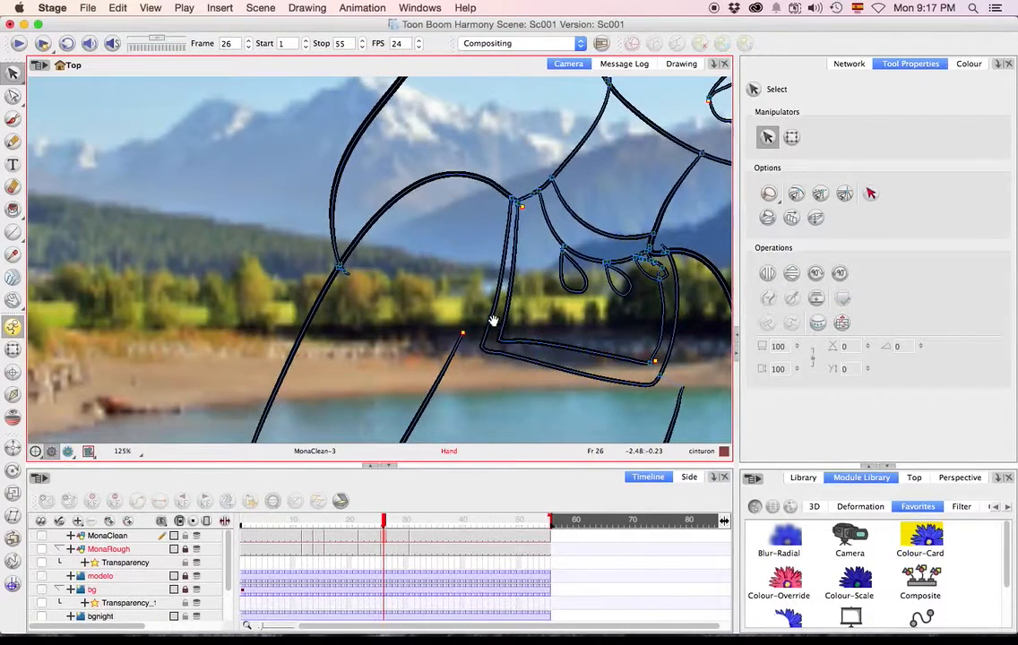
{"action": "left_click_drag", "start_coordinate": [497, 311], "coordinate": [515, 197]}
{"action": "left_click_drag", "start_coordinate": [479, 275], "coordinate": [492, 223]}
Go to frame 32 and close the gaps in Mona's hair outline, where the hair meets the arms, and near the base line.
{"action": "left_click_drag", "start_coordinate": [402, 519], "coordinate": [415, 518]}
{"action": "key", "text": "space"}
{"action": "left_click_drag", "start_coordinate": [497, 240], "coordinate": [394, 416]}
{"action": "left_click_drag", "start_coordinate": [418, 240], "coordinate": [362, 423]}
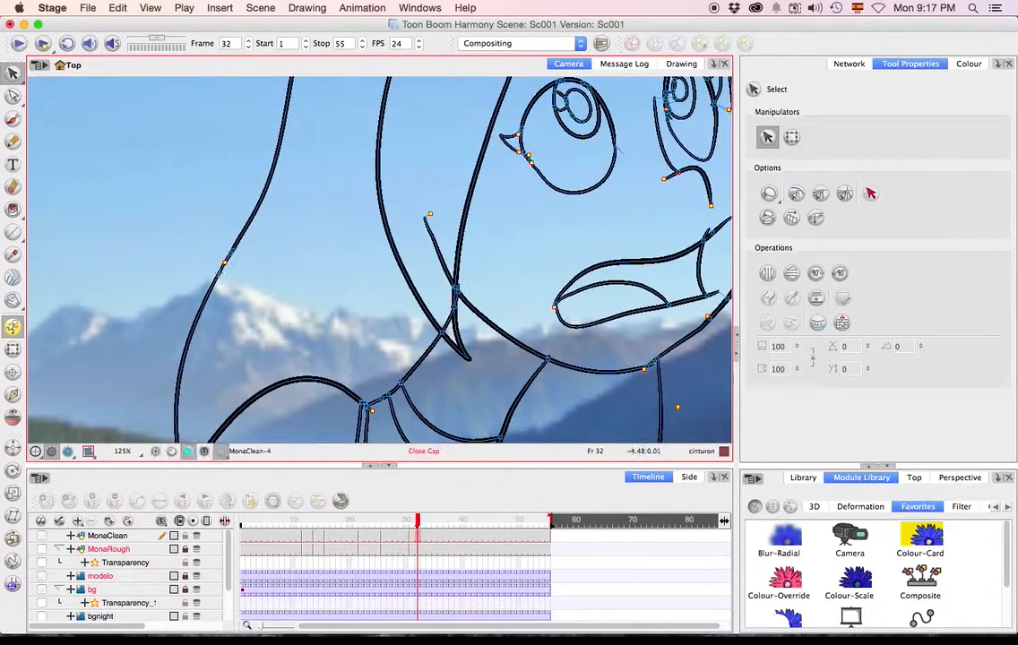
{"action": "left_click_drag", "start_coordinate": [219, 273], "coordinate": [233, 249]}
{"action": "left_click_drag", "start_coordinate": [310, 222], "coordinate": [240, 371]}
{"action": "left_click_drag", "start_coordinate": [327, 199], "coordinate": [264, 340]}
{"action": "key", "text": "space"}
{"action": "mouse_move", "coordinate": [551, 282]}
{"action": "left_mouse_down"}
{"action": "mouse_move", "coordinate": [515, 235]}
{"action": "mouse_move", "coordinate": [525, 252]}
{"action": "mouse_move", "coordinate": [550, 232]}
{"action": "mouse_move", "coordinate": [567, 234]}
{"action": "left_mouse_up"}
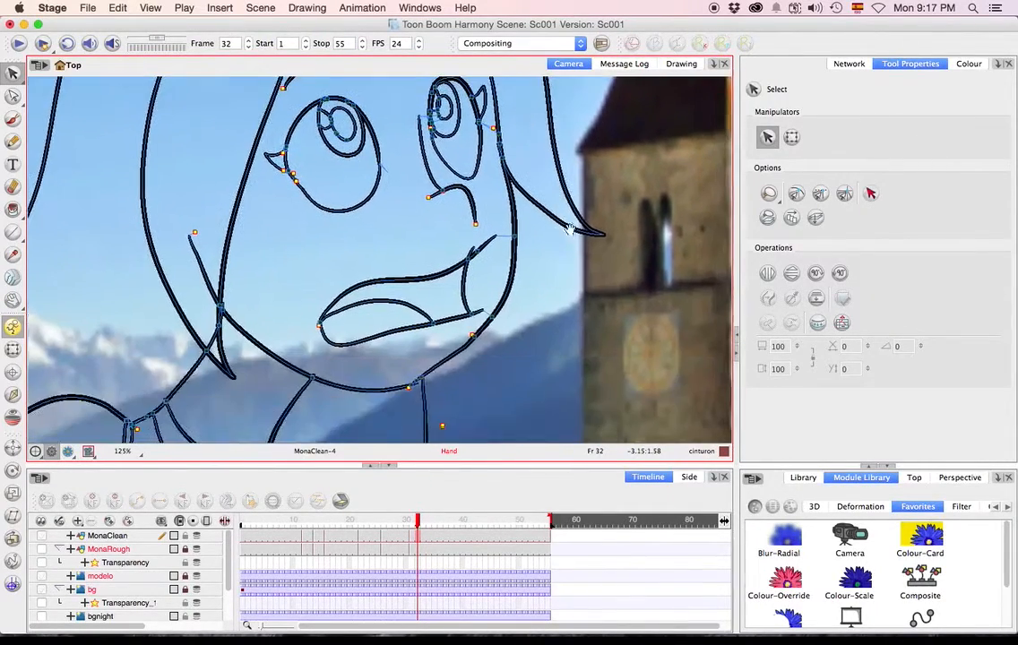
{"action": "mouse_move", "coordinate": [552, 298]}
{"action": "left_mouse_down"}
{"action": "mouse_move", "coordinate": [605, 176]}
{"action": "mouse_move", "coordinate": [603, 213]}
{"action": "left_mouse_up"}
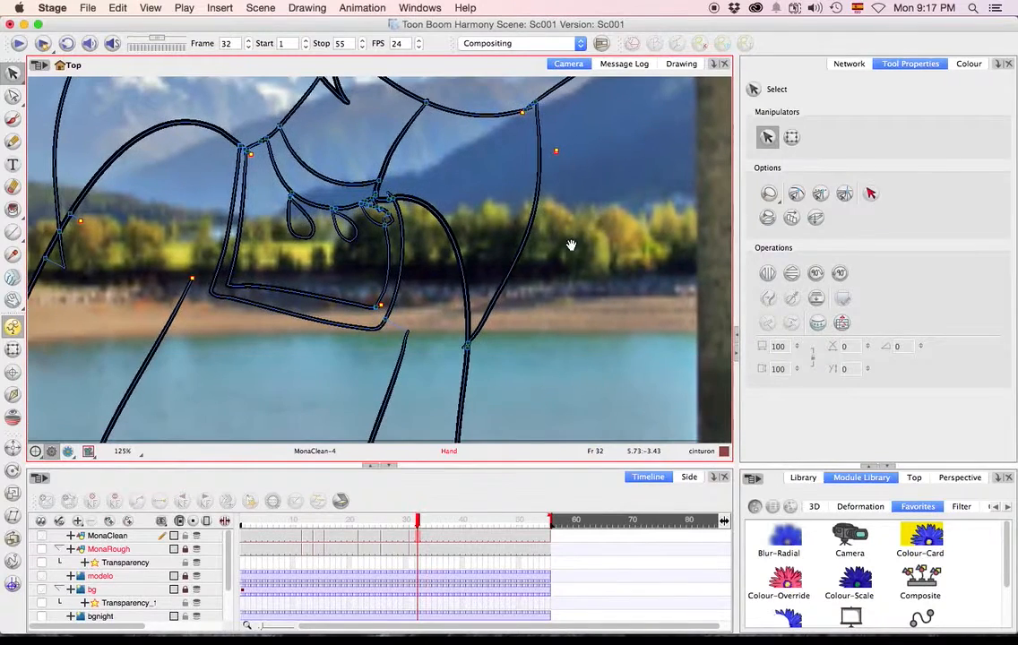
{"action": "left_click_drag", "start_coordinate": [571, 266], "coordinate": [625, 179]}
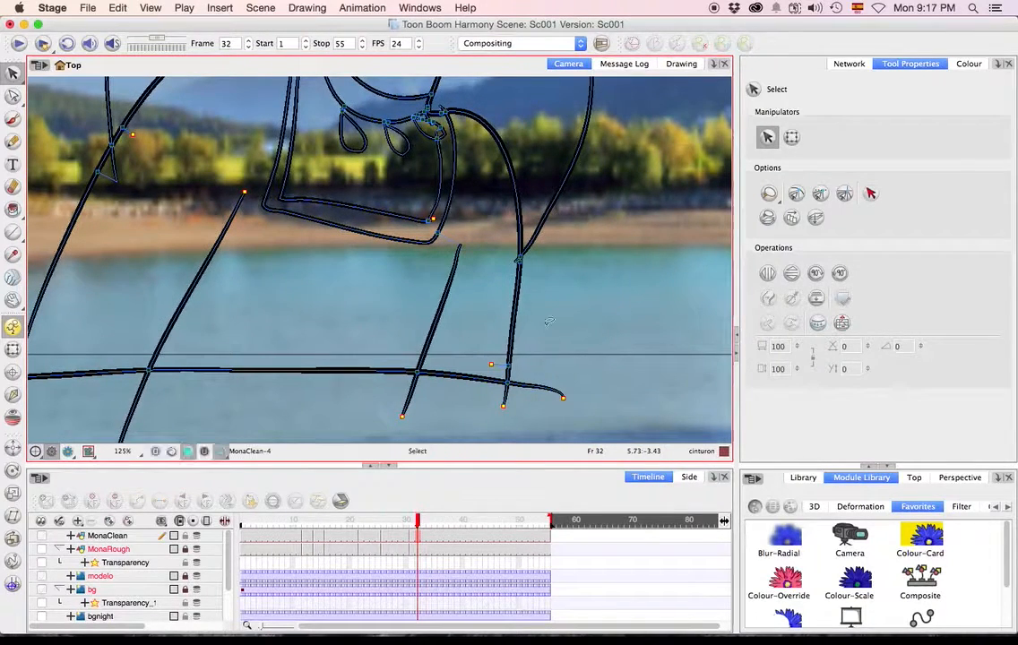
On frame 8, paint Mona's face, neck, chest and body with the Piel colour from the Mona-Maestro palette.
{"action": "left_click", "coordinate": [284, 523]}
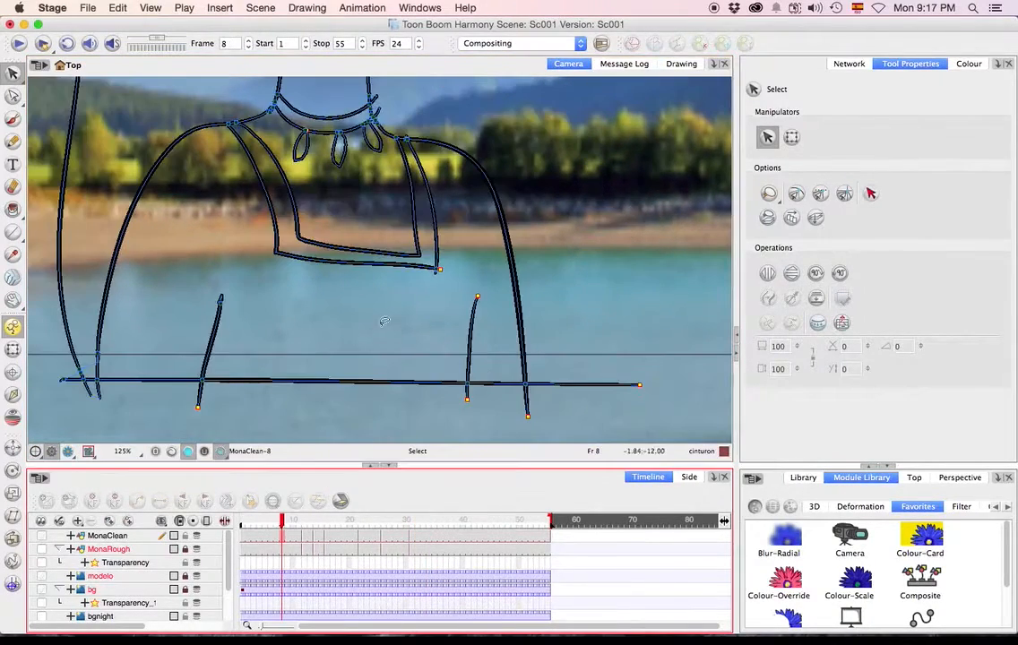
{"action": "scroll", "coordinate": [381, 328], "scroll_direction": "down", "scroll_amount": 6}
{"action": "scroll", "coordinate": [382, 282], "scroll_direction": "up", "scroll_amount": 4}
{"action": "scroll", "coordinate": [383, 281], "scroll_direction": "down", "scroll_amount": 1}
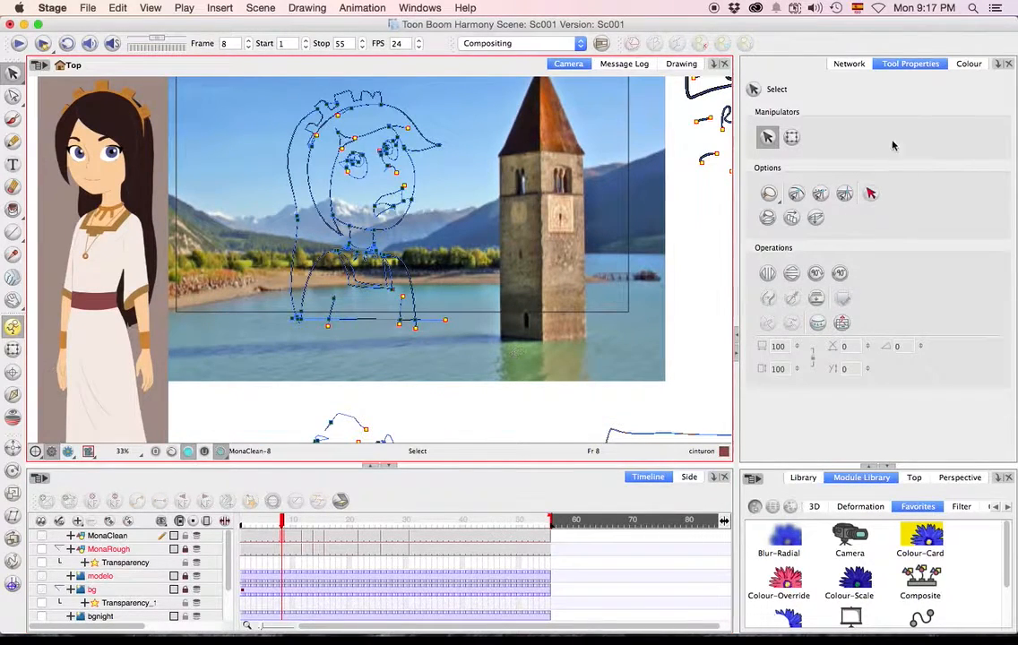
{"action": "left_click", "coordinate": [966, 65]}
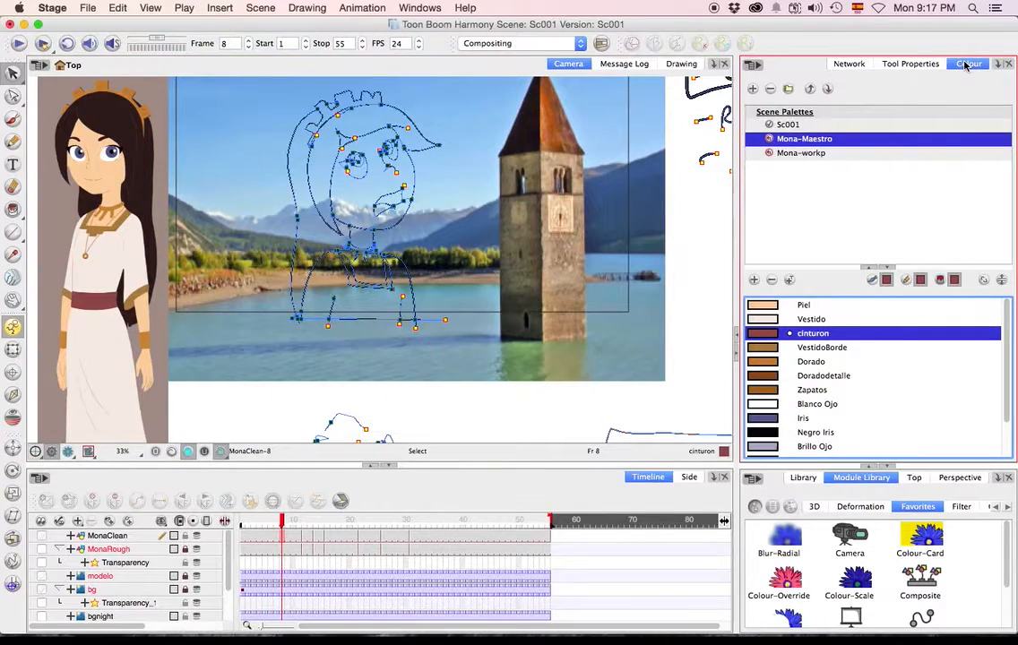
{"action": "left_click", "coordinate": [788, 376]}
{"action": "left_click", "coordinate": [764, 308]}
{"action": "key", "text": "alt+i"}
{"action": "left_click", "coordinate": [447, 224]}
{"action": "left_click", "coordinate": [354, 188]}
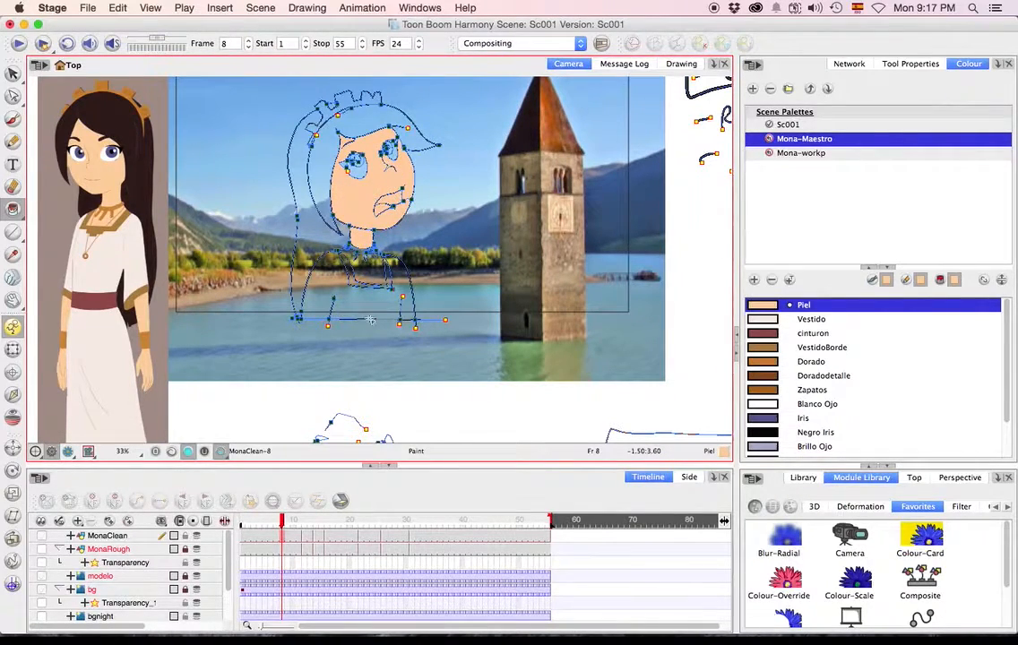
{"action": "left_click", "coordinate": [335, 287]}
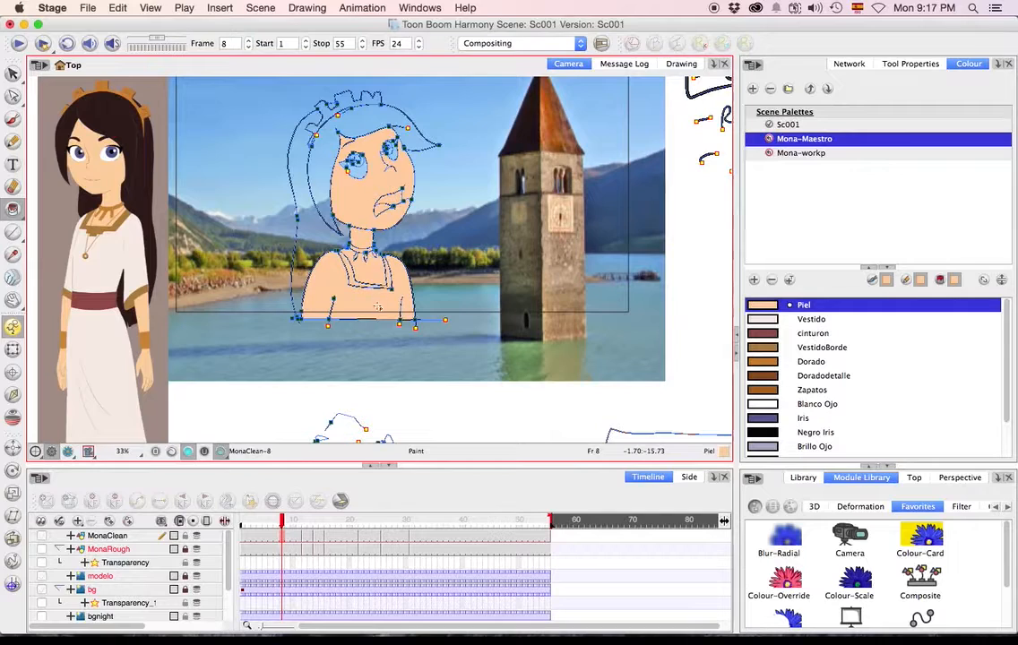
On frame 12, fill Mona's chest, neck and face with Piel.
{"action": "key", "text": "g"}
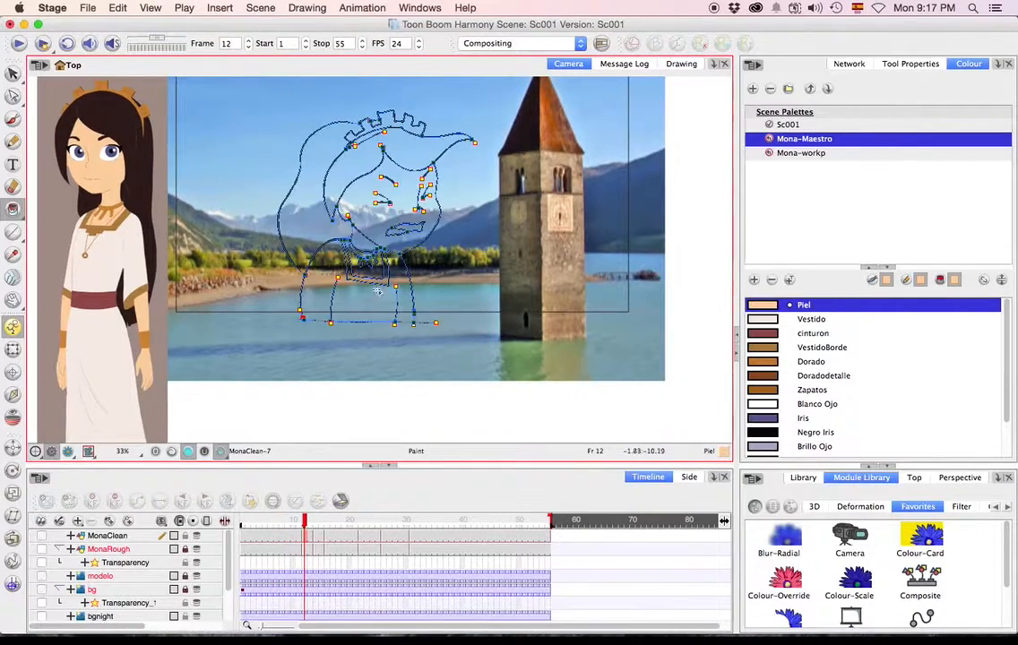
{"action": "left_click", "coordinate": [369, 271]}
{"action": "left_click", "coordinate": [365, 245]}
{"action": "left_click", "coordinate": [372, 220]}
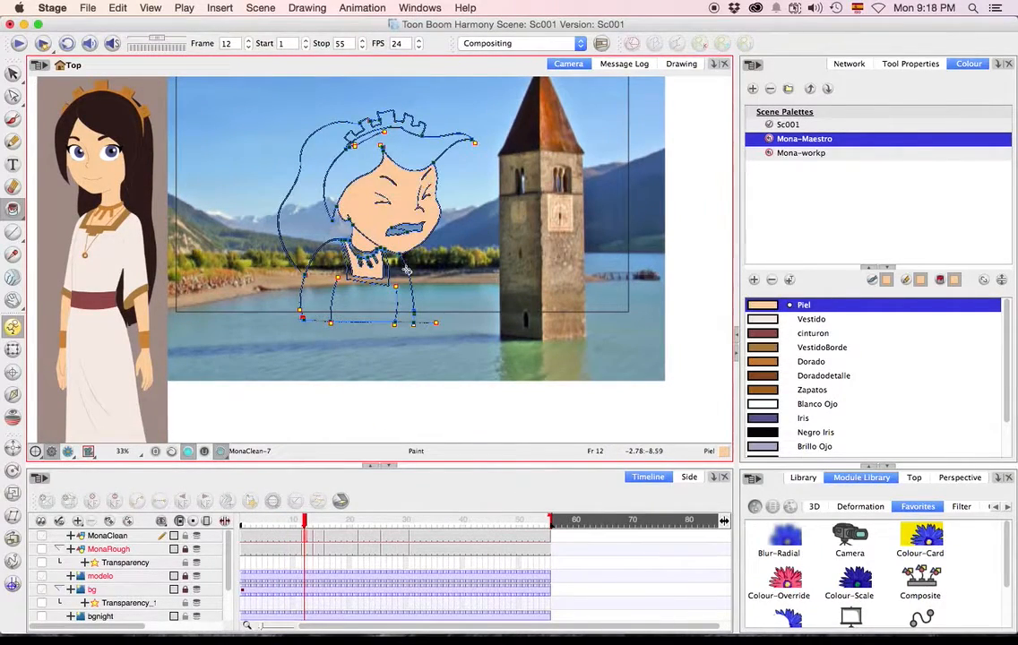
Fill Mona's whole figure on frame 14, and her face, neck and chest on frame 16, with Piel.
{"action": "key", "text": "g"}
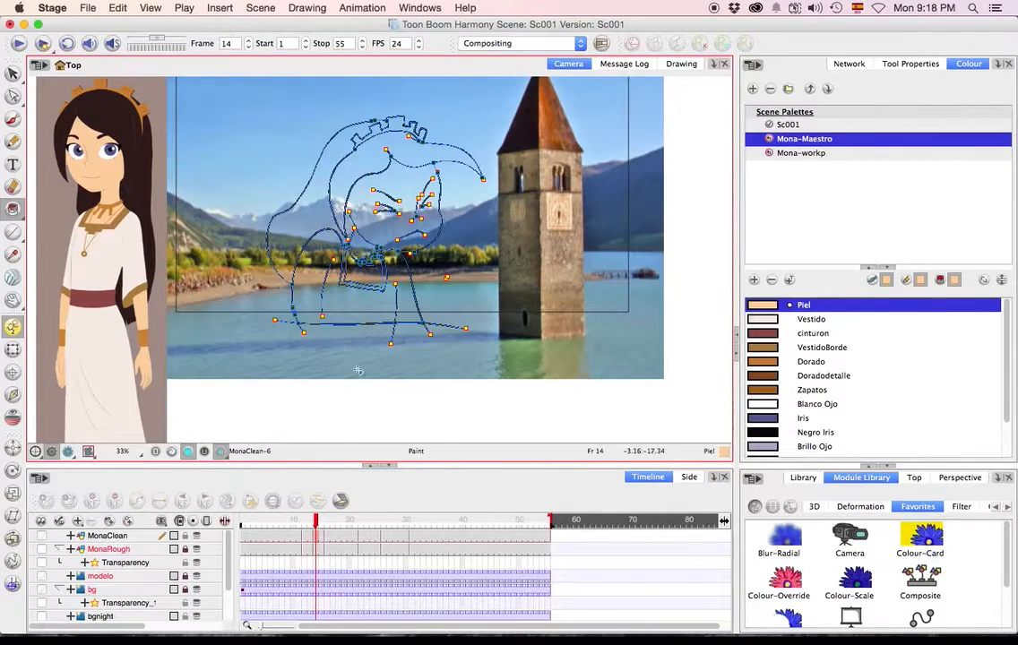
{"action": "left_click_drag", "start_coordinate": [357, 368], "coordinate": [528, 184]}
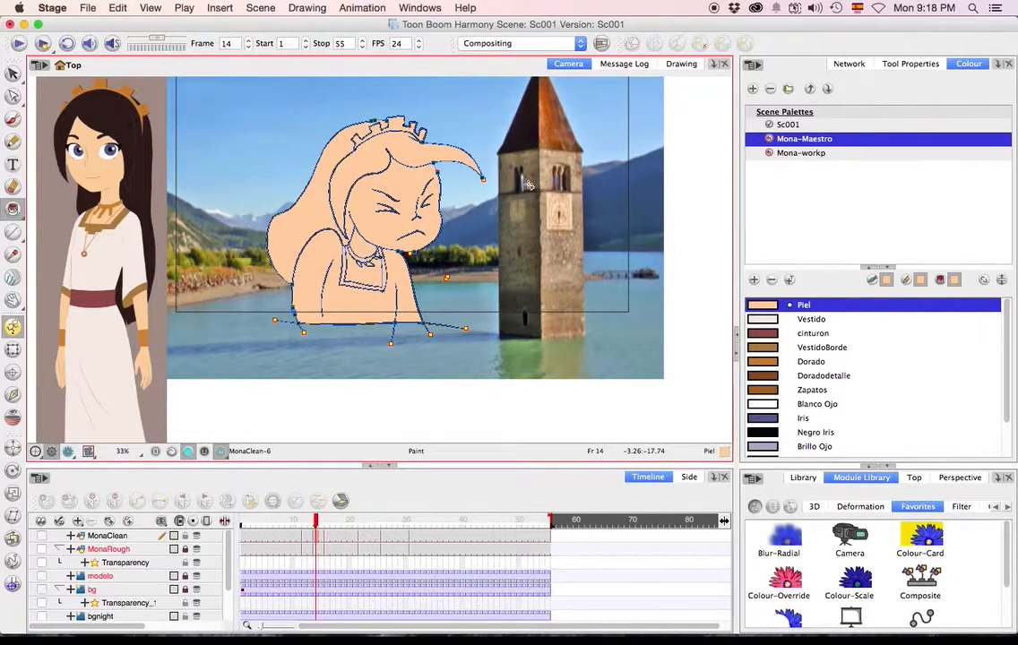
{"action": "key", "text": "g"}
{"action": "mouse_move", "coordinate": [324, 247]}
{"action": "left_mouse_down"}
{"action": "mouse_move", "coordinate": [323, 226]}
{"action": "mouse_move", "coordinate": [380, 215]}
{"action": "left_mouse_up"}
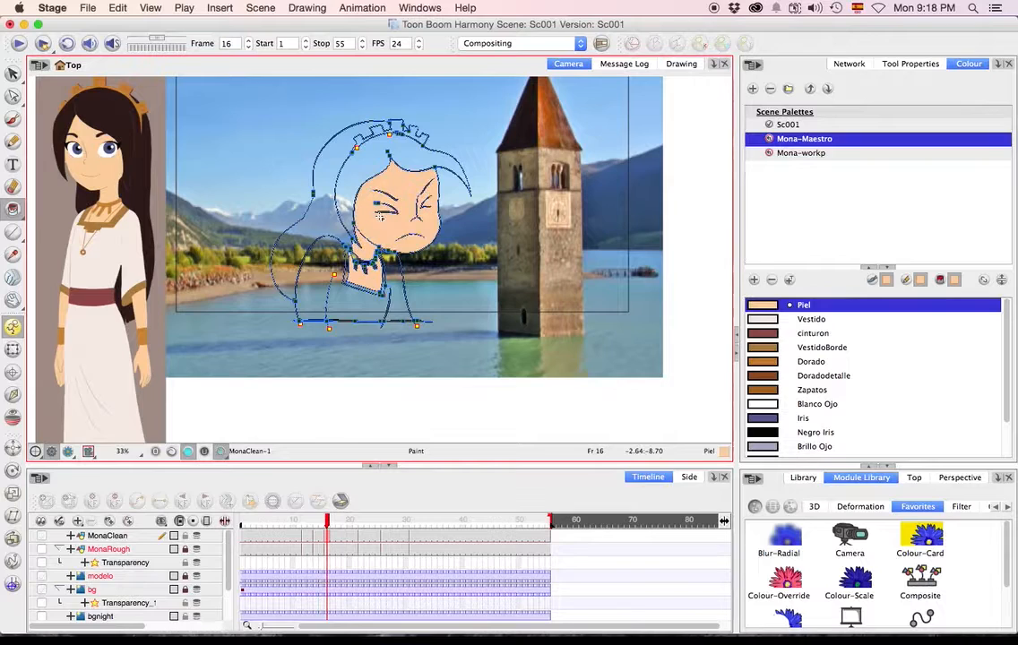
{"action": "key", "text": "2"}
{"action": "key", "text": "2"}
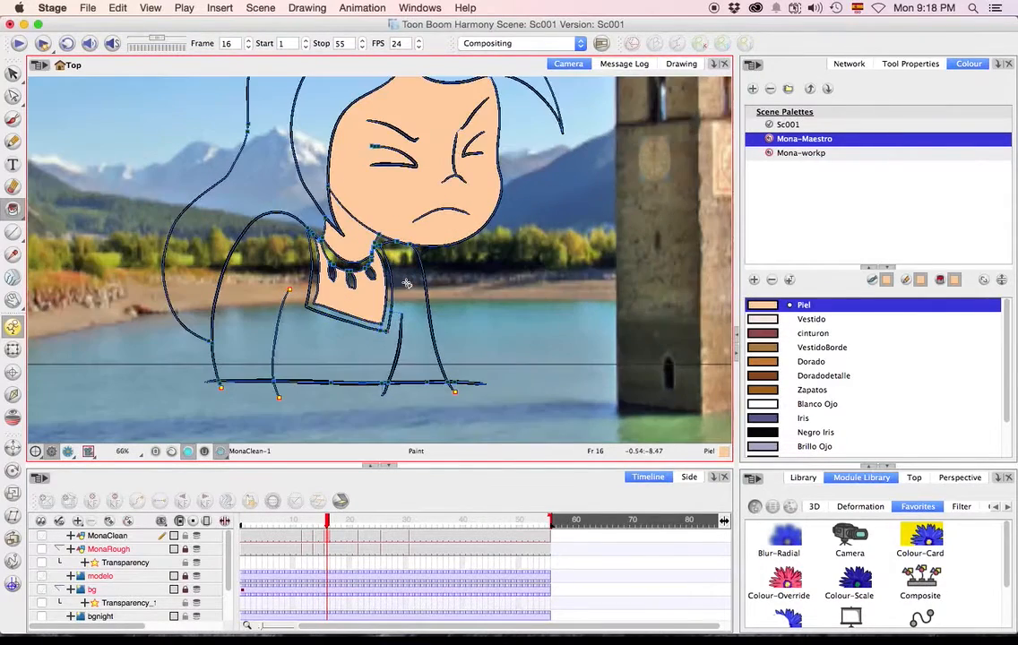
On frame 22, fill Mona's neck, chest and front hair with Piel, then close the gaps across the face and fill its lower part.
{"action": "key", "text": "g"}
{"action": "left_click", "coordinate": [416, 166]}
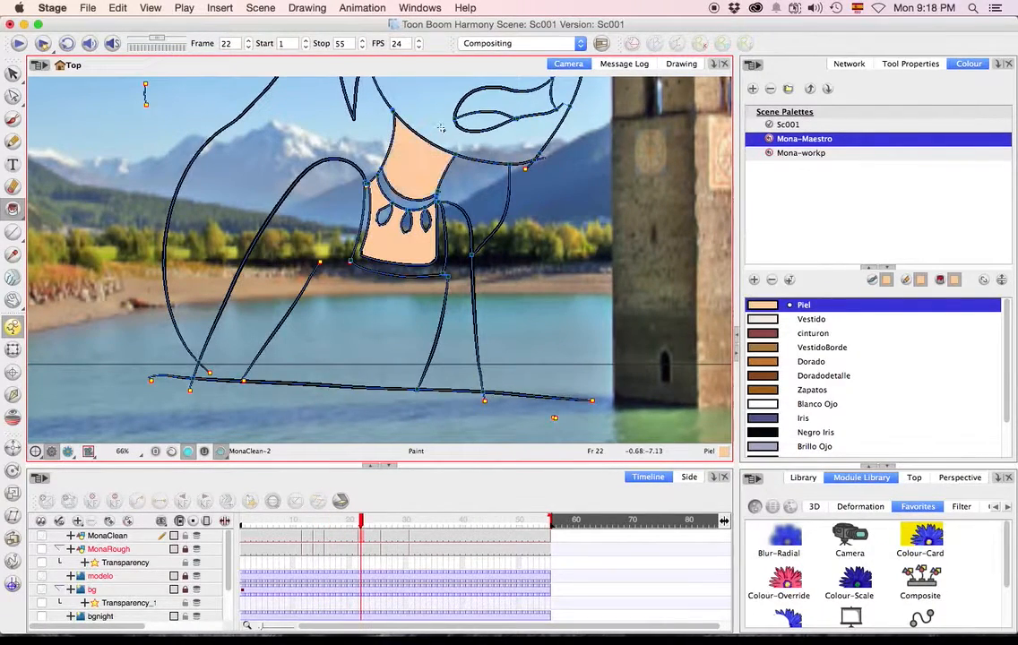
{"action": "left_click_drag", "start_coordinate": [549, 191], "coordinate": [495, 353]}
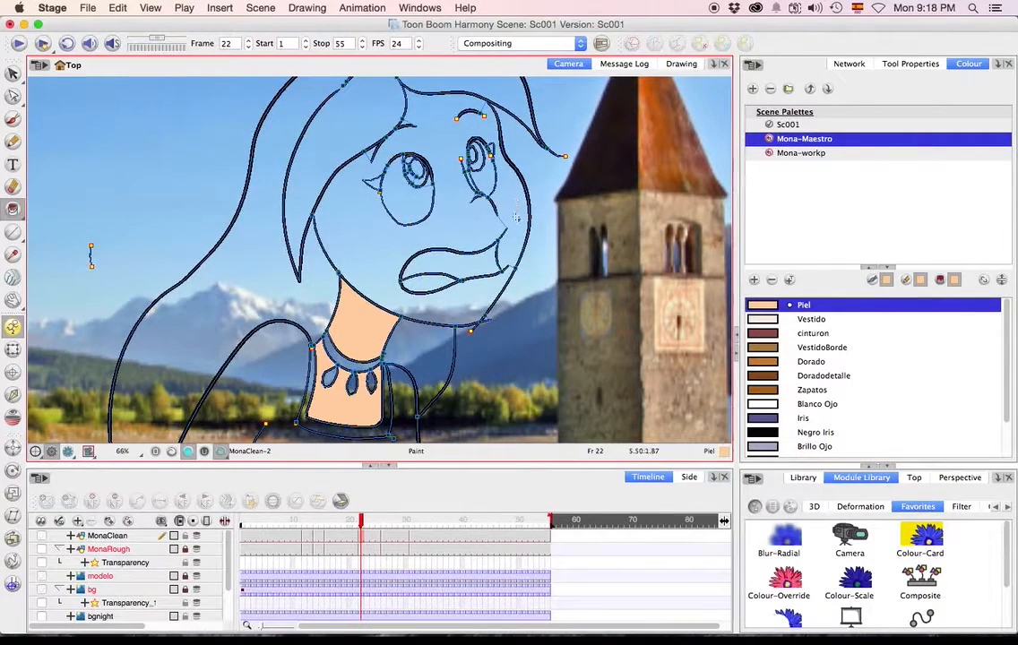
{"action": "left_click_drag", "start_coordinate": [459, 234], "coordinate": [457, 261]}
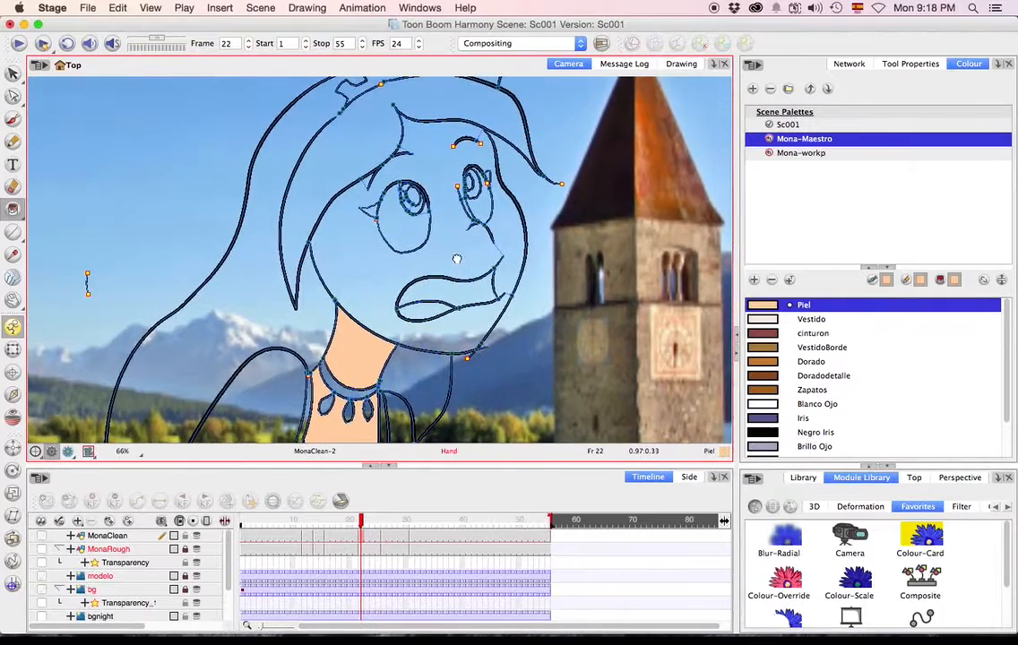
{"action": "left_click", "coordinate": [303, 240]}
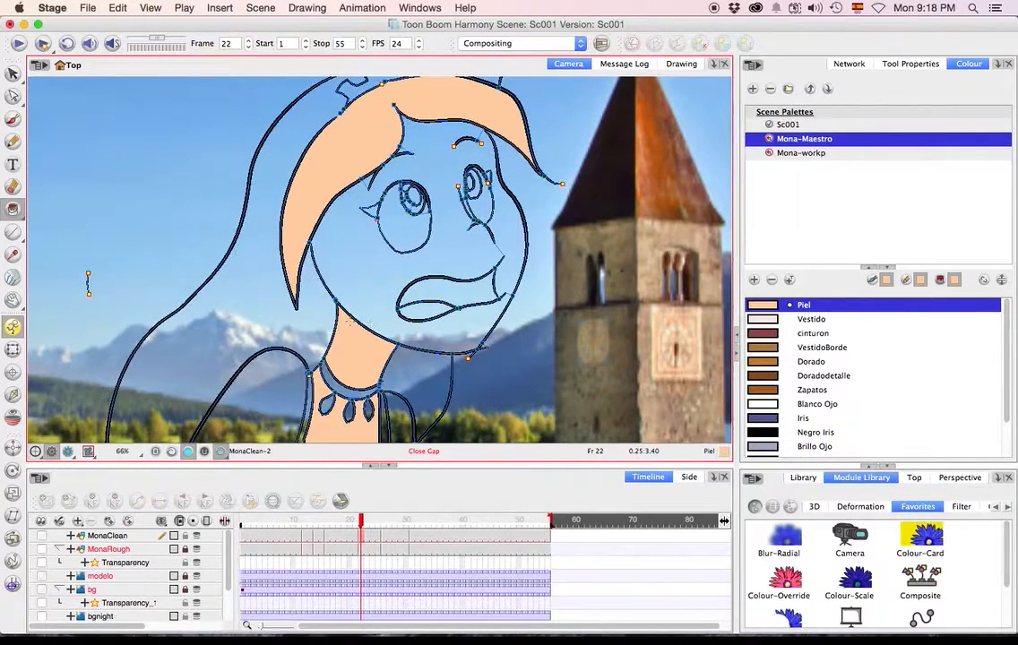
{"action": "left_click_drag", "start_coordinate": [395, 275], "coordinate": [467, 215]}
{"action": "left_click", "coordinate": [472, 222]}
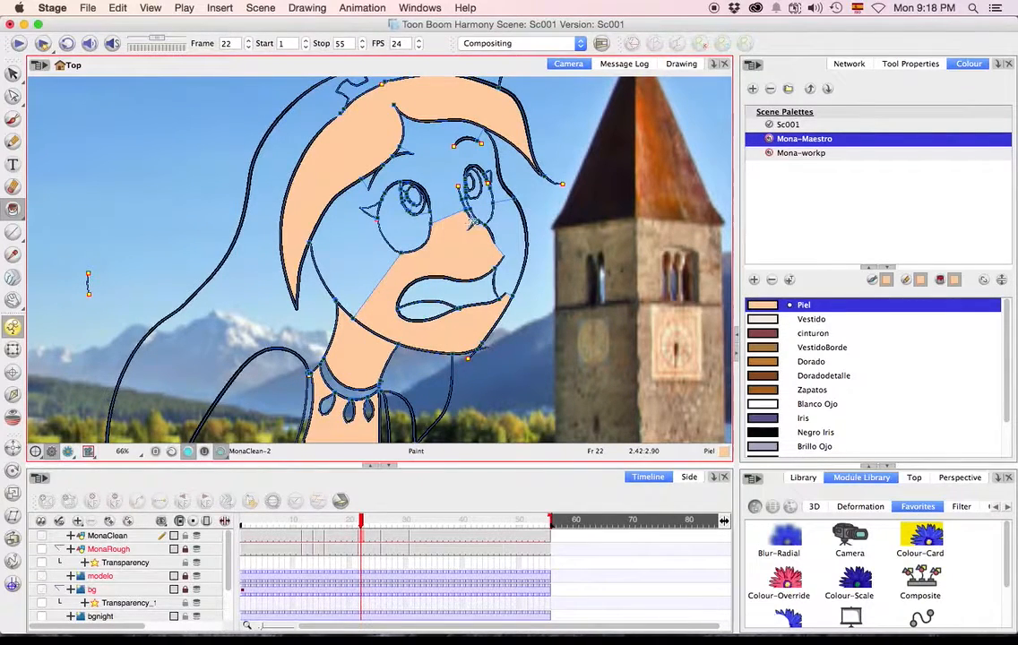
Fill the remaining cheek areas of Mona's face on frame 22 with Piel, closing the gap between the eye and the hair.
{"action": "left_click", "coordinate": [512, 238]}
{"action": "key", "text": "alt+c"}
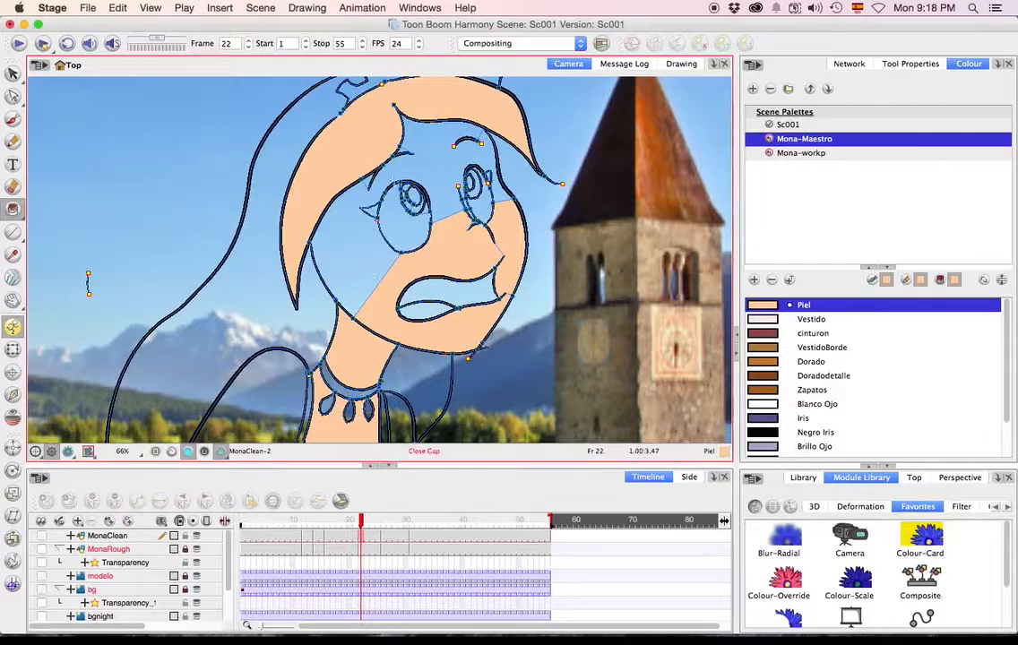
{"action": "key", "text": "alt+i"}
{"action": "left_click", "coordinate": [355, 207]}
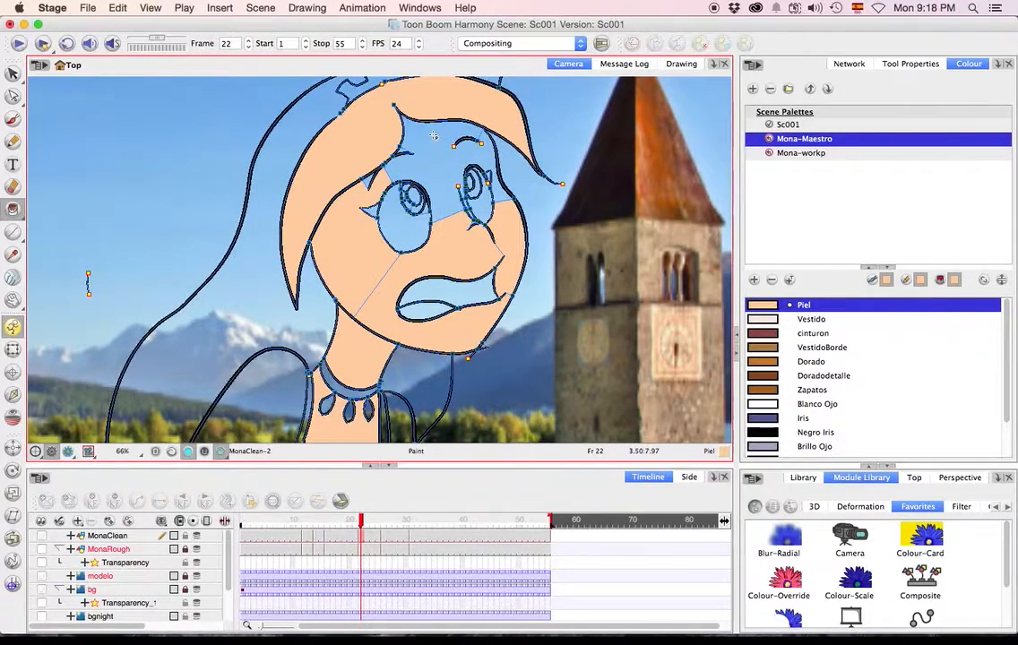
Close the gap between the eyebrow and the hairline on frame 22, and fill the forehead and small hair-lock corners with Piel.
{"action": "scroll", "coordinate": [434, 135], "scroll_direction": "up", "scroll_amount": 3}
{"action": "left_click_drag", "start_coordinate": [433, 135], "coordinate": [432, 207]}
{"action": "scroll", "coordinate": [432, 207], "scroll_direction": "up", "scroll_amount": 3}
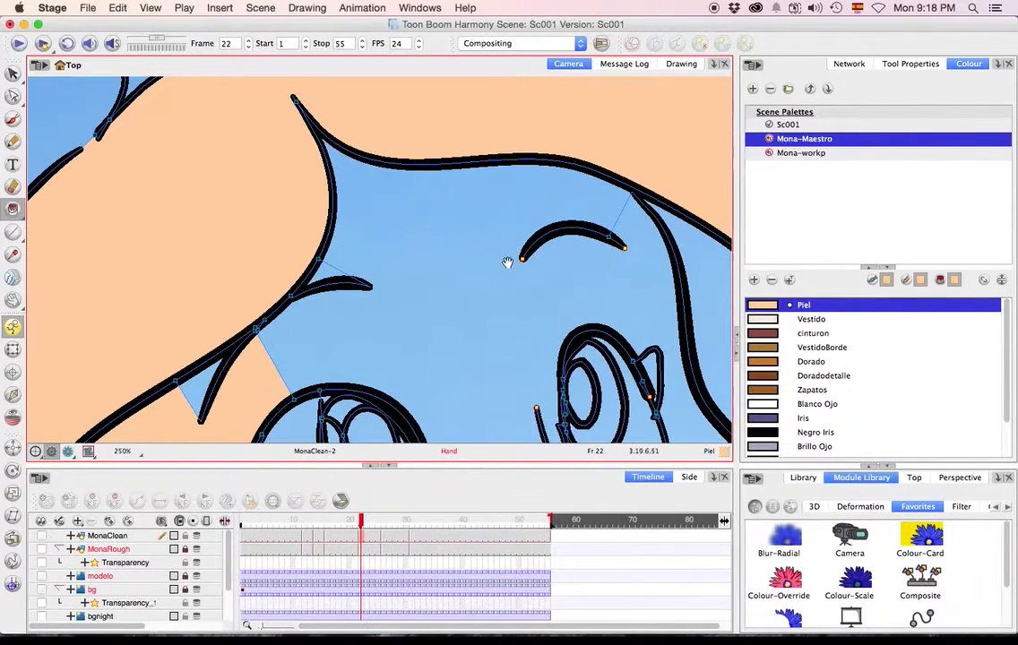
{"action": "left_click_drag", "start_coordinate": [444, 276], "coordinate": [312, 102]}
{"action": "left_click_drag", "start_coordinate": [371, 221], "coordinate": [390, 254]}
{"action": "scroll", "coordinate": [396, 254], "scroll_direction": "down", "scroll_amount": 3}
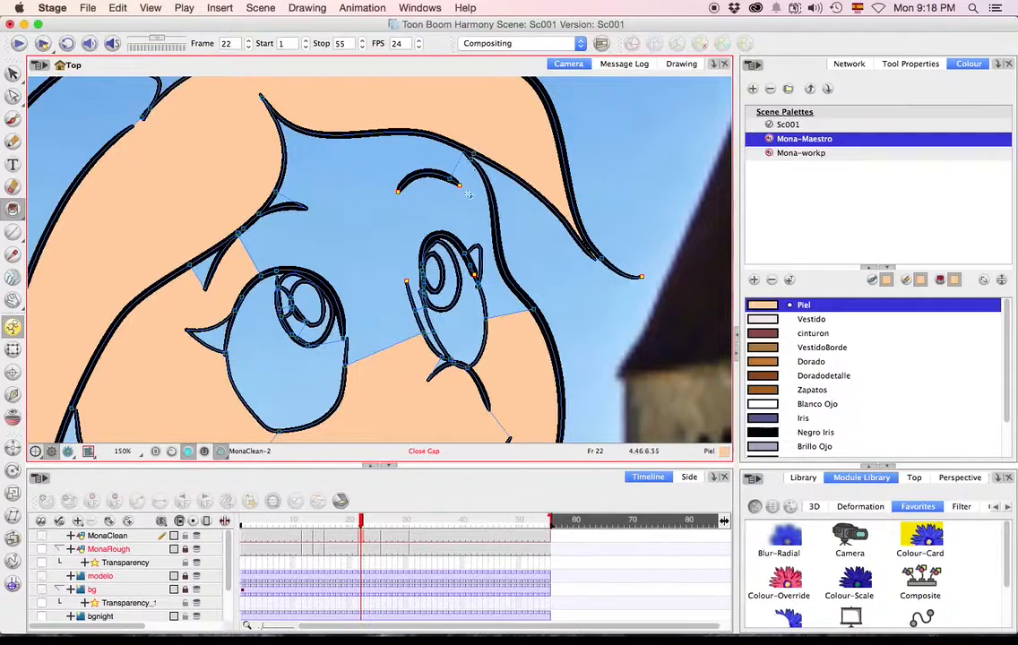
{"action": "left_click", "coordinate": [404, 165]}
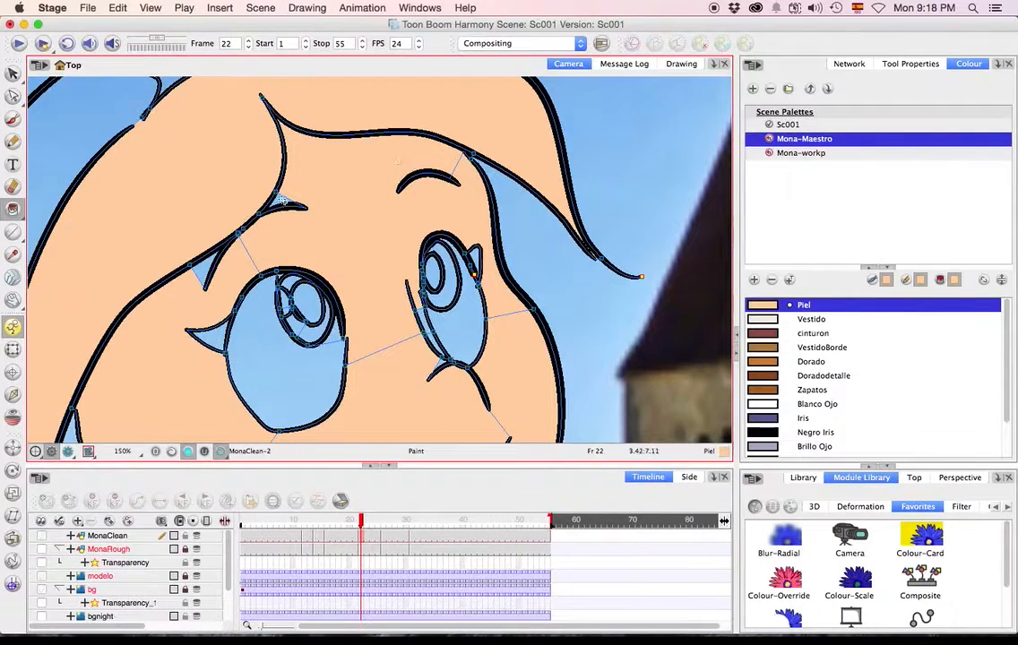
{"action": "left_click", "coordinate": [205, 271]}
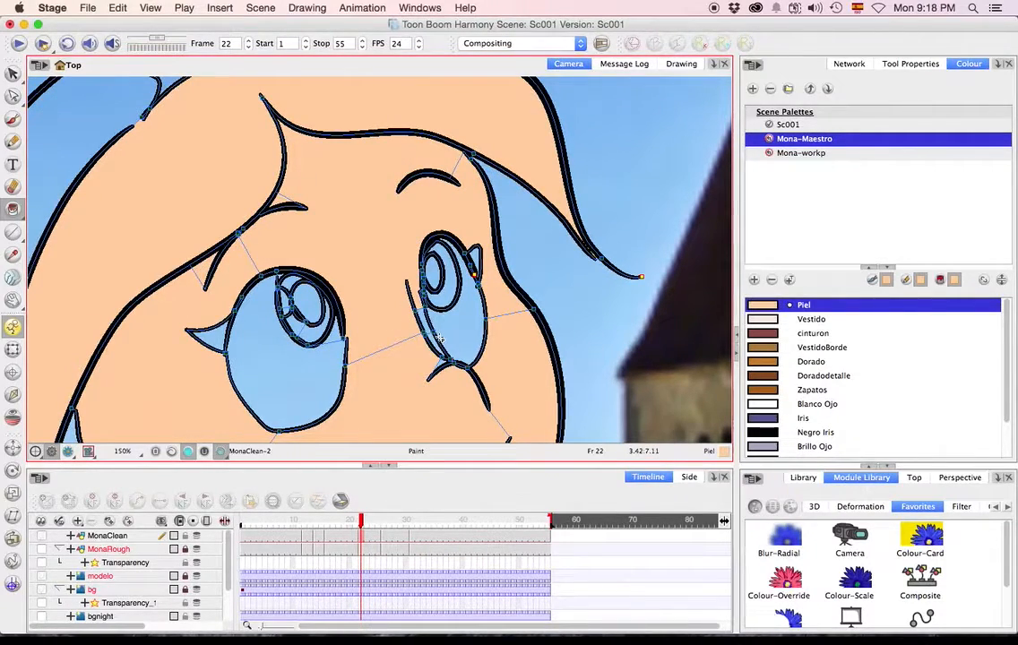
Fill Mona's neck and face with Piel on the drawings at frames 26 and 31.
{"action": "key", "text": "1"}
{"action": "key", "text": "1"}
{"action": "key", "text": "space"}
{"action": "mouse_move", "coordinate": [442, 367]}
{"action": "left_mouse_down"}
{"action": "mouse_move", "coordinate": [461, 240]}
{"action": "mouse_move", "coordinate": [481, 243]}
{"action": "mouse_move", "coordinate": [448, 270]}
{"action": "left_mouse_up"}
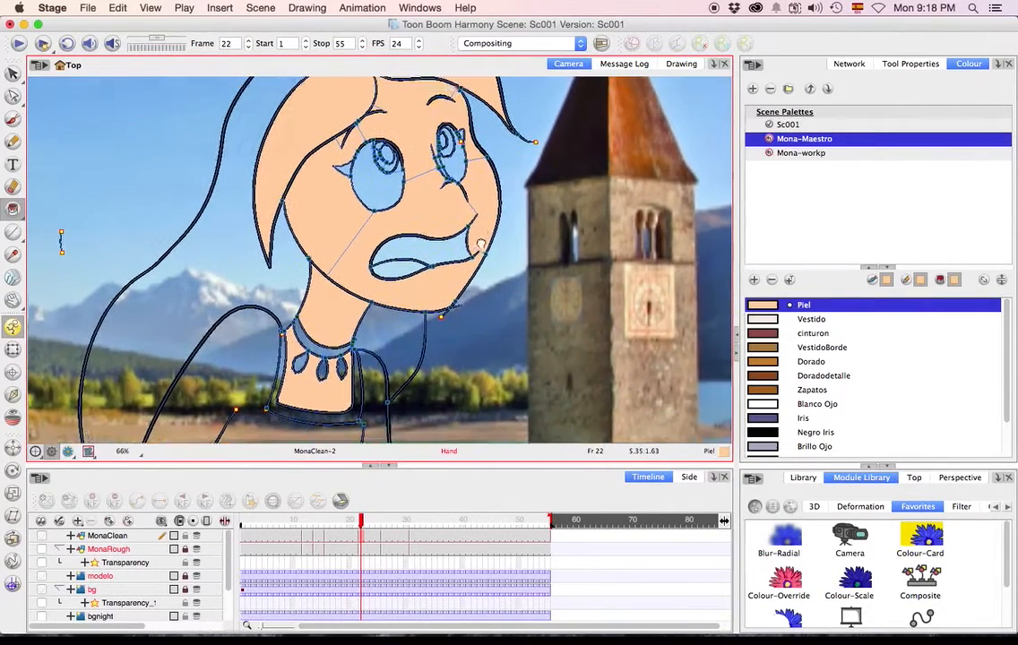
{"action": "key", "text": "g"}
{"action": "left_click", "coordinate": [332, 314]}
{"action": "left_click", "coordinate": [317, 350]}
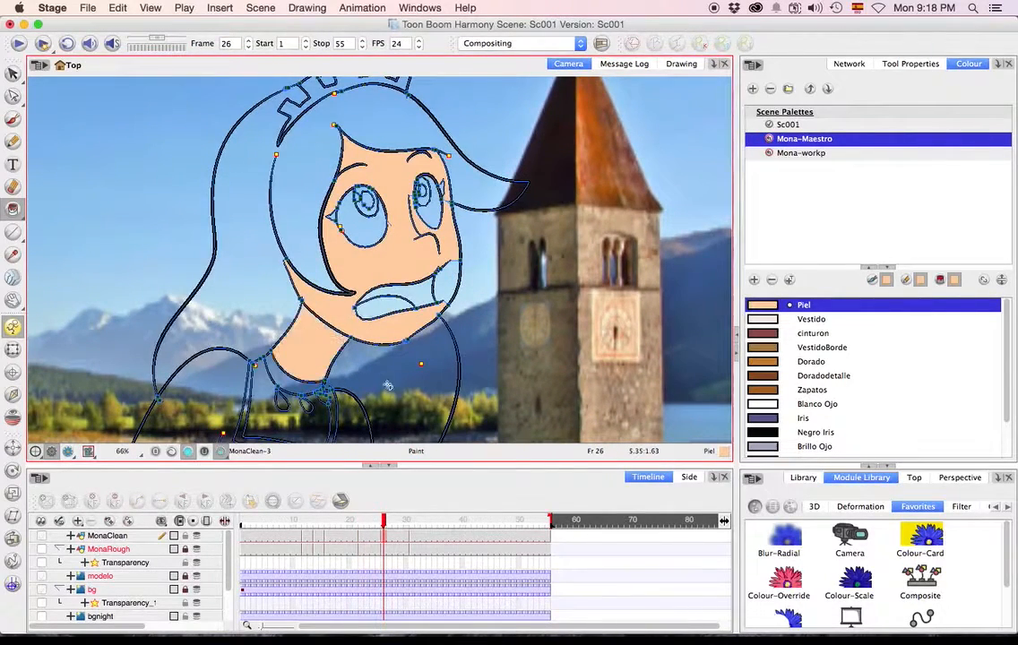
{"action": "key", "text": "g"}
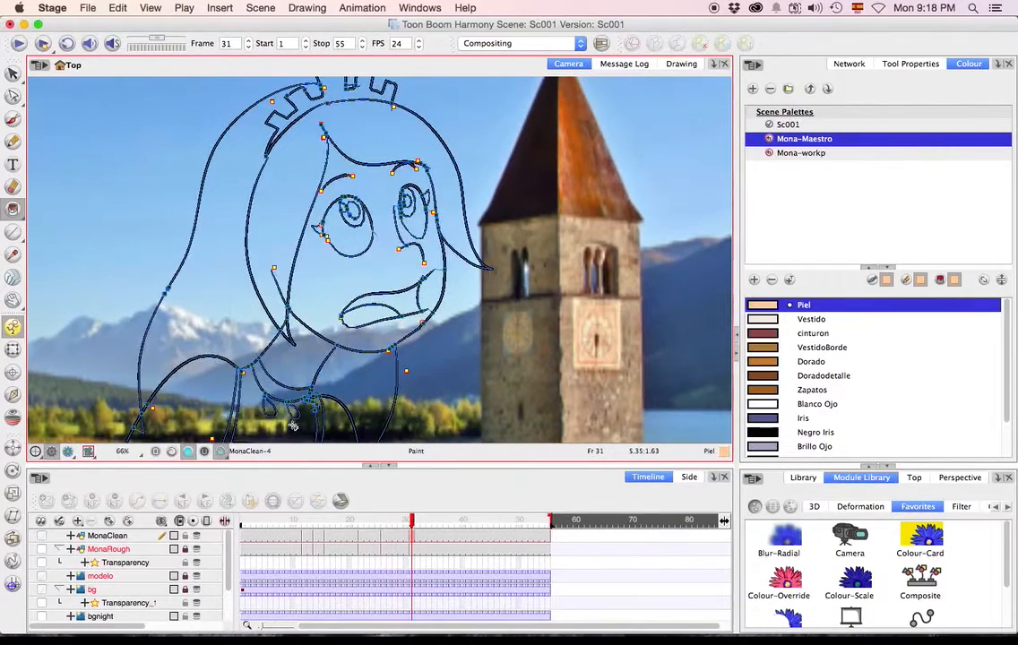
{"action": "left_click", "coordinate": [295, 366]}
{"action": "left_click", "coordinate": [336, 309]}
Return to frame 1, switch to the Mona-workp palette and paint Mona's dress and sleeves with its Vestido colour.
{"action": "key", "text": "g"}
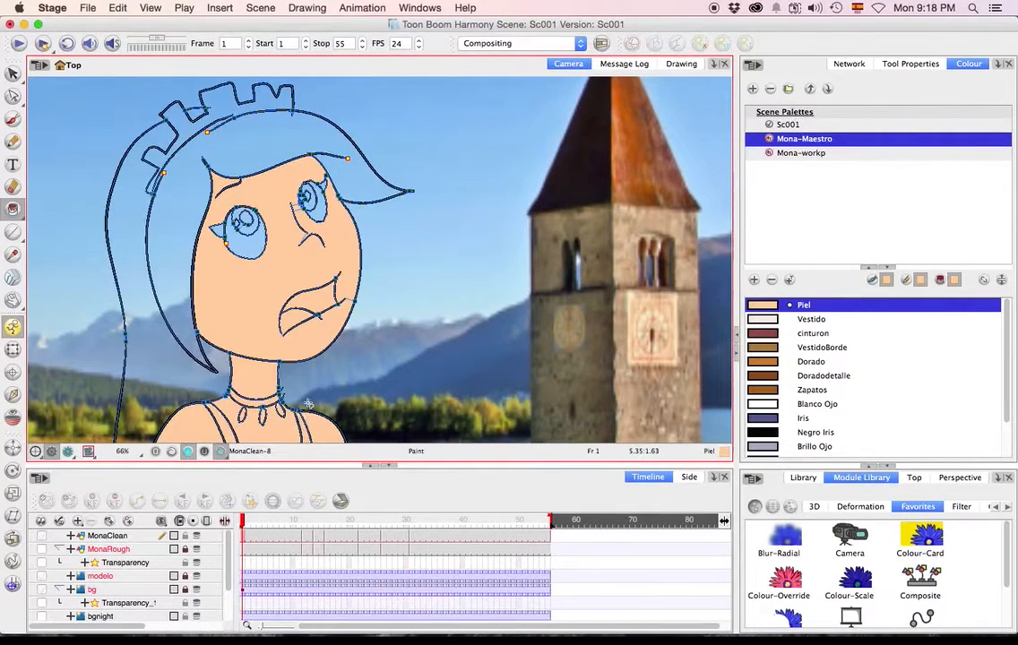
{"action": "left_click_drag", "start_coordinate": [418, 340], "coordinate": [555, 263]}
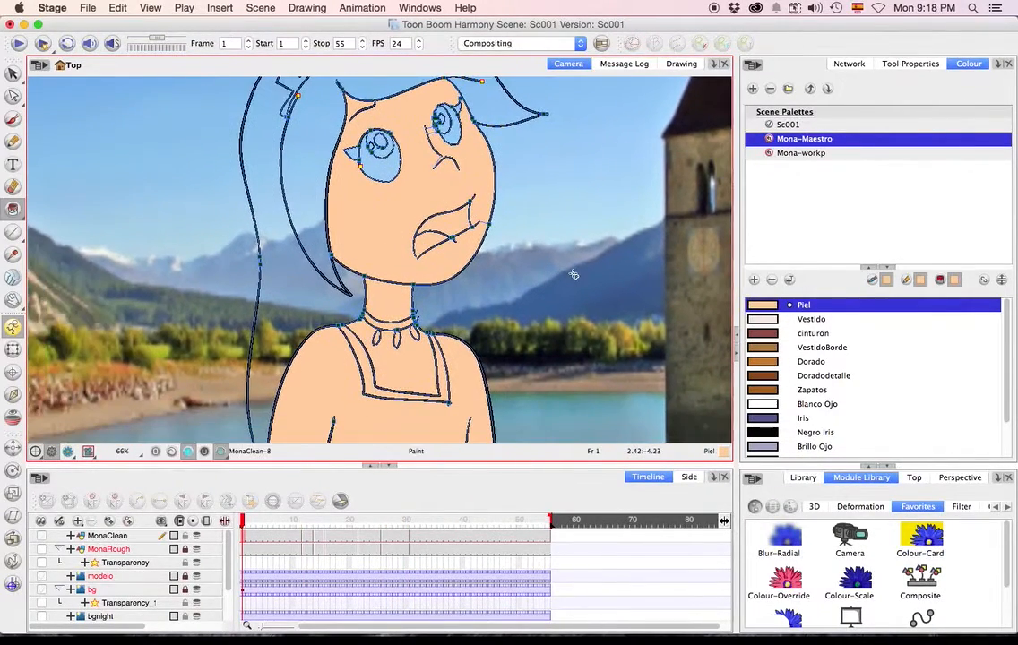
{"action": "left_click_drag", "start_coordinate": [1005, 341], "coordinate": [1004, 341]}
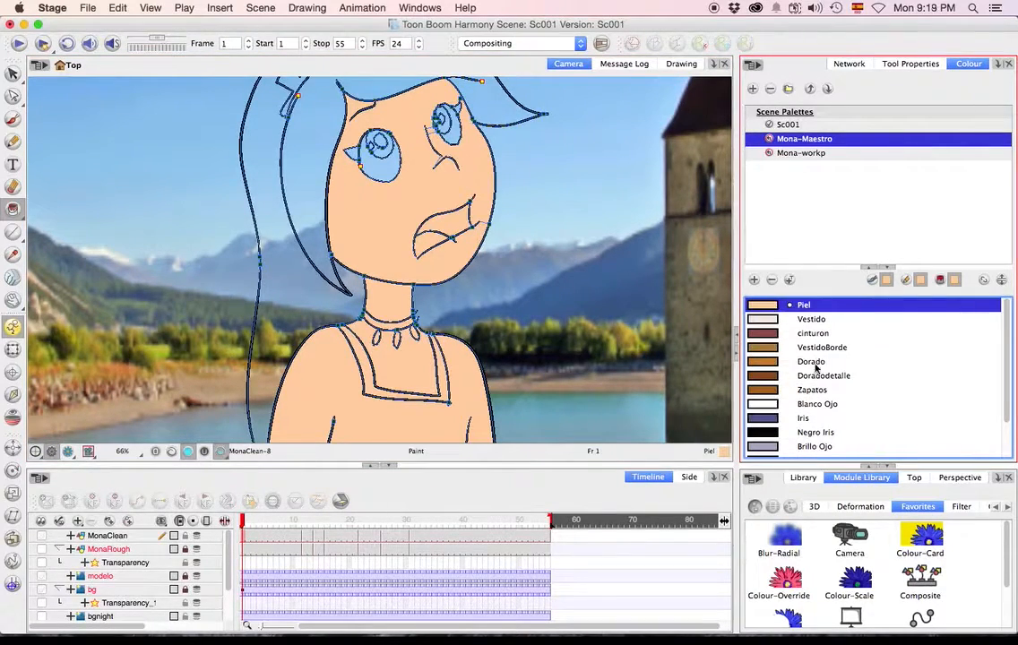
{"action": "left_click", "coordinate": [801, 153]}
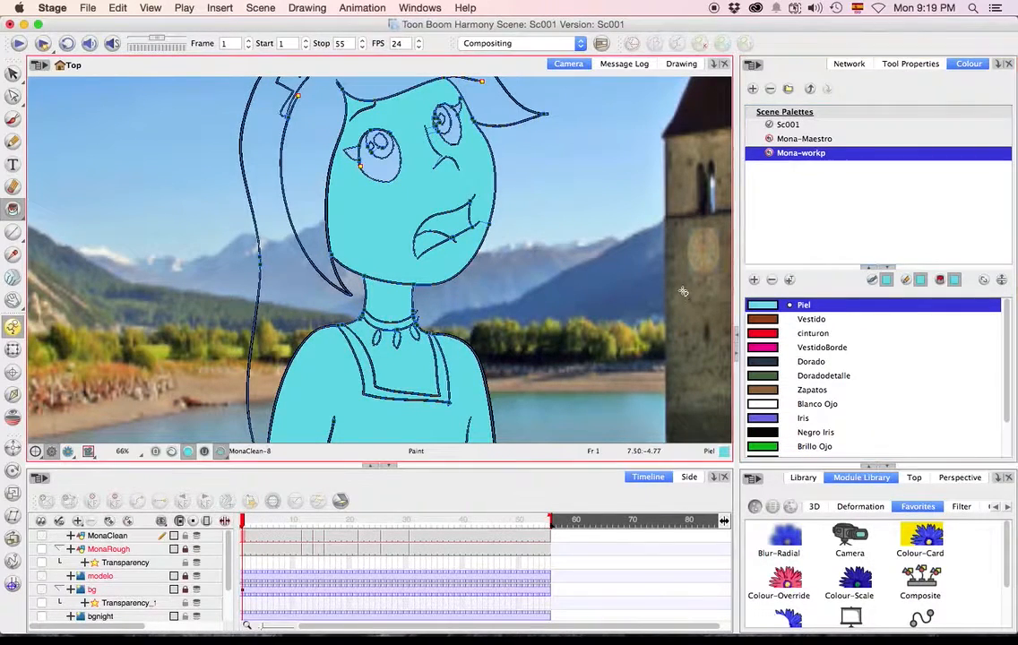
{"action": "left_click", "coordinate": [780, 320]}
{"action": "left_click_drag", "start_coordinate": [532, 388], "coordinate": [620, 257]}
{"action": "left_click", "coordinate": [568, 248]}
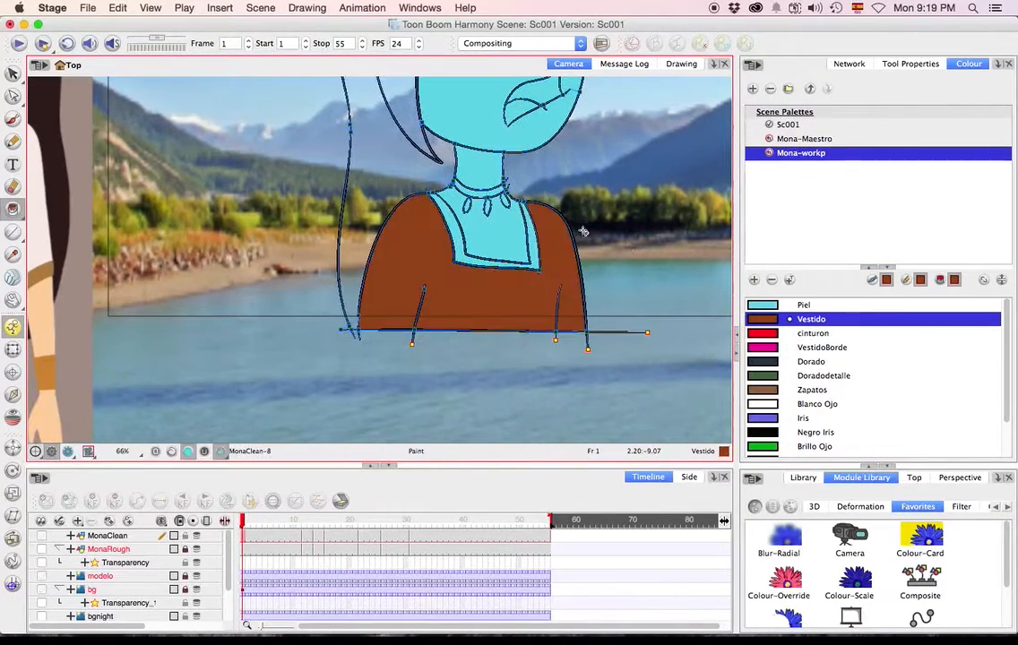
Paint Mona's dress with Vestido on the drawings at frames 12, 14 and 16.
{"action": "key", "text": "g"}
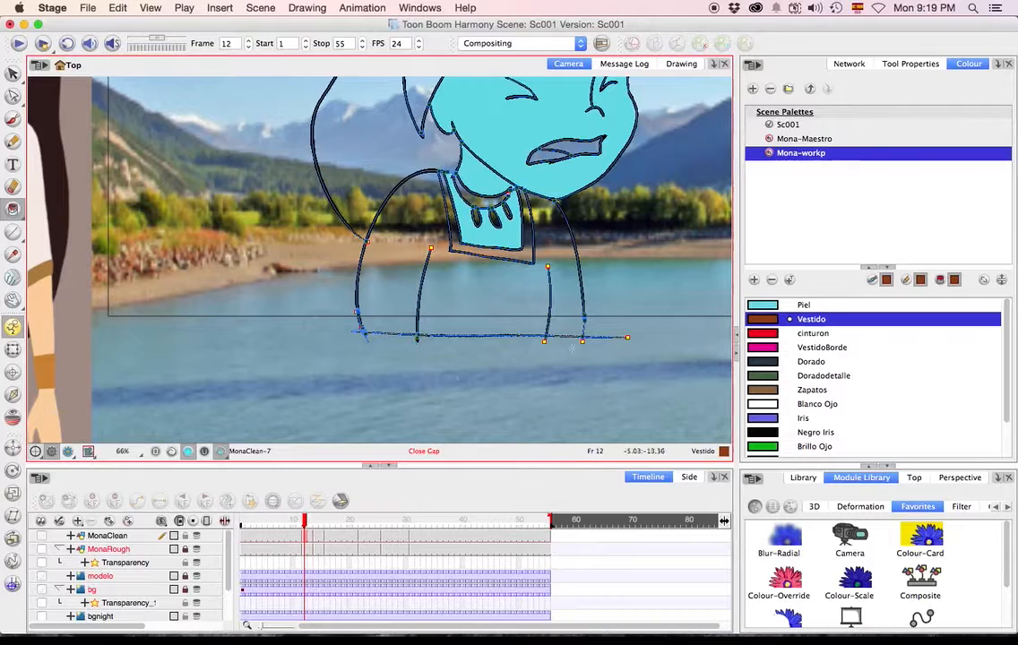
{"action": "left_click", "coordinate": [505, 270]}
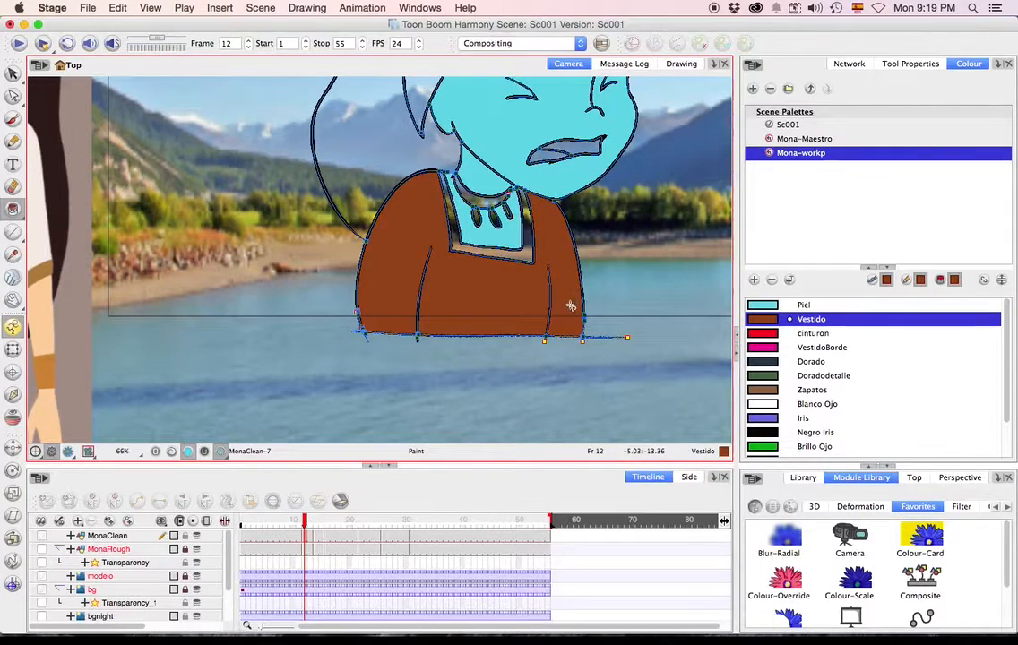
{"action": "key", "text": "g"}
{"action": "left_click", "coordinate": [574, 279]}
{"action": "key", "text": "g"}
{"action": "left_click", "coordinate": [565, 294]}
{"action": "key", "text": "g"}
{"action": "left_click", "coordinate": [495, 273]}
Paint Mona's dress and sleeves with Vestido on the drawings at frames 22, 26 and 31.
{"action": "key", "text": "g"}
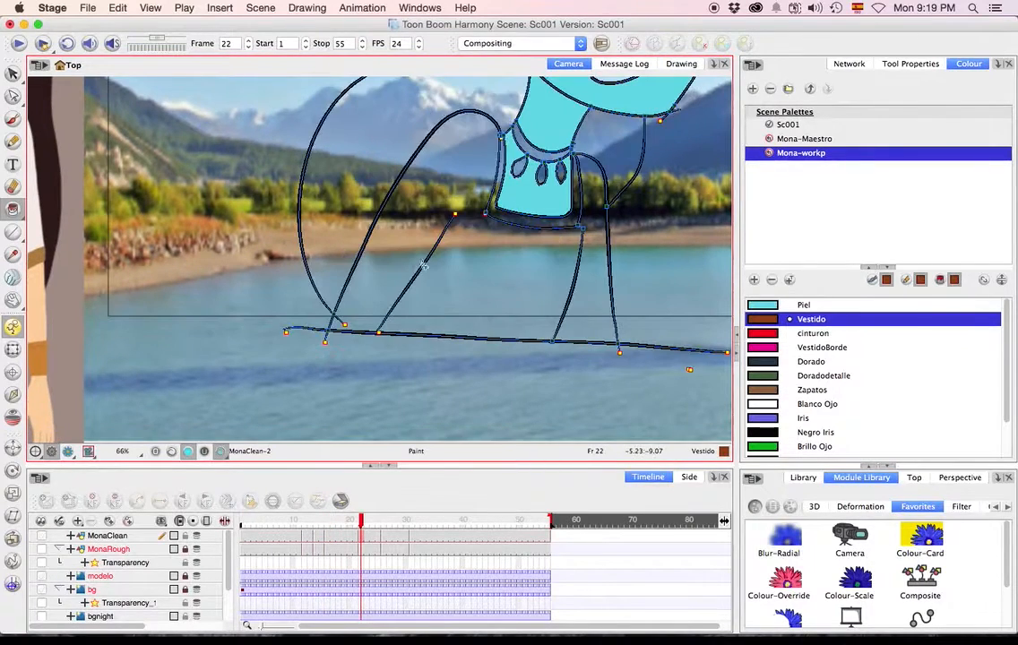
{"action": "left_click", "coordinate": [525, 271]}
{"action": "left_click", "coordinate": [593, 289]}
{"action": "key", "text": "g"}
{"action": "left_click", "coordinate": [568, 297]}
{"action": "left_click", "coordinate": [470, 288]}
{"action": "key", "text": "g"}
{"action": "left_click", "coordinate": [559, 298]}
Flip back and forth through the MonaClean drawings to check the painted dress on each one.
{"action": "key", "text": "g"}
{"action": "key", "text": "f"}
{"action": "key", "text": "g"}
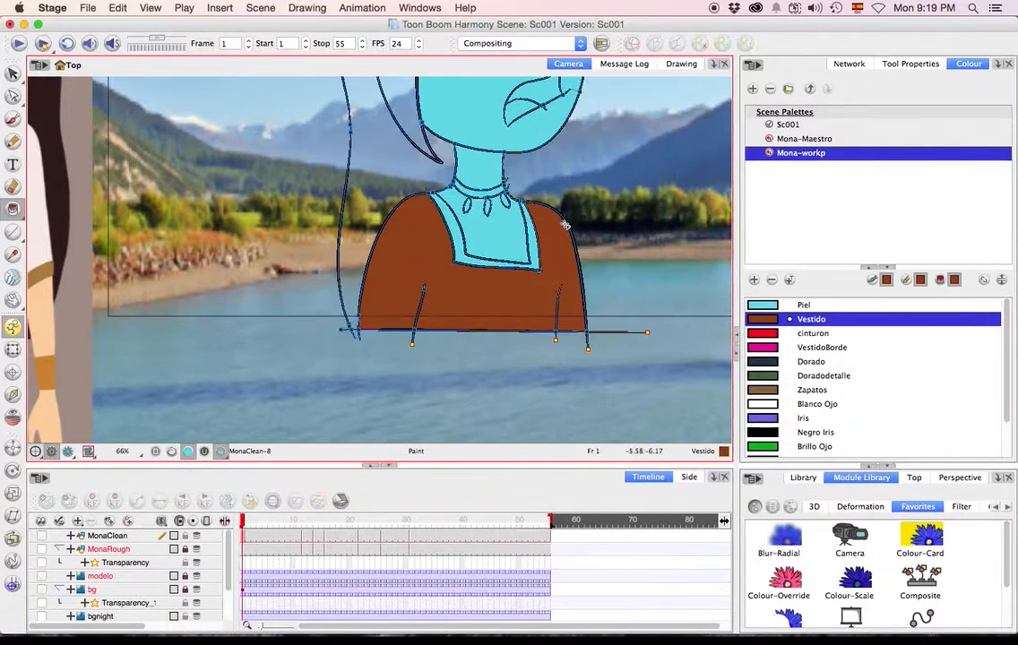
{"action": "key", "text": "g"}
{"action": "key", "text": "g"}
{"action": "key", "text": "g"}
{"action": "key", "text": "g"}
{"action": "key", "text": "g"}
{"action": "key", "text": "g"}
{"action": "key", "text": "g"}
{"action": "key", "text": "f"}
{"action": "key", "text": "f"}
{"action": "key", "text": "g"}
{"action": "key", "text": "g"}
{"action": "key", "text": "g"}
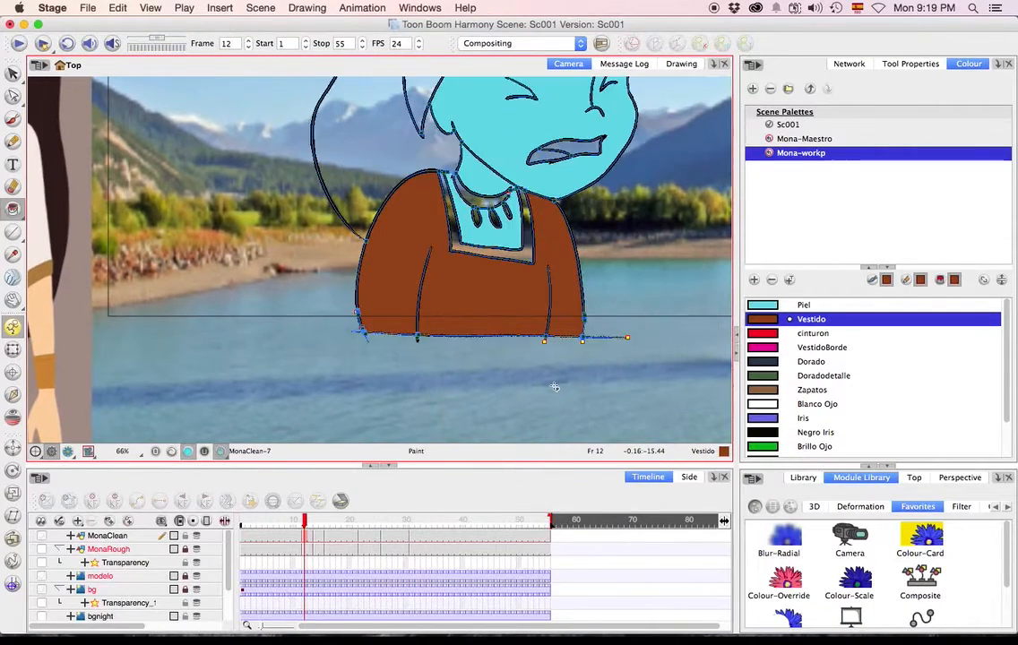
{"action": "key", "text": "f"}
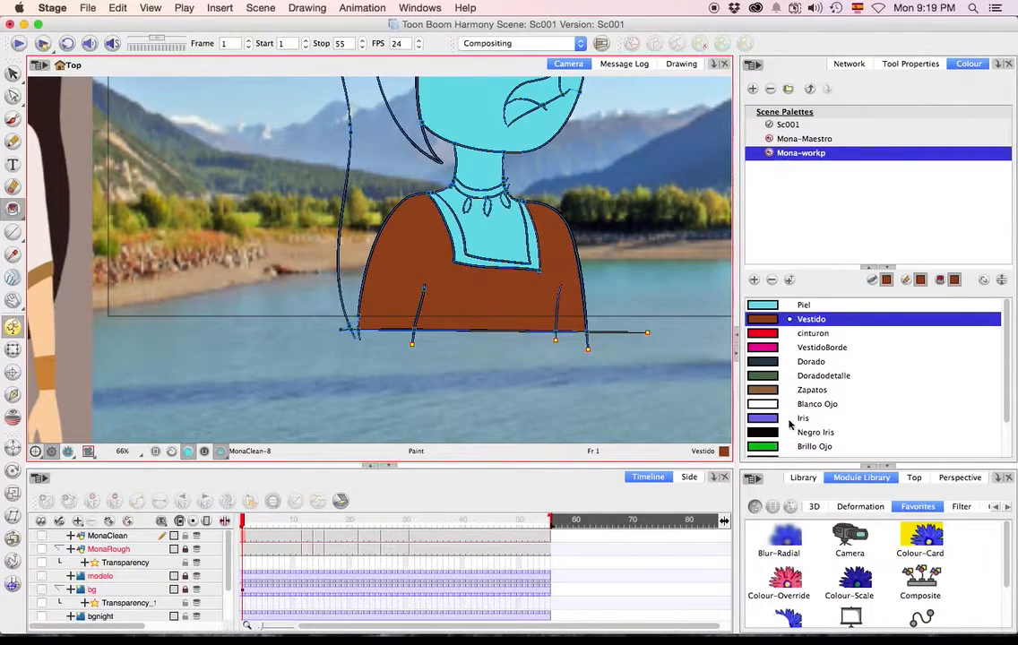
Paint the neckline border of Mona's dress with VestidoBorde on the drawings at frames 1, 12, 14 and 16.
{"action": "left_click", "coordinate": [821, 347]}
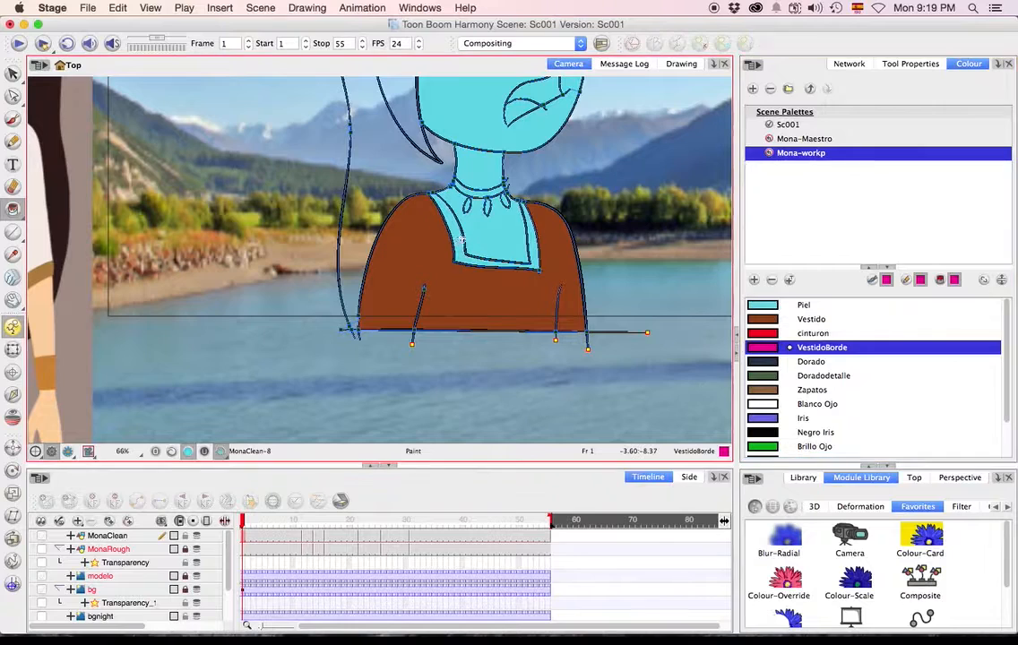
{"action": "key", "text": "g"}
{"action": "key", "text": "g"}
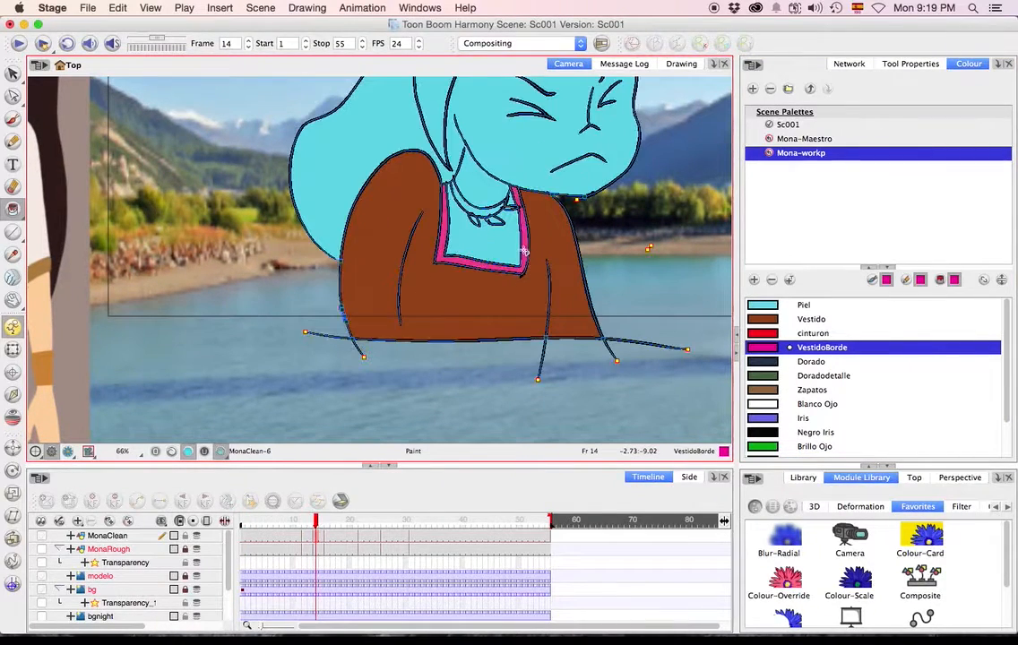
Paint the dress's neckline border with VestidoBorde on the drawings at frames 22, 26 and 31.
{"action": "key", "text": "g"}
{"action": "left_click", "coordinate": [519, 276]}
{"action": "key", "text": "g"}
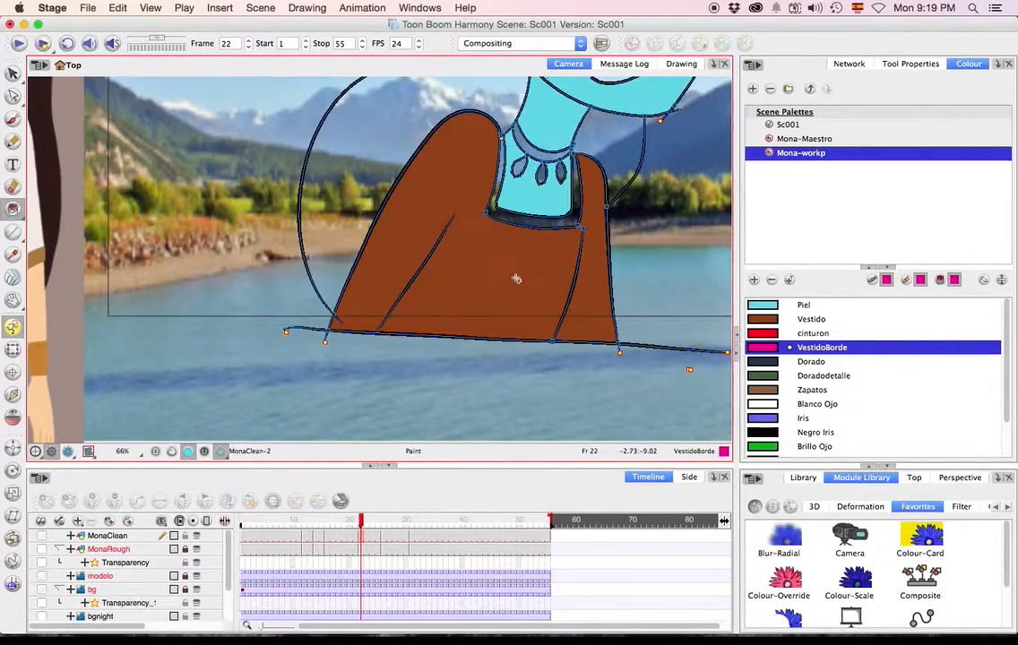
{"action": "key", "text": "g"}
{"action": "left_click", "coordinate": [495, 193]}
{"action": "key", "text": "g"}
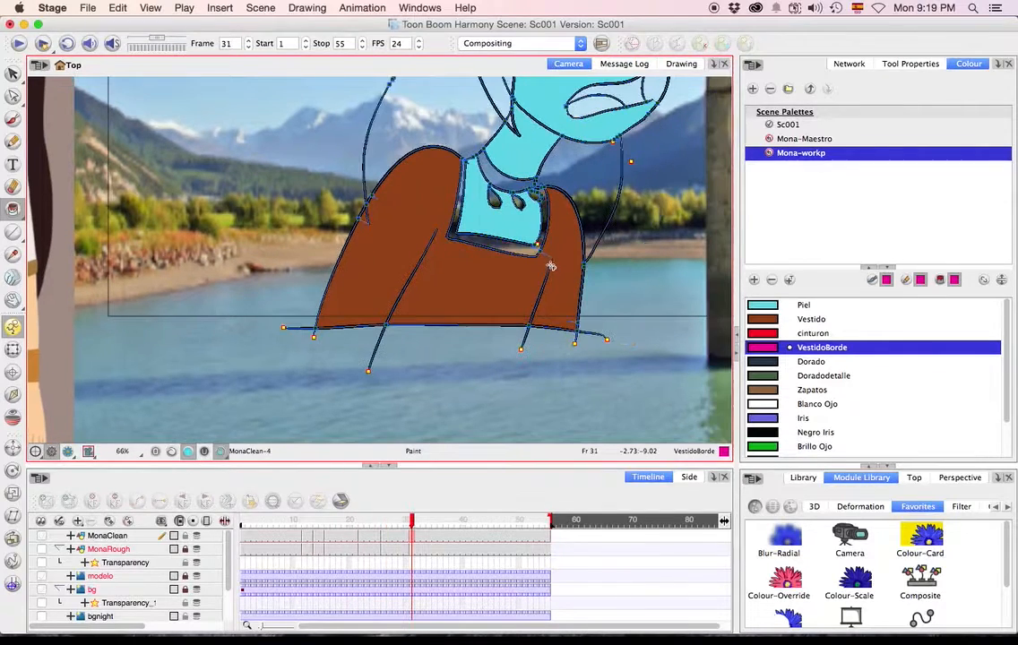
{"action": "left_click", "coordinate": [543, 229]}
{"action": "key", "text": "g"}
{"action": "key", "text": "g"}
{"action": "key", "text": "g"}
{"action": "key", "text": "g"}
{"action": "key", "text": "g"}
{"action": "key", "text": "g"}
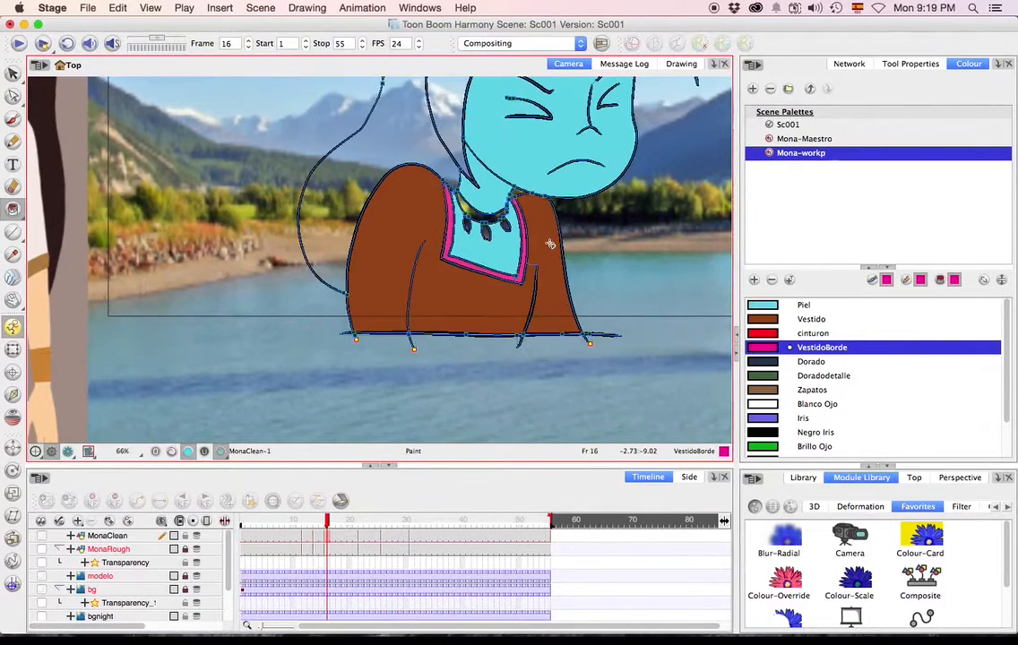
Paint Mona's necklace band with Dorado on the drawing at frame 1, undoing the fills that spill over her chest.
{"action": "left_click", "coordinate": [776, 364]}
{"action": "key", "text": "f"}
{"action": "key", "text": "f"}
{"action": "key", "text": "f"}
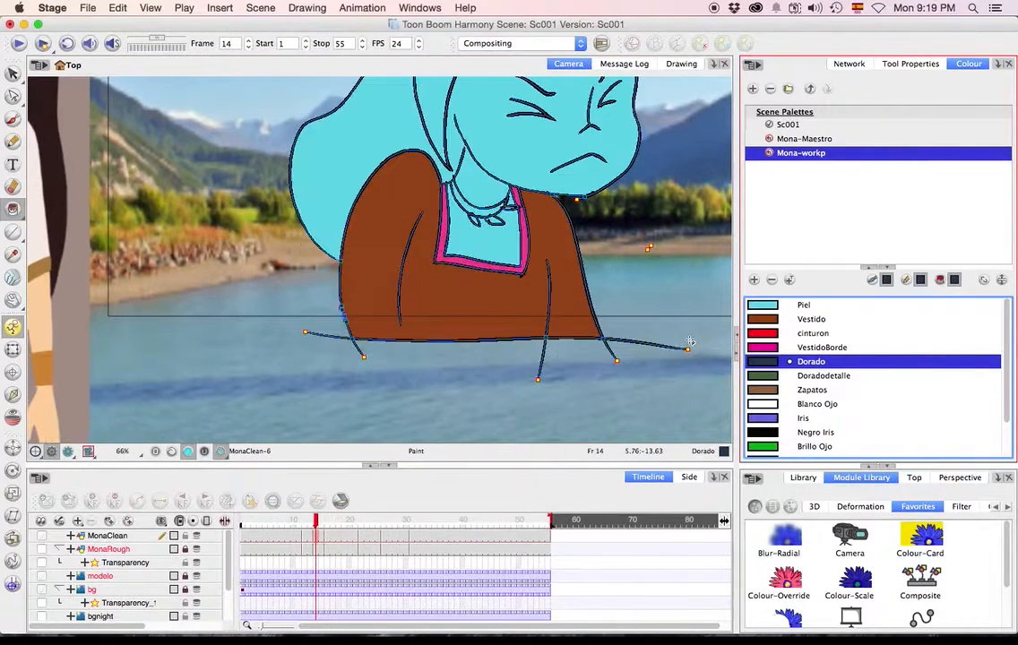
{"action": "left_click", "coordinate": [472, 208]}
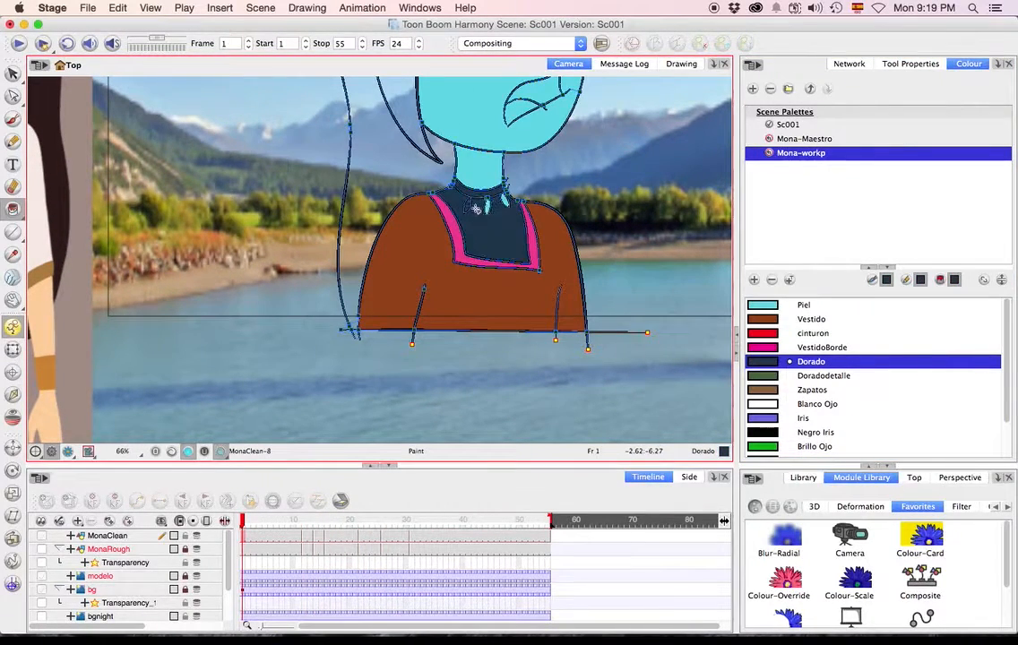
{"action": "key", "text": "super+z"}
{"action": "left_click", "coordinate": [470, 207]}
{"action": "key", "text": "super+z"}
{"action": "left_click", "coordinate": [487, 208]}
{"action": "key", "text": "super+z"}
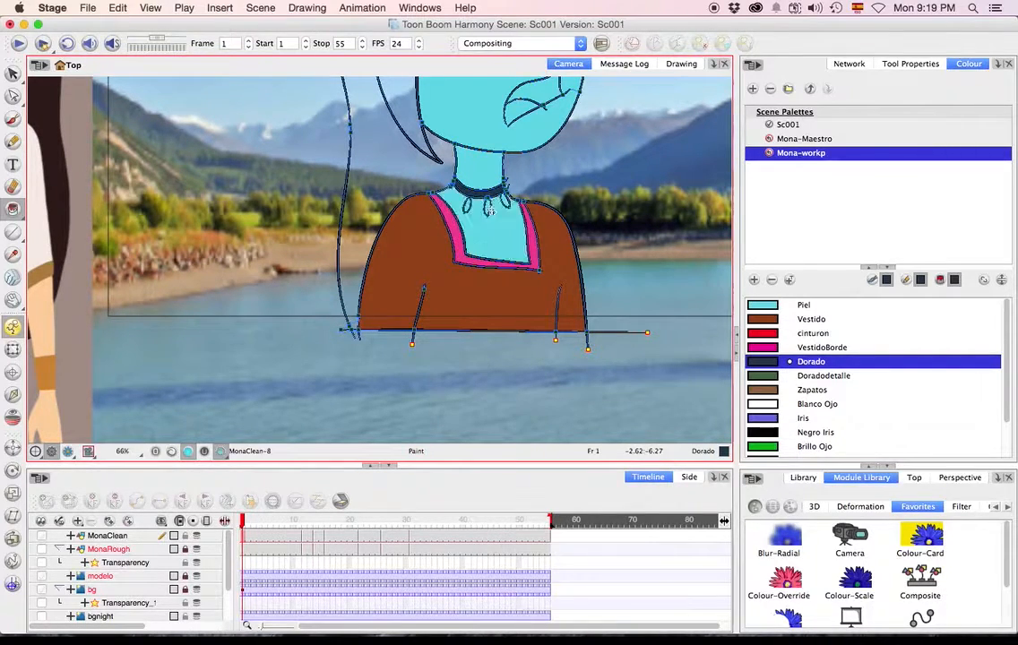
Fill the necklace pendants with Dorado at frame 1, closing the gap in the open pendant's outline.
{"action": "scroll", "coordinate": [467, 217], "scroll_direction": "up", "scroll_amount": 3}
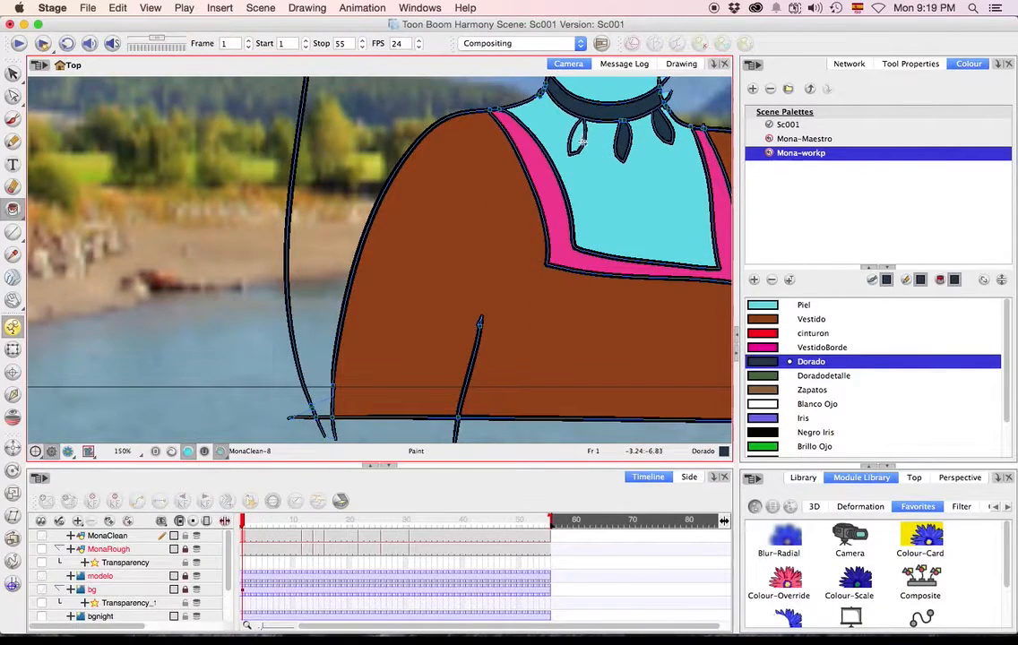
{"action": "key", "text": "alt+c"}
{"action": "left_click", "coordinate": [582, 136]}
Paint the necklace band and its pendants with Dorado on the drawings at frames 12 and 14.
{"action": "key", "text": "g"}
{"action": "left_click", "coordinate": [602, 169]}
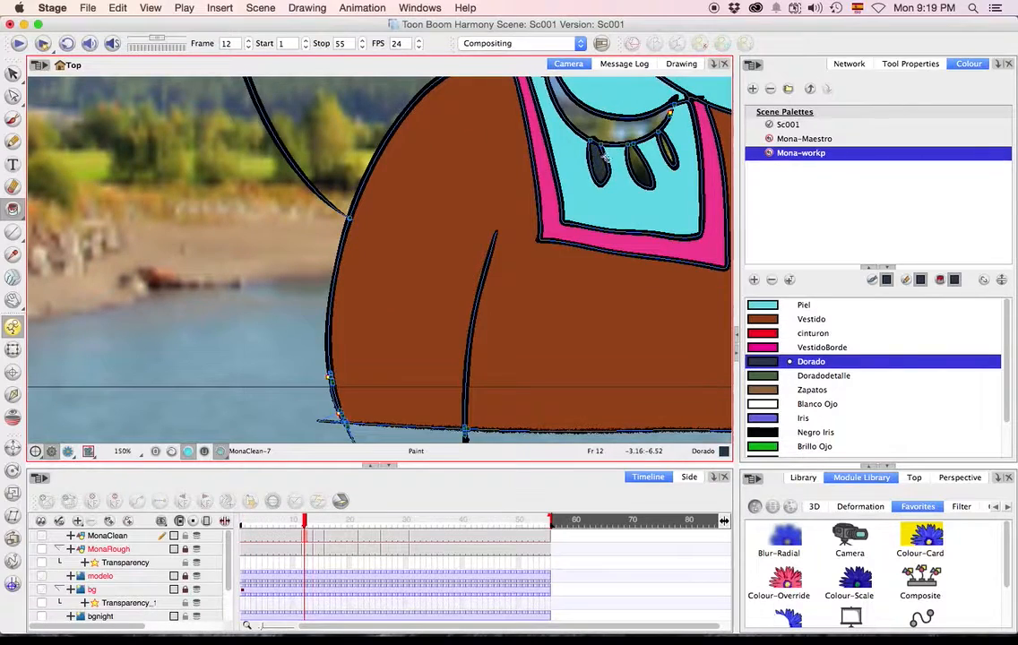
{"action": "left_click", "coordinate": [618, 131]}
{"action": "left_click", "coordinate": [640, 169]}
{"action": "left_click", "coordinate": [668, 153]}
{"action": "key", "text": "g"}
{"action": "left_click", "coordinate": [599, 175]}
{"action": "left_click", "coordinate": [622, 153]}
{"action": "left_click", "coordinate": [642, 174]}
{"action": "left_click", "coordinate": [675, 144]}
Paint the necklace and pendants with Dorado on the drawings at frames 16 and 22, undoing the fill over the chest at frame 16.
{"action": "key", "text": "g"}
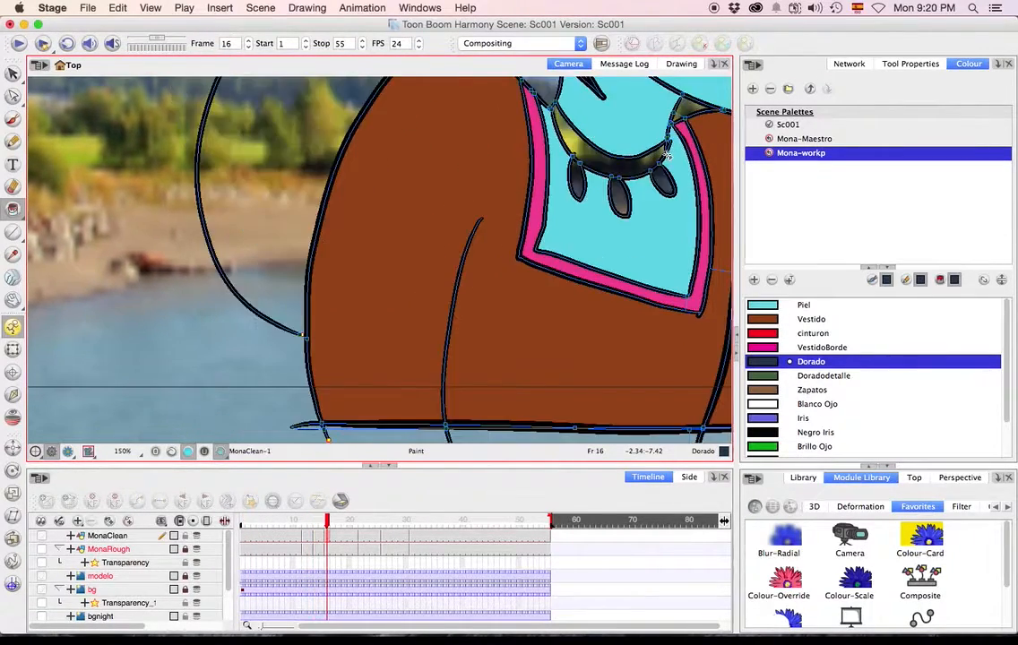
{"action": "left_click", "coordinate": [598, 190]}
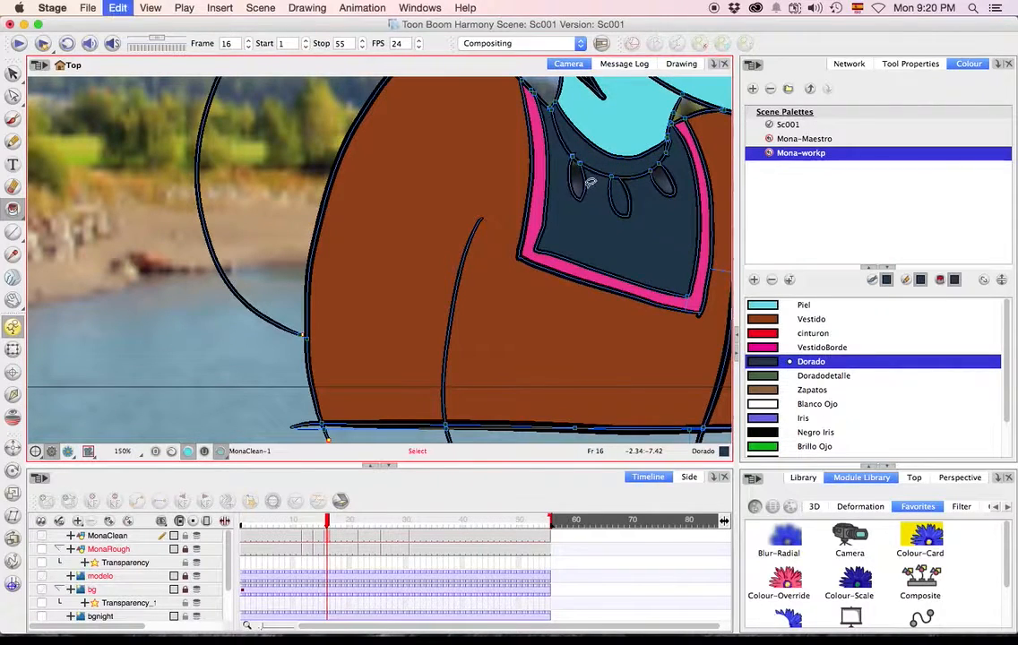
{"action": "key", "text": "super+z"}
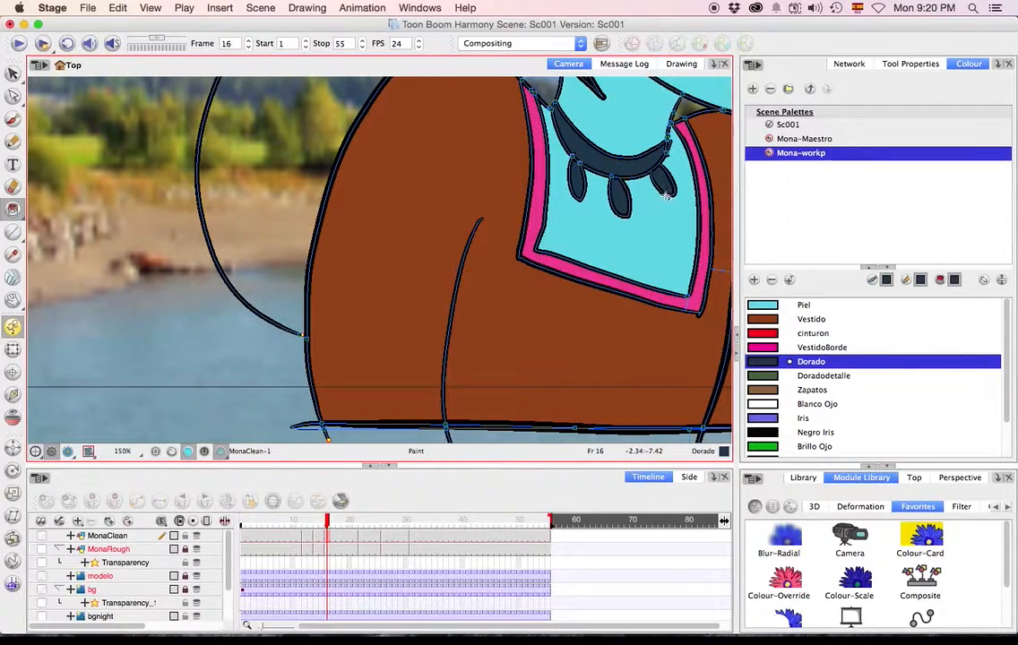
{"action": "key", "text": "g"}
{"action": "left_click_drag", "start_coordinate": [641, 190], "coordinate": [409, 421]}
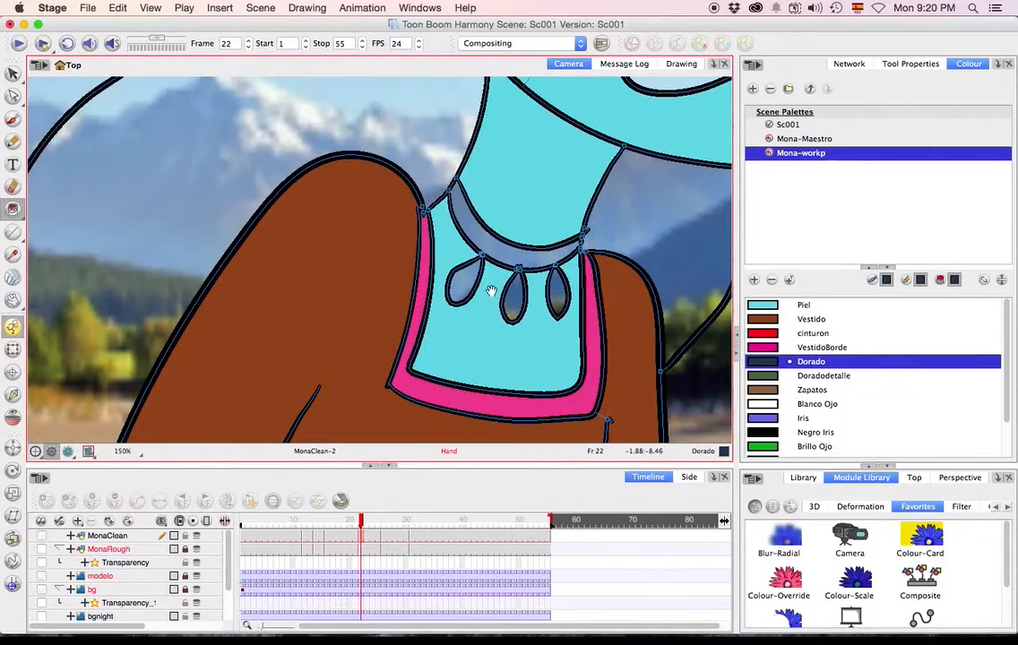
{"action": "left_click", "coordinate": [465, 282]}
{"action": "left_click", "coordinate": [497, 257]}
Paint the necklace band and its three pendants with Dorado on the drawing at frame 26.
{"action": "key", "text": "g"}
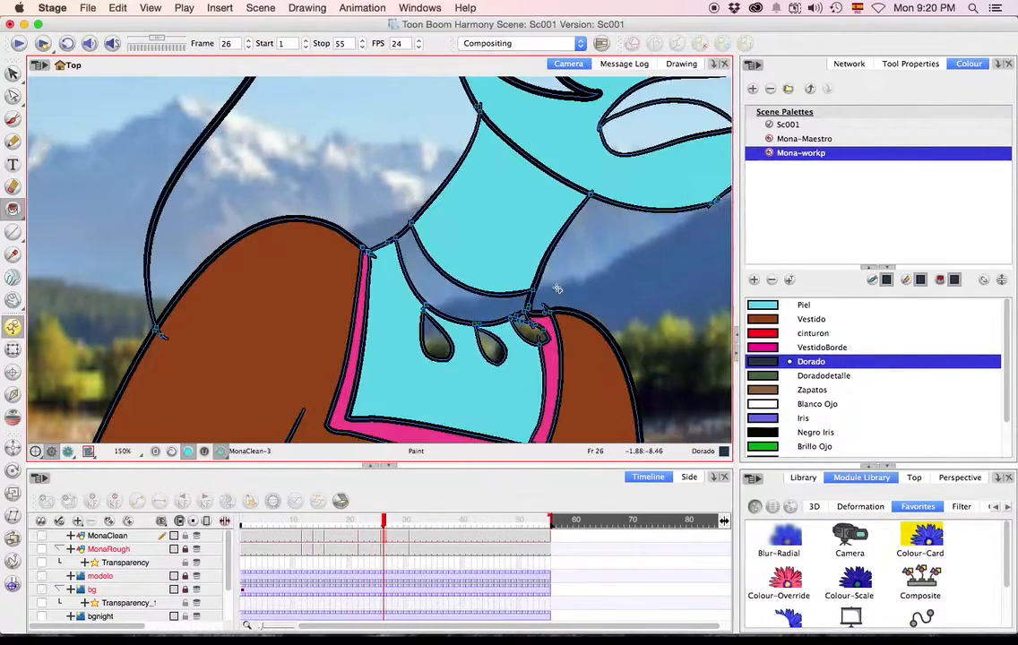
{"action": "left_click", "coordinate": [437, 346]}
{"action": "left_click", "coordinate": [460, 306]}
{"action": "left_click", "coordinate": [492, 346]}
{"action": "left_click", "coordinate": [535, 332]}
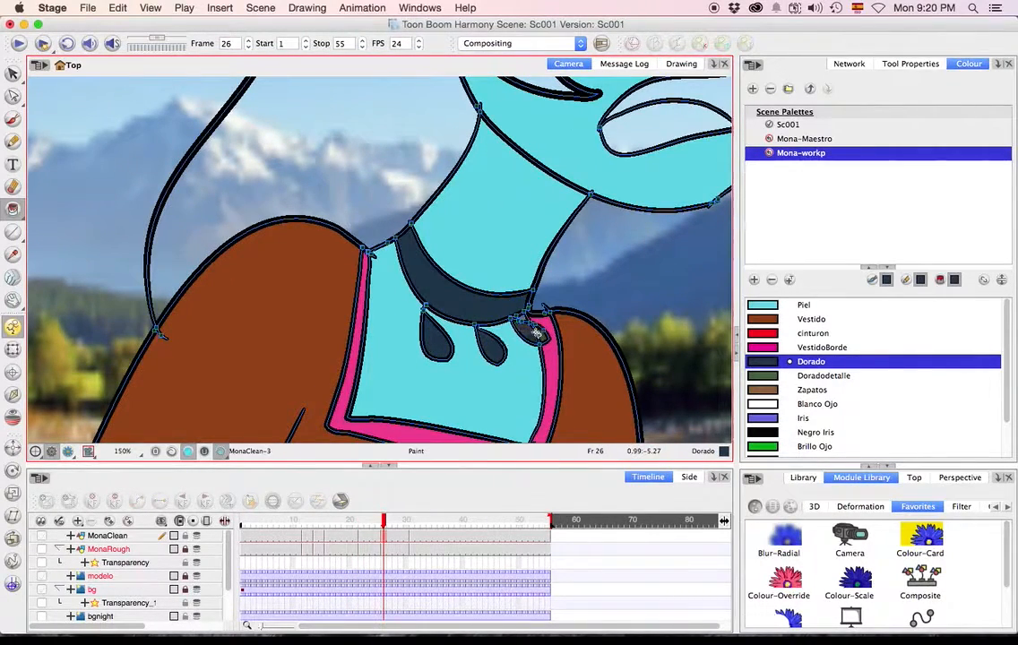
Fill the small skin area beside the last pendant with Piel and that pendant's remaining part with Dorado at frame 26.
{"action": "left_click", "coordinate": [767, 322]}
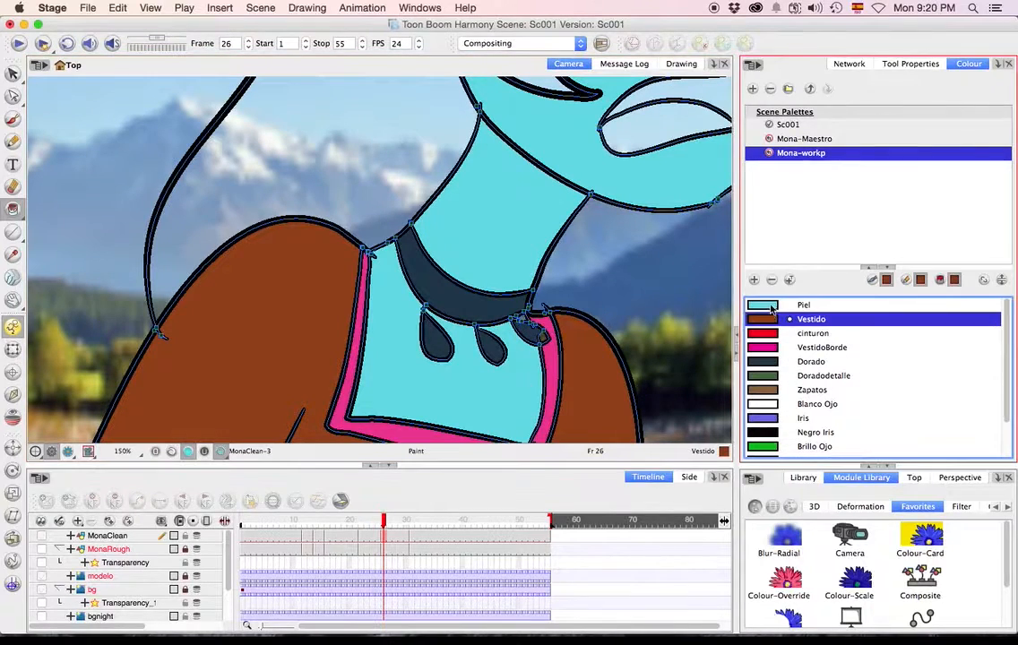
{"action": "left_click", "coordinate": [769, 306]}
{"action": "left_click", "coordinate": [523, 319]}
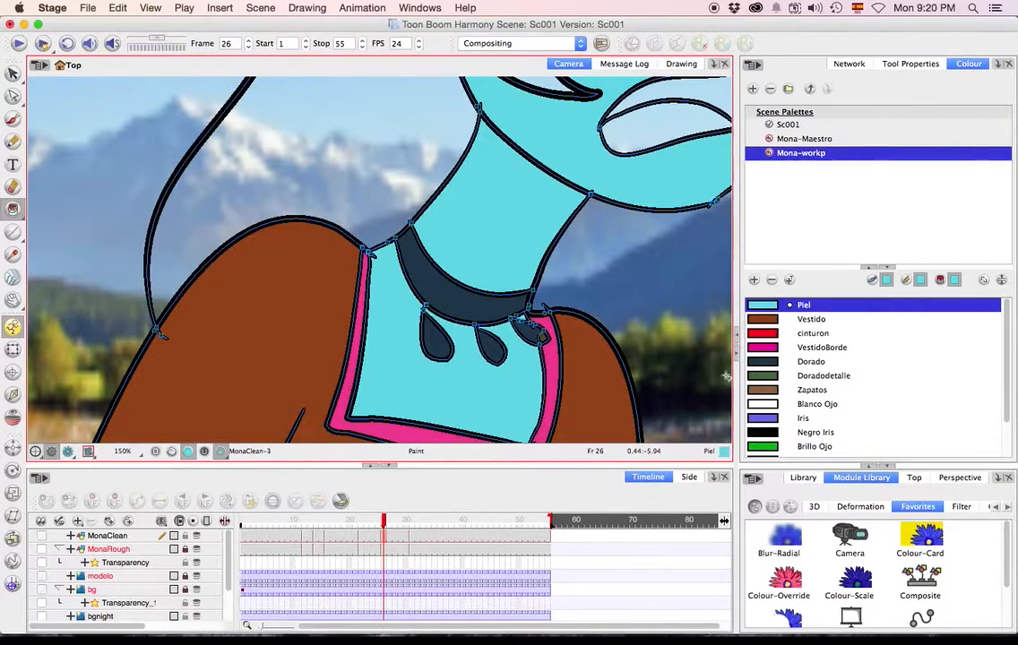
{"action": "left_click", "coordinate": [768, 363]}
{"action": "left_click", "coordinate": [542, 338]}
Paint the necklace and pendants with Dorado and the small skin area beside them with Piel at frame 31.
{"action": "key", "text": "g"}
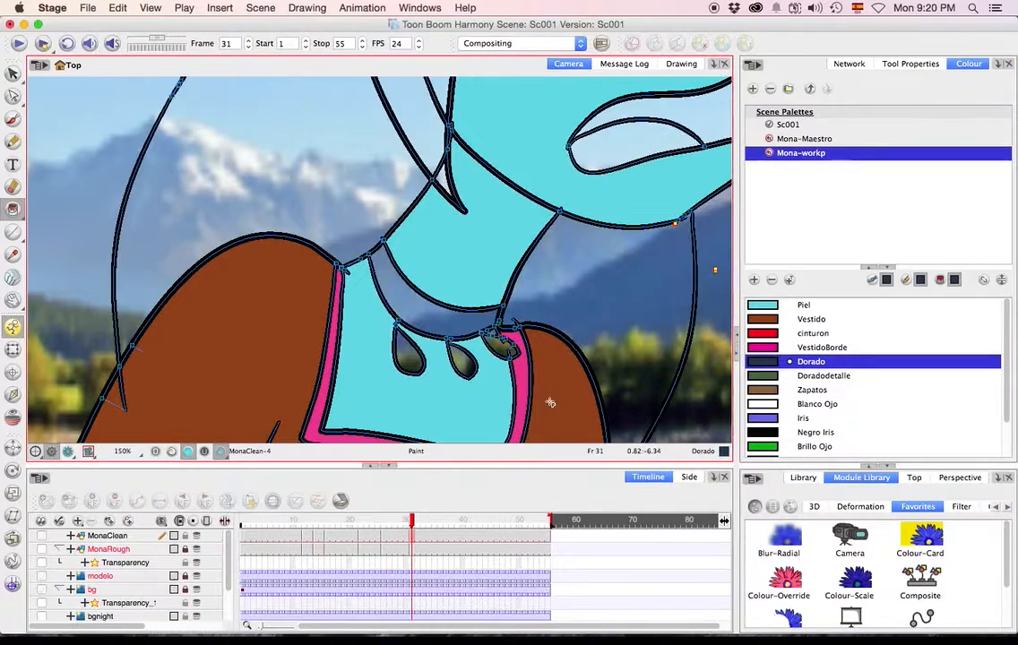
{"action": "left_click", "coordinate": [503, 351]}
{"action": "left_click", "coordinate": [404, 305]}
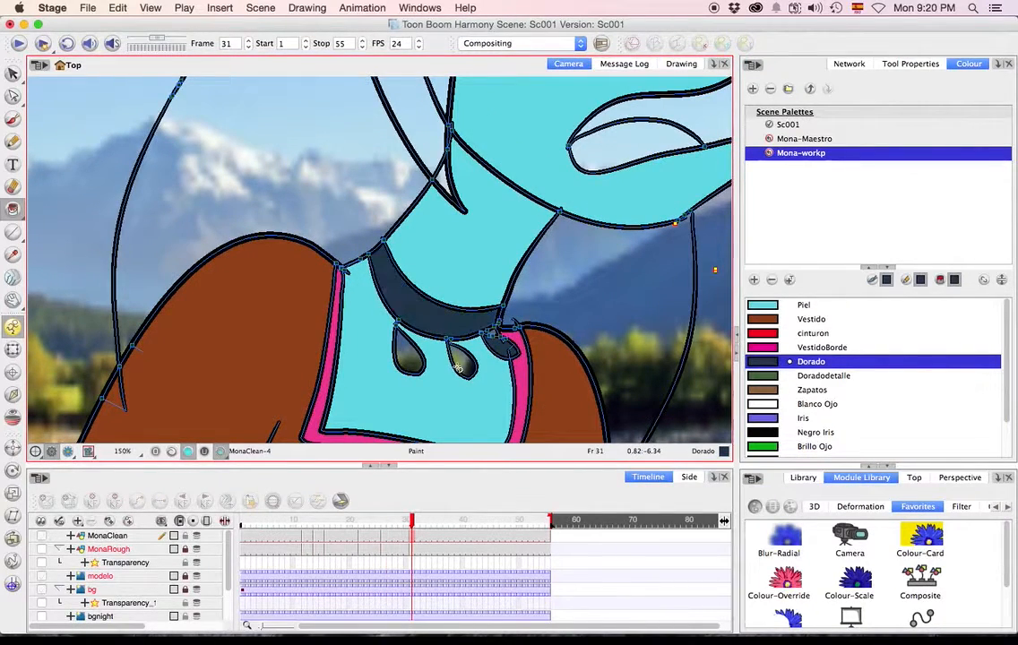
{"action": "left_click", "coordinate": [762, 307]}
{"action": "left_click", "coordinate": [498, 335]}
{"action": "key", "text": "g"}
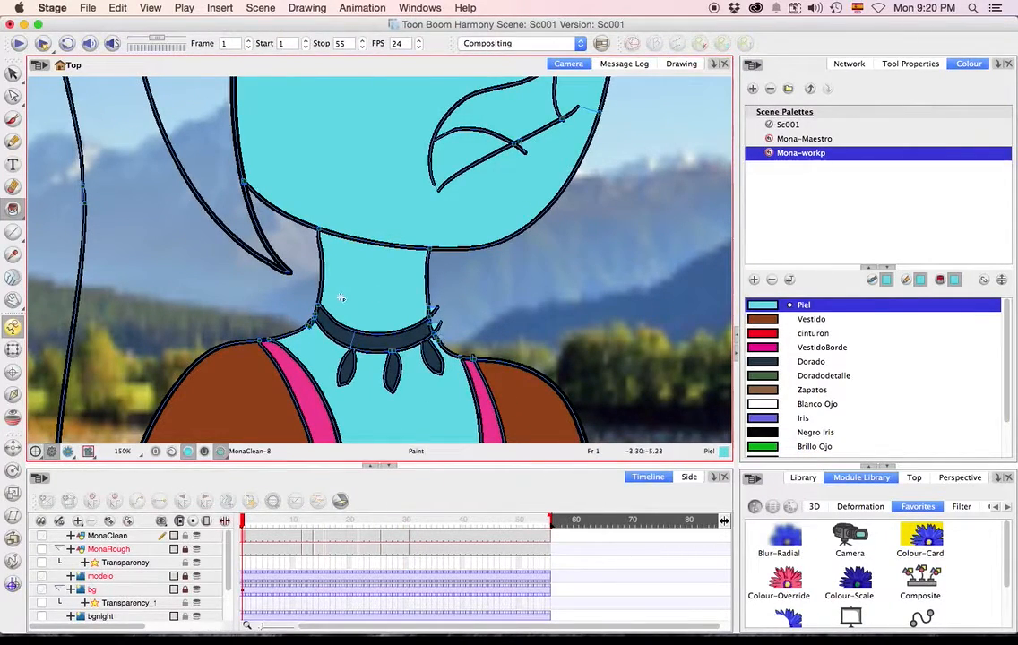
Activate the Unpaint tool and select the Pelo hair colour from the Mona-workp palette.
{"action": "left_click", "coordinate": [12, 208]}
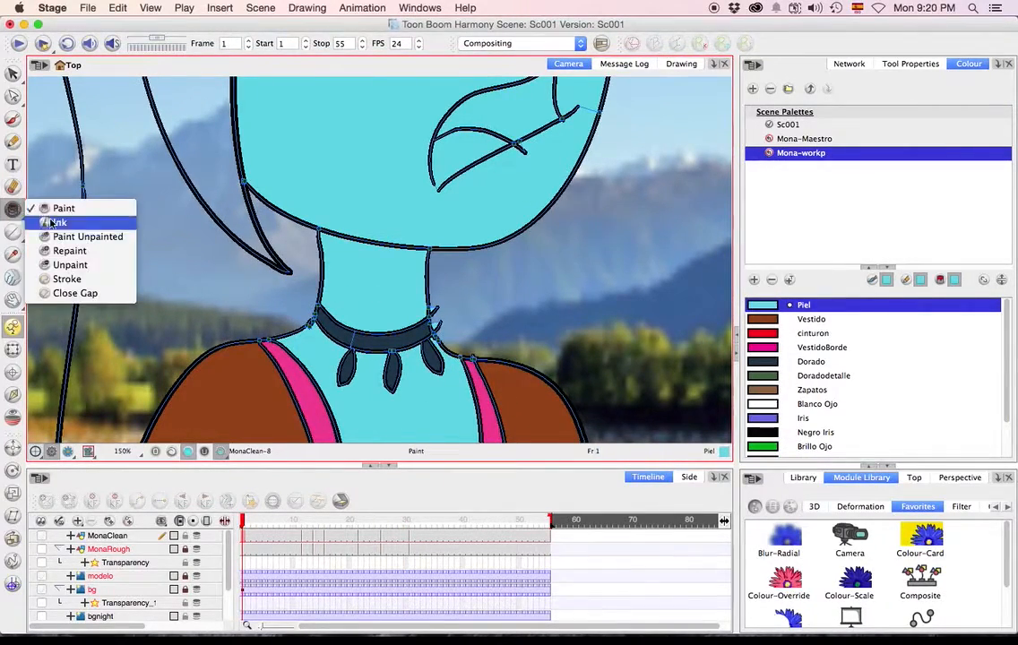
{"action": "left_click", "coordinate": [72, 265]}
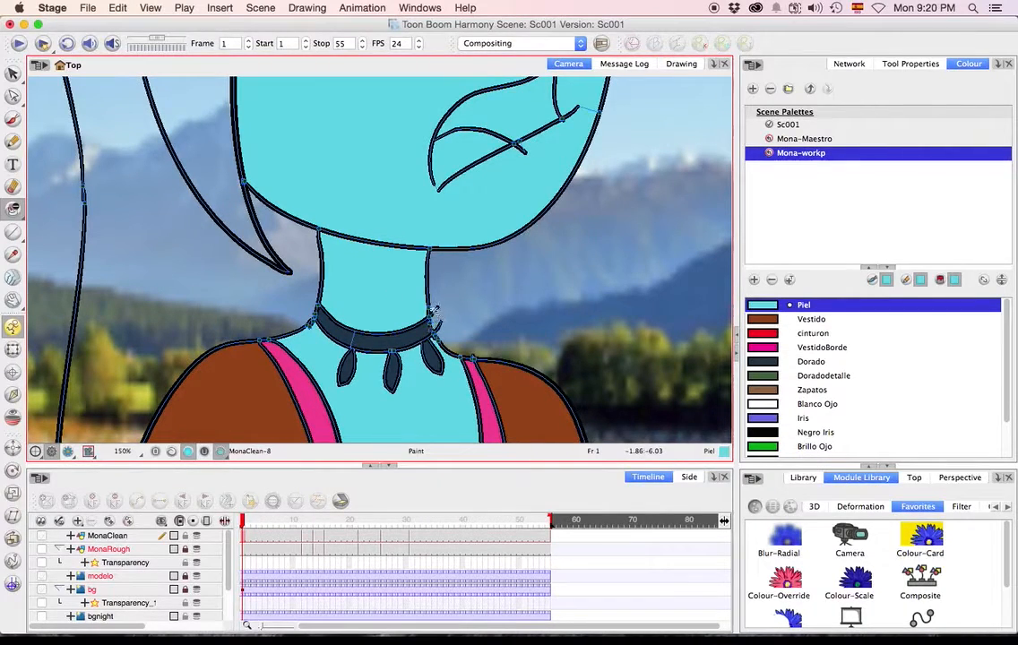
{"action": "key", "text": "1"}
{"action": "key", "text": "1"}
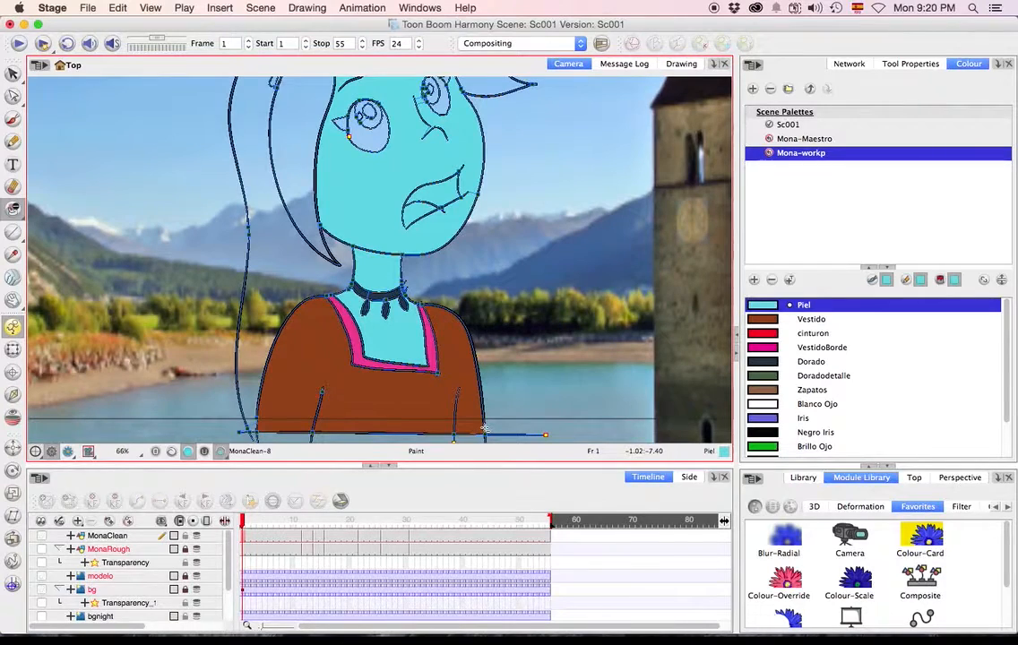
{"action": "scroll", "coordinate": [555, 426], "scroll_direction": "up", "scroll_amount": 5}
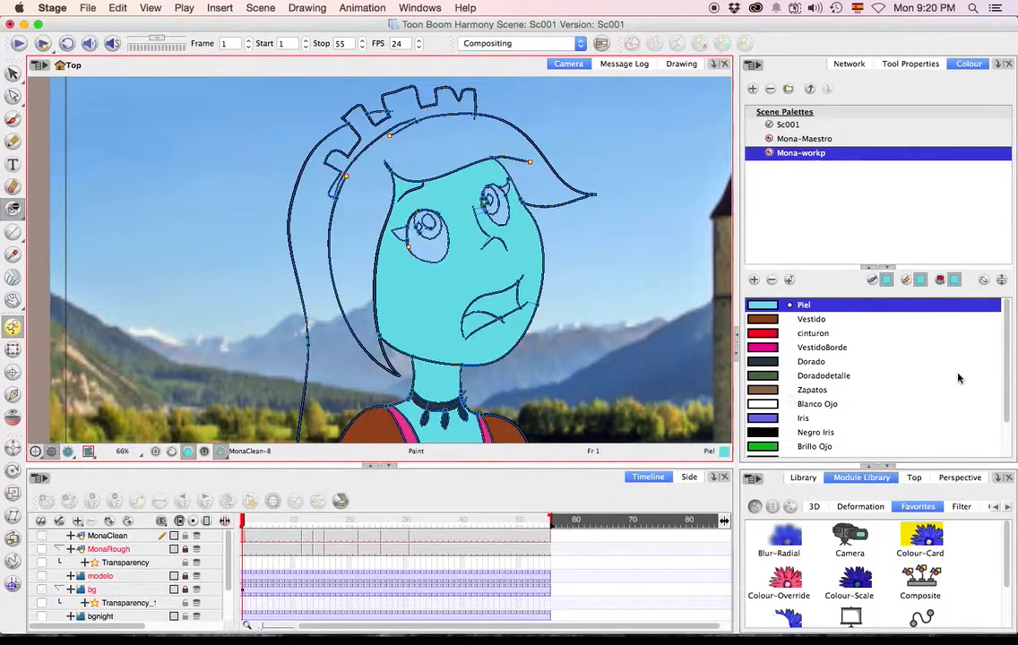
{"action": "left_click_drag", "start_coordinate": [1009, 383], "coordinate": [1010, 430]}
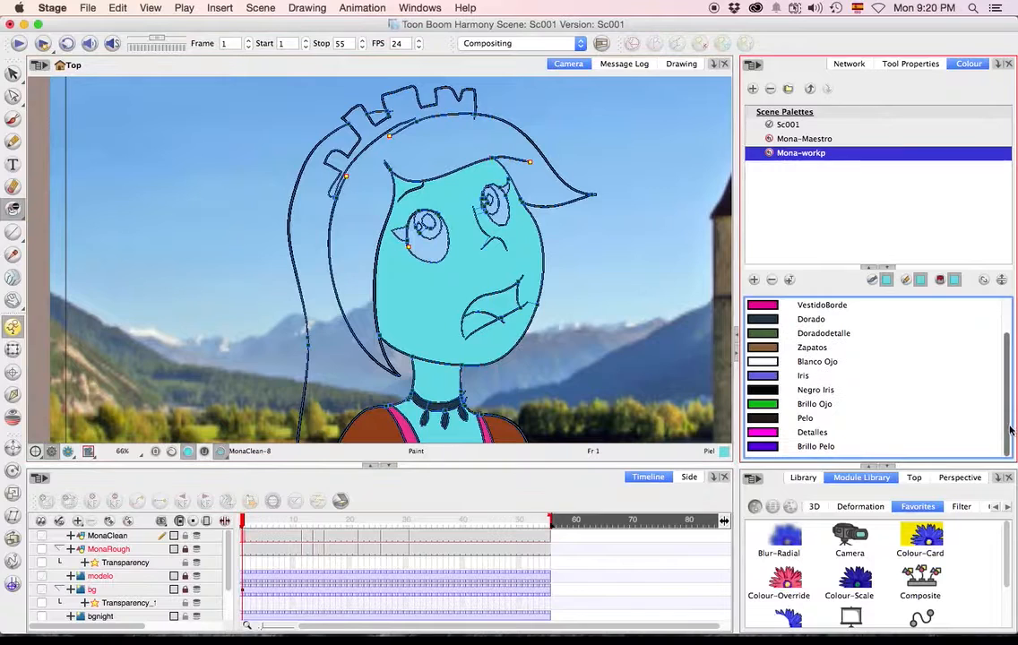
{"action": "left_click", "coordinate": [760, 420]}
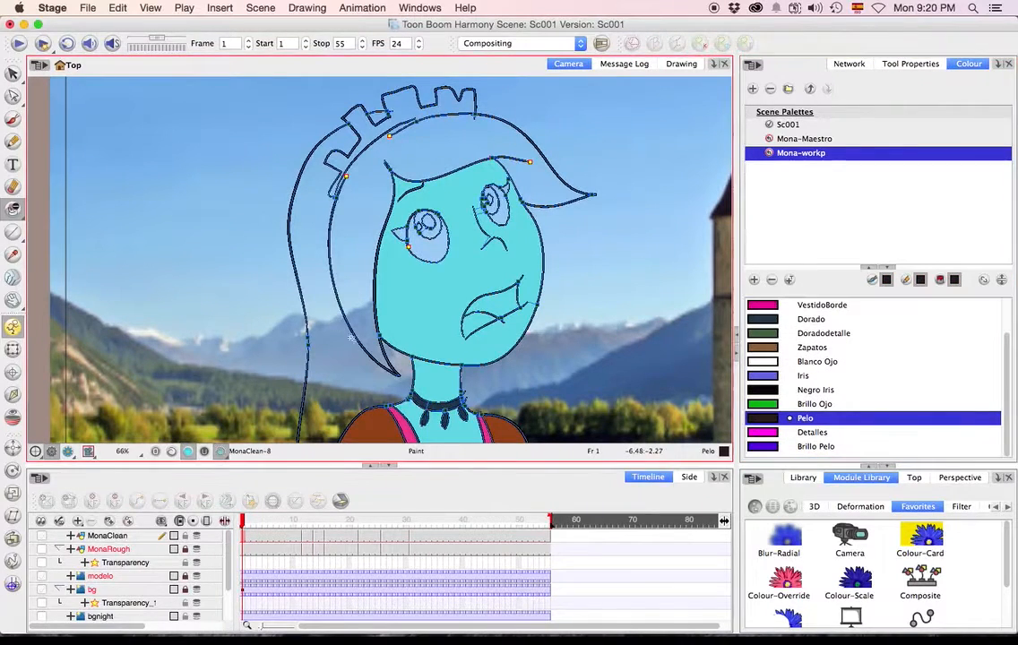
Close the gaps in Mona's hair outlines on the drawing at frame 1.
{"action": "key", "text": "space"}
{"action": "mouse_move", "coordinate": [386, 416]}
{"action": "left_mouse_down"}
{"action": "mouse_move", "coordinate": [526, 184]}
{"action": "mouse_move", "coordinate": [433, 421]}
{"action": "left_mouse_up"}
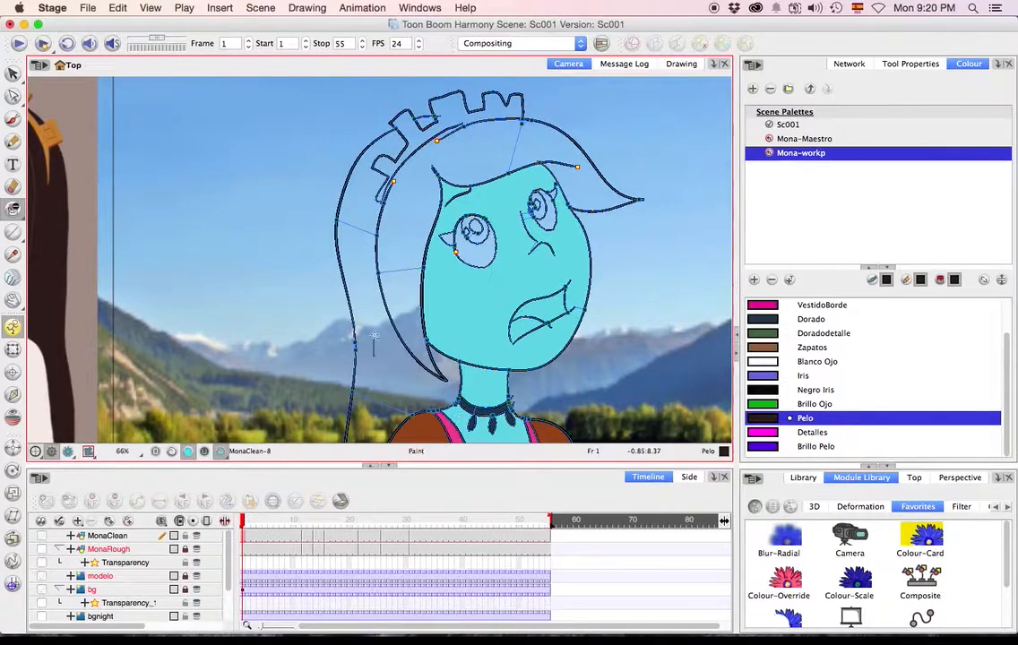
{"action": "key", "text": "space"}
{"action": "left_click_drag", "start_coordinate": [477, 363], "coordinate": [497, 306]}
{"action": "left_click_drag", "start_coordinate": [276, 532], "coordinate": [258, 530]}
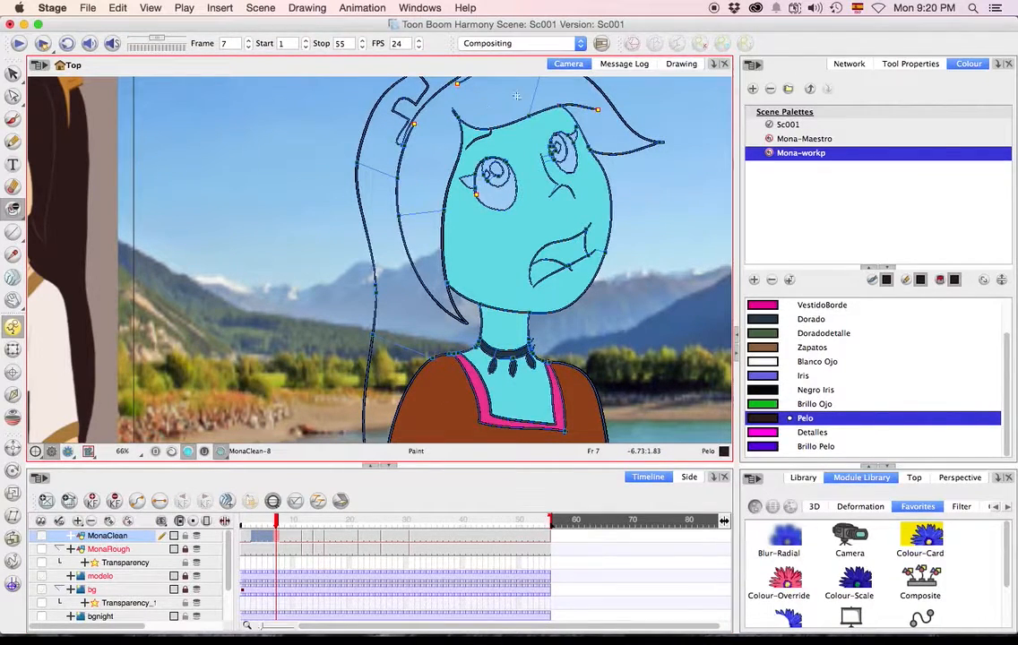
Go on to the drawing at frame 14 and unpaint the skin colour covering Mona's back hair and face.
{"action": "key", "text": "space"}
{"action": "left_click_drag", "start_coordinate": [392, 297], "coordinate": [354, 411]}
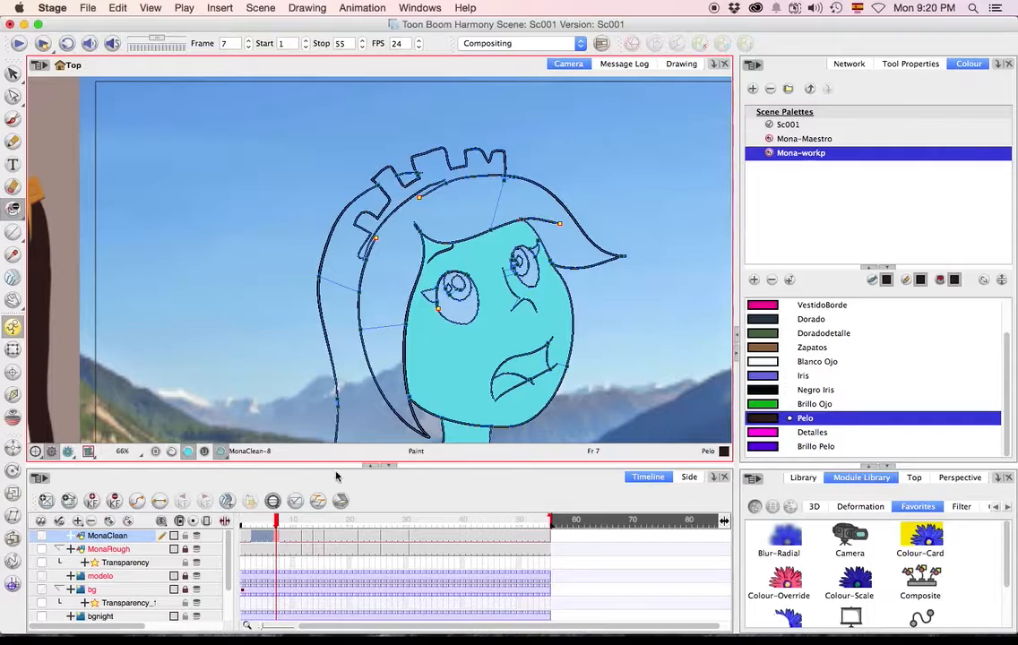
{"action": "key", "text": "g"}
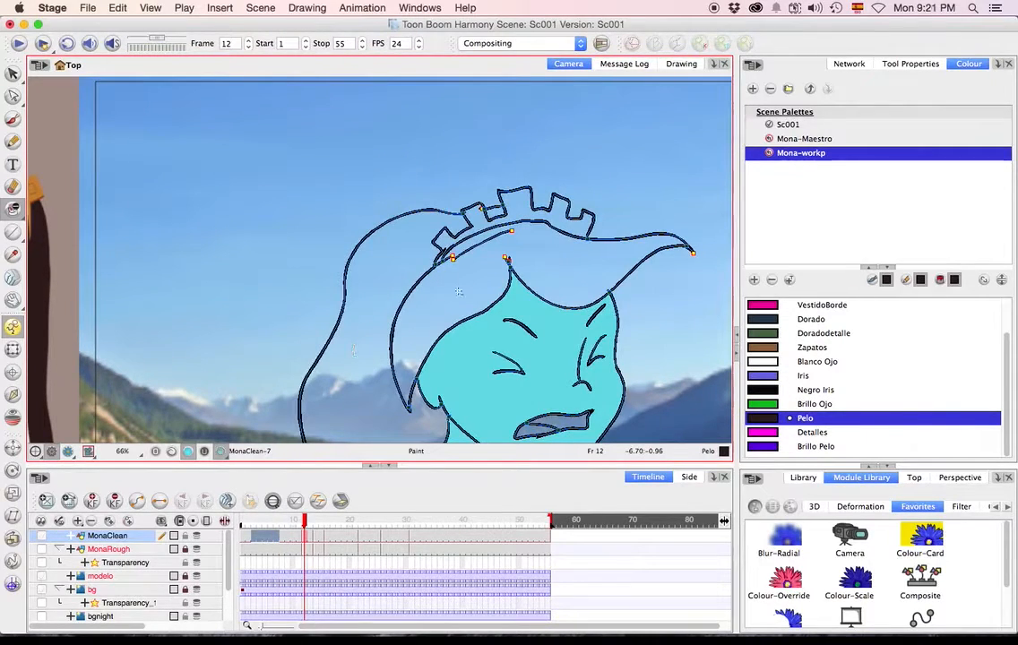
{"action": "key", "text": "space"}
{"action": "left_click_drag", "start_coordinate": [650, 277], "coordinate": [600, 167]}
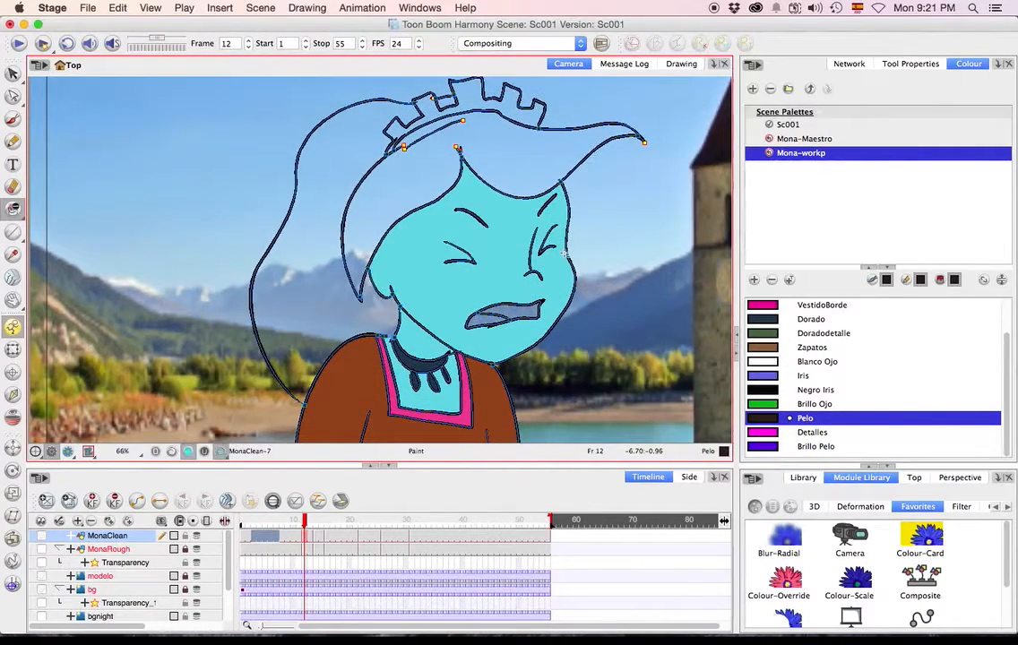
{"action": "key", "text": "g"}
{"action": "mouse_move", "coordinate": [349, 302]}
{"action": "left_mouse_down"}
{"action": "mouse_move", "coordinate": [390, 293]}
{"action": "mouse_move", "coordinate": [342, 234]}
{"action": "mouse_move", "coordinate": [387, 240]}
{"action": "mouse_move", "coordinate": [378, 235]}
{"action": "mouse_move", "coordinate": [395, 206]}
{"action": "left_mouse_up"}
Paint Mona's back hair and fringe with Pelo at frame 14, closing the gap beside her cheek and undoing the spills.
{"action": "left_click", "coordinate": [13, 208]}
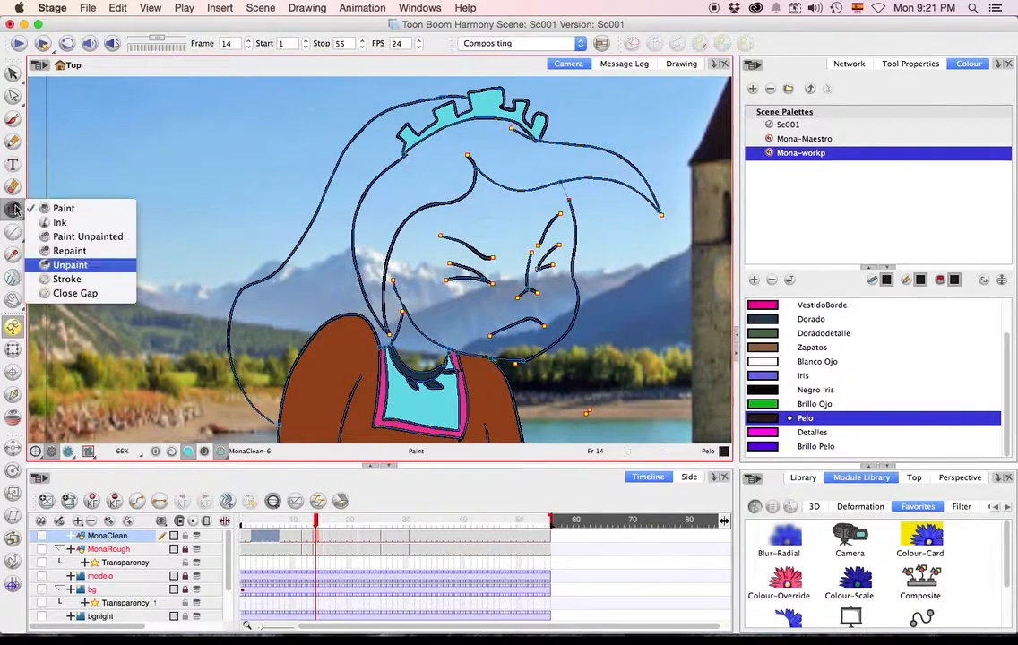
{"action": "left_click", "coordinate": [69, 211]}
{"action": "left_click", "coordinate": [295, 224]}
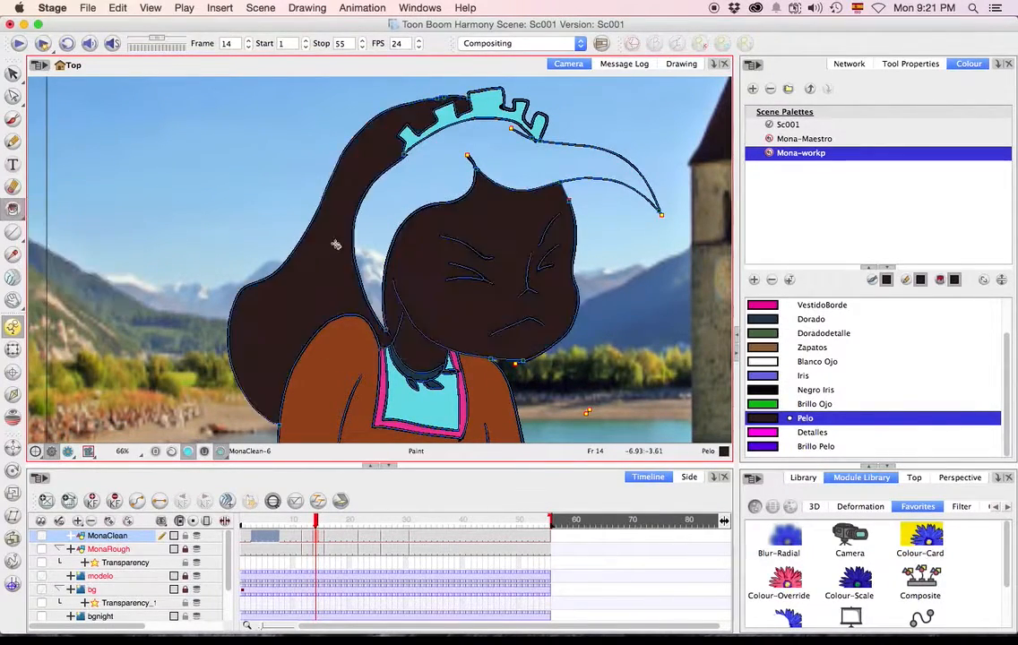
{"action": "key", "text": "super+z"}
{"action": "left_click", "coordinate": [391, 195]}
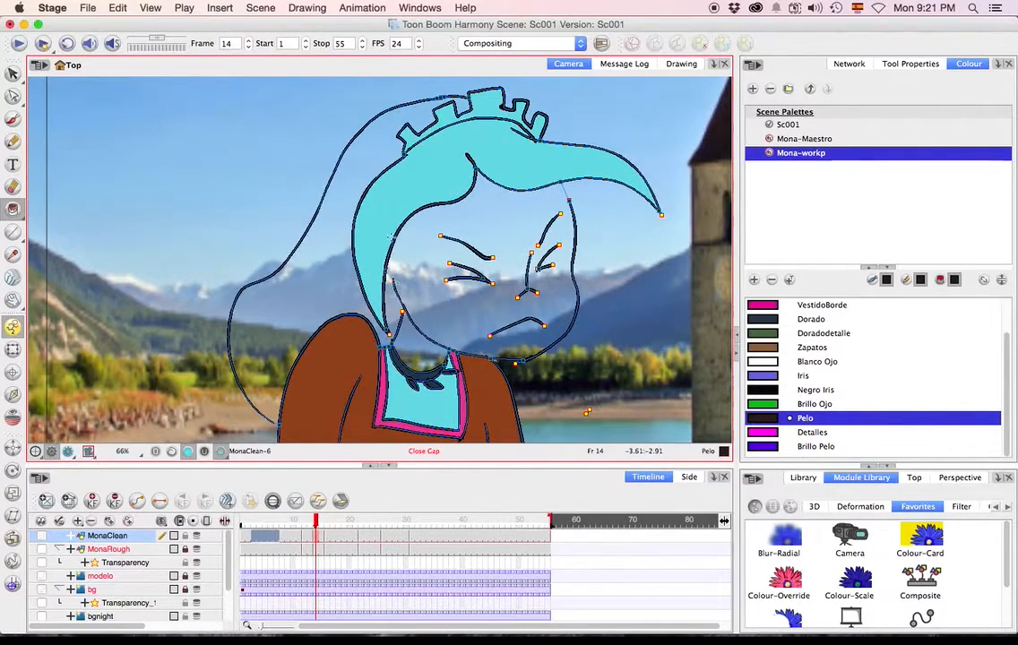
{"action": "left_click", "coordinate": [354, 264]}
{"action": "key", "text": "super+z"}
{"action": "left_click", "coordinate": [400, 302]}
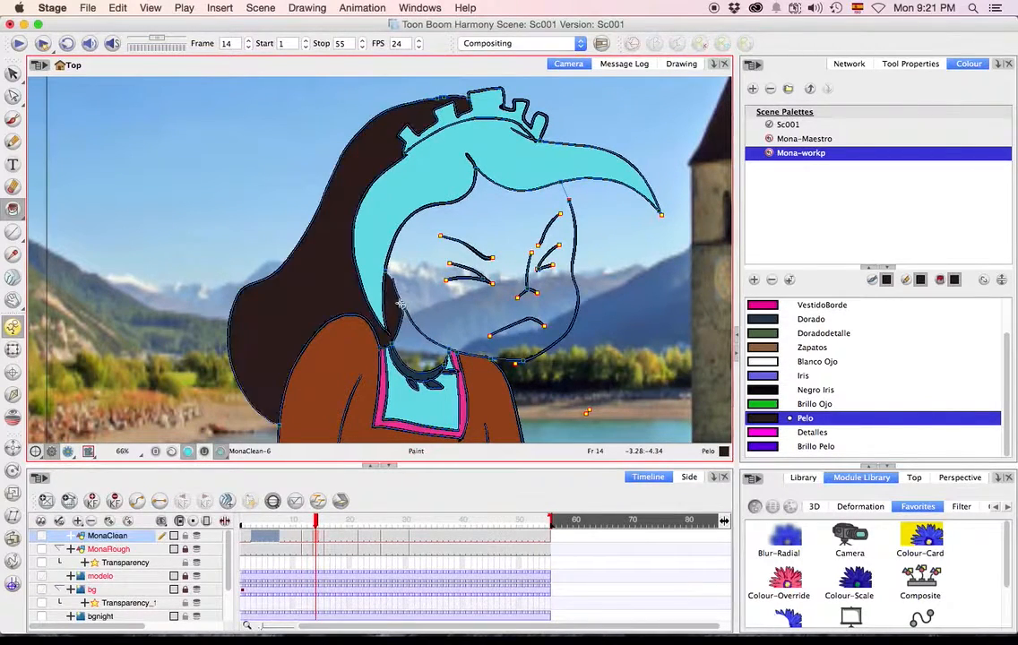
{"action": "left_click", "coordinate": [387, 214]}
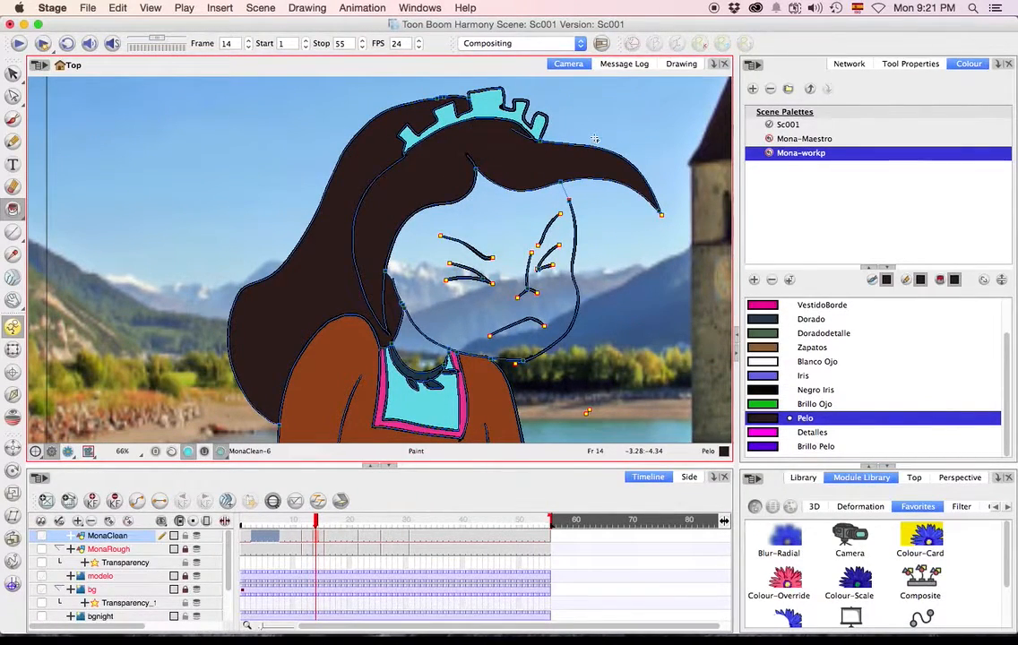
Paint Mona's fringe and back hair with Pelo on the drawing at frame 16.
{"action": "key", "text": "g"}
{"action": "left_click", "coordinate": [565, 177]}
{"action": "left_click", "coordinate": [383, 248]}
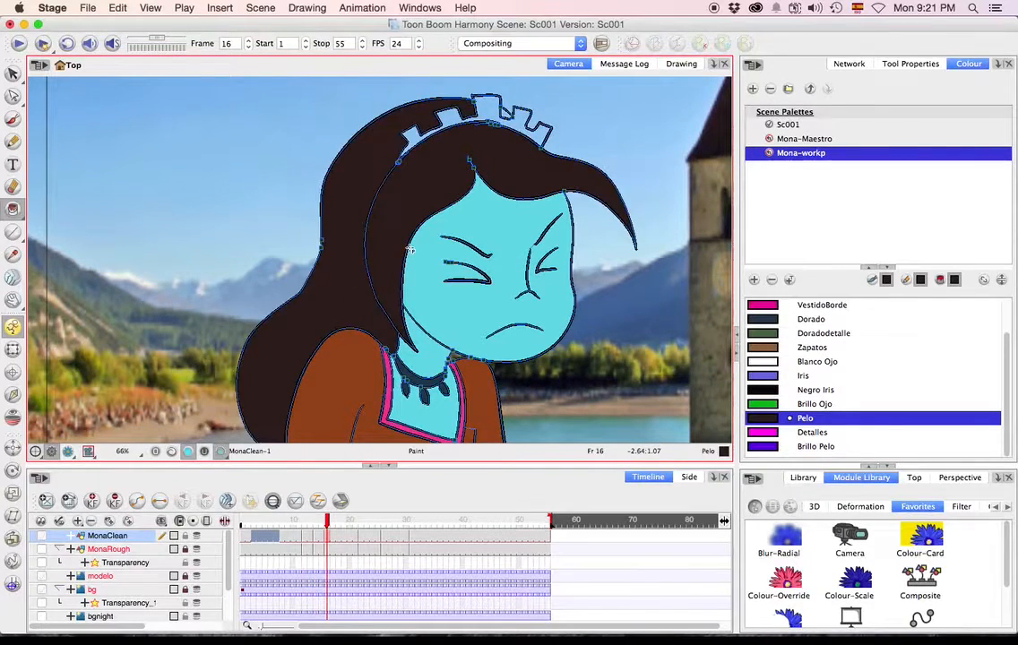
Paint the back hair, the hair behind the neck and the fringe with Pelo at frame 22.
{"action": "key", "text": "g"}
{"action": "left_click_drag", "start_coordinate": [391, 260], "coordinate": [342, 276]}
{"action": "left_click_drag", "start_coordinate": [448, 243], "coordinate": [434, 357]}
{"action": "left_click", "coordinate": [557, 423]}
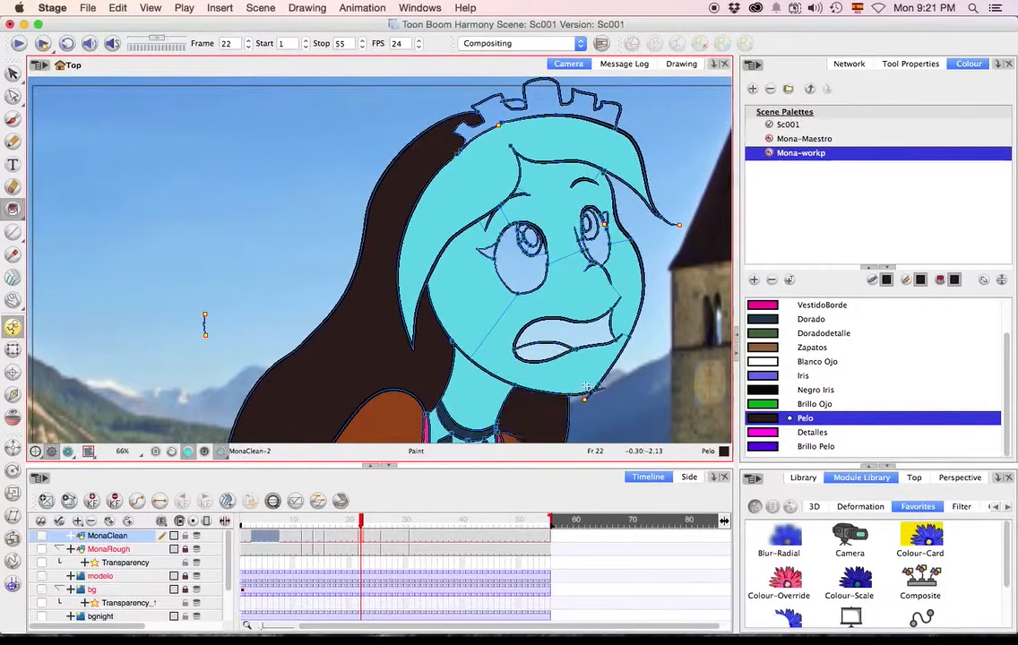
{"action": "left_click", "coordinate": [488, 153]}
Go back to the drawing at frame 12 and paint its back hair and fringe with Pelo.
{"action": "key", "text": "f"}
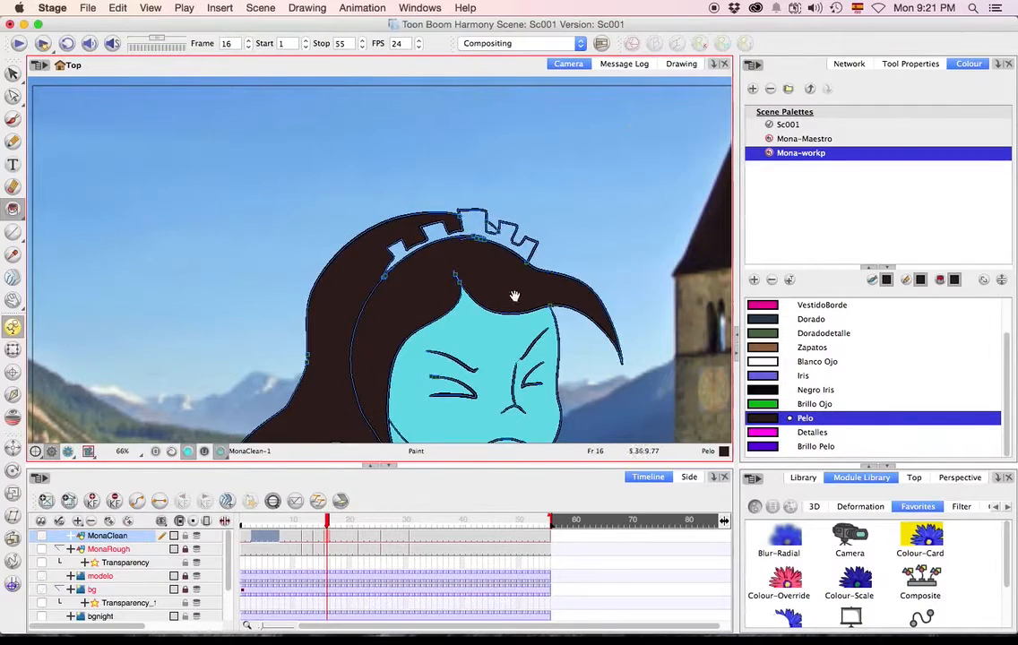
{"action": "left_click_drag", "start_coordinate": [508, 308], "coordinate": [520, 181]}
{"action": "key", "text": "f"}
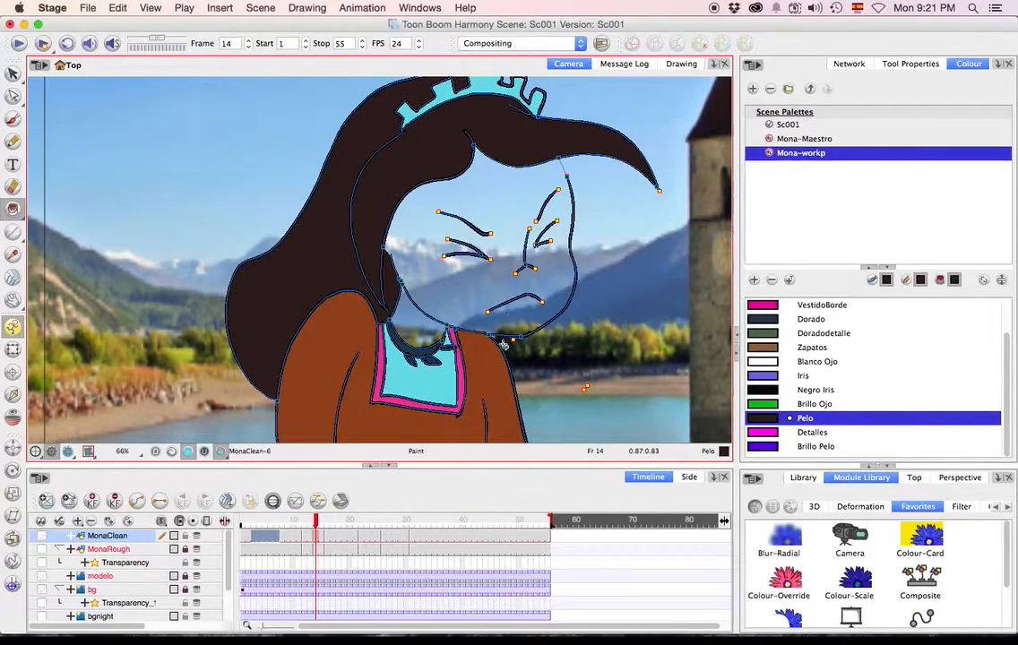
{"action": "key", "text": "f"}
{"action": "left_click", "coordinate": [325, 164]}
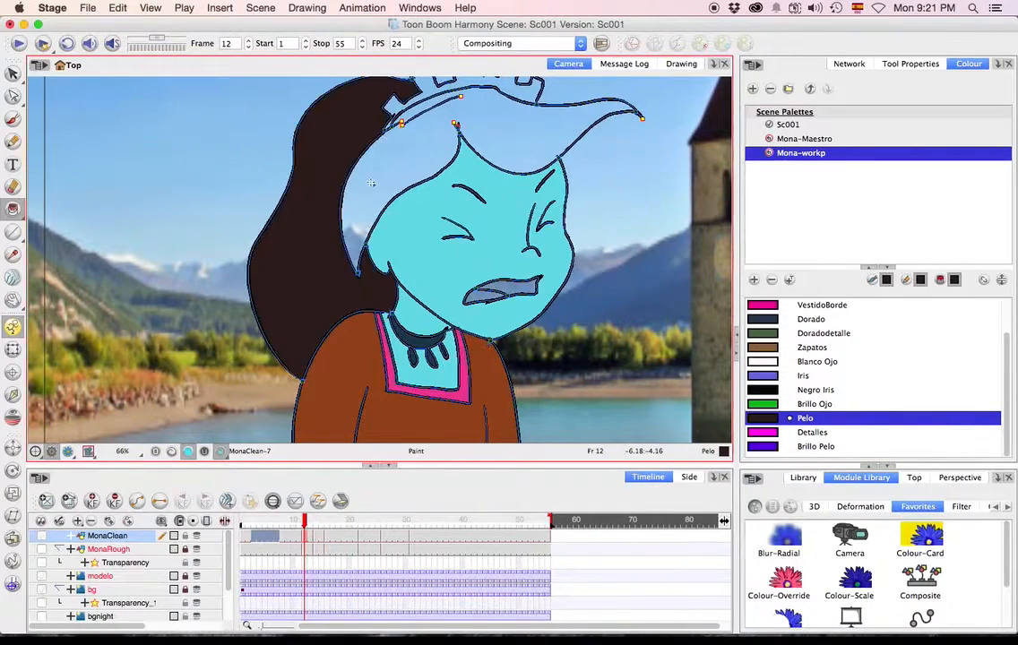
{"action": "left_click", "coordinate": [515, 138]}
Go to the drawing at frame 26 and paint all of its hair areas with Pelo.
{"action": "key", "text": "g"}
{"action": "key", "text": "g"}
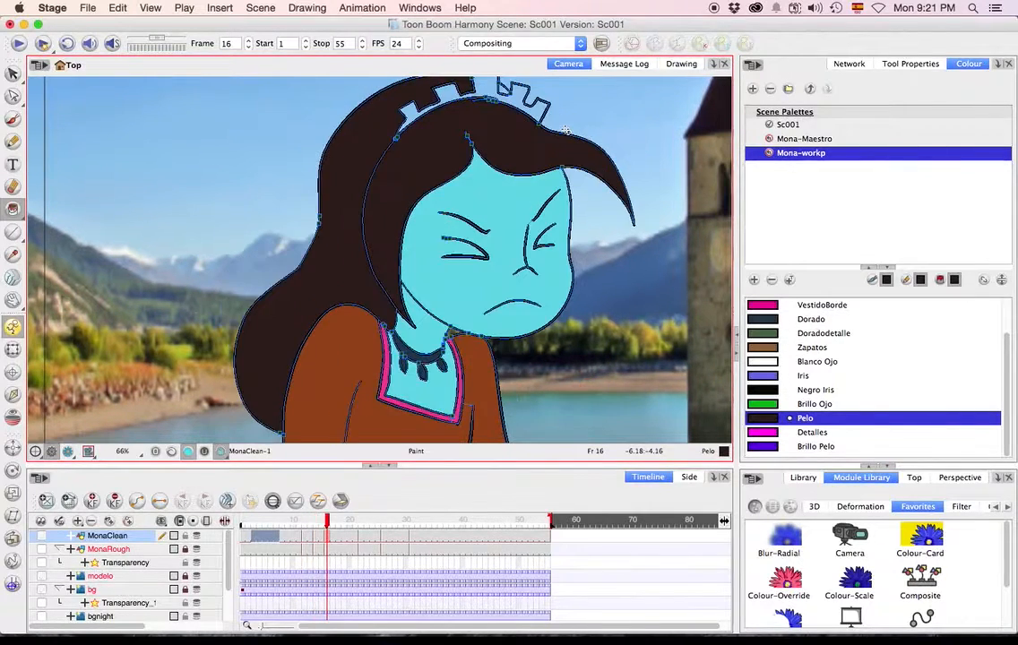
{"action": "key", "text": "g"}
Paint the fringe, the back hair and the hair behind the neck with Pelo at frame 31.
{"action": "key", "text": "g"}
{"action": "left_click", "coordinate": [602, 297]}
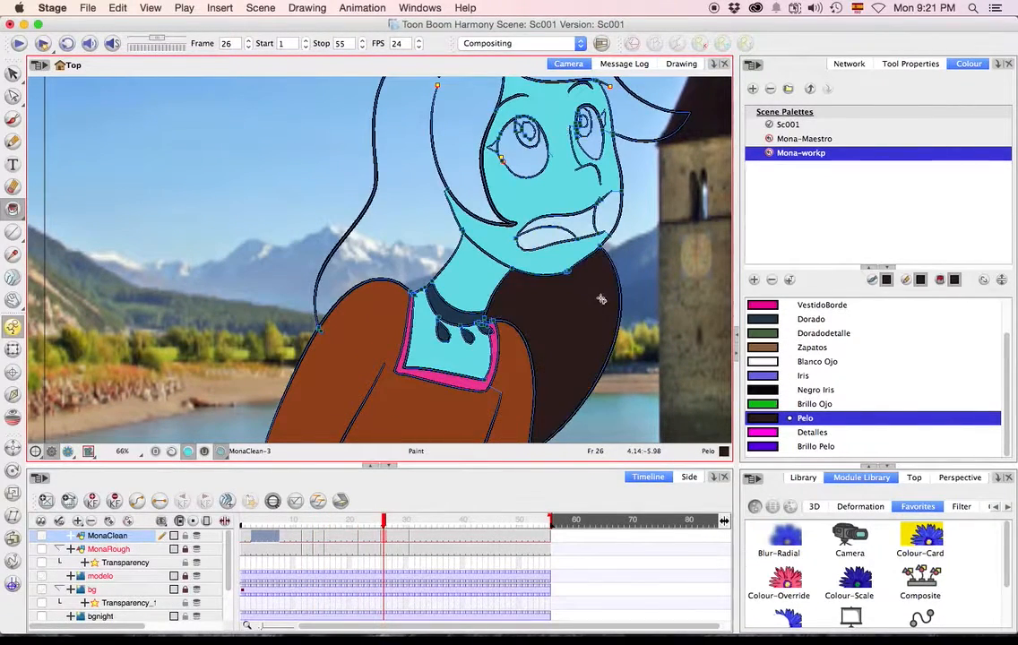
{"action": "left_click", "coordinate": [390, 201]}
{"action": "left_click", "coordinate": [470, 161]}
{"action": "left_click_drag", "start_coordinate": [552, 215], "coordinate": [507, 308]}
{"action": "key", "text": "g"}
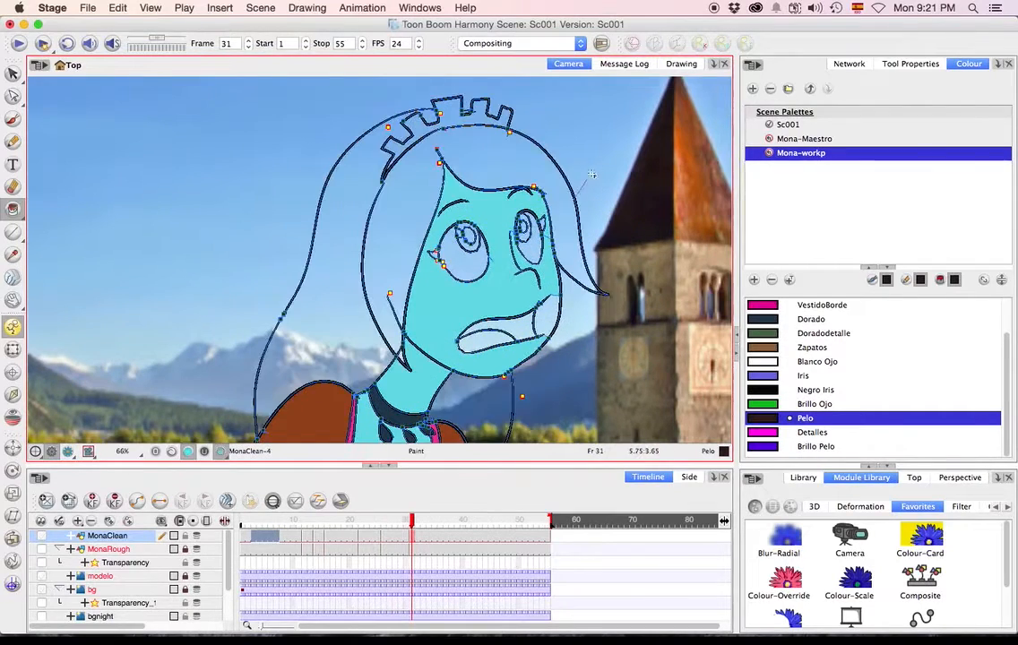
{"action": "left_click", "coordinate": [549, 175]}
{"action": "left_click", "coordinate": [342, 283]}
{"action": "left_click", "coordinate": [484, 404]}
{"action": "key", "text": "g"}
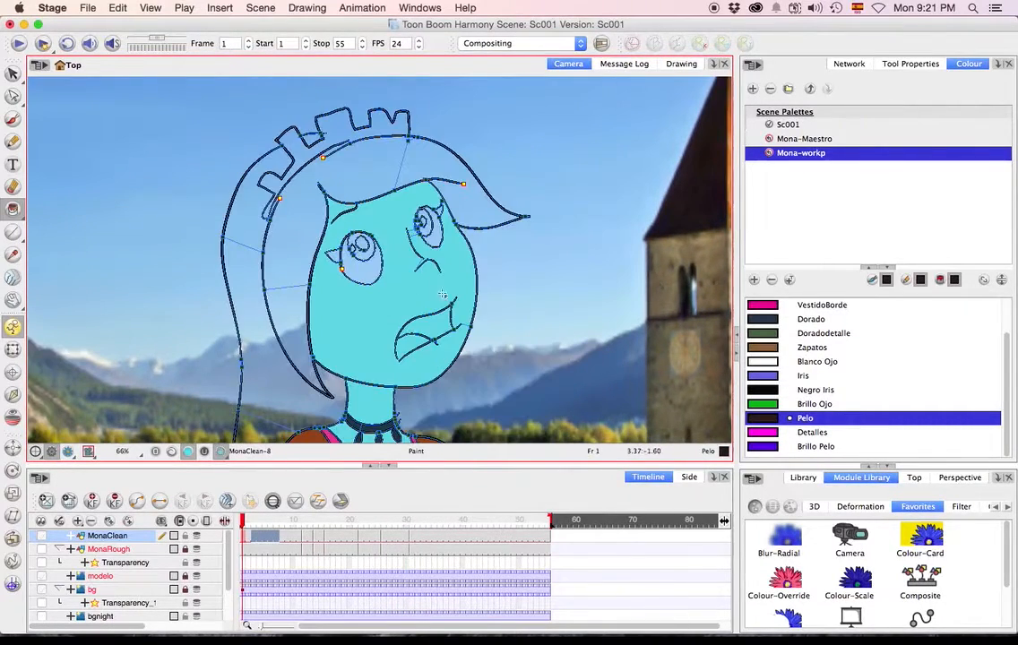
{"action": "key", "text": "f"}
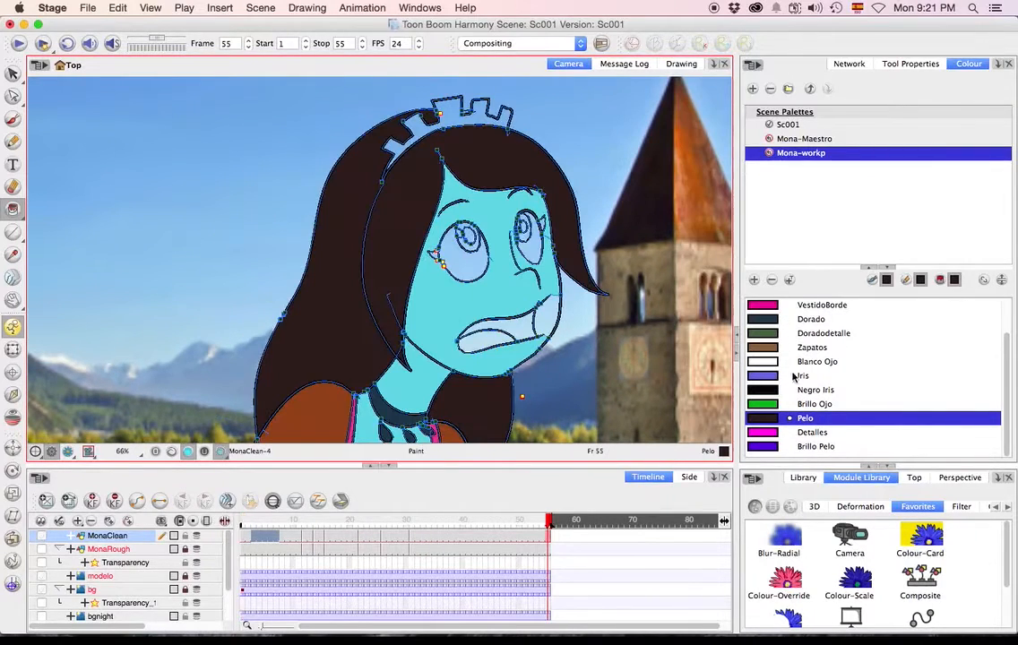
{"action": "scroll", "coordinate": [1007, 370], "scroll_direction": "up", "scroll_amount": 3}
{"action": "left_click", "coordinate": [963, 305]}
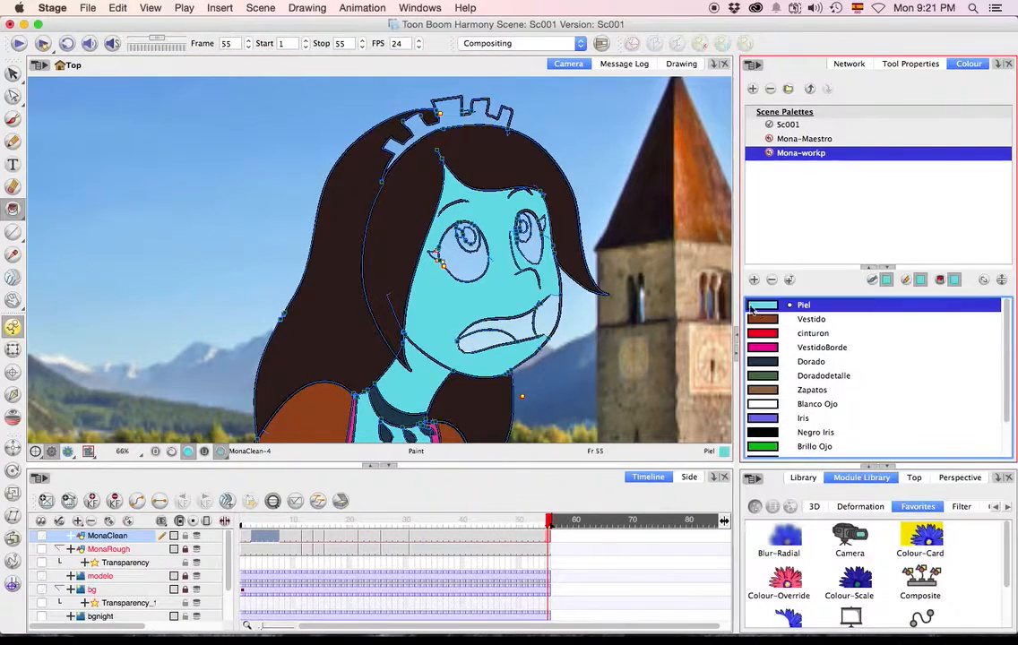
{"action": "key", "text": "d"}
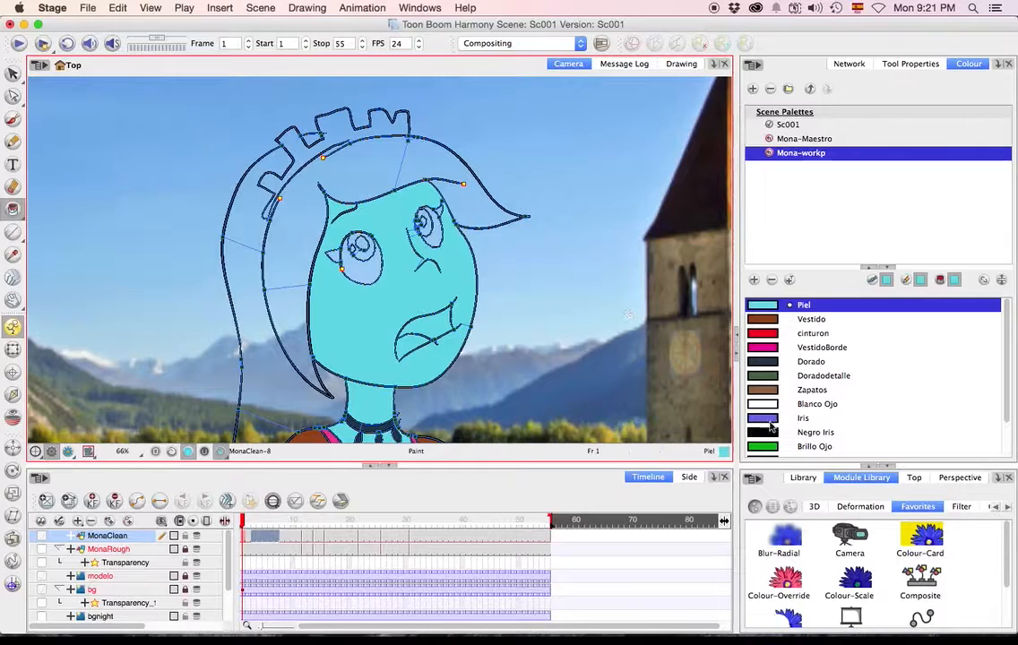
Paint every section of Mona's back hair and fringe with Pelo on the drawing at frame 1.
{"action": "scroll", "coordinate": [1001, 424], "scroll_direction": "down", "scroll_amount": 3}
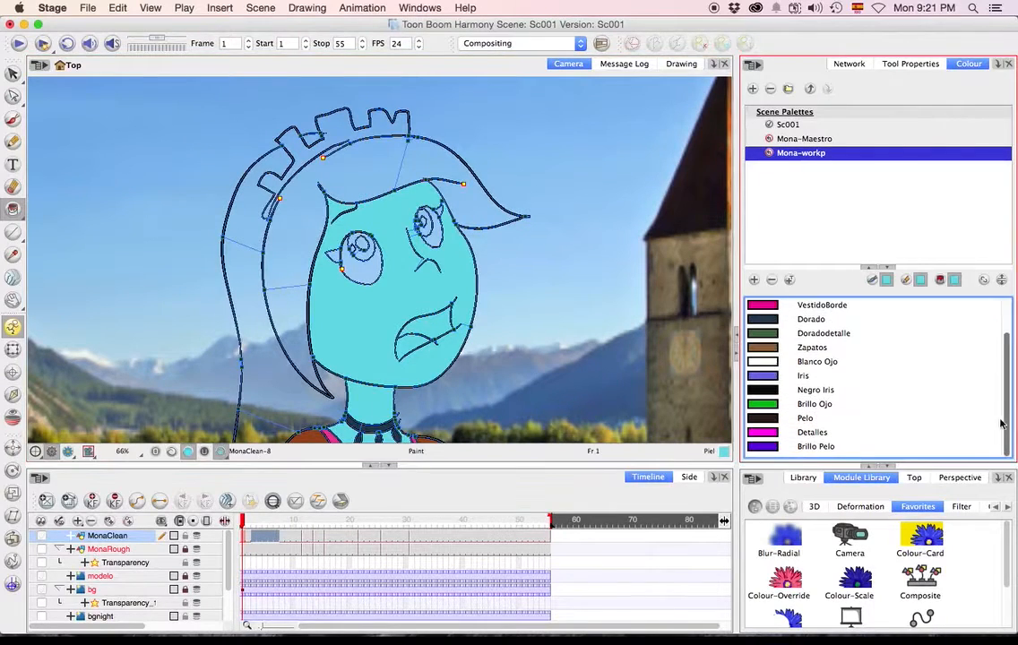
{"action": "left_click", "coordinate": [767, 418]}
{"action": "left_click", "coordinate": [251, 291]}
{"action": "left_click", "coordinate": [265, 429]}
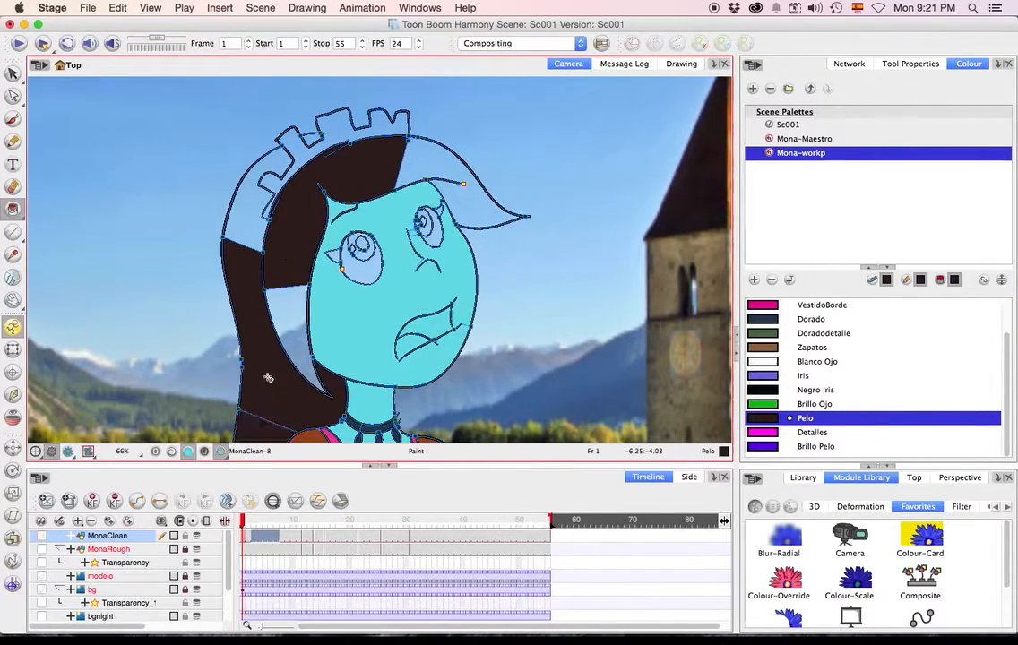
{"action": "left_click", "coordinate": [287, 327]}
{"action": "left_click", "coordinate": [249, 208]}
{"action": "left_click", "coordinate": [443, 166]}
{"action": "key", "text": "Return"}
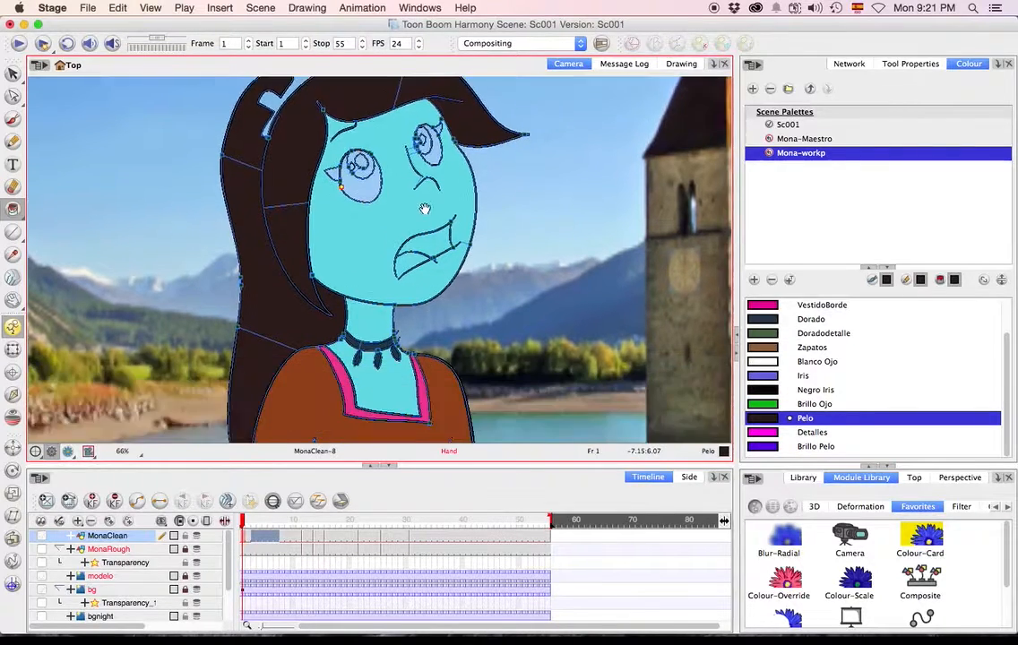
Fill the unpainted face at frame 14 with Piel using the Paint Unpainted tool around the whole figure.
{"action": "key", "text": "f"}
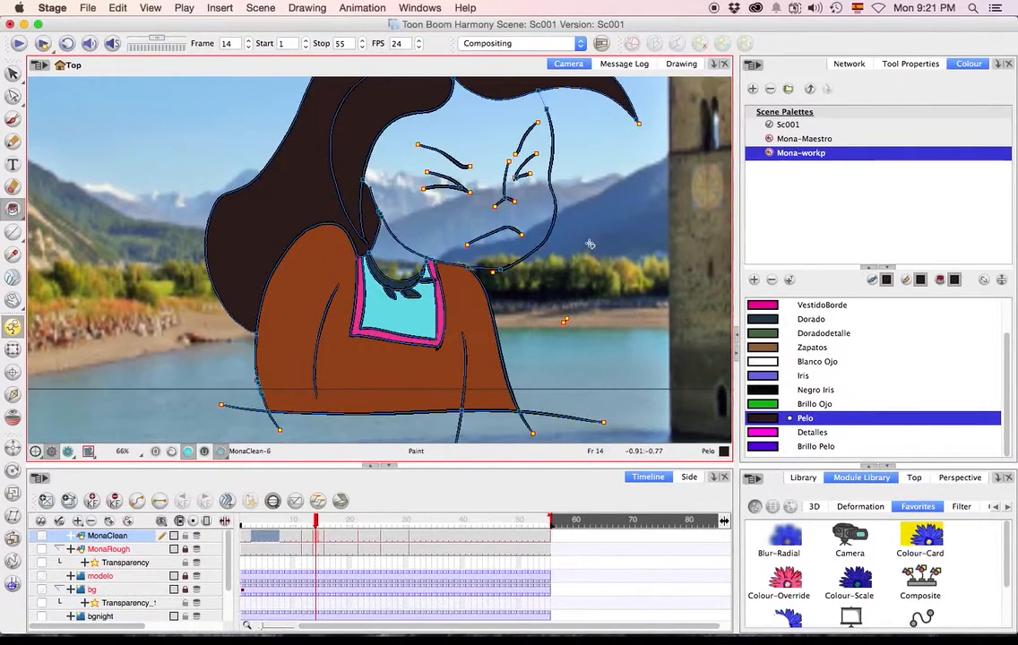
{"action": "left_click", "coordinate": [13, 213]}
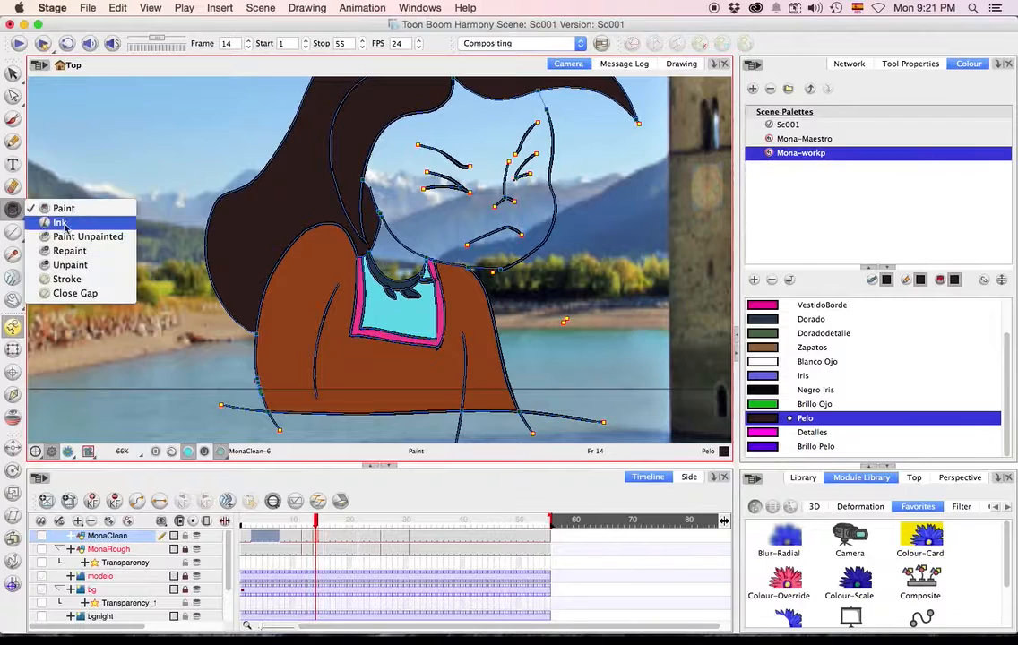
{"action": "left_click", "coordinate": [72, 238]}
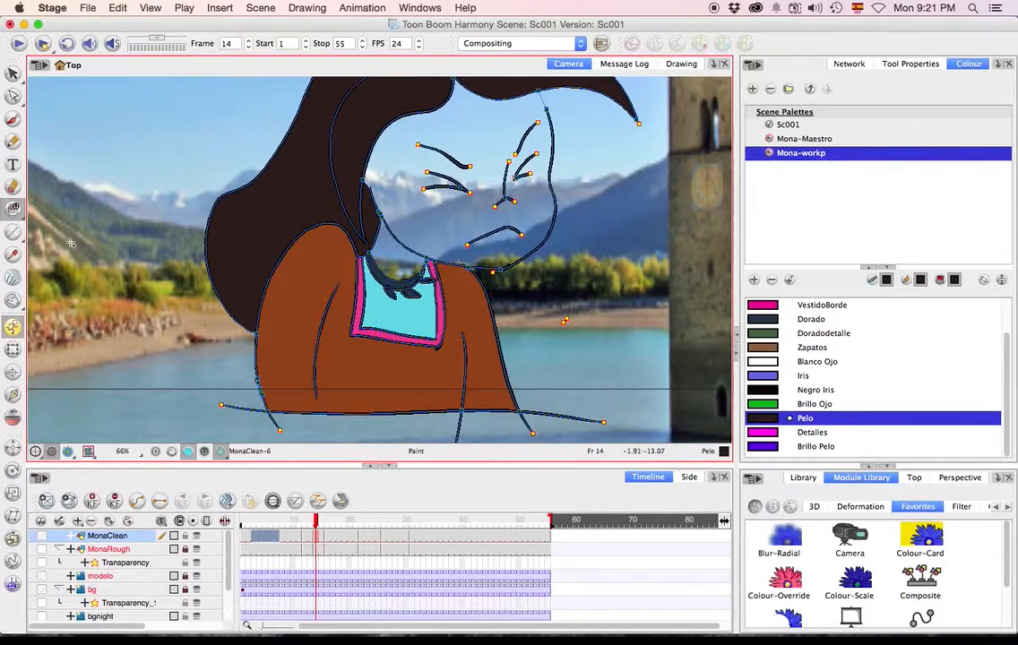
{"action": "scroll", "coordinate": [110, 231], "scroll_direction": "down", "scroll_amount": 1}
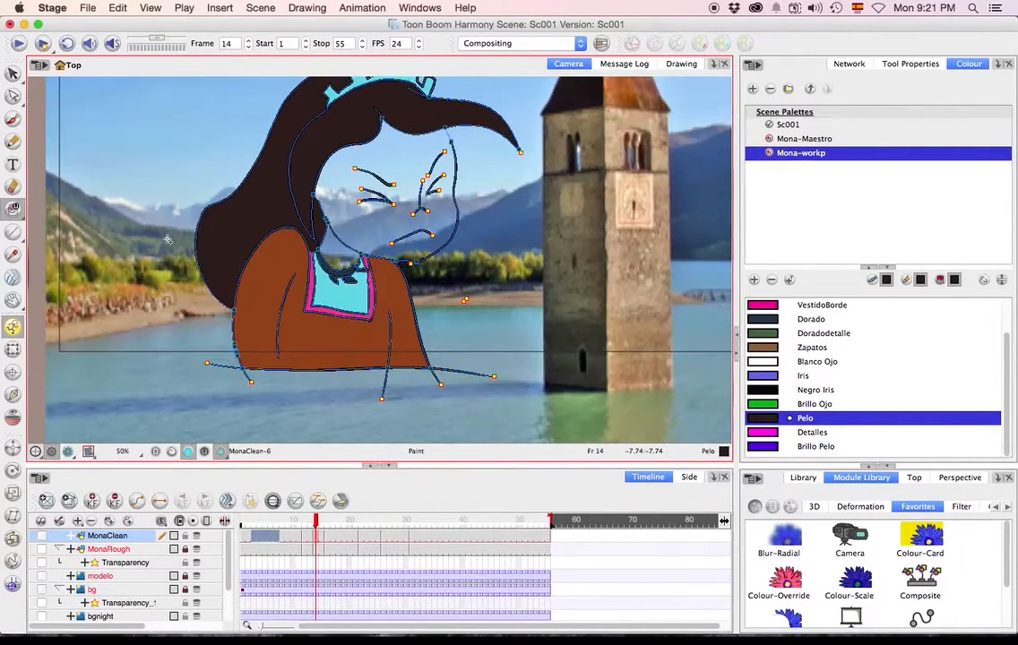
{"action": "scroll", "coordinate": [167, 239], "scroll_direction": "down", "scroll_amount": 1}
{"action": "scroll", "coordinate": [794, 311], "scroll_direction": "up", "scroll_amount": 3}
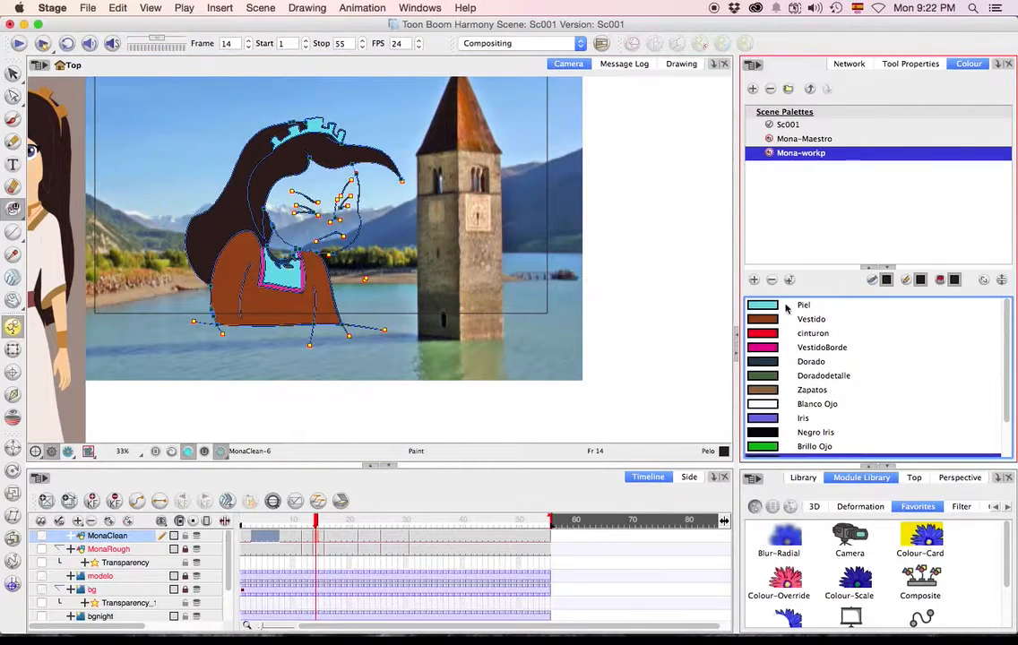
{"action": "left_click", "coordinate": [794, 307]}
{"action": "mouse_move", "coordinate": [356, 392]}
{"action": "left_mouse_down"}
{"action": "mouse_move", "coordinate": [249, 211]}
{"action": "mouse_move", "coordinate": [378, 313]}
{"action": "left_mouse_up"}
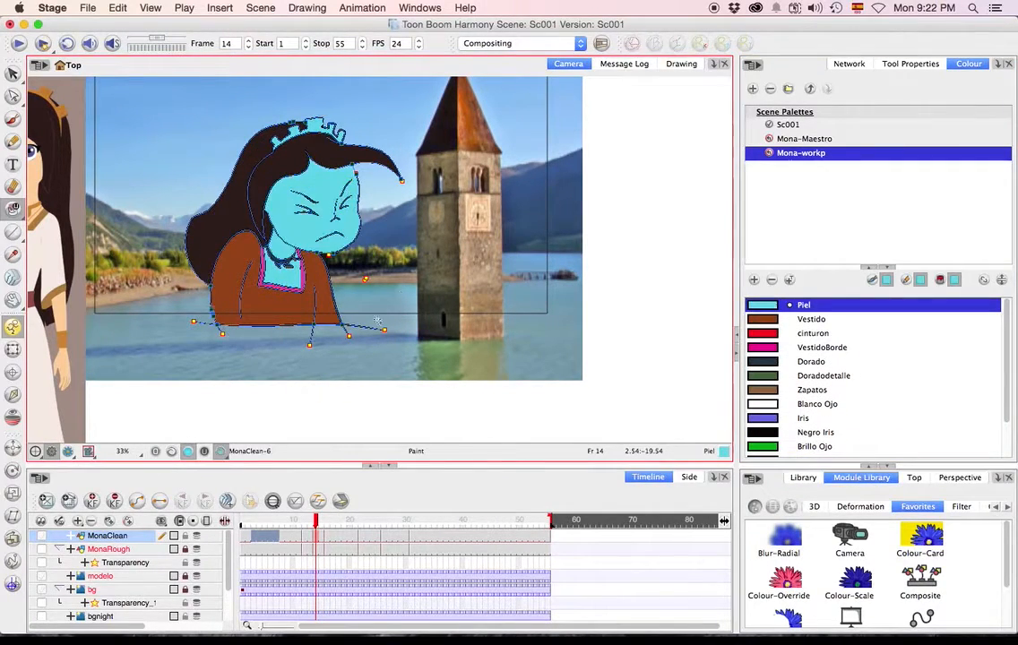
Go on to frame 22 and fill the unpainted crown and eyes with Piel.
{"action": "key", "text": "g"}
{"action": "key", "text": "g"}
{"action": "mouse_move", "coordinate": [335, 380]}
{"action": "left_mouse_down"}
{"action": "mouse_move", "coordinate": [165, 221]}
{"action": "mouse_move", "coordinate": [350, 367]}
{"action": "left_mouse_up"}
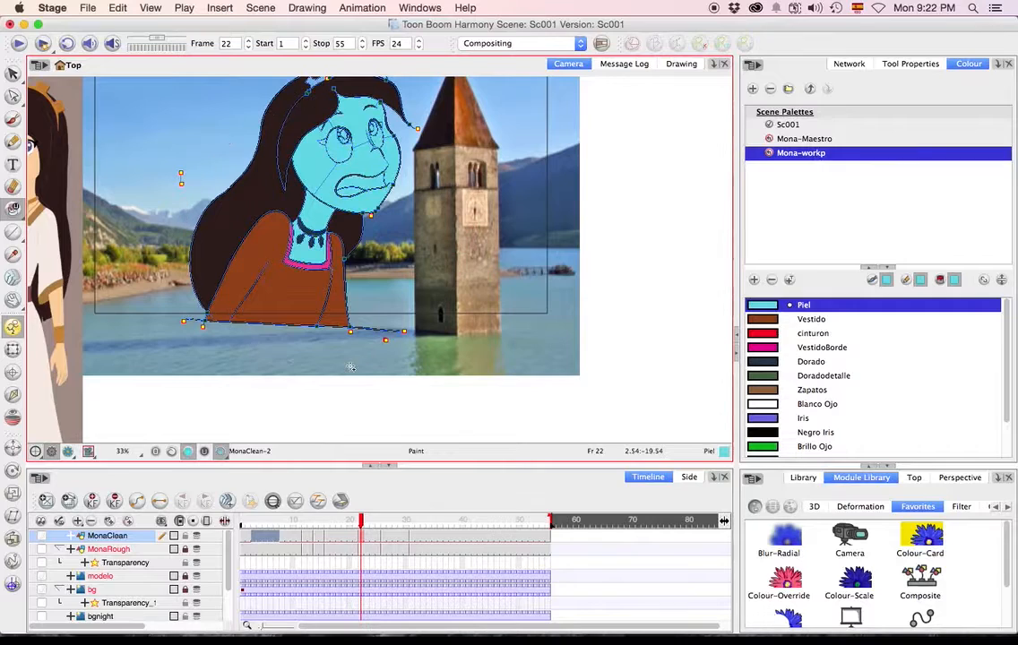
{"action": "left_click_drag", "start_coordinate": [442, 249], "coordinate": [453, 294]}
{"action": "left_click_drag", "start_coordinate": [196, 213], "coordinate": [436, 332]}
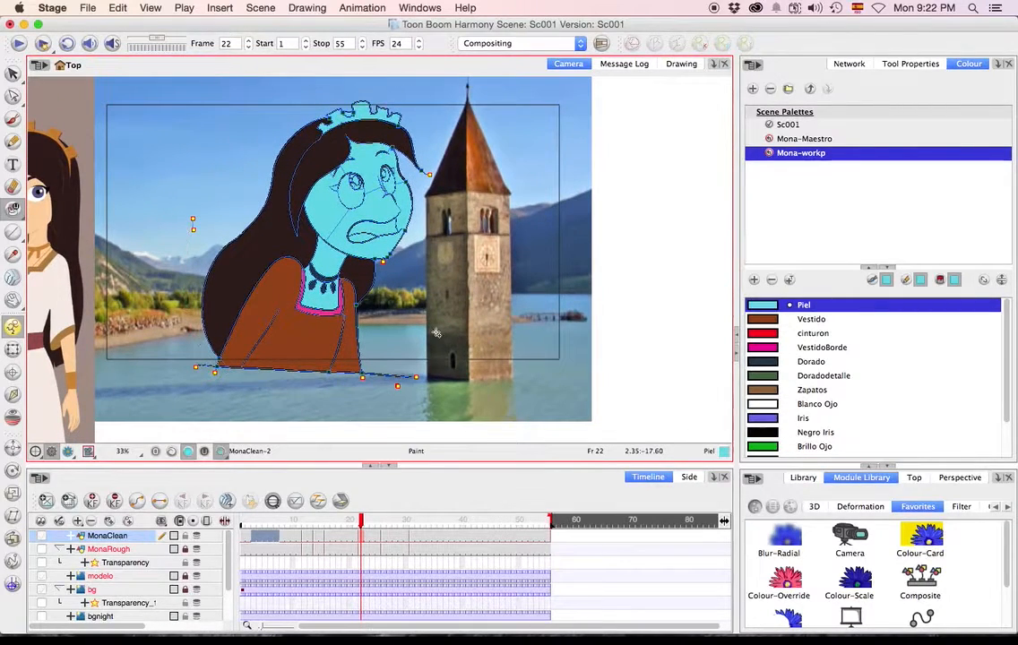
Fill the remaining unpainted areas, including the crown, with Piel on the drawings at frames 31, 1 and 12.
{"action": "key", "text": "g"}
{"action": "key", "text": "g"}
{"action": "left_click_drag", "start_coordinate": [300, 408], "coordinate": [489, 201]}
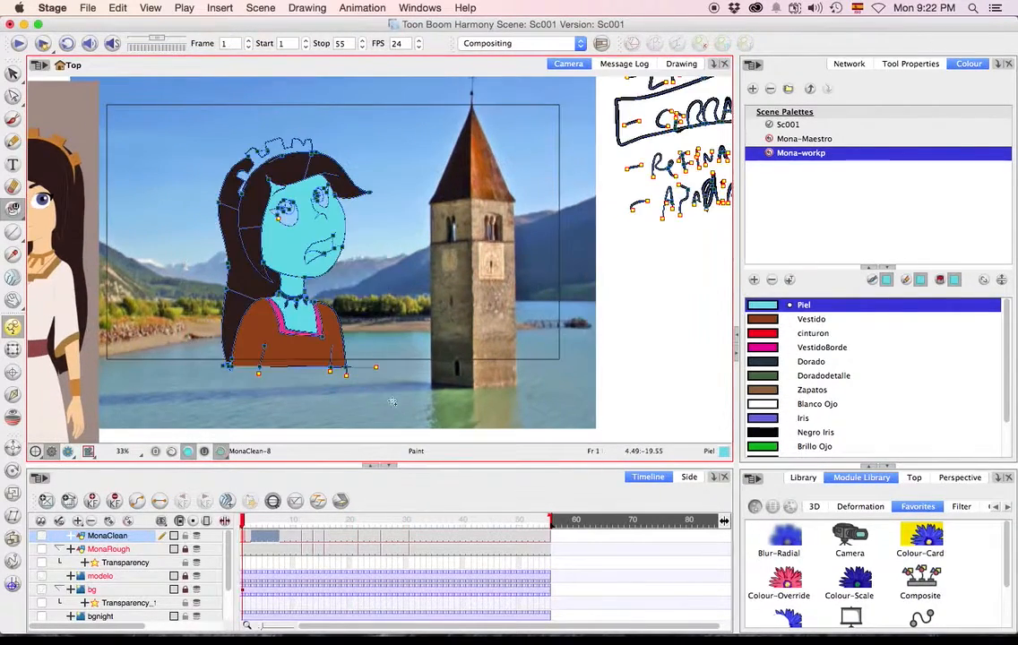
{"action": "left_click_drag", "start_coordinate": [152, 340], "coordinate": [349, 152]}
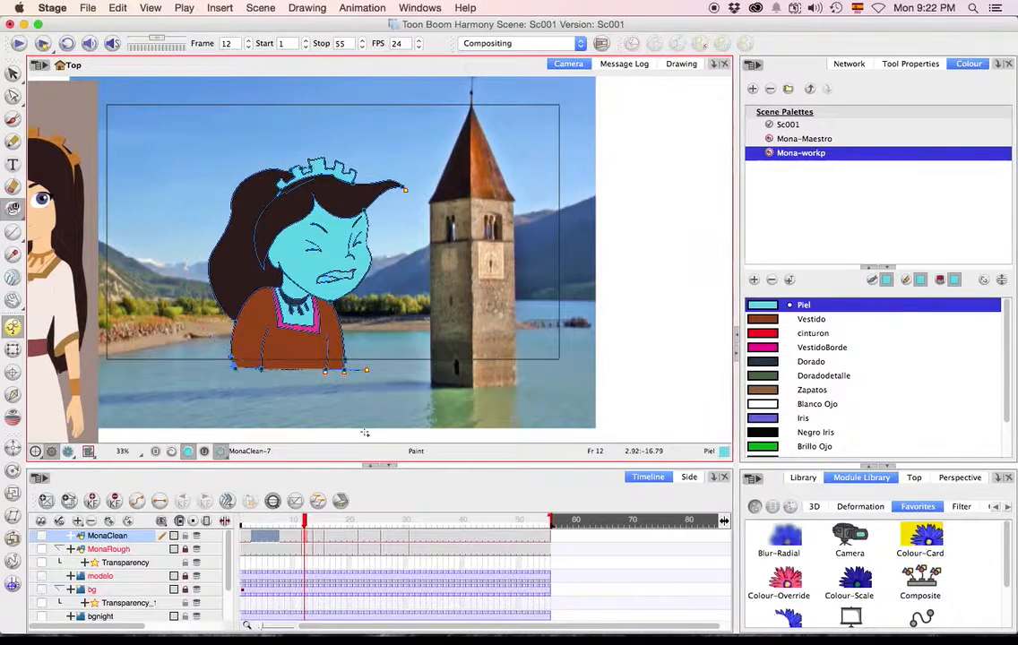
Step through the painted drawings, return to frame 1 and play the animation to check the fills.
{"action": "key", "text": "g"}
{"action": "key", "text": "g"}
{"action": "key", "text": "g"}
{"action": "key", "text": "g"}
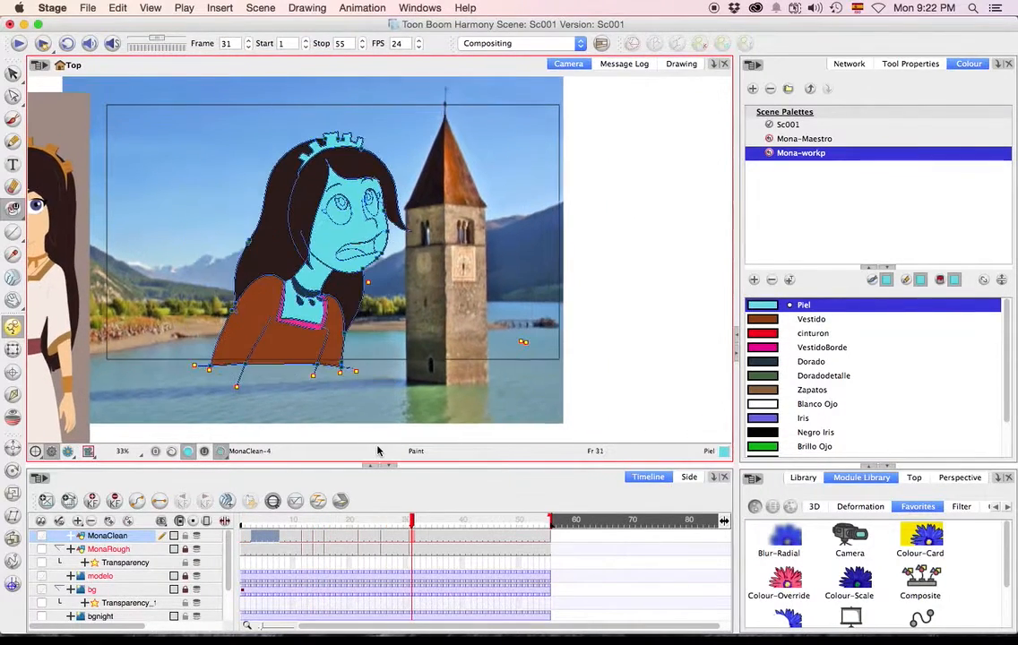
{"action": "left_click_drag", "start_coordinate": [328, 518], "coordinate": [227, 513]}
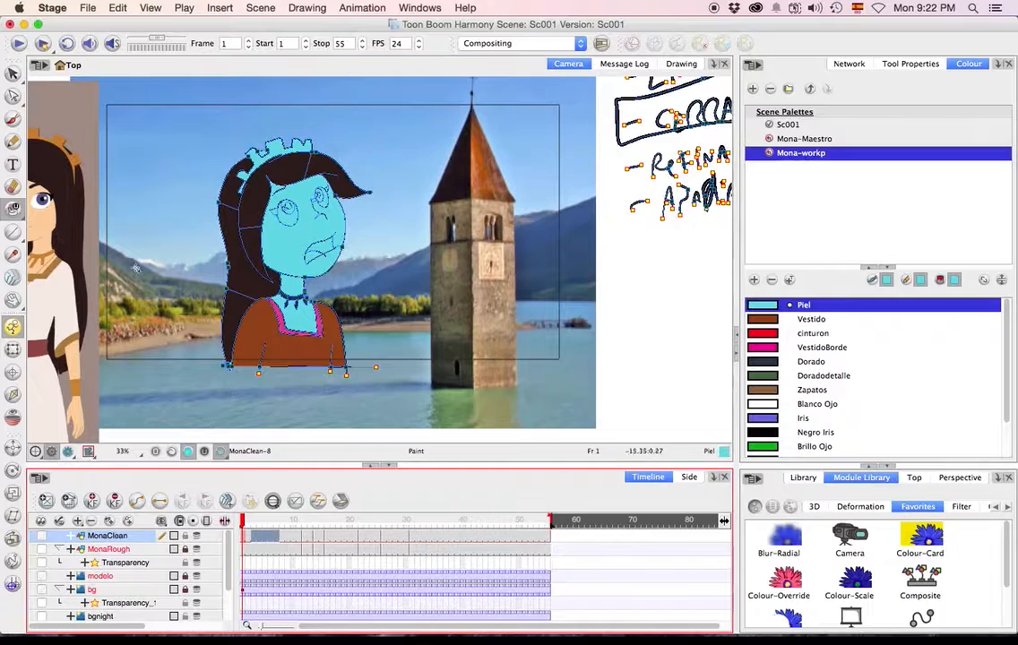
{"action": "left_click", "coordinate": [154, 405]}
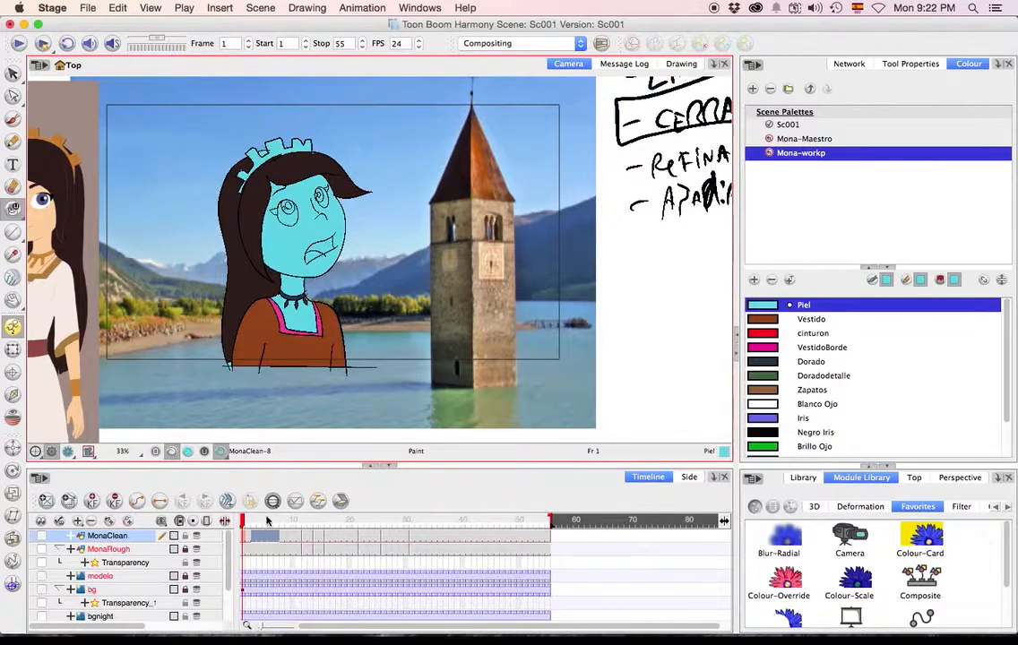
{"action": "left_click", "coordinate": [20, 43]}
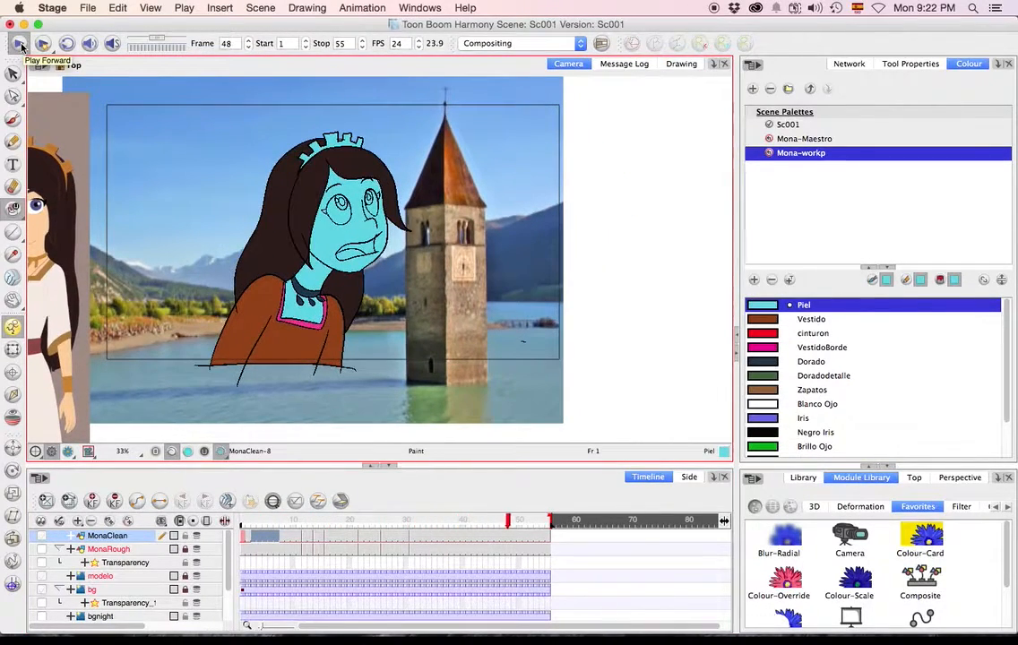
{"action": "left_click", "coordinate": [20, 43]}
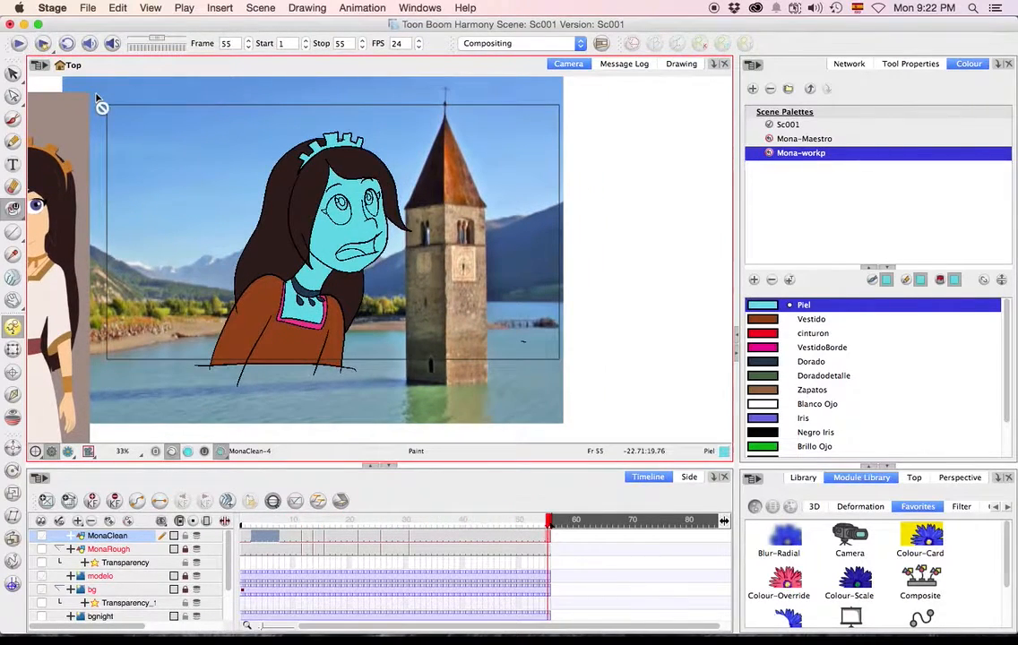
{"action": "left_click", "coordinate": [265, 521]}
{"action": "left_click_drag", "start_coordinate": [265, 523], "coordinate": [259, 523]}
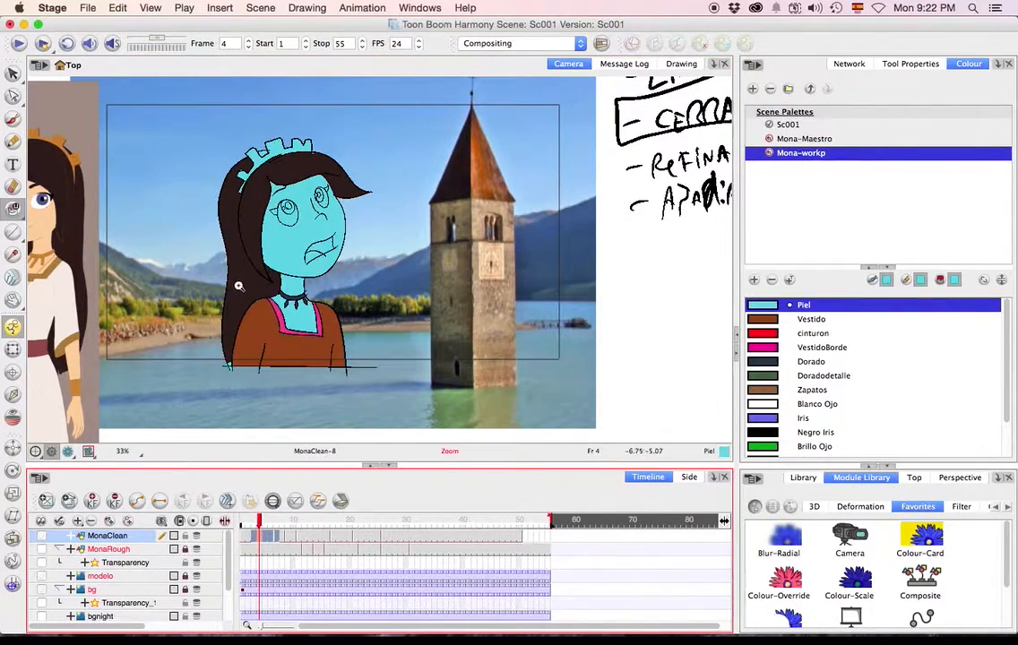
{"action": "key", "text": "super+z"}
{"action": "key", "text": "super+z"}
{"action": "key", "text": "super+z"}
{"action": "key", "text": "super+z"}
{"action": "key", "text": "super+z"}
{"action": "key", "text": "super+z"}
{"action": "key", "text": "super+z"}
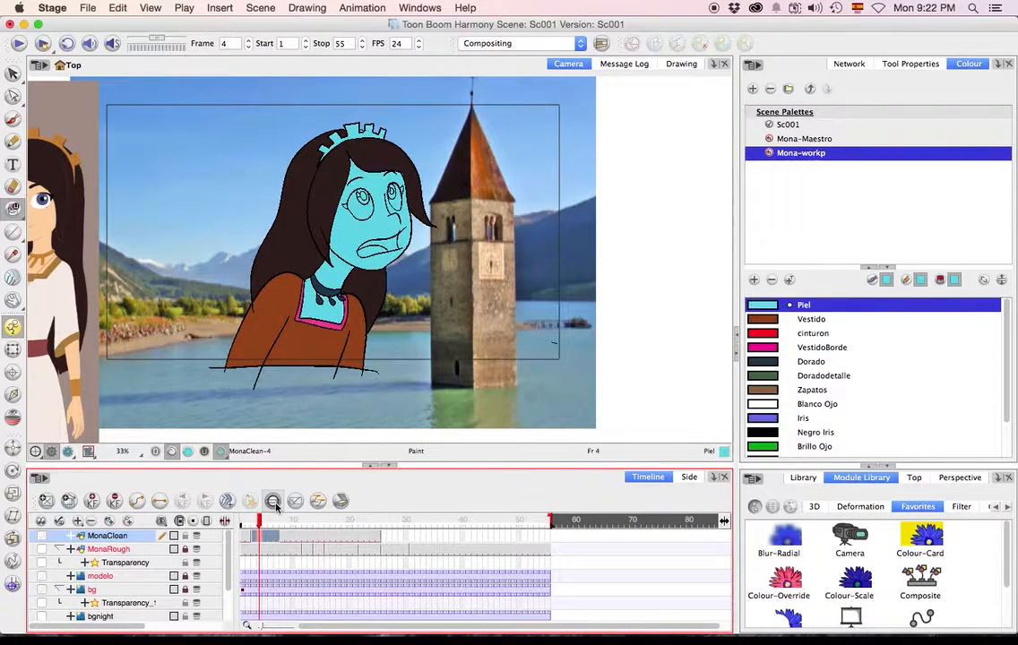
{"action": "key", "text": "super+shift+z"}
{"action": "key", "text": "super+shift+z"}
{"action": "key", "text": "super+shift+z"}
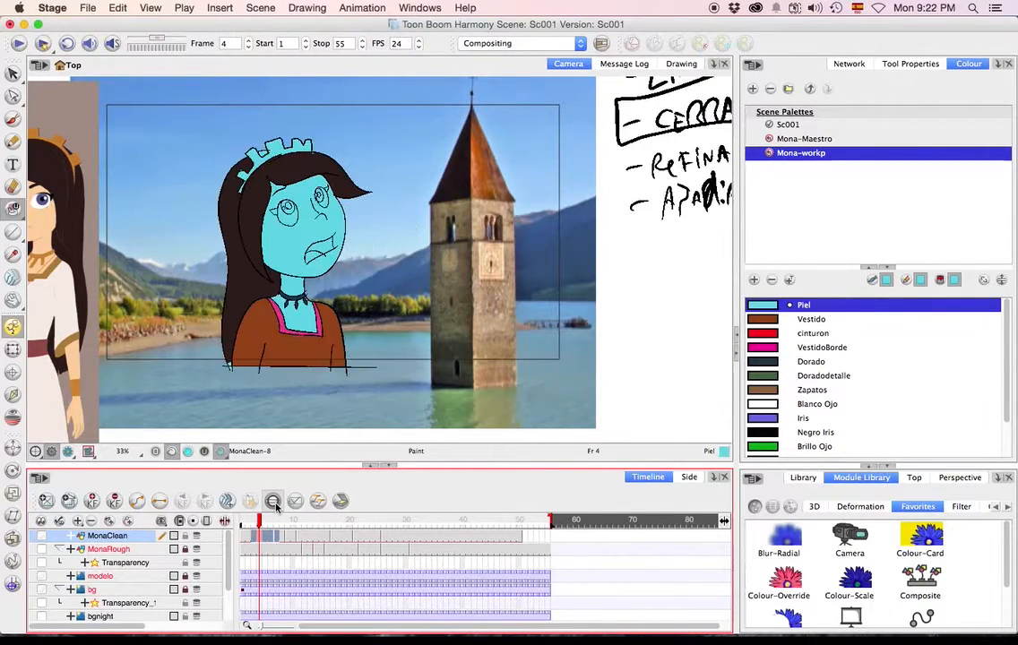
Return to frame 1 and recolour the outer hair outlines with Pelo using the Paint tool.
{"action": "left_click_drag", "start_coordinate": [260, 522], "coordinate": [231, 526]}
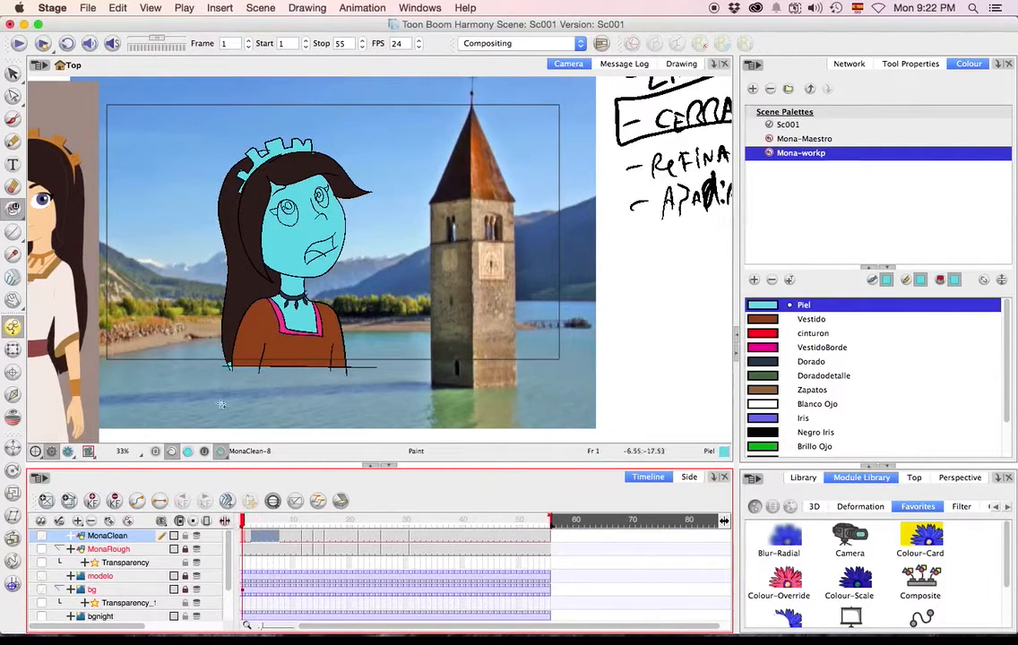
{"action": "left_click", "coordinate": [13, 117]}
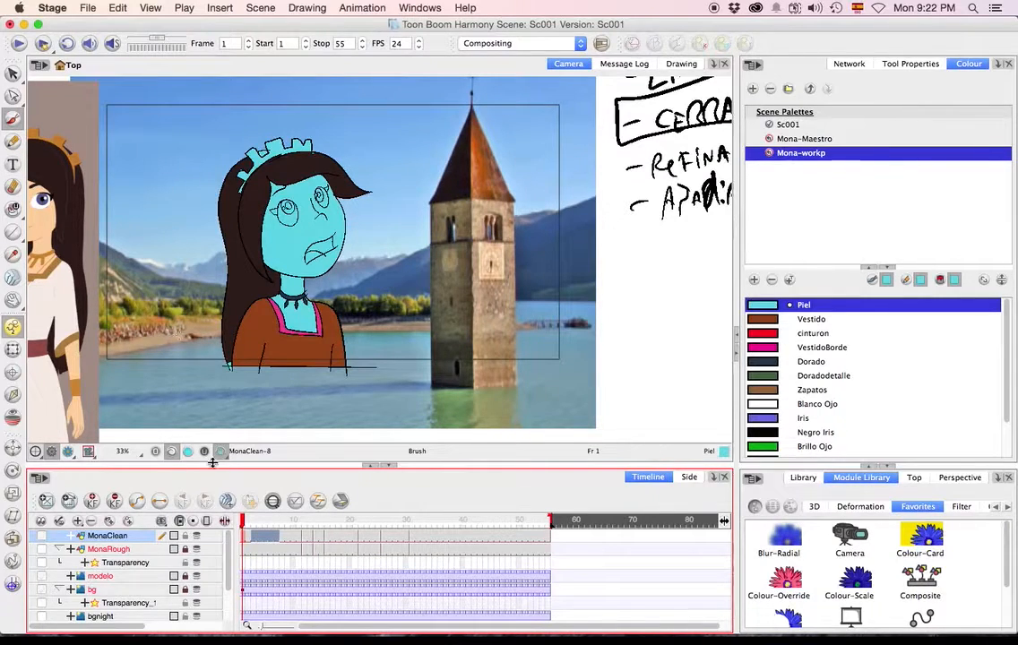
{"action": "mouse_move", "coordinate": [13, 208]}
{"action": "left_mouse_down"}
{"action": "mouse_move", "coordinate": [85, 235]}
{"action": "mouse_move", "coordinate": [85, 220]}
{"action": "mouse_move", "coordinate": [81, 252]}
{"action": "mouse_move", "coordinate": [82, 236]}
{"action": "left_mouse_up"}
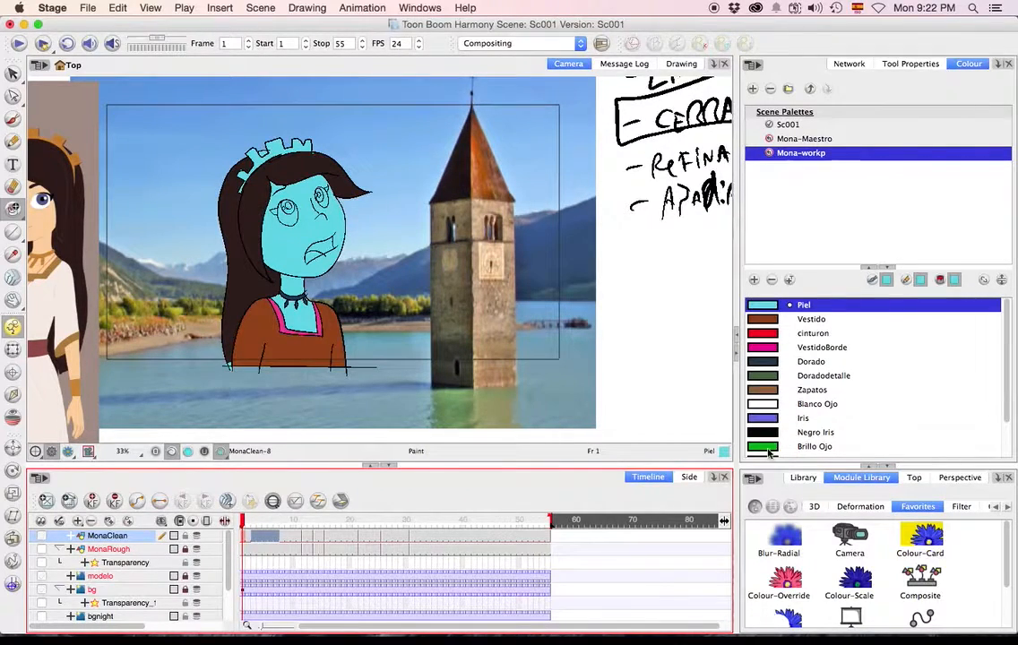
{"action": "scroll", "coordinate": [1007, 399], "scroll_direction": "down", "scroll_amount": 3}
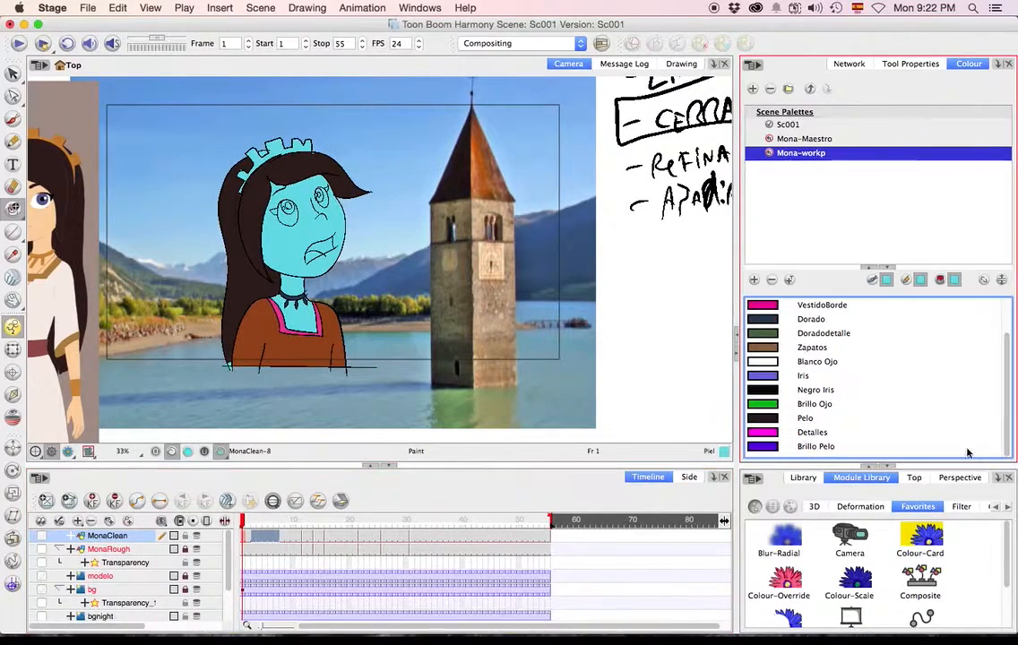
{"action": "left_click", "coordinate": [804, 417]}
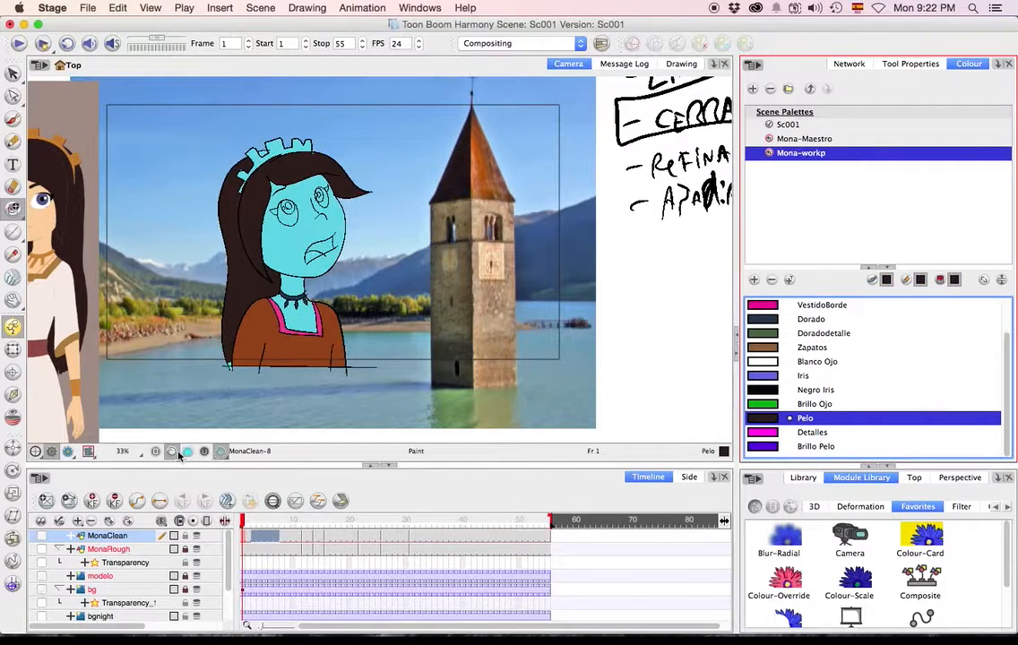
{"action": "left_click", "coordinate": [234, 313]}
{"action": "key", "text": "alt+s"}
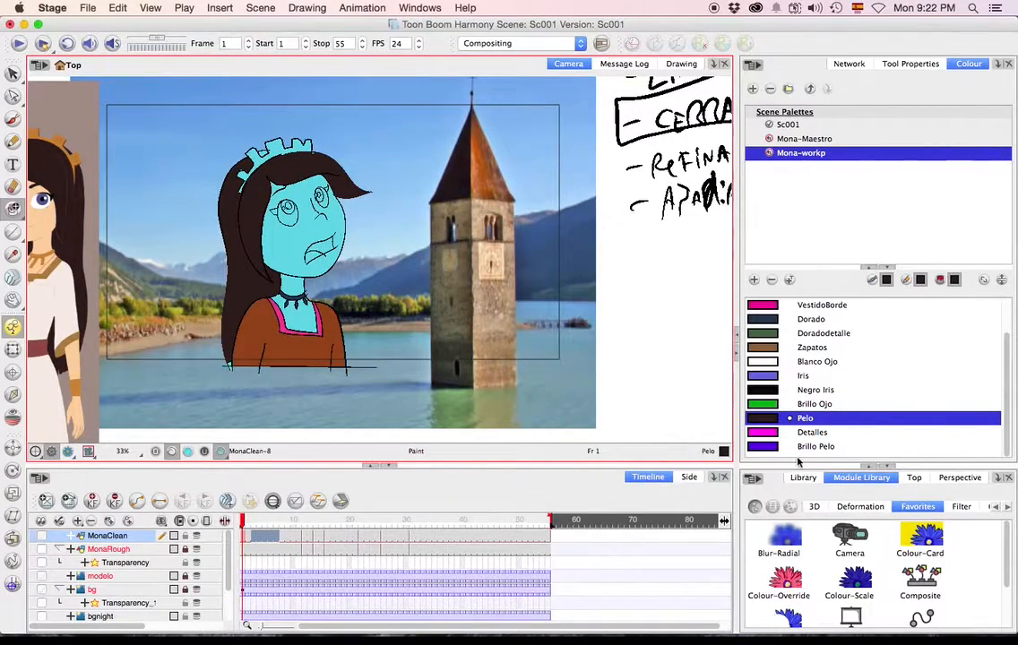
Recolour the lines of the hair lock beside the face with Brillo Pelo and the face outline with Piel.
{"action": "left_click", "coordinate": [768, 447]}
{"action": "left_click", "coordinate": [264, 235]}
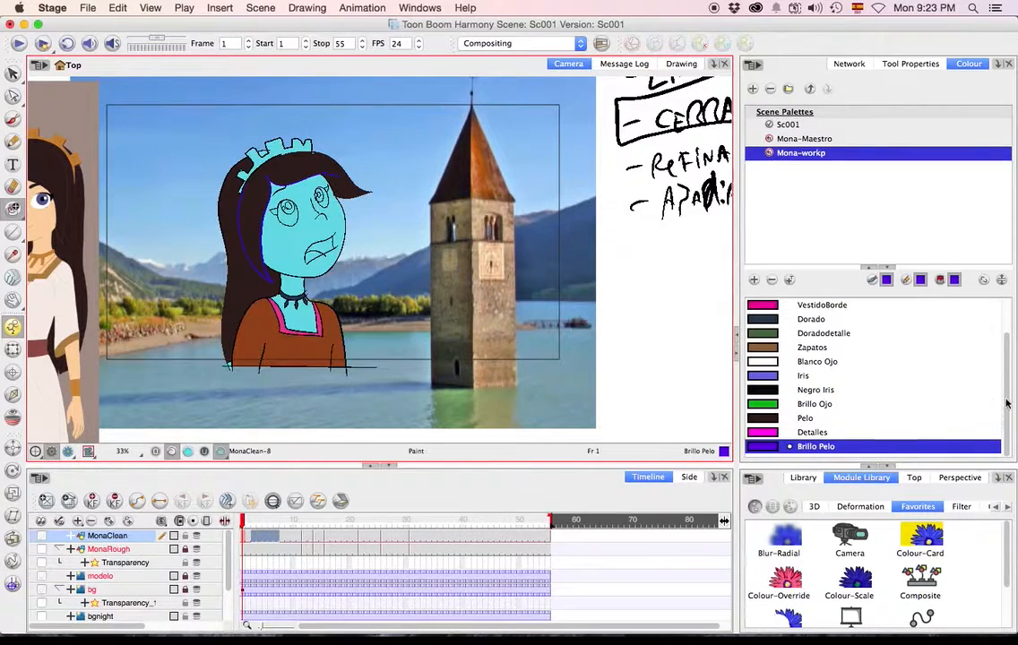
{"action": "left_click_drag", "start_coordinate": [1007, 404], "coordinate": [1000, 374]}
{"action": "left_click", "coordinate": [887, 305]}
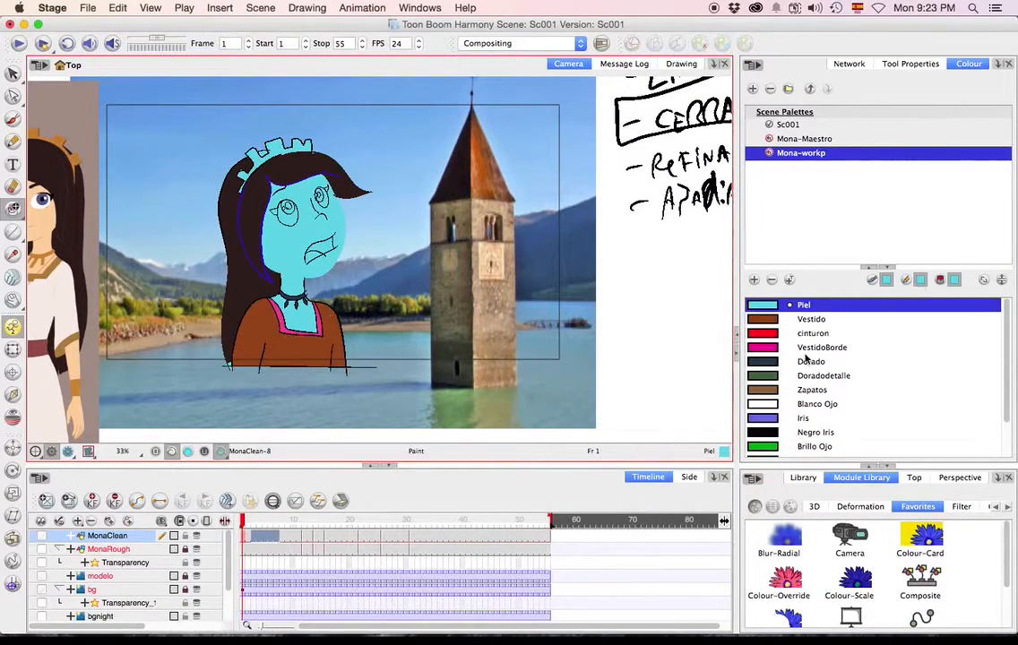
Recolour only the chin line crossing the neck with Detalles, using the Brush in Repaint mode.
{"action": "scroll", "coordinate": [991, 368], "scroll_direction": "down", "scroll_amount": 2}
{"action": "left_click", "coordinate": [812, 433]}
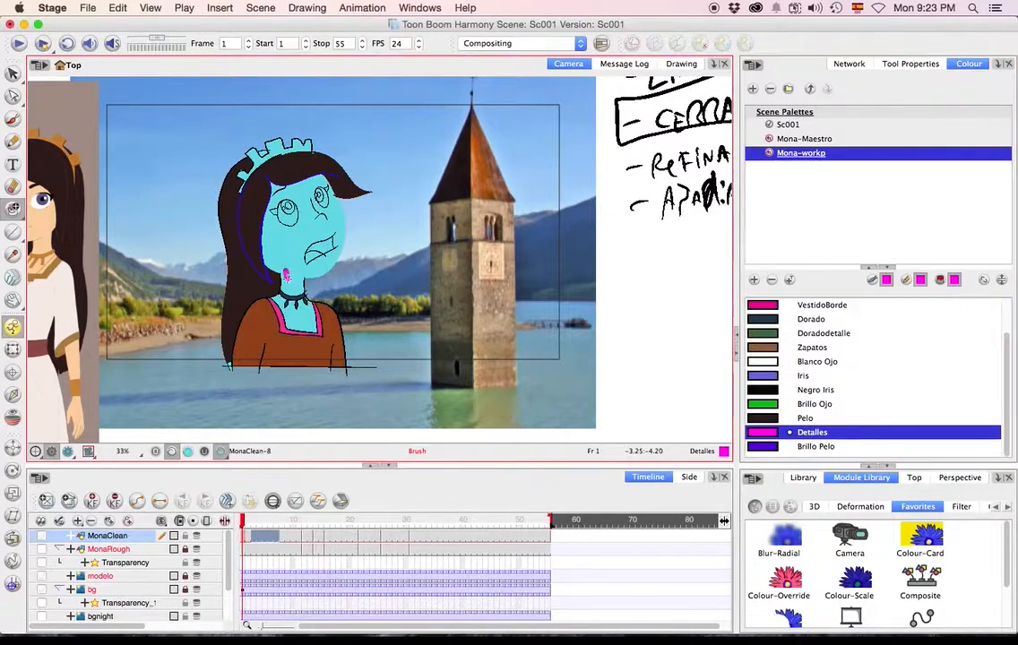
{"action": "key", "text": "super+z"}
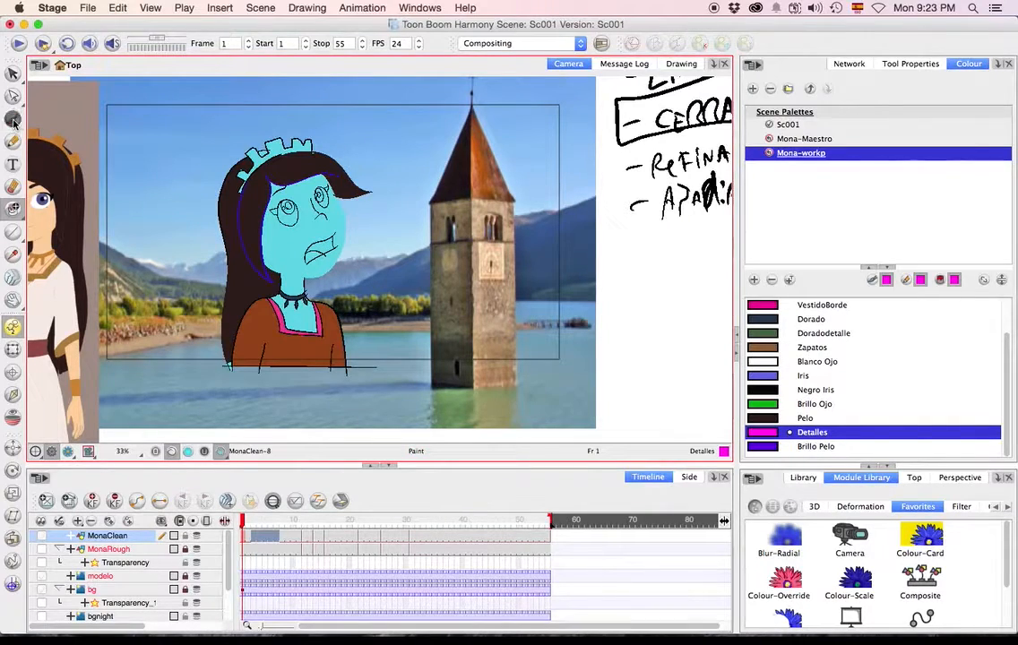
{"action": "left_click", "coordinate": [12, 118]}
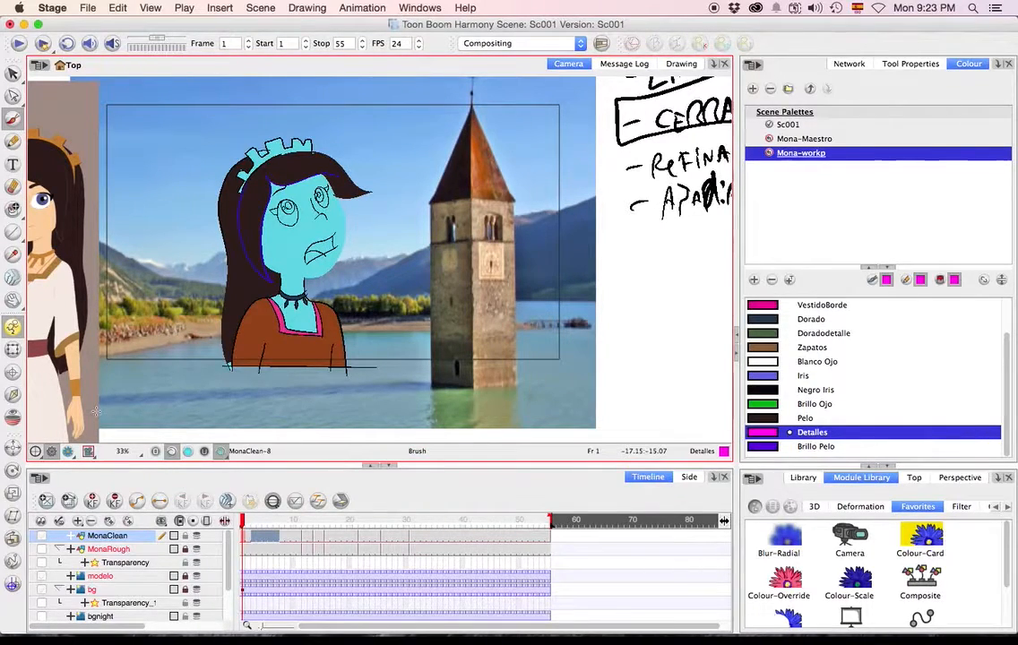
{"action": "left_click", "coordinate": [910, 64]}
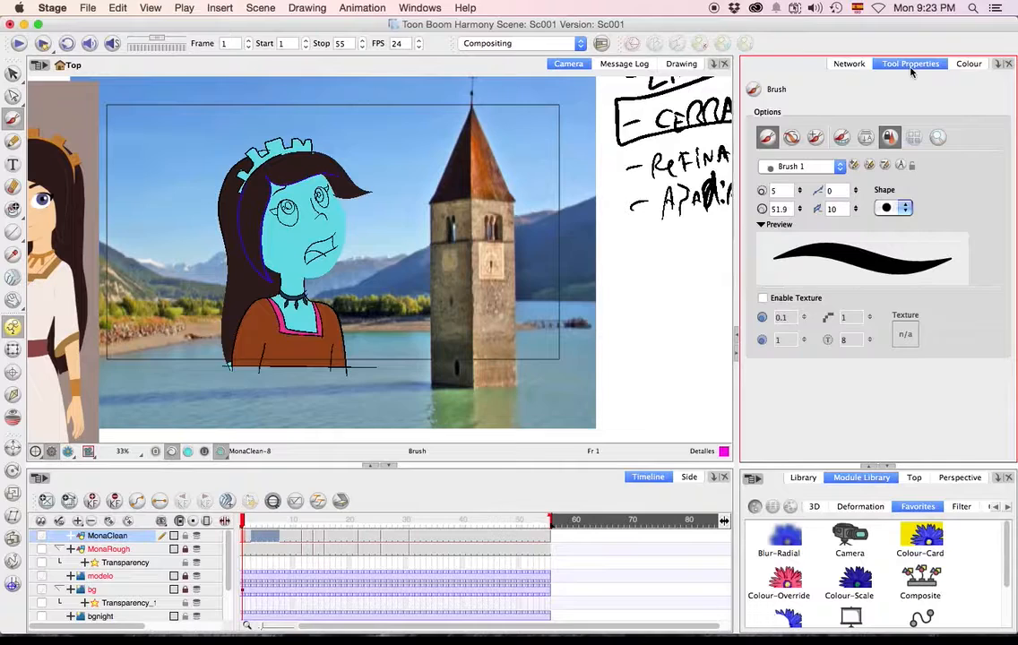
{"action": "left_click", "coordinate": [815, 138]}
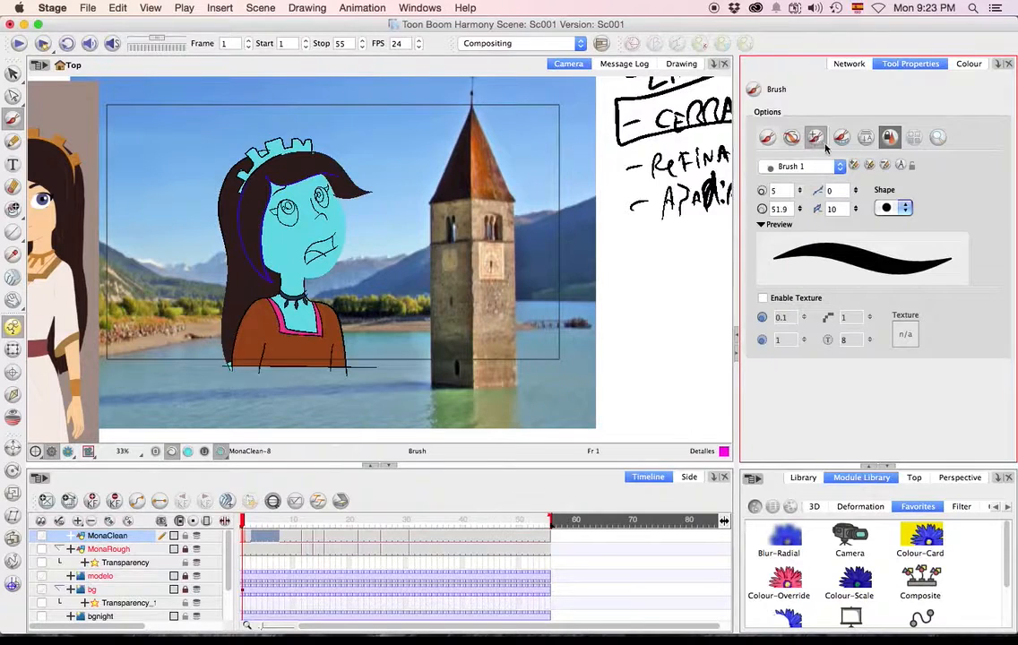
{"action": "left_click_drag", "start_coordinate": [290, 271], "coordinate": [292, 277]}
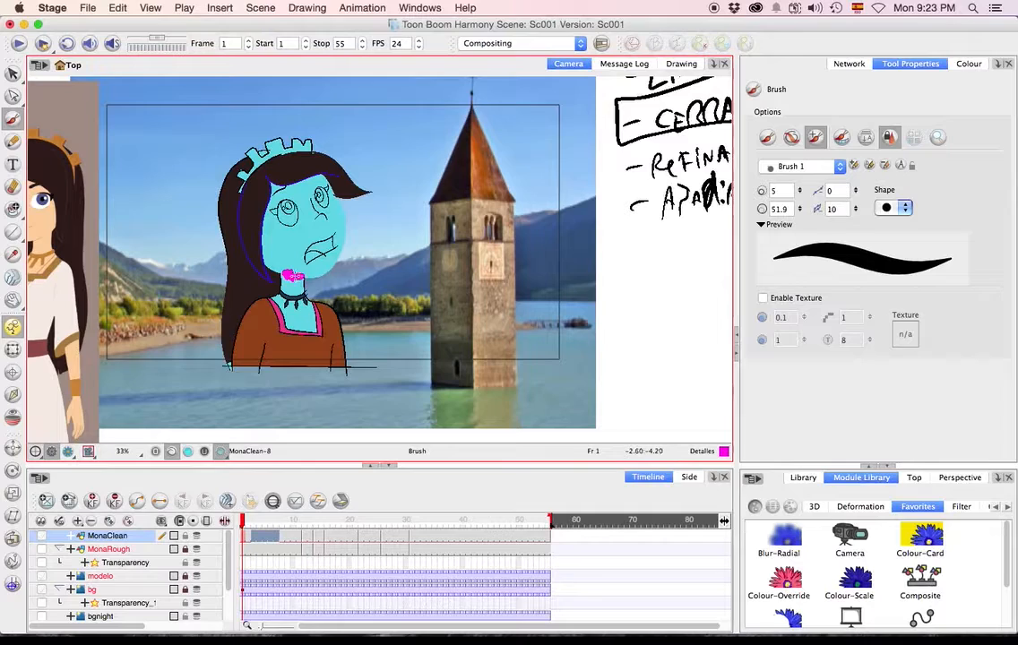
{"action": "scroll", "coordinate": [281, 265], "scroll_direction": "up", "scroll_amount": 3}
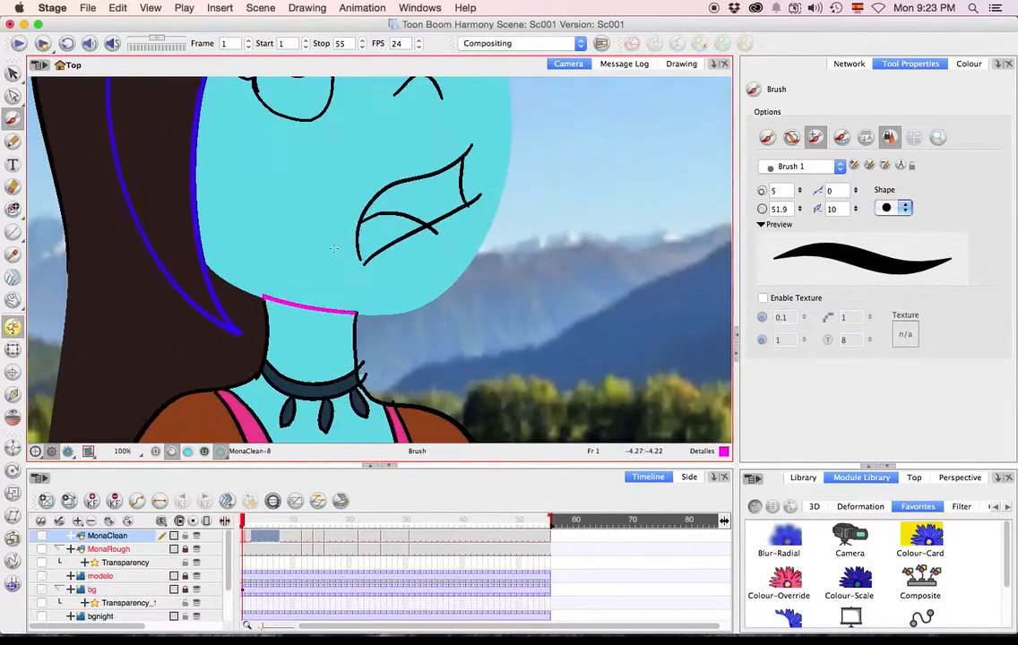
{"action": "scroll", "coordinate": [336, 311], "scroll_direction": "down", "scroll_amount": 2}
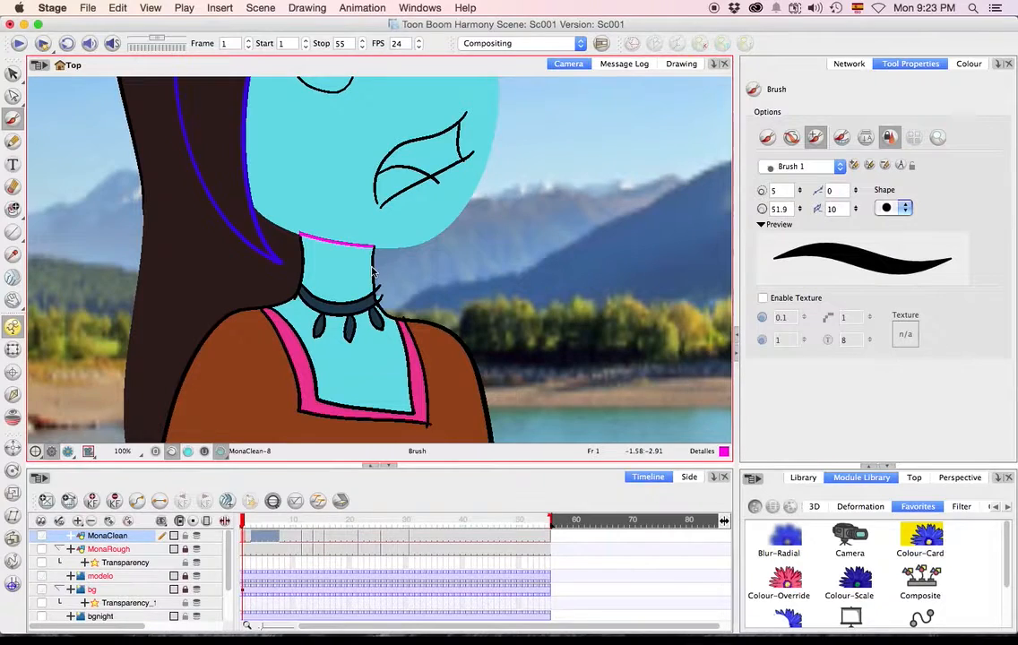
Paint the neck's side outlines with Piel and undo the fill that spreads onto the shoulder line.
{"action": "left_click", "coordinate": [13, 208]}
{"action": "left_click", "coordinate": [968, 64]}
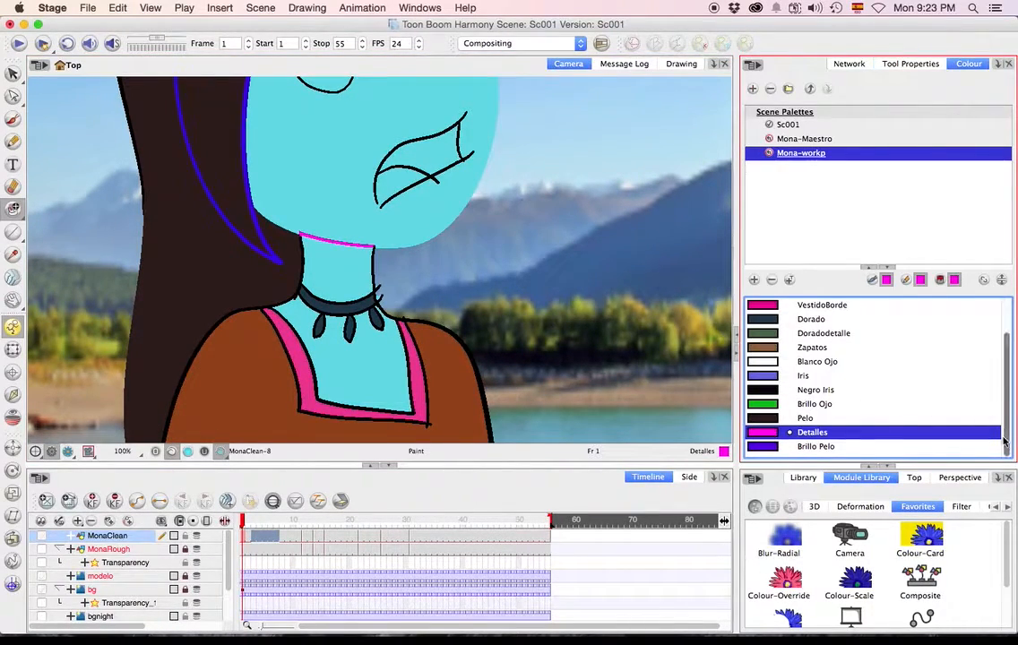
{"action": "scroll", "coordinate": [994, 349], "scroll_direction": "up", "scroll_amount": 2}
{"action": "left_click", "coordinate": [806, 305]}
{"action": "mouse_move", "coordinate": [337, 267]}
{"action": "left_mouse_down"}
{"action": "mouse_move", "coordinate": [395, 272]}
{"action": "mouse_move", "coordinate": [287, 279]}
{"action": "left_mouse_up"}
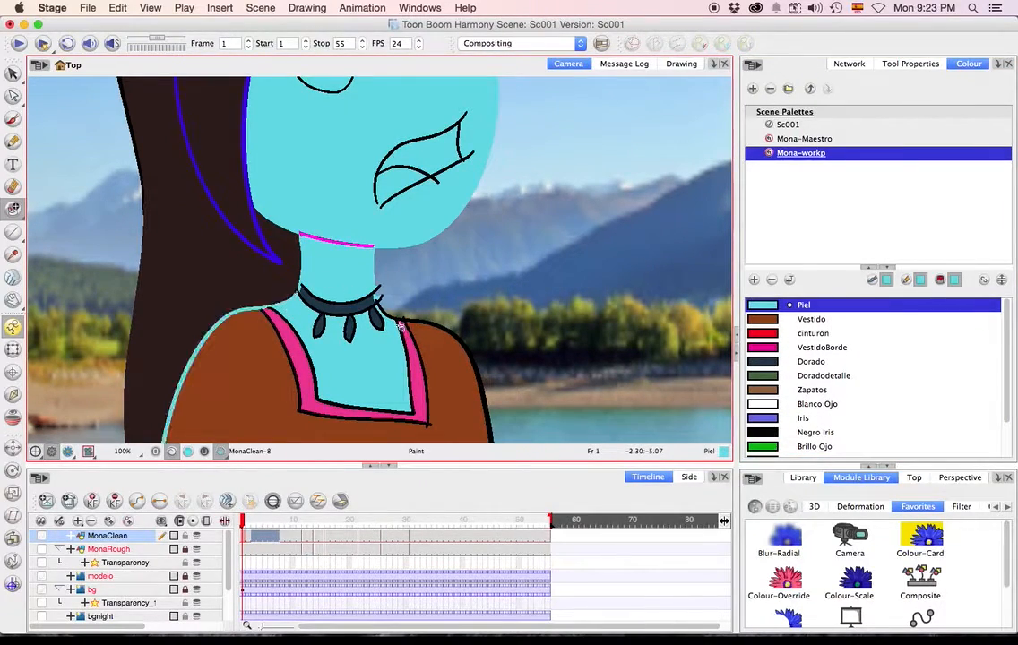
{"action": "key", "text": "ctrl+z"}
Repaint the outline where the neck meets the shoulders with Piel, using the Repaint brush.
{"action": "left_click_drag", "start_coordinate": [445, 302], "coordinate": [485, 261]}
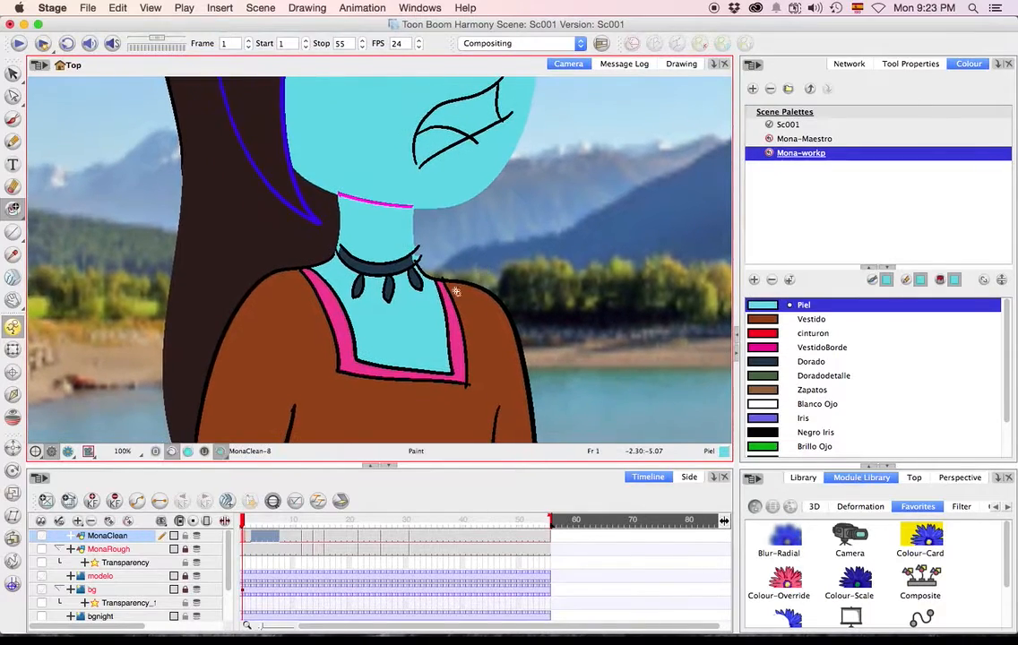
{"action": "key", "text": "alt+b"}
{"action": "key", "text": "alt+b"}
{"action": "left_click", "coordinate": [910, 63]}
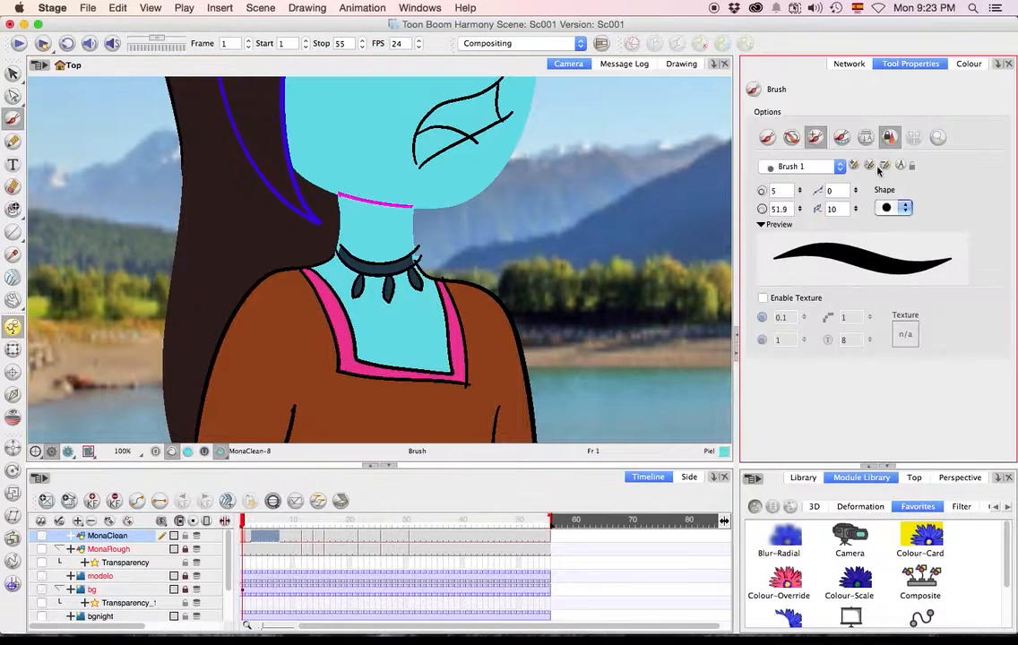
{"action": "left_click", "coordinate": [320, 263]}
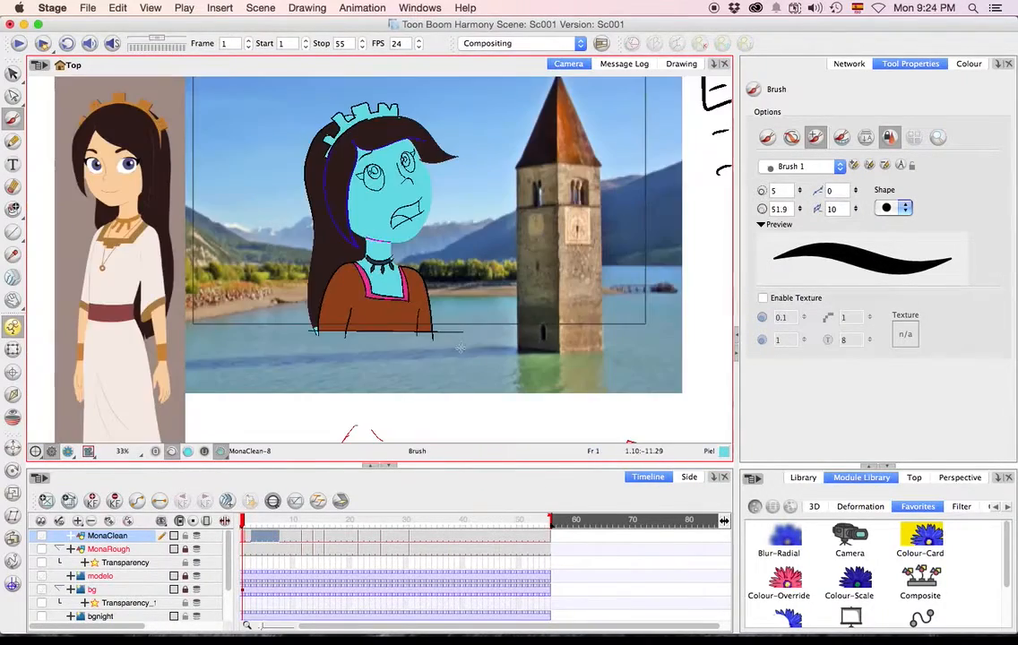
Play the animation from frame 1 to check the recoloured lines, and go back to frame 3.
{"action": "left_click", "coordinate": [241, 522]}
{"action": "left_click", "coordinate": [19, 43]}
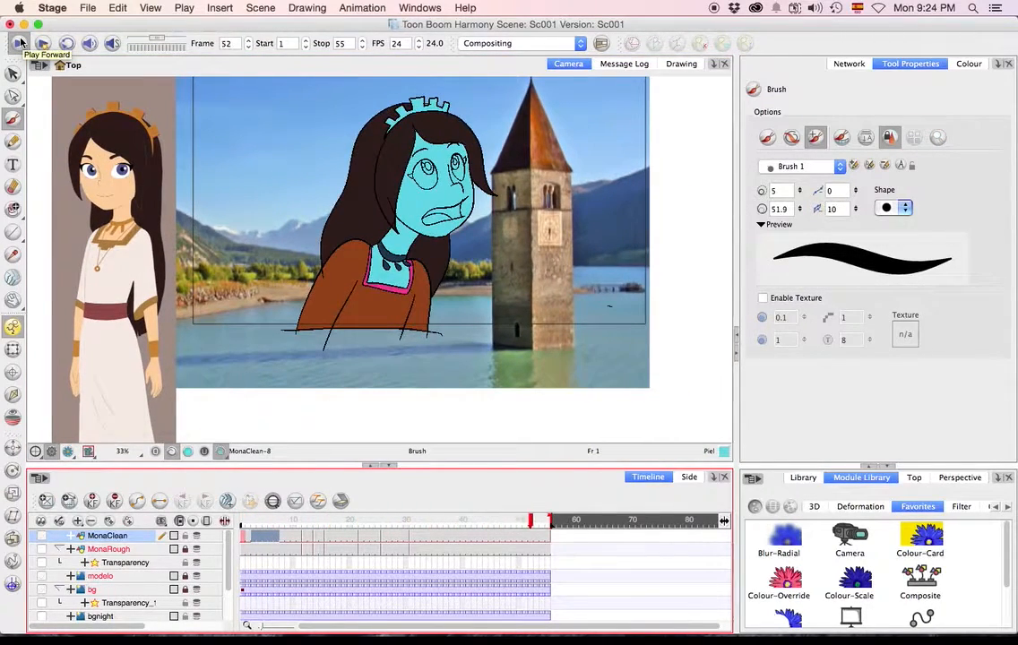
{"action": "left_click_drag", "start_coordinate": [290, 538], "coordinate": [254, 538]}
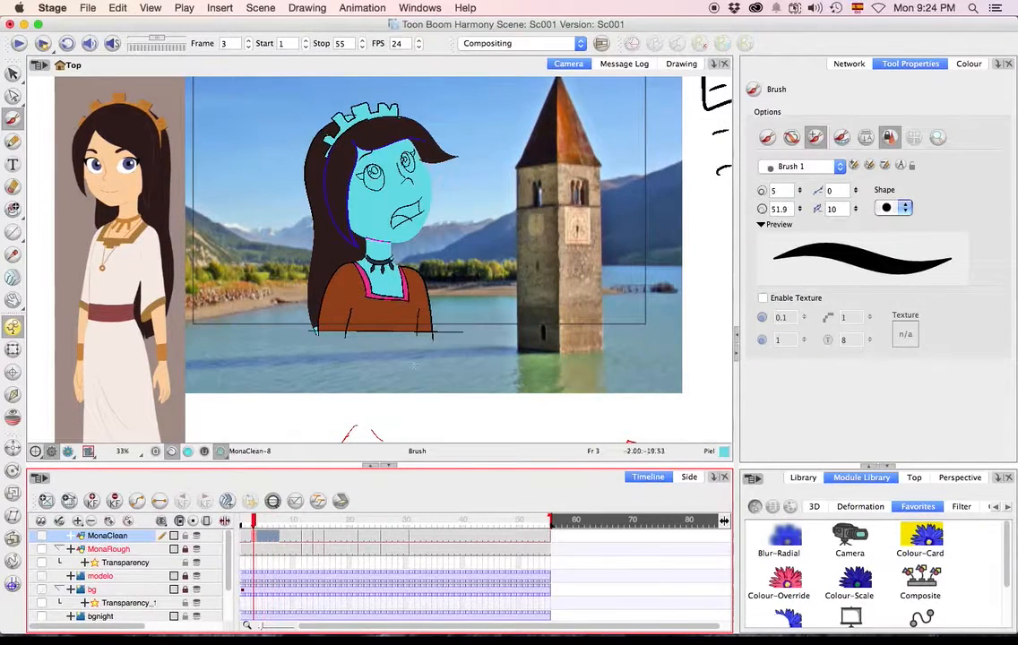
Recolour the dress outline with Vestido and the inner sleeve lines with Detalles using the Paint tool.
{"action": "left_click", "coordinate": [968, 63]}
{"action": "left_click", "coordinate": [811, 319]}
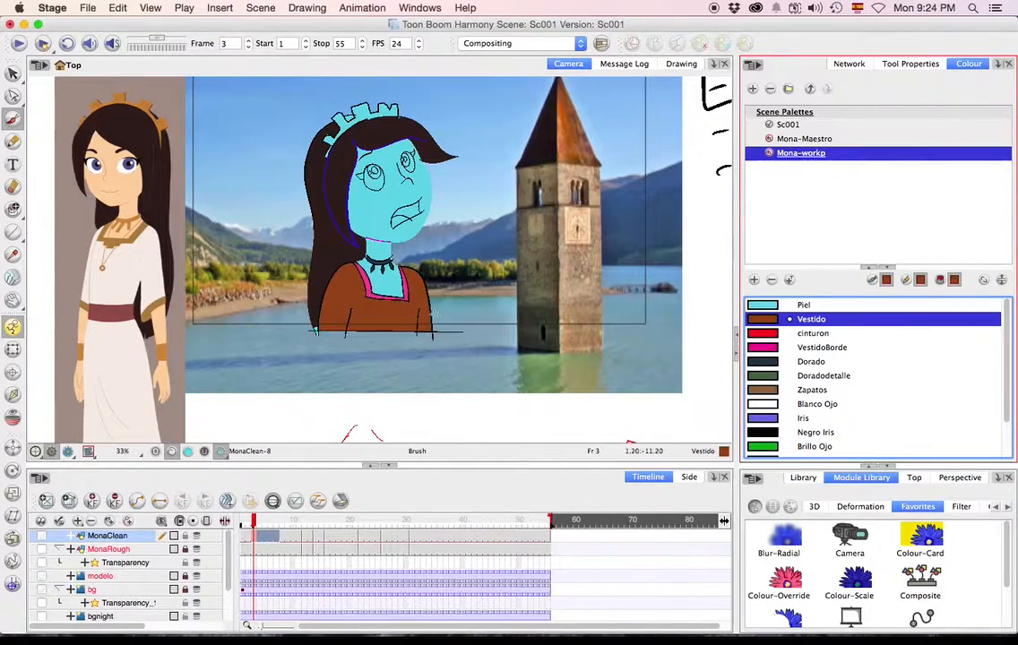
{"action": "key", "text": "alt+i"}
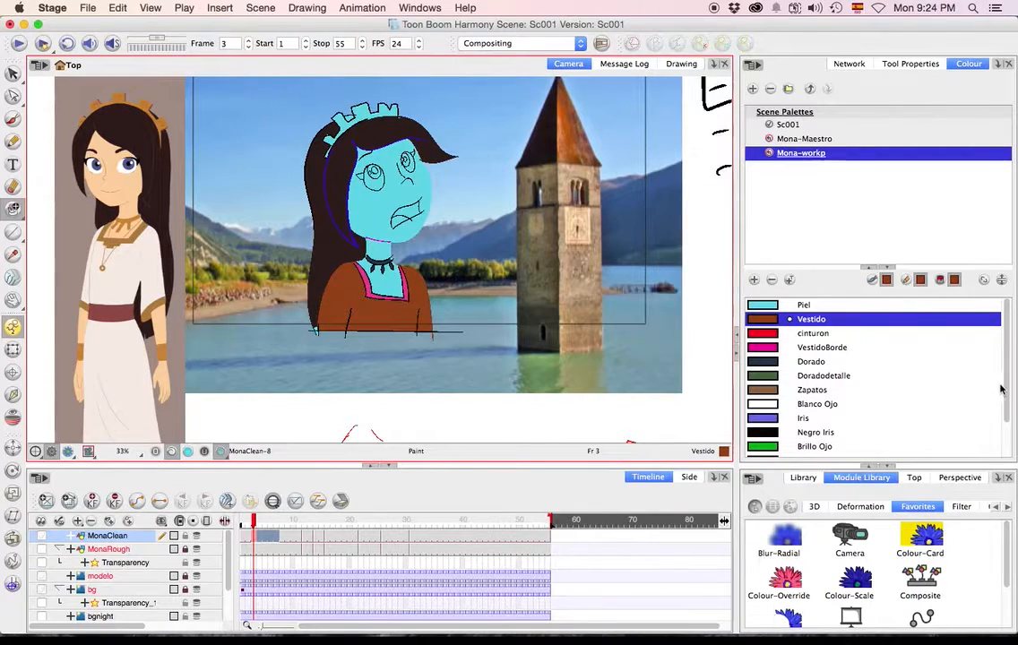
{"action": "scroll", "coordinate": [896, 394], "scroll_direction": "down", "scroll_amount": 3}
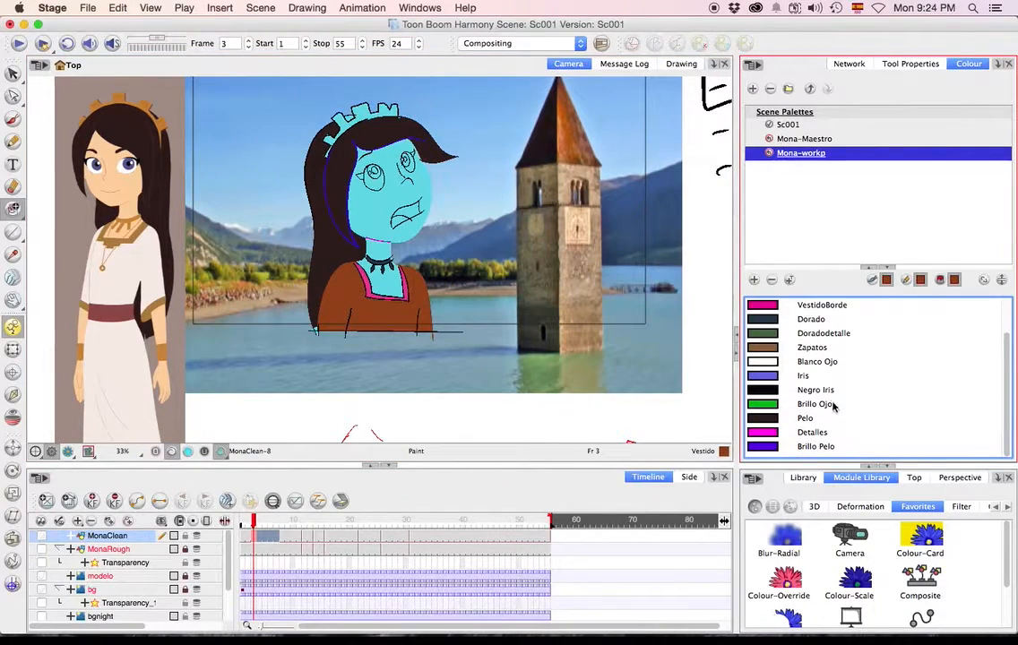
{"action": "left_click", "coordinate": [812, 433]}
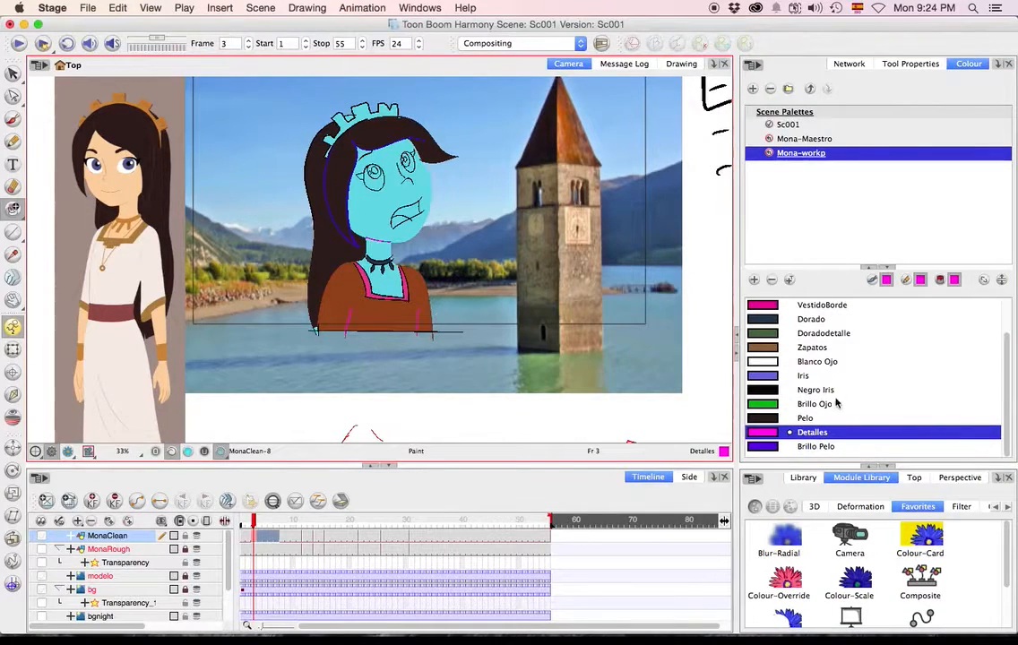
Recolour the neckline border's outline with VestidoBorde and the necklace lines with Dorado.
{"action": "left_click", "coordinate": [790, 320]}
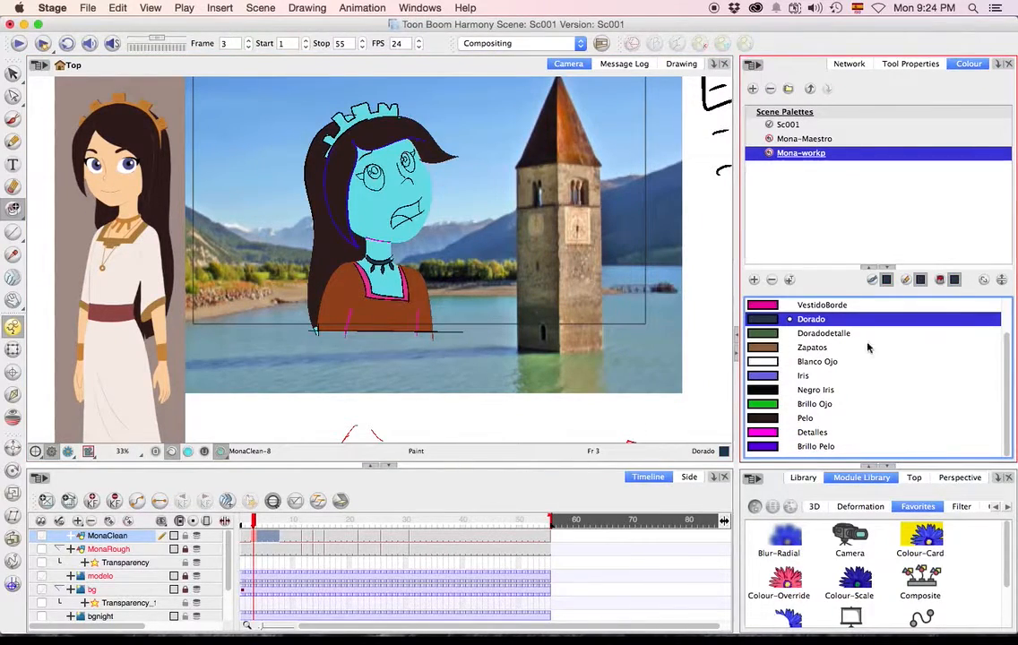
{"action": "left_click", "coordinate": [788, 306]}
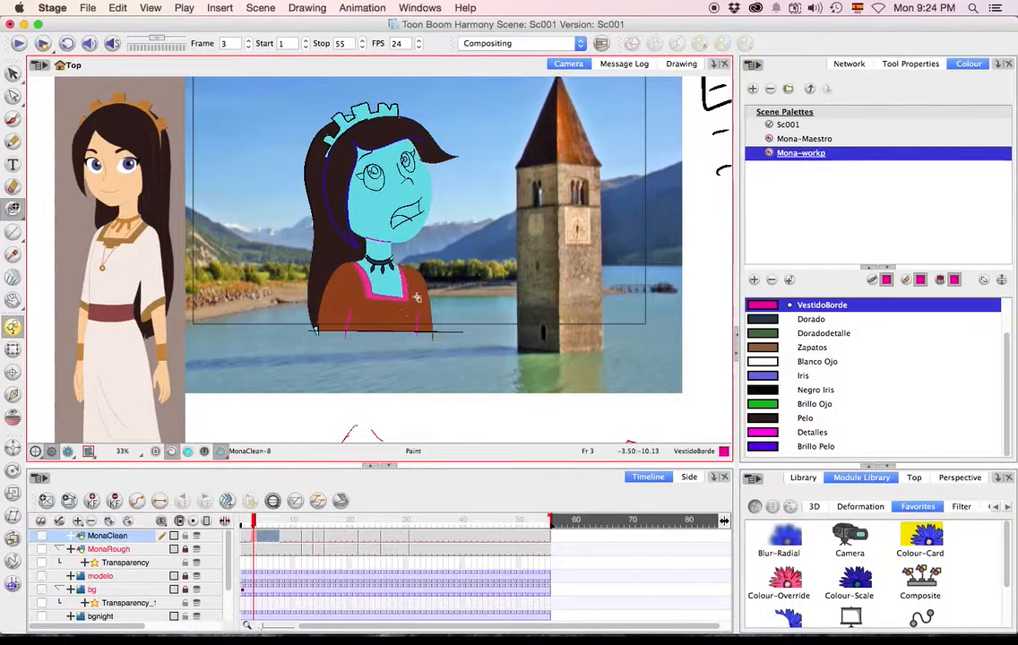
{"action": "left_click", "coordinate": [790, 319]}
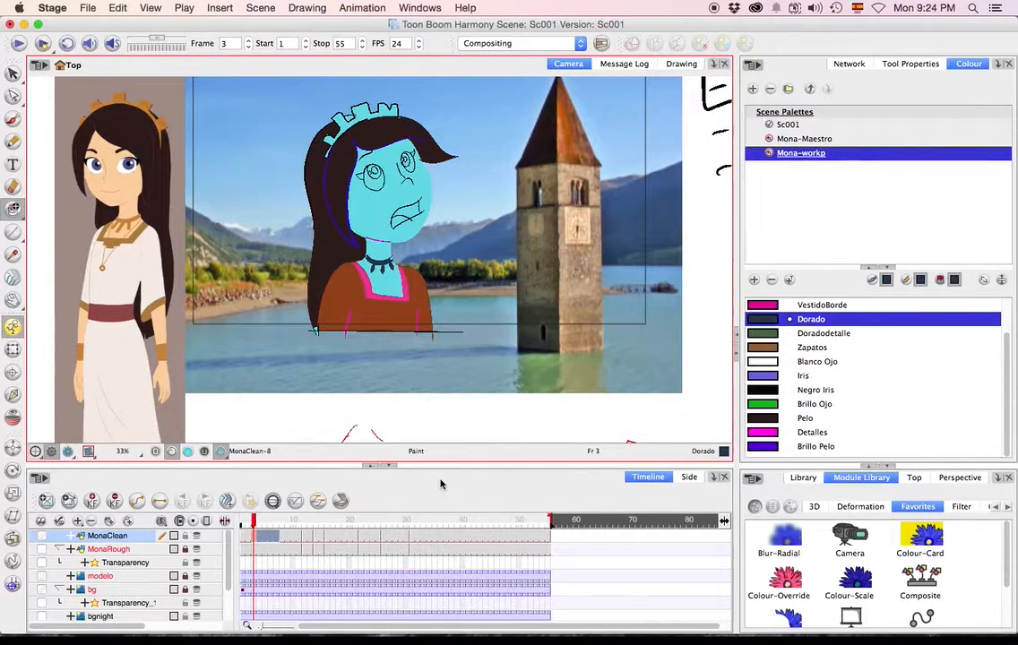
Switch the colouring to the Mona-Maestro palette and play the animation to check the final colours.
{"action": "left_click", "coordinate": [822, 144]}
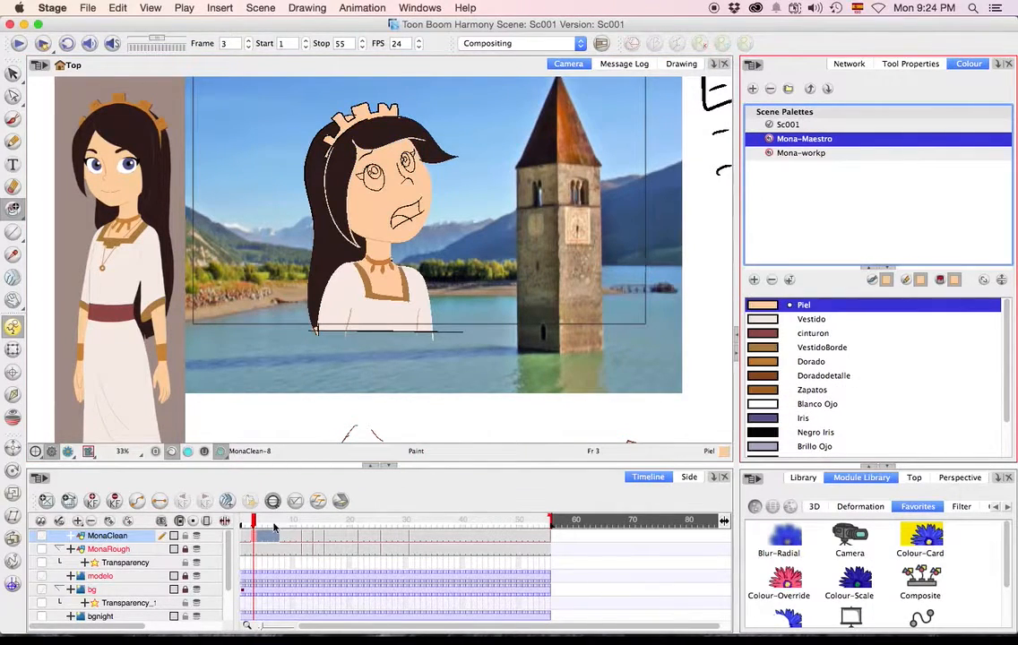
{"action": "left_click", "coordinate": [19, 44]}
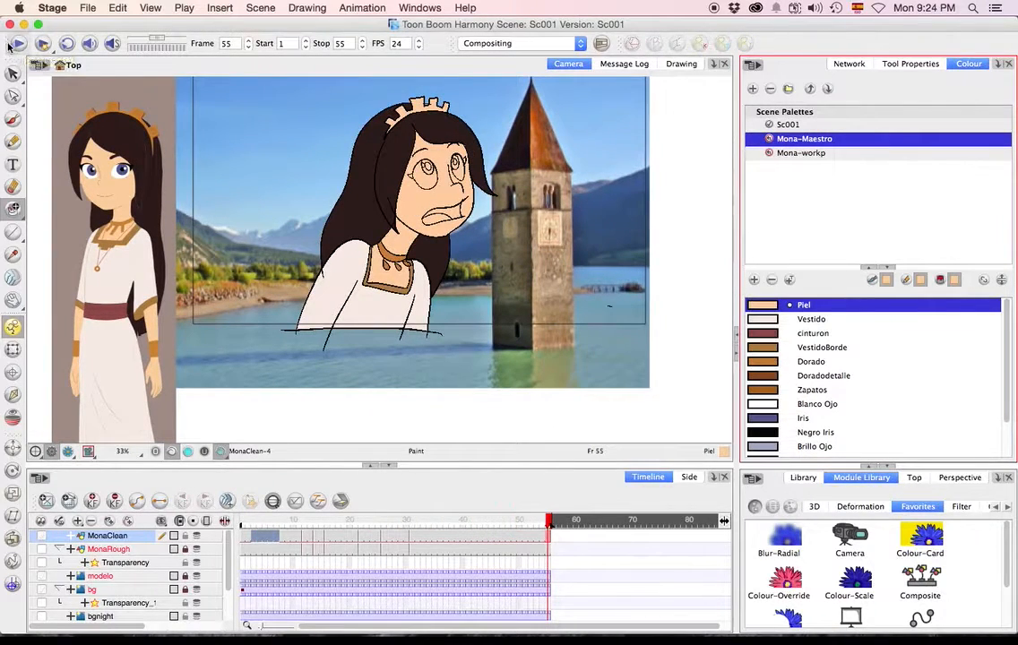
Play the animation to review Mona's recoloured outlines, and go back to frame 1.
{"action": "left_click", "coordinate": [12, 44]}
{"action": "left_click_drag", "start_coordinate": [301, 522], "coordinate": [242, 522]}
{"action": "key", "text": "1"}
{"action": "key", "text": "1"}
{"action": "key", "text": "2"}
{"action": "key", "text": "2"}
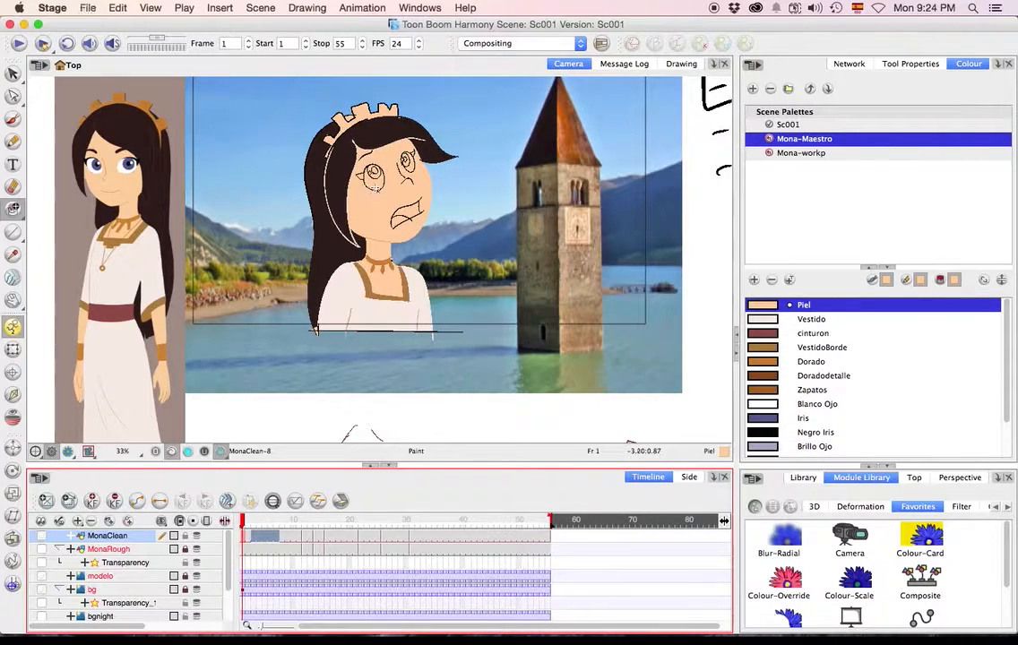
Close the Sc001 scene and open the recent scene colortest.
{"action": "left_click", "coordinate": [88, 9]}
{"action": "left_click", "coordinate": [106, 66]}
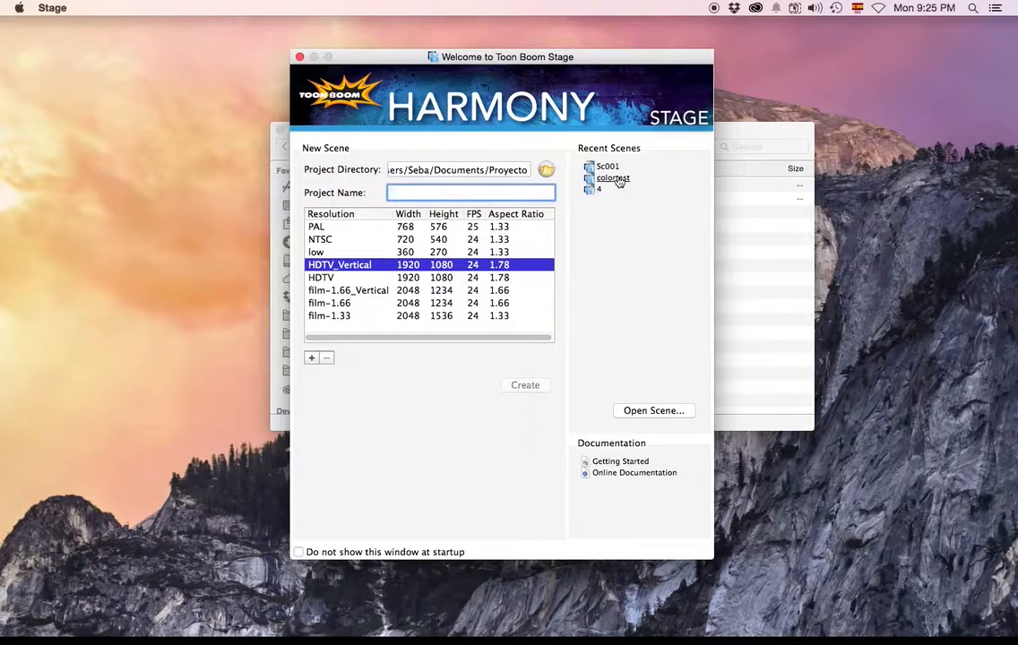
{"action": "left_click", "coordinate": [612, 178]}
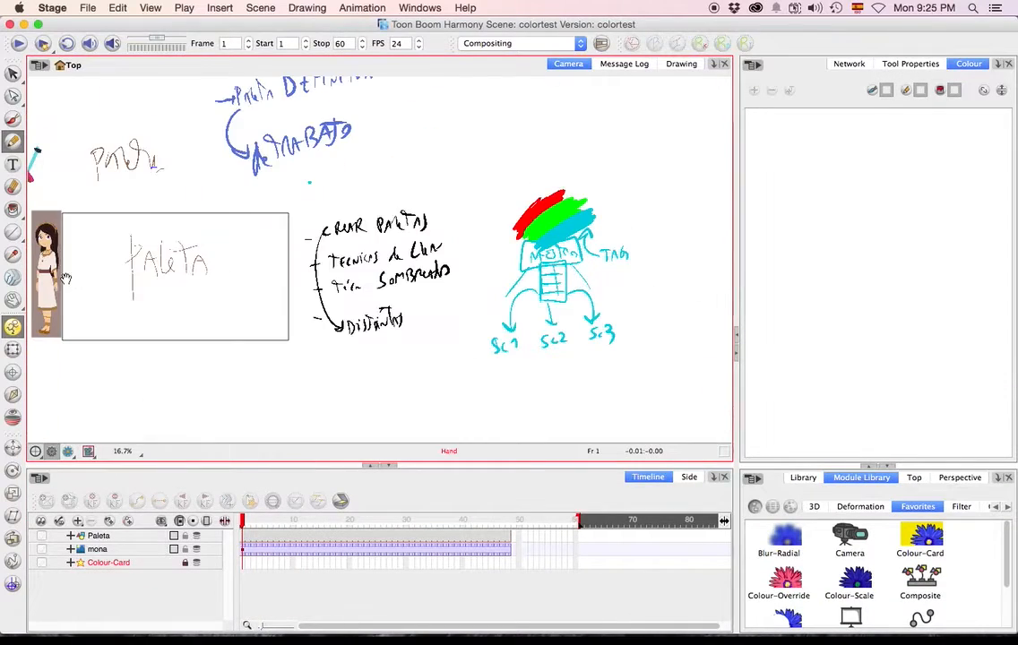
Show the Paleta drawing of Mona's face at frame 5 with the Mona-Maestro palette colours.
{"action": "scroll", "coordinate": [287, 201], "scroll_direction": "up", "scroll_amount": 4}
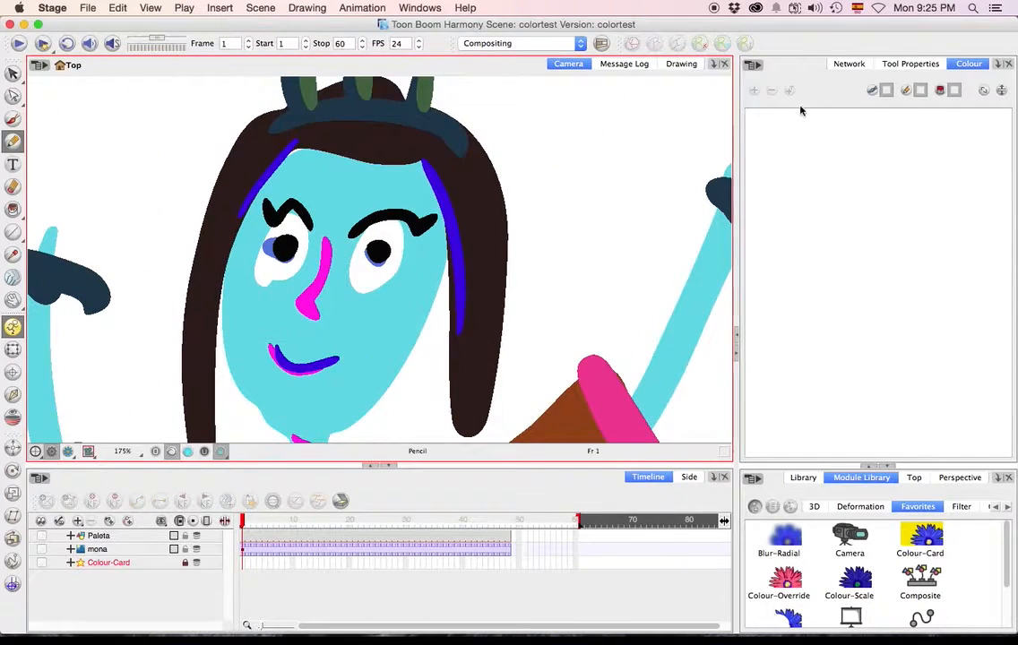
{"action": "left_click", "coordinate": [12, 117]}
{"action": "left_click", "coordinate": [265, 540]}
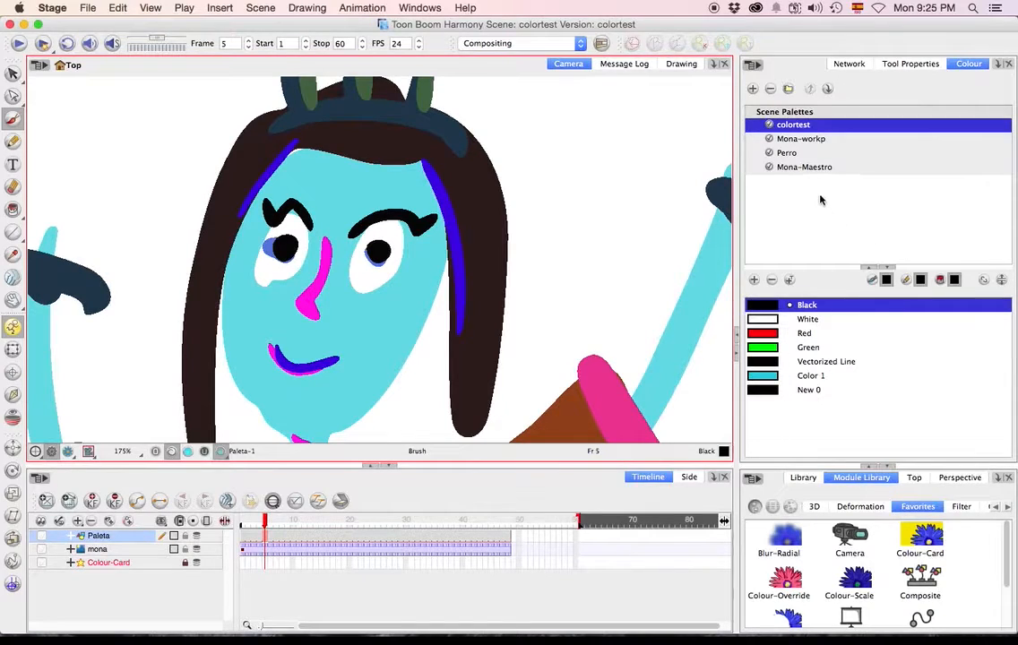
{"action": "left_click", "coordinate": [809, 168]}
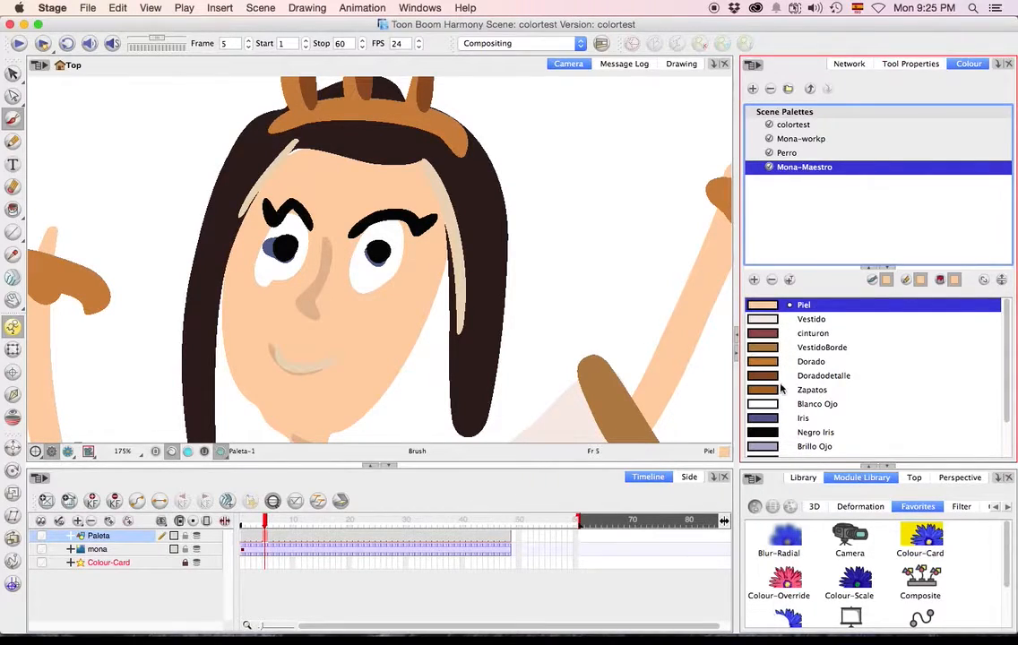
Change the Brillo Pelo swatch in the Mona-Maestro palette to a muted brown, RGB 136, 101, 88.
{"action": "scroll", "coordinate": [793, 405], "scroll_direction": "down", "scroll_amount": 3}
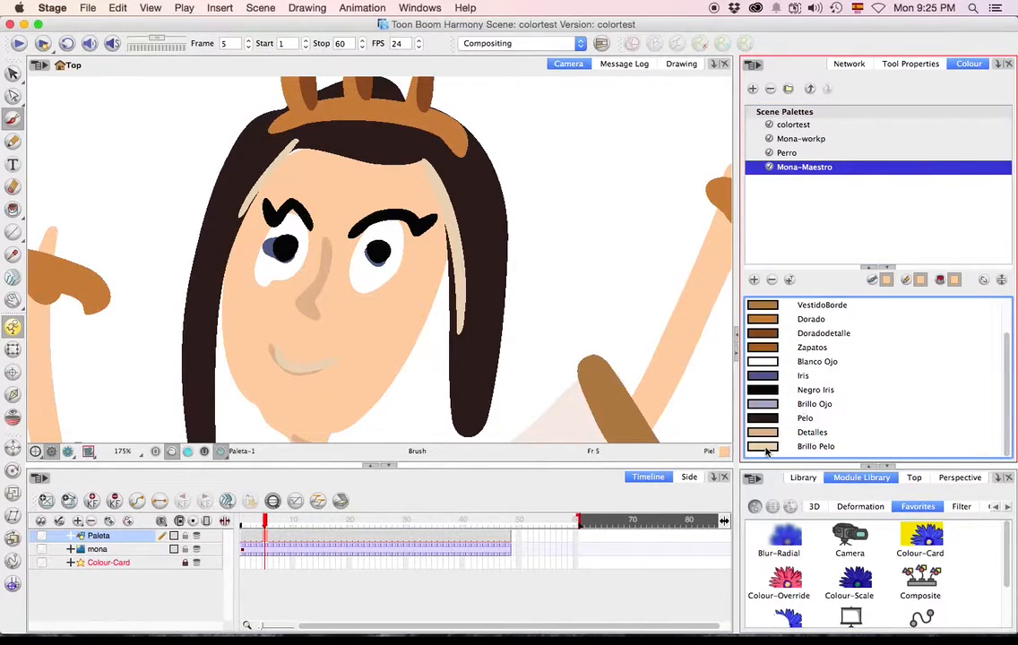
{"action": "double_click", "coordinate": [762, 446]}
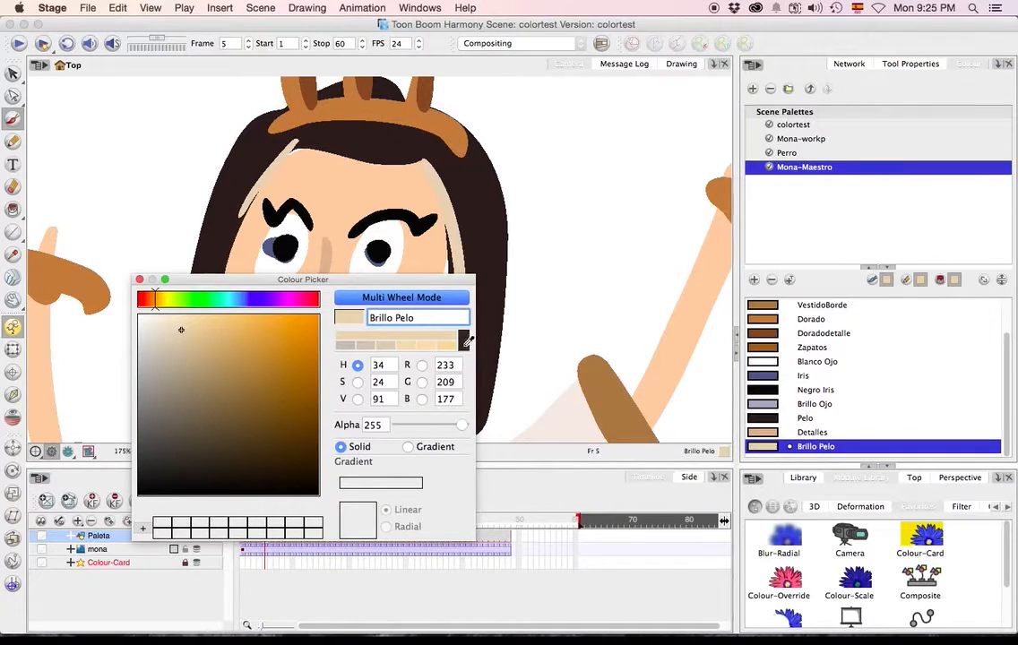
{"action": "left_click", "coordinate": [484, 210]}
{"action": "left_click", "coordinate": [200, 350]}
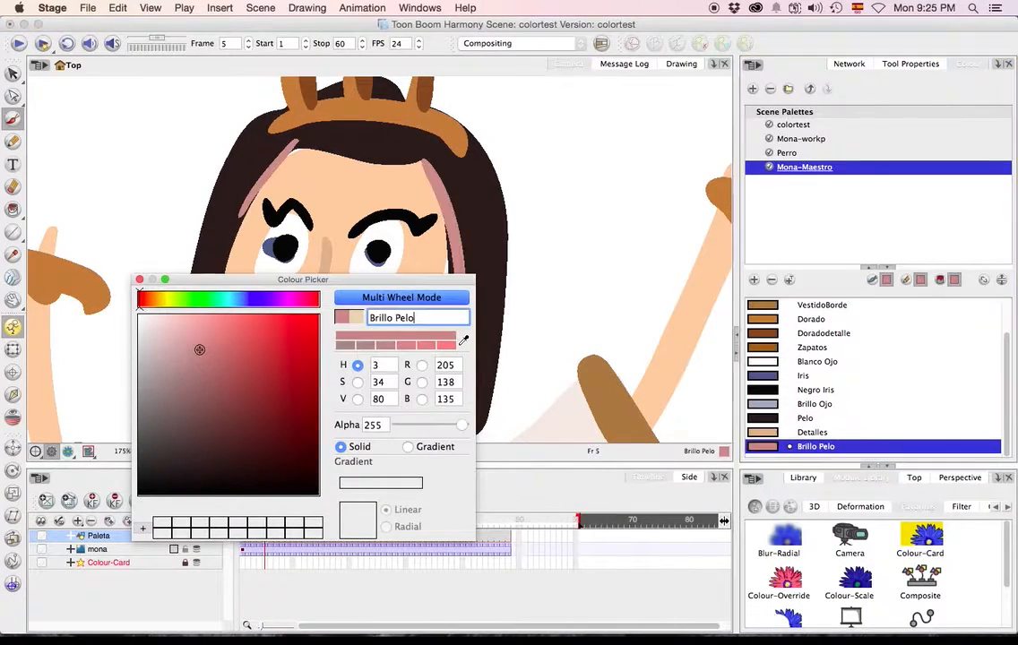
{"action": "left_click", "coordinate": [163, 341]}
{"action": "left_click", "coordinate": [167, 333]}
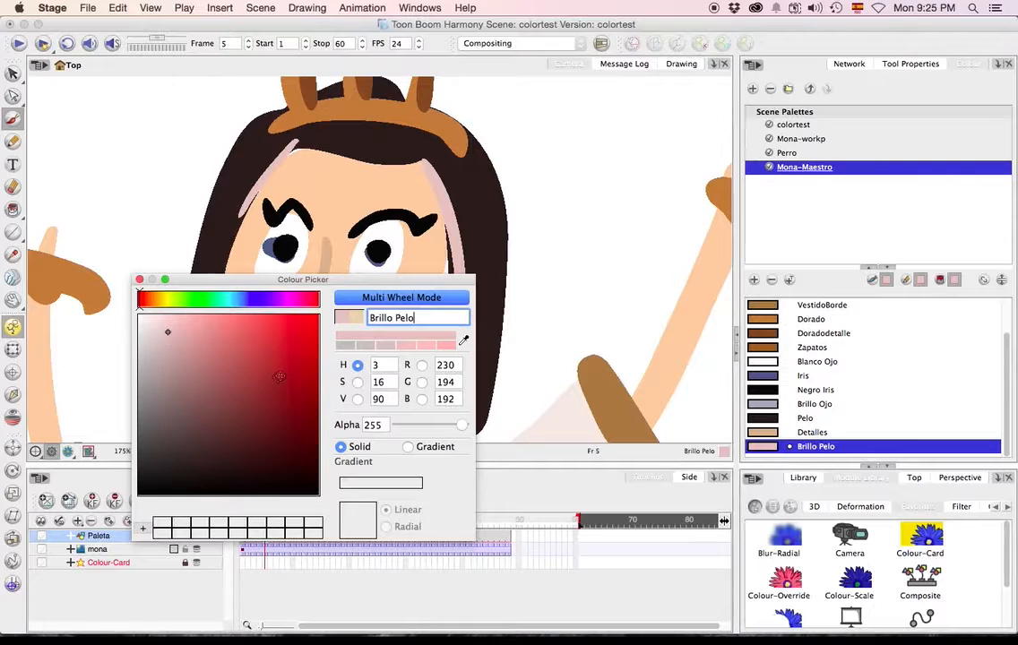
{"action": "left_click", "coordinate": [148, 299]}
{"action": "left_click", "coordinate": [145, 300]}
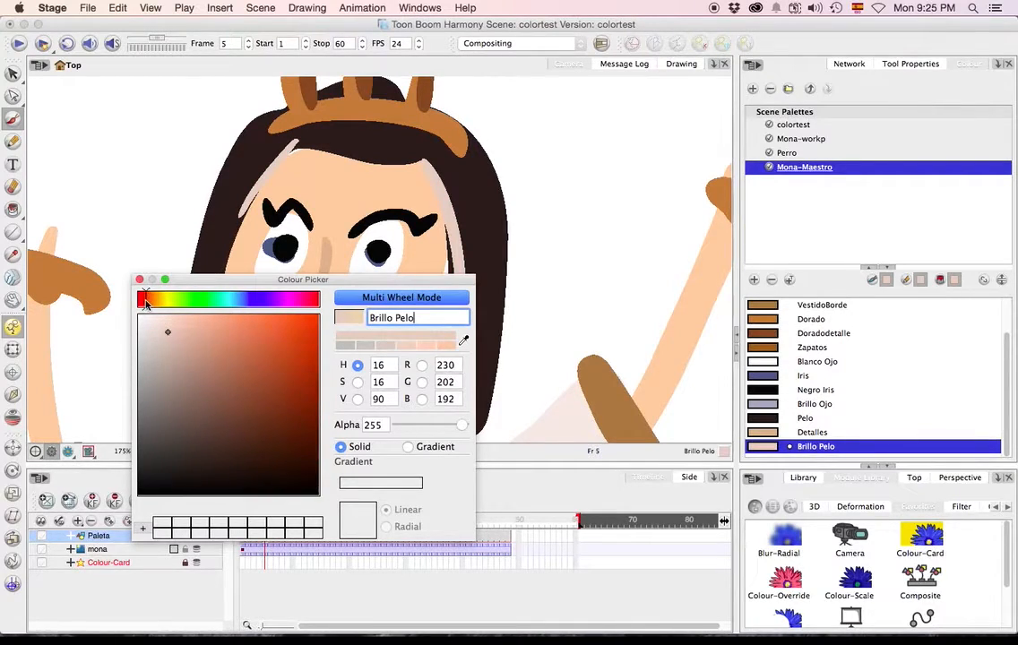
{"action": "mouse_move", "coordinate": [183, 367]}
{"action": "left_mouse_down"}
{"action": "mouse_move", "coordinate": [188, 352]}
{"action": "mouse_move", "coordinate": [196, 405]}
{"action": "left_mouse_up"}
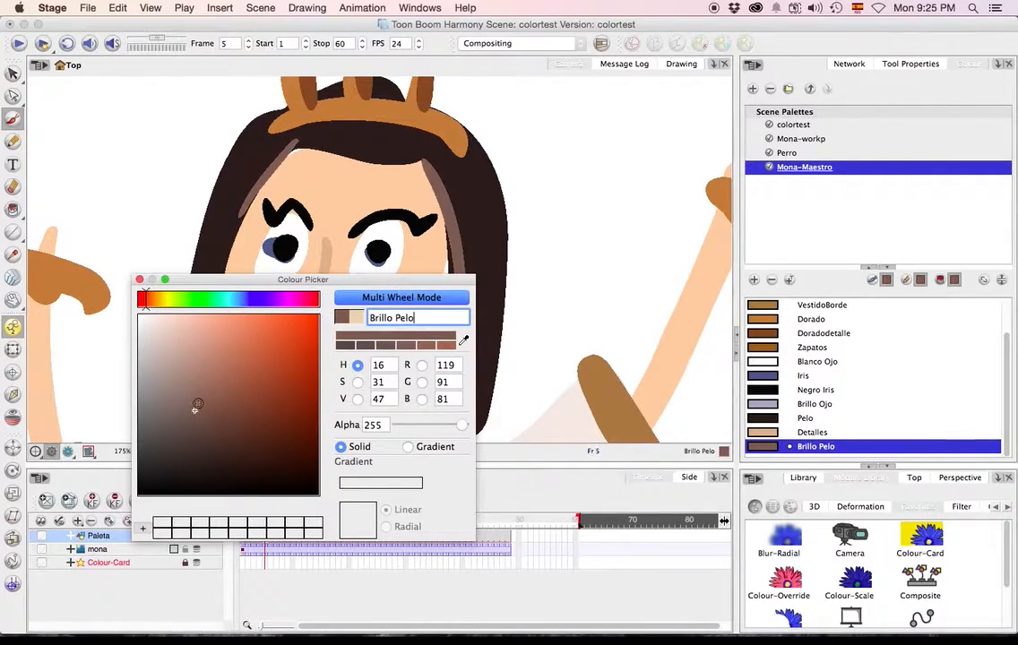
{"action": "mouse_move", "coordinate": [211, 344]}
{"action": "left_mouse_down"}
{"action": "mouse_move", "coordinate": [205, 400]}
{"action": "mouse_move", "coordinate": [236, 336]}
{"action": "mouse_move", "coordinate": [195, 399]}
{"action": "mouse_move", "coordinate": [199, 387]}
{"action": "left_mouse_up"}
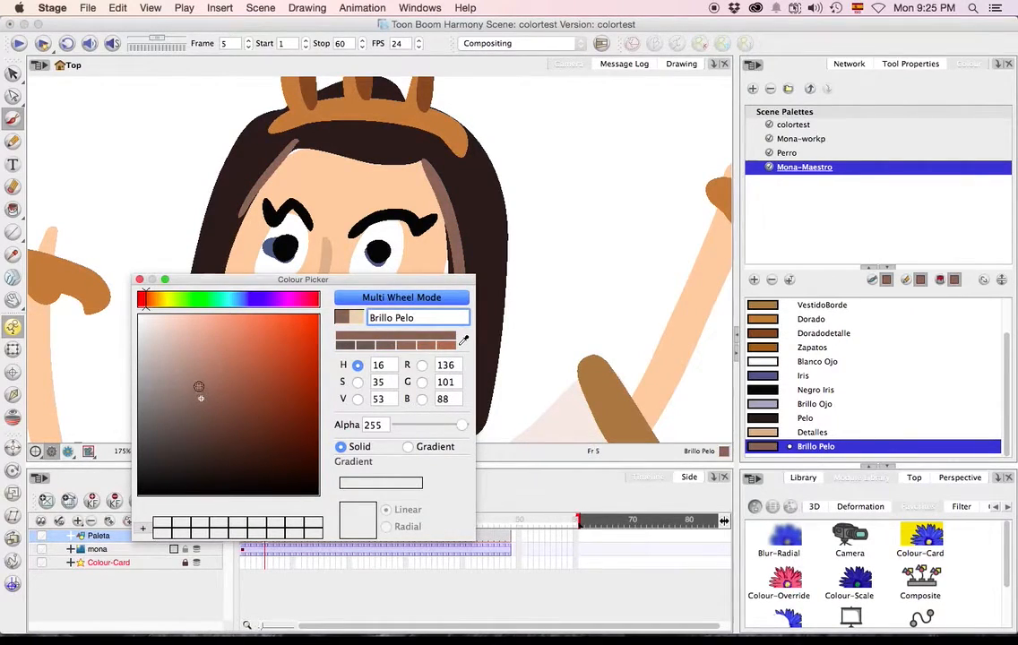
{"action": "left_click", "coordinate": [140, 280]}
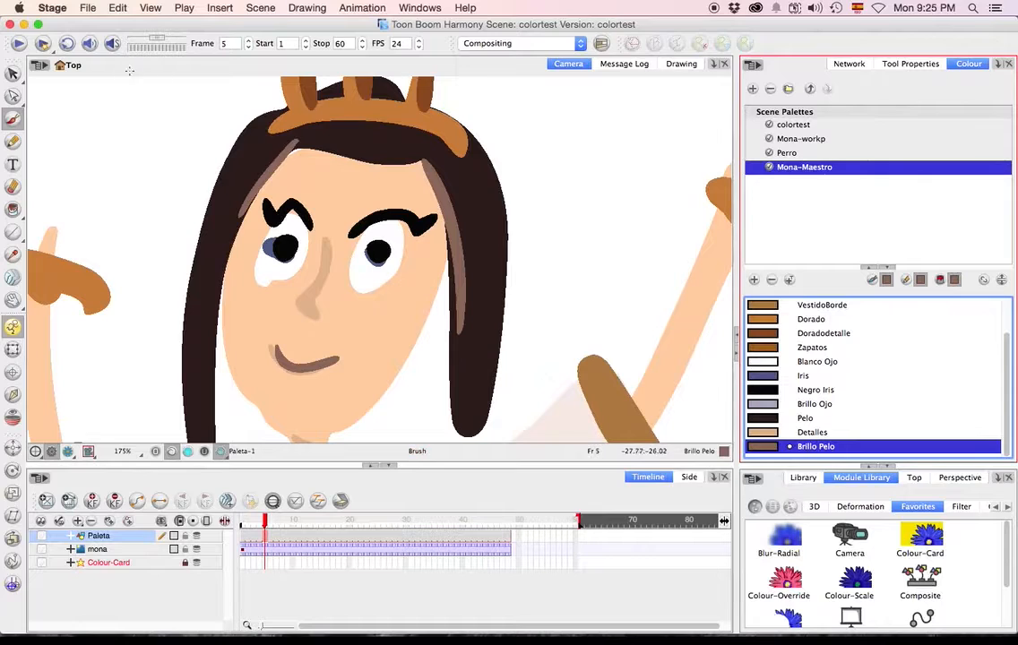
Close the colortest scene and reopen Sc001.
{"action": "left_click", "coordinate": [89, 9]}
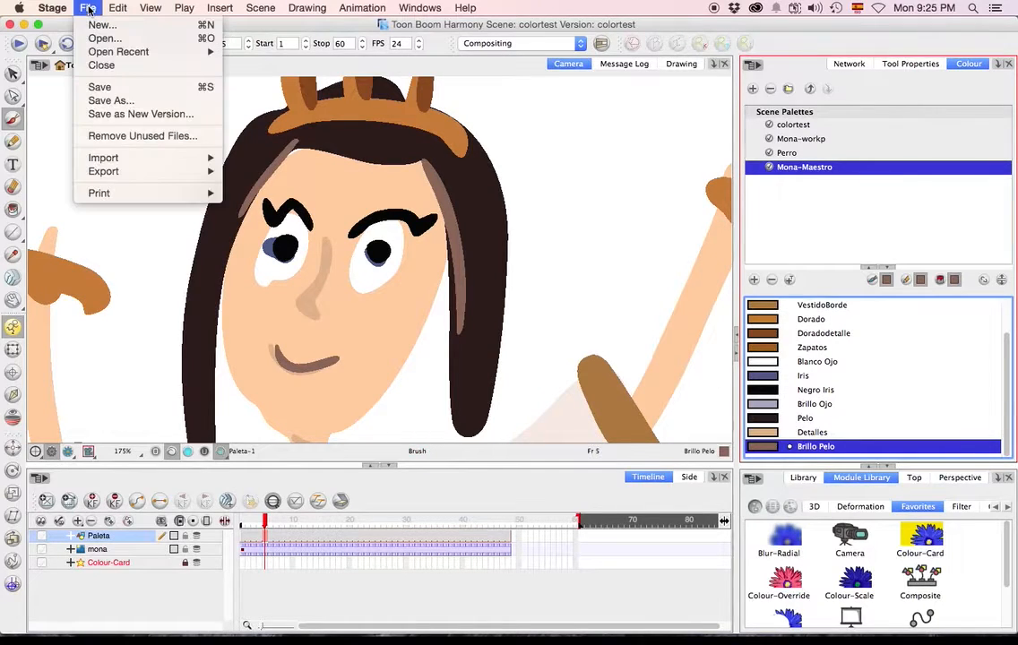
{"action": "left_click", "coordinate": [108, 65]}
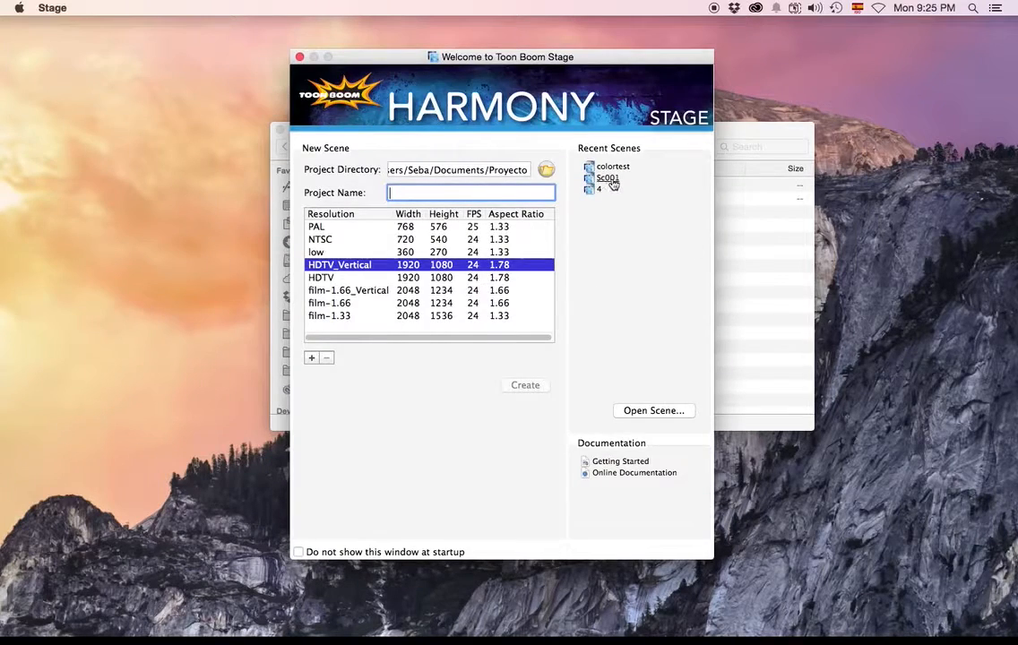
{"action": "left_click", "coordinate": [609, 179]}
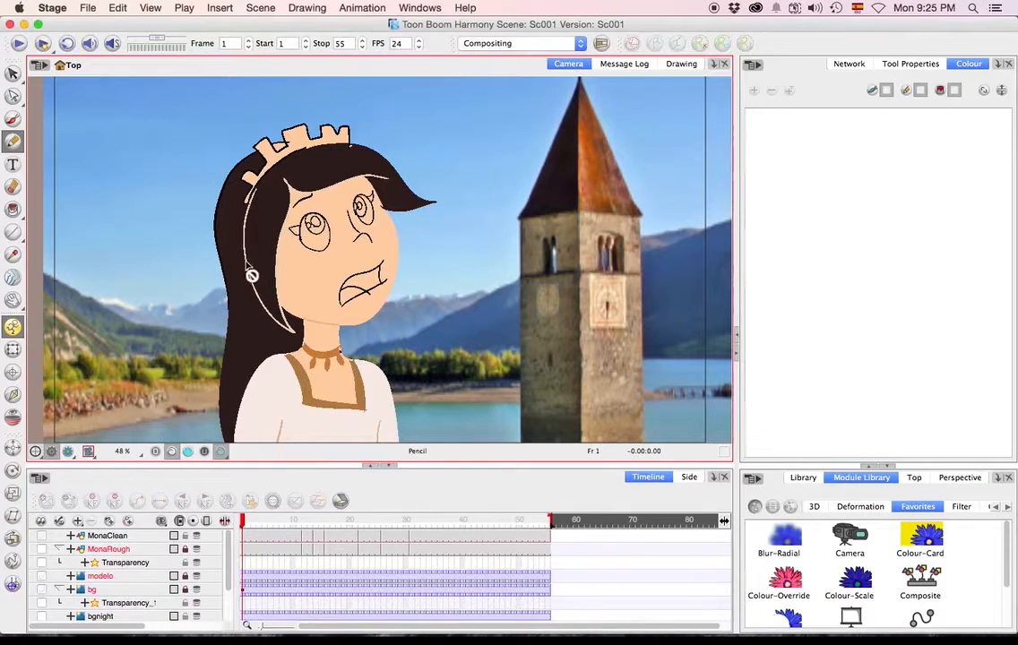
Recolour the front hair lock's outline in frame 1 of MonaClean with Brillo Pelo from Mona-Maestro, using the Paint tool.
{"action": "left_click", "coordinate": [12, 74]}
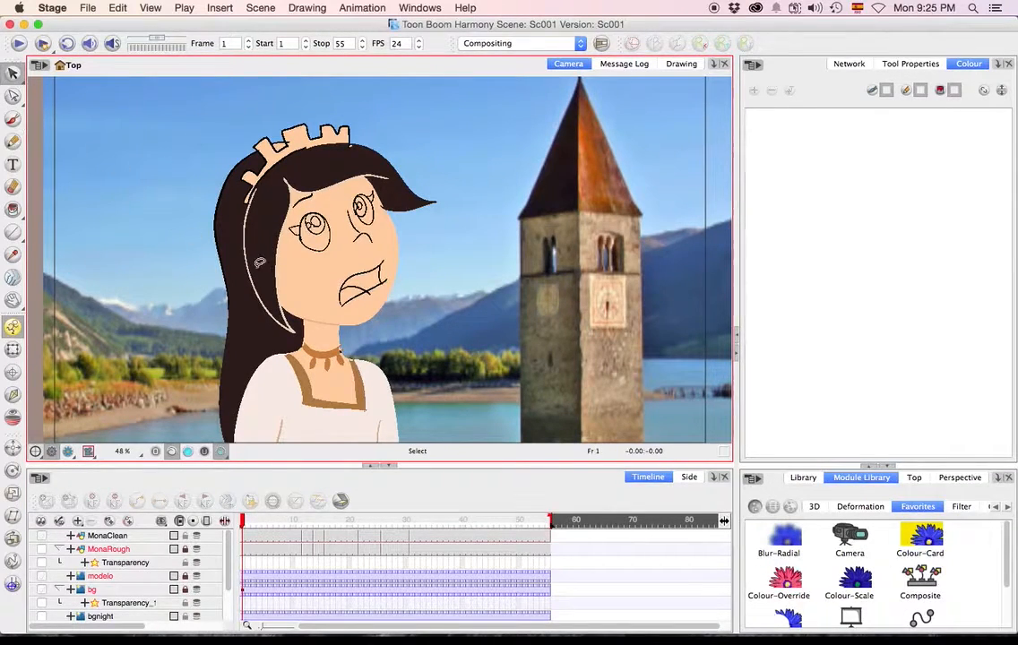
{"action": "scroll", "coordinate": [263, 262], "scroll_direction": "up", "scroll_amount": 3}
{"action": "left_click", "coordinate": [217, 240]}
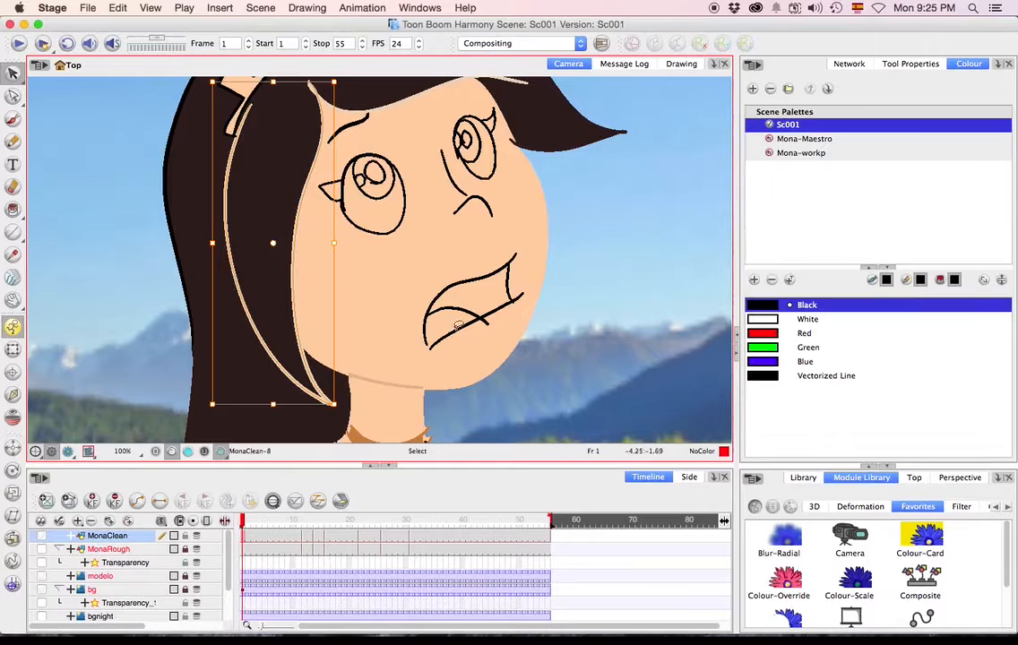
{"action": "left_click", "coordinate": [804, 139]}
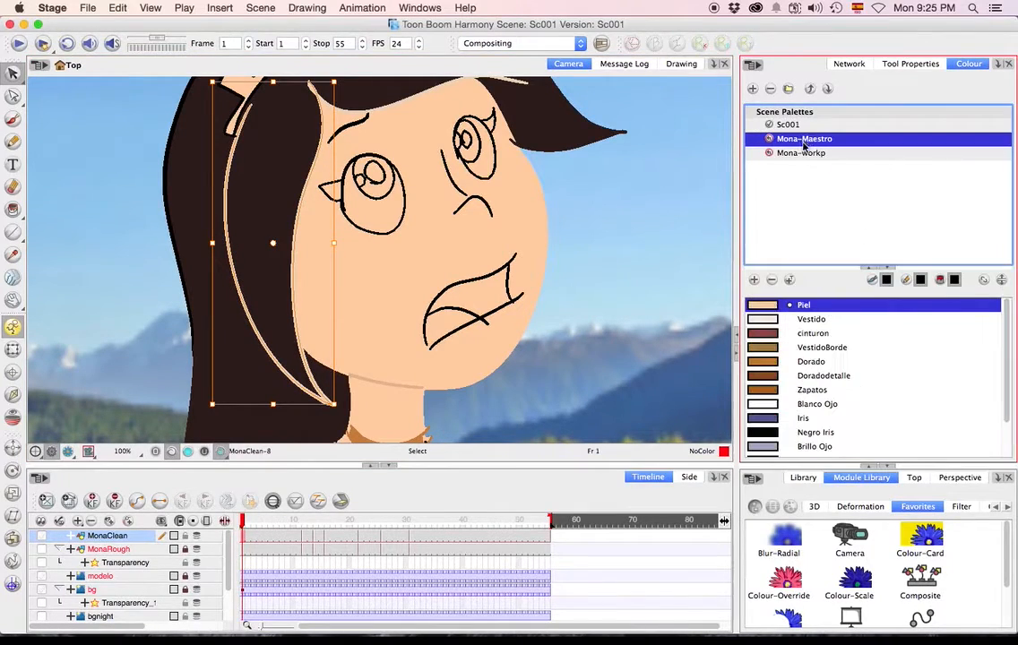
{"action": "scroll", "coordinate": [811, 394], "scroll_direction": "down", "scroll_amount": 3}
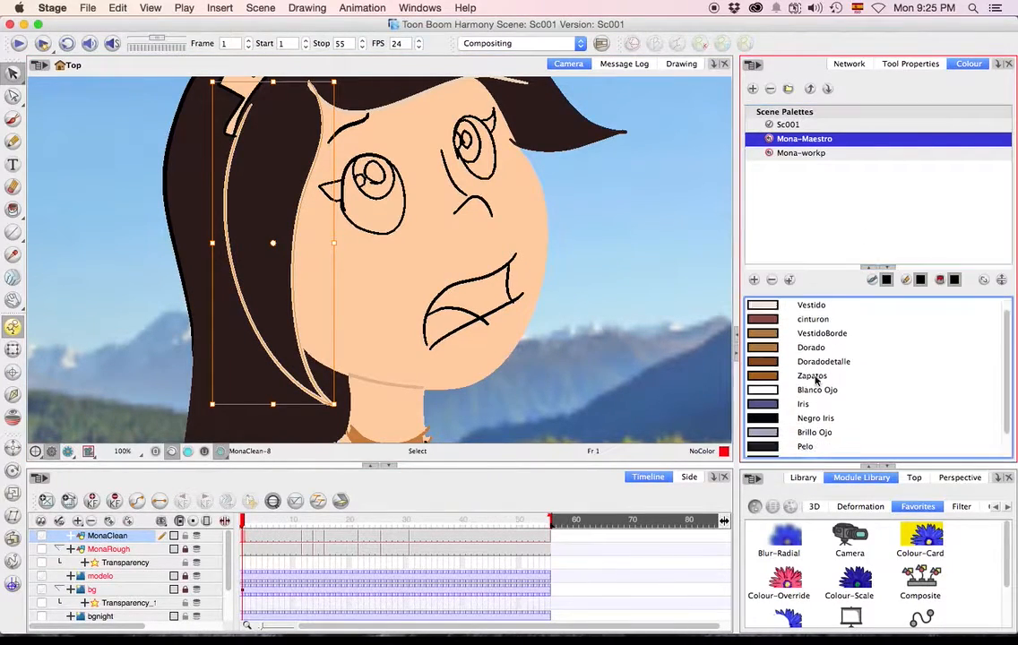
{"action": "left_click", "coordinate": [796, 449]}
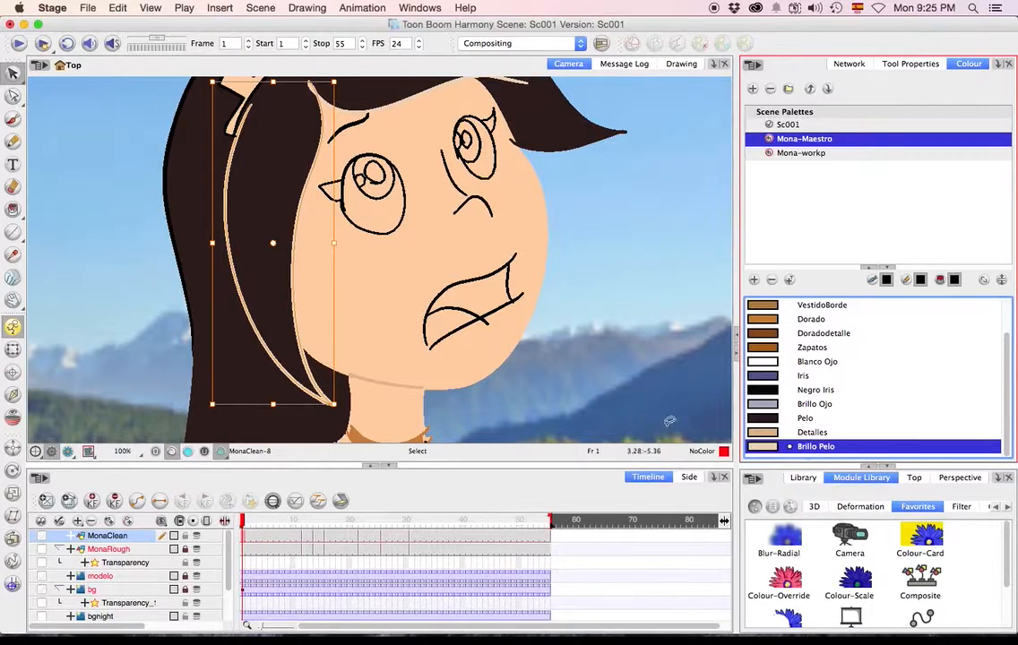
{"action": "left_click", "coordinate": [15, 211]}
{"action": "left_click", "coordinate": [88, 236]}
{"action": "left_click", "coordinate": [13, 209]}
{"action": "left_click", "coordinate": [46, 259]}
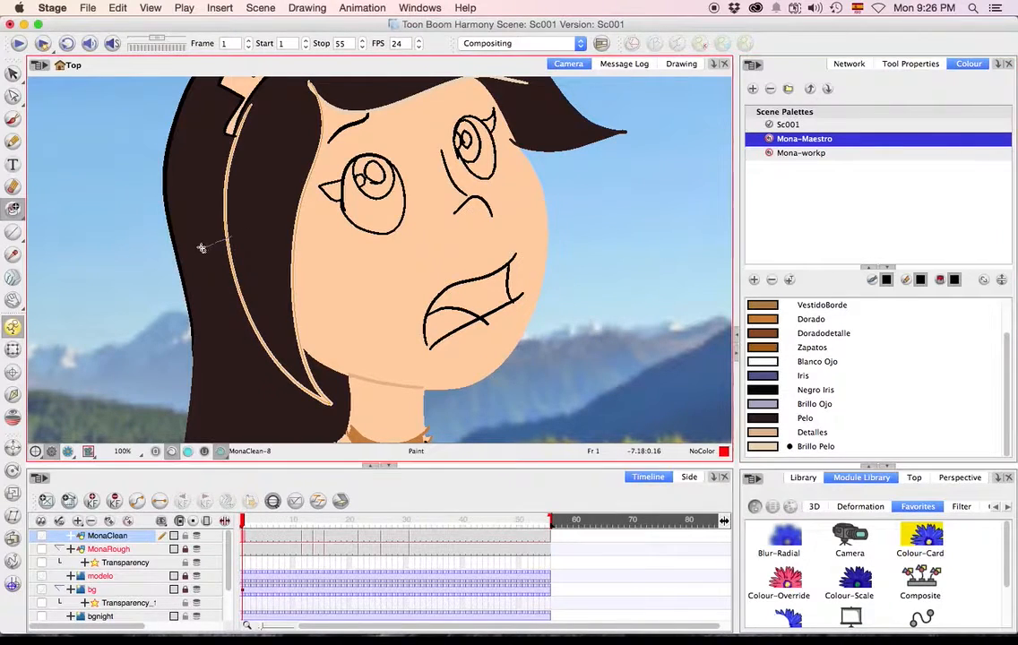
{"action": "left_click", "coordinate": [210, 224]}
{"action": "left_click", "coordinate": [788, 432]}
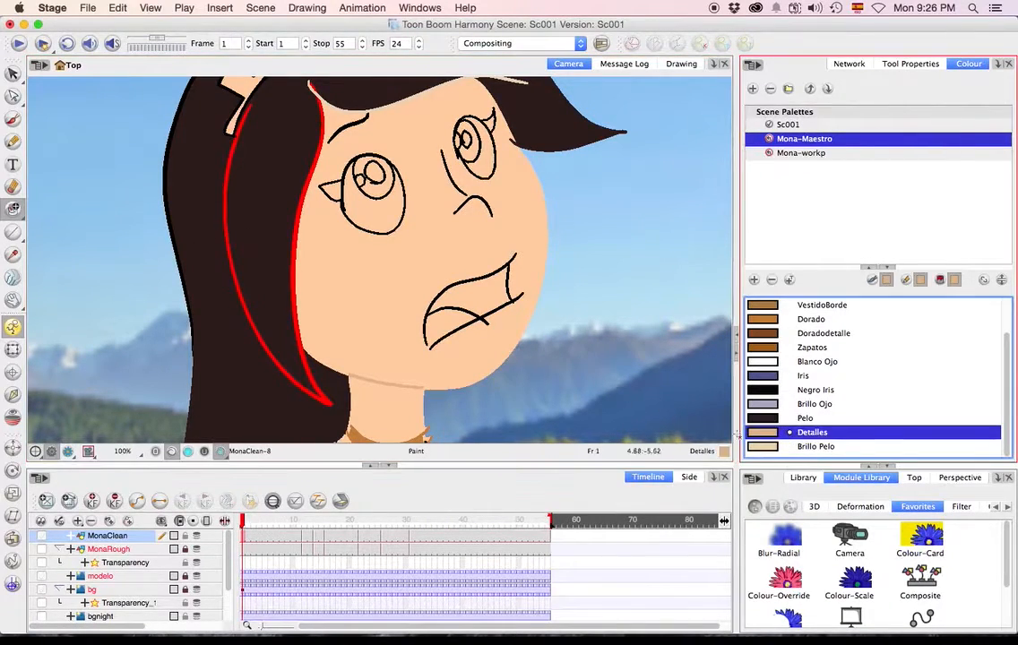
{"action": "left_click", "coordinate": [788, 446]}
{"action": "left_click", "coordinate": [227, 253]}
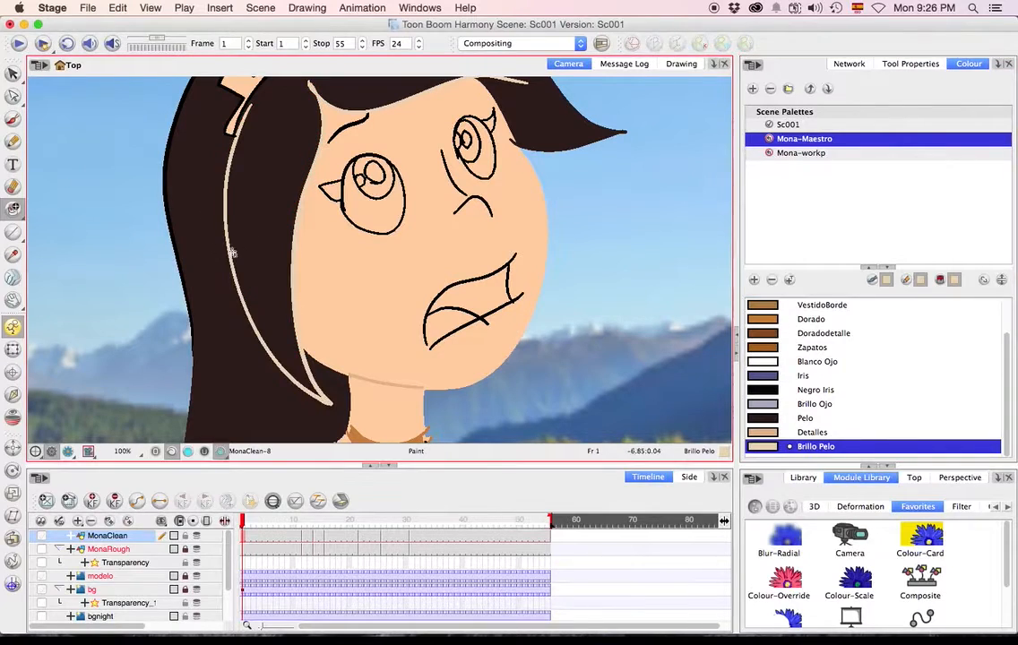
Save the scene and render a preview of the animation with the whole drawing in view.
{"action": "key", "text": "1"}
{"action": "key", "text": "1"}
{"action": "key", "text": "super+s"}
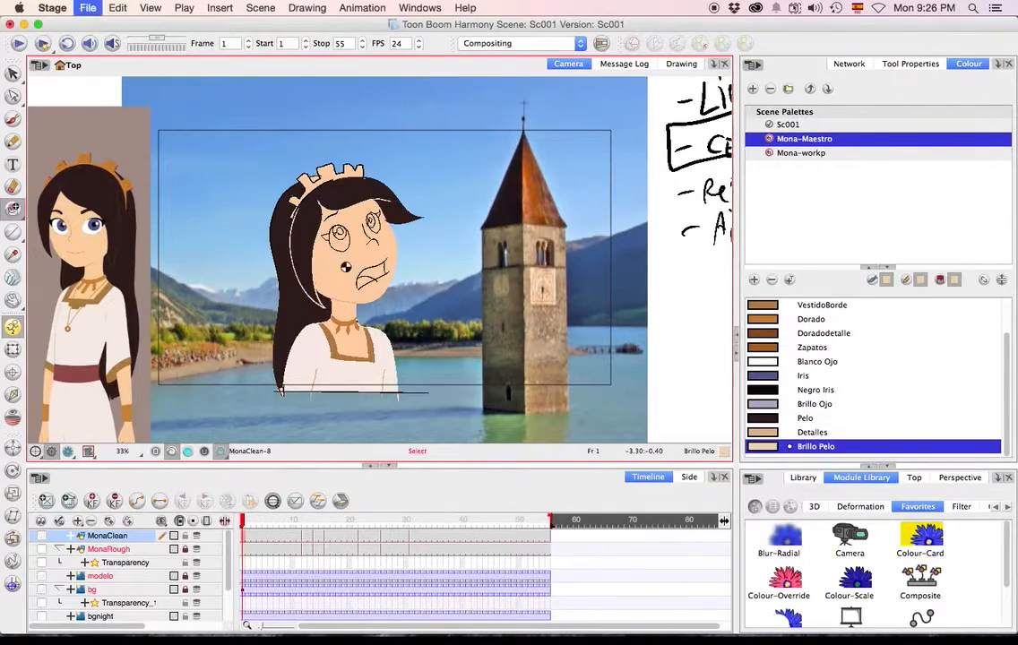
{"action": "left_click", "coordinate": [40, 43]}
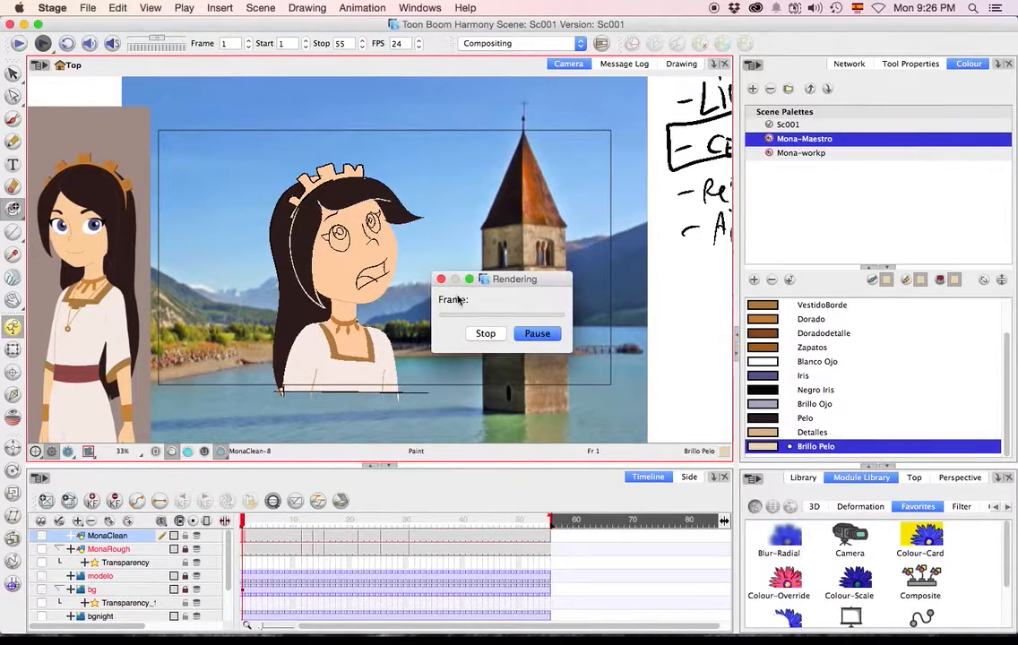
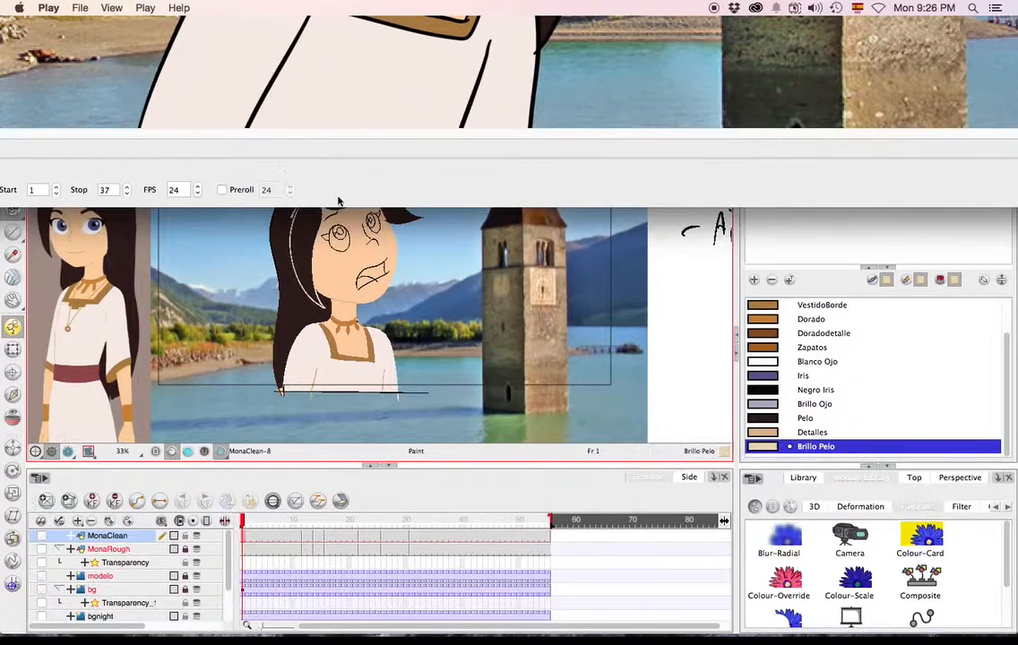
Reposition the rendered preview's player window so that its playback controls are on screen.
{"action": "left_click", "coordinate": [376, 276]}
{"action": "left_click_drag", "start_coordinate": [63, 24], "coordinate": [113, 205]}
{"action": "left_click", "coordinate": [151, 72]}
{"action": "left_click_drag", "start_coordinate": [116, 31], "coordinate": [292, 74]}
{"action": "left_click_drag", "start_coordinate": [103, 62], "coordinate": [540, 236]}
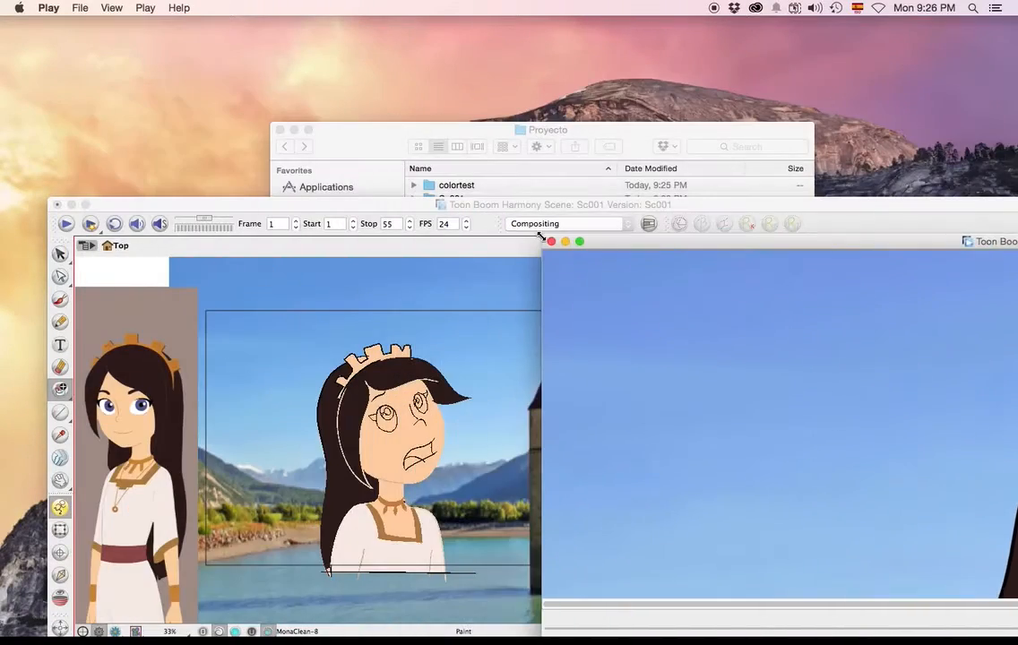
{"action": "double_click", "coordinate": [687, 247]}
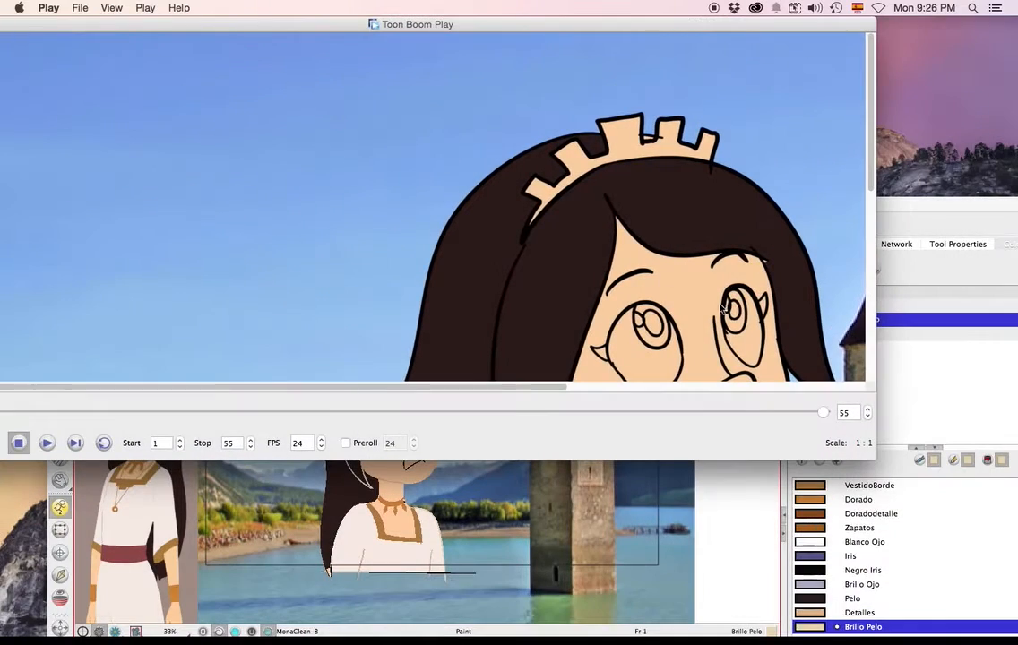
Step the rendered preview to frame 48, enlarge the player and examine Mona's face, hair and neckline.
{"action": "left_click", "coordinate": [867, 418]}
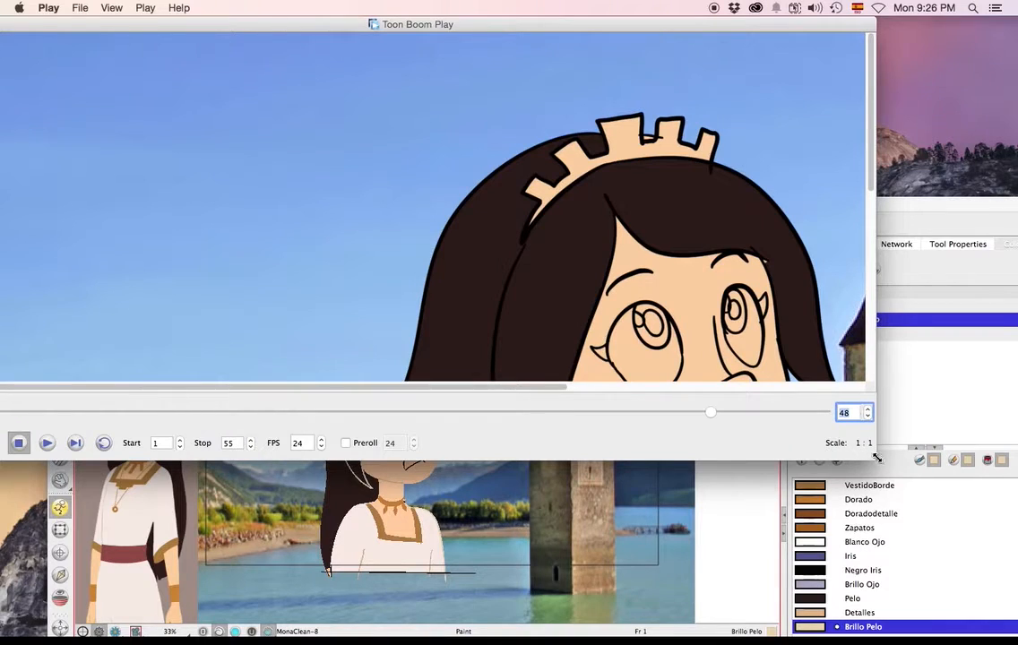
{"action": "left_click_drag", "start_coordinate": [877, 458], "coordinate": [1003, 594]}
{"action": "scroll", "coordinate": [515, 354], "scroll_direction": "down", "scroll_amount": 5}
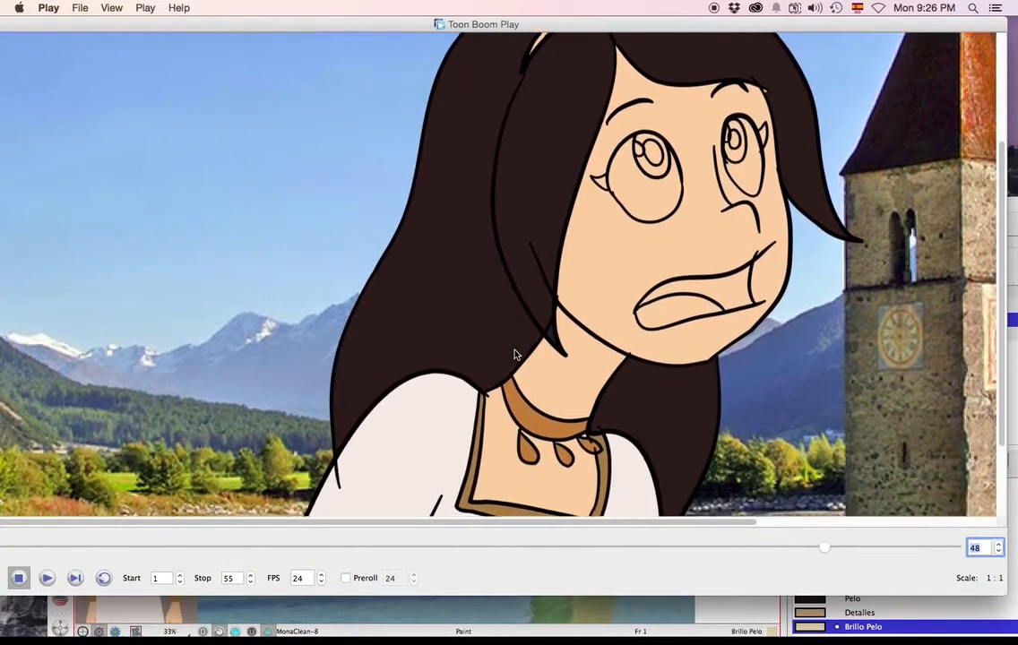
{"action": "scroll", "coordinate": [515, 355], "scroll_direction": "down", "scroll_amount": 2}
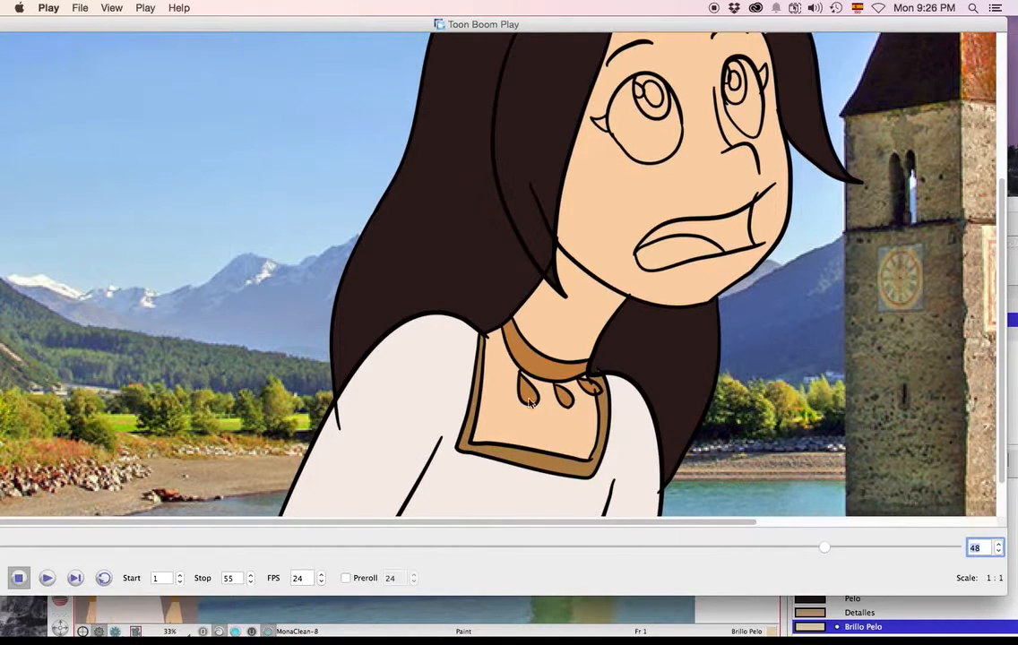
Close the preview player and maximise the Sc001 scene window.
{"action": "left_click_drag", "start_coordinate": [28, 23], "coordinate": [452, 129]}
{"action": "left_click", "coordinate": [381, 130]}
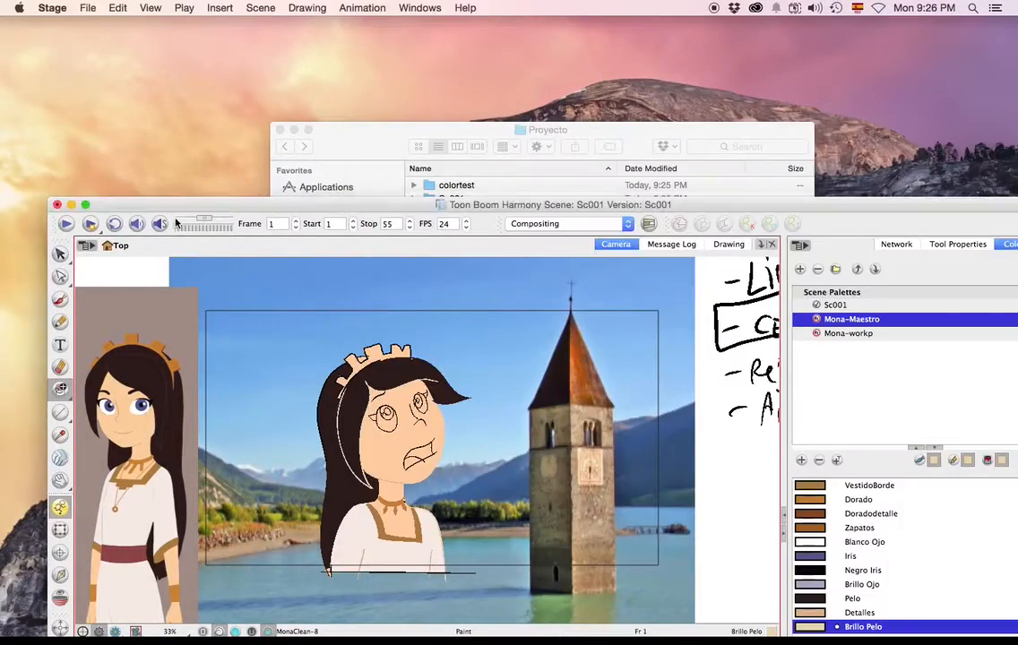
{"action": "left_click", "coordinate": [85, 205]}
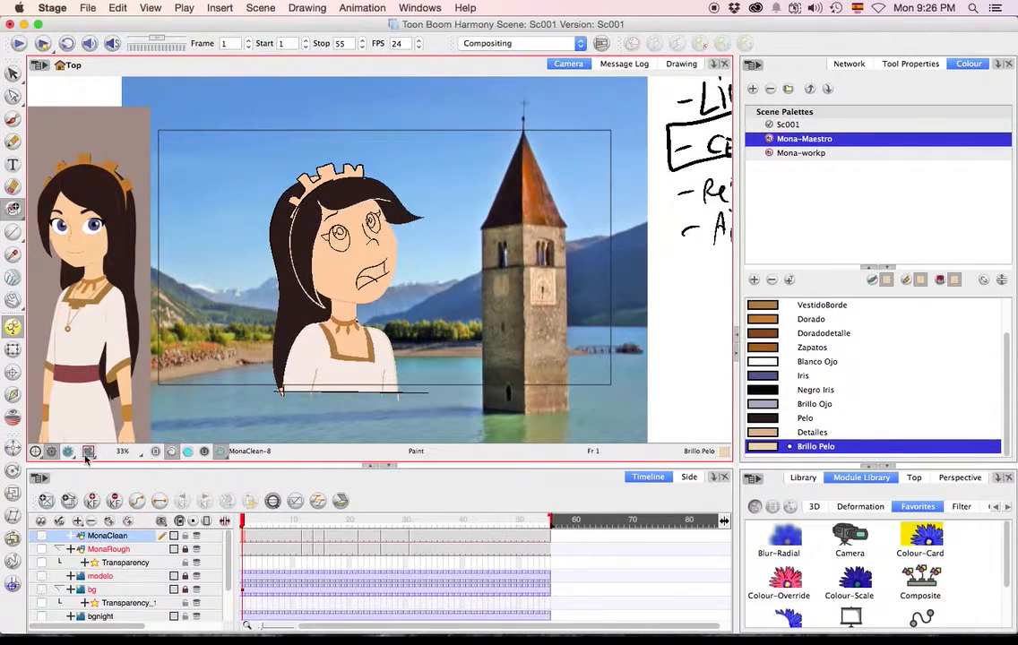
Inspect frame 1 in the camera's render view and return to the OpenGL view.
{"action": "left_click", "coordinate": [67, 452]}
{"action": "scroll", "coordinate": [375, 325], "scroll_direction": "up", "scroll_amount": 3}
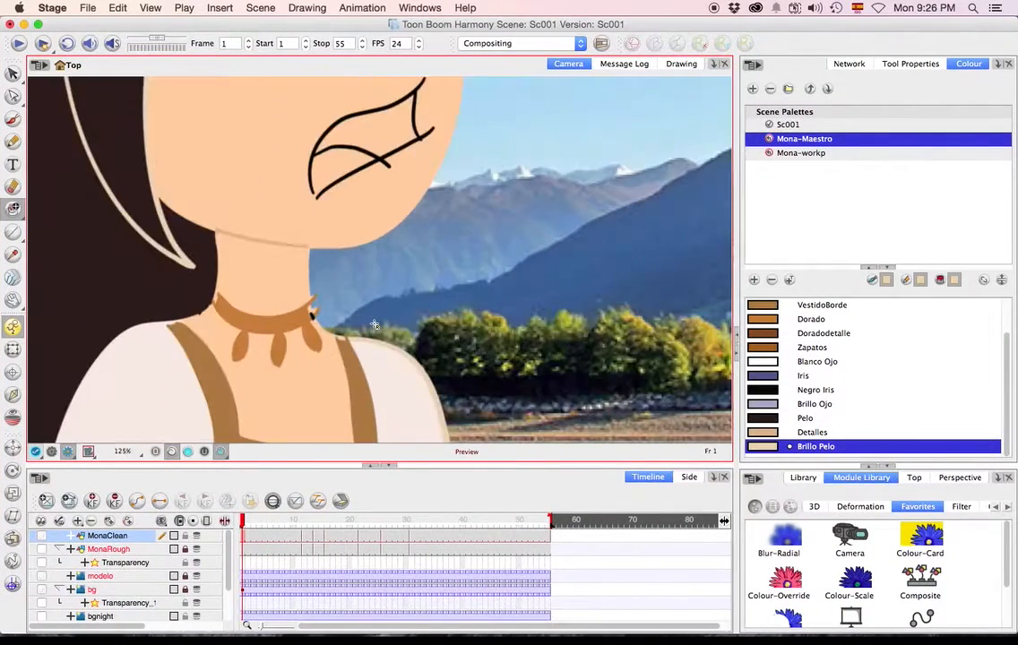
{"action": "scroll", "coordinate": [229, 421], "scroll_direction": "down", "scroll_amount": 1}
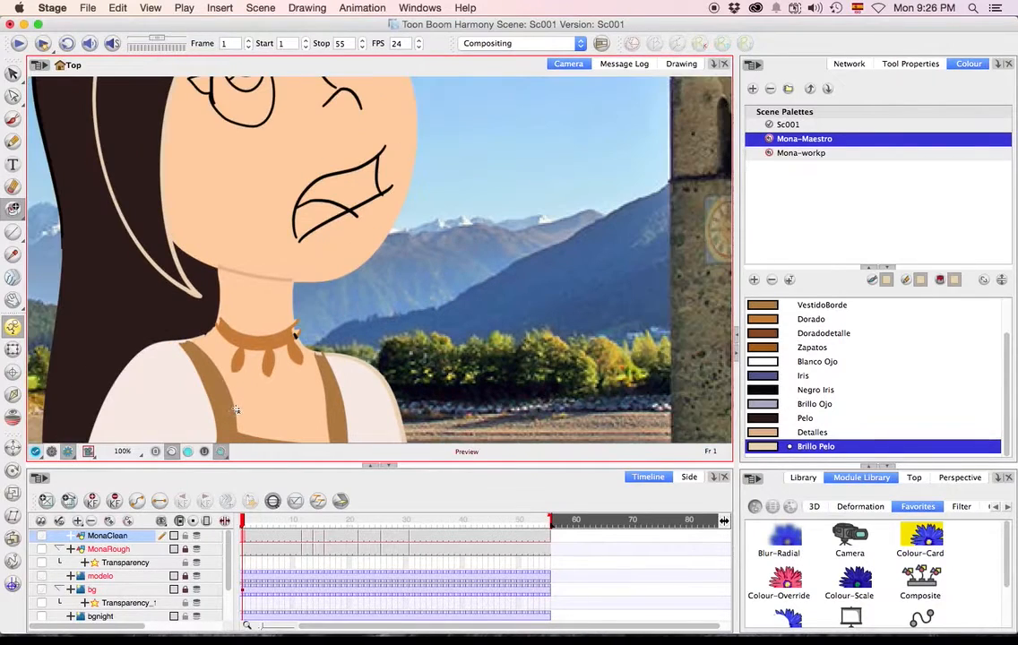
{"action": "scroll", "coordinate": [234, 410], "scroll_direction": "down", "scroll_amount": 1}
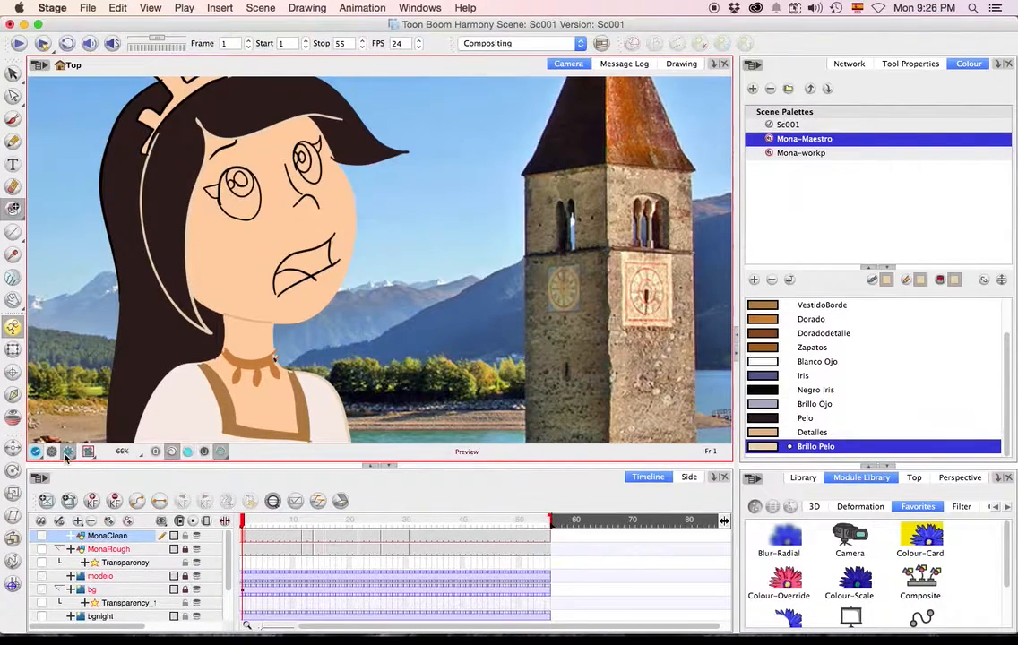
{"action": "left_click_drag", "start_coordinate": [289, 524], "coordinate": [238, 522]}
{"action": "left_click", "coordinate": [88, 451]}
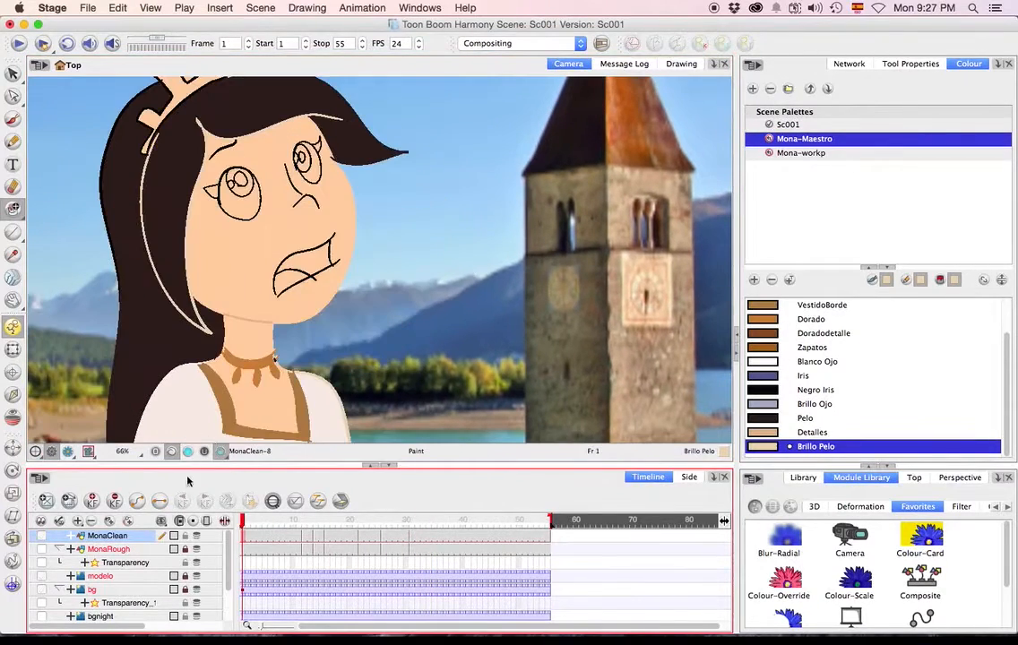
Mask everything outside the camera frame and fit the masked picture comfortably in the view.
{"action": "left_click", "coordinate": [91, 454]}
{"action": "left_click", "coordinate": [141, 308]}
{"action": "scroll", "coordinate": [307, 330], "scroll_direction": "down", "scroll_amount": 3}
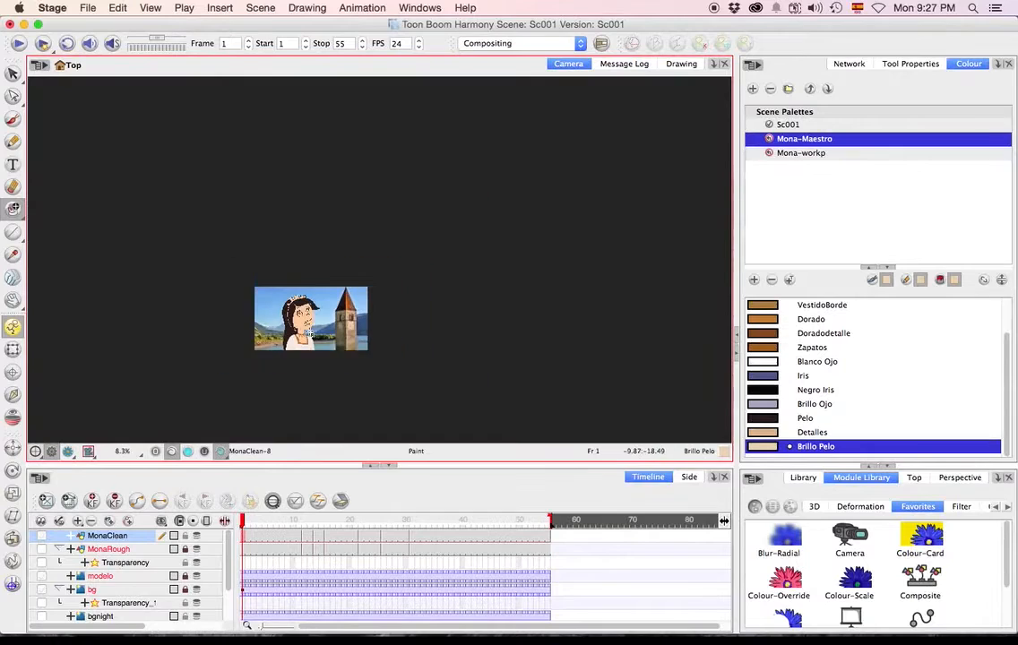
{"action": "scroll", "coordinate": [308, 329], "scroll_direction": "up", "scroll_amount": 2}
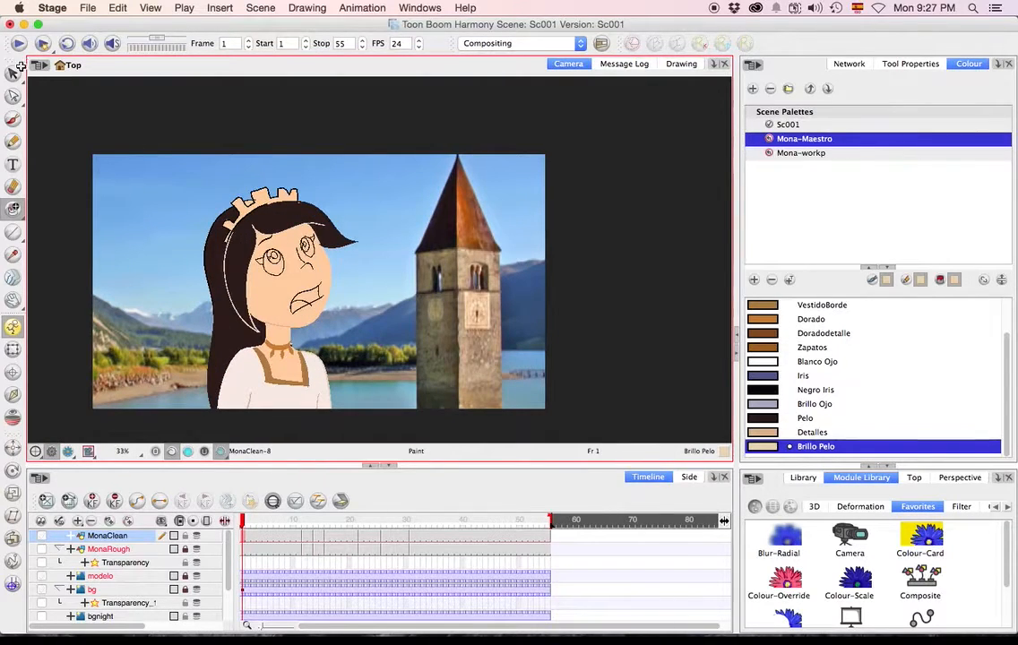
Play the masked animation twice and return to frame 1.
{"action": "left_click", "coordinate": [18, 44]}
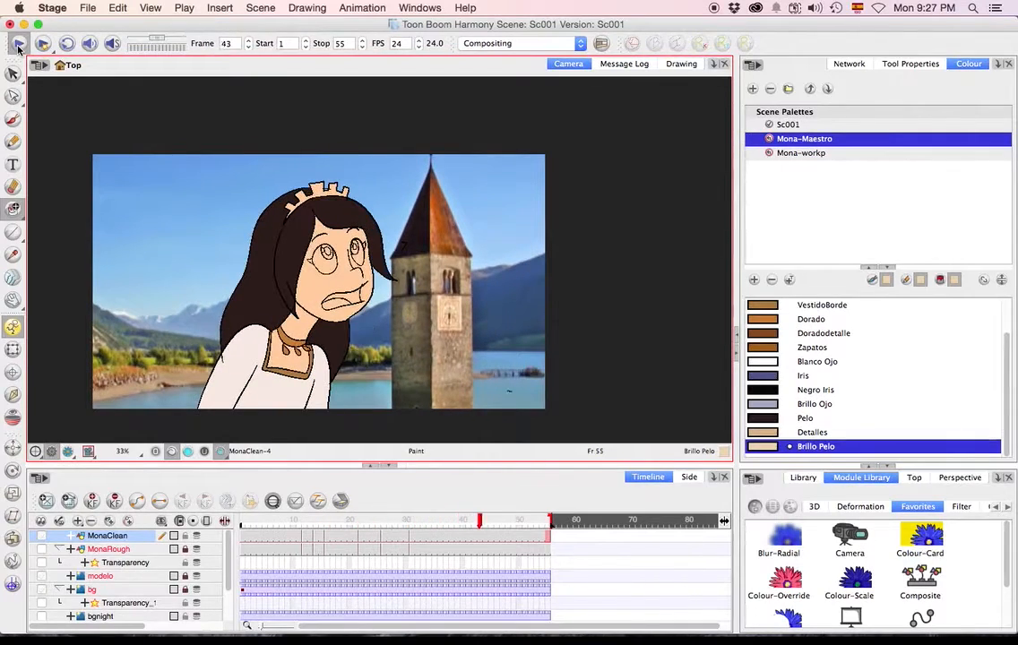
{"action": "left_click", "coordinate": [234, 520]}
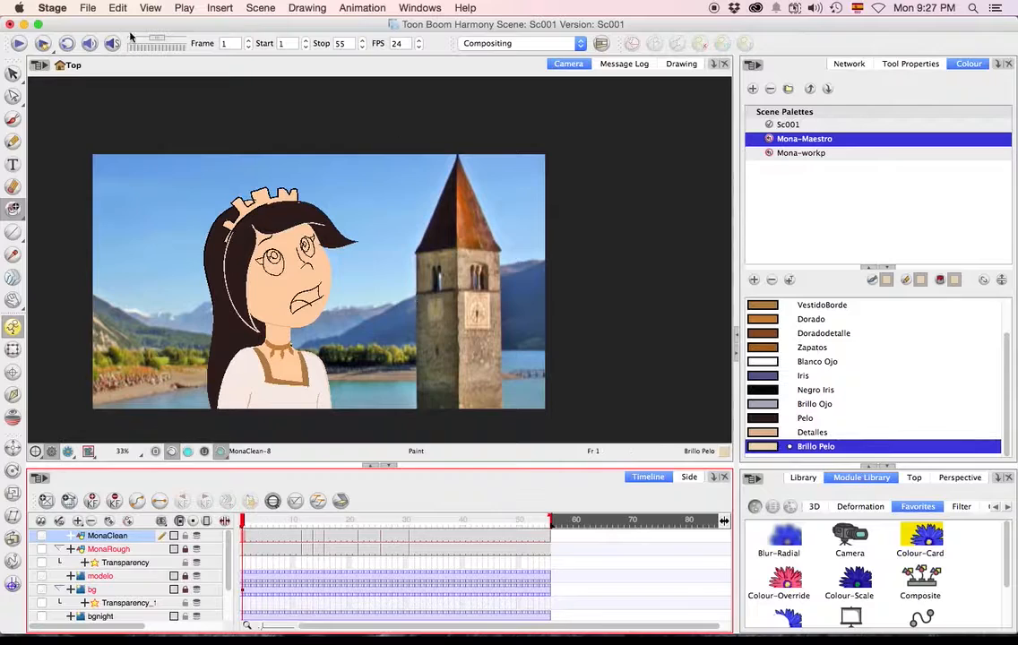
{"action": "left_click", "coordinate": [16, 46]}
{"action": "left_click_drag", "start_coordinate": [292, 520], "coordinate": [235, 520]}
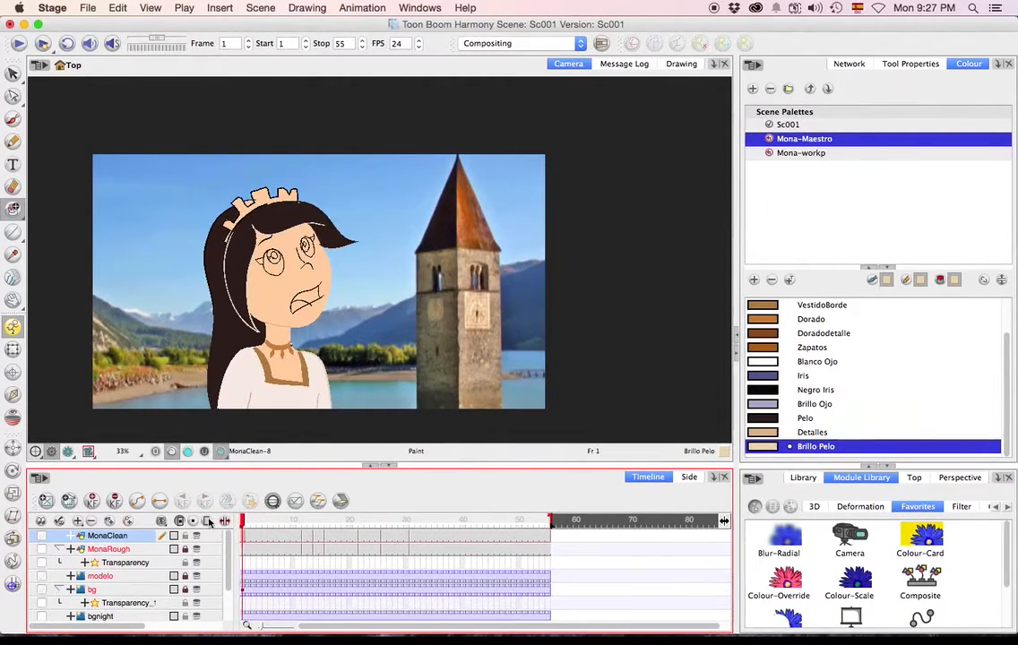
Move the MonaClean node clear of the others in the network and enlarge the Module Library.
{"action": "left_click", "coordinate": [849, 65]}
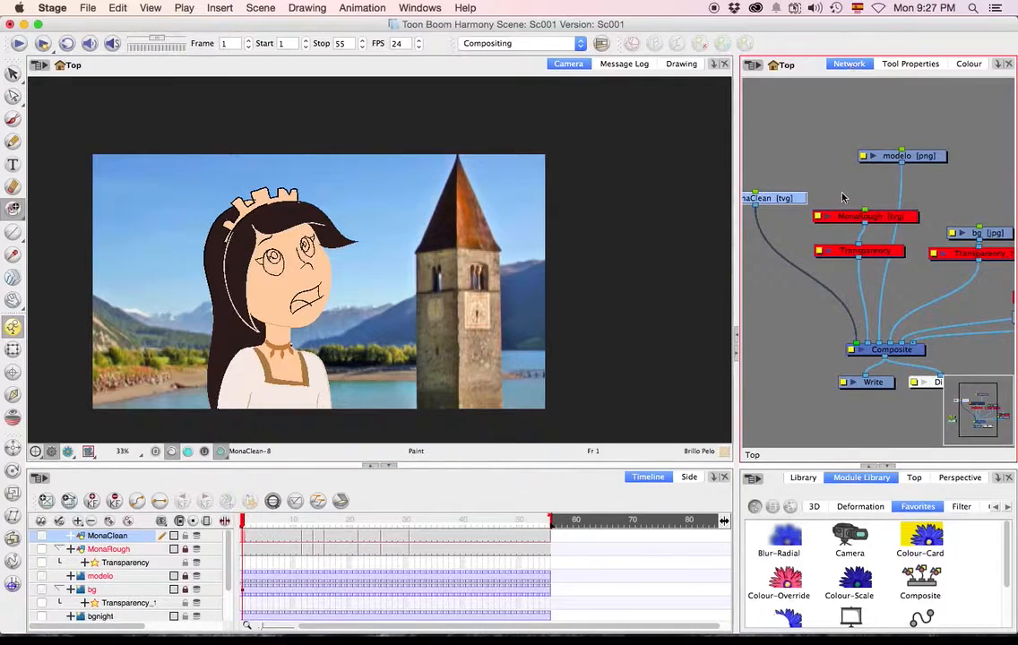
{"action": "scroll", "coordinate": [842, 198], "scroll_direction": "down", "scroll_amount": 2}
{"action": "left_click_drag", "start_coordinate": [807, 197], "coordinate": [950, 217]}
{"action": "left_click_drag", "start_coordinate": [936, 169], "coordinate": [900, 172]}
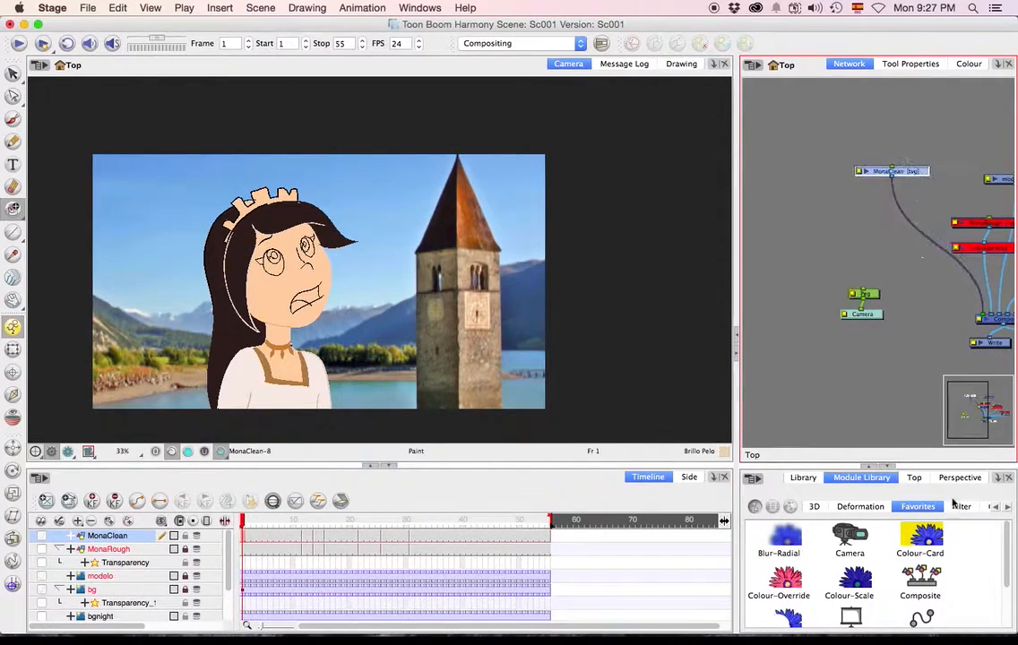
{"action": "left_click_drag", "start_coordinate": [899, 409], "coordinate": [896, 391]}
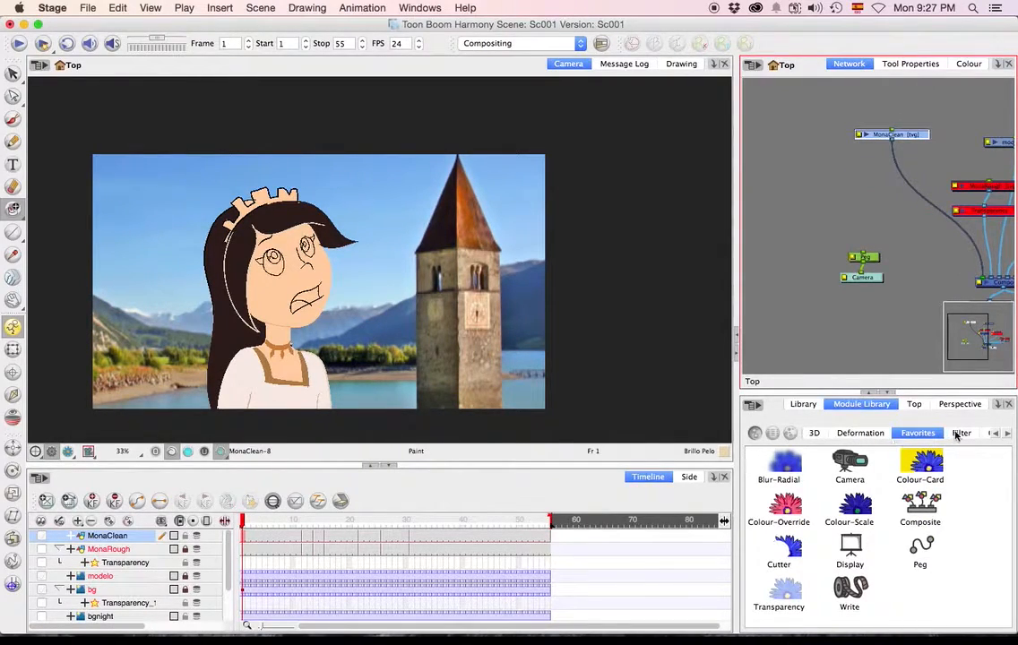
Insert a Tone filter on the connection between MonaClean and the Composite.
{"action": "left_click", "coordinate": [952, 434]}
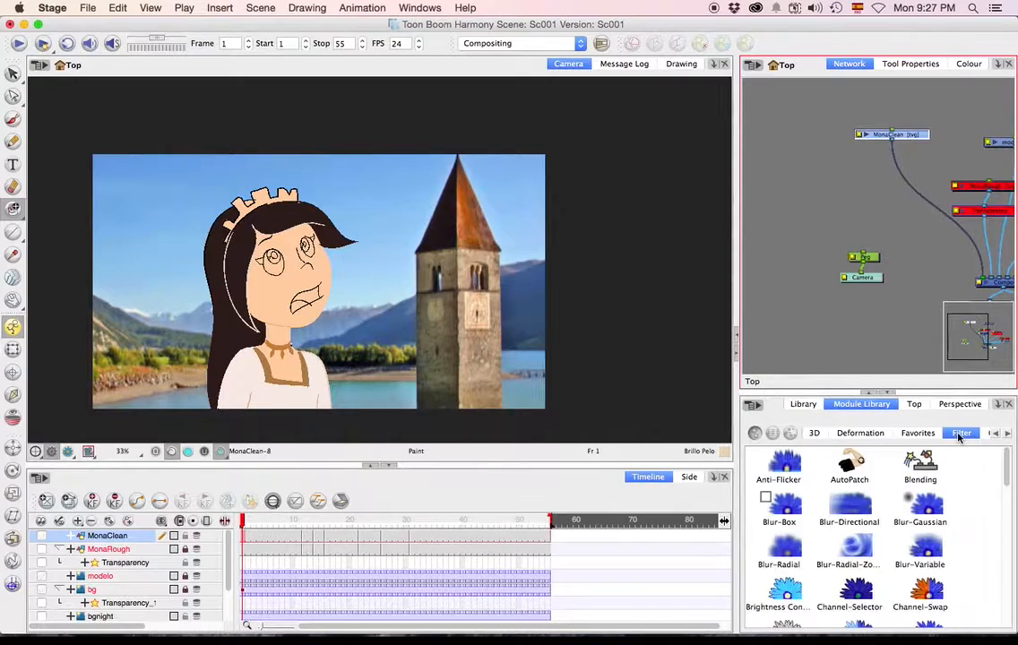
{"action": "scroll", "coordinate": [923, 526], "scroll_direction": "down", "scroll_amount": 3}
{"action": "scroll", "coordinate": [924, 525], "scroll_direction": "down", "scroll_amount": 1}
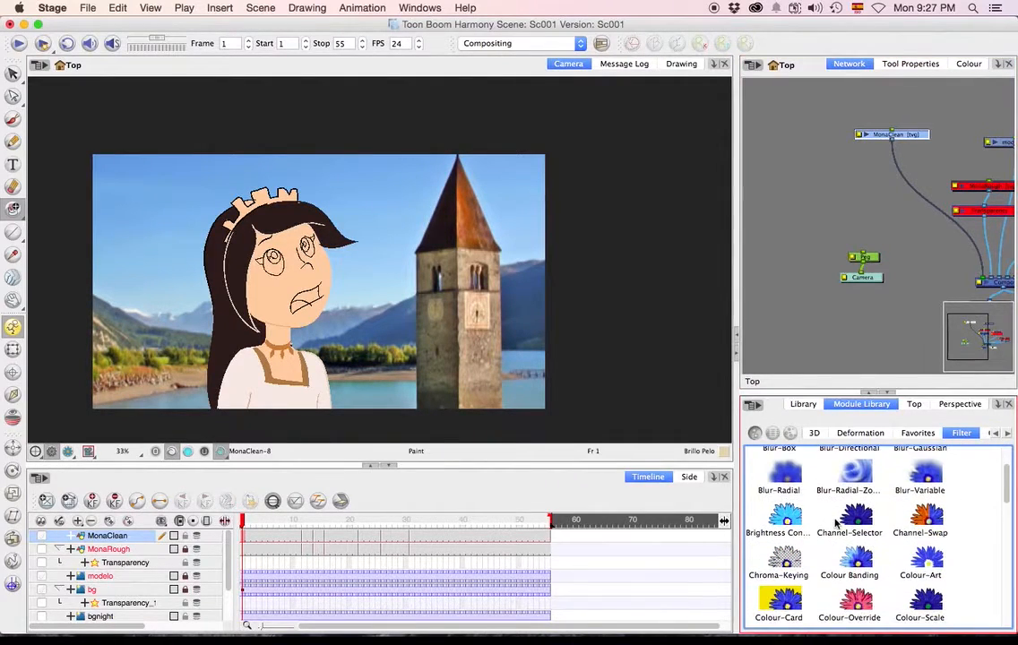
{"action": "scroll", "coordinate": [849, 519], "scroll_direction": "down", "scroll_amount": 6}
{"action": "left_click_drag", "start_coordinate": [920, 609], "coordinate": [900, 179]}
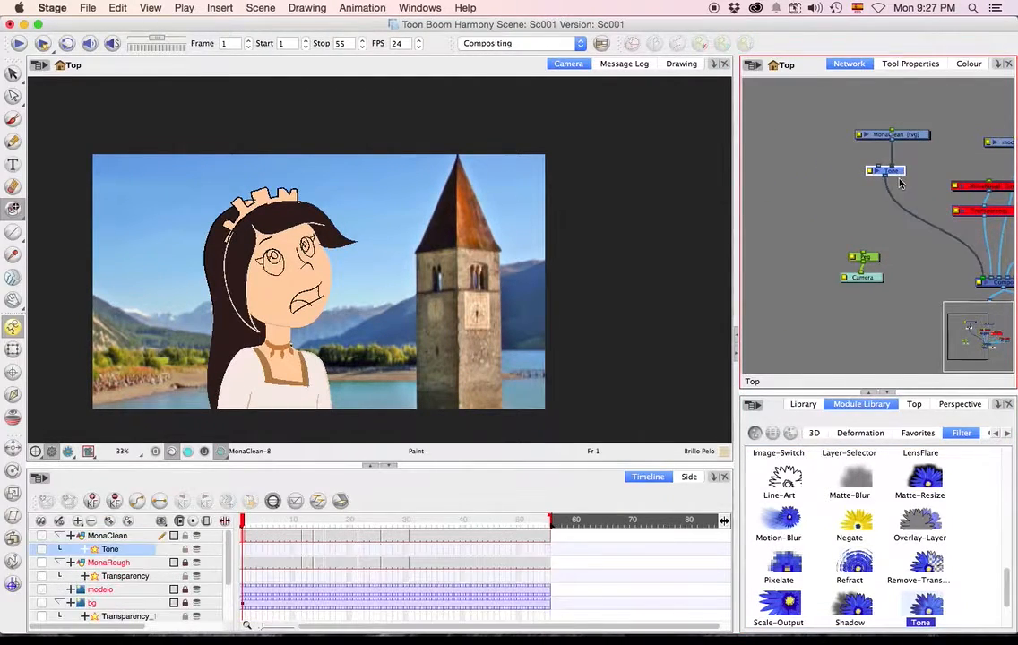
Space the MonaClean and Tone nodes apart, leaving room around Tone's inputs.
{"action": "scroll", "coordinate": [899, 179], "scroll_direction": "up", "scroll_amount": 3}
{"action": "scroll", "coordinate": [900, 179], "scroll_direction": "up", "scroll_amount": 2}
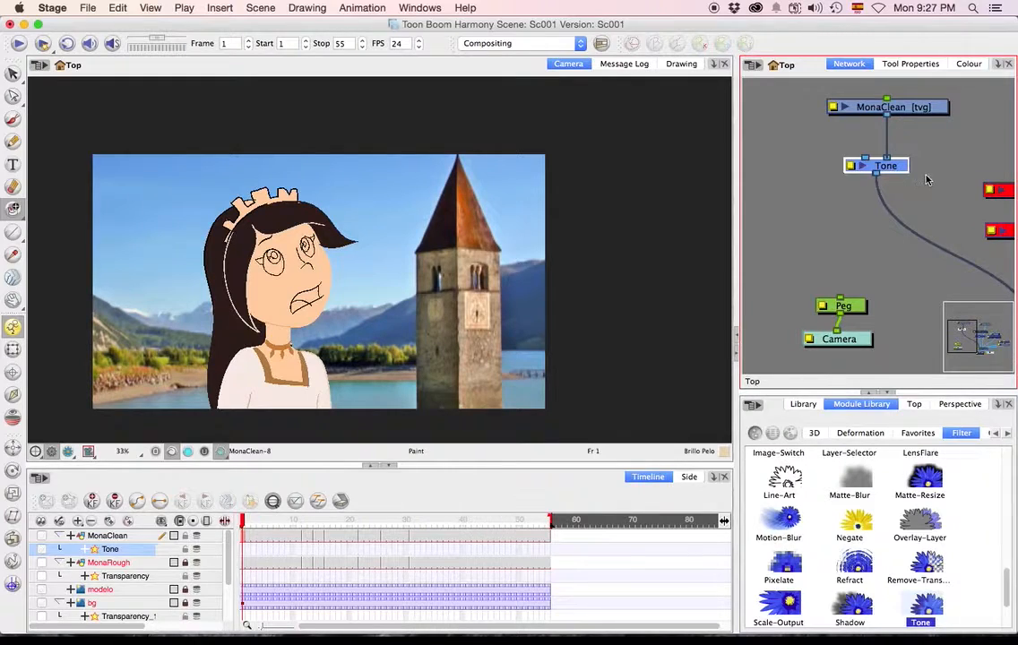
{"action": "scroll", "coordinate": [918, 183], "scroll_direction": "down", "scroll_amount": 2}
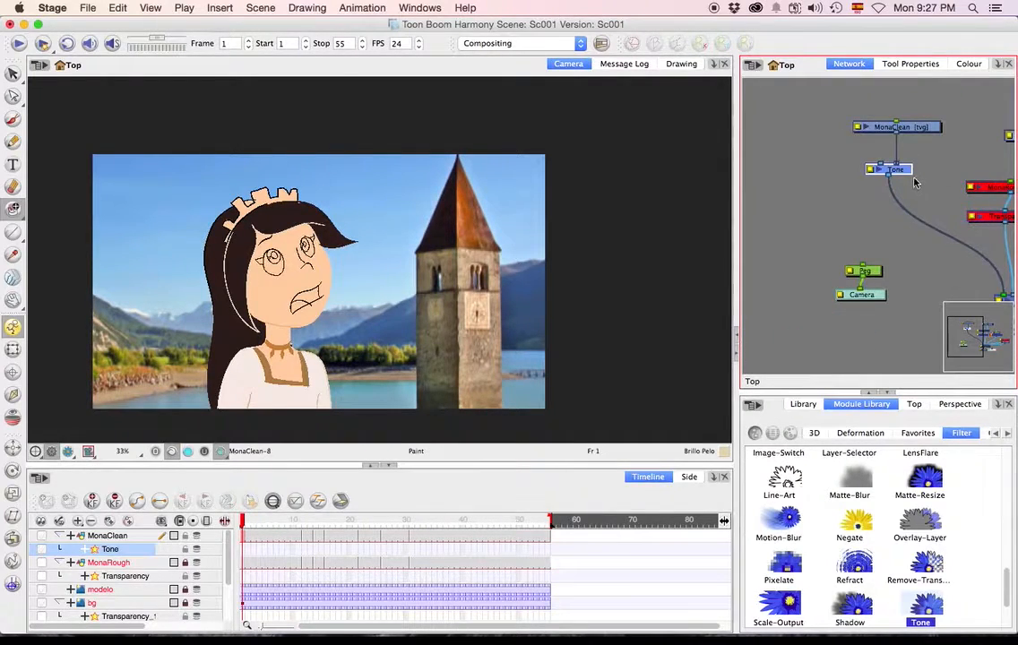
{"action": "scroll", "coordinate": [915, 184], "scroll_direction": "up", "scroll_amount": 1}
{"action": "left_click_drag", "start_coordinate": [922, 121], "coordinate": [937, 125]}
{"action": "left_click_drag", "start_coordinate": [906, 173], "coordinate": [896, 215]}
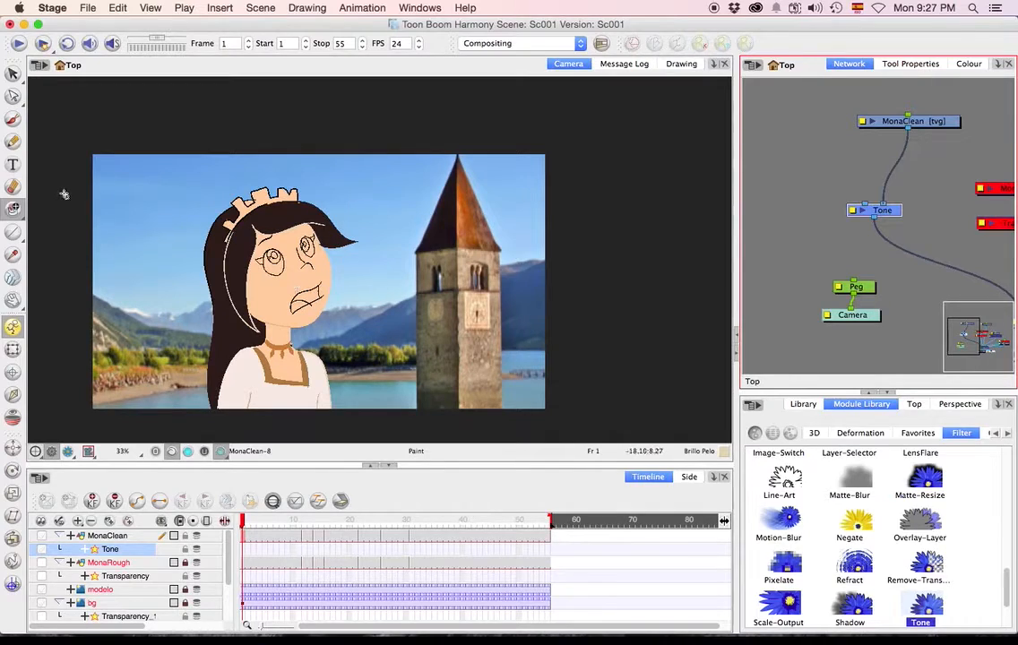
Add a new drawing layer and reroute its output from the Composite to Tone's free left input.
{"action": "left_click", "coordinate": [108, 523]}
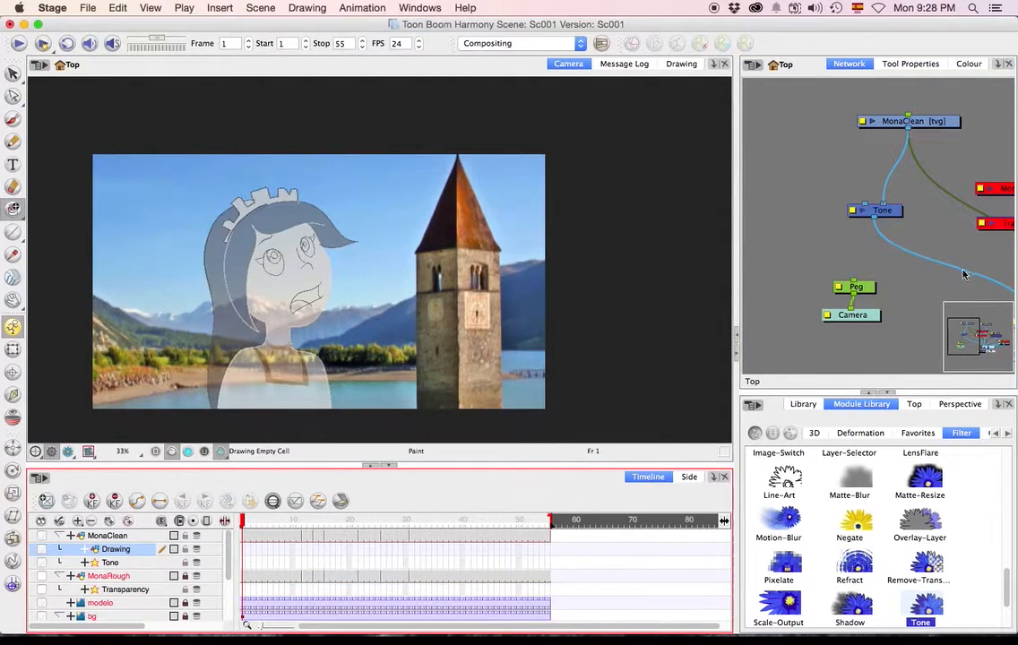
{"action": "scroll", "coordinate": [916, 270], "scroll_direction": "down", "scroll_amount": 2}
{"action": "left_click_drag", "start_coordinate": [887, 241], "coordinate": [762, 204]}
{"action": "mouse_move", "coordinate": [940, 274]}
{"action": "left_mouse_down"}
{"action": "mouse_move", "coordinate": [829, 184]}
{"action": "mouse_move", "coordinate": [809, 154]}
{"action": "left_mouse_up"}
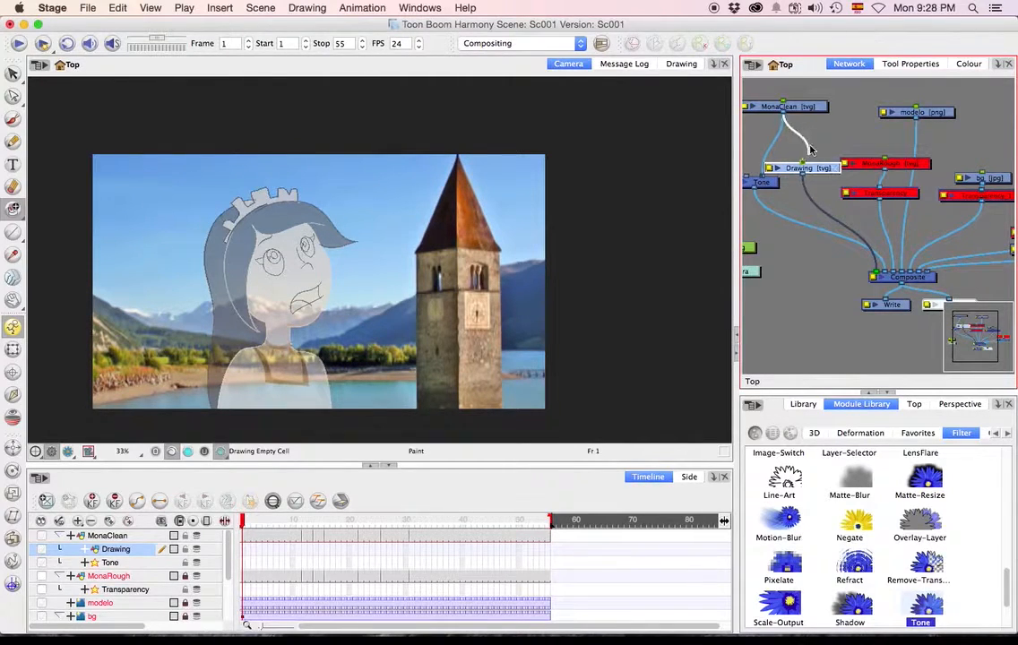
{"action": "double_click", "coordinate": [876, 277]}
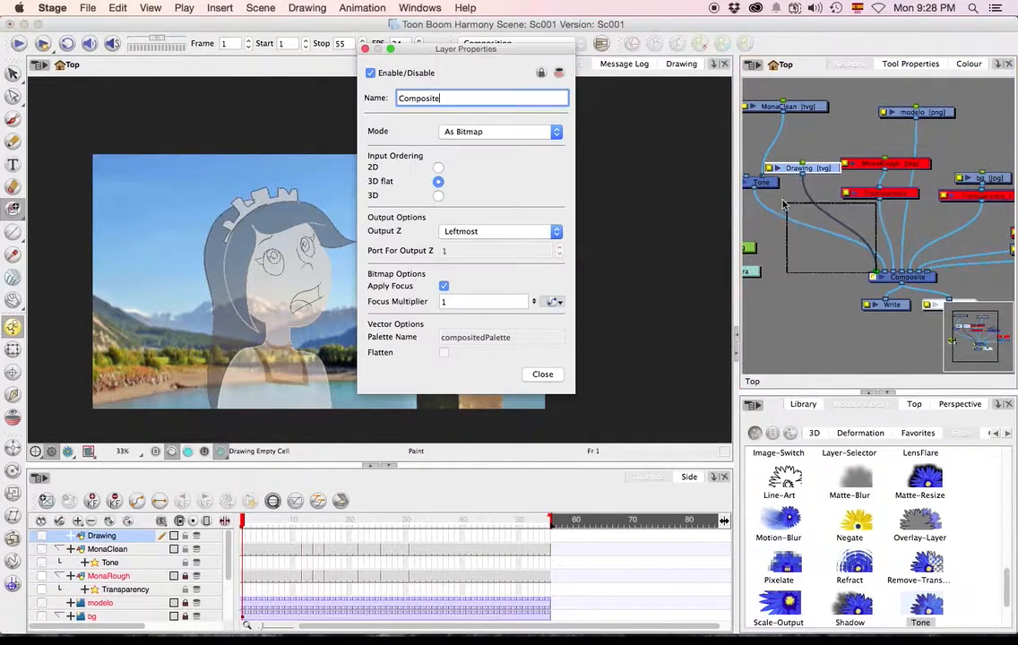
{"action": "left_click_drag", "start_coordinate": [875, 273], "coordinate": [747, 176]}
{"action": "left_click_drag", "start_coordinate": [811, 282], "coordinate": [896, 363]}
{"action": "left_click_drag", "start_coordinate": [928, 268], "coordinate": [825, 251]}
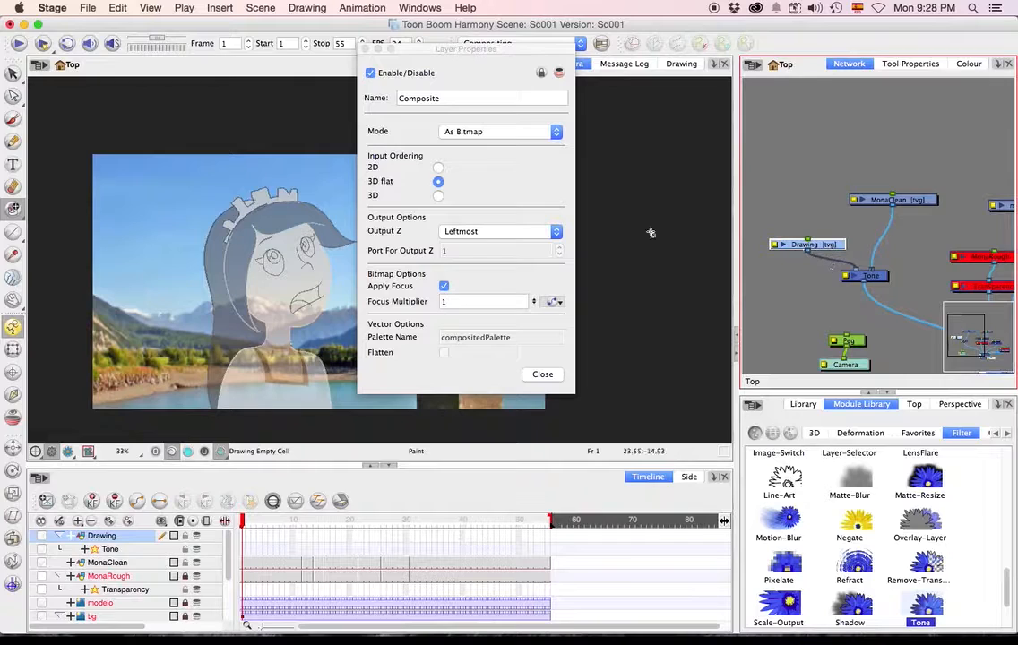
{"action": "left_click", "coordinate": [368, 48]}
Rename the new drawing layer as SombraMona in its layer properties.
{"action": "left_click", "coordinate": [775, 245]}
{"action": "double_click", "coordinate": [437, 101]}
{"action": "type", "text": "Masca"}
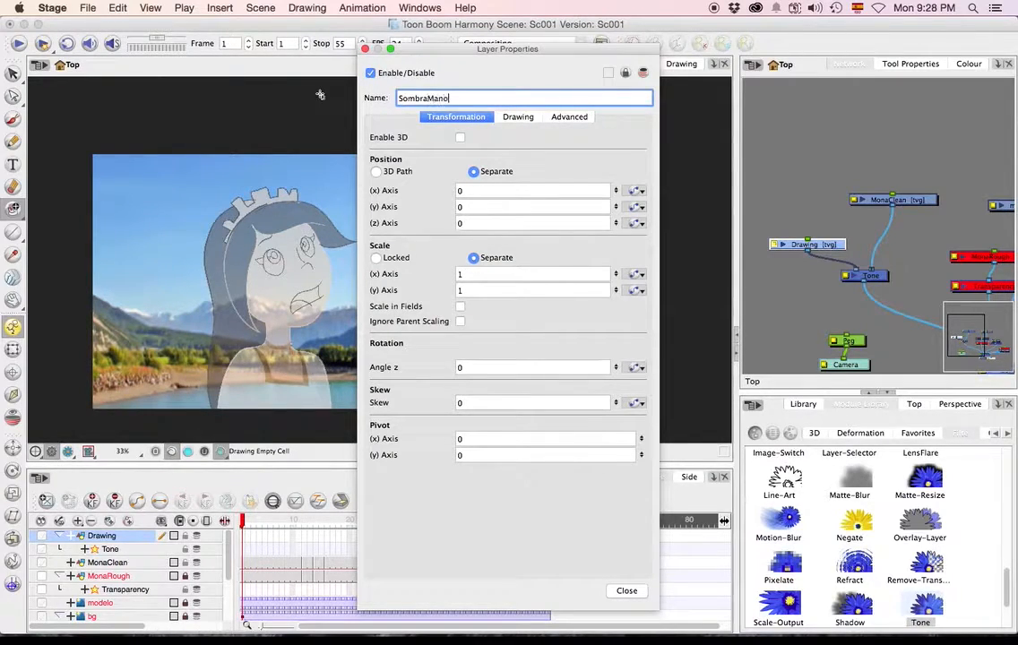
{"action": "key", "text": "Return"}
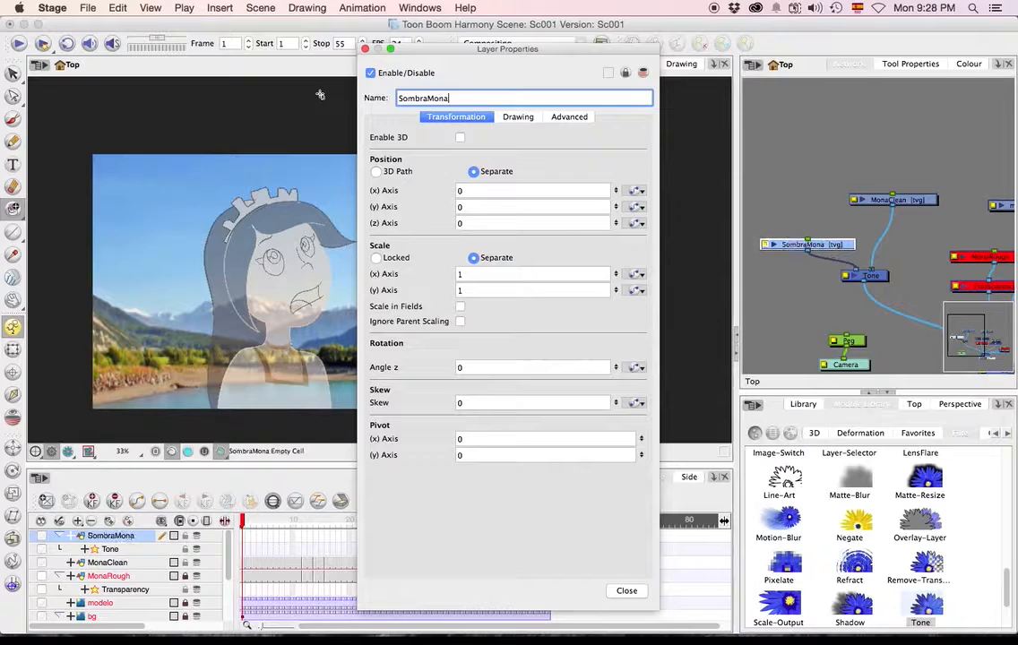
{"action": "left_click", "coordinate": [366, 49]}
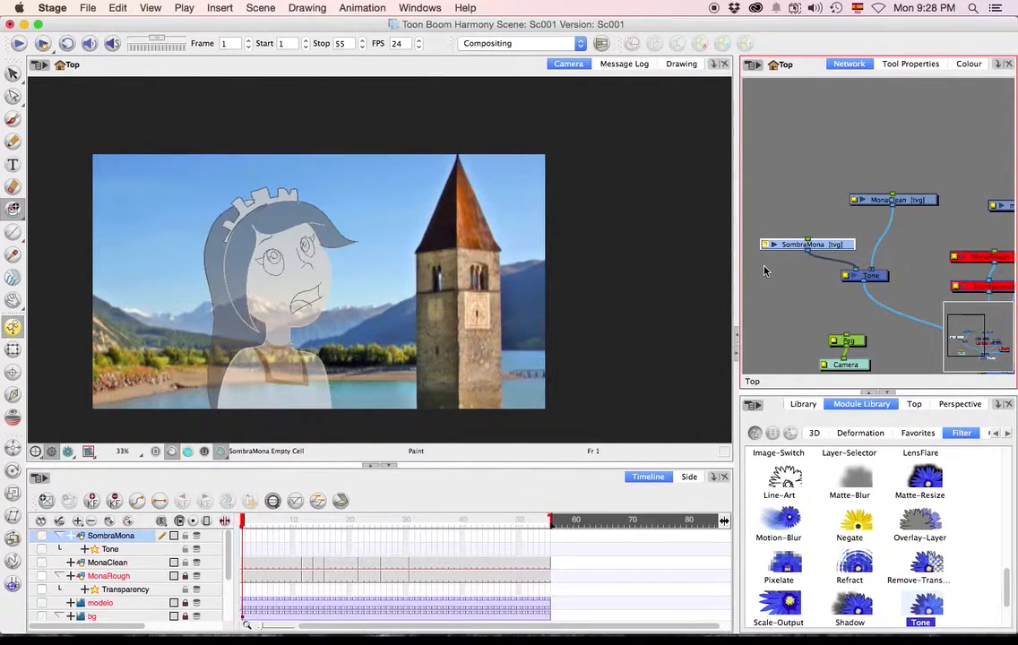
Try a short brush stroke on Mona's face in frame 1 of SombraMona and check the result in render view.
{"action": "left_click", "coordinate": [13, 117]}
{"action": "left_click_drag", "start_coordinate": [259, 242], "coordinate": [268, 238]}
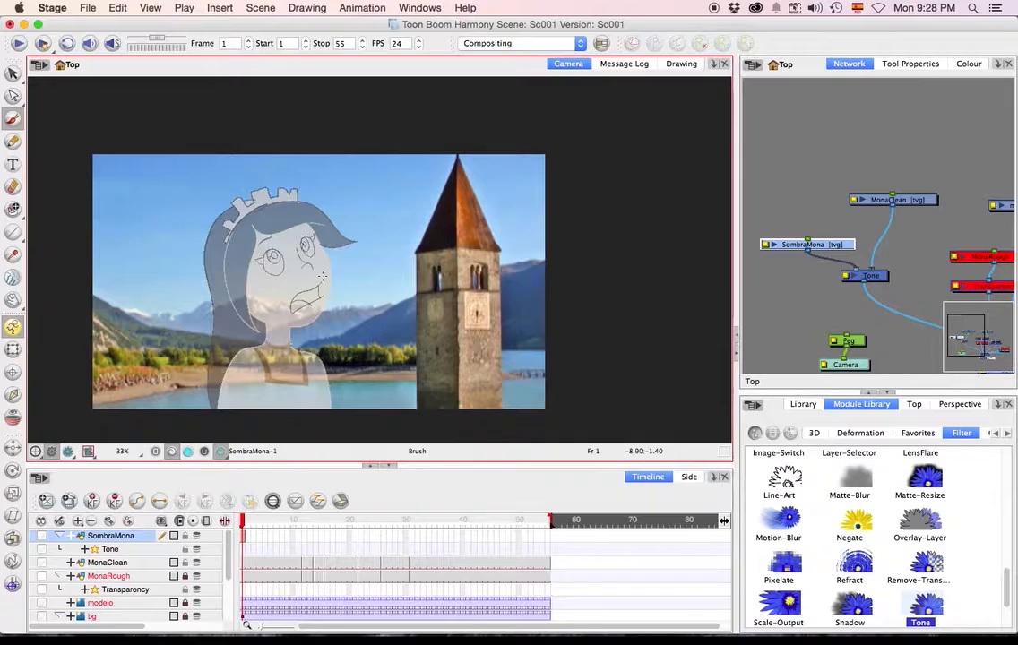
{"action": "left_click", "coordinate": [35, 451]}
{"action": "left_click", "coordinate": [231, 520]}
{"action": "left_click_drag", "start_coordinate": [822, 246], "coordinate": [822, 223]}
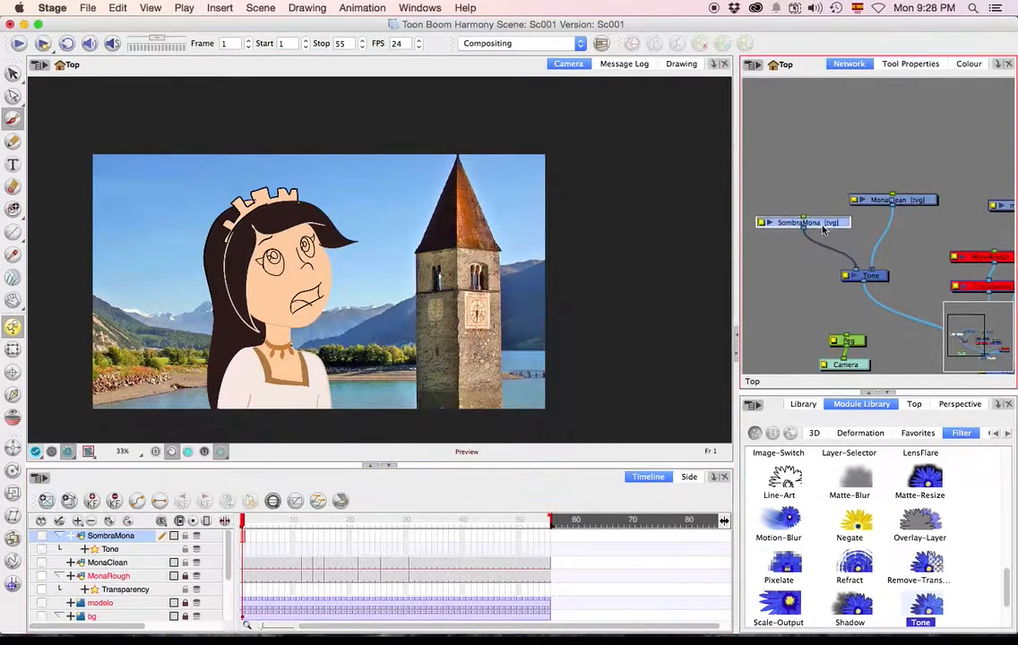
Choose the Sc001 palette and try a brush stroke in Black over Mona's face in frame 1 of SombraMona.
{"action": "left_click", "coordinate": [247, 540]}
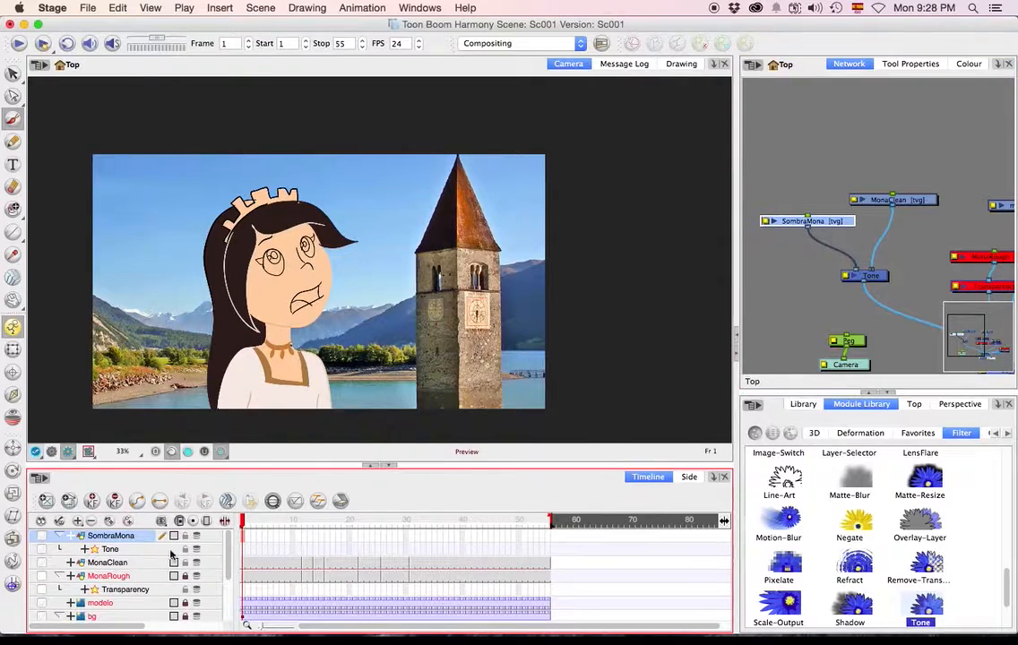
{"action": "left_click", "coordinate": [247, 269]}
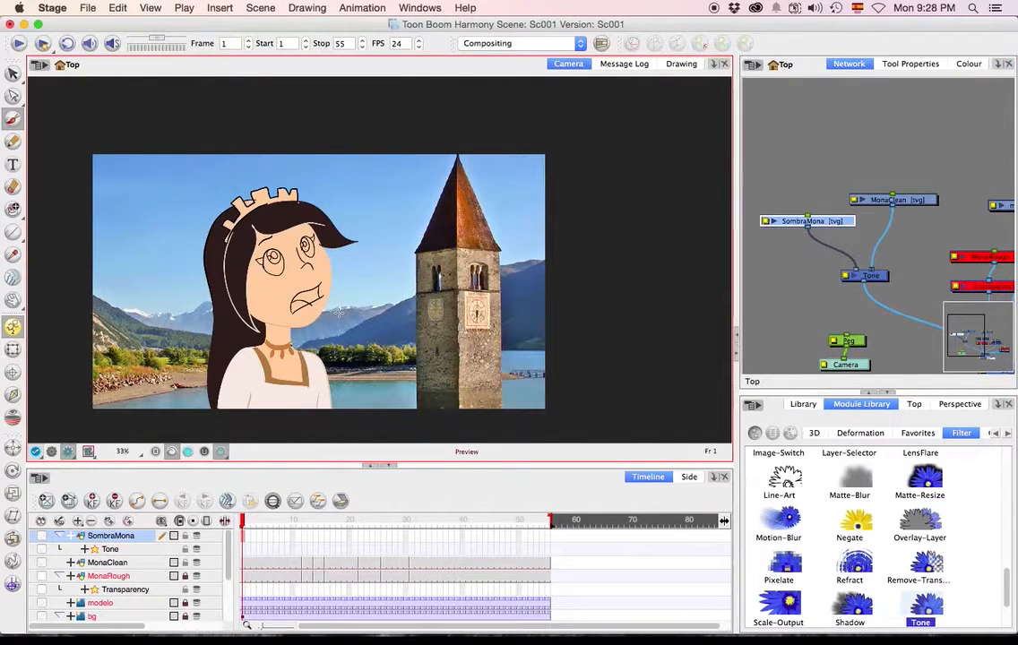
{"action": "left_click", "coordinate": [914, 65]}
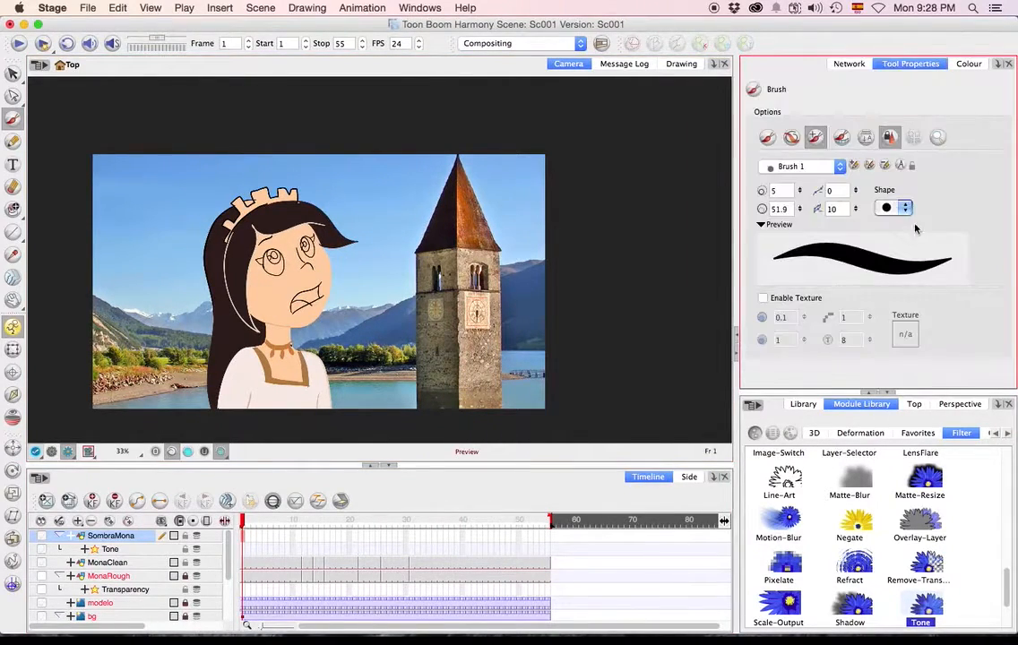
{"action": "left_click", "coordinate": [967, 63]}
{"action": "left_click", "coordinate": [788, 124]}
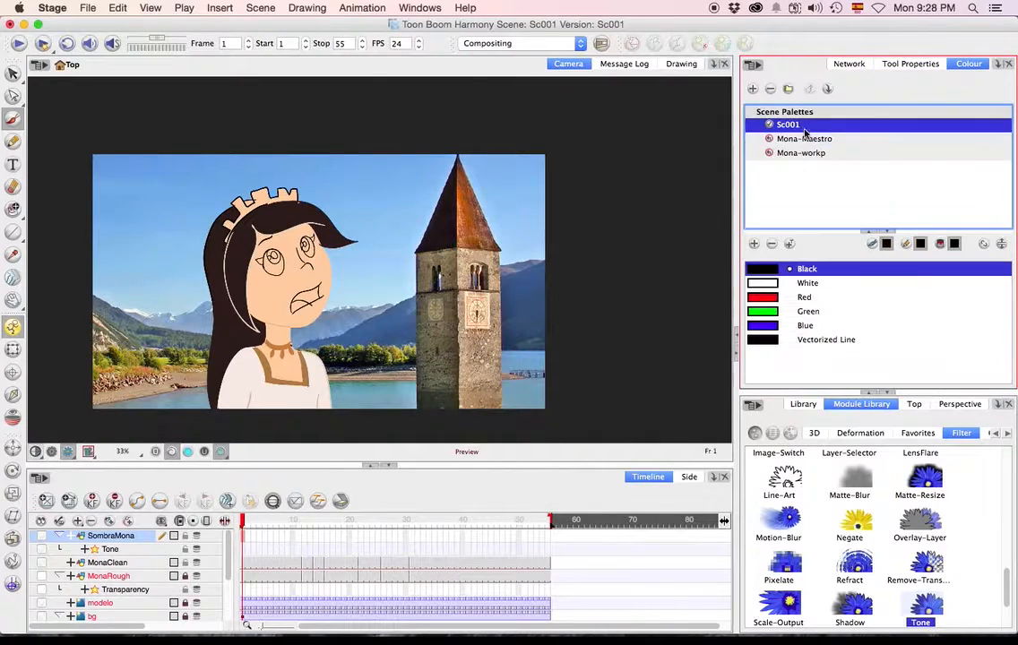
{"action": "left_click_drag", "start_coordinate": [244, 318], "coordinate": [285, 265]}
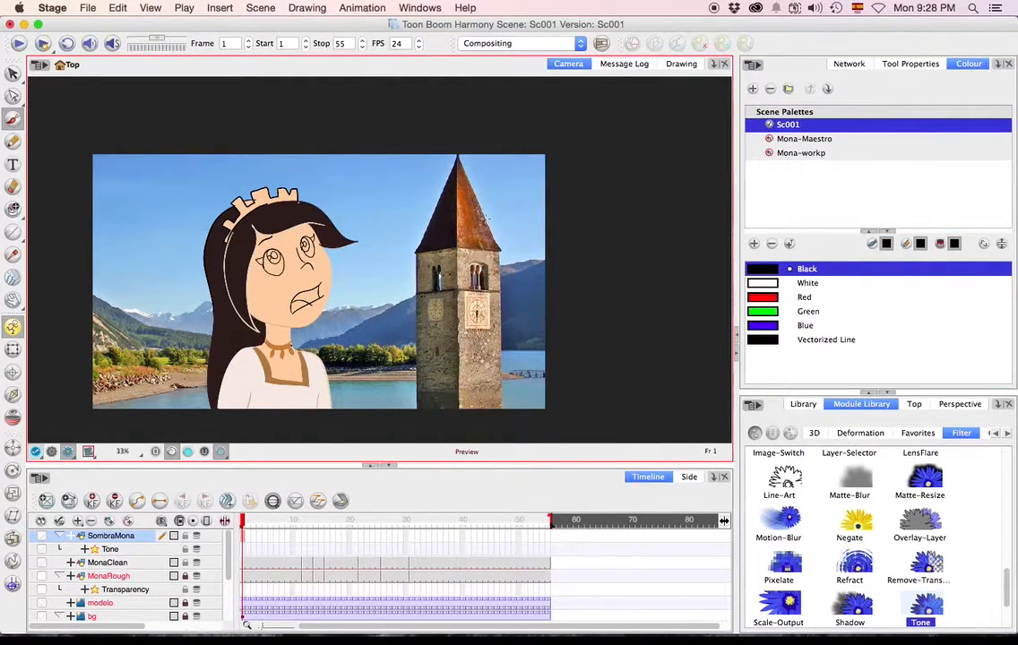
Move the Tone node up and directly beneath the MonaClean node in the network.
{"action": "left_click", "coordinate": [912, 63]}
{"action": "left_click", "coordinate": [851, 64]}
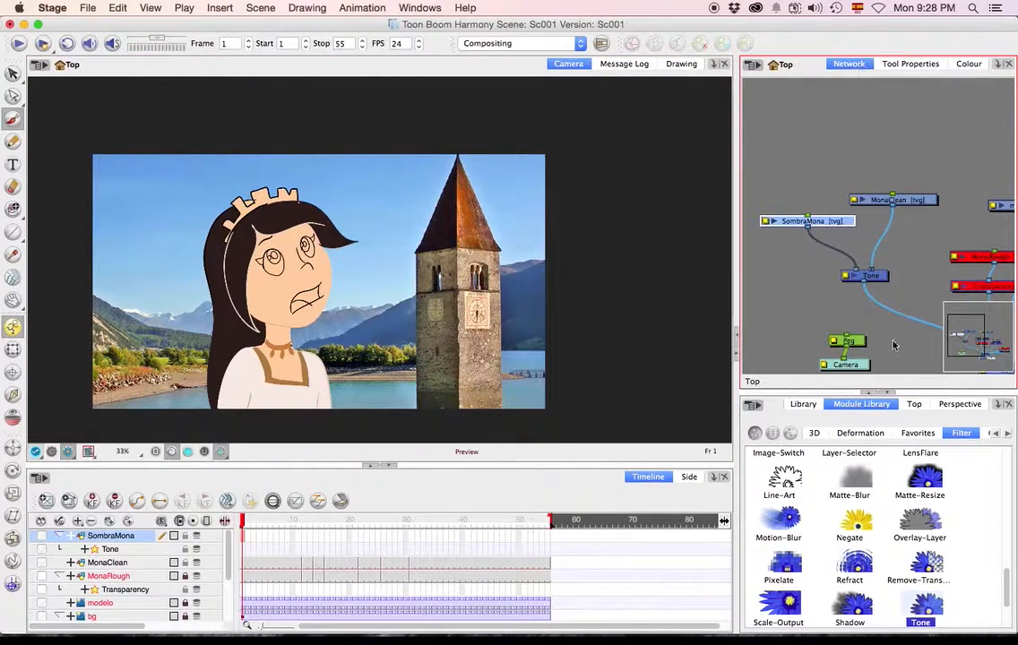
{"action": "left_click_drag", "start_coordinate": [891, 320], "coordinate": [879, 202]}
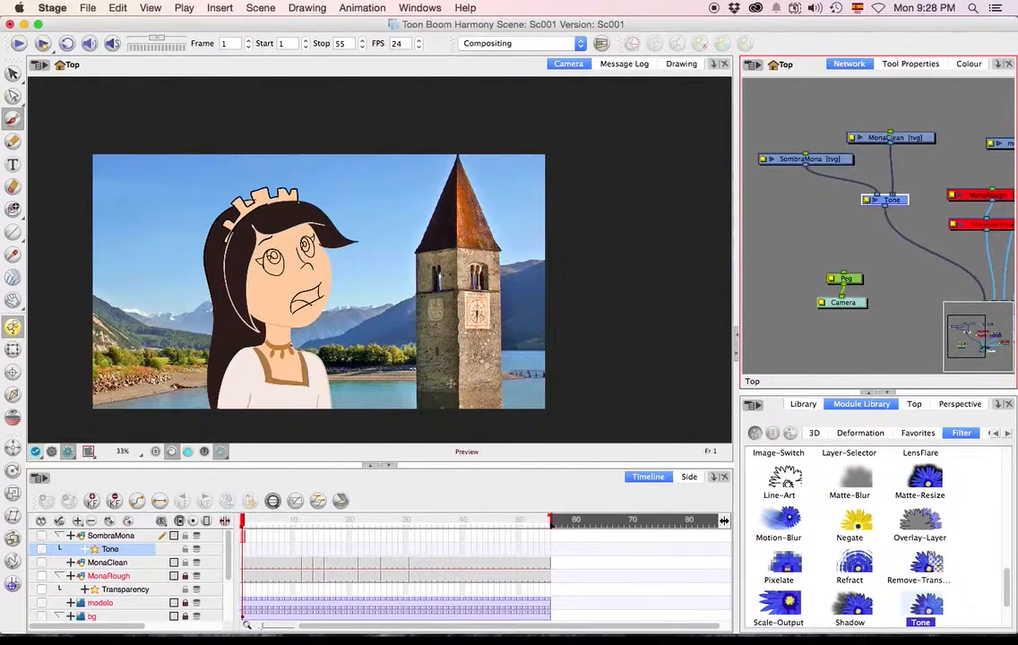
Extend the exposure of the SombraMona drawing through frame 11 and return to frame 1.
{"action": "left_click", "coordinate": [300, 537]}
{"action": "key", "text": "F5"}
{"action": "left_click_drag", "start_coordinate": [299, 522], "coordinate": [242, 522]}
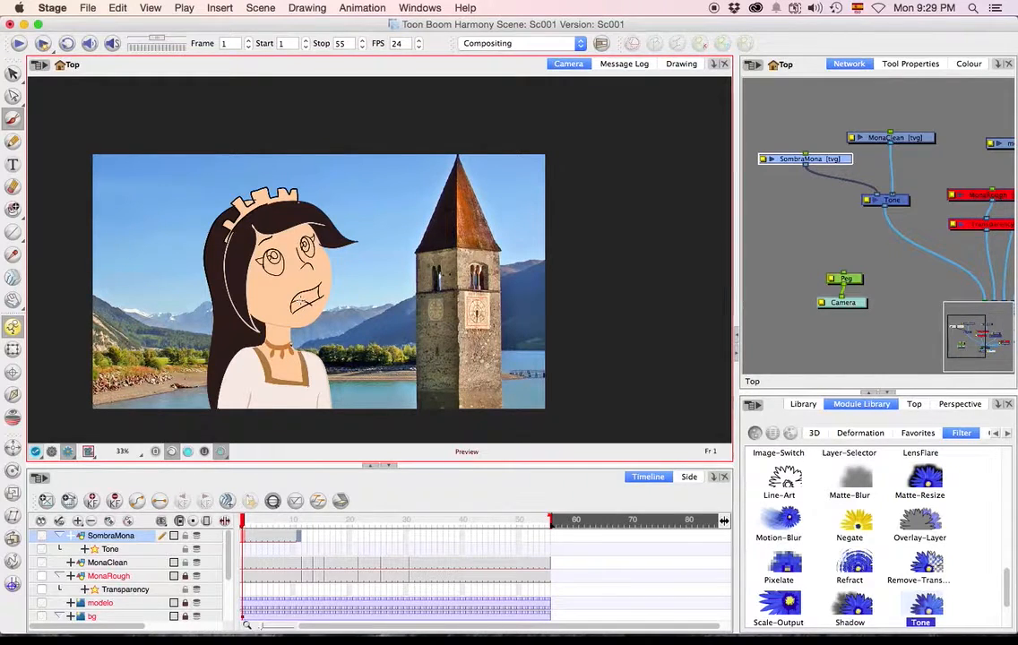
Turn off Animate mode, try a pencil mark on the SombraMona layer beside Mona, and undo it.
{"action": "left_click", "coordinate": [130, 537]}
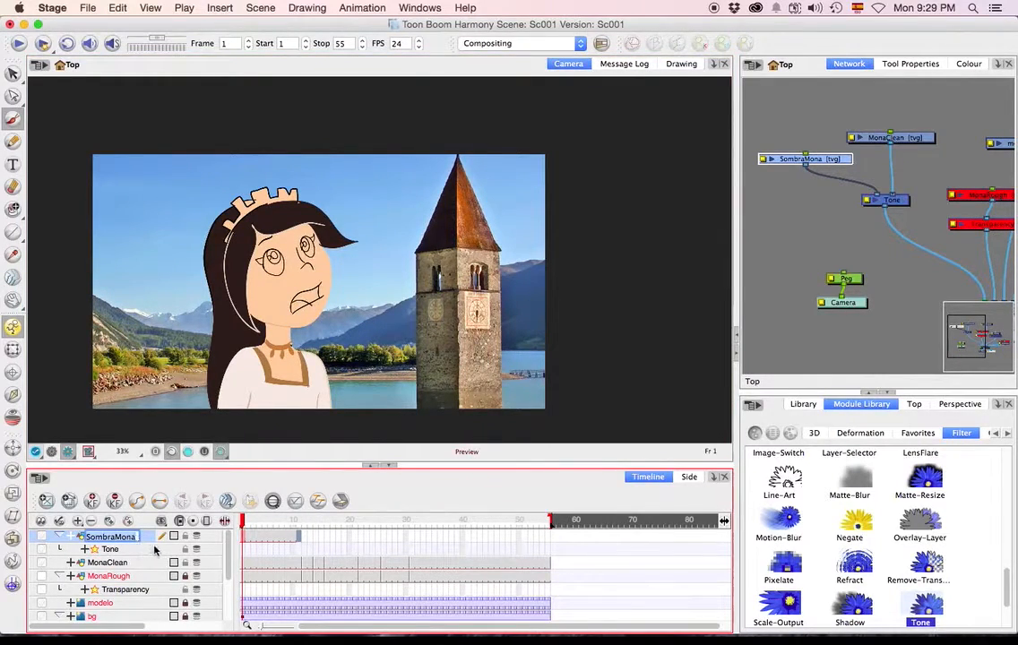
{"action": "left_click", "coordinate": [13, 143]}
{"action": "left_click", "coordinate": [10, 329]}
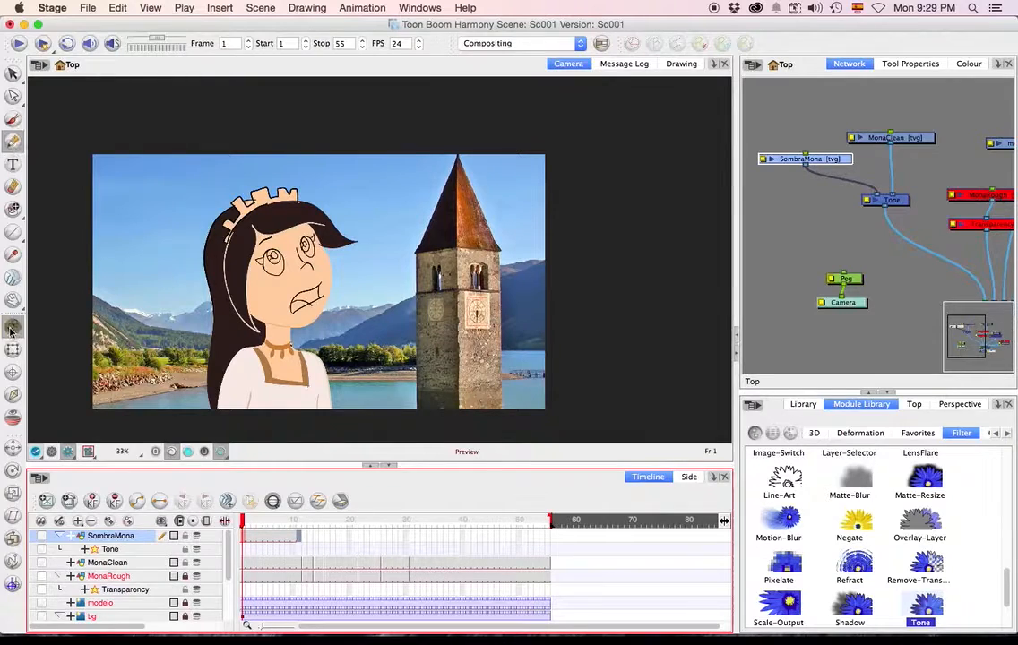
{"action": "left_click", "coordinate": [440, 310]}
{"action": "key", "text": "super+z"}
Set the Brush tool to its normal drawing mode and return to the node network.
{"action": "left_click", "coordinate": [13, 119]}
{"action": "left_click", "coordinate": [910, 65]}
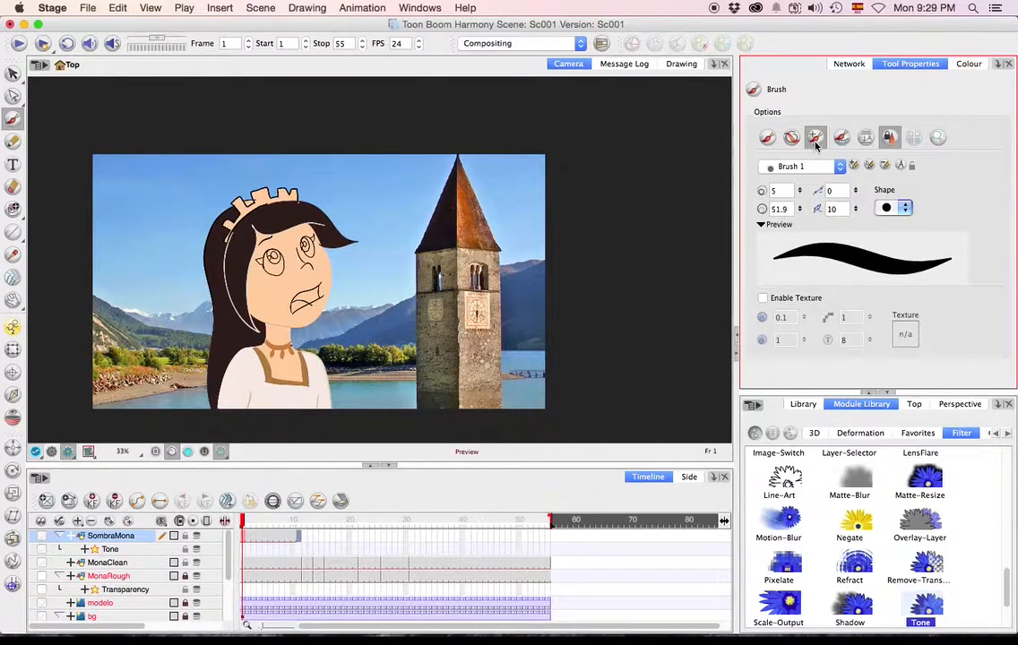
{"action": "left_click", "coordinate": [767, 137]}
{"action": "left_click", "coordinate": [867, 65]}
{"action": "left_click", "coordinate": [908, 64]}
{"action": "left_click", "coordinate": [842, 65]}
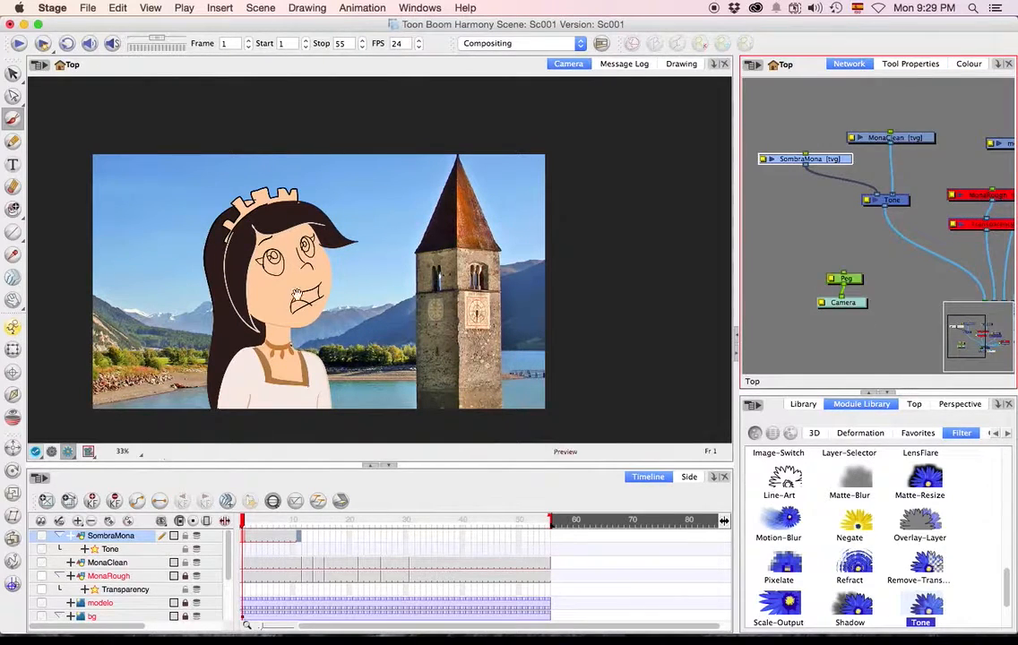
Arrange the SombraMona and Tone nodes so that Tone sits between and below its two source drawings.
{"action": "left_click_drag", "start_coordinate": [458, 350], "coordinate": [465, 287]}
{"action": "left_click_drag", "start_coordinate": [846, 159], "coordinate": [843, 159]}
{"action": "left_click", "coordinate": [905, 205]}
{"action": "left_click", "coordinate": [896, 204]}
{"action": "left_click_drag", "start_coordinate": [896, 209], "coordinate": [872, 218]}
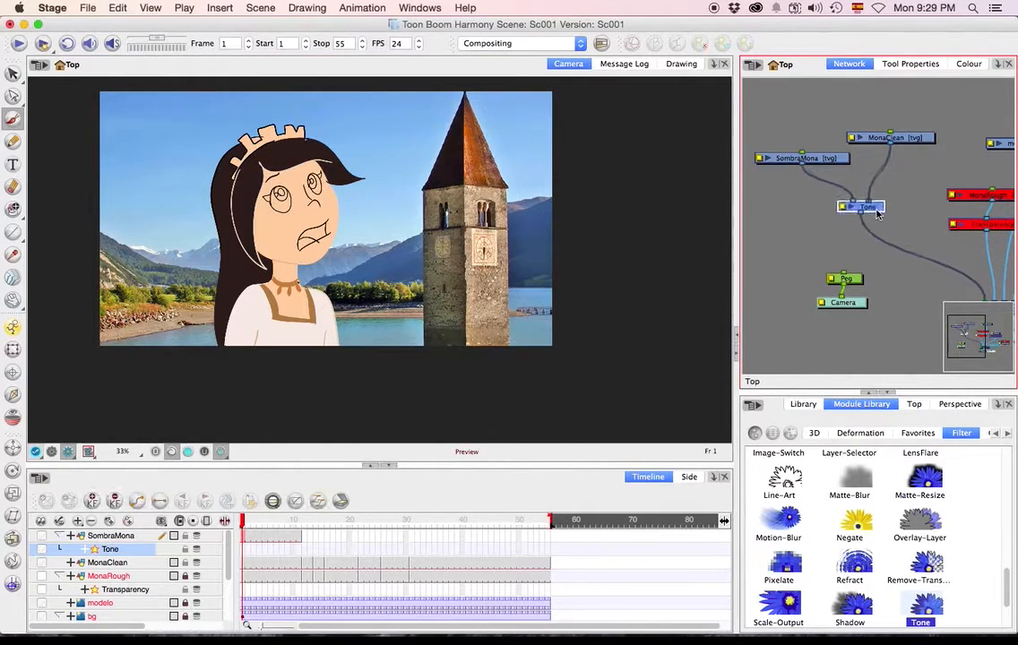
{"action": "left_click", "coordinate": [824, 179]}
Undo a rough test stroke, and brush shading along the hair side of Mona's face, her neck and her dress in frame 1.
{"action": "mouse_move", "coordinate": [220, 192]}
{"action": "left_mouse_down"}
{"action": "mouse_move", "coordinate": [255, 220]}
{"action": "mouse_move", "coordinate": [285, 269]}
{"action": "mouse_move", "coordinate": [260, 269]}
{"action": "mouse_move", "coordinate": [273, 271]}
{"action": "left_mouse_up"}
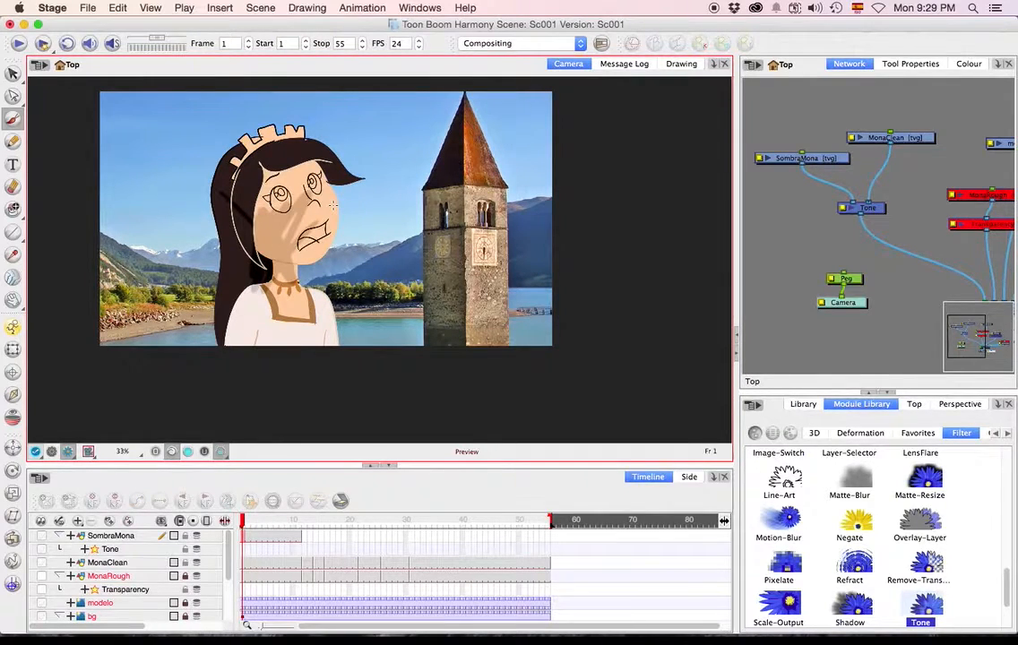
{"action": "key", "text": "super+z"}
{"action": "left_click_drag", "start_coordinate": [256, 213], "coordinate": [278, 268]}
{"action": "mouse_move", "coordinate": [279, 293]}
{"action": "left_mouse_down"}
{"action": "mouse_move", "coordinate": [236, 346]}
{"action": "mouse_move", "coordinate": [234, 326]}
{"action": "mouse_move", "coordinate": [256, 290]}
{"action": "mouse_move", "coordinate": [259, 351]}
{"action": "mouse_move", "coordinate": [248, 304]}
{"action": "left_mouse_up"}
{"action": "mouse_move", "coordinate": [277, 356]}
{"action": "left_mouse_down"}
{"action": "mouse_move", "coordinate": [280, 279]}
{"action": "mouse_move", "coordinate": [248, 304]}
{"action": "left_mouse_up"}
Brush shading over Mona's long hair, fringe and crown in frame 1 of SombraMona.
{"action": "left_click", "coordinate": [928, 65]}
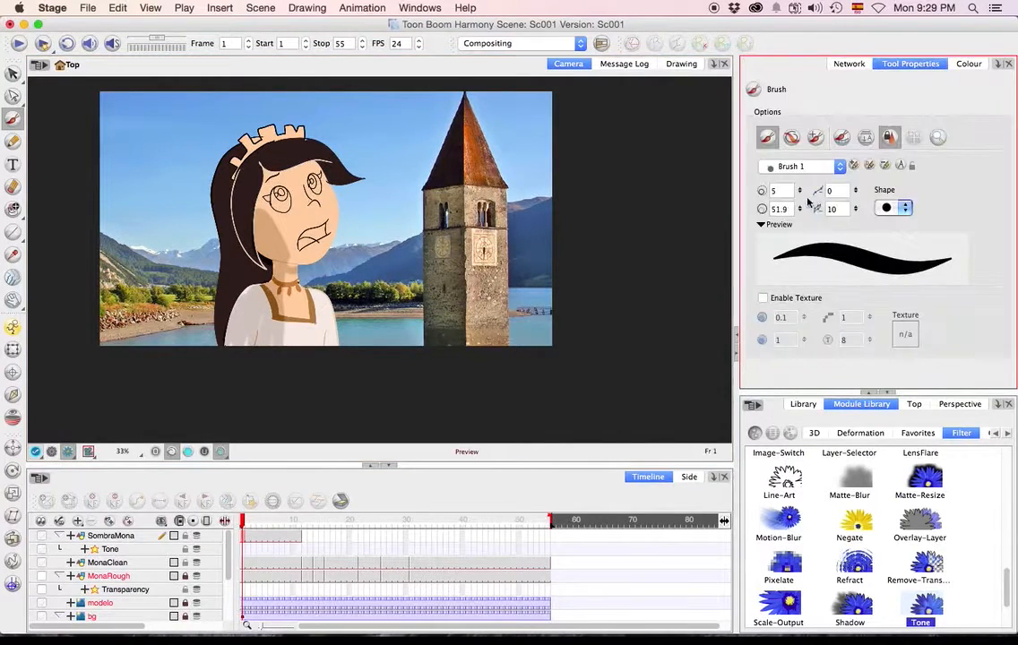
{"action": "left_click", "coordinate": [849, 63]}
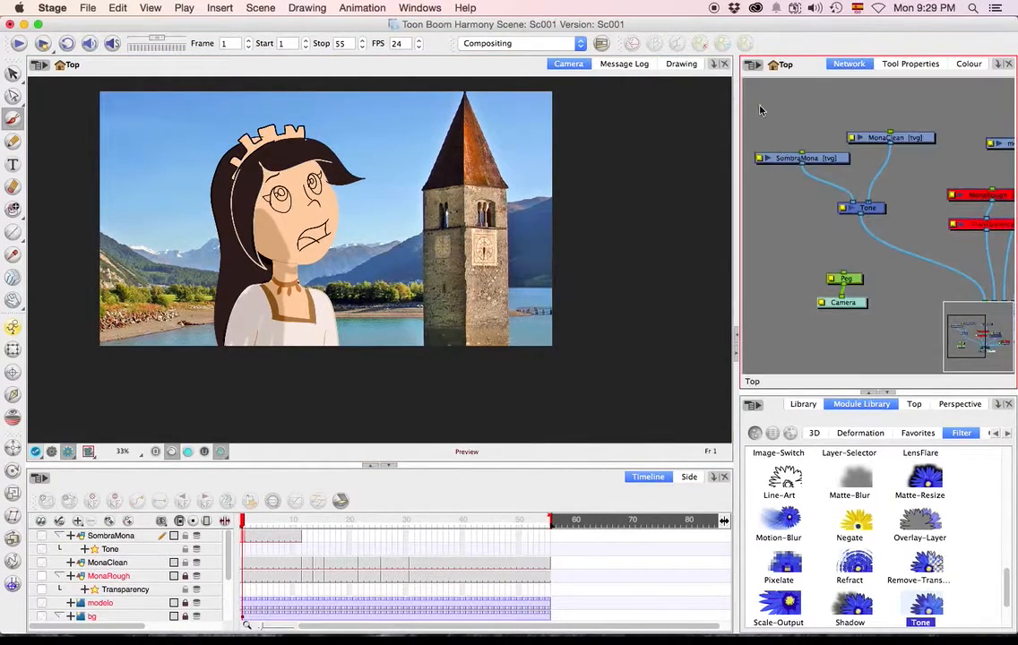
{"action": "mouse_move", "coordinate": [269, 261]}
{"action": "left_mouse_down"}
{"action": "mouse_move", "coordinate": [243, 276]}
{"action": "mouse_move", "coordinate": [220, 331]}
{"action": "mouse_move", "coordinate": [225, 173]}
{"action": "mouse_move", "coordinate": [223, 243]}
{"action": "left_mouse_up"}
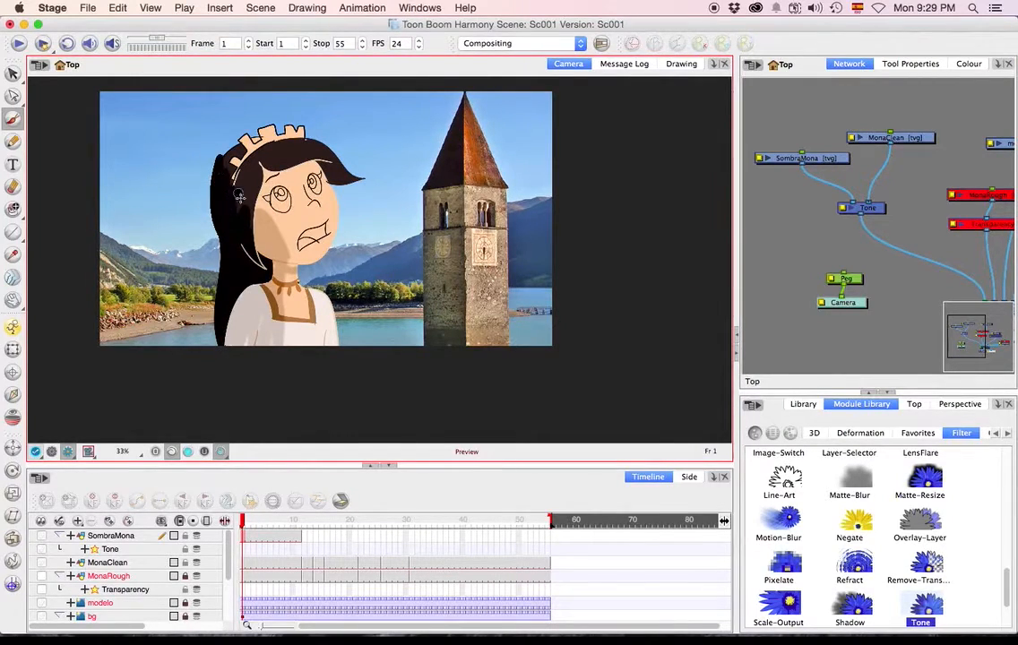
{"action": "mouse_move", "coordinate": [264, 160]}
{"action": "left_mouse_down"}
{"action": "mouse_move", "coordinate": [309, 161]}
{"action": "mouse_move", "coordinate": [356, 183]}
{"action": "left_mouse_up"}
{"action": "mouse_move", "coordinate": [261, 163]}
{"action": "left_mouse_down"}
{"action": "mouse_move", "coordinate": [300, 165]}
{"action": "mouse_move", "coordinate": [271, 145]}
{"action": "mouse_move", "coordinate": [230, 152]}
{"action": "mouse_move", "coordinate": [225, 221]}
{"action": "left_mouse_up"}
{"action": "mouse_move", "coordinate": [263, 176]}
{"action": "left_mouse_down"}
{"action": "mouse_move", "coordinate": [287, 271]}
{"action": "mouse_move", "coordinate": [297, 266]}
{"action": "left_mouse_up"}
{"action": "mouse_move", "coordinate": [230, 177]}
{"action": "left_mouse_down"}
{"action": "mouse_move", "coordinate": [242, 139]}
{"action": "mouse_move", "coordinate": [290, 128]}
{"action": "left_mouse_up"}
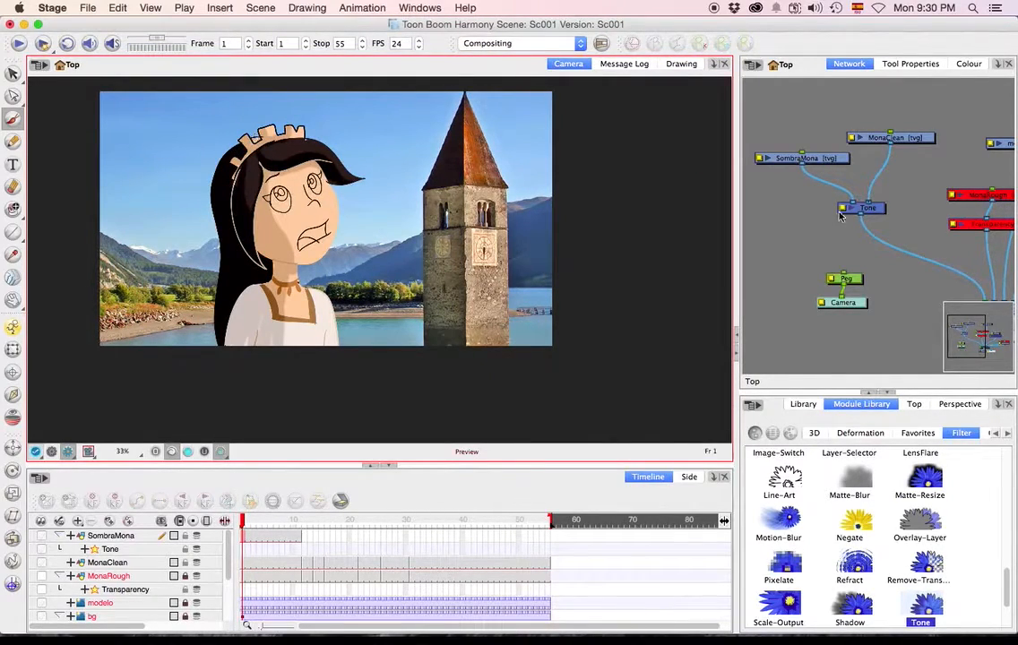
Try a radius of 20 for the Tone effect's radial blur, and set the radius to 1.
{"action": "double_click", "coordinate": [842, 215]}
{"action": "left_click_drag", "start_coordinate": [416, 50], "coordinate": [490, 45]}
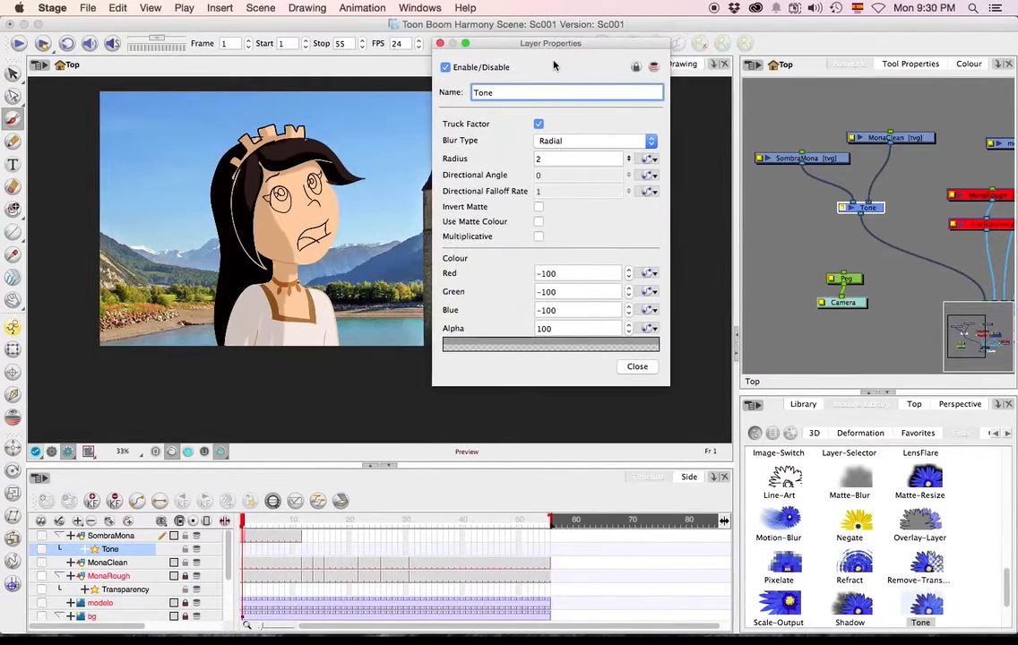
{"action": "left_click_drag", "start_coordinate": [659, 393], "coordinate": [687, 455]}
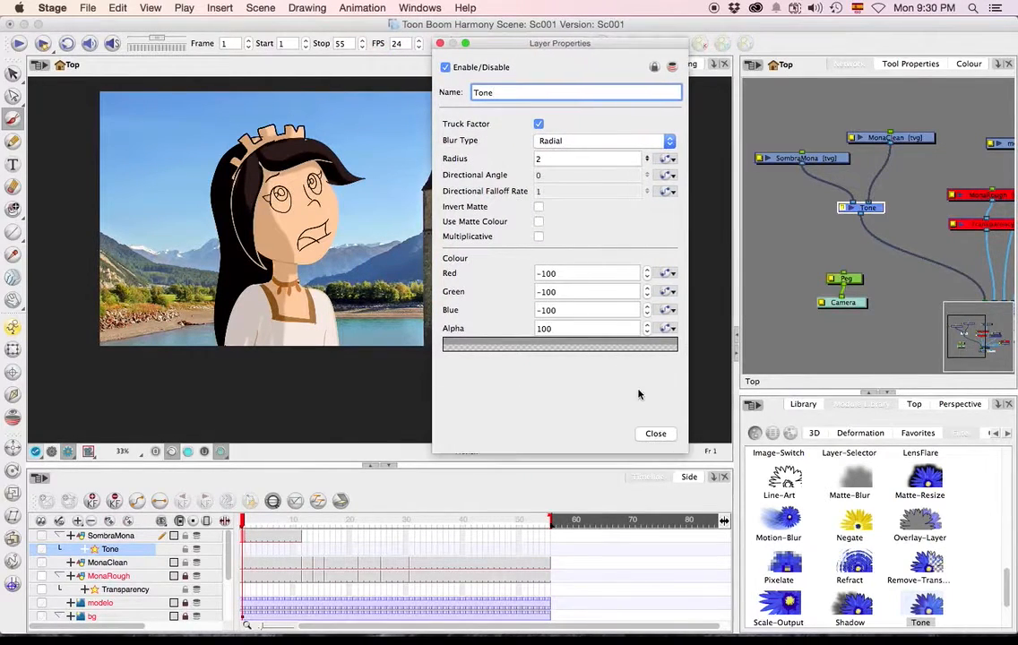
{"action": "key", "text": "Tab"}
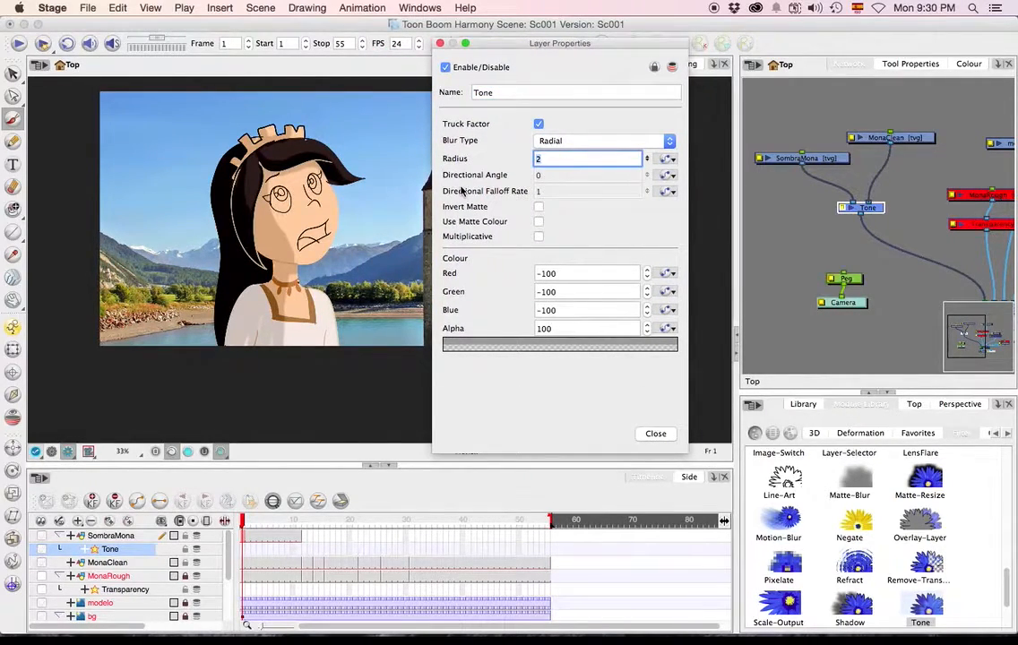
{"action": "left_click", "coordinate": [586, 141]}
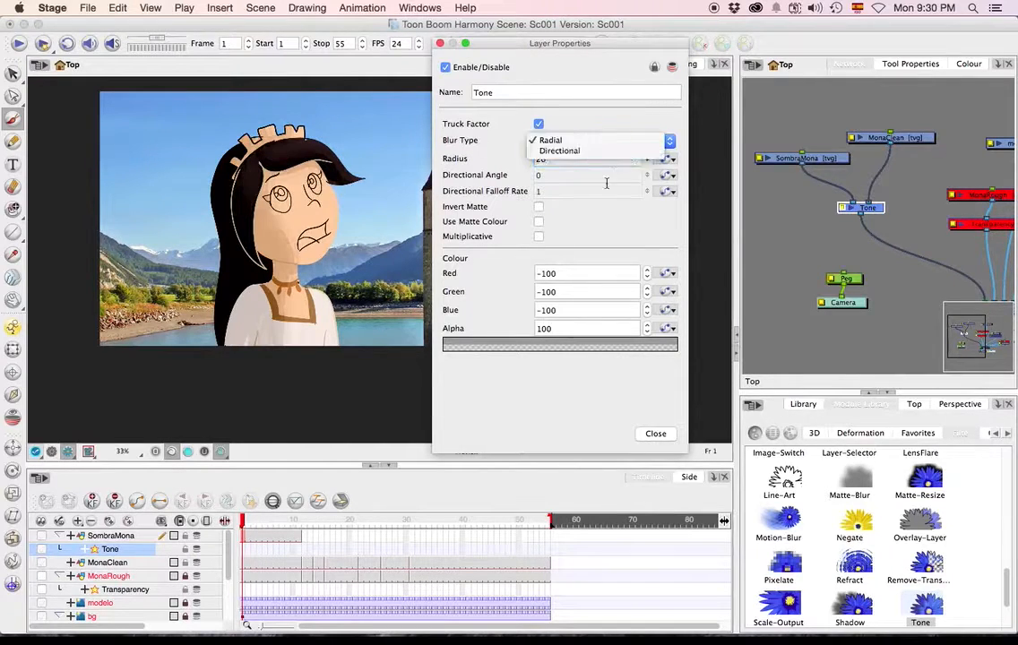
{"action": "left_click", "coordinate": [587, 226]}
{"action": "key", "text": "Tab"}
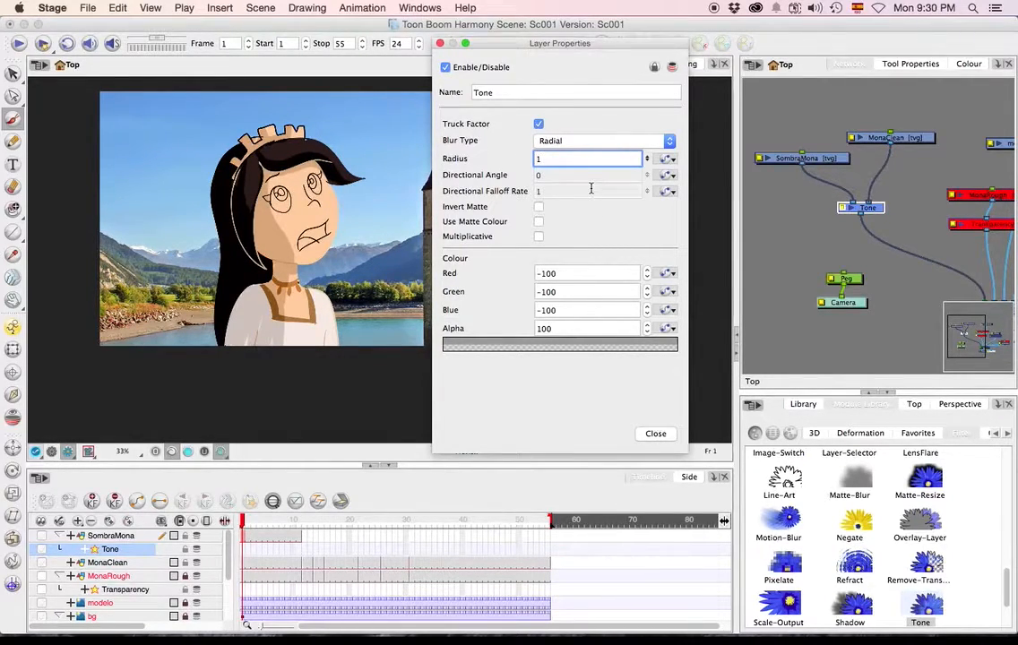
Raise the Tone effect's Blue colour value, trying -79 along the way, and close its properties.
{"action": "left_click", "coordinate": [555, 312]}
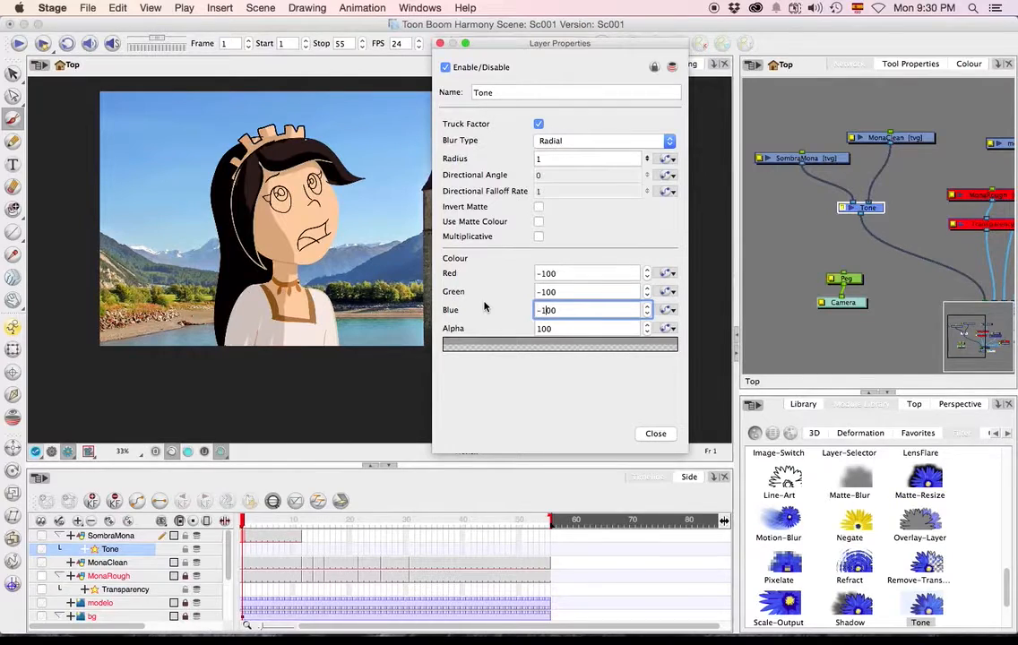
{"action": "left_click", "coordinate": [647, 314]}
{"action": "left_click", "coordinate": [646, 307]}
{"action": "left_click", "coordinate": [588, 312]}
{"action": "key", "text": "Return"}
{"action": "key", "text": "Left"}
{"action": "key", "text": "Right"}
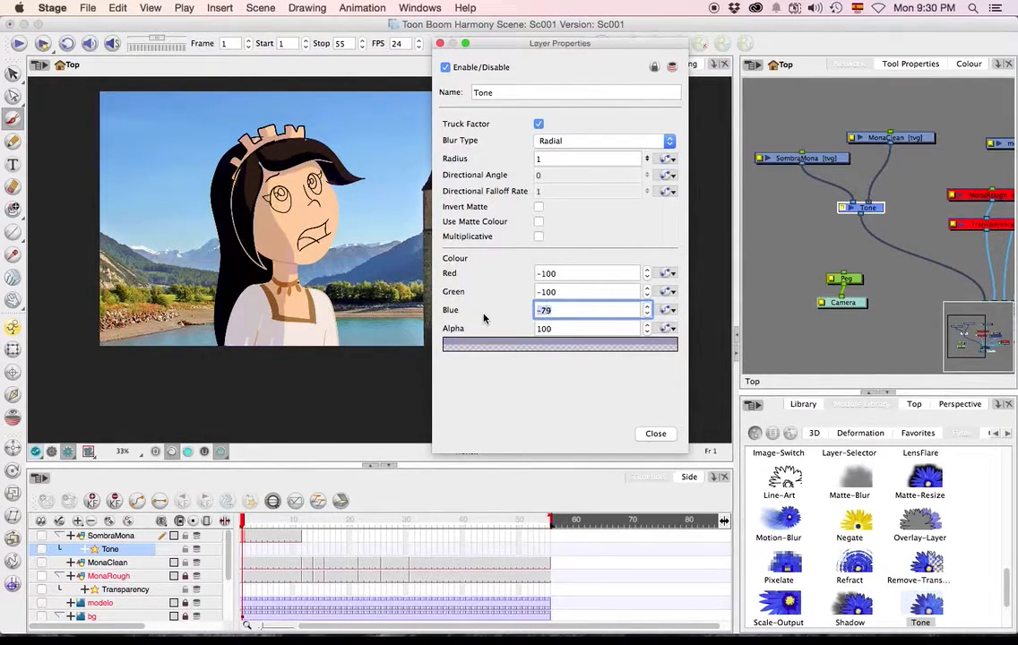
{"action": "left_click", "coordinate": [590, 288]}
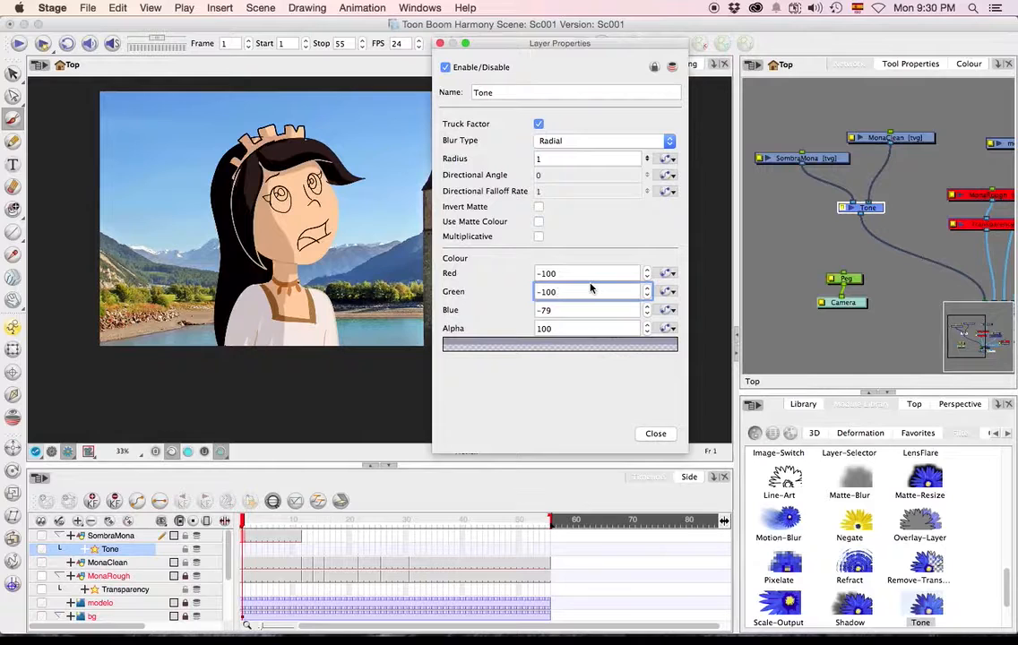
{"action": "key", "text": "Tab"}
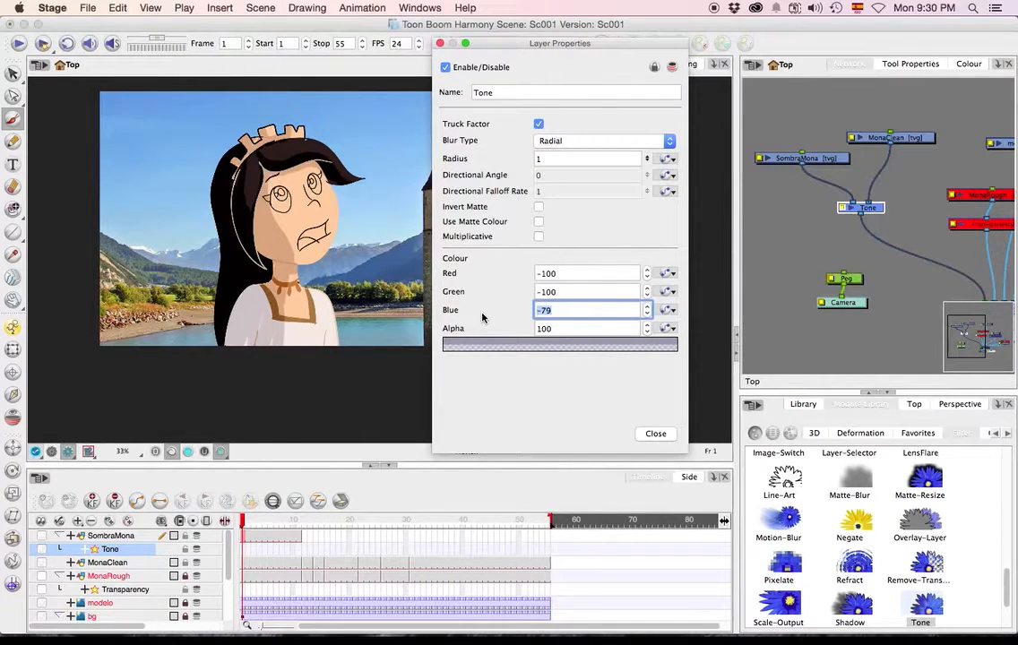
{"action": "key", "text": "BackSpace"}
{"action": "key", "text": "Return"}
{"action": "left_click", "coordinate": [653, 431]}
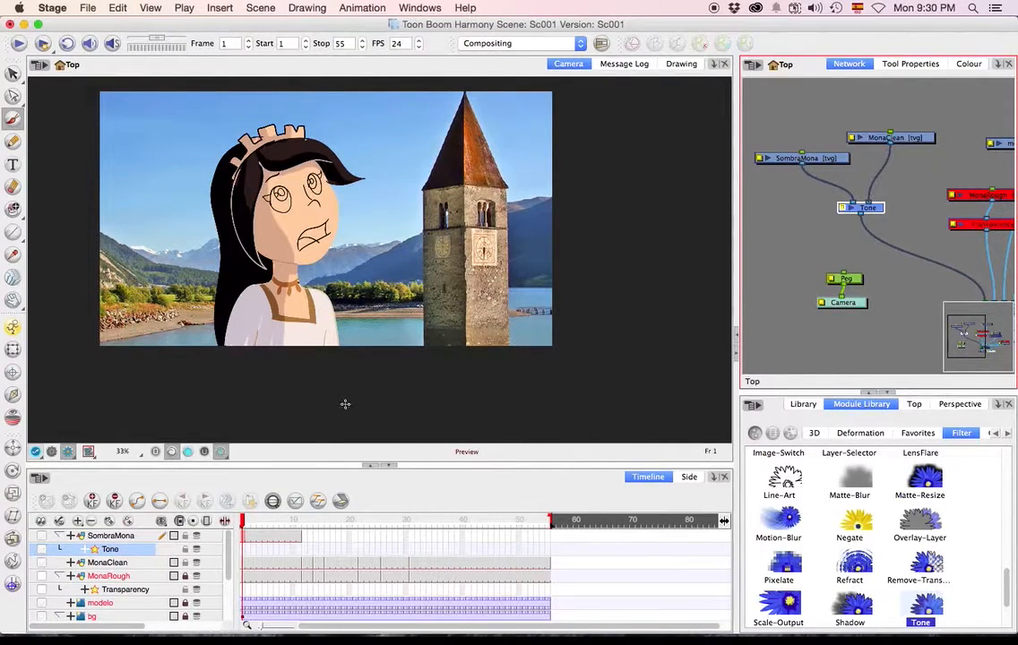
Brush shading over Mona's face and hair in frame 12 of SombraMona and compare it with frame 11.
{"action": "left_click", "coordinate": [305, 533]}
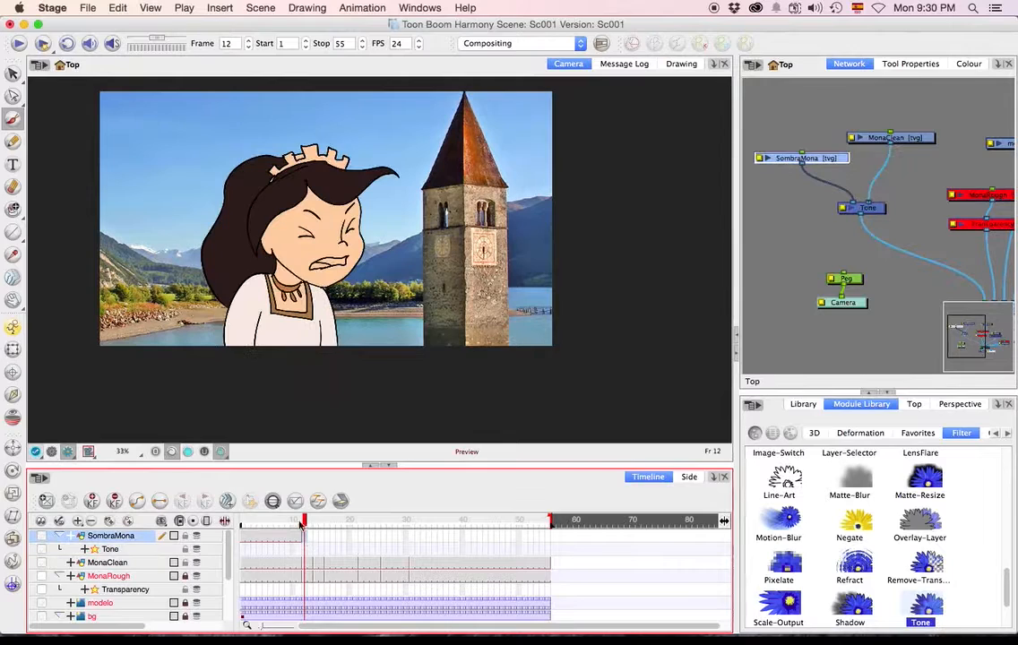
{"action": "mouse_move", "coordinate": [303, 205]}
{"action": "left_mouse_down"}
{"action": "mouse_move", "coordinate": [296, 258]}
{"action": "mouse_move", "coordinate": [286, 220]}
{"action": "mouse_move", "coordinate": [265, 244]}
{"action": "mouse_move", "coordinate": [248, 238]}
{"action": "mouse_move", "coordinate": [257, 268]}
{"action": "mouse_move", "coordinate": [246, 345]}
{"action": "mouse_move", "coordinate": [215, 231]}
{"action": "mouse_move", "coordinate": [238, 175]}
{"action": "mouse_move", "coordinate": [269, 212]}
{"action": "mouse_move", "coordinate": [233, 308]}
{"action": "mouse_move", "coordinate": [199, 267]}
{"action": "mouse_move", "coordinate": [174, 273]}
{"action": "mouse_move", "coordinate": [208, 287]}
{"action": "left_mouse_up"}
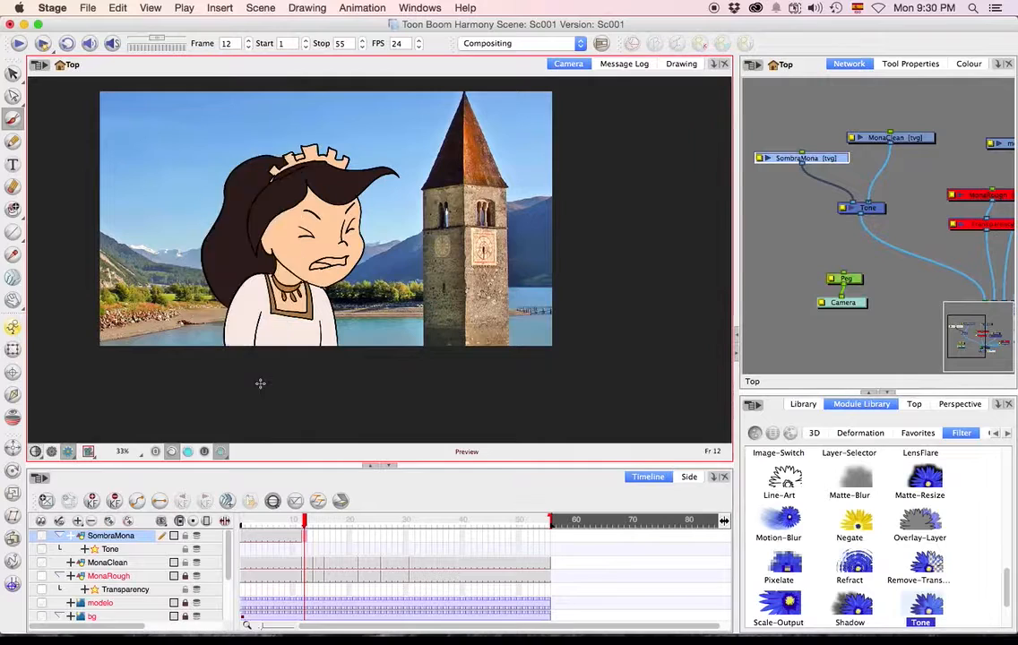
{"action": "left_click_drag", "start_coordinate": [306, 520], "coordinate": [299, 525]}
Draw the shadow's edge down Mona's hair, face and dress with the Pencil tool in frame 14 of SombraMona.
{"action": "left_click", "coordinate": [314, 548]}
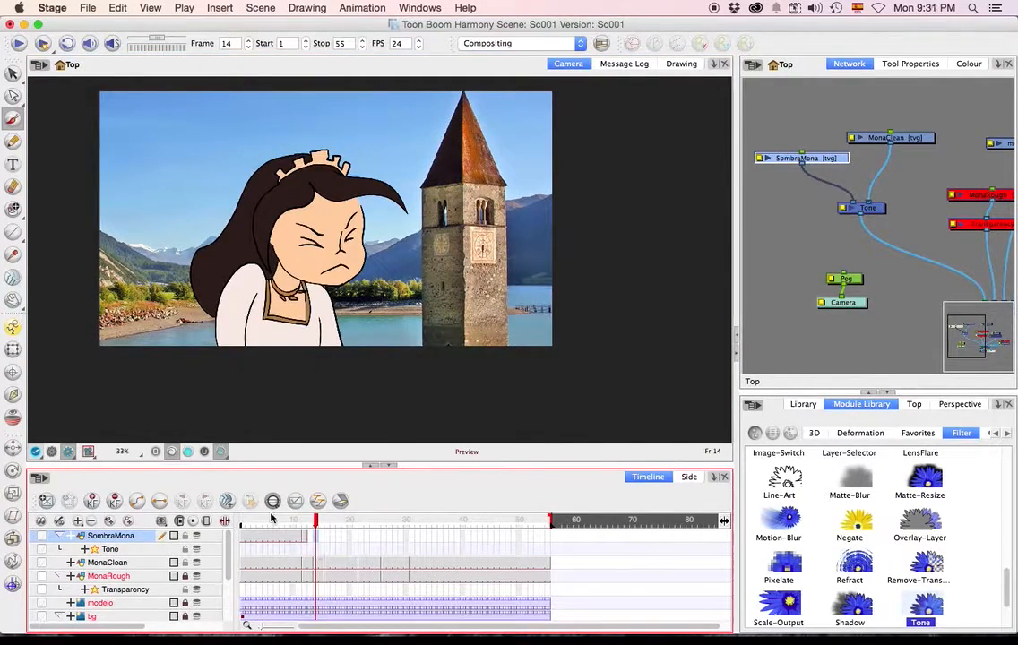
{"action": "left_click", "coordinate": [13, 141]}
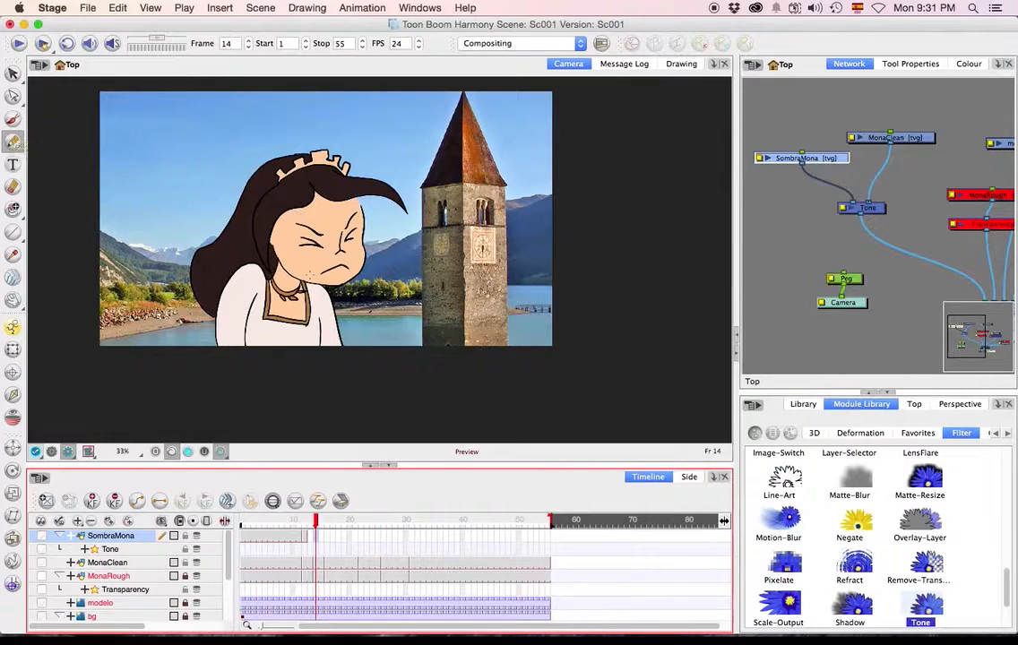
{"action": "left_click", "coordinate": [307, 267]}
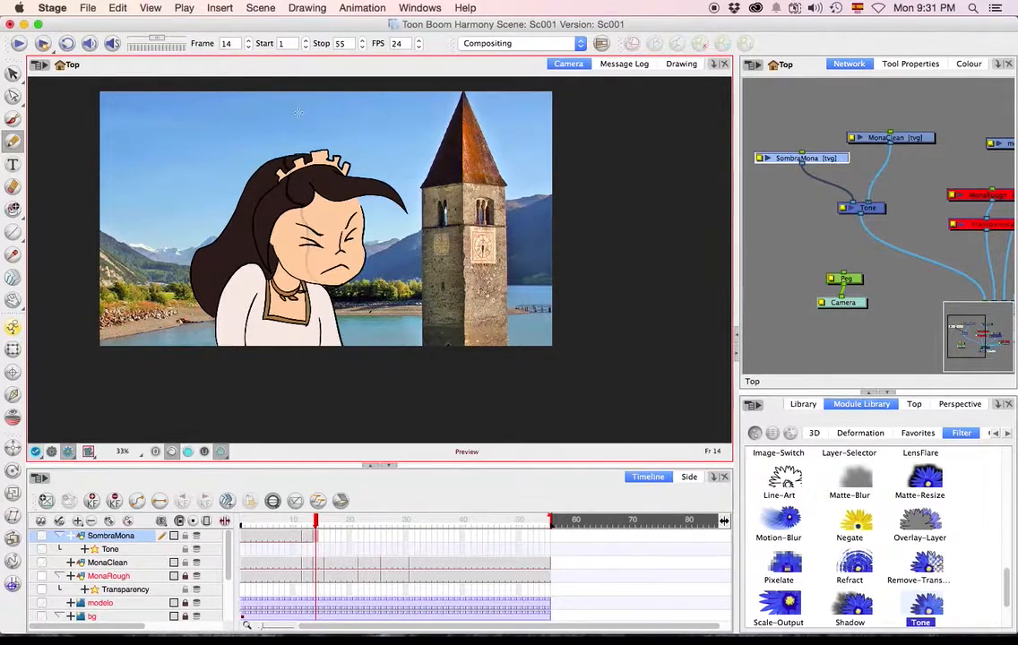
{"action": "mouse_move", "coordinate": [298, 147]}
{"action": "left_mouse_down"}
{"action": "mouse_move", "coordinate": [193, 184]}
{"action": "mouse_move", "coordinate": [196, 412]}
{"action": "mouse_move", "coordinate": [313, 287]}
{"action": "left_mouse_up"}
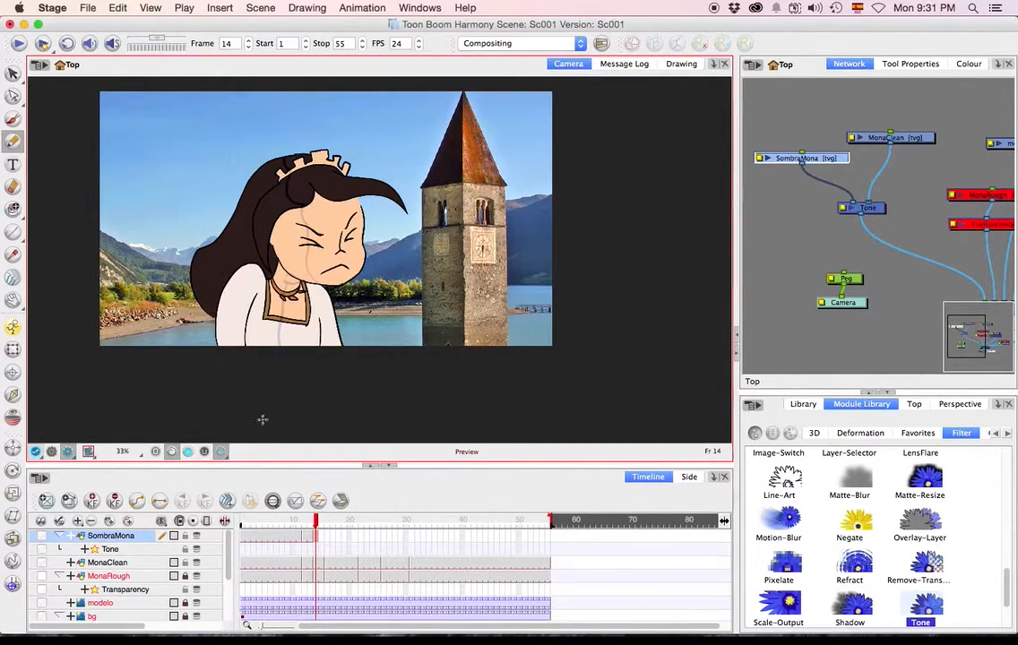
{"action": "right_click", "coordinate": [79, 405]}
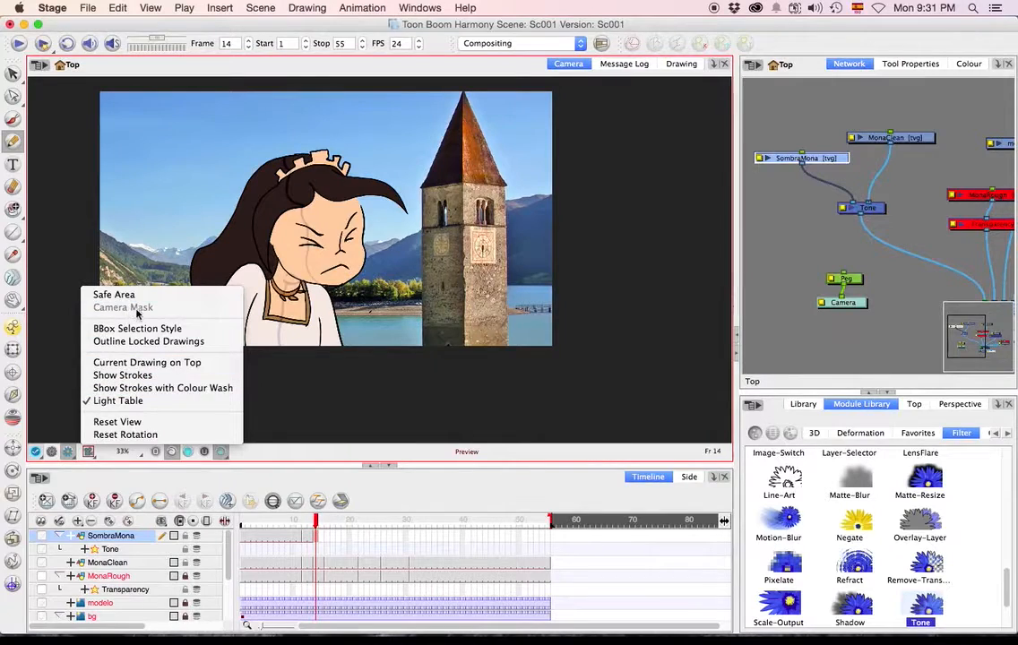
{"action": "left_click", "coordinate": [77, 424]}
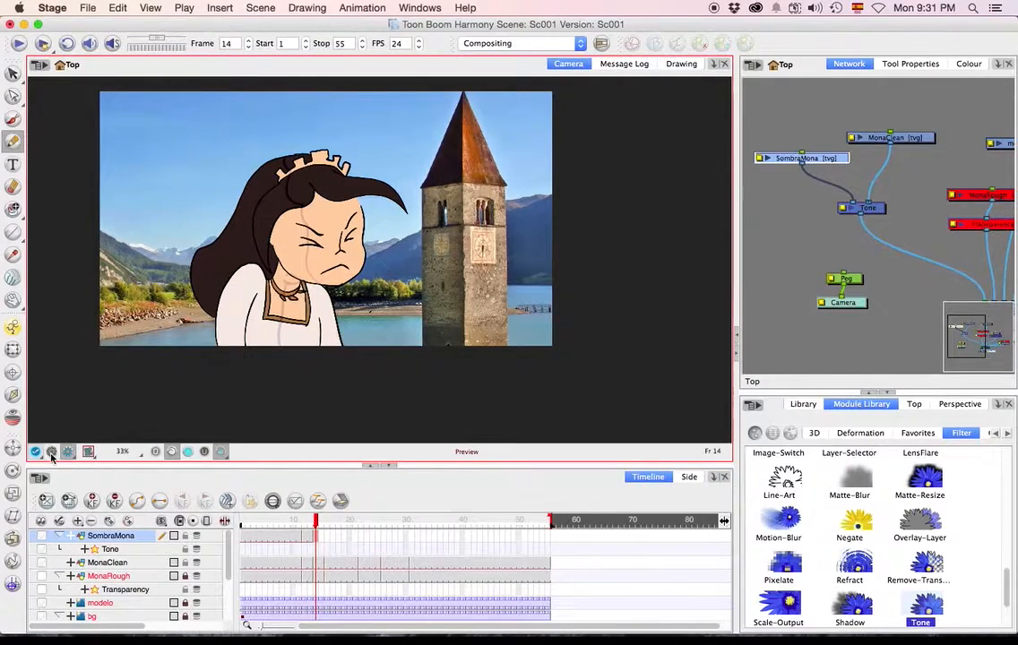
Switch the camera view from render to OpenGL, turn off the camera mask, and return to SombraMona's drawing in frame 14.
{"action": "left_click", "coordinate": [54, 452]}
{"action": "left_click", "coordinate": [72, 452]}
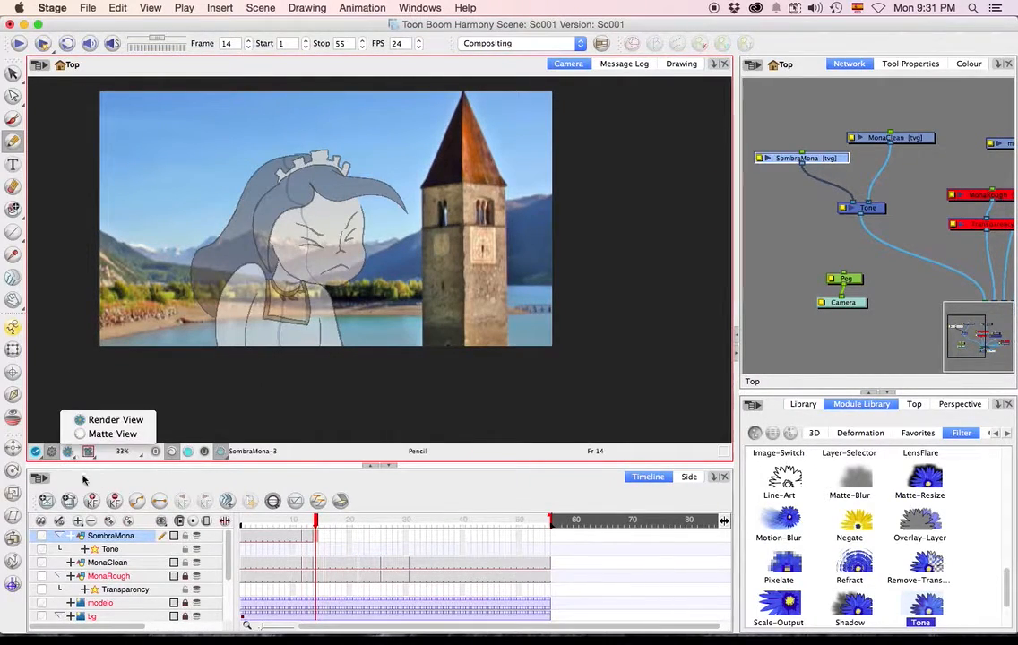
{"action": "left_click", "coordinate": [78, 467]}
{"action": "left_click", "coordinate": [89, 452]}
{"action": "left_click", "coordinate": [126, 307]}
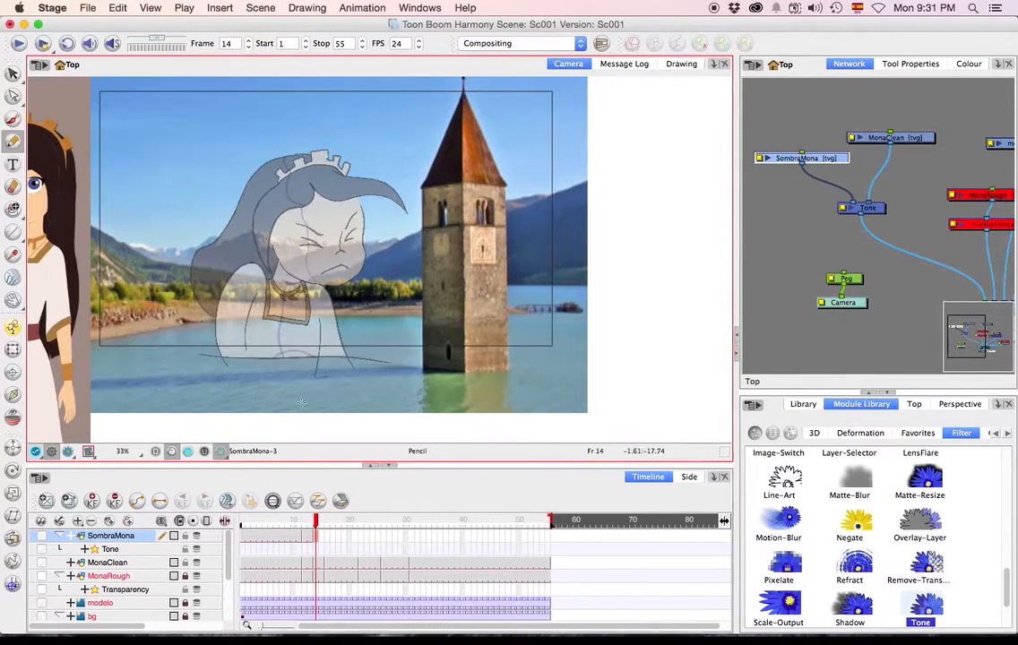
{"action": "left_click", "coordinate": [316, 537]}
{"action": "left_click", "coordinate": [311, 543]}
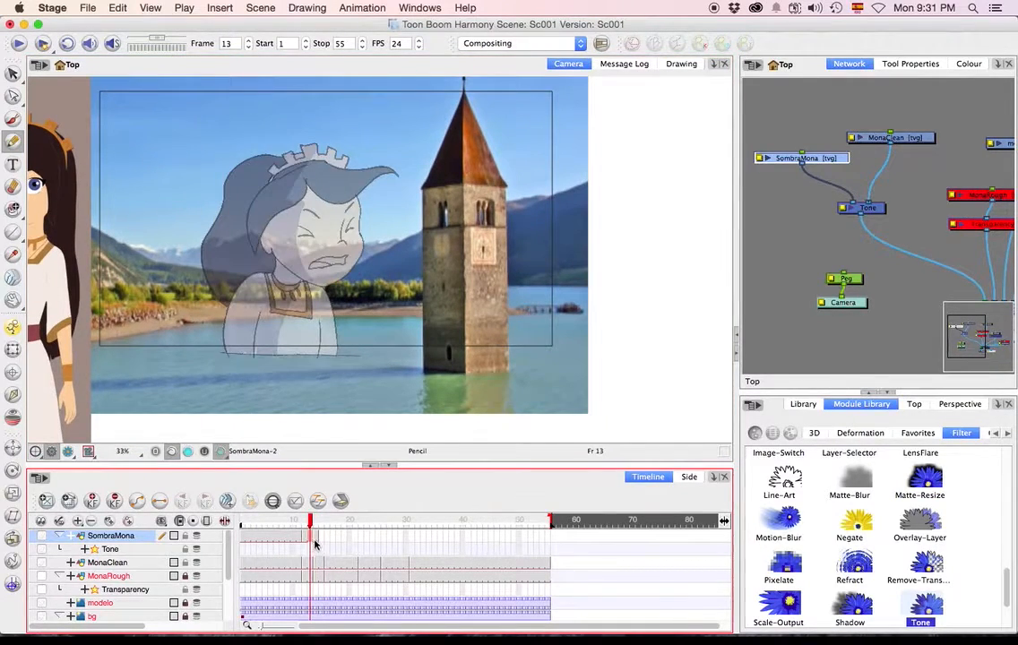
{"action": "left_click", "coordinate": [314, 543]}
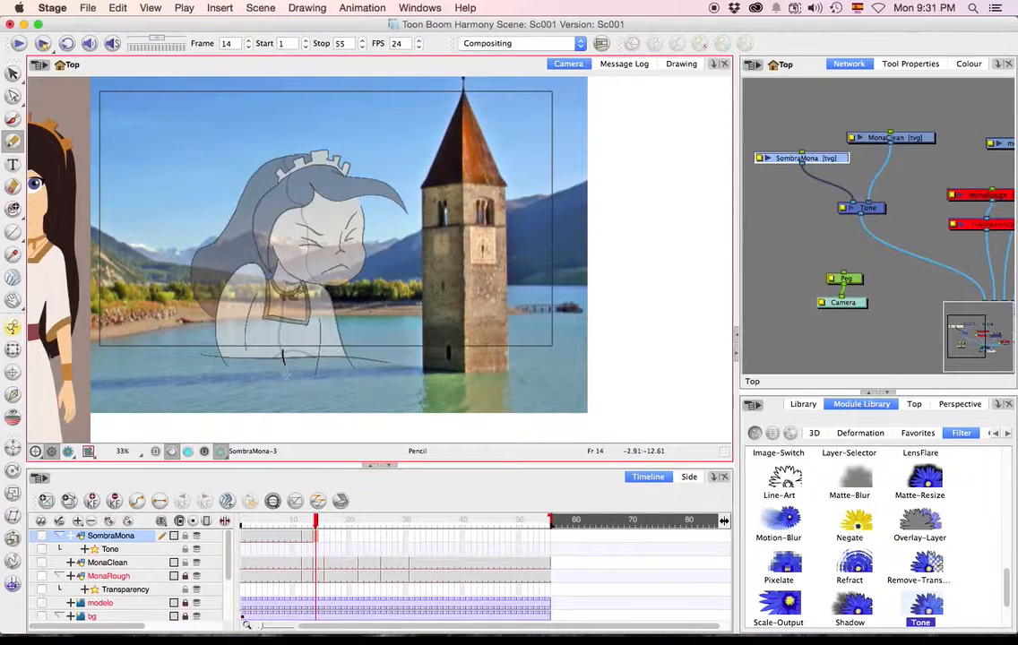
Disable the Tone effect and connect SombraMona directly to the Composite module.
{"action": "left_click", "coordinate": [880, 210]}
{"action": "key", "text": "d"}
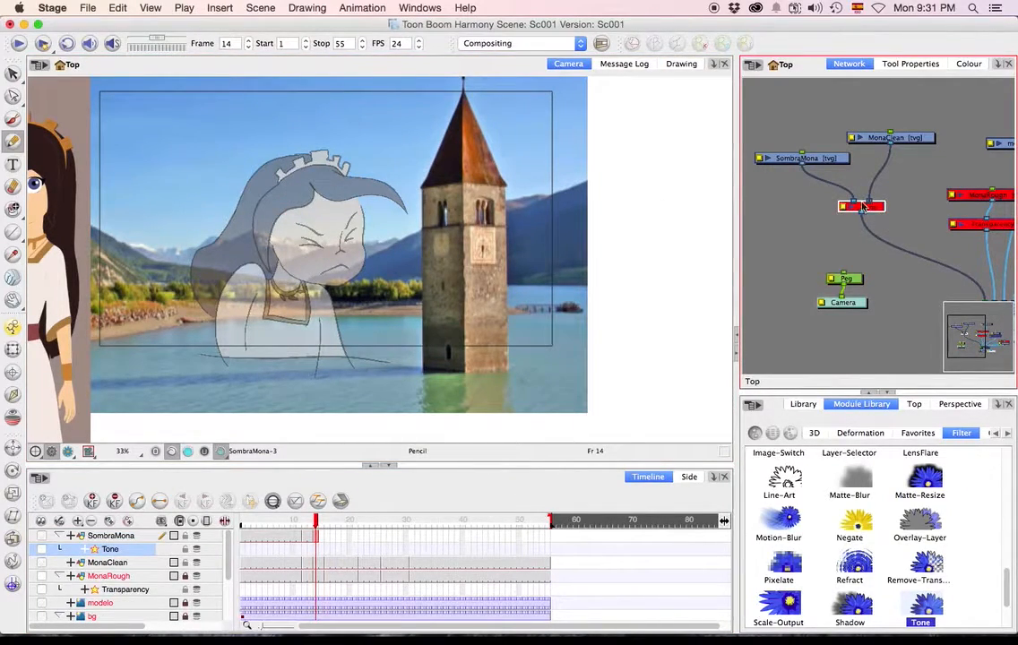
{"action": "left_click", "coordinate": [831, 160]}
{"action": "mouse_move", "coordinate": [853, 203]}
{"action": "left_mouse_down"}
{"action": "mouse_move", "coordinate": [913, 276]}
{"action": "mouse_move", "coordinate": [851, 211]}
{"action": "left_mouse_up"}
{"action": "left_click_drag", "start_coordinate": [864, 280], "coordinate": [843, 245]}
{"action": "mouse_move", "coordinate": [782, 128]}
{"action": "left_mouse_down"}
{"action": "mouse_move", "coordinate": [788, 158]}
{"action": "mouse_move", "coordinate": [959, 269]}
{"action": "left_mouse_up"}
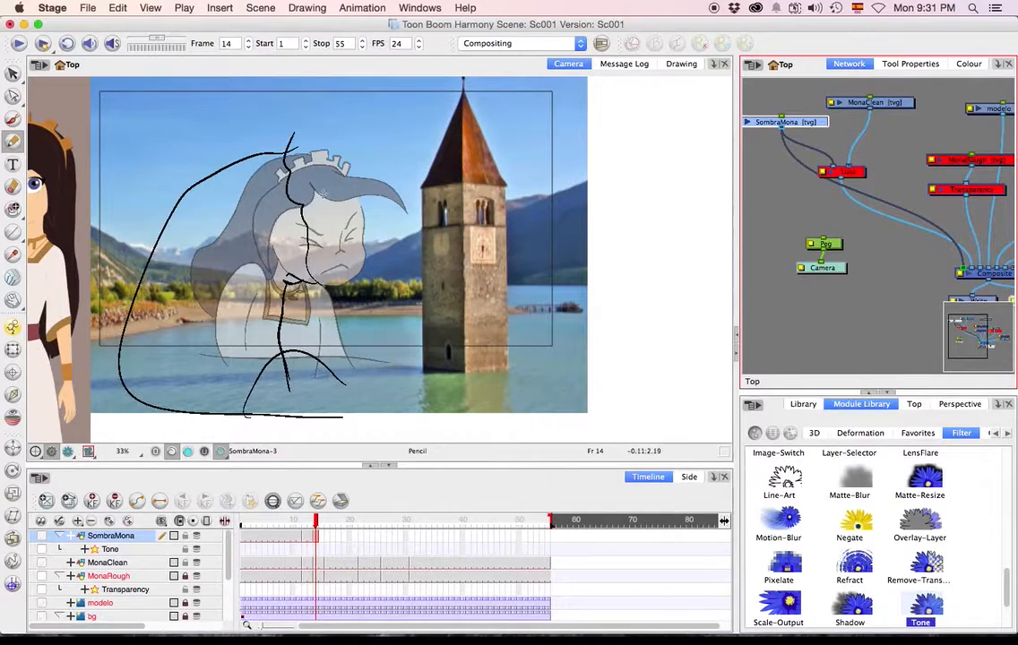
Outline the shadow beneath Mona's pointed fringe lock in frame 14 of SombraMona with the Pencil tool.
{"action": "left_click", "coordinate": [313, 182]}
{"action": "left_click_drag", "start_coordinate": [313, 182], "coordinate": [358, 186]}
{"action": "mouse_move", "coordinate": [398, 228]}
{"action": "left_mouse_down"}
{"action": "mouse_move", "coordinate": [333, 182]}
{"action": "mouse_move", "coordinate": [316, 184]}
{"action": "left_mouse_up"}
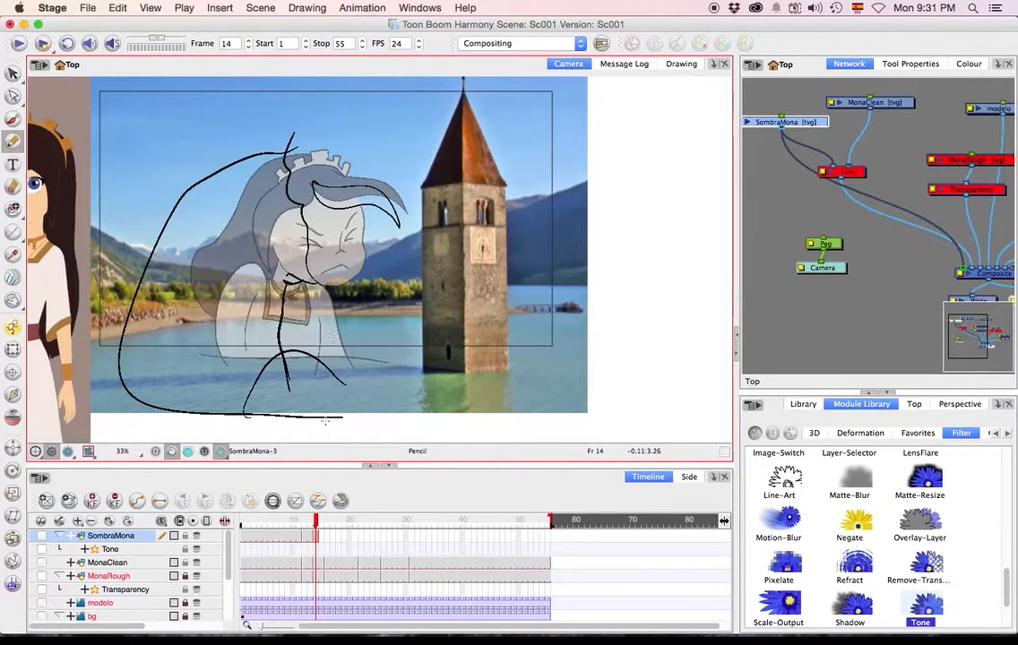
Turn on onion skin and start a new SombraMona drawing in frame 16, comparing it with the previous shadow.
{"action": "left_click", "coordinate": [327, 538]}
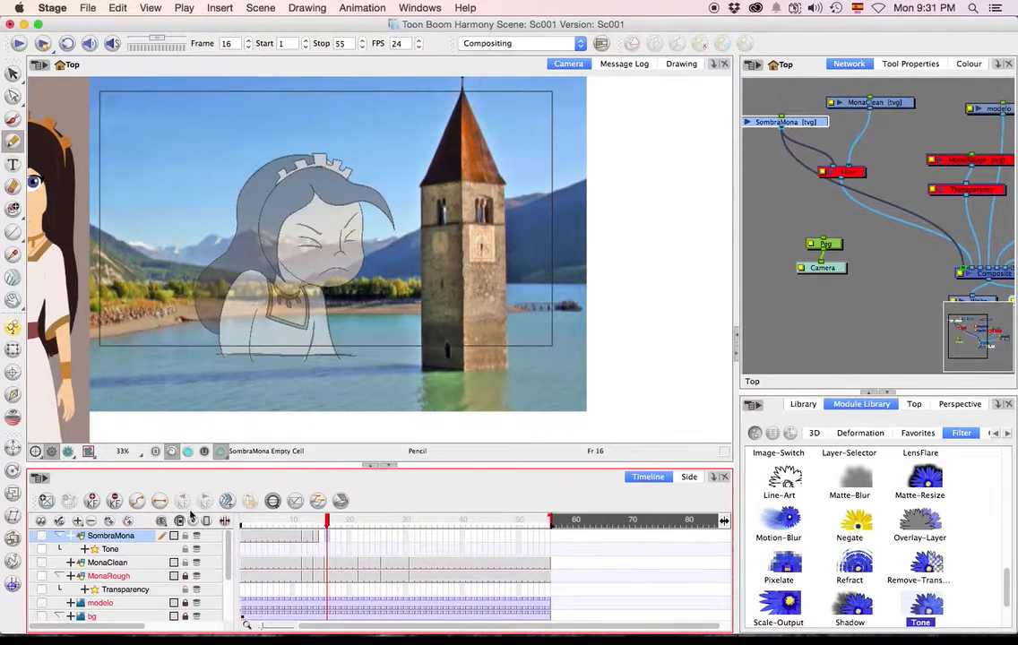
{"action": "left_click", "coordinate": [13, 416]}
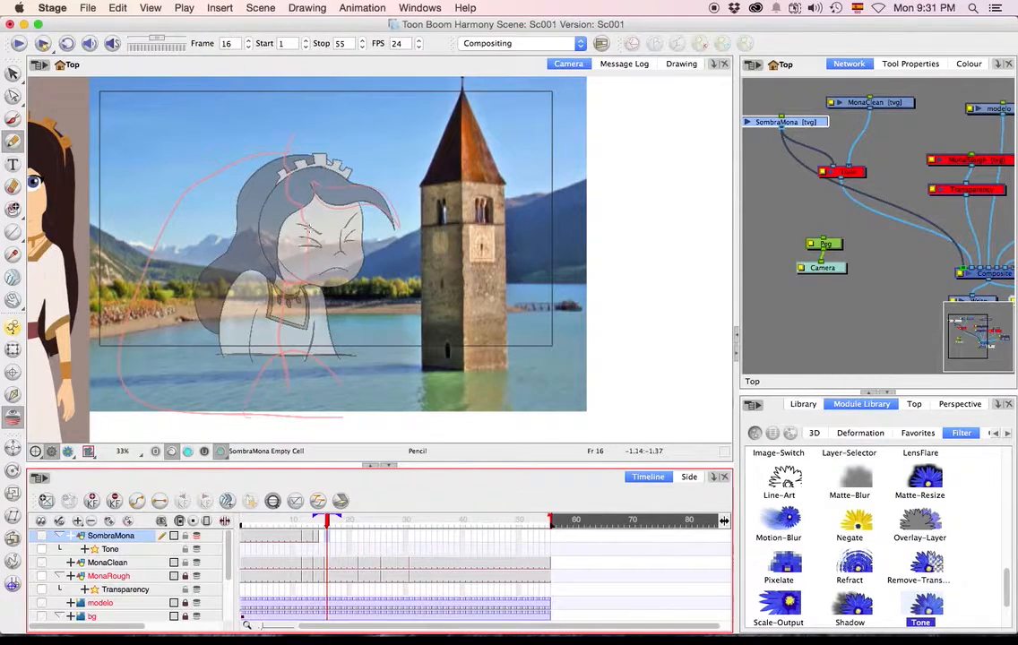
{"action": "key", "text": "comma"}
{"action": "key", "text": "comma"}
{"action": "key", "text": "period"}
{"action": "key", "text": "period"}
{"action": "key", "text": "comma"}
{"action": "key", "text": "comma"}
{"action": "key", "text": "period"}
{"action": "key", "text": "period"}
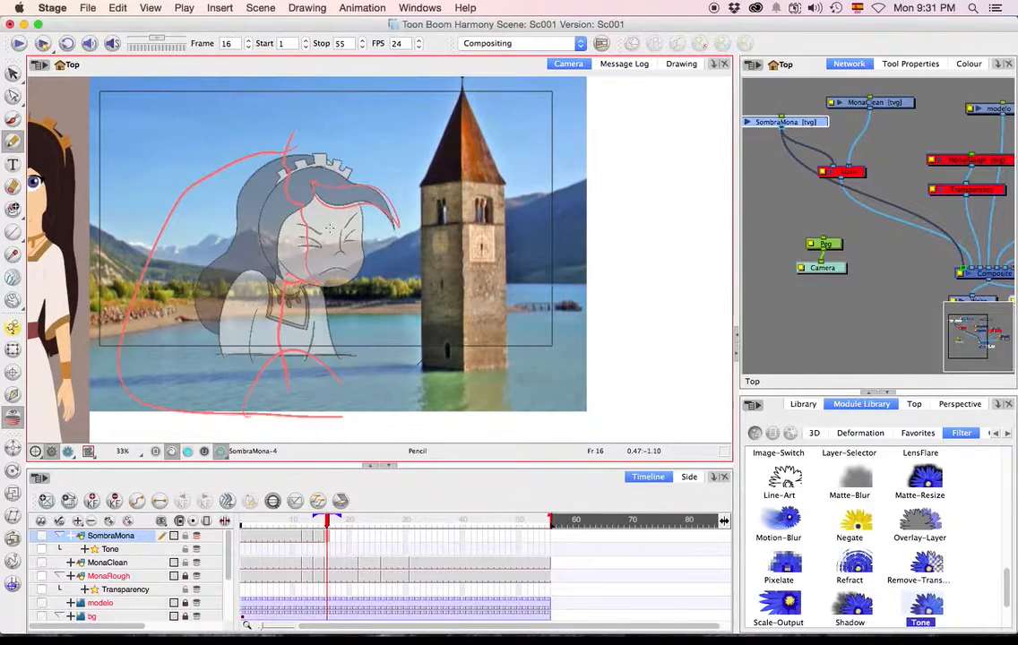
Flip between frames 14 and 16 to compare Mona's pose with the previous shadow outline.
{"action": "left_click", "coordinate": [316, 517]}
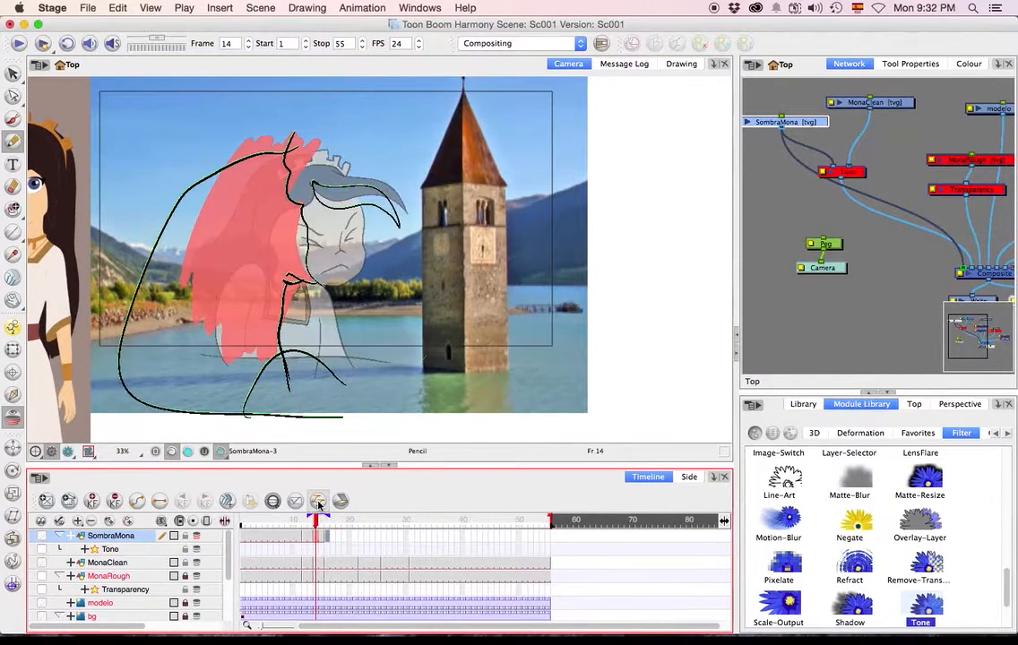
{"action": "key", "text": "period"}
{"action": "key", "text": "period"}
{"action": "key", "text": "comma"}
{"action": "key", "text": "comma"}
{"action": "key", "text": "period"}
{"action": "key", "text": "period"}
{"action": "key", "text": "comma"}
{"action": "key", "text": "comma"}
{"action": "key", "text": "period"}
{"action": "key", "text": "period"}
{"action": "key", "text": "comma"}
{"action": "key", "text": "comma"}
{"action": "key", "text": "period"}
{"action": "key", "text": "period"}
{"action": "key", "text": "comma"}
{"action": "key", "text": "period"}
{"action": "key", "text": "comma"}
{"action": "key", "text": "period"}
{"action": "key", "text": "comma"}
{"action": "key", "text": "period"}
Draw the closed shadow outline over Mona's hair, face and dress and beneath her fringe in frame 16 of SombraMona.
{"action": "left_click", "coordinate": [306, 263]}
{"action": "left_click_drag", "start_coordinate": [306, 251], "coordinate": [313, 285]}
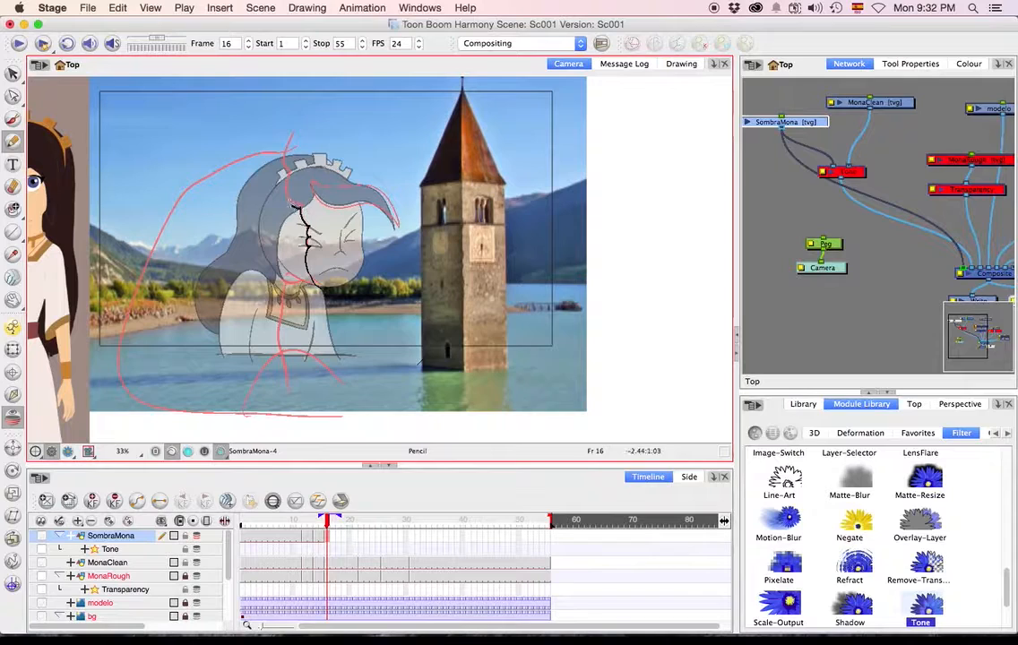
{"action": "mouse_move", "coordinate": [285, 169]}
{"action": "left_mouse_down"}
{"action": "mouse_move", "coordinate": [156, 228]}
{"action": "mouse_move", "coordinate": [212, 390]}
{"action": "mouse_move", "coordinate": [278, 392]}
{"action": "mouse_move", "coordinate": [288, 380]}
{"action": "mouse_move", "coordinate": [290, 393]}
{"action": "mouse_move", "coordinate": [276, 349]}
{"action": "mouse_move", "coordinate": [305, 282]}
{"action": "left_mouse_up"}
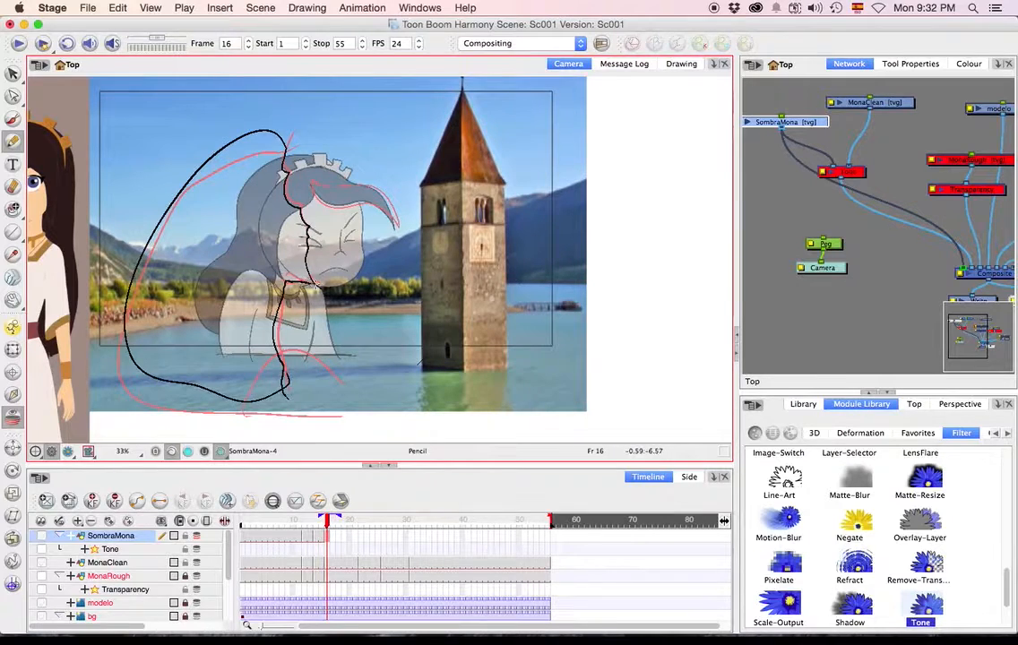
{"action": "mouse_move", "coordinate": [347, 190]}
{"action": "left_mouse_down"}
{"action": "mouse_move", "coordinate": [393, 223]}
{"action": "mouse_move", "coordinate": [397, 252]}
{"action": "mouse_move", "coordinate": [381, 219]}
{"action": "mouse_move", "coordinate": [311, 180]}
{"action": "left_mouse_up"}
Start a SombraMona drawing in frame 22 and outline the shadow around Mona's hair, cheek, dress and fringe.
{"action": "key", "text": "."}
{"action": "key", "text": "."}
{"action": "key", "text": "."}
{"action": "key", "text": "."}
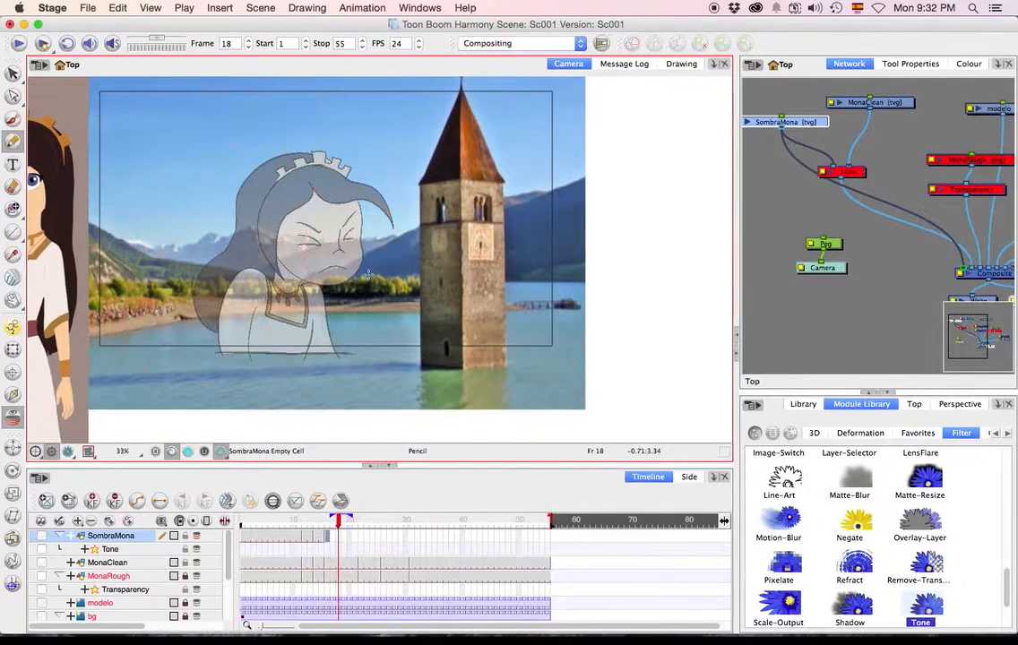
{"action": "left_click", "coordinate": [361, 544]}
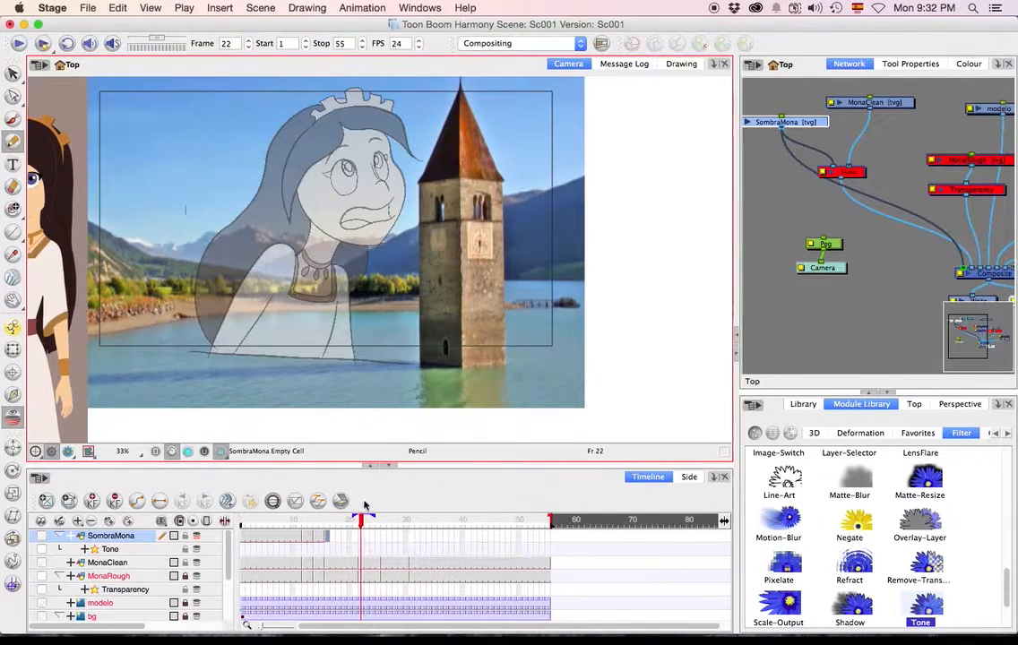
{"action": "left_click_drag", "start_coordinate": [451, 316], "coordinate": [442, 322]}
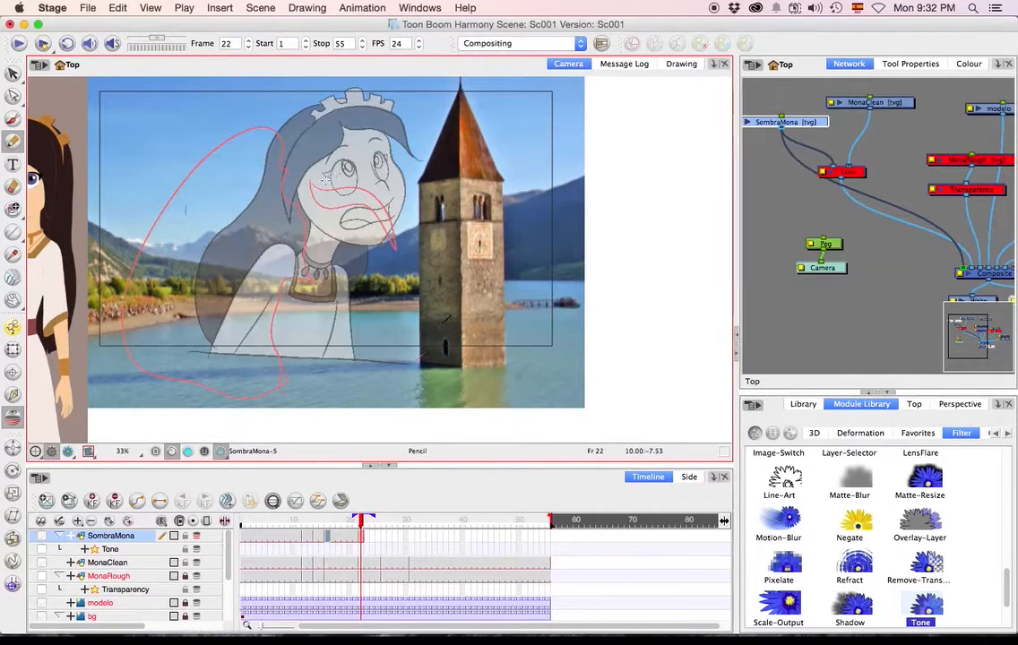
{"action": "mouse_move", "coordinate": [320, 177]}
{"action": "left_mouse_down"}
{"action": "mouse_move", "coordinate": [383, 258]}
{"action": "mouse_move", "coordinate": [337, 240]}
{"action": "mouse_move", "coordinate": [323, 251]}
{"action": "mouse_move", "coordinate": [319, 238]}
{"action": "mouse_move", "coordinate": [285, 369]}
{"action": "mouse_move", "coordinate": [212, 371]}
{"action": "mouse_move", "coordinate": [166, 301]}
{"action": "mouse_move", "coordinate": [215, 196]}
{"action": "mouse_move", "coordinate": [271, 112]}
{"action": "mouse_move", "coordinate": [320, 87]}
{"action": "mouse_move", "coordinate": [331, 119]}
{"action": "mouse_move", "coordinate": [319, 167]}
{"action": "left_mouse_up"}
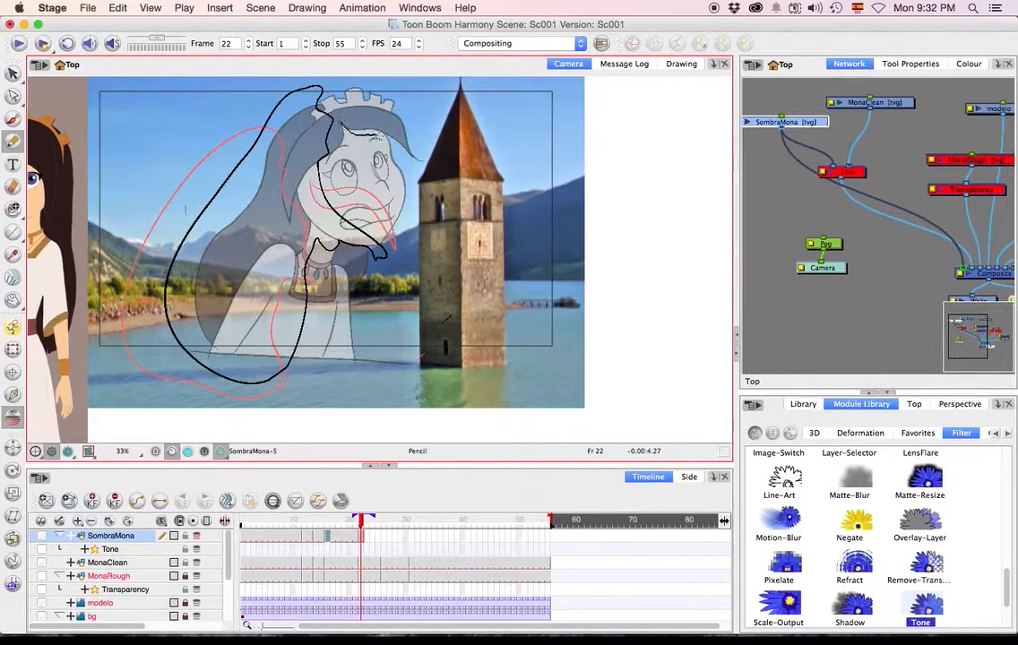
{"action": "left_click_drag", "start_coordinate": [405, 142], "coordinate": [340, 115]}
Compare frames 22 and 25, and outline Mona's shadow over her hair, face, dress and fringe in frame 26 of SombraMona.
{"action": "key", "text": "period"}
{"action": "key", "text": "period"}
{"action": "key", "text": "period"}
{"action": "key", "text": "period"}
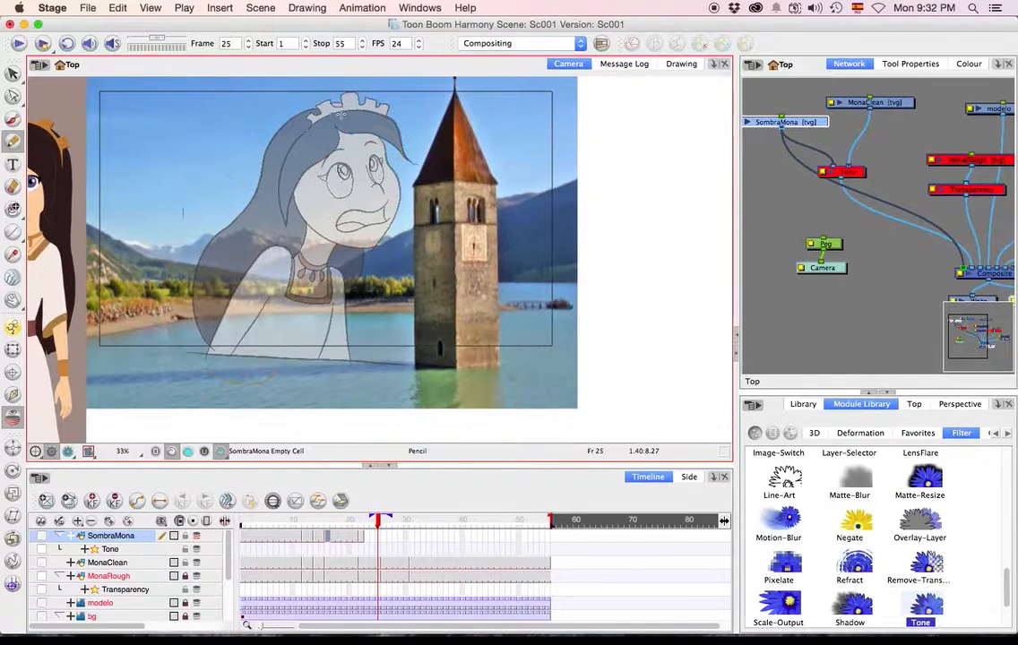
{"action": "left_click", "coordinate": [338, 477]}
{"action": "key", "text": "comma"}
{"action": "key", "text": "comma"}
{"action": "key", "text": "comma"}
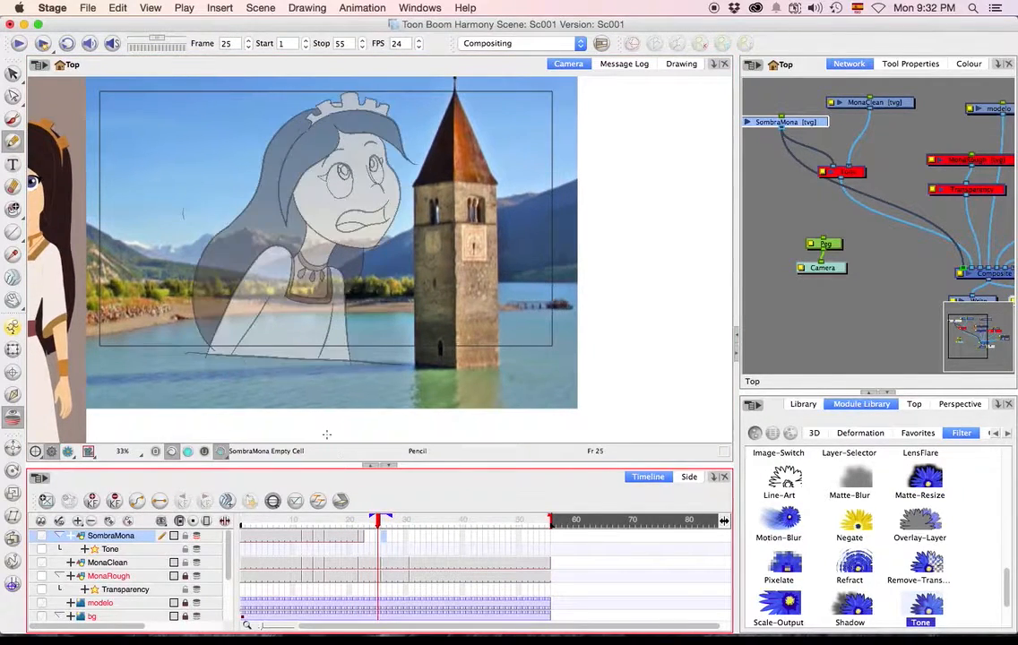
{"action": "key", "text": "comma"}
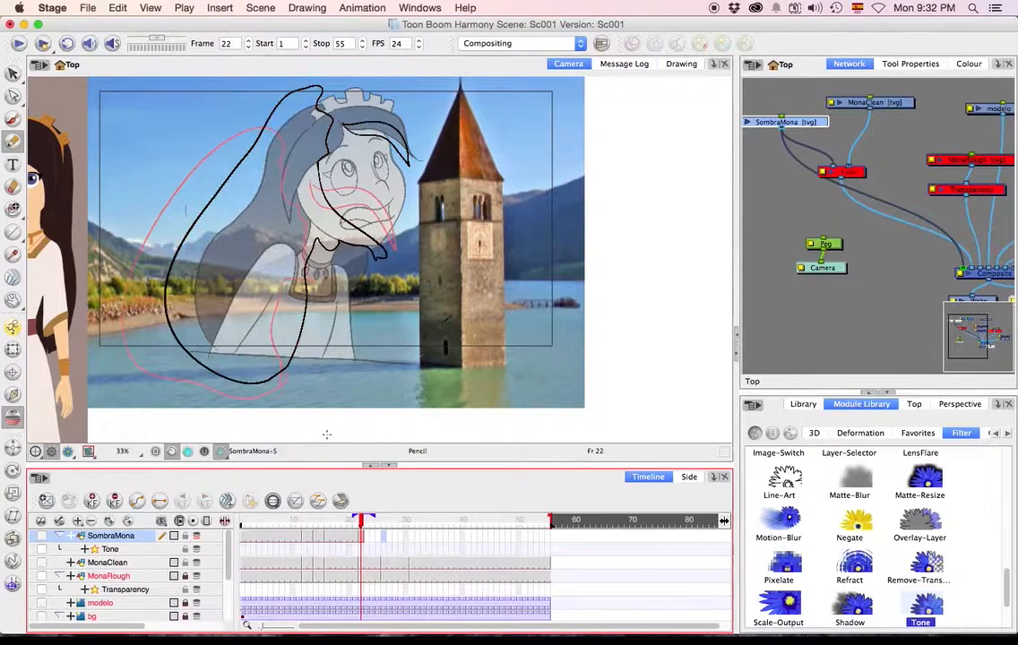
{"action": "key", "text": "period"}
{"action": "key", "text": "period"}
{"action": "key", "text": "period"}
{"action": "key", "text": "period"}
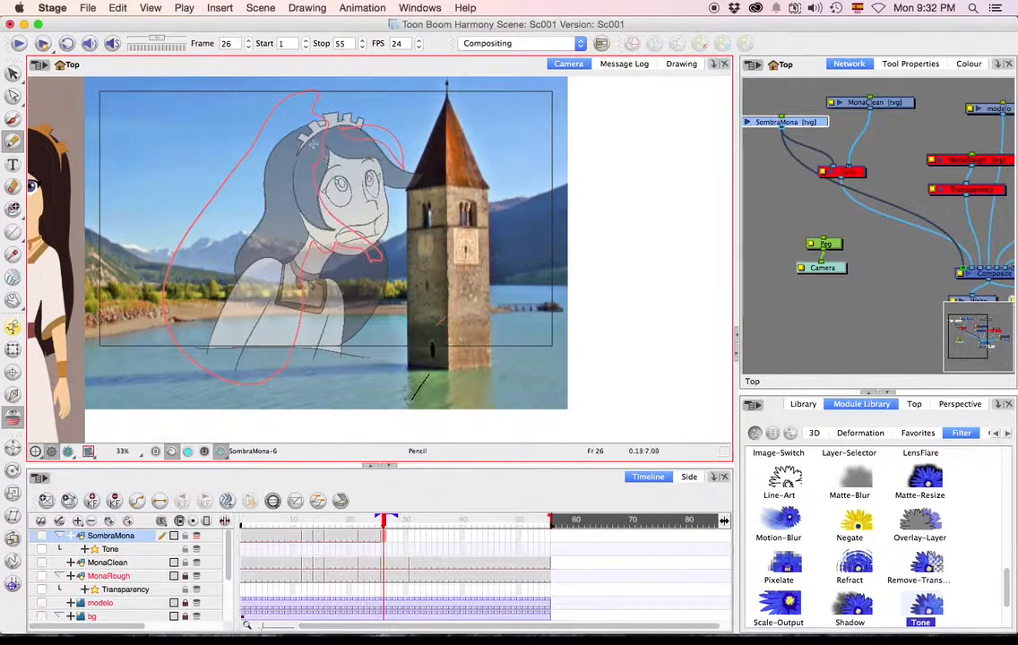
{"action": "mouse_move", "coordinate": [311, 139]}
{"action": "left_mouse_down"}
{"action": "mouse_move", "coordinate": [311, 199]}
{"action": "mouse_move", "coordinate": [325, 234]}
{"action": "mouse_move", "coordinate": [352, 258]}
{"action": "mouse_move", "coordinate": [318, 245]}
{"action": "mouse_move", "coordinate": [307, 255]}
{"action": "mouse_move", "coordinate": [289, 336]}
{"action": "mouse_move", "coordinate": [268, 366]}
{"action": "mouse_move", "coordinate": [218, 363]}
{"action": "mouse_move", "coordinate": [197, 234]}
{"action": "mouse_move", "coordinate": [269, 117]}
{"action": "mouse_move", "coordinate": [318, 118]}
{"action": "mouse_move", "coordinate": [334, 147]}
{"action": "mouse_move", "coordinate": [367, 151]}
{"action": "mouse_move", "coordinate": [395, 193]}
{"action": "left_mouse_up"}
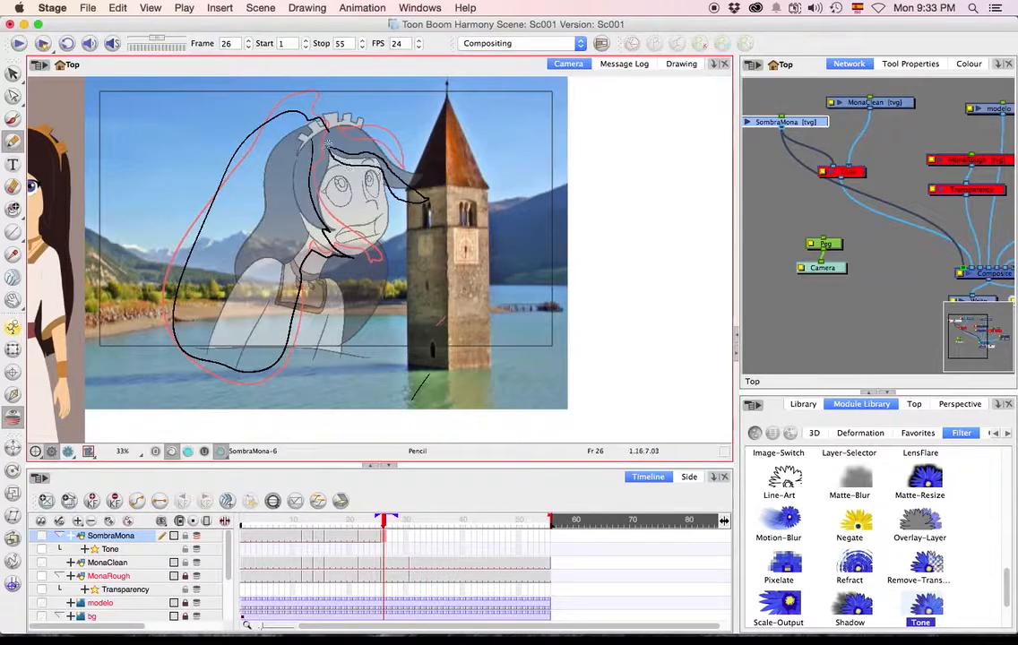
Draw the closed shadow outline around Mona's hair, face and dress and beneath her fringe in frame 31 of SombraMona.
{"action": "key", "text": "period"}
{"action": "key", "text": "period"}
{"action": "key", "text": "period"}
{"action": "key", "text": "period"}
{"action": "key", "text": "period"}
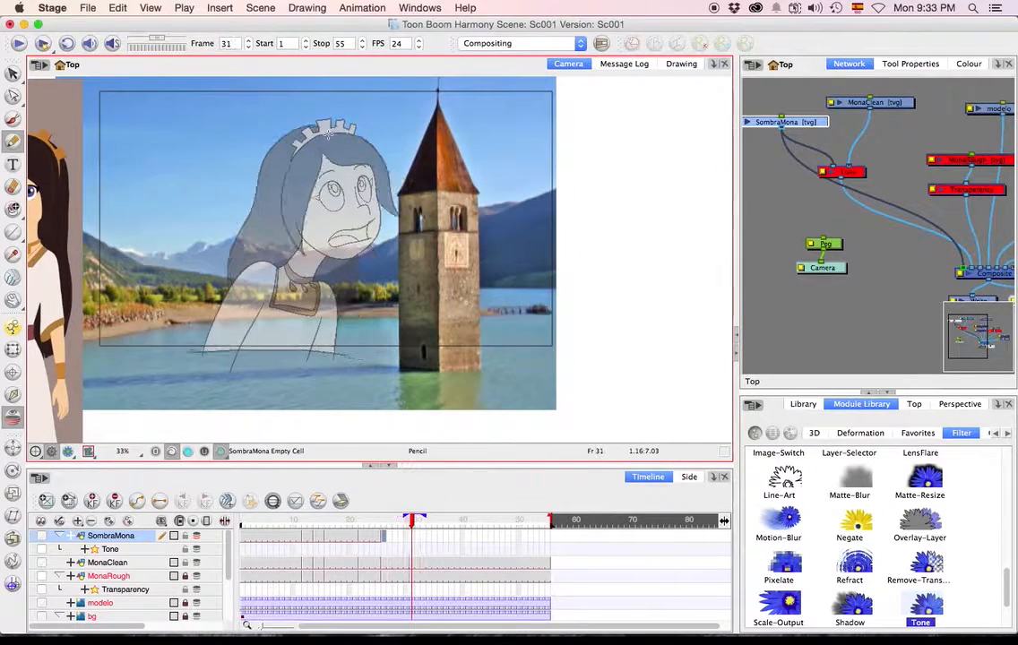
{"action": "key", "text": "F5"}
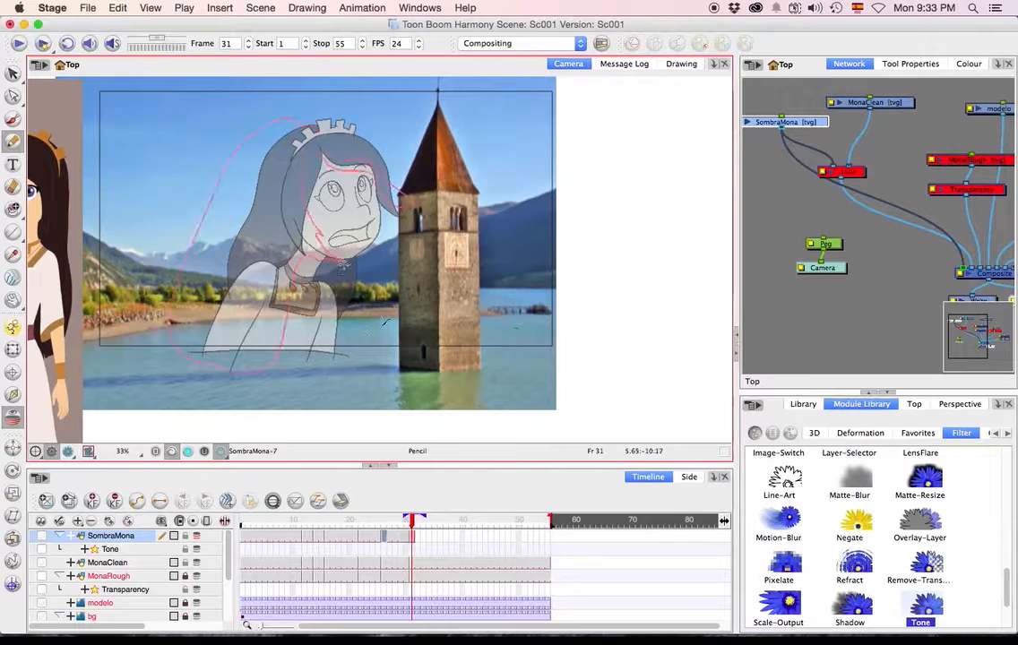
{"action": "mouse_move", "coordinate": [303, 151]}
{"action": "left_mouse_down"}
{"action": "mouse_move", "coordinate": [298, 224]}
{"action": "mouse_move", "coordinate": [339, 258]}
{"action": "mouse_move", "coordinate": [299, 269]}
{"action": "mouse_move", "coordinate": [278, 349]}
{"action": "mouse_move", "coordinate": [260, 375]}
{"action": "mouse_move", "coordinate": [218, 370]}
{"action": "mouse_move", "coordinate": [165, 292]}
{"action": "mouse_move", "coordinate": [260, 130]}
{"action": "mouse_move", "coordinate": [301, 143]}
{"action": "left_mouse_up"}
{"action": "mouse_move", "coordinate": [371, 163]}
{"action": "left_mouse_down"}
{"action": "mouse_move", "coordinate": [396, 228]}
{"action": "mouse_move", "coordinate": [375, 183]}
{"action": "mouse_move", "coordinate": [345, 180]}
{"action": "mouse_move", "coordinate": [323, 151]}
{"action": "left_mouse_up"}
Refine the shadow outline at Mona's chin and neck in frame 31 with the Contour Editor.
{"action": "key", "text": "q"}
{"action": "left_click", "coordinate": [320, 266]}
{"action": "left_click_drag", "start_coordinate": [321, 266], "coordinate": [336, 266]}
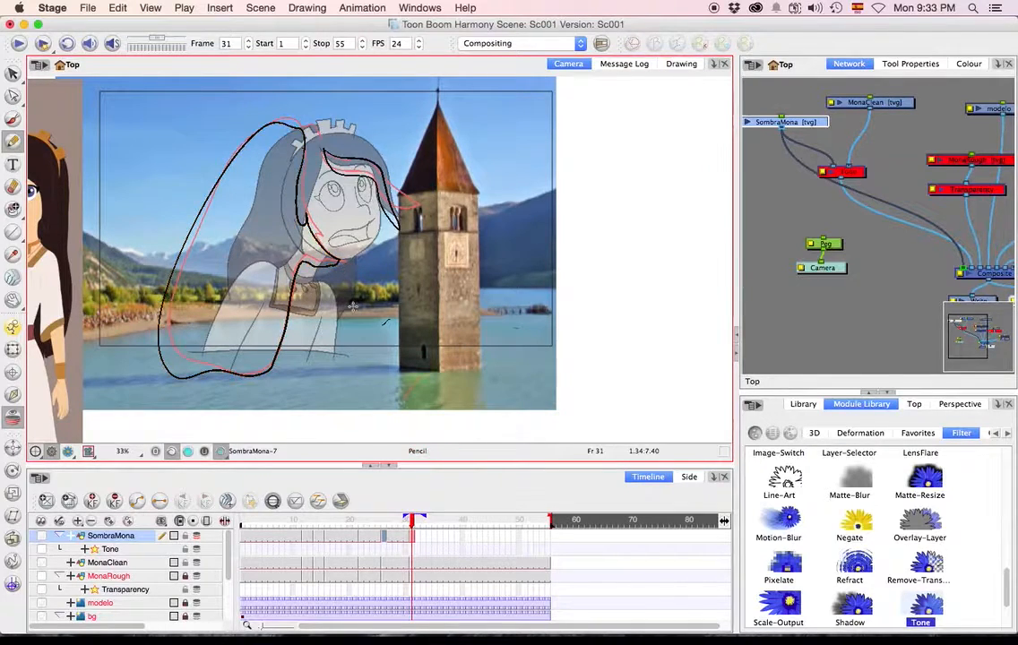
{"action": "key", "text": "q"}
{"action": "left_click", "coordinate": [298, 240]}
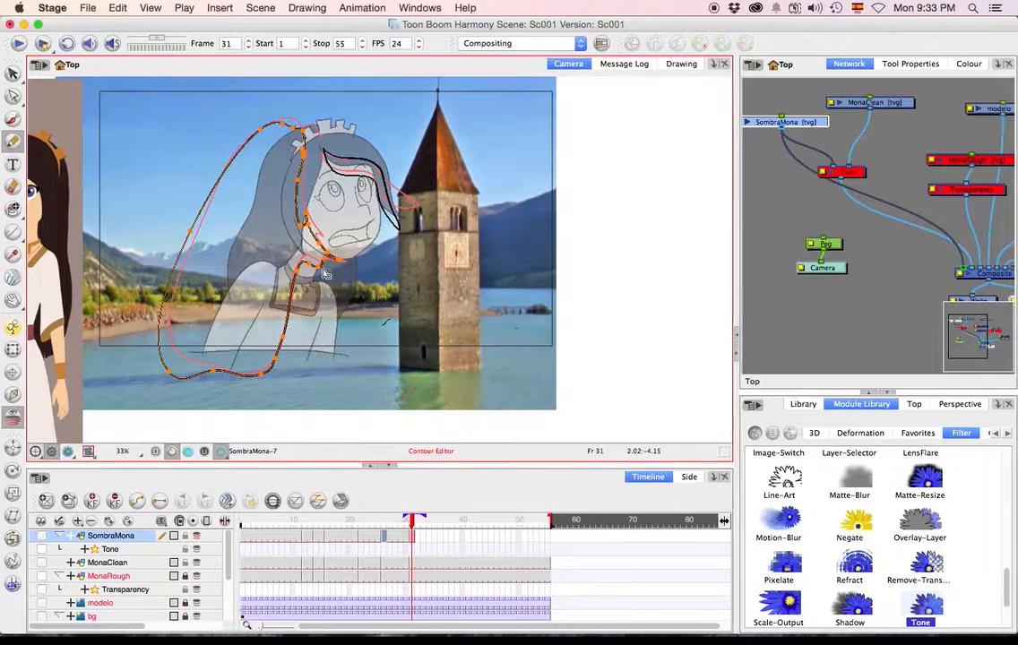
{"action": "left_click_drag", "start_coordinate": [321, 266], "coordinate": [316, 261]}
Extend the exposure of SombraMona's last shadow drawing to frame 55 and scrub back to frame 47.
{"action": "left_click", "coordinate": [549, 536]}
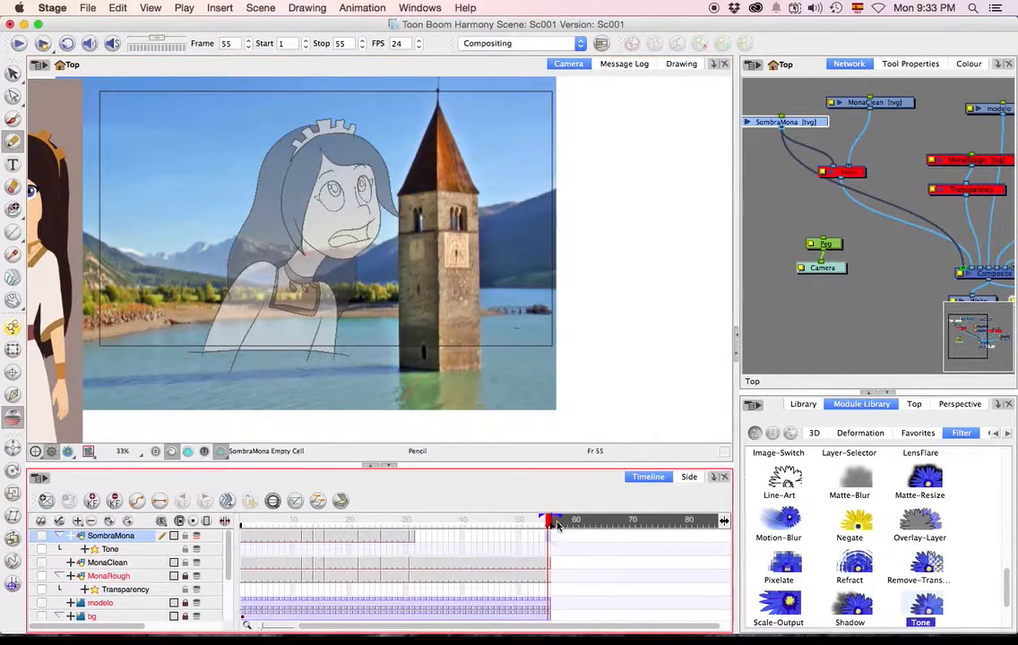
{"action": "key", "text": "F5"}
{"action": "left_click_drag", "start_coordinate": [523, 520], "coordinate": [489, 513]}
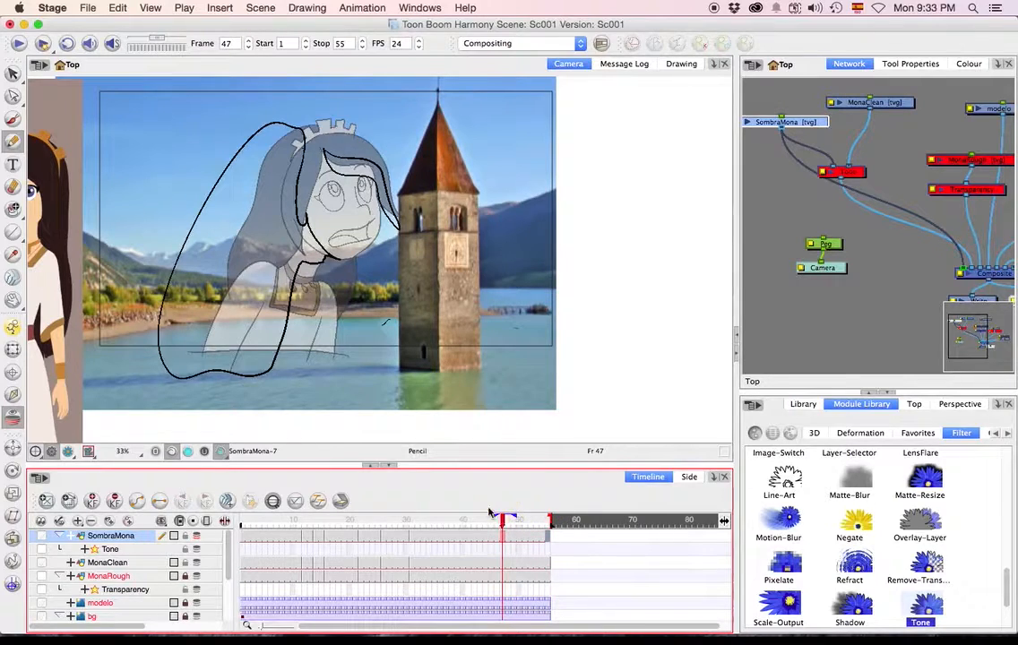
Show the strokes and fill the main shadow and fringe shadow with black in frame 47 using the Paint tool.
{"action": "left_click", "coordinate": [18, 212]}
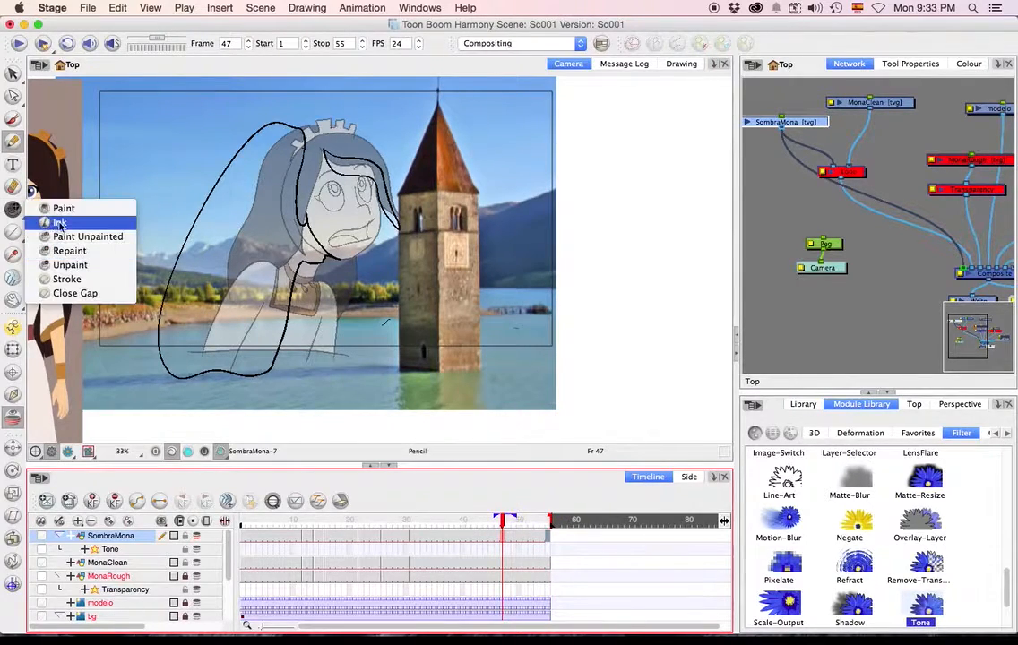
{"action": "left_click", "coordinate": [68, 209]}
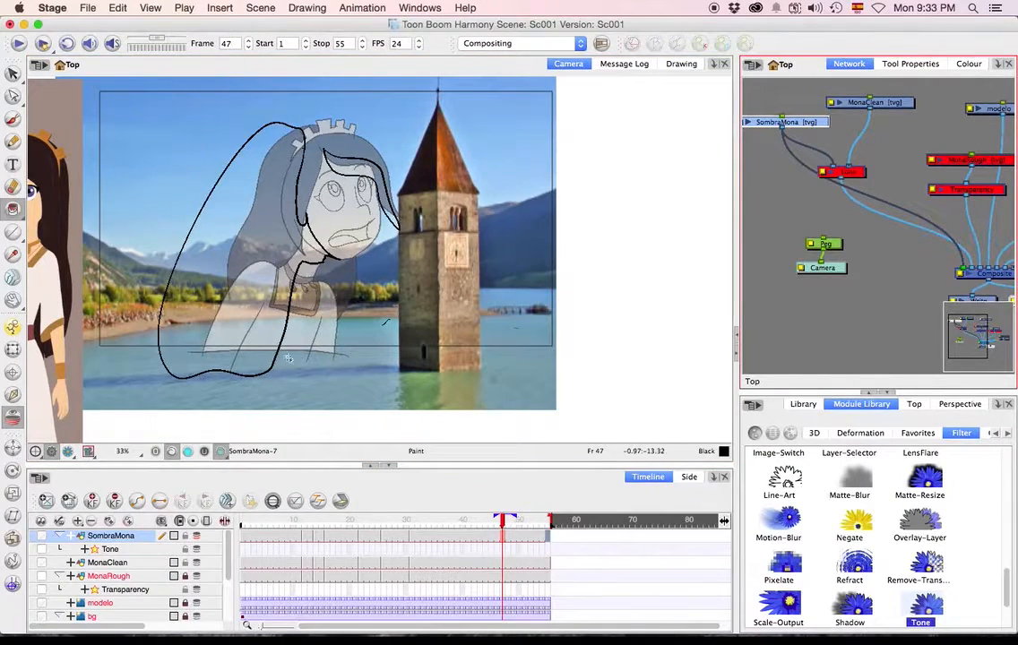
{"action": "left_click", "coordinate": [12, 208]}
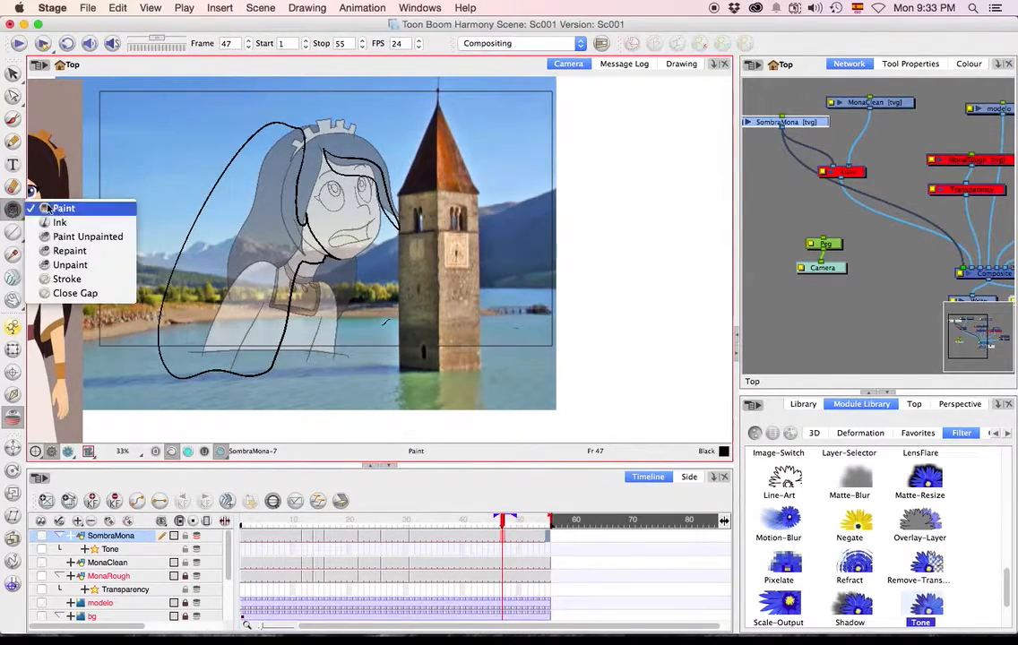
{"action": "left_click", "coordinate": [94, 210]}
{"action": "key", "text": "k"}
{"action": "key", "text": "alt+c"}
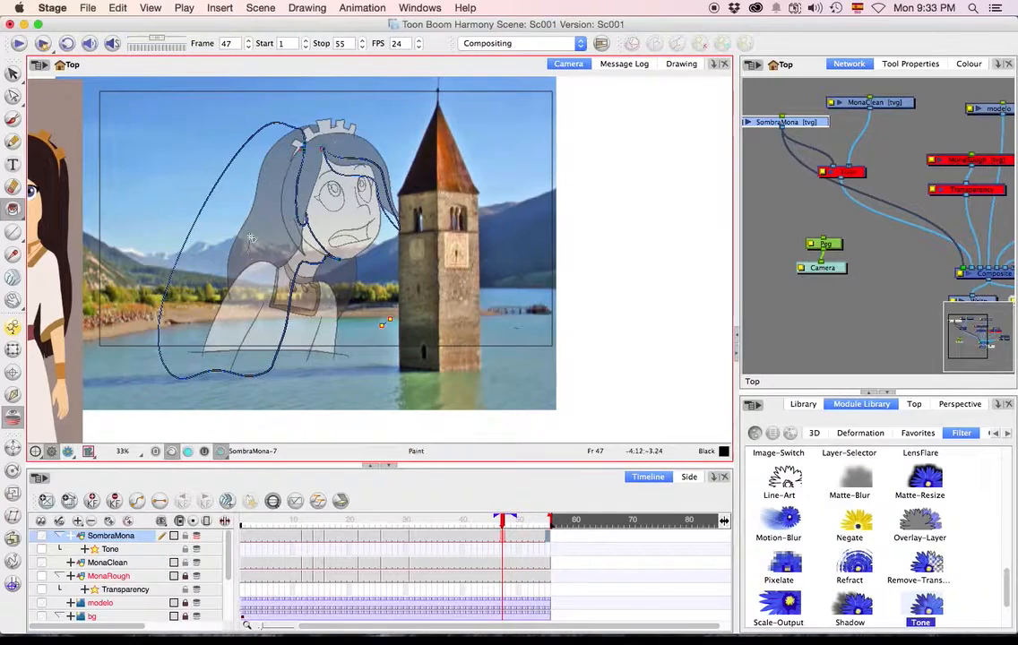
{"action": "left_click", "coordinate": [282, 167]}
{"action": "left_click", "coordinate": [365, 168]}
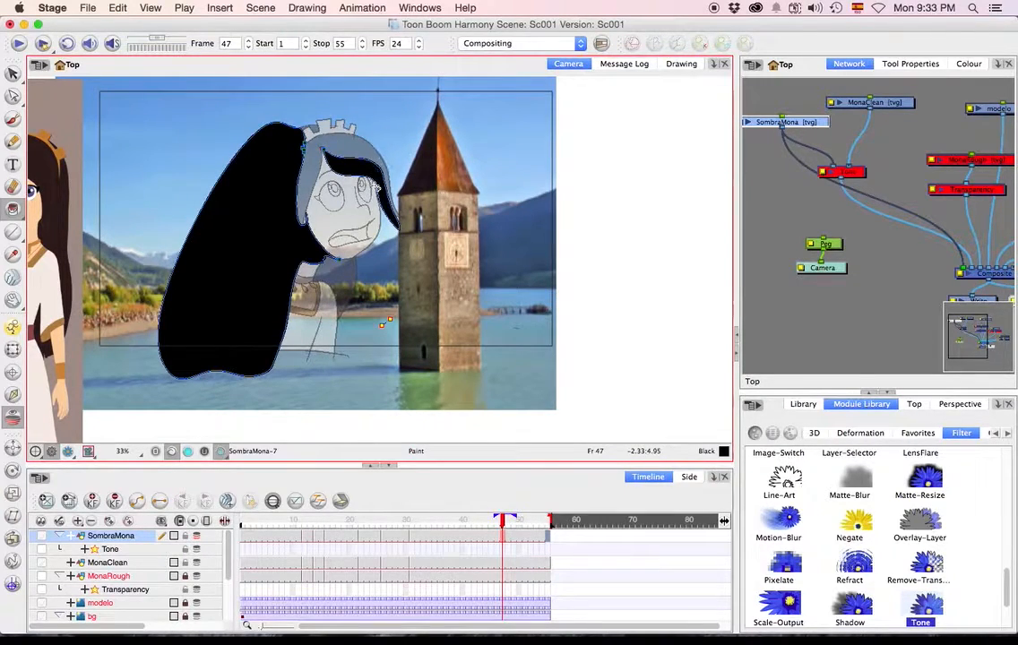
Fill the main shadow and the fringe shadow with black in frame 26 of SombraMona using the Paint tool.
{"action": "key", "text": "f"}
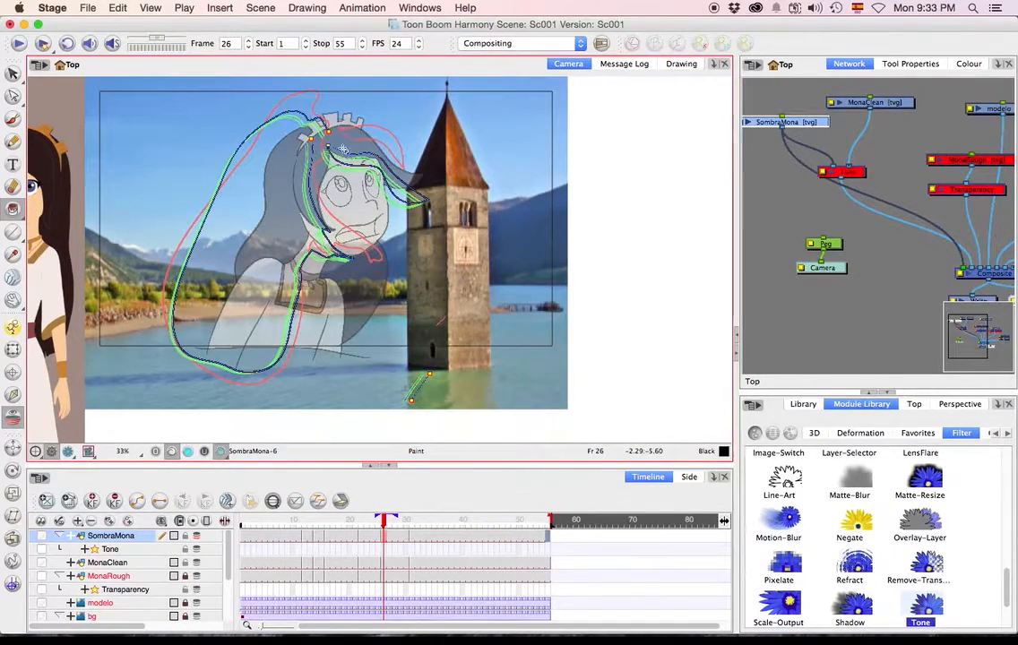
{"action": "key", "text": "alt+s"}
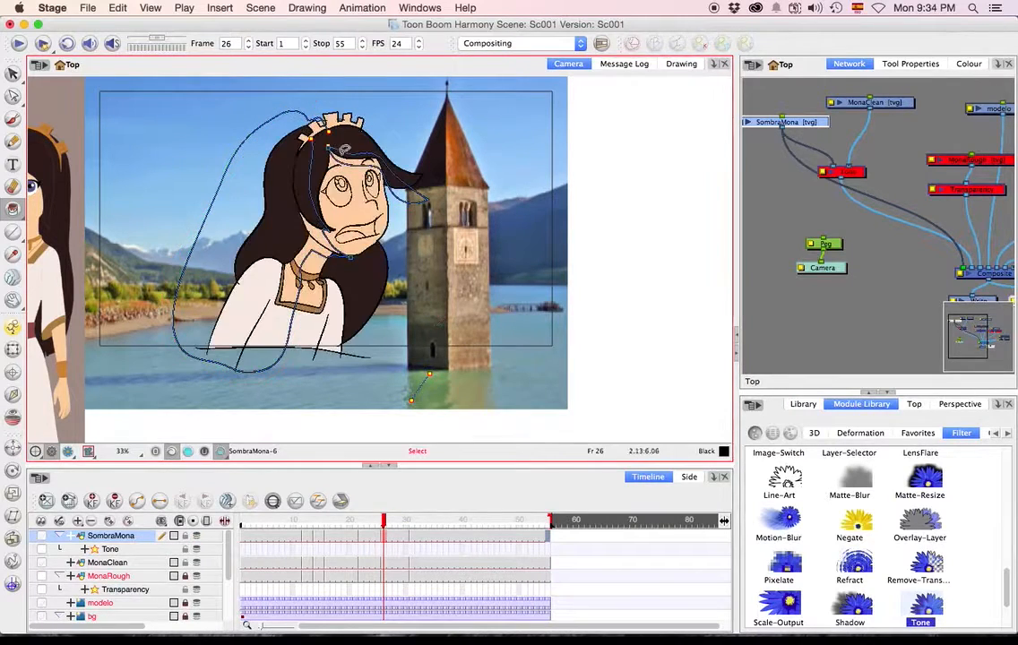
{"action": "key", "text": "alt+c"}
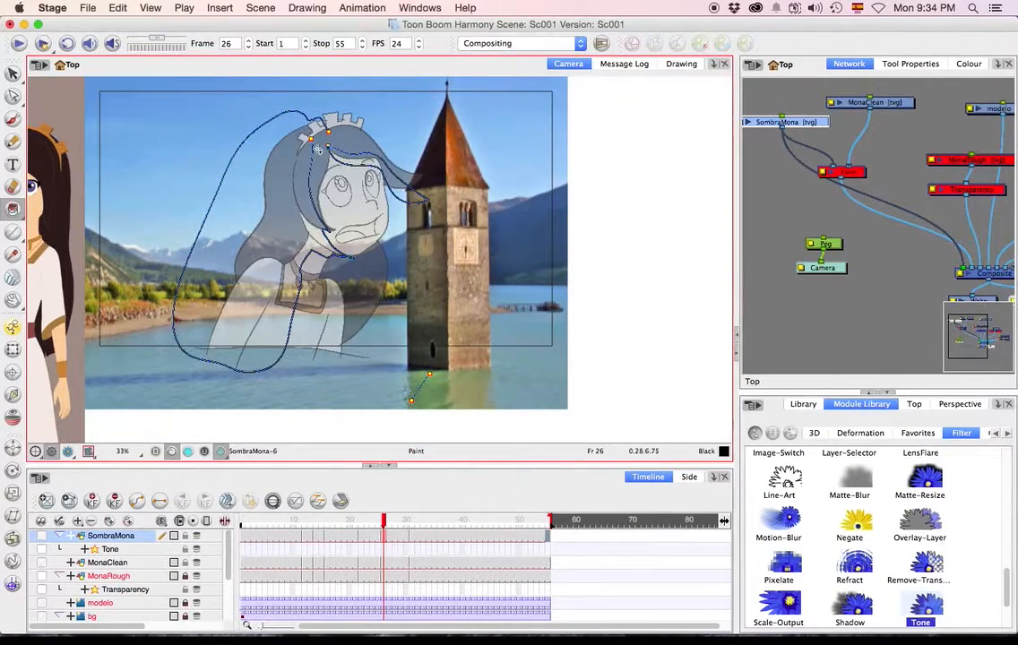
{"action": "key", "text": "alt+i"}
{"action": "left_click", "coordinate": [293, 121]}
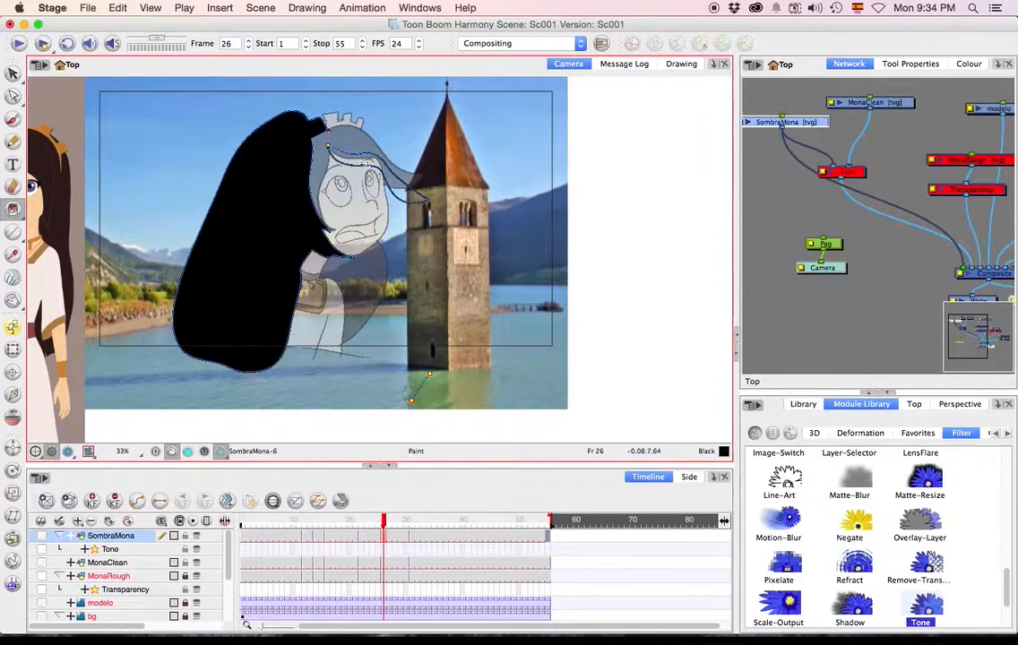
{"action": "left_click", "coordinate": [330, 151]}
Fill the shadows with black in frames 22 and 16 of SombraMona, closing the gap in frame 16's fringe outline.
{"action": "key", "text": "f"}
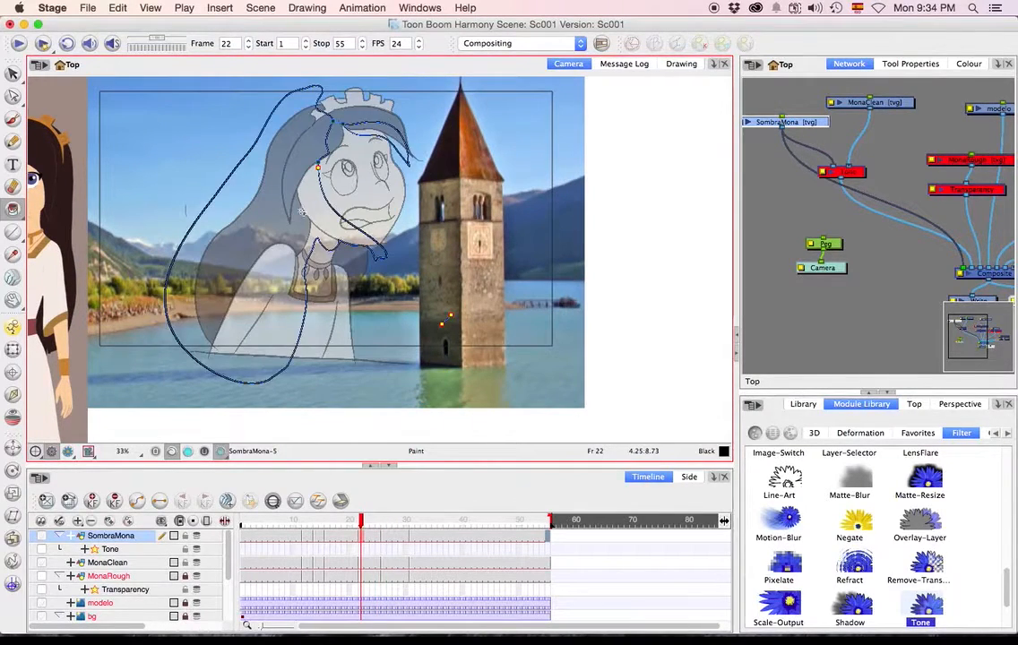
{"action": "left_click", "coordinate": [291, 154]}
{"action": "key", "text": "f"}
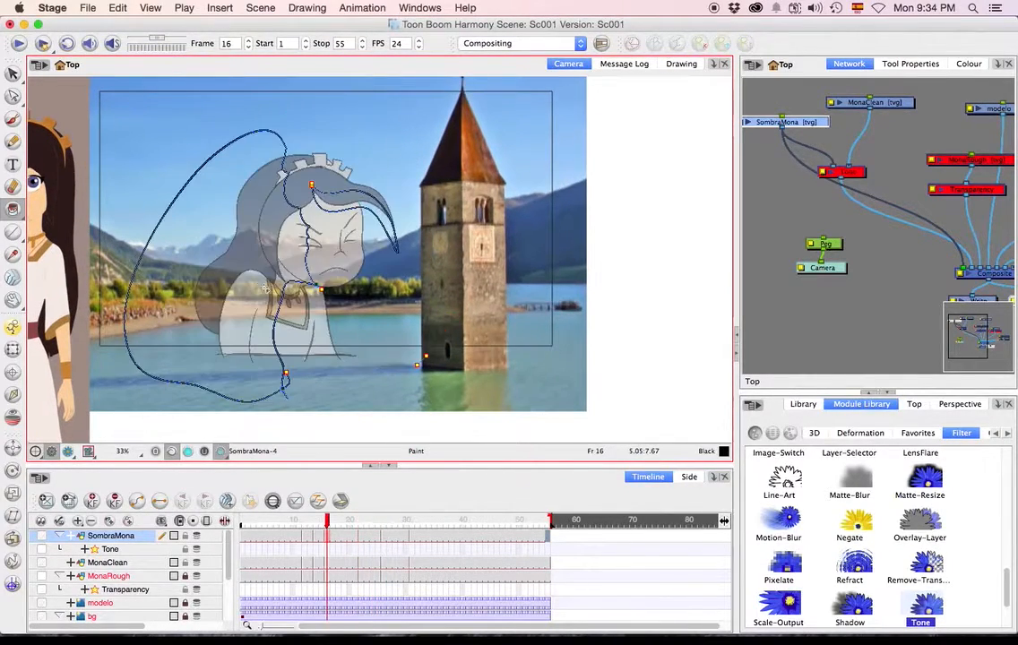
{"action": "left_click", "coordinate": [287, 176]}
{"action": "key", "text": "alt+c"}
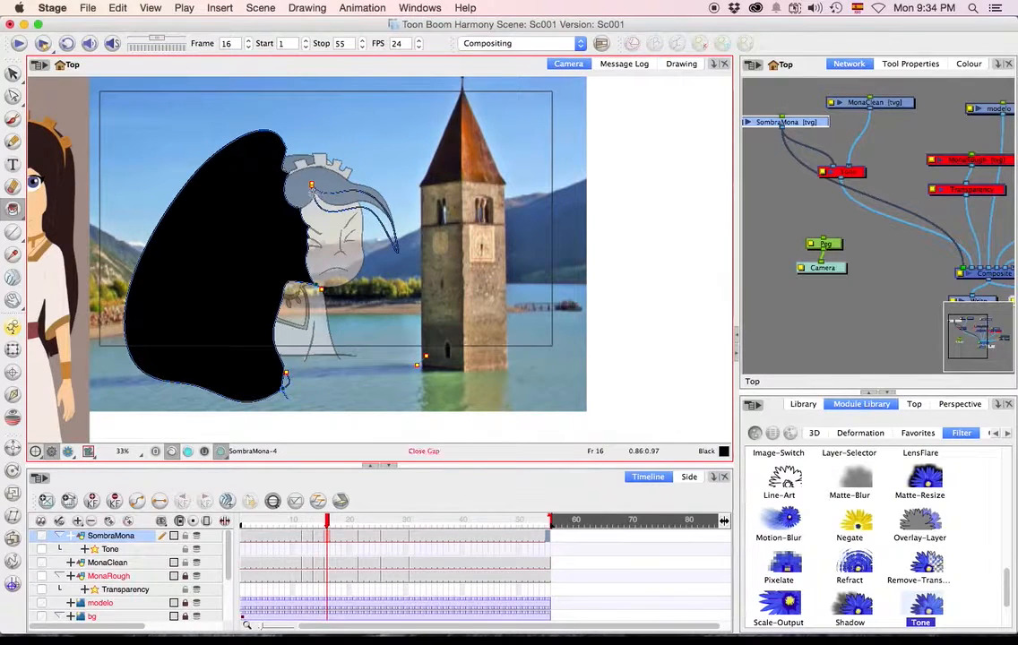
{"action": "left_click_drag", "start_coordinate": [318, 198], "coordinate": [315, 177]}
{"action": "key", "text": "alt+i"}
{"action": "left_click", "coordinate": [323, 203]}
{"action": "left_click", "coordinate": [345, 199]}
Fill the main shadow and fringe shadow with black in frame 14 and go forward through the drawings to frame 55.
{"action": "key", "text": "f"}
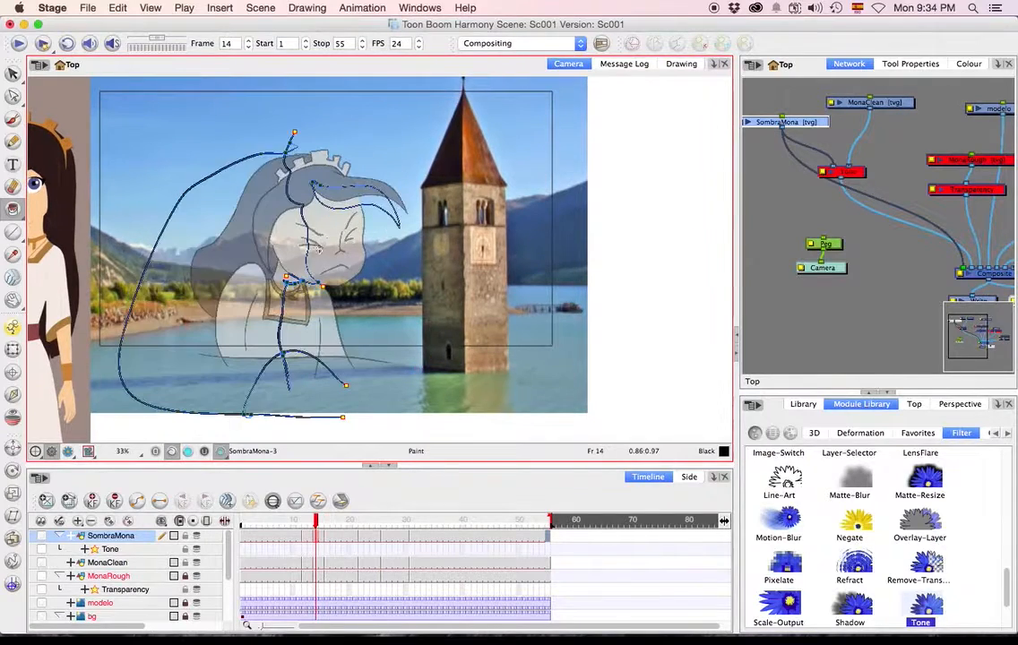
{"action": "left_click", "coordinate": [277, 213]}
{"action": "left_click", "coordinate": [348, 194]}
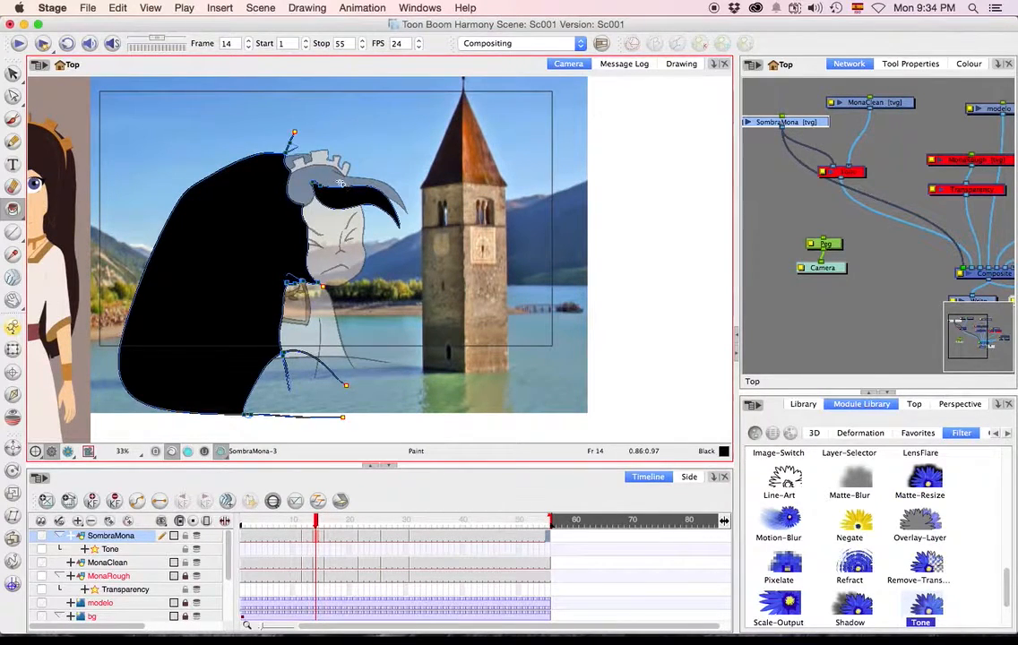
{"action": "key", "text": "g"}
{"action": "key", "text": "g"}
{"action": "key", "text": "g"}
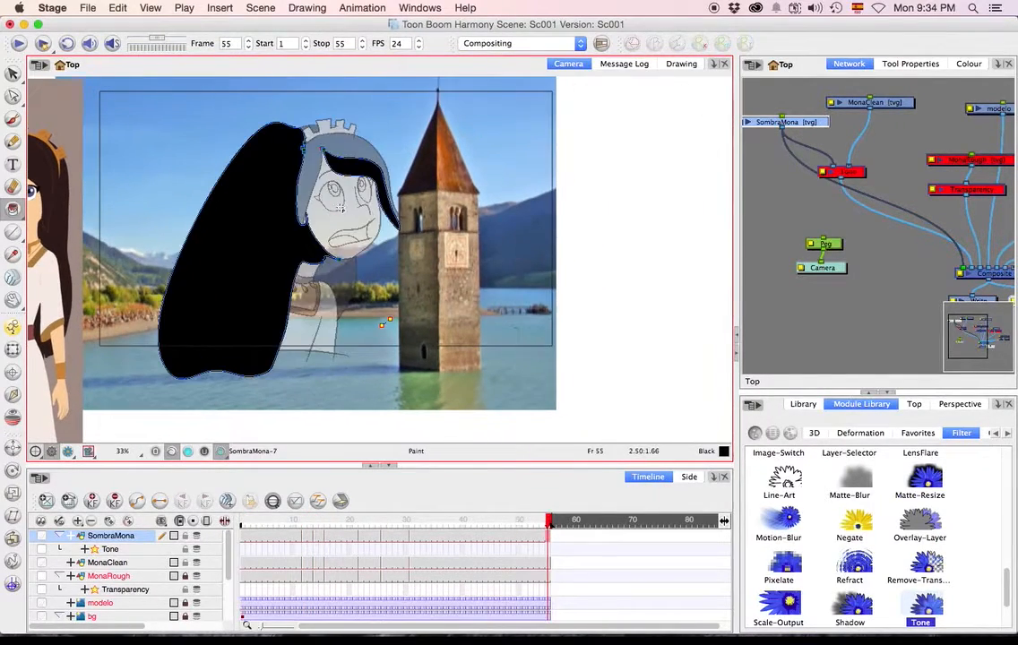
Disconnect SombraMona from the Composite module and enable the Tone effect.
{"action": "left_click_drag", "start_coordinate": [887, 215], "coordinate": [822, 263]}
{"action": "left_click", "coordinate": [859, 176]}
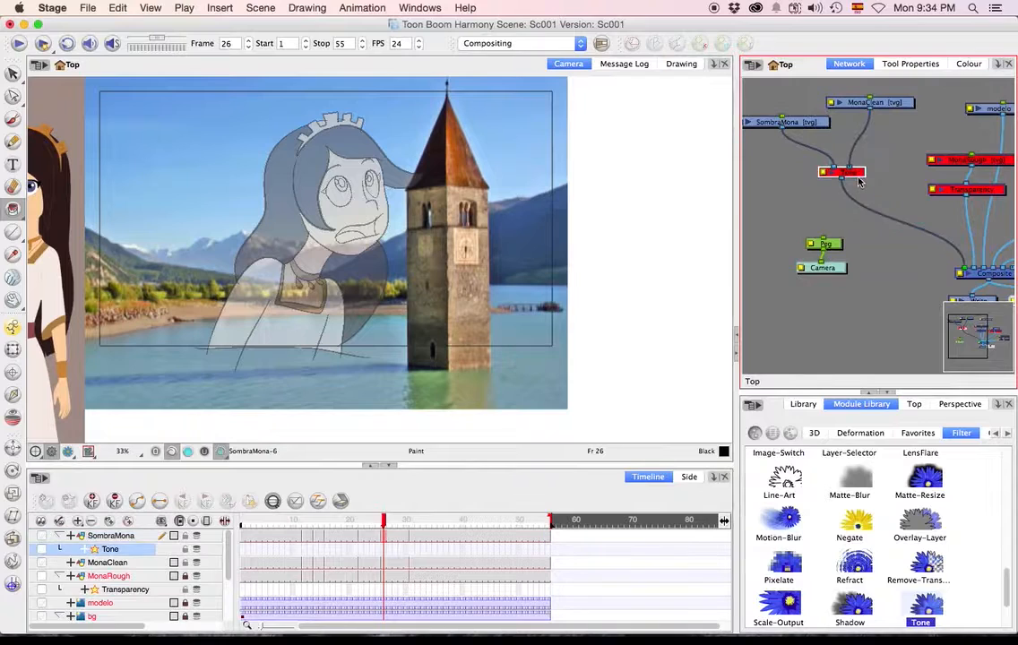
{"action": "key", "text": "f"}
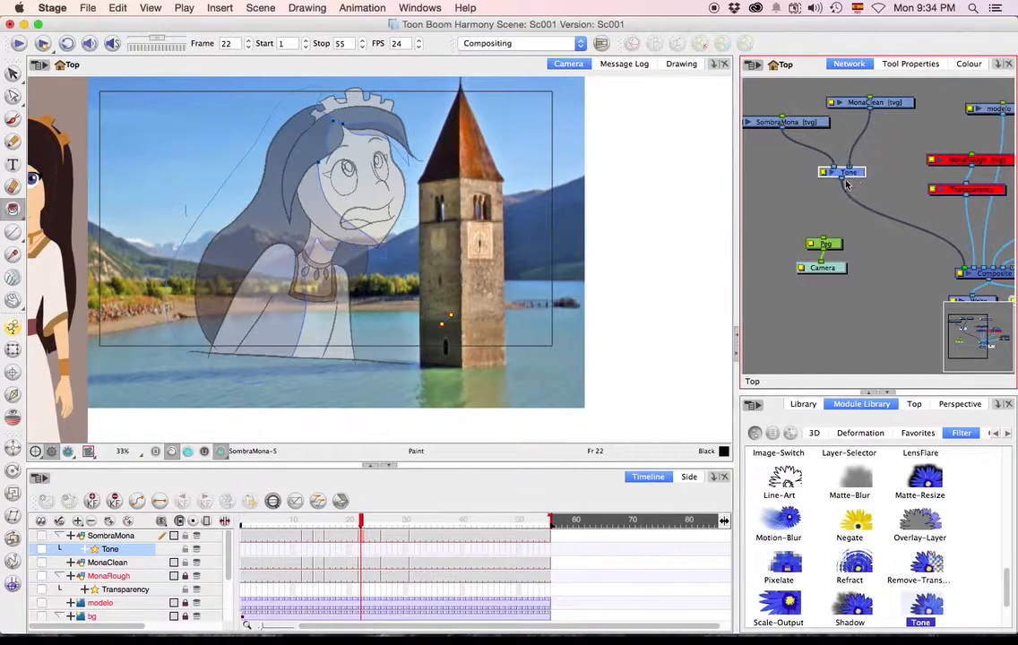
Return to frame 1, switch the Camera view to render mode and hide the strokes.
{"action": "left_click", "coordinate": [254, 520]}
{"action": "left_click_drag", "start_coordinate": [254, 519], "coordinate": [180, 519]}
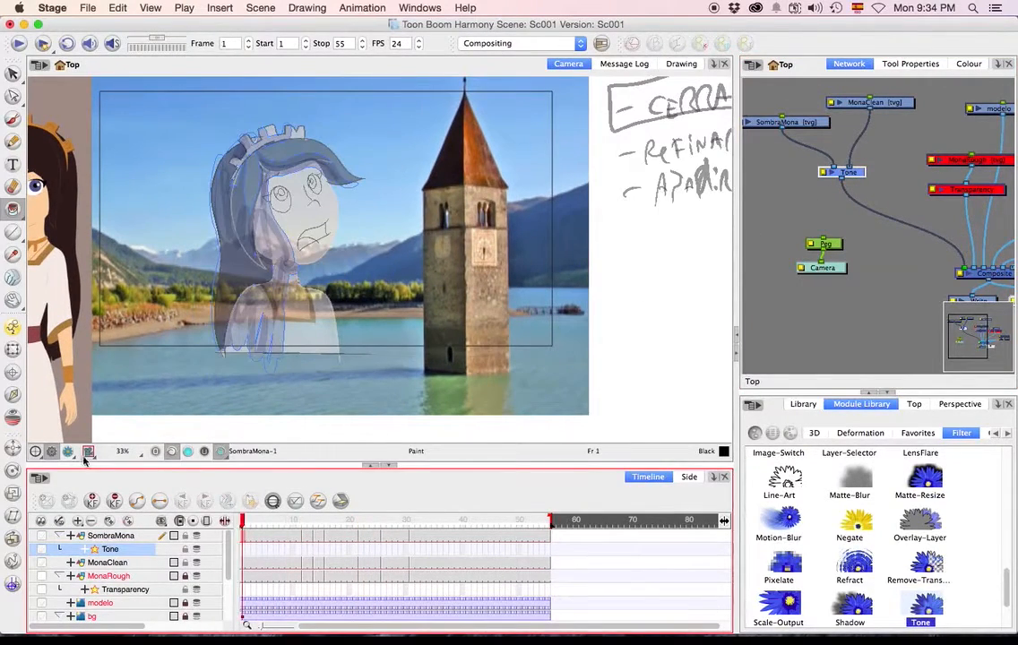
{"action": "left_click", "coordinate": [67, 453]}
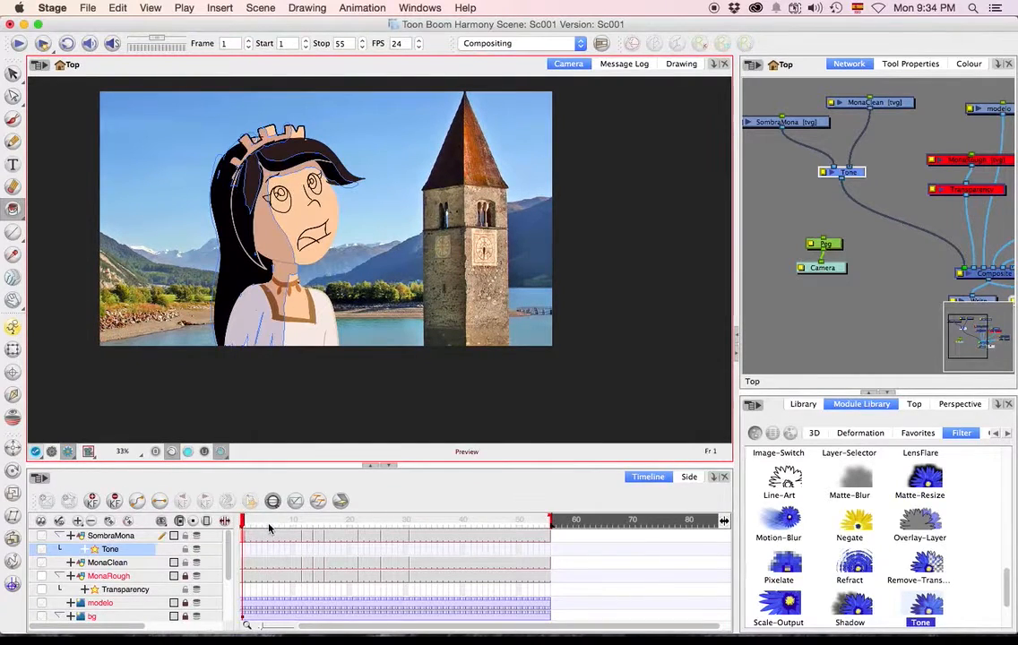
{"action": "key", "text": "k"}
{"action": "left_click_drag", "start_coordinate": [243, 520], "coordinate": [212, 511]}
Render the scene and watch the playback in Toon Boom Play zoomed out to 1:2, and quit the player.
{"action": "left_click", "coordinate": [43, 45]}
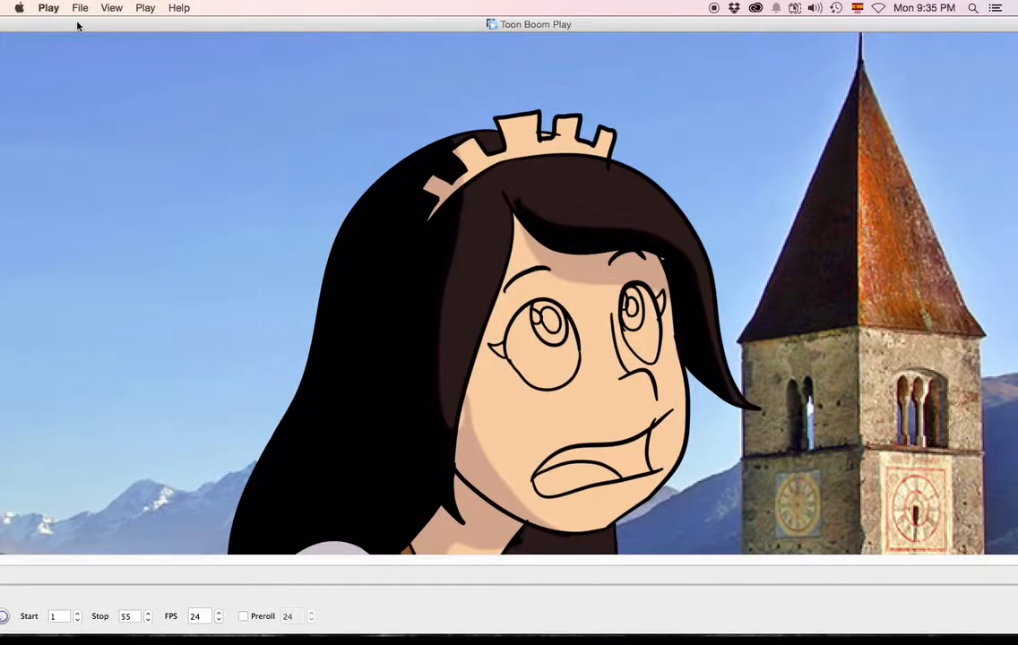
{"action": "left_click_drag", "start_coordinate": [73, 25], "coordinate": [356, 77]}
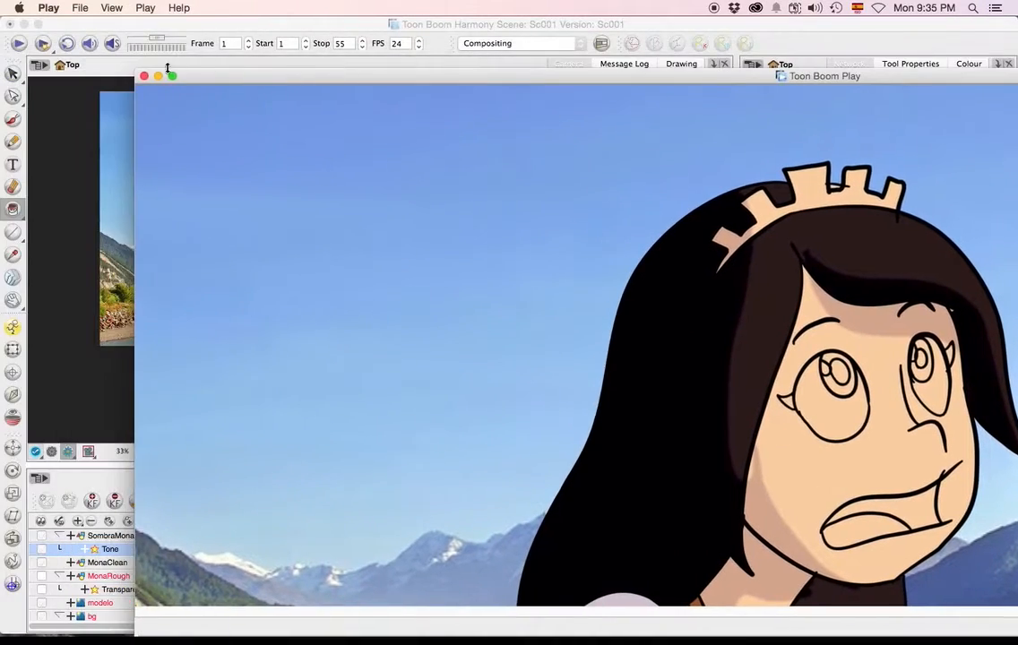
{"action": "left_click_drag", "start_coordinate": [138, 71], "coordinate": [575, 140]}
{"action": "left_click_drag", "start_coordinate": [651, 146], "coordinate": [149, 35]}
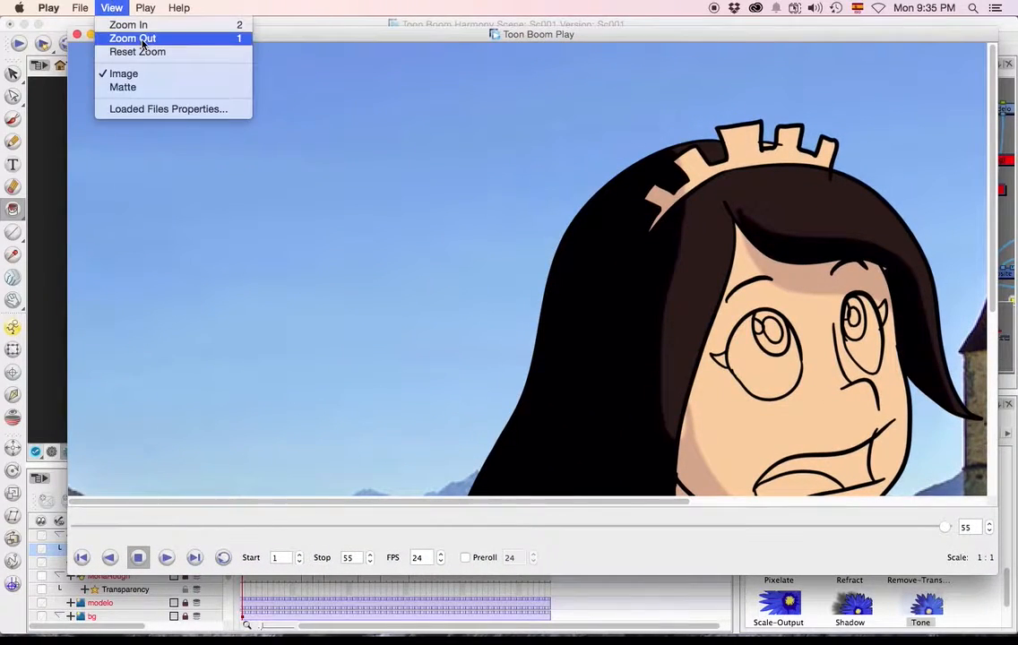
{"action": "left_click", "coordinate": [142, 39]}
{"action": "left_click", "coordinate": [145, 7]}
{"action": "left_click", "coordinate": [390, 257]}
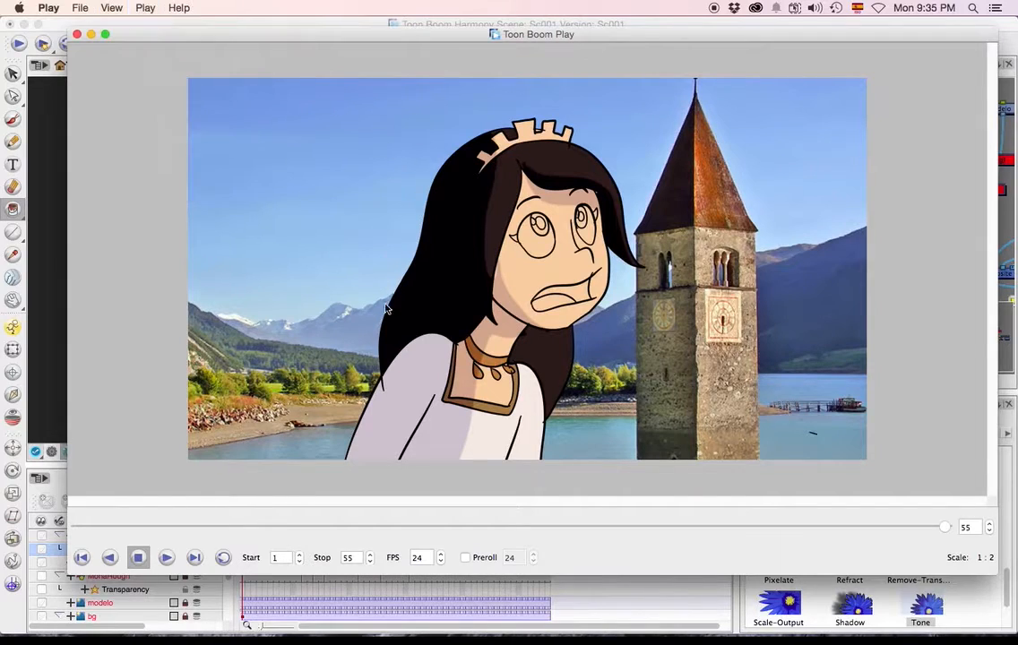
{"action": "left_click", "coordinate": [164, 559]}
{"action": "key", "text": "super+q"}
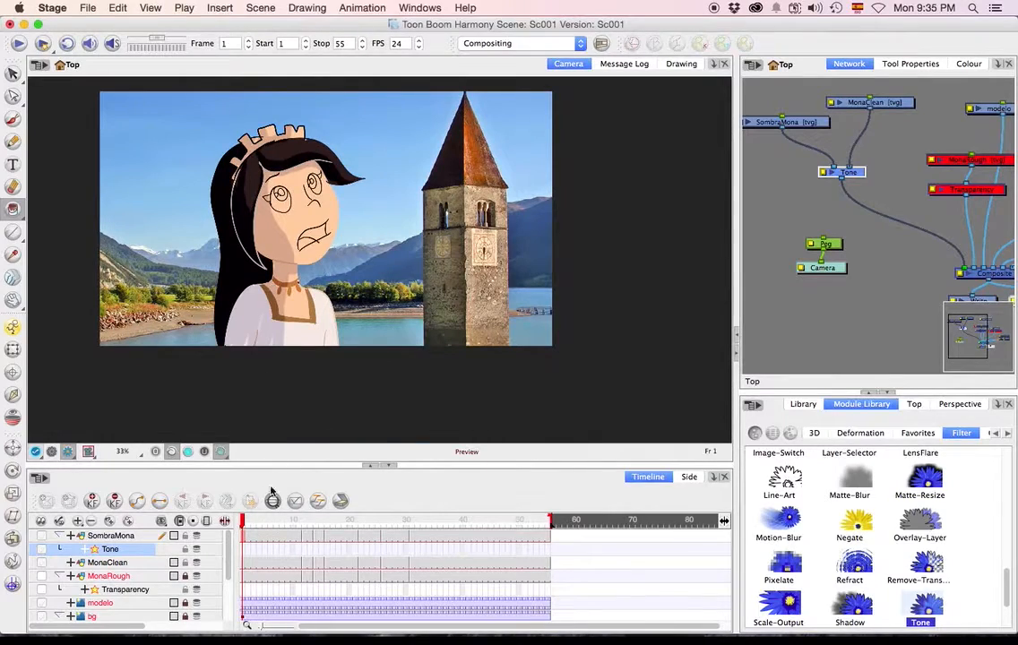
Activate the Select tool and lock the MonaClean layer.
{"action": "scroll", "coordinate": [291, 198], "scroll_direction": "up", "scroll_amount": 1}
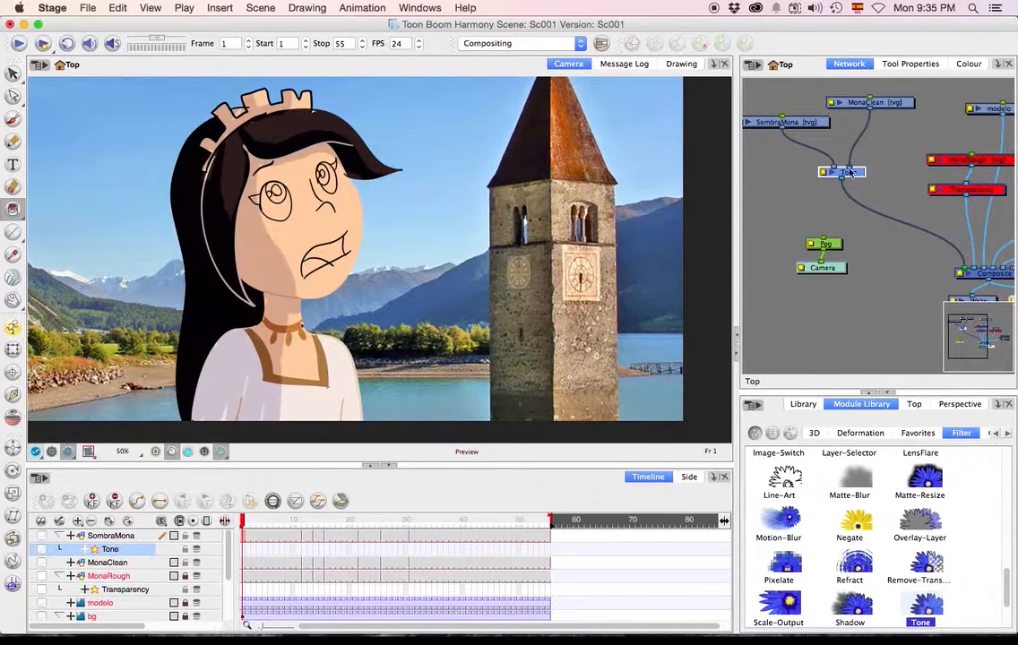
{"action": "left_click", "coordinate": [795, 123]}
{"action": "left_click", "coordinate": [13, 73]}
{"action": "mouse_move", "coordinate": [88, 376]}
{"action": "left_mouse_down"}
{"action": "mouse_move", "coordinate": [136, 64]}
{"action": "mouse_move", "coordinate": [454, 494]}
{"action": "mouse_move", "coordinate": [359, 537]}
{"action": "left_mouse_up"}
{"action": "left_click", "coordinate": [792, 139]}
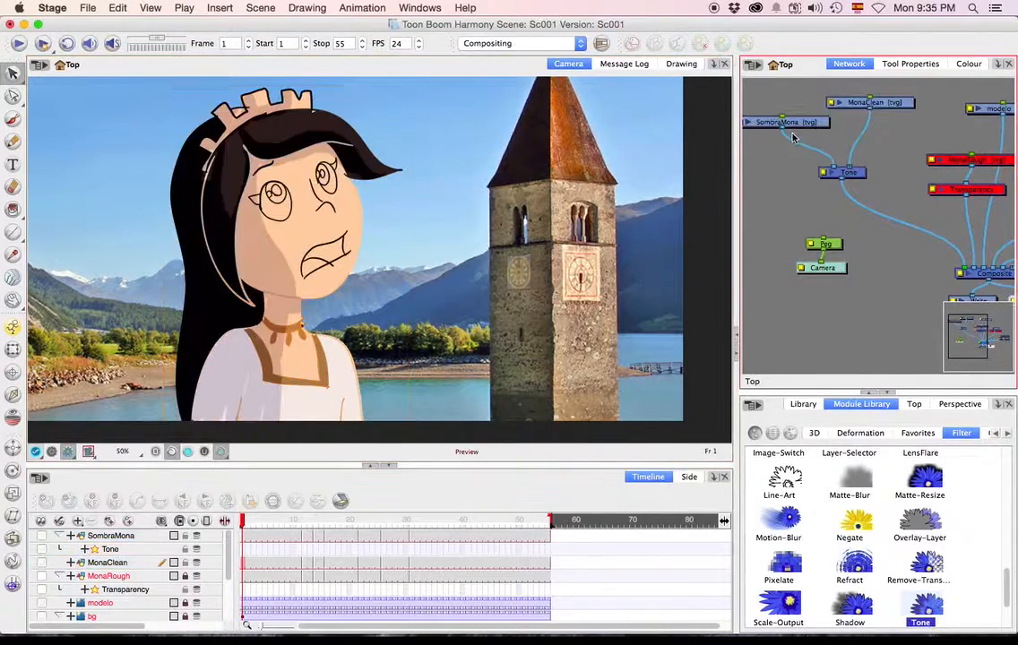
{"action": "left_click", "coordinate": [845, 105]}
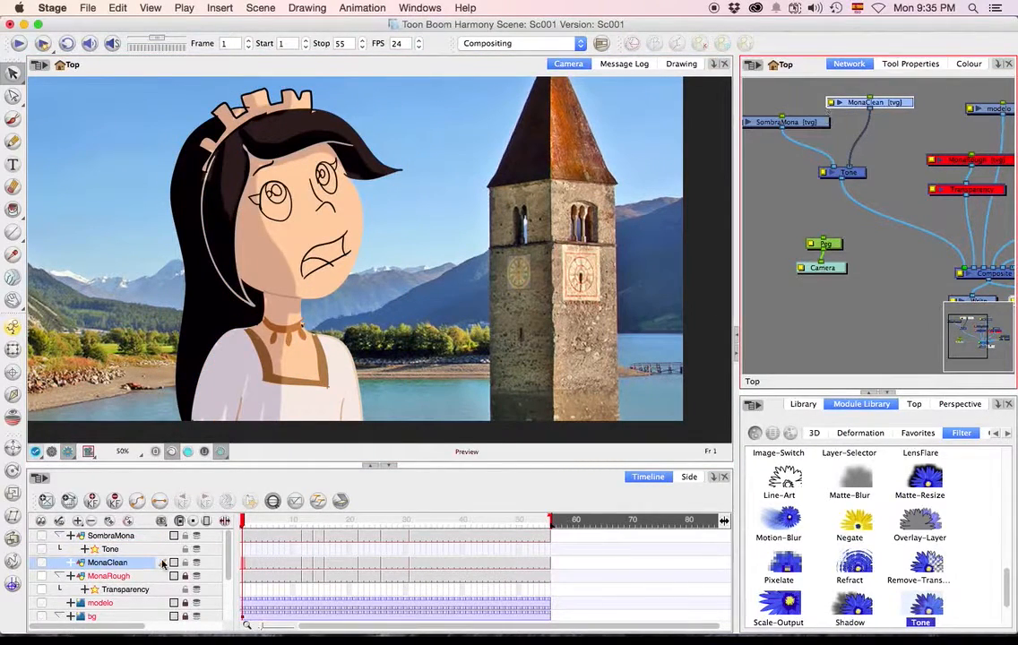
{"action": "left_click", "coordinate": [185, 564]}
{"action": "left_click", "coordinate": [356, 438]}
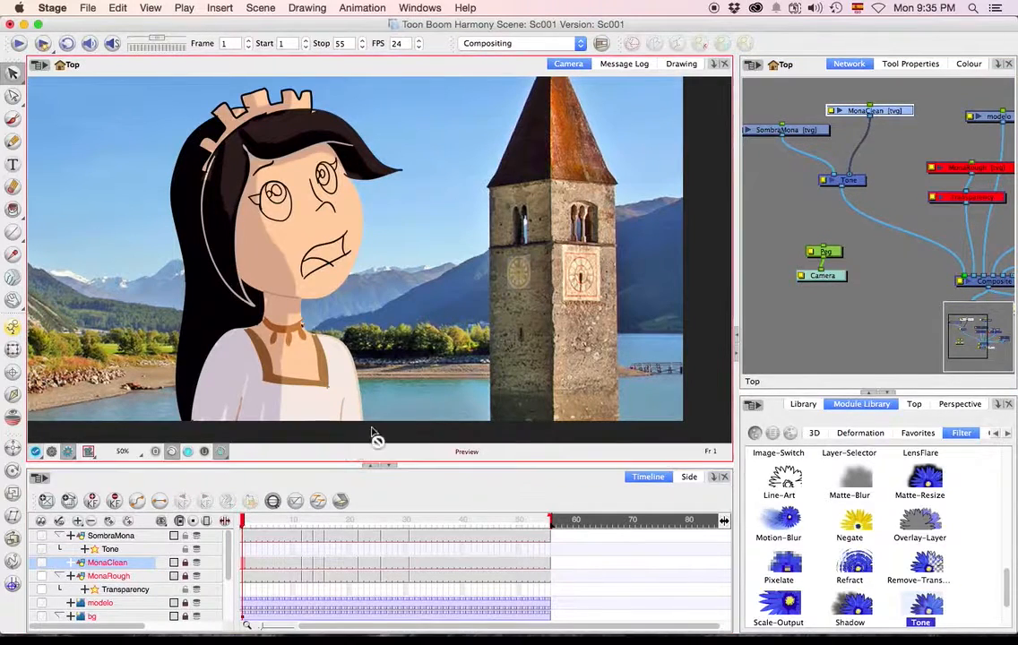
Go to frame 19 and select the shadow artwork of SombraMona in the Camera view.
{"action": "left_click", "coordinate": [810, 130]}
{"action": "mouse_move", "coordinate": [476, 341]}
{"action": "left_mouse_down"}
{"action": "mouse_move", "coordinate": [85, 253]}
{"action": "mouse_move", "coordinate": [561, 434]}
{"action": "left_mouse_up"}
{"action": "left_click", "coordinate": [434, 285]}
{"action": "left_click_drag", "start_coordinate": [328, 525], "coordinate": [359, 527]}
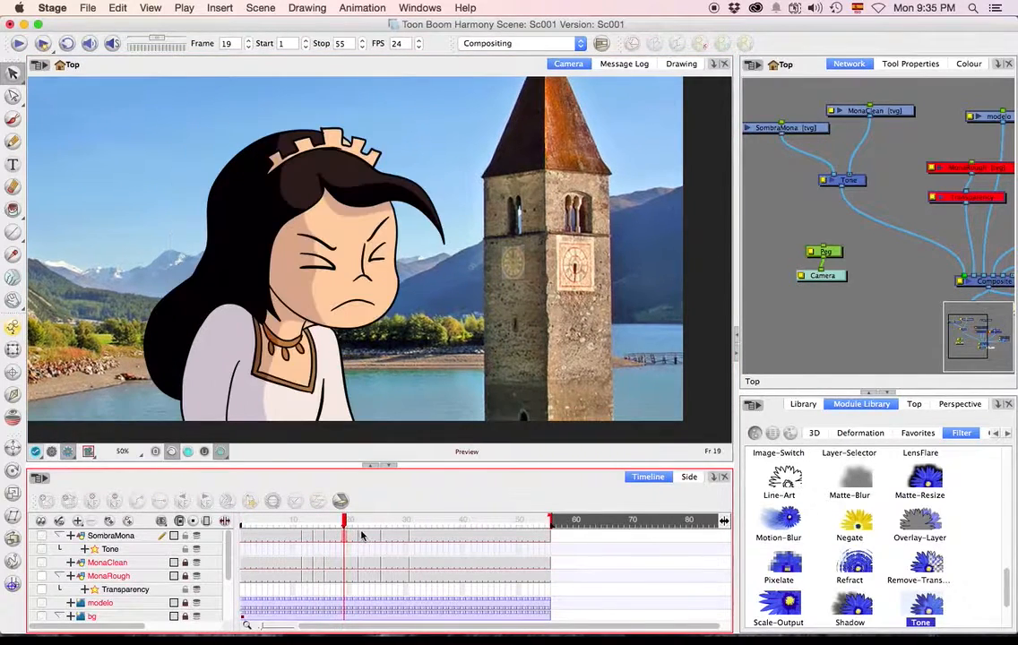
{"action": "mouse_move", "coordinate": [465, 382]}
{"action": "left_mouse_down"}
{"action": "mouse_move", "coordinate": [443, 143]}
{"action": "mouse_move", "coordinate": [440, 235]}
{"action": "left_mouse_up"}
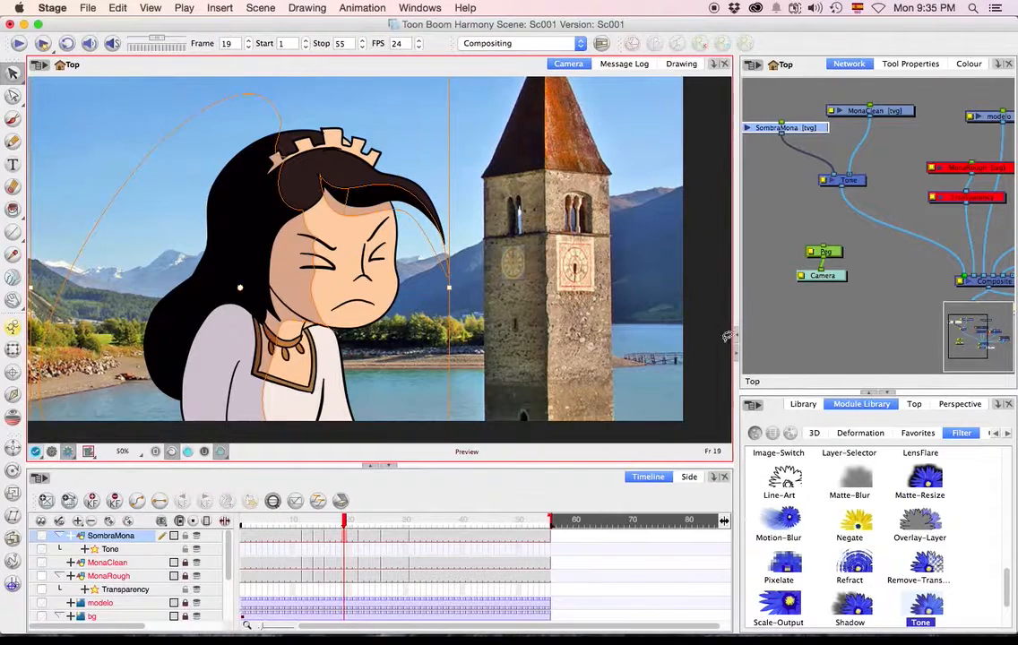
Apply the Pencil Template 2 style and the Rough texture to the selected shadow lines, and deselect them.
{"action": "left_click", "coordinate": [907, 64]}
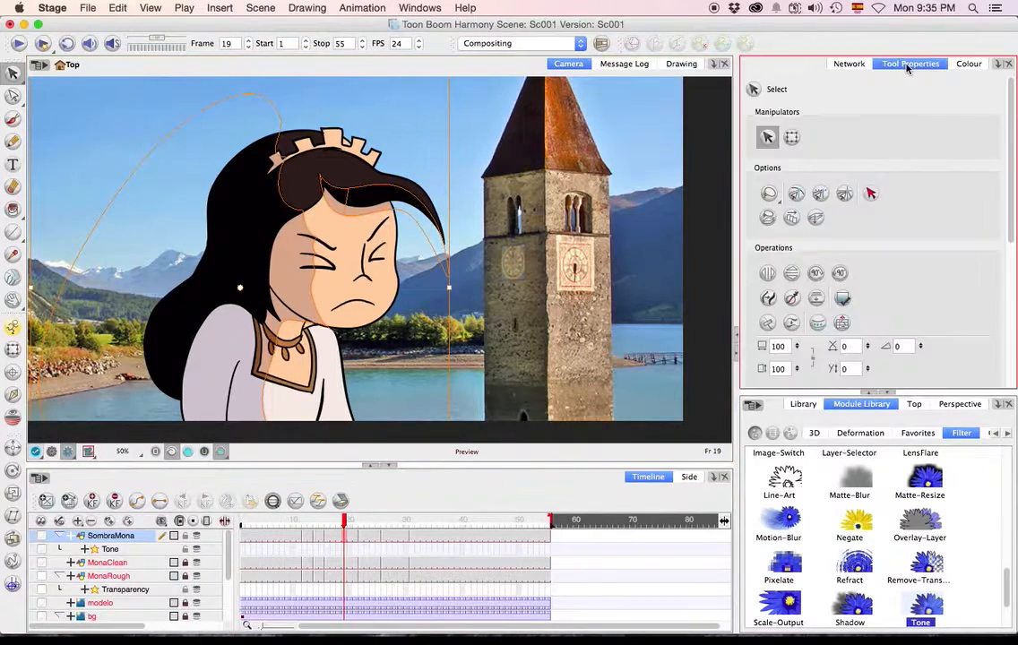
{"action": "scroll", "coordinate": [901, 264], "scroll_direction": "down", "scroll_amount": 5}
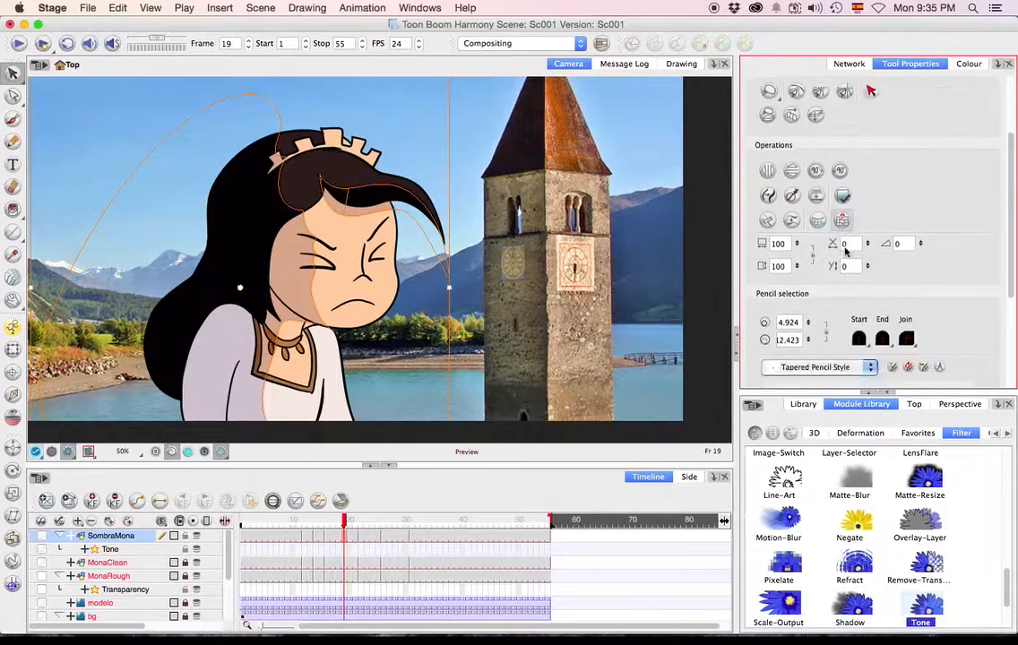
{"action": "left_click", "coordinate": [861, 256]}
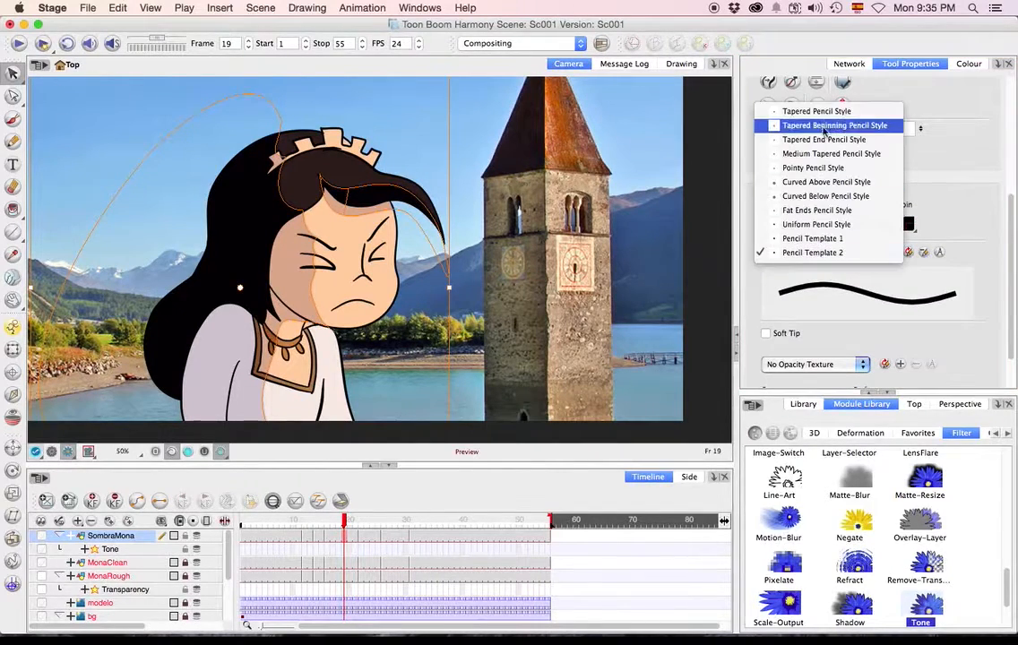
{"action": "left_click", "coordinate": [858, 269]}
{"action": "scroll", "coordinate": [854, 360], "scroll_direction": "down", "scroll_amount": 20}
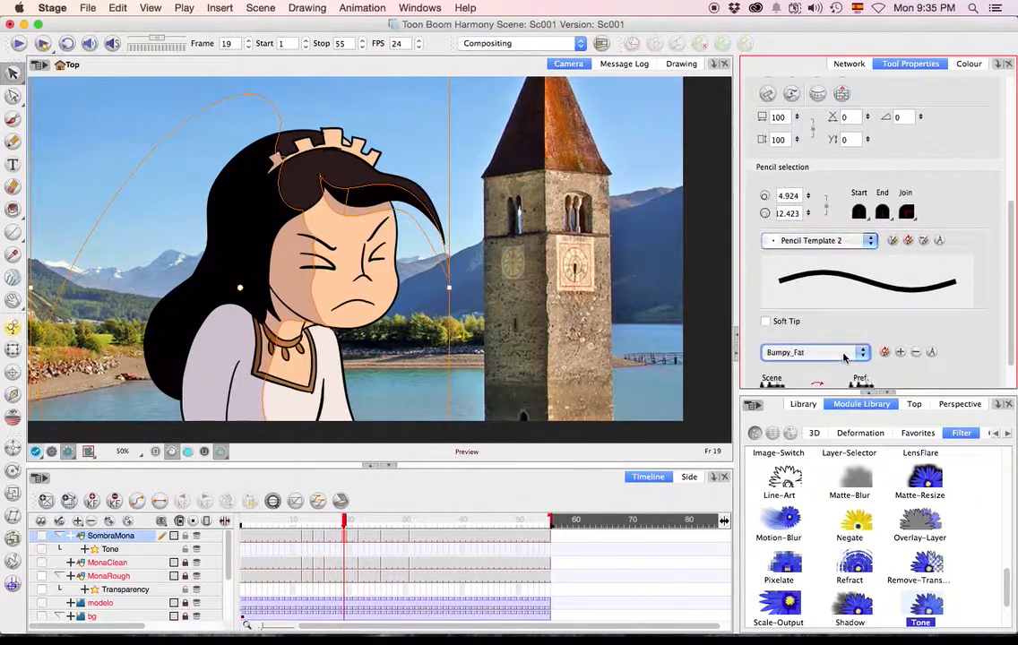
{"action": "left_click", "coordinate": [852, 353]}
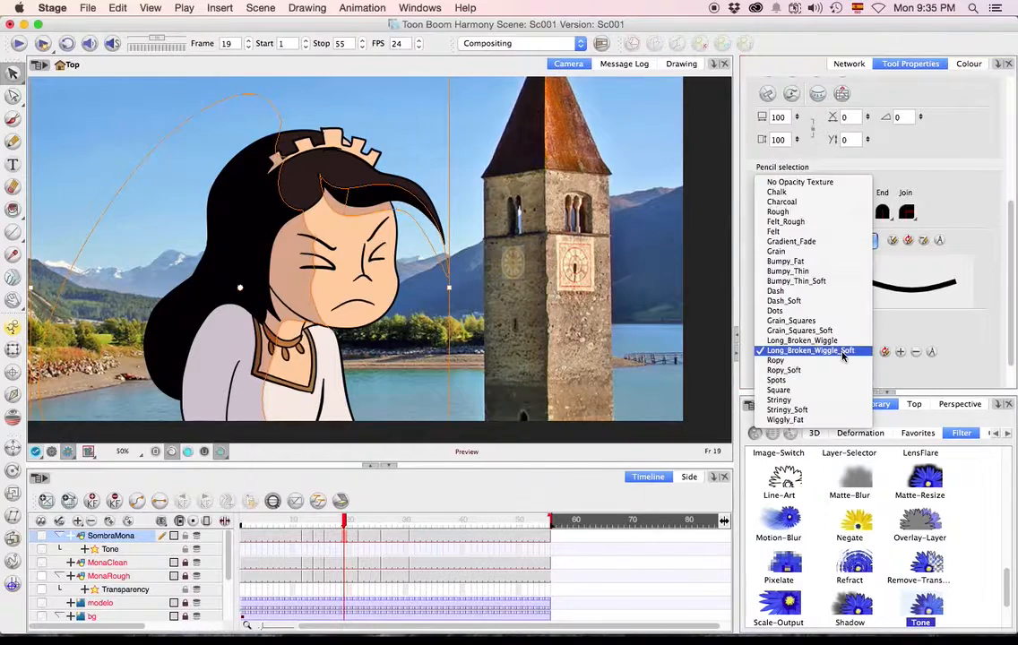
{"action": "left_click", "coordinate": [781, 211]}
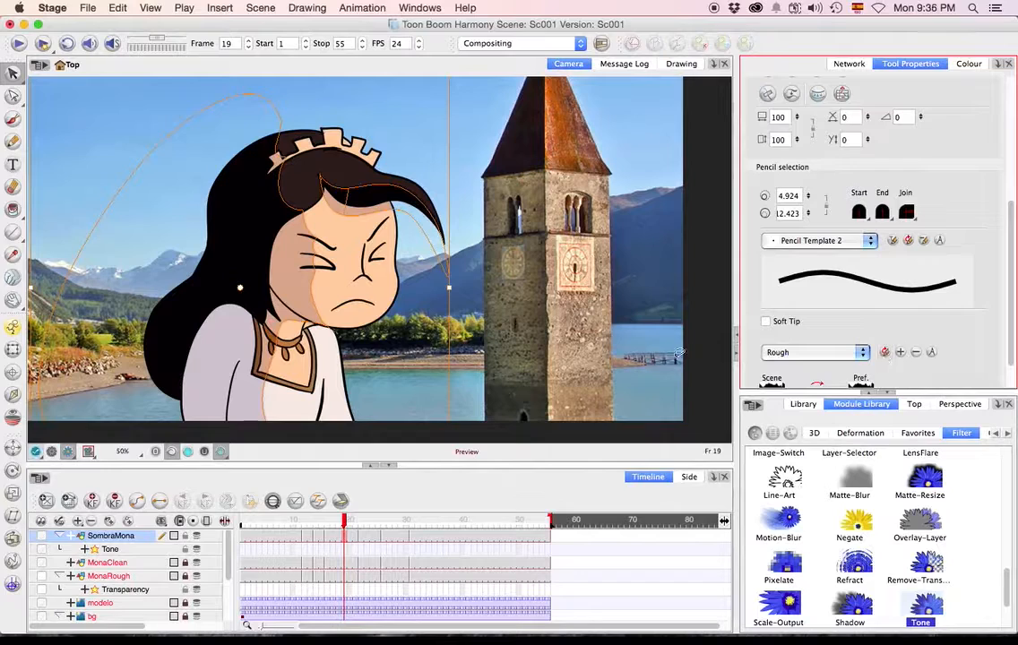
{"action": "key", "text": "Escape"}
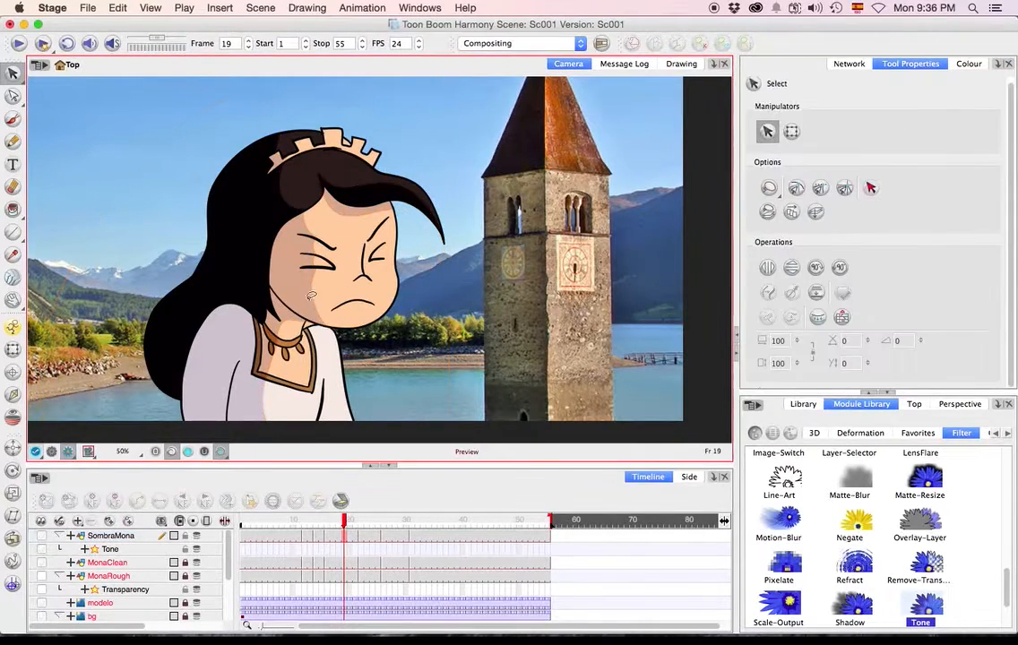
Reselect the shadow artwork in frame 19 and set its minimum and maximum pencil line size to 14.2.
{"action": "scroll", "coordinate": [316, 285], "scroll_direction": "up", "scroll_amount": 3}
{"action": "scroll", "coordinate": [316, 285], "scroll_direction": "down", "scroll_amount": 3}
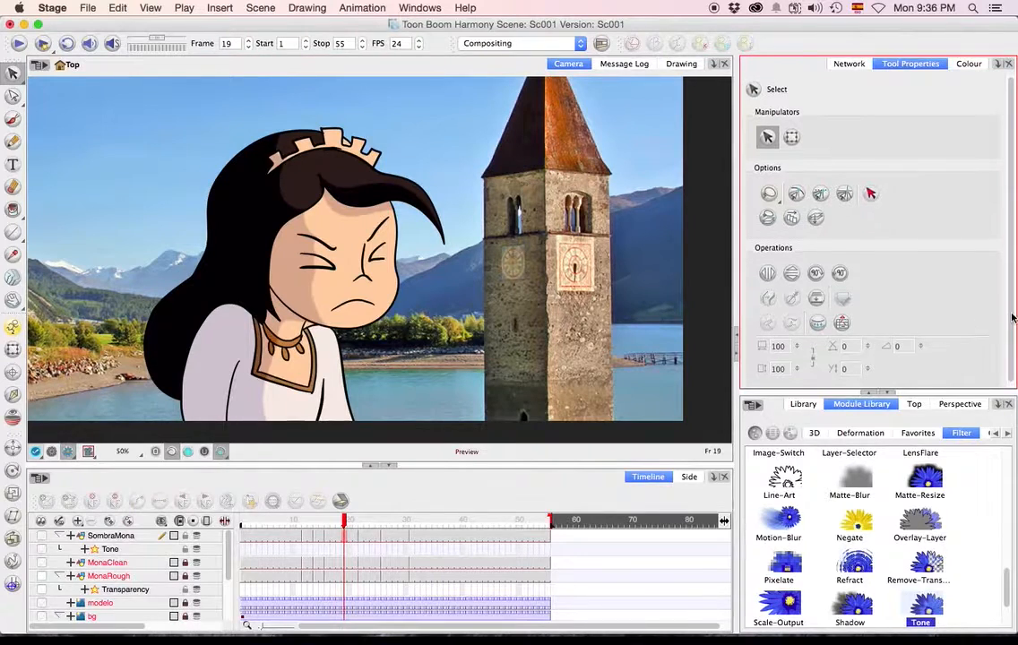
{"action": "scroll", "coordinate": [518, 328], "scroll_direction": "down", "scroll_amount": 1}
{"action": "mouse_move", "coordinate": [525, 202]}
{"action": "left_mouse_down"}
{"action": "mouse_move", "coordinate": [620, 245]}
{"action": "mouse_move", "coordinate": [618, 238]}
{"action": "left_mouse_up"}
{"action": "scroll", "coordinate": [876, 294], "scroll_direction": "down", "scroll_amount": 1}
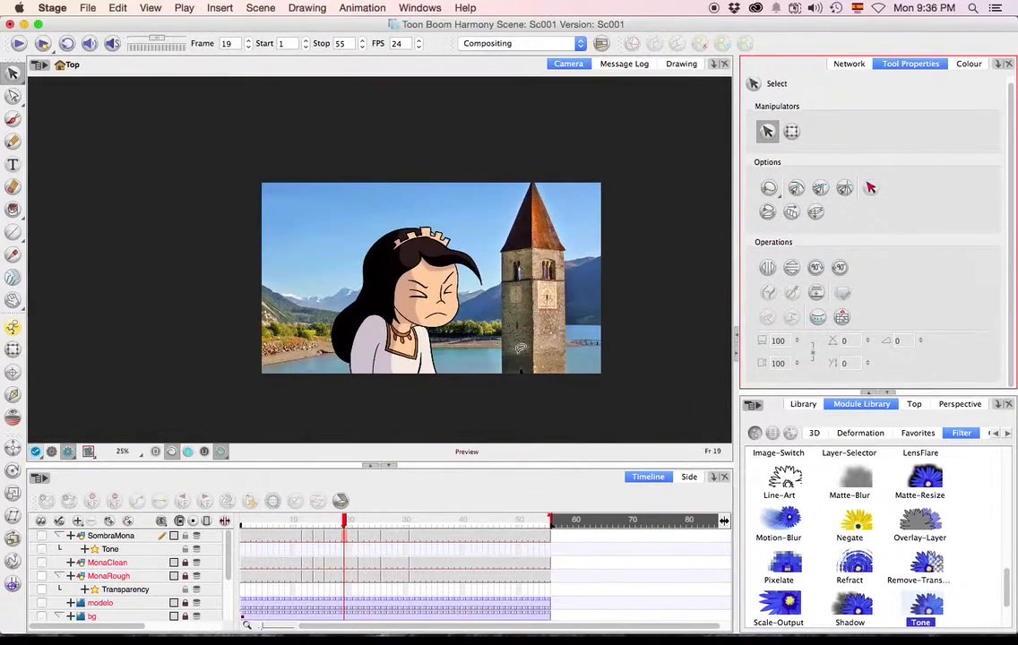
{"action": "scroll", "coordinate": [876, 294], "scroll_direction": "down", "scroll_amount": 5}
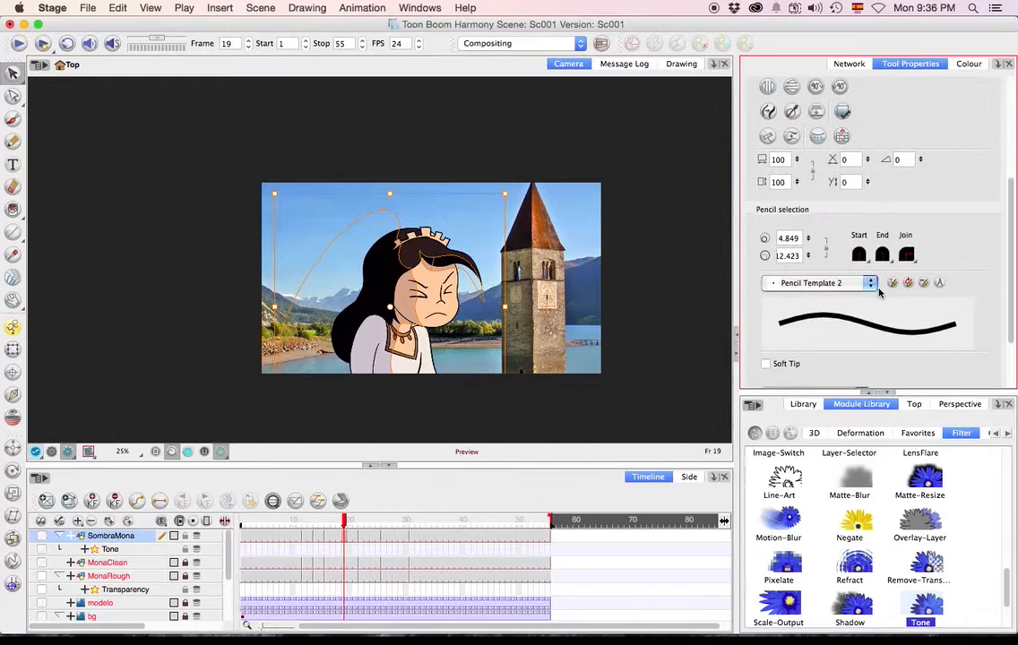
{"action": "scroll", "coordinate": [866, 290], "scroll_direction": "down", "scroll_amount": 1}
{"action": "mouse_move", "coordinate": [807, 232]}
{"action": "left_mouse_down"}
{"action": "mouse_move", "coordinate": [811, 210]}
{"action": "mouse_move", "coordinate": [825, 224]}
{"action": "mouse_move", "coordinate": [809, 211]}
{"action": "mouse_move", "coordinate": [807, 189]}
{"action": "left_mouse_up"}
{"action": "left_click", "coordinate": [907, 260]}
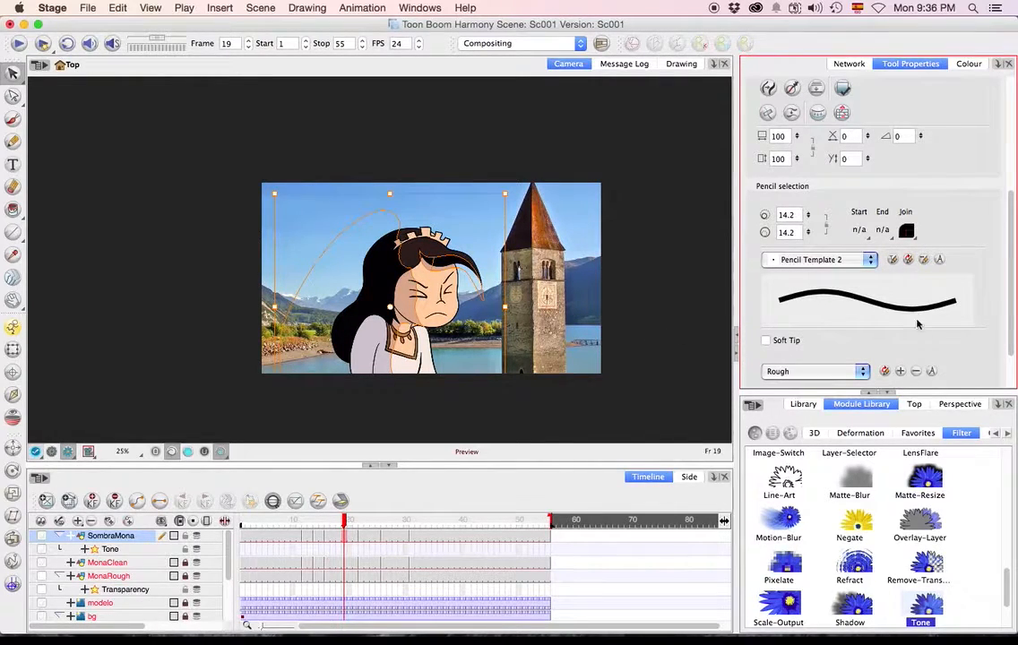
Apply the Charcoal texture to the selected shadow lines in frame 19, deselect them, and examine the shadow edge on the face.
{"action": "left_click", "coordinate": [829, 371]}
{"action": "left_click", "coordinate": [830, 361]}
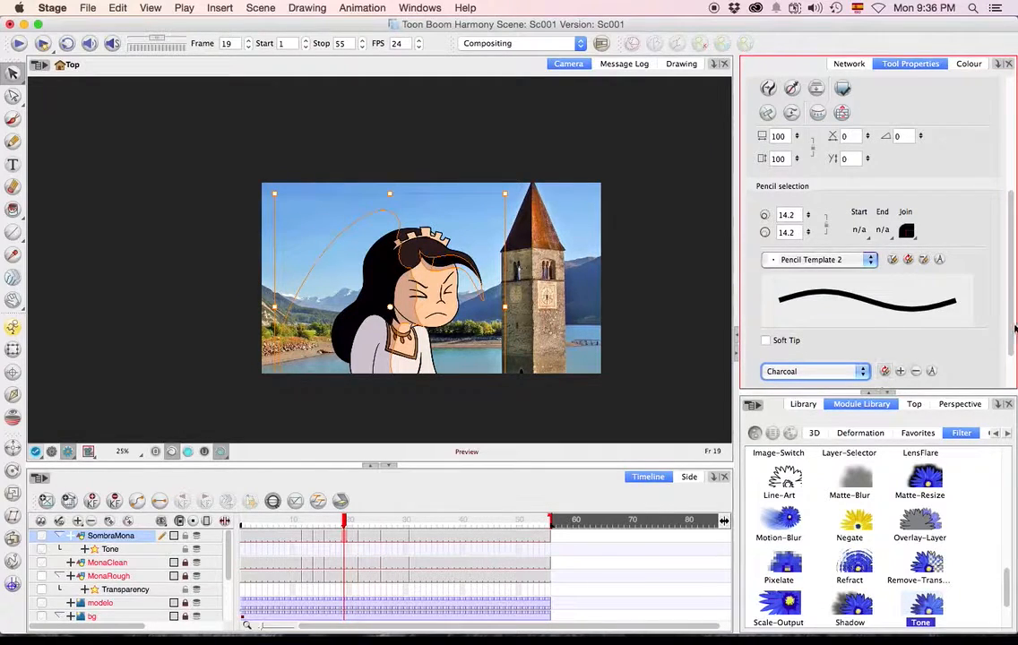
{"action": "scroll", "coordinate": [986, 296], "scroll_direction": "down", "scroll_amount": 3}
{"action": "left_click", "coordinate": [574, 335]}
{"action": "scroll", "coordinate": [425, 304], "scroll_direction": "up", "scroll_amount": 6}
{"action": "scroll", "coordinate": [412, 305], "scroll_direction": "down", "scroll_amount": 1}
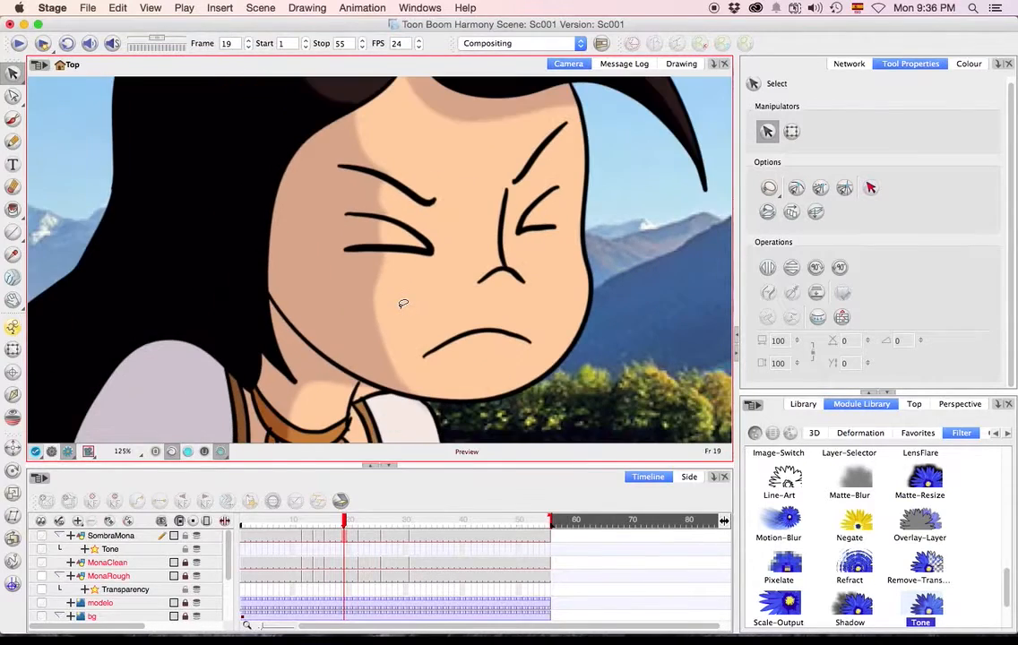
{"action": "left_click", "coordinate": [337, 316]}
{"action": "left_click", "coordinate": [670, 316]}
Go to frame 20, set the Tone effect's blur radius to 0, and close its layer properties.
{"action": "left_click_drag", "start_coordinate": [364, 523], "coordinate": [379, 525]}
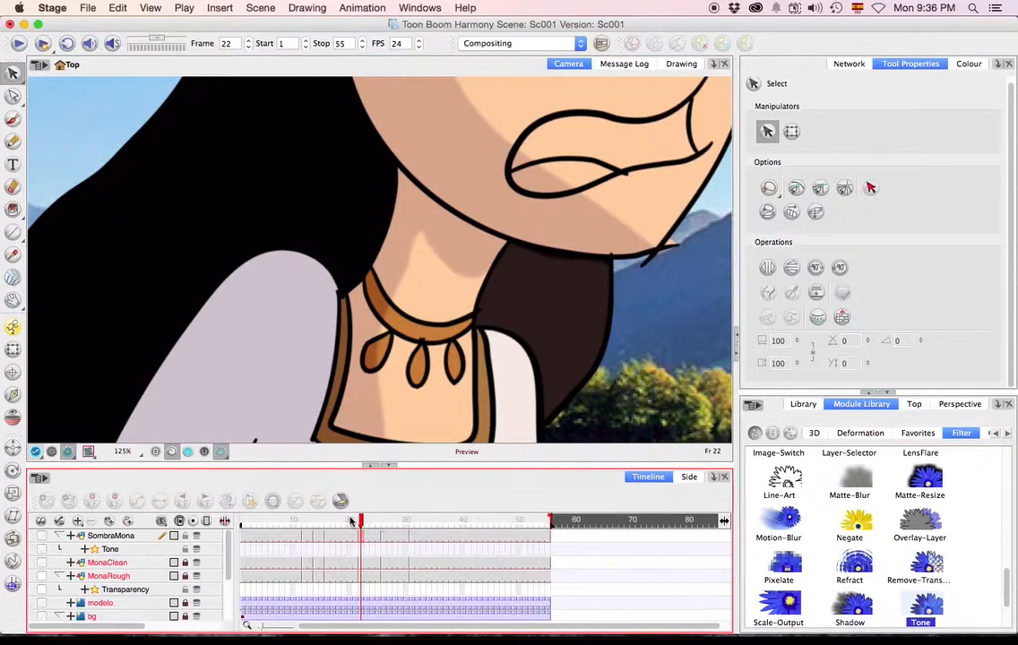
{"action": "left_click", "coordinate": [351, 521]}
{"action": "left_click", "coordinate": [849, 64]}
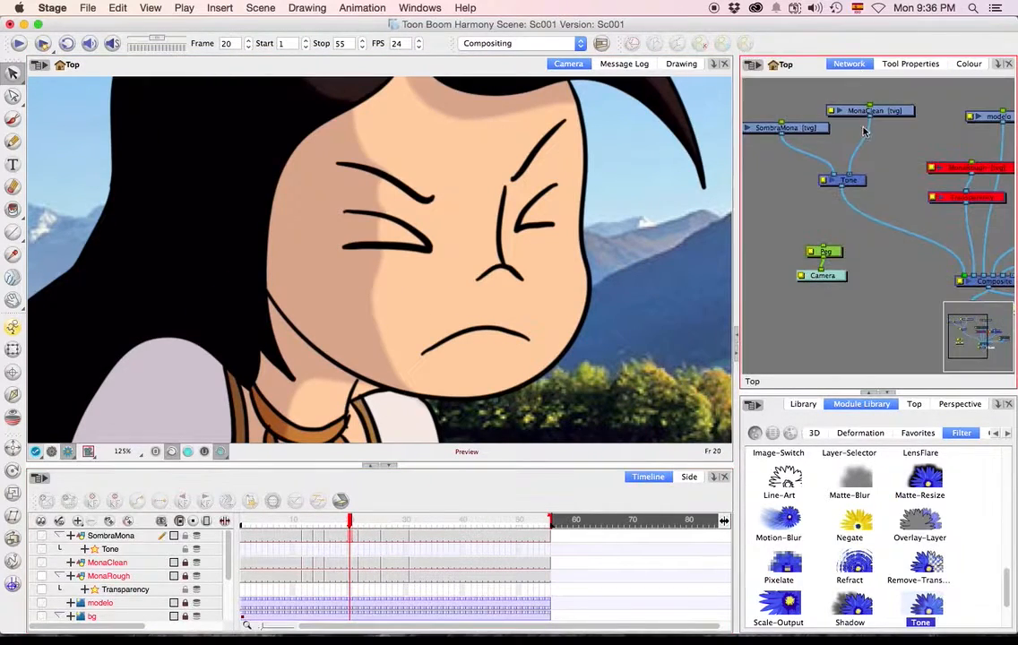
{"action": "double_click", "coordinate": [831, 183]}
{"action": "left_click", "coordinate": [569, 159]}
{"action": "left_click", "coordinate": [635, 366]}
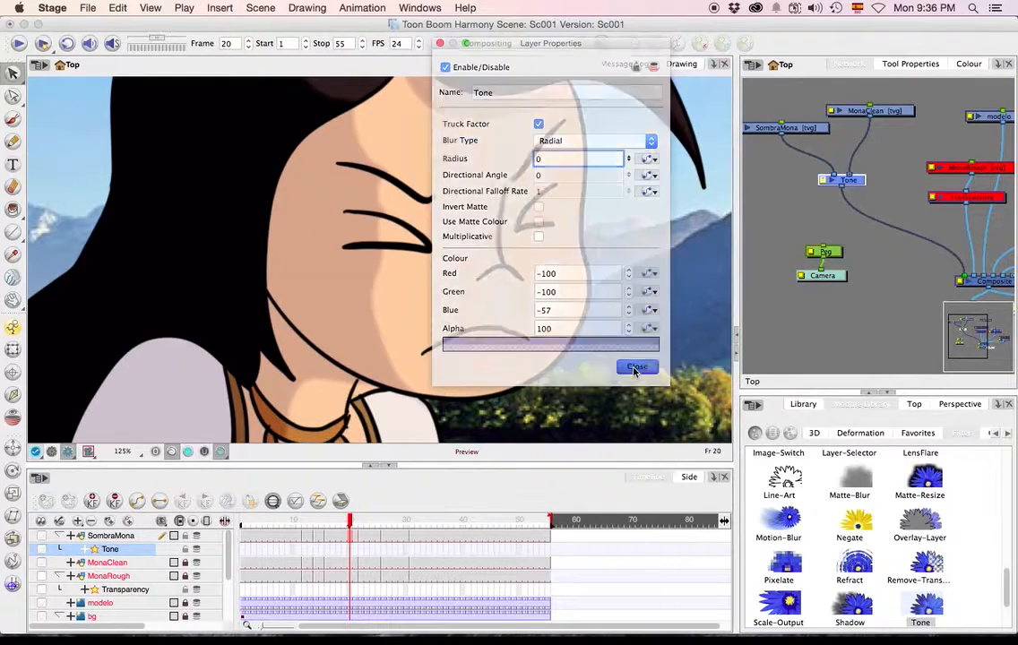
{"action": "scroll", "coordinate": [420, 303], "scroll_direction": "down", "scroll_amount": 5}
{"action": "scroll", "coordinate": [420, 303], "scroll_direction": "up", "scroll_amount": 2}
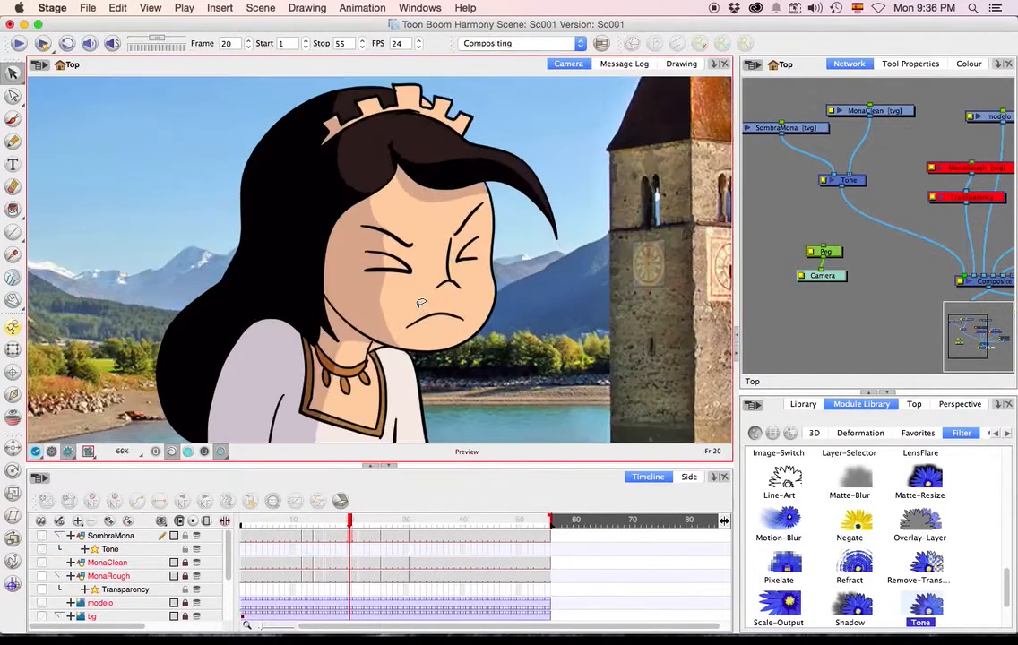
Select the SombraMona shadow artwork in frames 23 and 29 and inspect its pencil size and texture settings.
{"action": "left_click", "coordinate": [367, 536]}
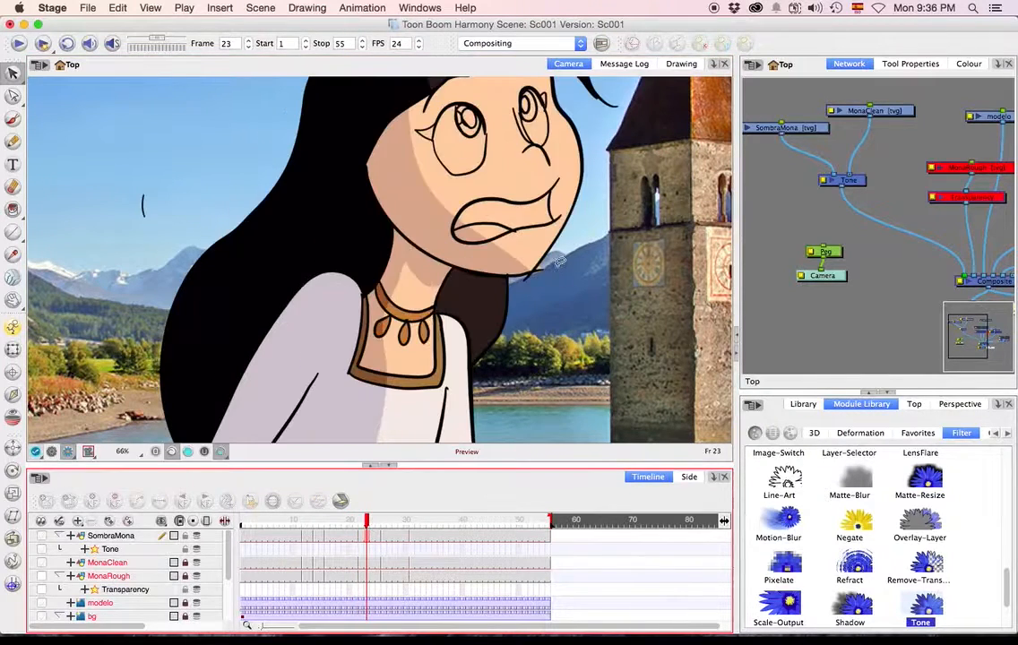
{"action": "scroll", "coordinate": [581, 348], "scroll_direction": "down", "scroll_amount": 4}
{"action": "left_click_drag", "start_coordinate": [615, 314], "coordinate": [587, 345]}
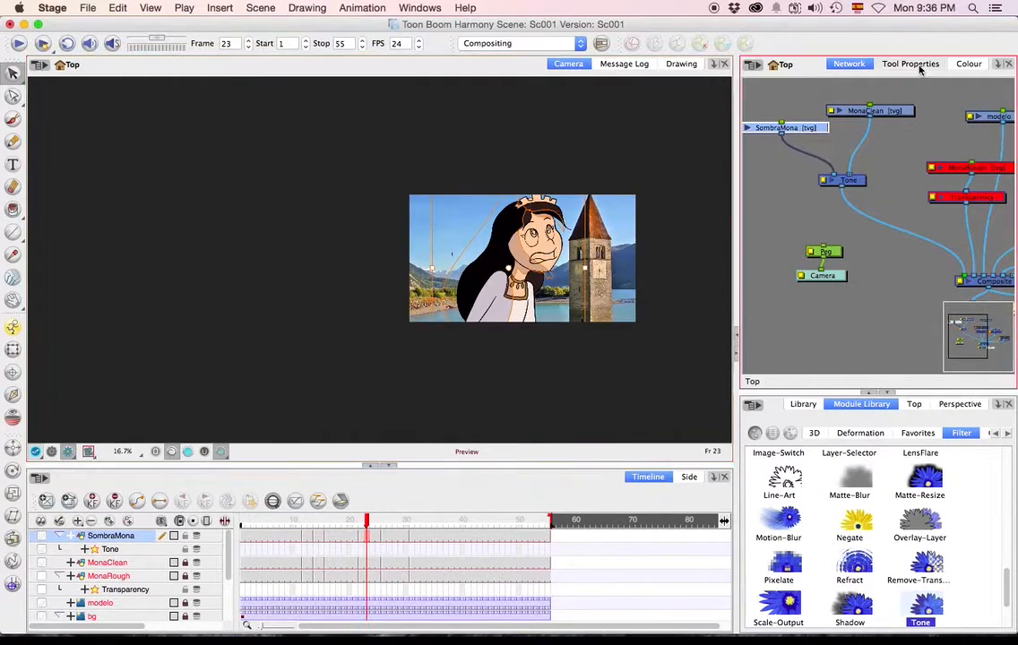
{"action": "left_click", "coordinate": [910, 64]}
{"action": "scroll", "coordinate": [882, 302], "scroll_direction": "down", "scroll_amount": 5}
{"action": "scroll", "coordinate": [878, 303], "scroll_direction": "down", "scroll_amount": 2}
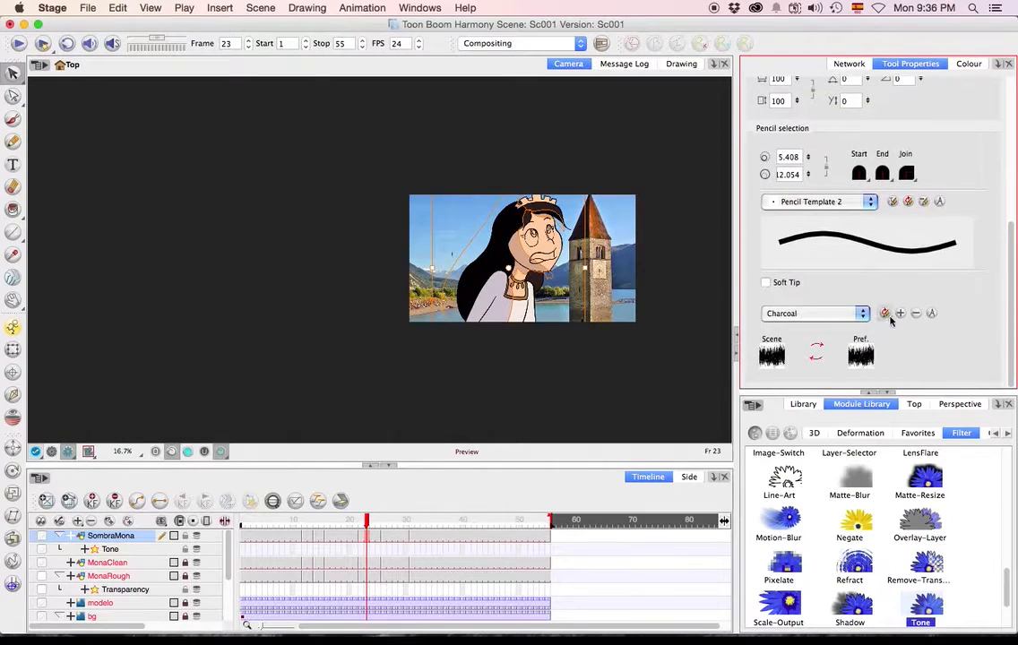
{"action": "left_click", "coordinate": [400, 545]}
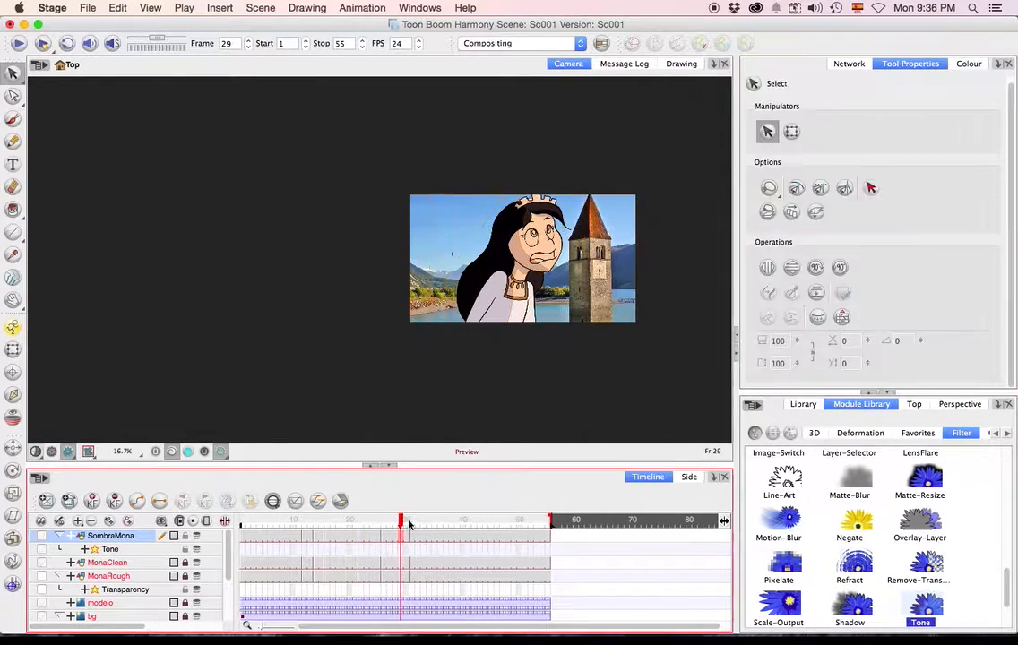
{"action": "scroll", "coordinate": [902, 294], "scroll_direction": "down", "scroll_amount": 6}
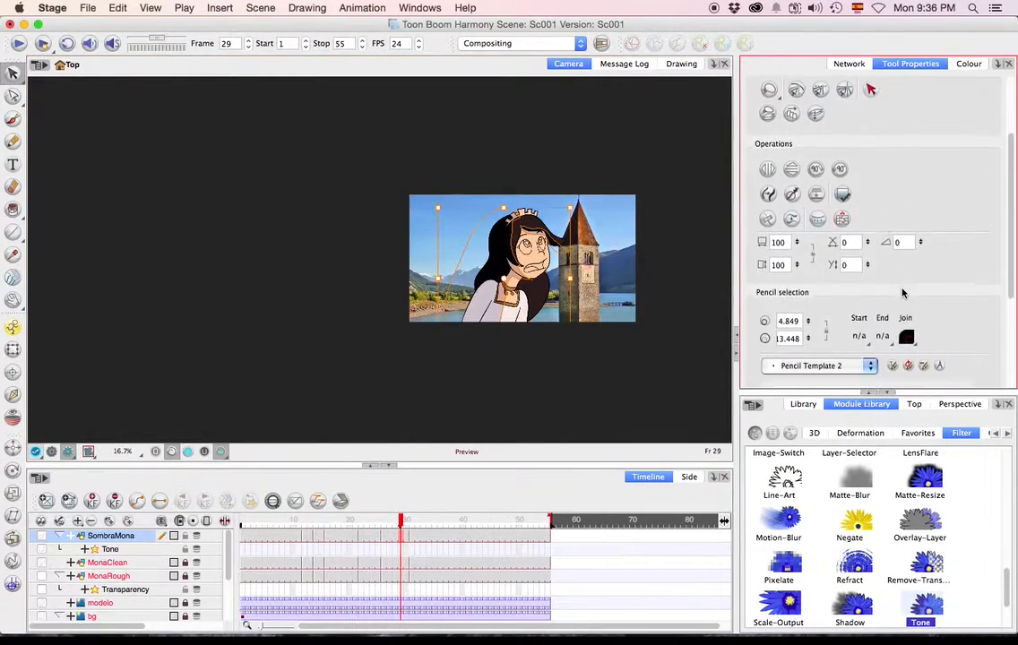
{"action": "left_click", "coordinate": [868, 302]}
{"action": "left_click", "coordinate": [951, 302]}
{"action": "scroll", "coordinate": [931, 305], "scroll_direction": "down", "scroll_amount": 3}
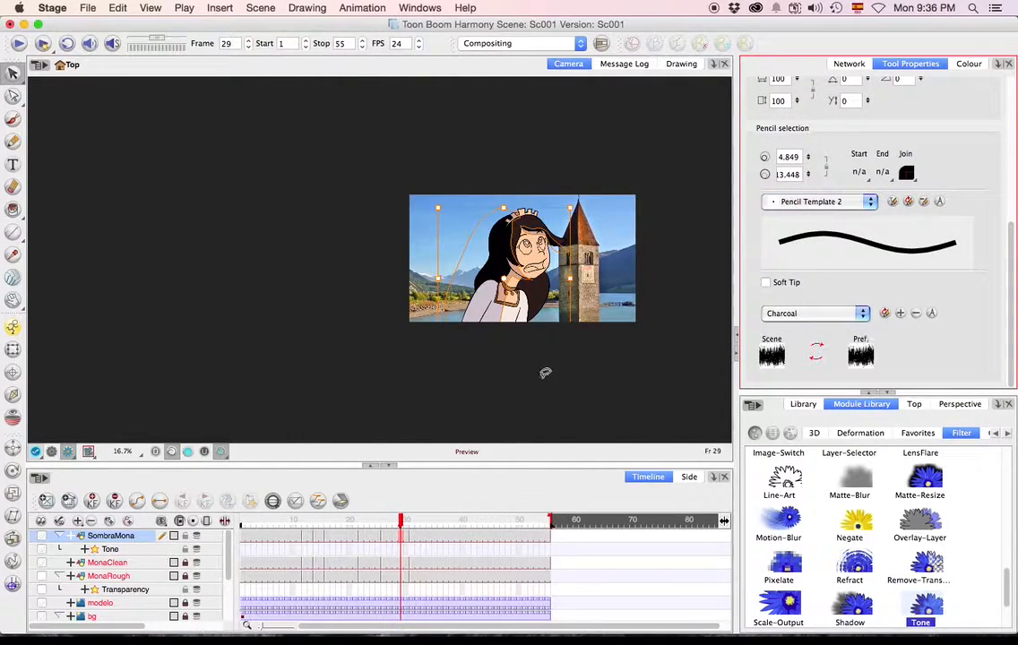
Select the shadow artwork in frame 37, apply the Charcoal texture to its lines, and examine the shadow edge on the hair.
{"action": "left_click", "coordinate": [445, 523]}
{"action": "mouse_move", "coordinate": [564, 341]}
{"action": "left_mouse_down"}
{"action": "mouse_move", "coordinate": [499, 170]}
{"action": "mouse_move", "coordinate": [623, 215]}
{"action": "left_mouse_up"}
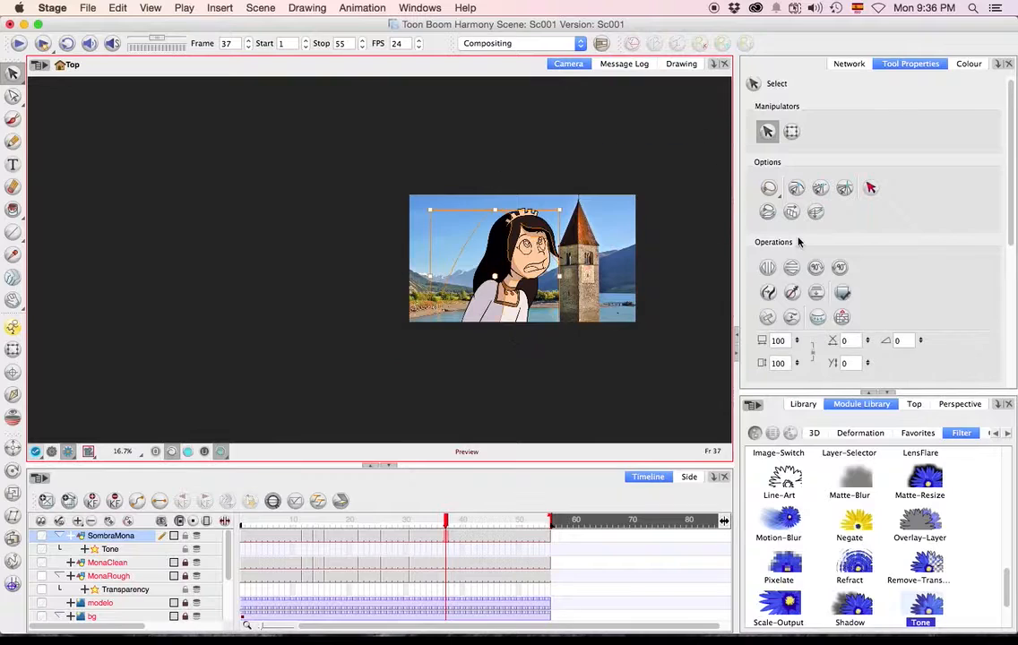
{"action": "scroll", "coordinate": [869, 308], "scroll_direction": "down", "scroll_amount": 2}
{"action": "scroll", "coordinate": [869, 313], "scroll_direction": "down", "scroll_amount": 5}
{"action": "left_click", "coordinate": [857, 336]}
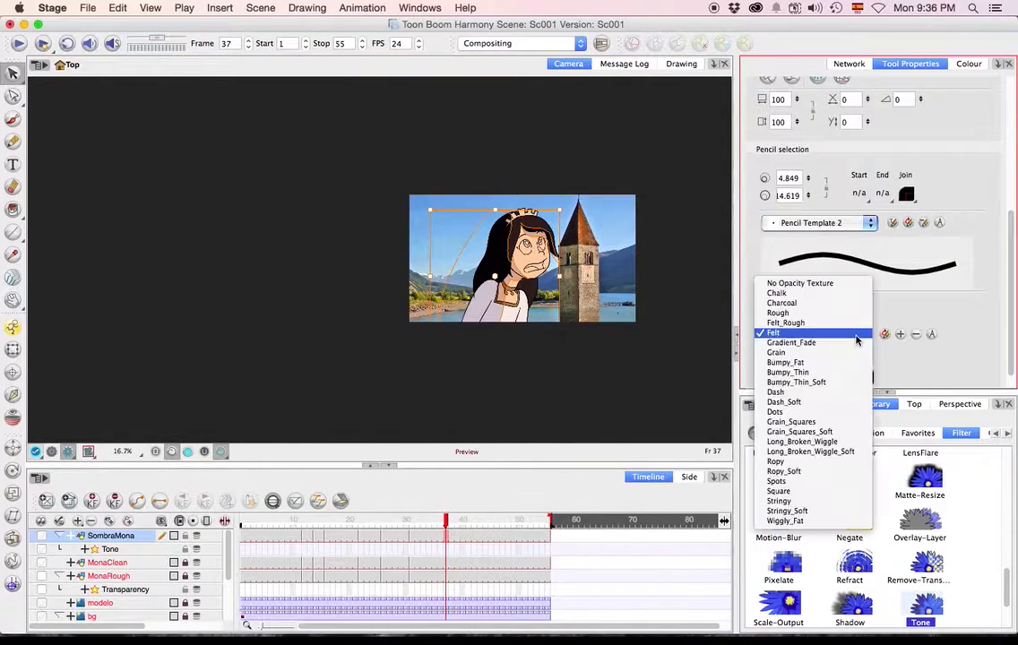
{"action": "left_click", "coordinate": [788, 301]}
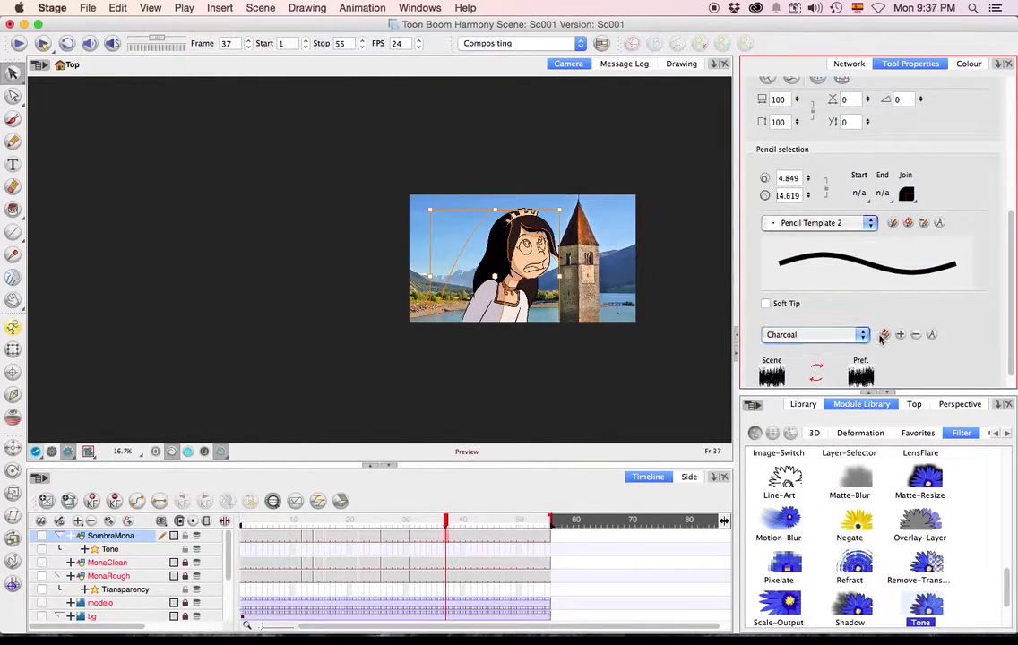
{"action": "scroll", "coordinate": [513, 242], "scroll_direction": "up", "scroll_amount": 8}
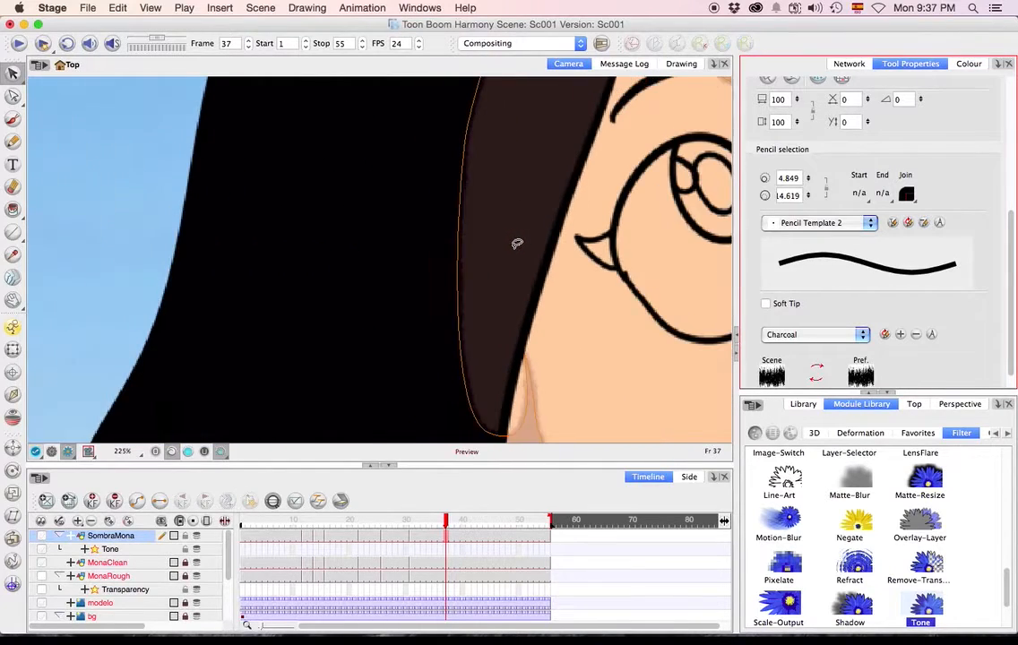
{"action": "scroll", "coordinate": [517, 243], "scroll_direction": "down", "scroll_amount": 5}
{"action": "scroll", "coordinate": [552, 345], "scroll_direction": "up", "scroll_amount": 4}
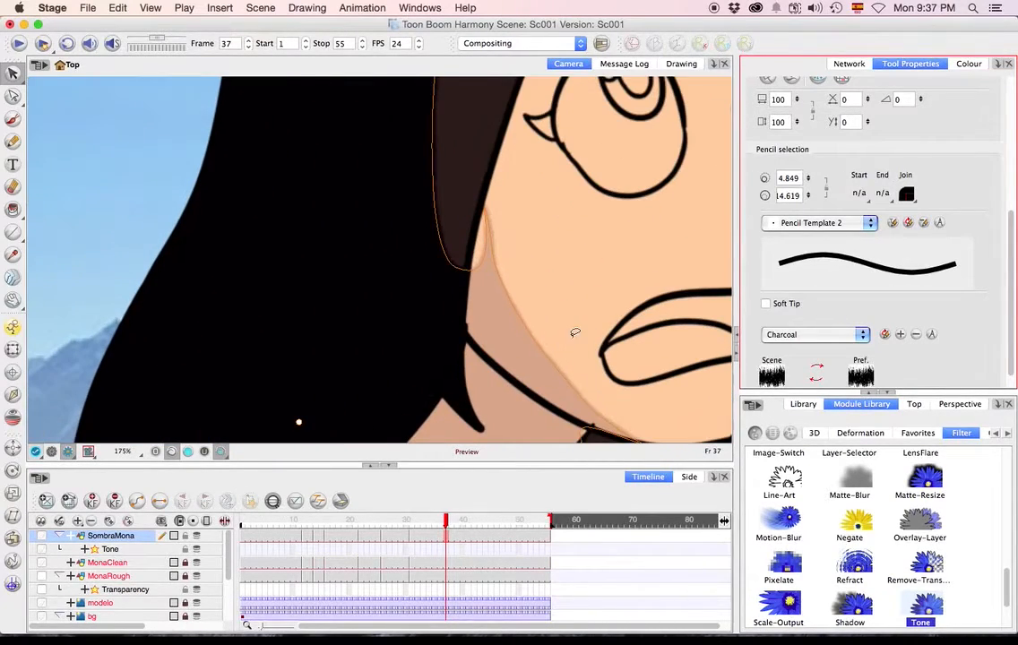
{"action": "left_click_drag", "start_coordinate": [574, 332], "coordinate": [502, 207]}
Select the shadow artwork in frame 15 and apply the Felt_Rough texture to its pencil lines.
{"action": "left_click_drag", "start_coordinate": [371, 532], "coordinate": [345, 529]}
{"action": "left_click", "coordinate": [322, 528]}
{"action": "scroll", "coordinate": [438, 390], "scroll_direction": "down", "scroll_amount": 5}
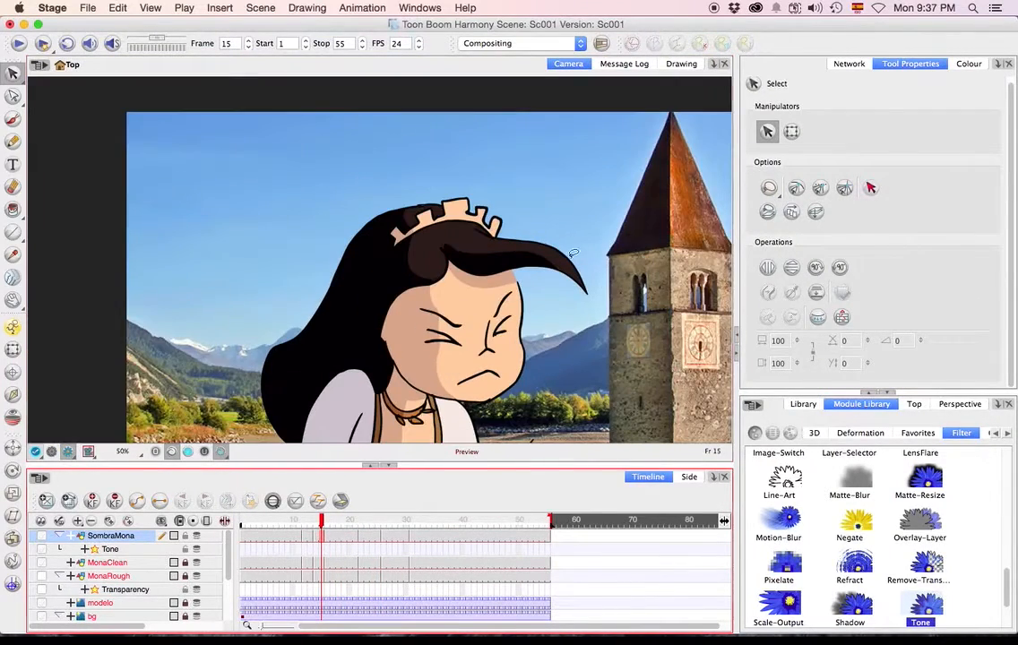
{"action": "mouse_move", "coordinate": [574, 253]}
{"action": "left_mouse_down"}
{"action": "mouse_move", "coordinate": [136, 324]}
{"action": "mouse_move", "coordinate": [603, 107]}
{"action": "left_mouse_up"}
{"action": "scroll", "coordinate": [917, 299], "scroll_direction": "down", "scroll_amount": 5}
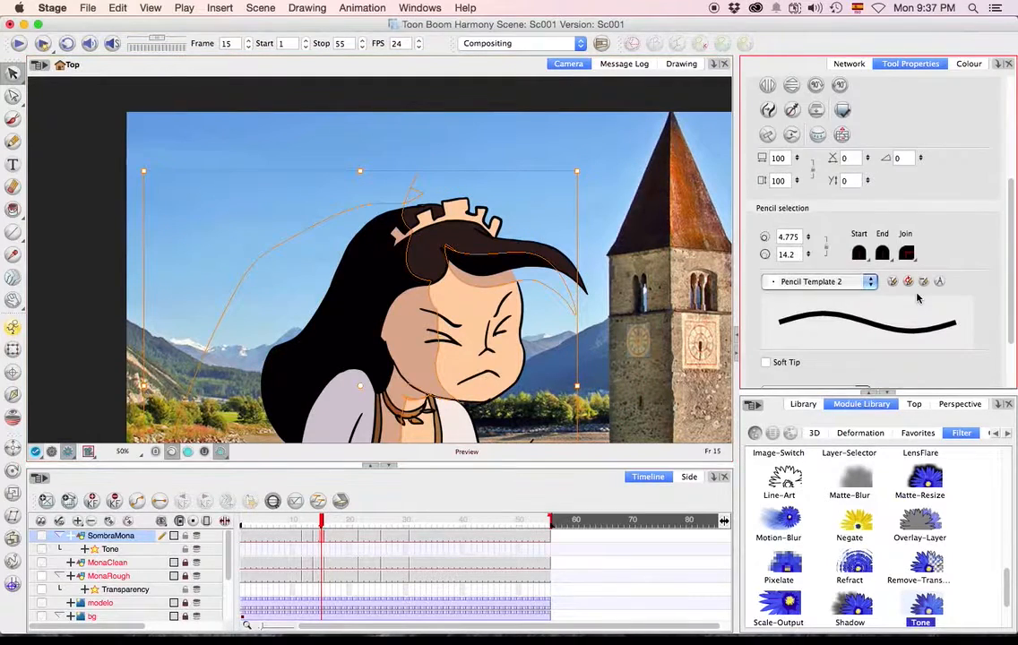
{"action": "scroll", "coordinate": [867, 336], "scroll_direction": "down", "scroll_amount": 2}
{"action": "left_click", "coordinate": [811, 330]}
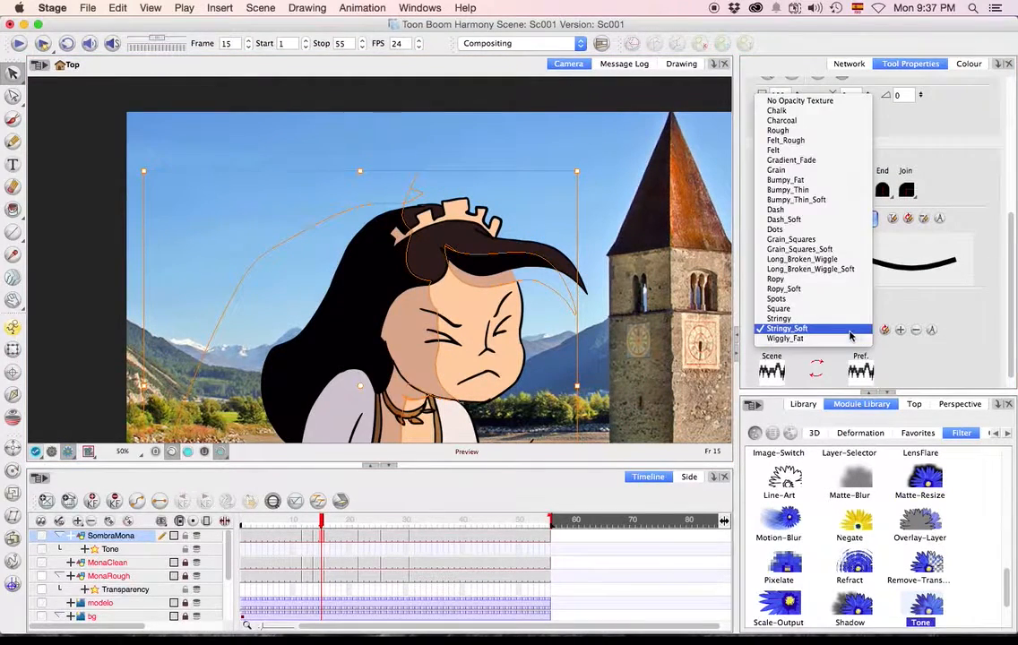
{"action": "left_click", "coordinate": [786, 140]}
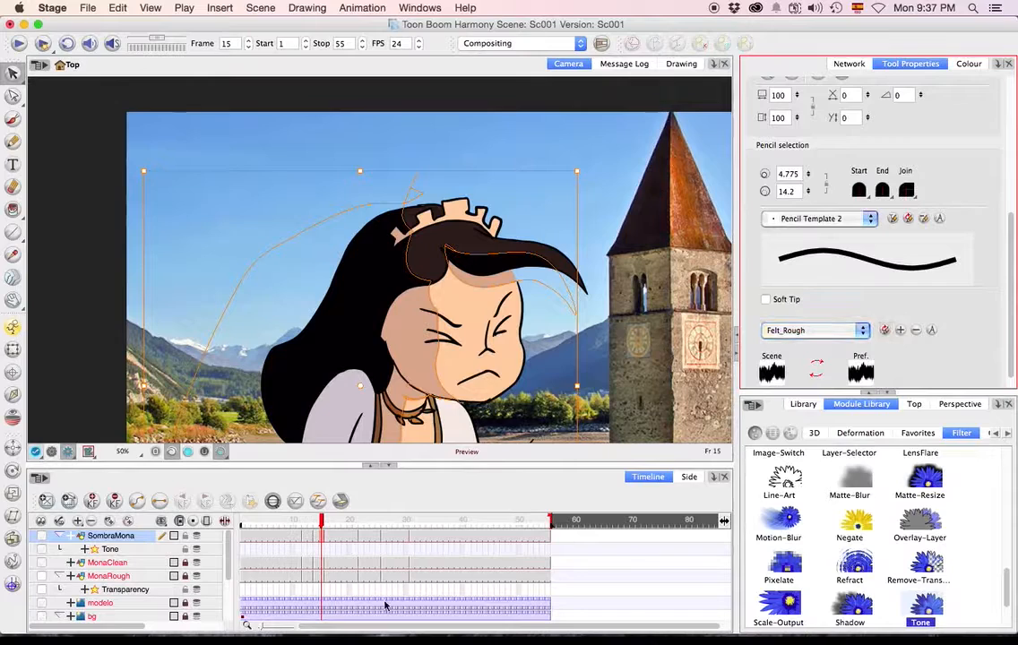
Select the shadow artwork in frame 13, check whether it offers pencil line properties, and deselect it.
{"action": "left_click", "coordinate": [311, 524]}
{"action": "mouse_move", "coordinate": [668, 301]}
{"action": "left_mouse_down"}
{"action": "mouse_move", "coordinate": [164, 436]}
{"action": "mouse_move", "coordinate": [632, 422]}
{"action": "left_mouse_up"}
{"action": "left_click", "coordinate": [855, 315]}
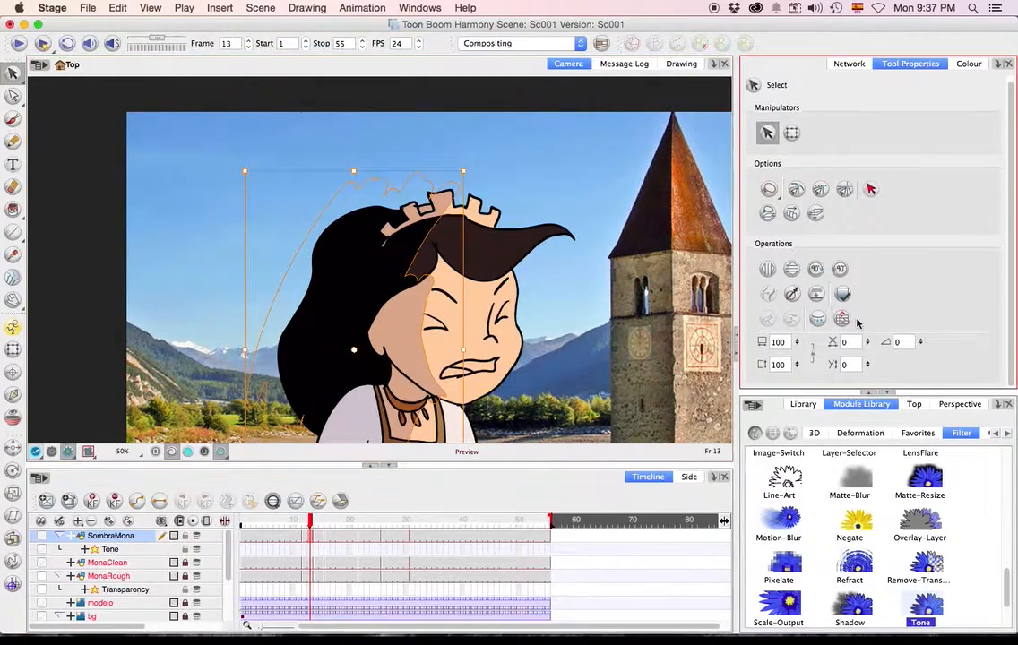
{"action": "scroll", "coordinate": [967, 320], "scroll_direction": "up", "scroll_amount": 1}
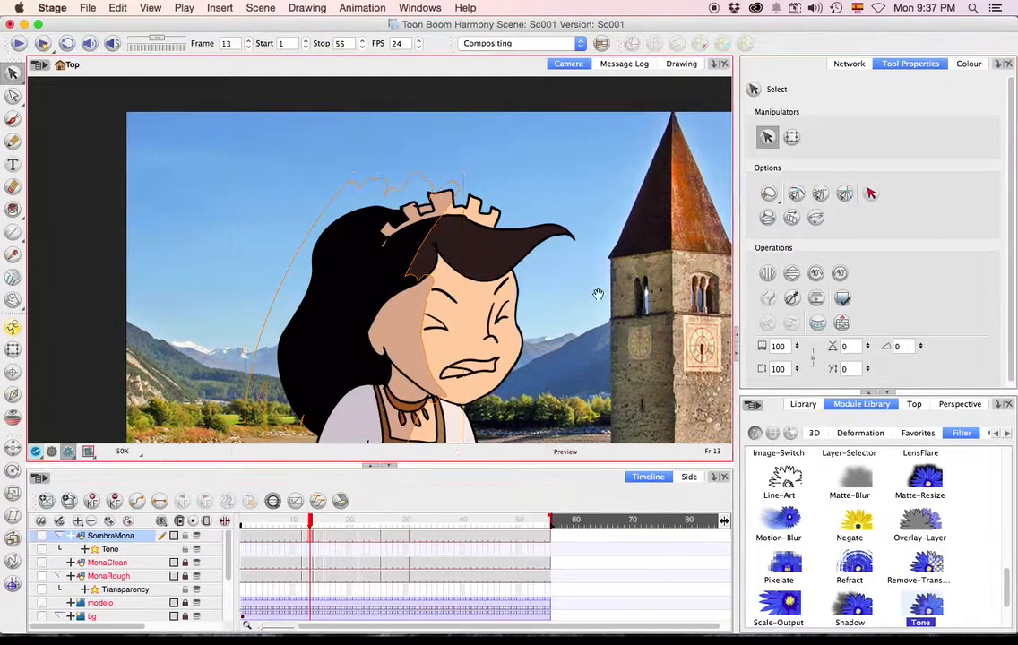
{"action": "left_click_drag", "start_coordinate": [601, 307], "coordinate": [551, 175]}
{"action": "left_click", "coordinate": [445, 403]}
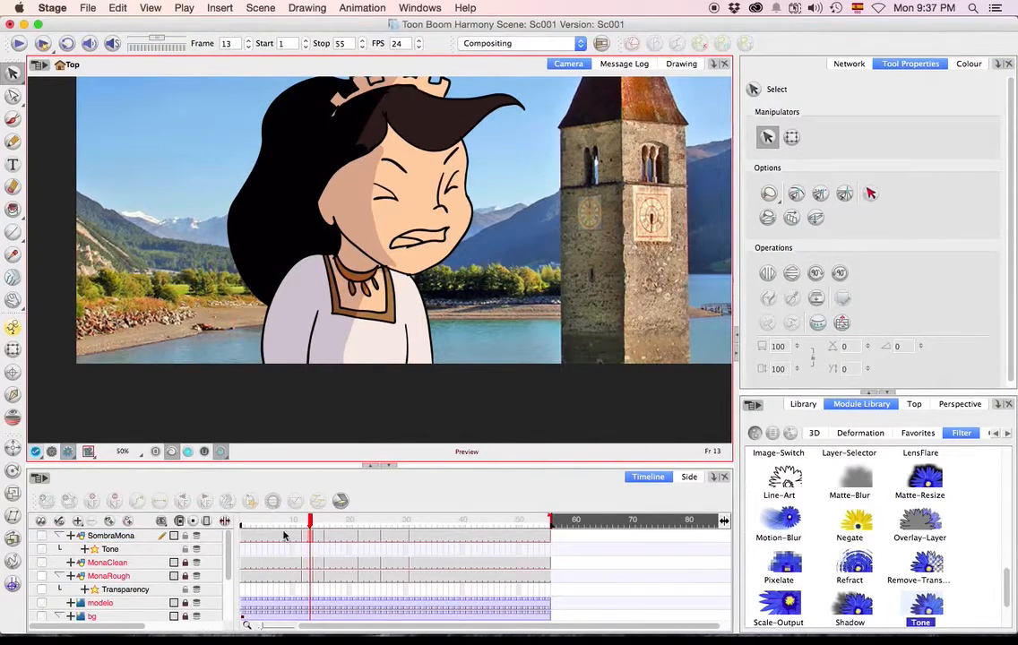
Return to frame 1 and render the scene for a preview of the animation.
{"action": "left_click_drag", "start_coordinate": [308, 526], "coordinate": [239, 527]}
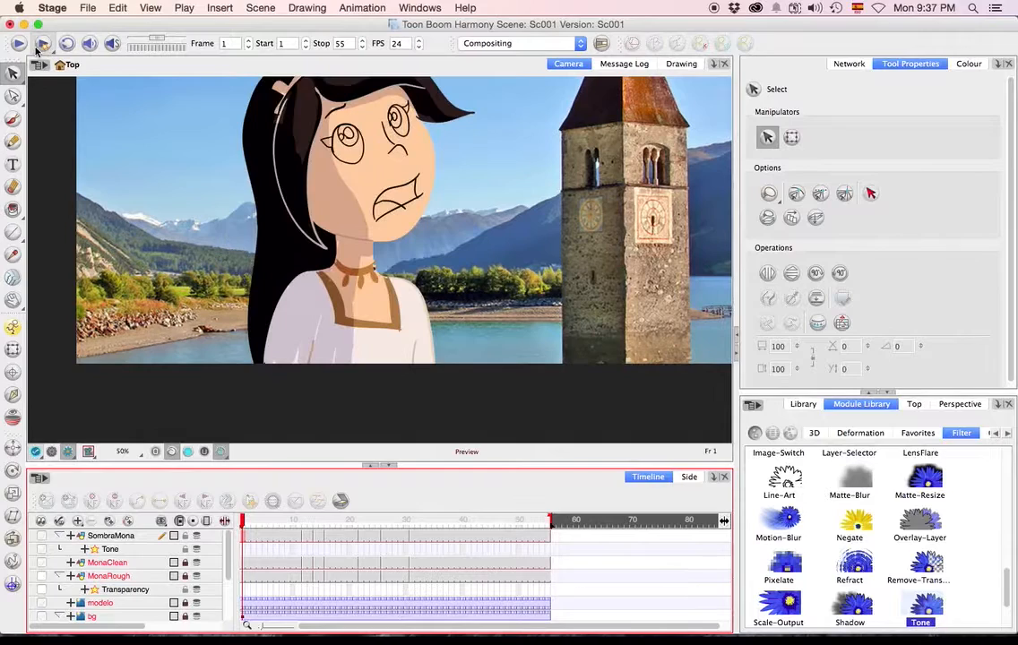
{"action": "left_click", "coordinate": [39, 46]}
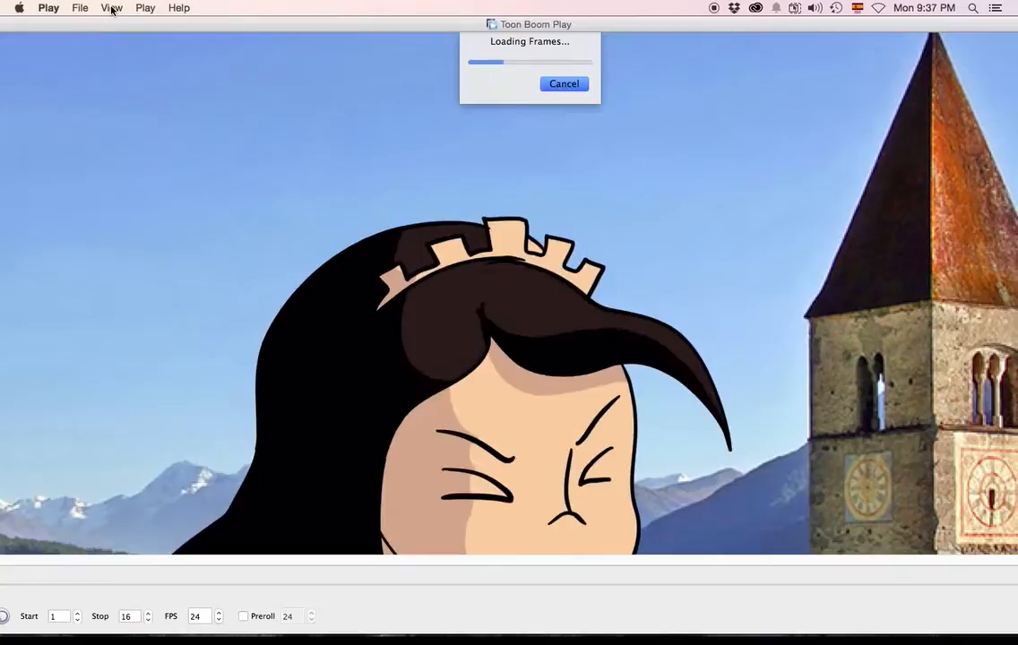
{"action": "left_click", "coordinate": [111, 8]}
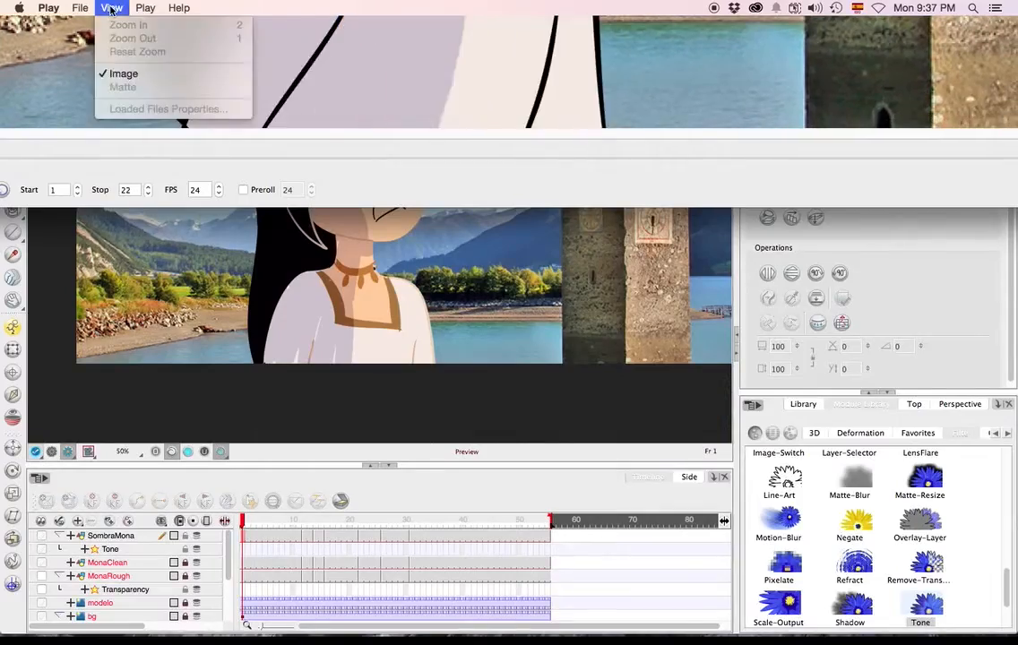
{"action": "left_click", "coordinate": [337, 174]}
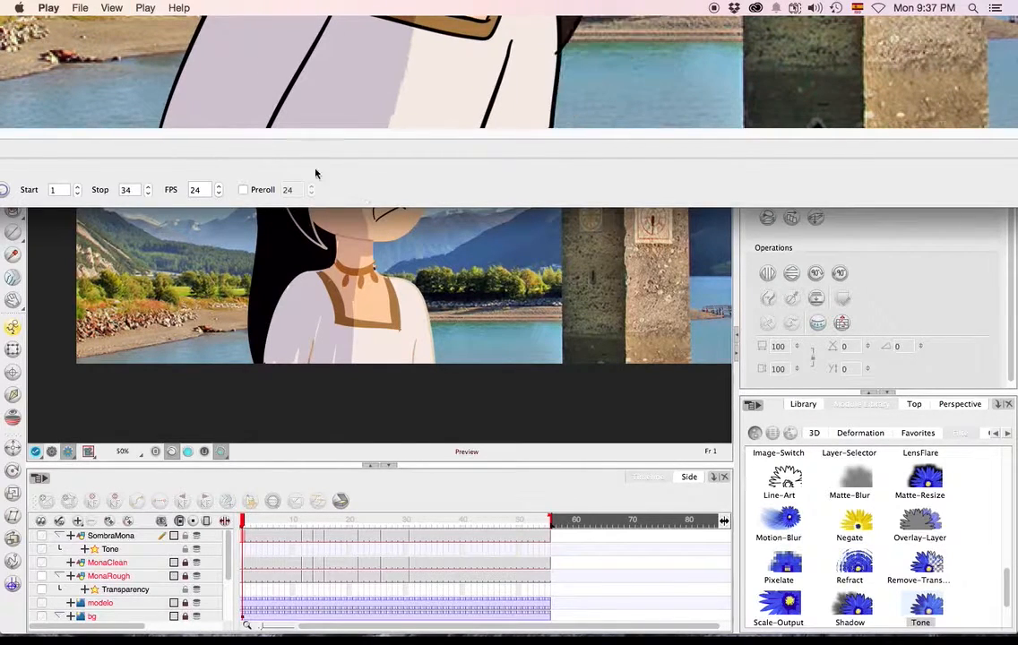
{"action": "left_click", "coordinate": [111, 8]}
{"action": "left_click", "coordinate": [387, 79]}
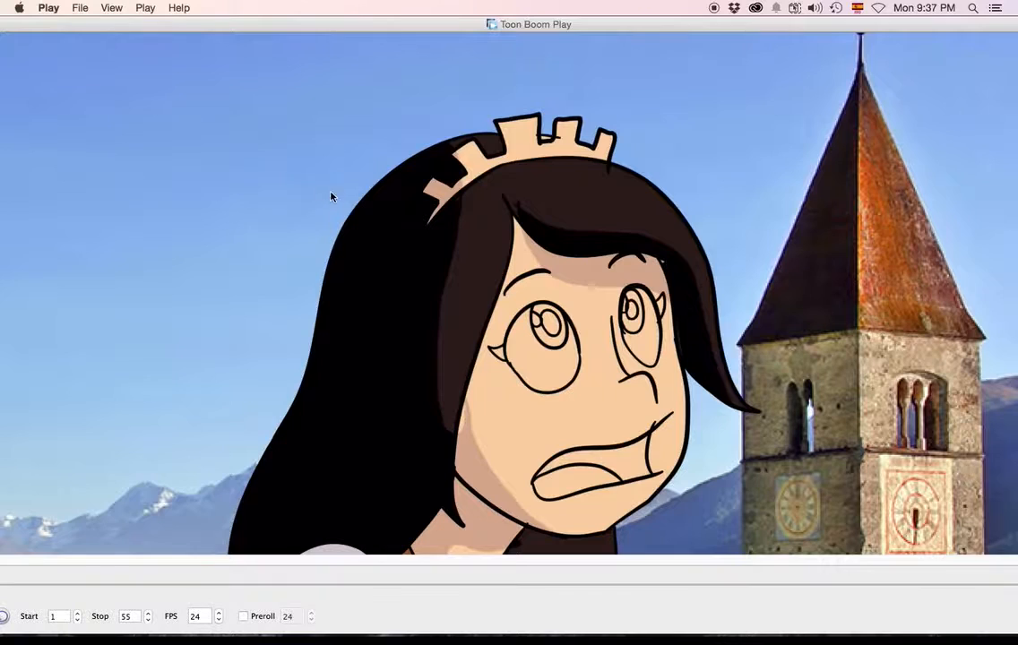
Zoom out the rendered preview, reposition its window to reach the playback controls, and play the animation.
{"action": "left_click", "coordinate": [114, 9]}
{"action": "left_click", "coordinate": [127, 38]}
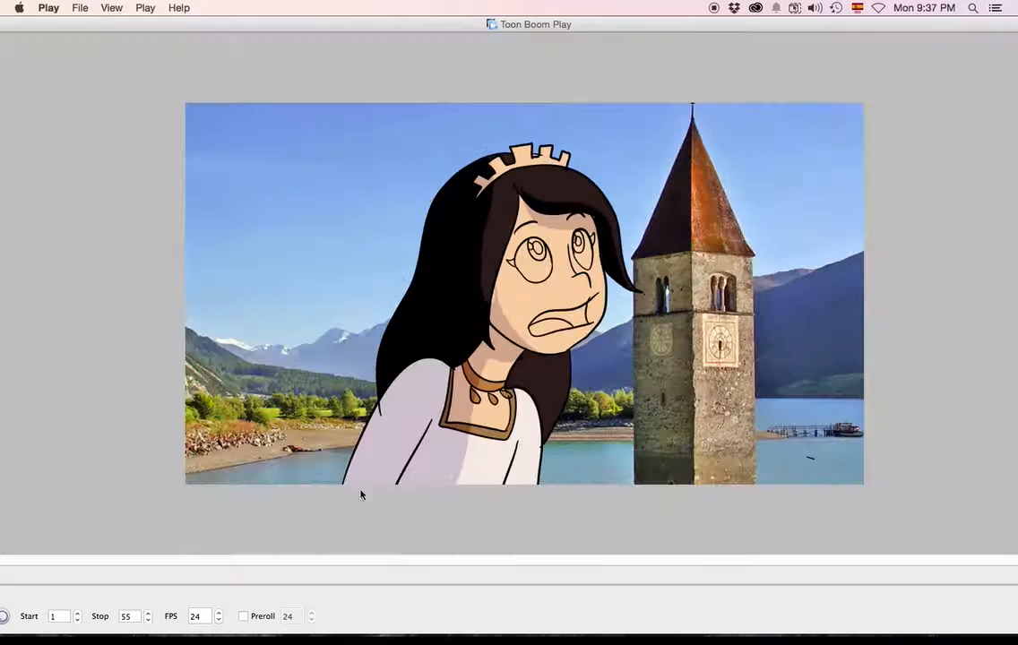
{"action": "left_click_drag", "start_coordinate": [88, 27], "coordinate": [173, 68]}
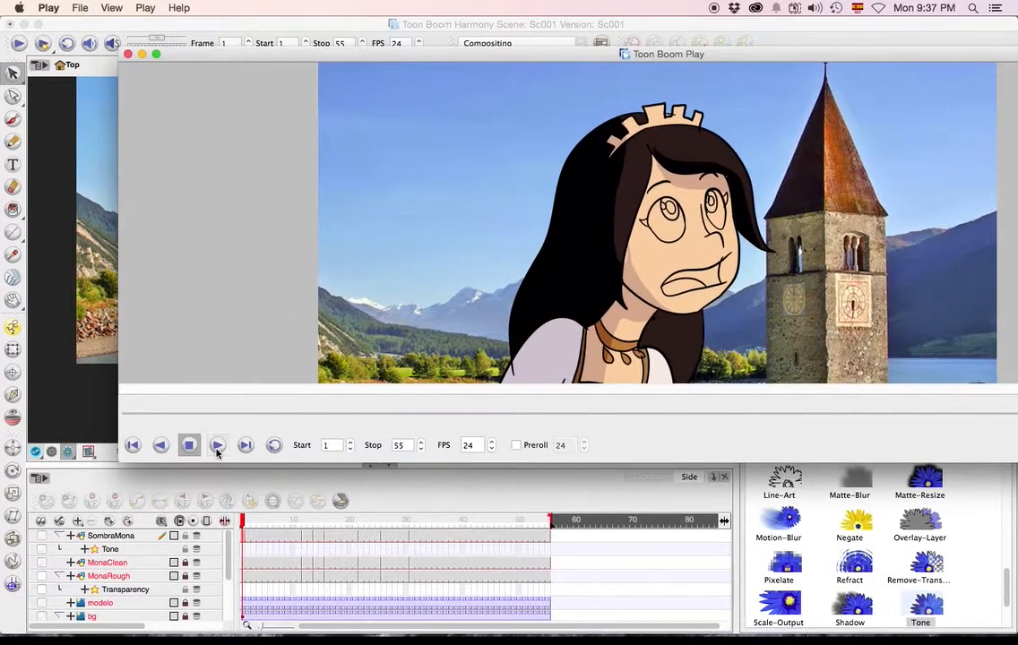
{"action": "left_click", "coordinate": [216, 447]}
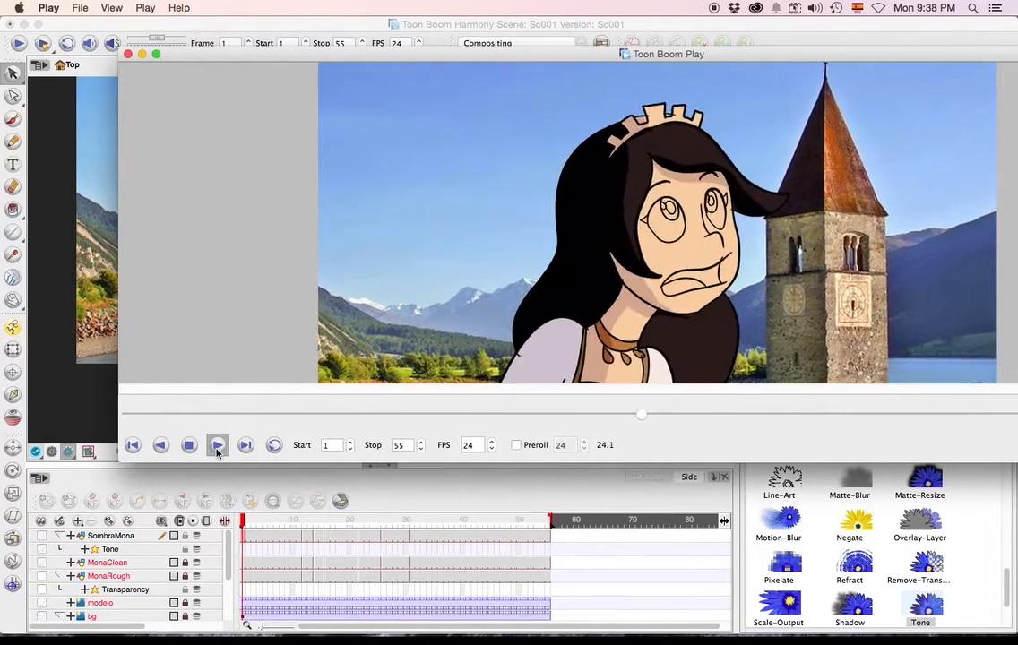
Scrub back through the rendered preview to examine the shadow on Mona's face, and close the preview window.
{"action": "left_click_drag", "start_coordinate": [744, 418], "coordinate": [564, 428]}
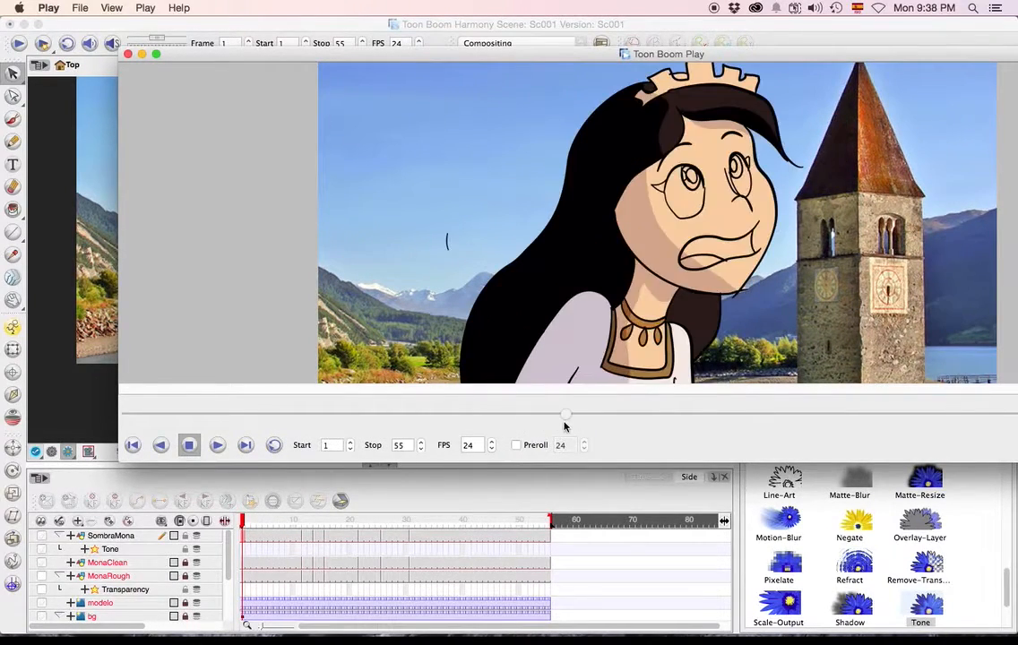
{"action": "left_click_drag", "start_coordinate": [477, 411], "coordinate": [428, 418]}
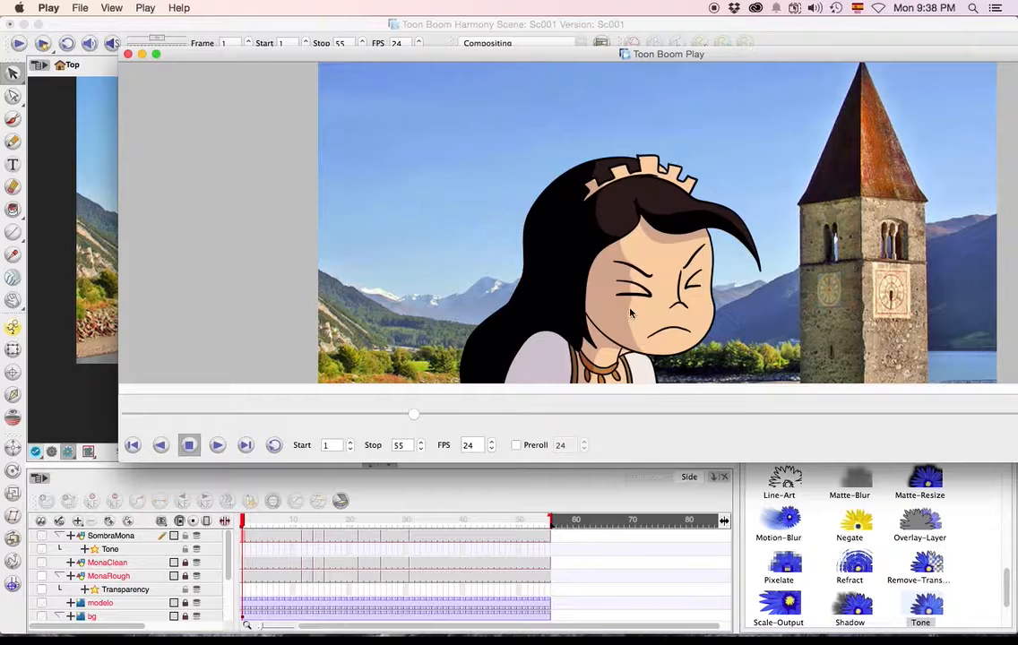
{"action": "left_click", "coordinate": [142, 55]}
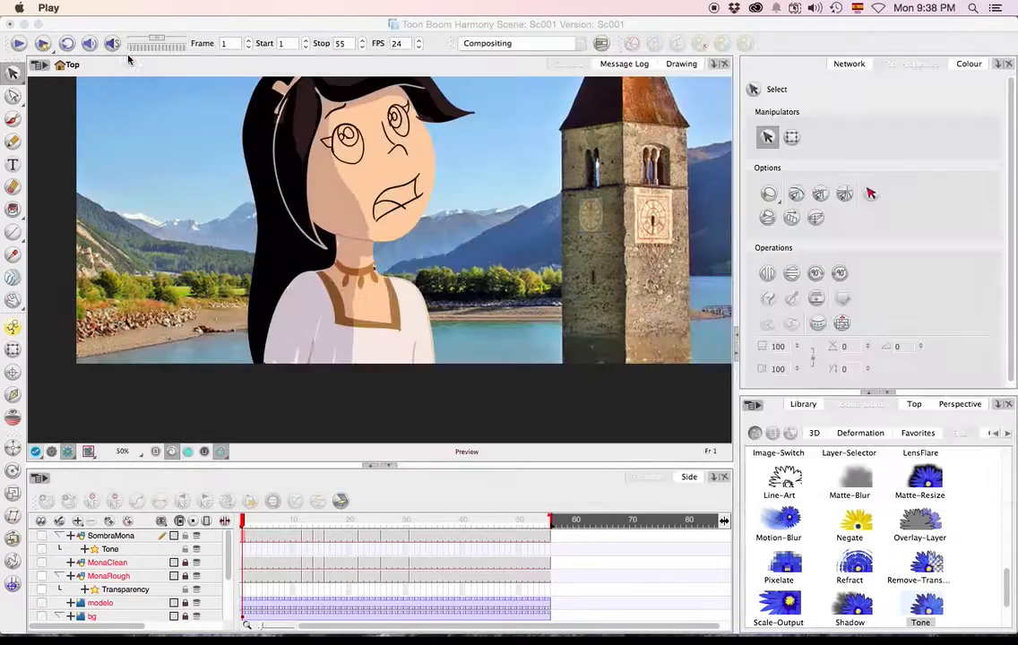
Go to frame 21 and switch the Camera view from the rendered preview to OpenGL display.
{"action": "mouse_move", "coordinate": [357, 527]}
{"action": "left_mouse_down"}
{"action": "mouse_move", "coordinate": [334, 527]}
{"action": "mouse_move", "coordinate": [456, 521]}
{"action": "mouse_move", "coordinate": [288, 522]}
{"action": "mouse_move", "coordinate": [398, 520]}
{"action": "mouse_move", "coordinate": [355, 519]}
{"action": "left_mouse_up"}
{"action": "left_click", "coordinate": [67, 453]}
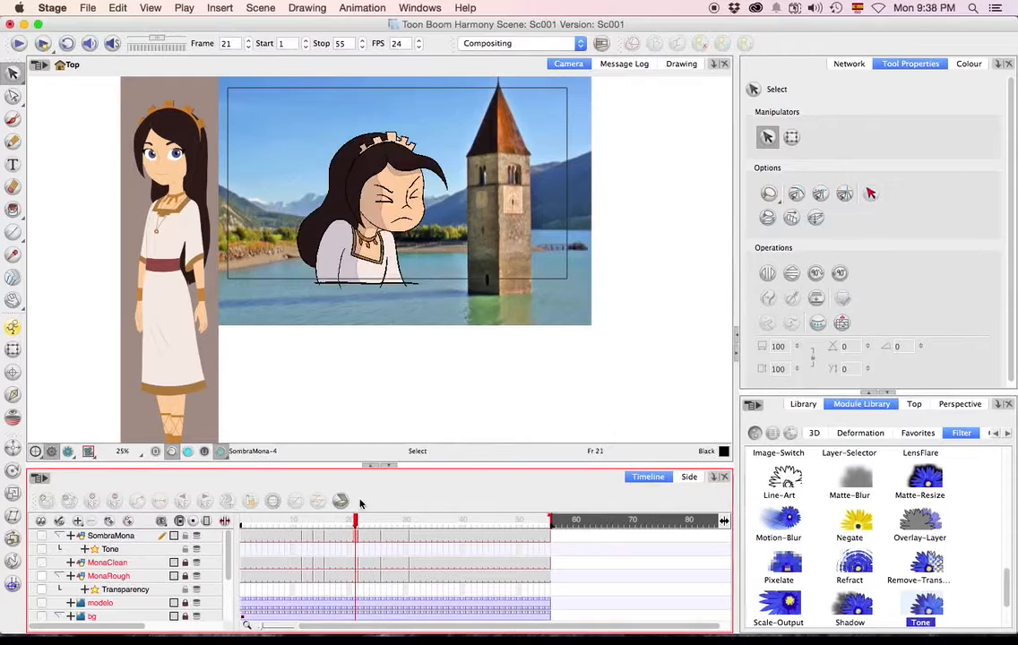
{"action": "scroll", "coordinate": [342, 278], "scroll_direction": "down", "scroll_amount": 1}
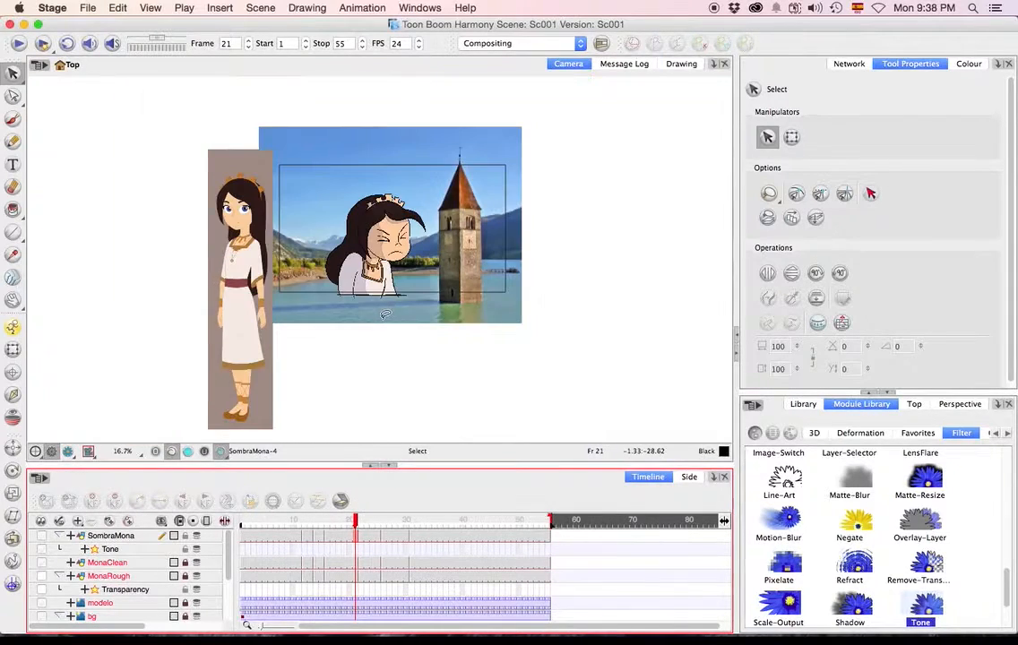
Disconnect the SombraMona drawing from the Tone effect in the network and park it in an empty area.
{"action": "left_click", "coordinate": [844, 66]}
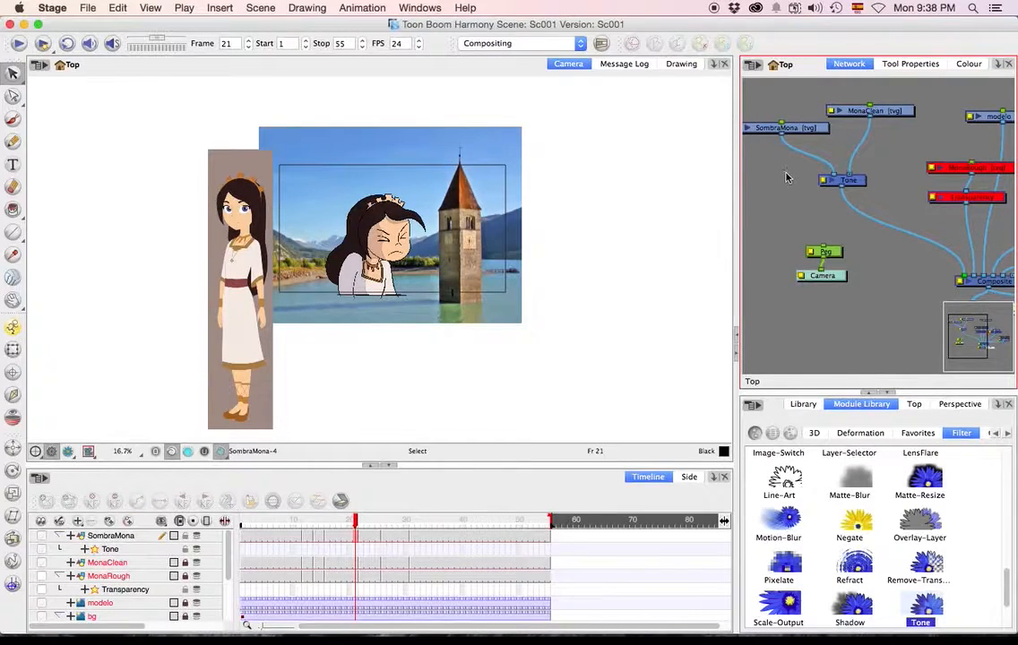
{"action": "scroll", "coordinate": [786, 175], "scroll_direction": "down", "scroll_amount": 3}
{"action": "left_click_drag", "start_coordinate": [812, 166], "coordinate": [881, 216]}
{"action": "left_click", "coordinate": [869, 195]}
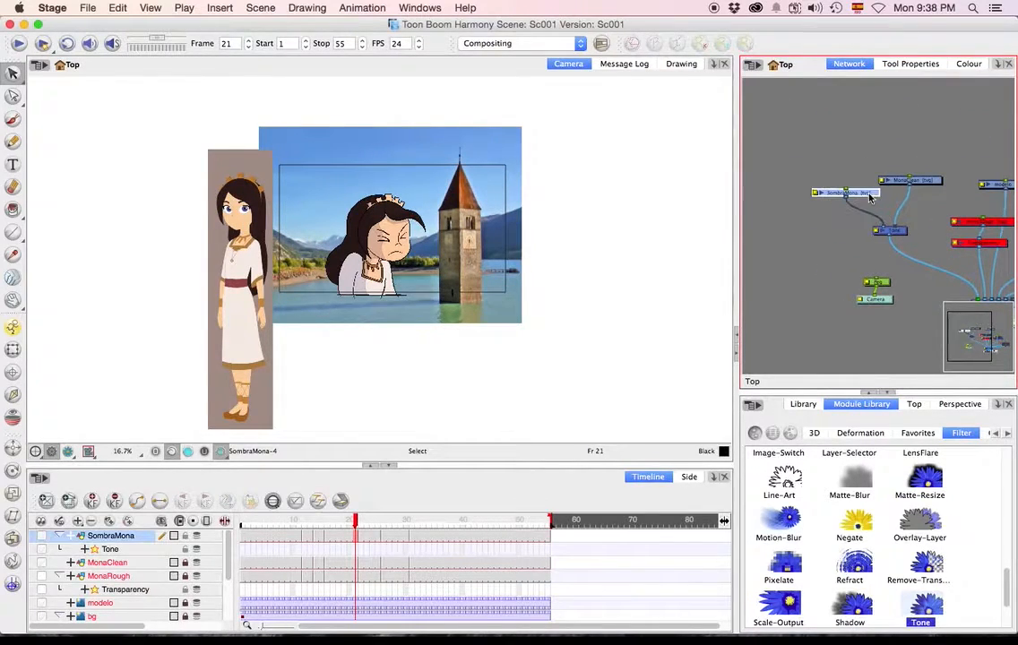
{"action": "left_click_drag", "start_coordinate": [884, 229], "coordinate": [846, 332]}
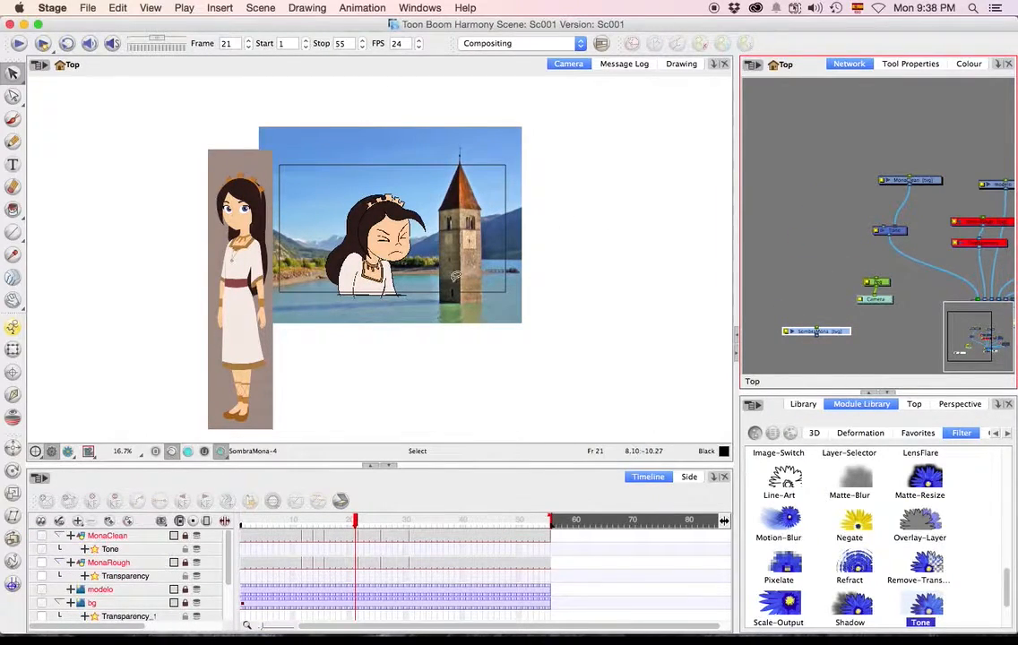
Move the MonaClean module clear in the network, unlock its layer, and duplicate the layer.
{"action": "left_click", "coordinate": [936, 180]}
{"action": "left_click_drag", "start_coordinate": [938, 180], "coordinate": [919, 156]}
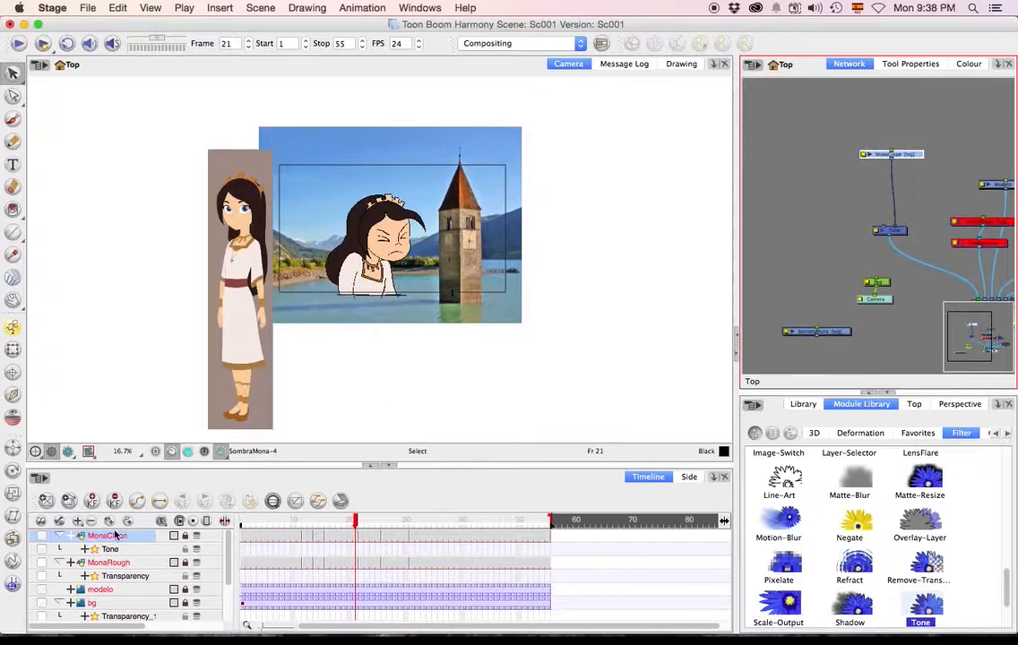
{"action": "left_click", "coordinate": [187, 537]}
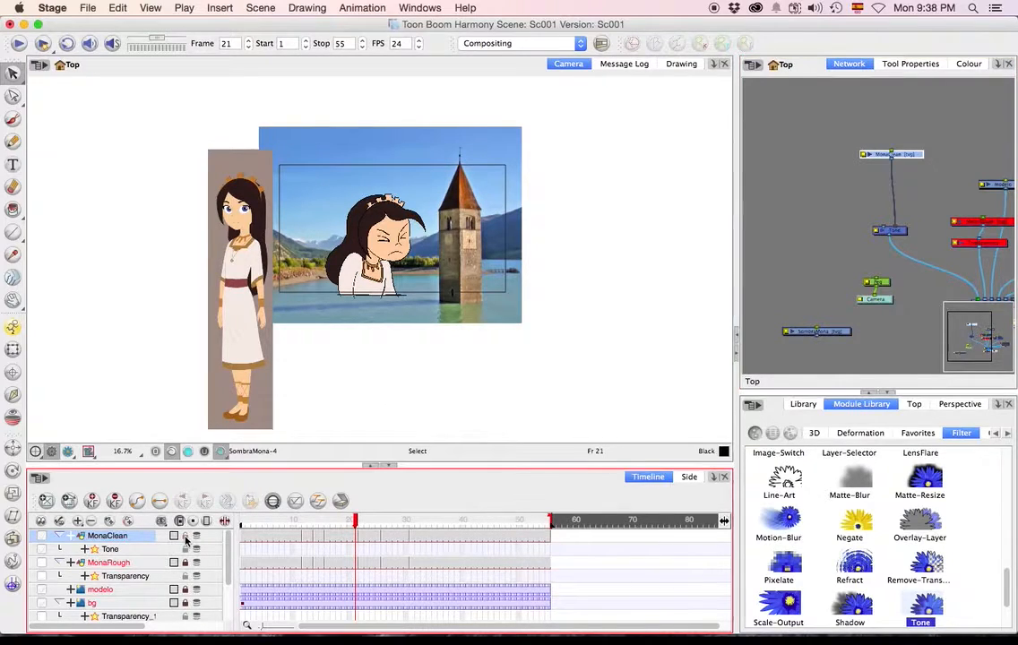
{"action": "right_click", "coordinate": [105, 538]}
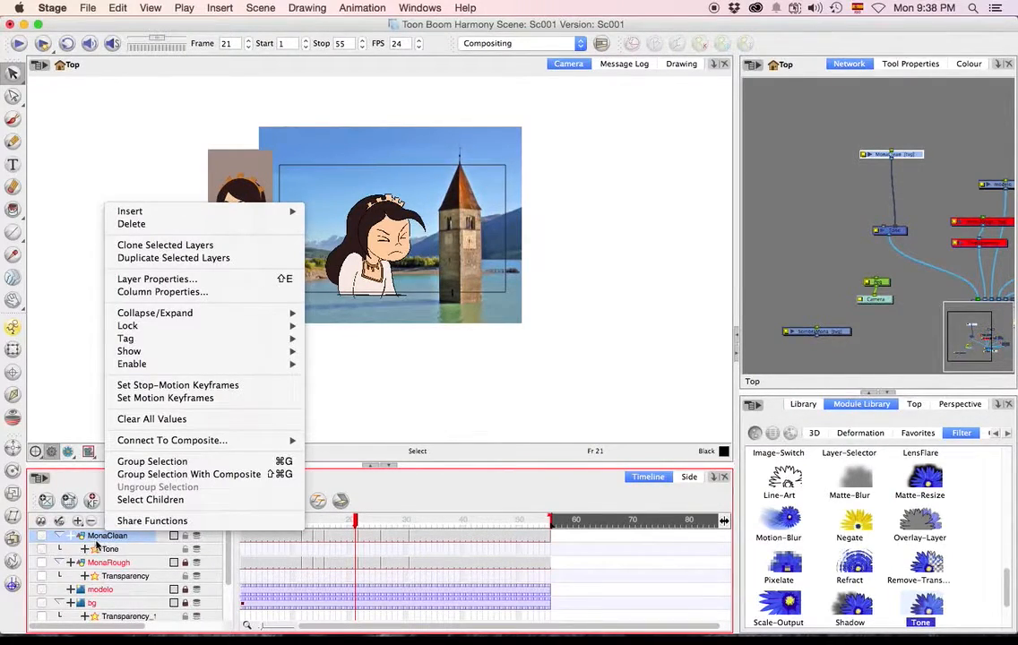
{"action": "left_click", "coordinate": [214, 260]}
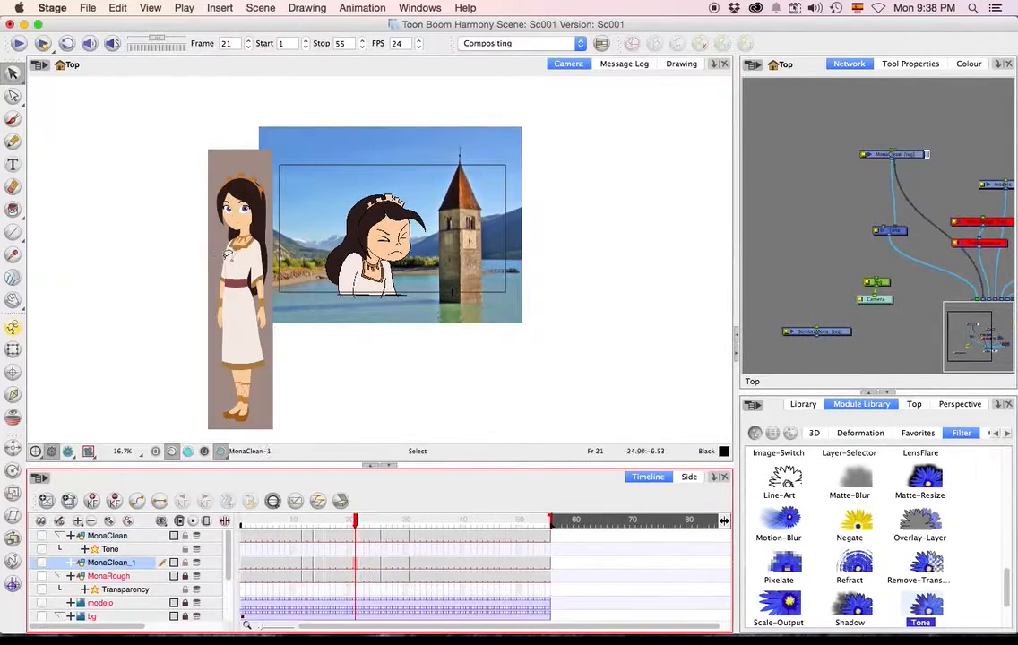
Detach MonaClean_1 from the Composite, place it beside MonaClean, and connect it to the Tone effect's free matte input.
{"action": "left_click_drag", "start_coordinate": [915, 160], "coordinate": [889, 141]}
{"action": "left_click_drag", "start_coordinate": [981, 296], "coordinate": [915, 188]}
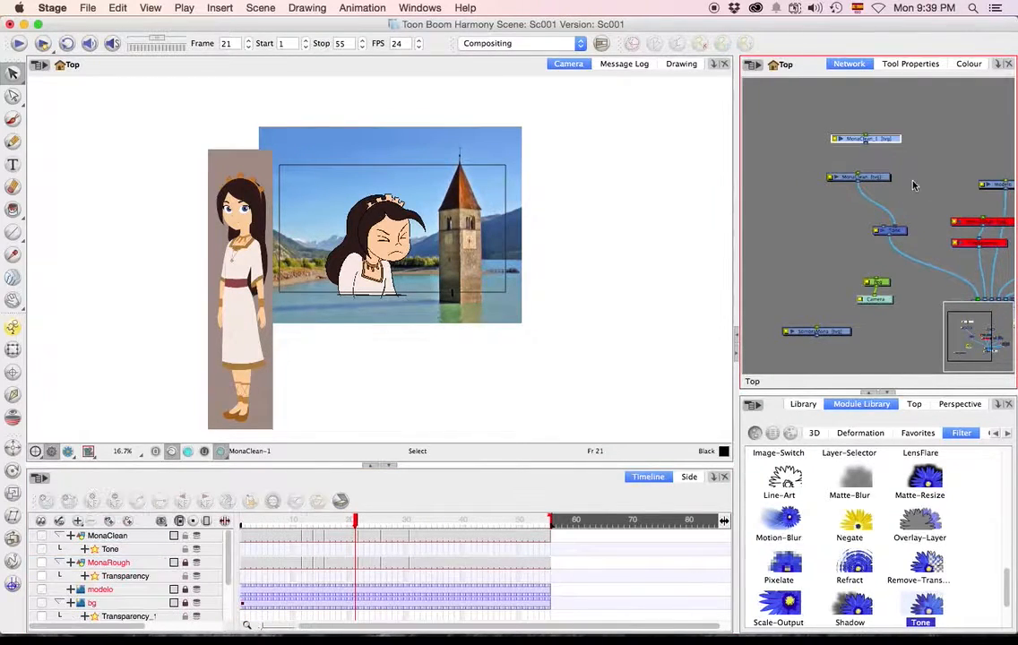
{"action": "left_click_drag", "start_coordinate": [889, 146], "coordinate": [785, 208]}
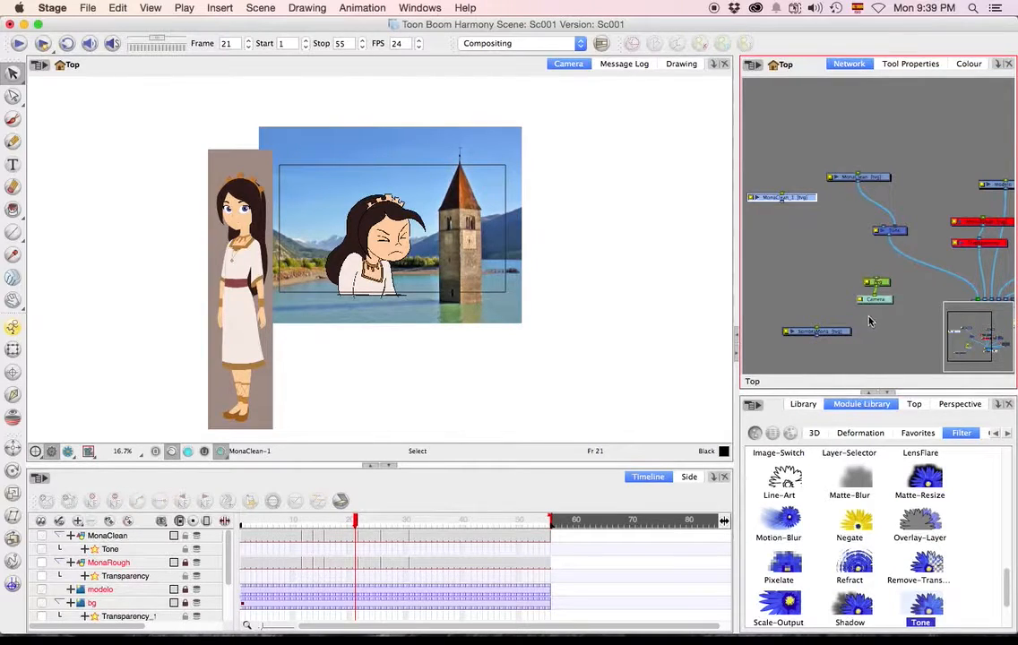
{"action": "left_click_drag", "start_coordinate": [778, 204], "coordinate": [885, 226]}
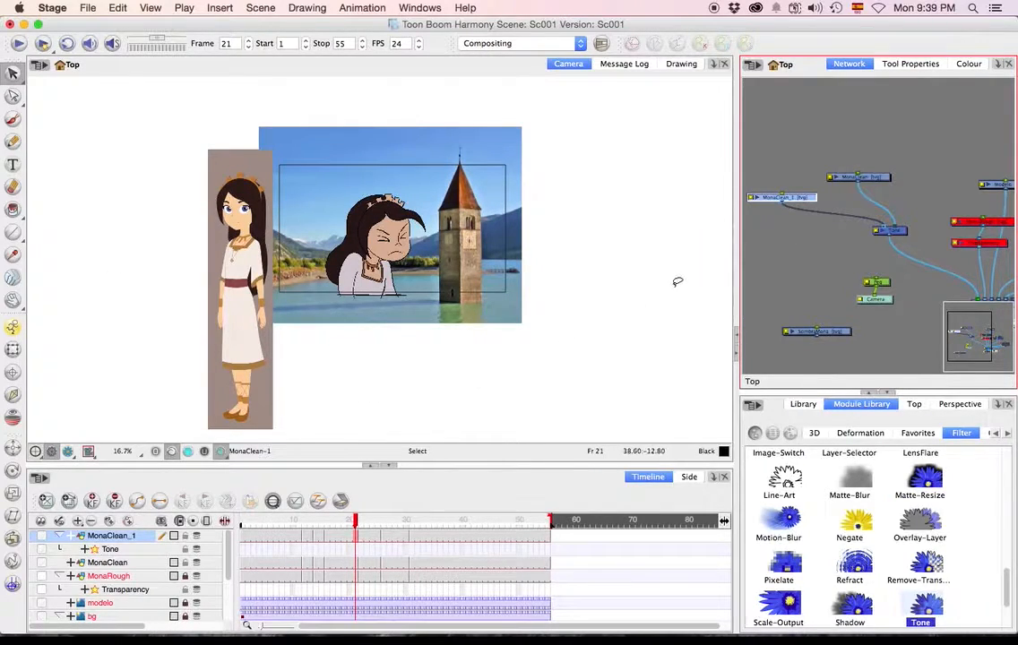
{"action": "left_click", "coordinate": [719, 269]}
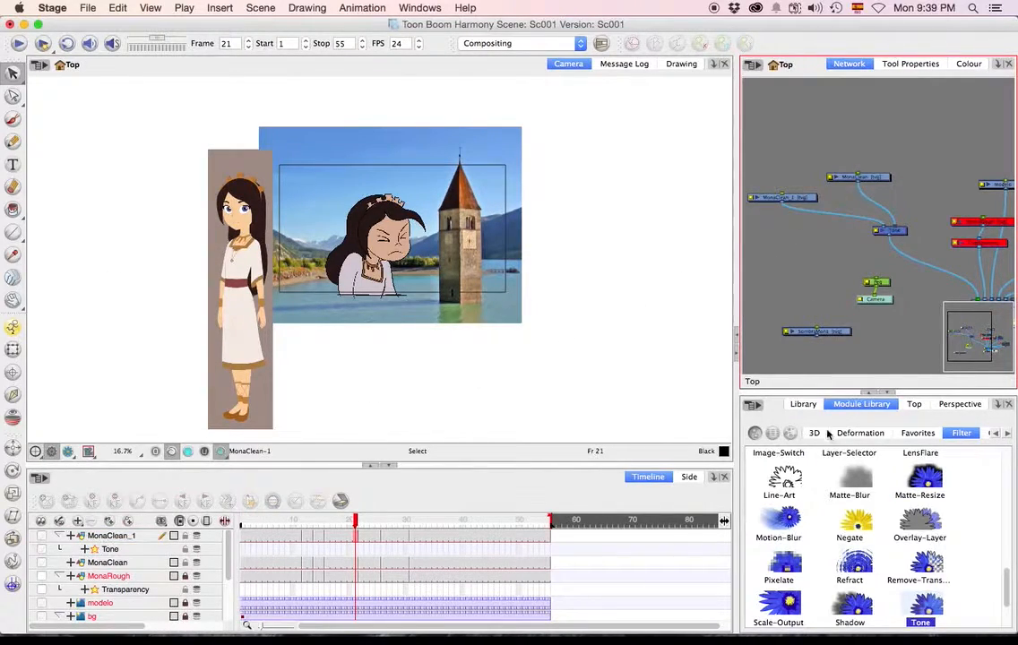
Add a Peg above MonaClean_1 and use Transform to offset the duplicate slightly left and down from Mona.
{"action": "left_click", "coordinate": [917, 433]}
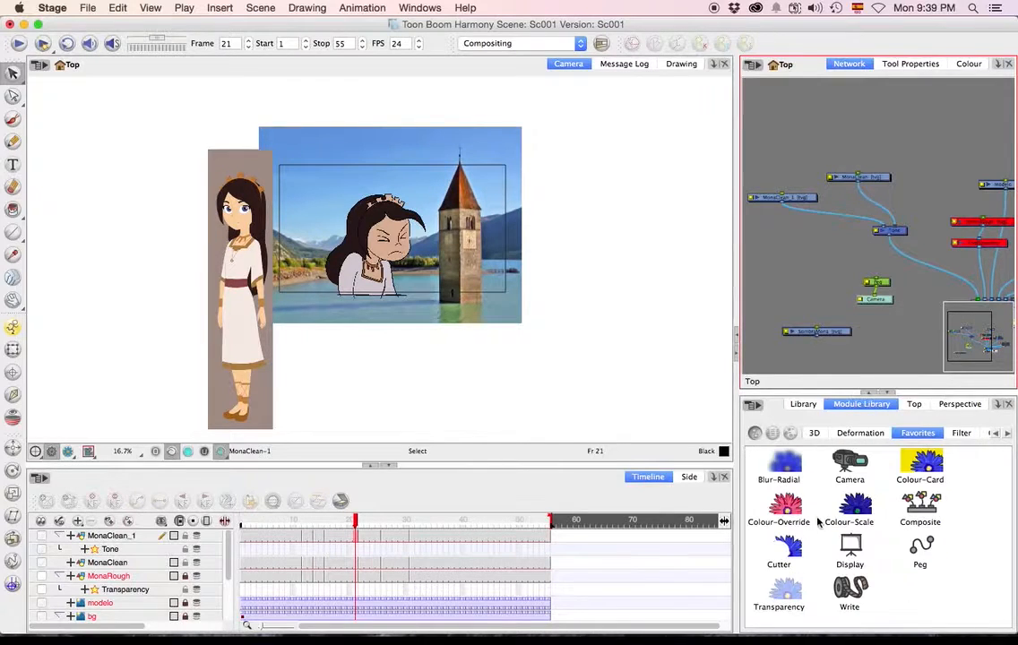
{"action": "left_click_drag", "start_coordinate": [920, 549], "coordinate": [782, 196]}
{"action": "left_click_drag", "start_coordinate": [779, 141], "coordinate": [777, 177]}
{"action": "left_click", "coordinate": [13, 350]}
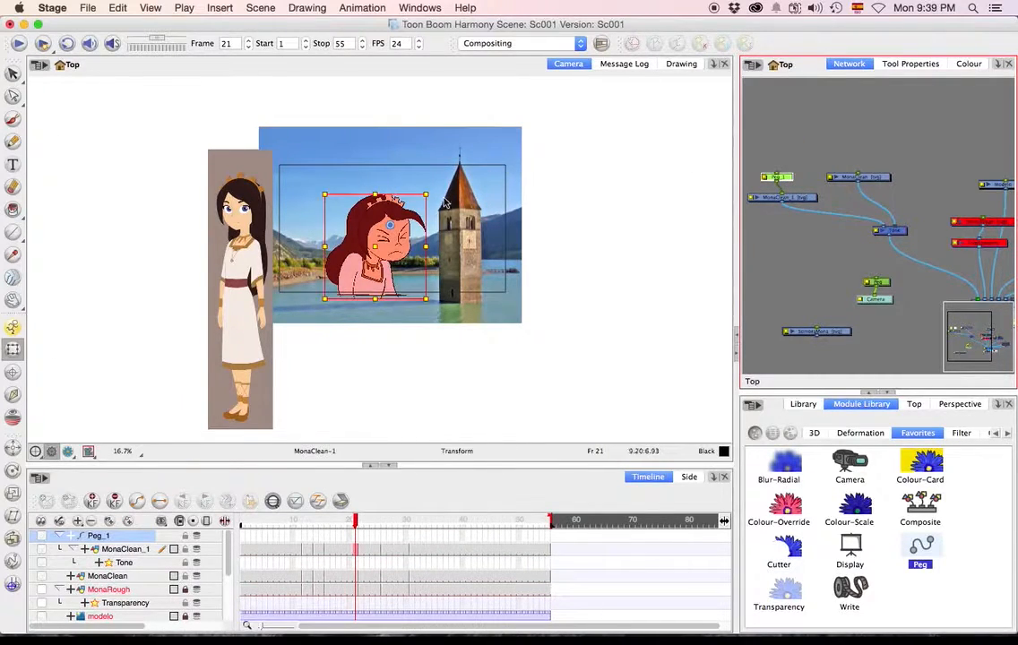
{"action": "left_click", "coordinate": [368, 213]}
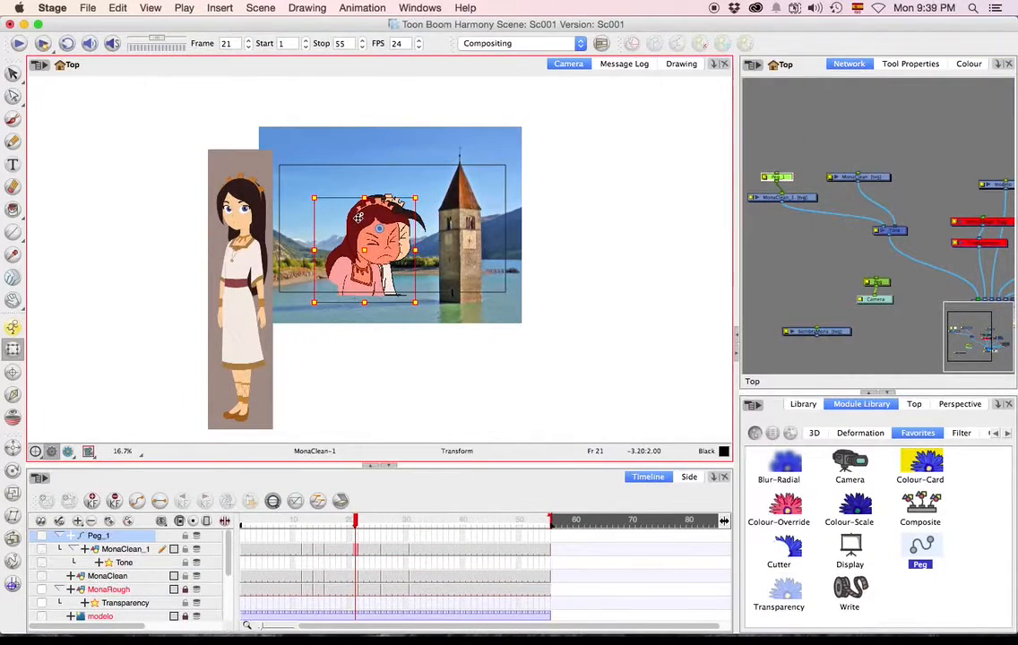
{"action": "left_click", "coordinate": [543, 315]}
Switch the Camera view to the rendered preview and go to frame 26 to examine the offset shadow.
{"action": "scroll", "coordinate": [423, 248], "scroll_direction": "up", "scroll_amount": 2}
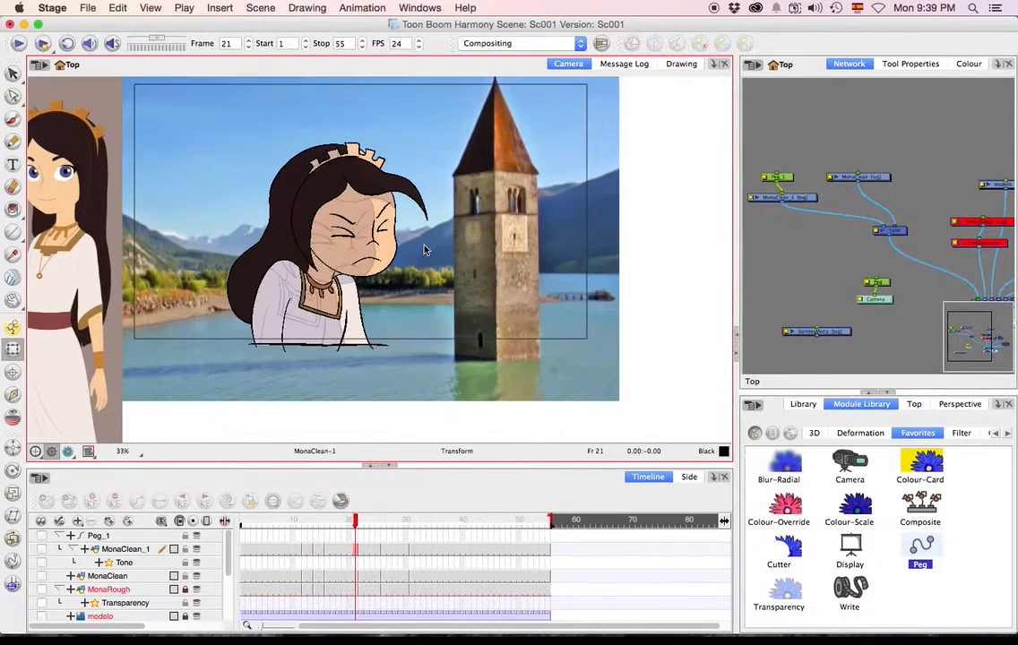
{"action": "left_click", "coordinate": [69, 451]}
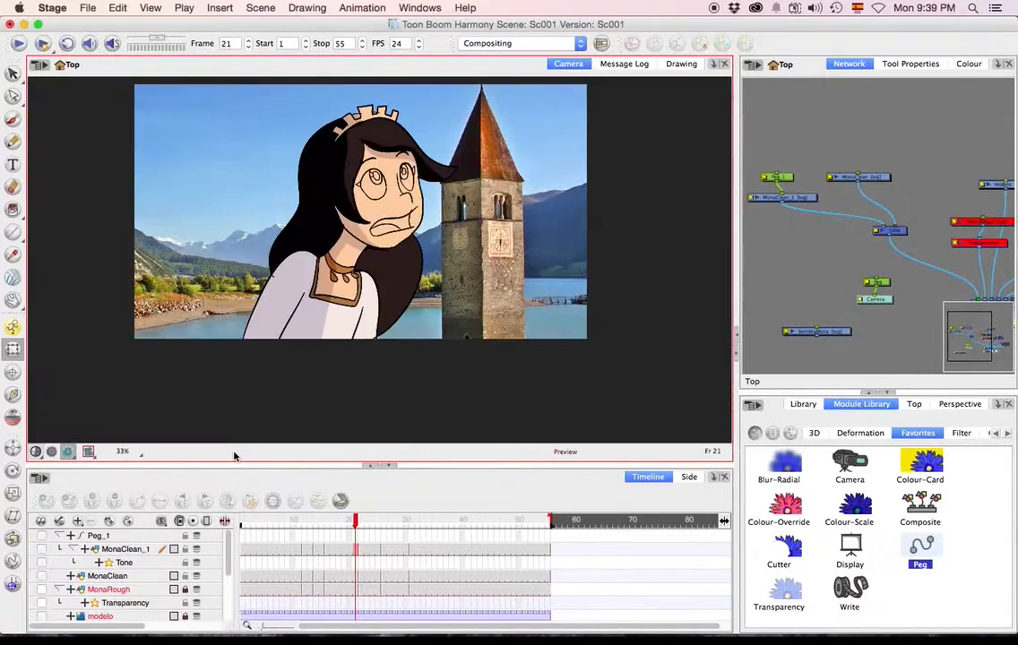
{"action": "left_click_drag", "start_coordinate": [348, 522], "coordinate": [429, 526]}
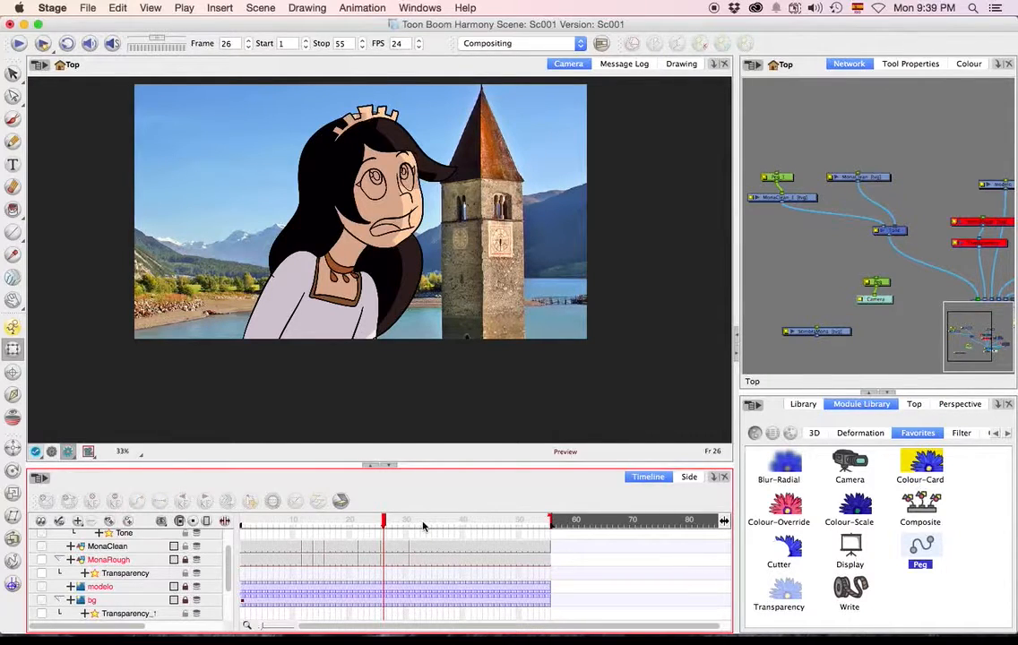
Select MonaClean_1 and, at frame 26, brush over the sleeves and dress edges on its Colour Art layer to reshape the shadow.
{"action": "left_click", "coordinate": [780, 198]}
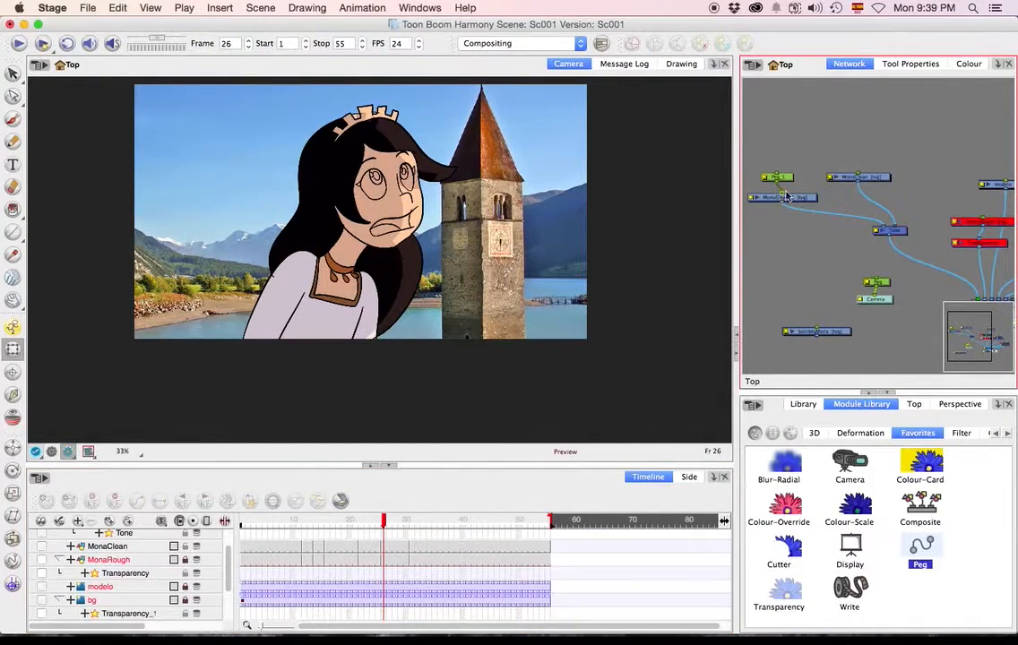
{"action": "left_click", "coordinate": [806, 204]}
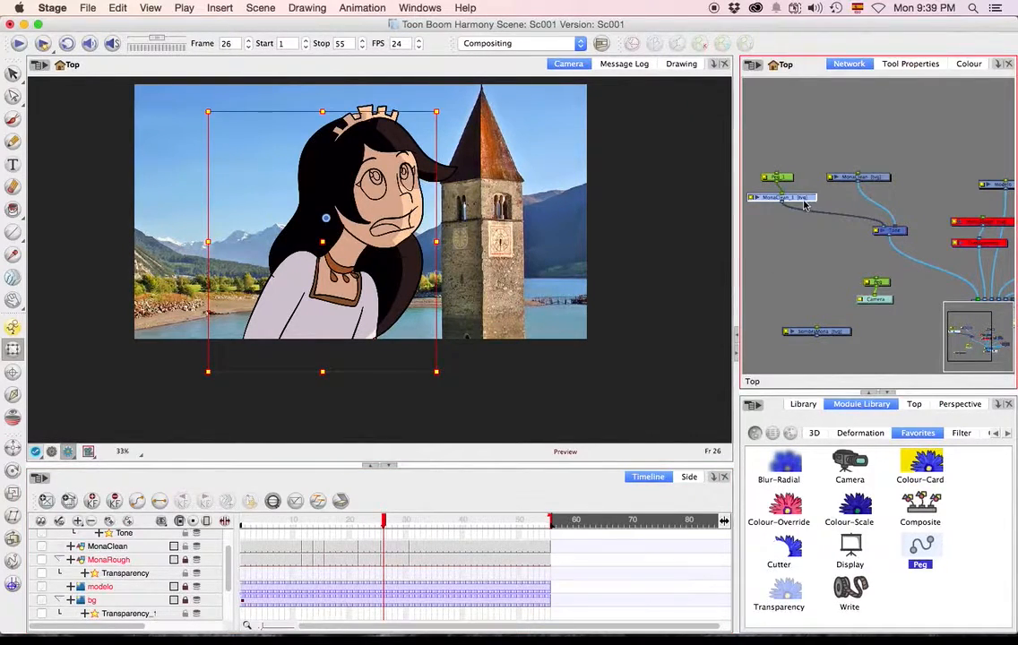
{"action": "left_click", "coordinate": [16, 123]}
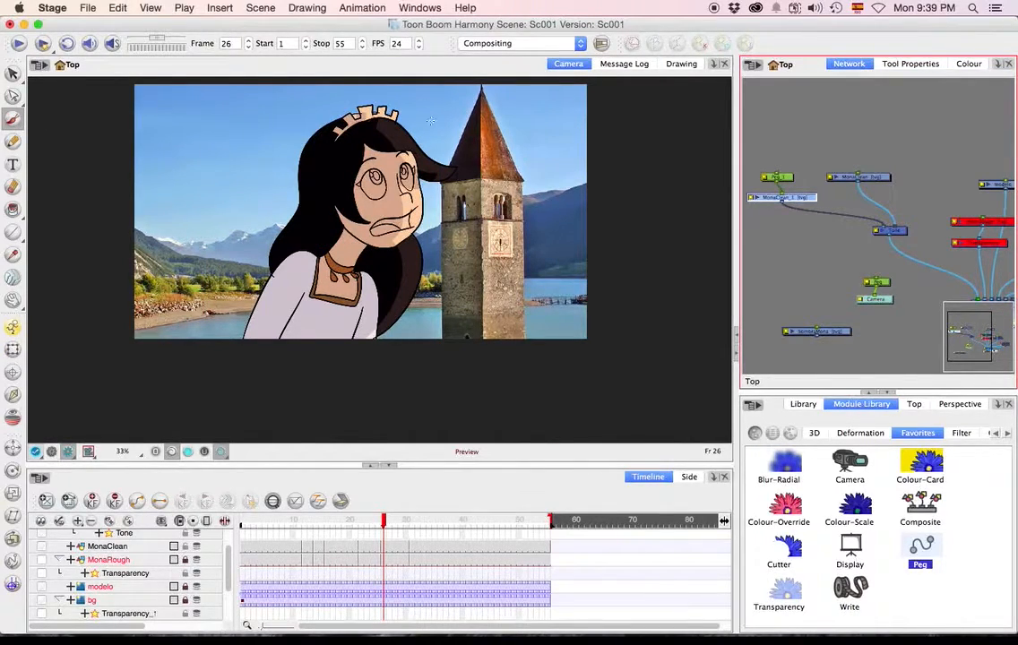
{"action": "left_click", "coordinate": [384, 142]}
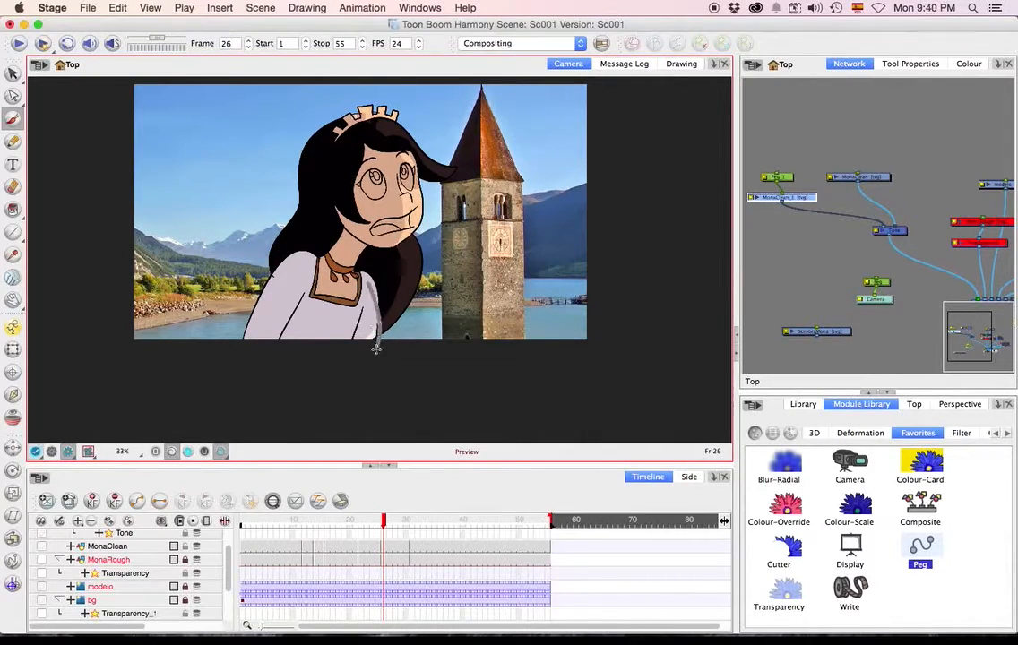
{"action": "left_click", "coordinate": [189, 452]}
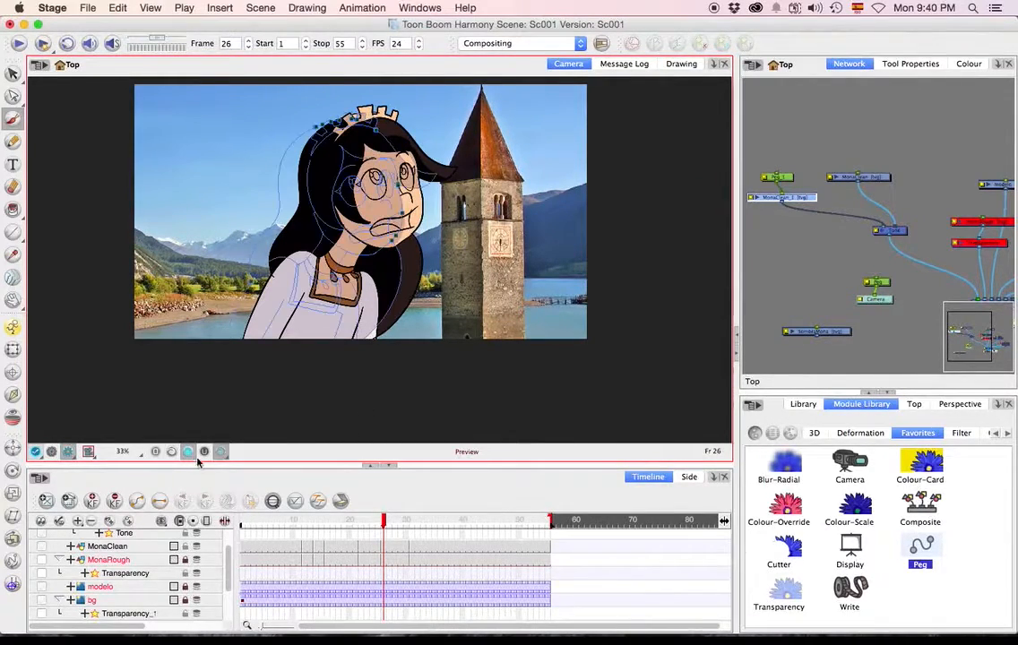
{"action": "left_click_drag", "start_coordinate": [396, 256], "coordinate": [376, 325]}
{"action": "left_click_drag", "start_coordinate": [364, 278], "coordinate": [373, 343]}
{"action": "left_click_drag", "start_coordinate": [364, 283], "coordinate": [375, 341]}
{"action": "left_click_drag", "start_coordinate": [279, 335], "coordinate": [304, 267]}
{"action": "left_click_drag", "start_coordinate": [360, 309], "coordinate": [346, 352]}
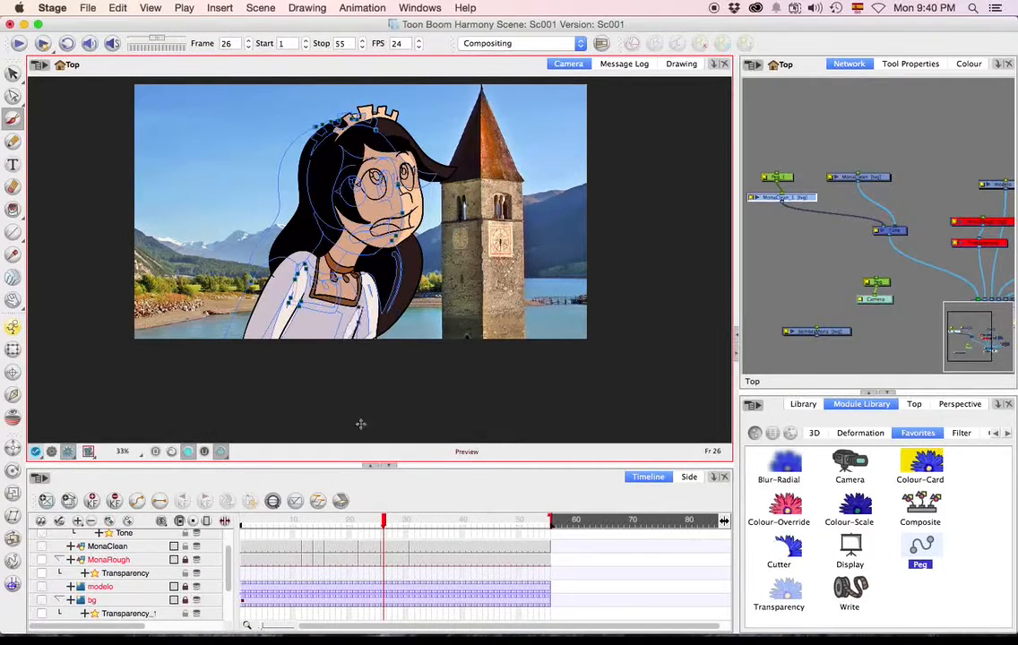
Go to frame 33, brush over the sleeves and the side of Mona's face on MonaClean_1, and scrub nearby frames to check.
{"action": "left_click_drag", "start_coordinate": [391, 522], "coordinate": [423, 523]}
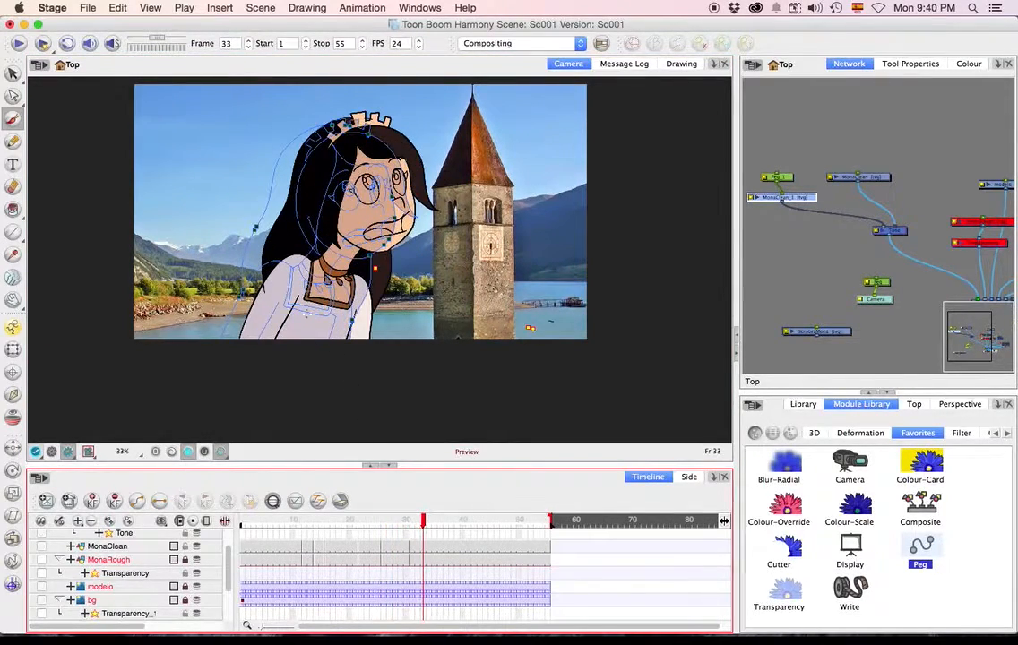
{"action": "mouse_move", "coordinate": [273, 338]}
{"action": "left_mouse_down"}
{"action": "mouse_move", "coordinate": [299, 279]}
{"action": "mouse_move", "coordinate": [272, 340]}
{"action": "left_mouse_up"}
{"action": "mouse_move", "coordinate": [359, 339]}
{"action": "left_mouse_down"}
{"action": "mouse_move", "coordinate": [357, 314]}
{"action": "mouse_move", "coordinate": [353, 343]}
{"action": "left_mouse_up"}
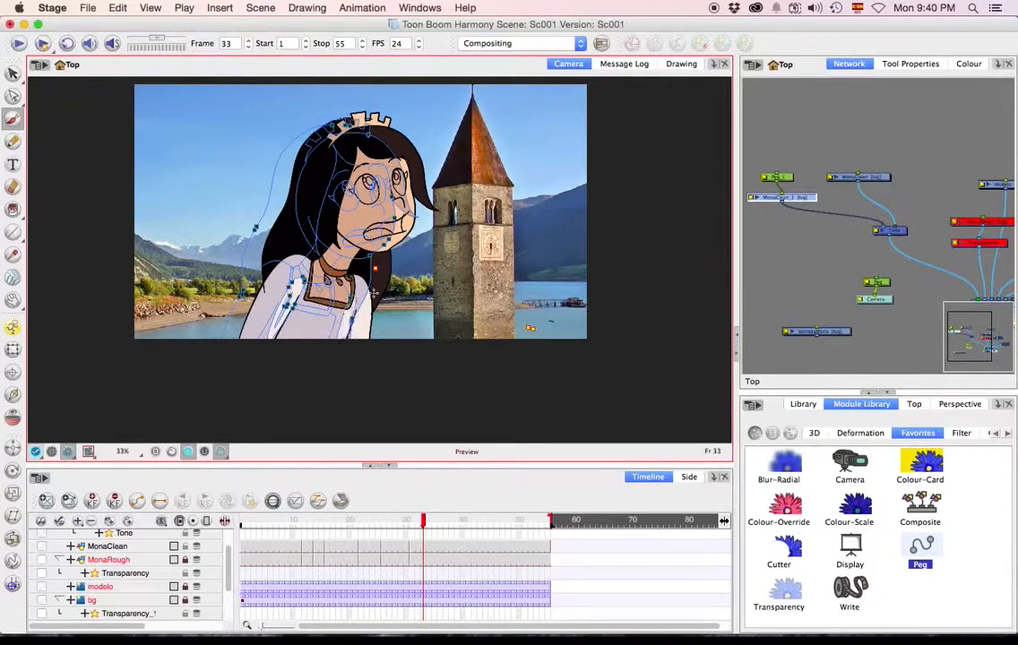
{"action": "left_click_drag", "start_coordinate": [402, 169], "coordinate": [405, 219]}
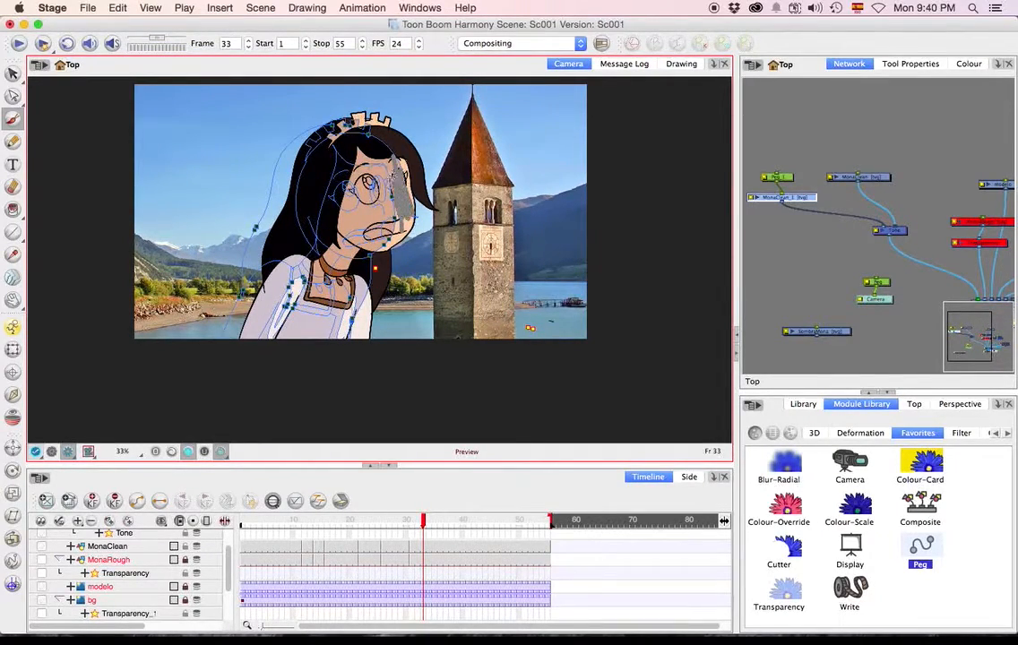
{"action": "left_click_drag", "start_coordinate": [423, 523], "coordinate": [401, 527]}
{"action": "left_click", "coordinate": [422, 536]}
Set MonaClean_1's drawing properties to read only Colour Art and Underlay, and toggle the layer off and on to compare the shading.
{"action": "double_click", "coordinate": [752, 199]}
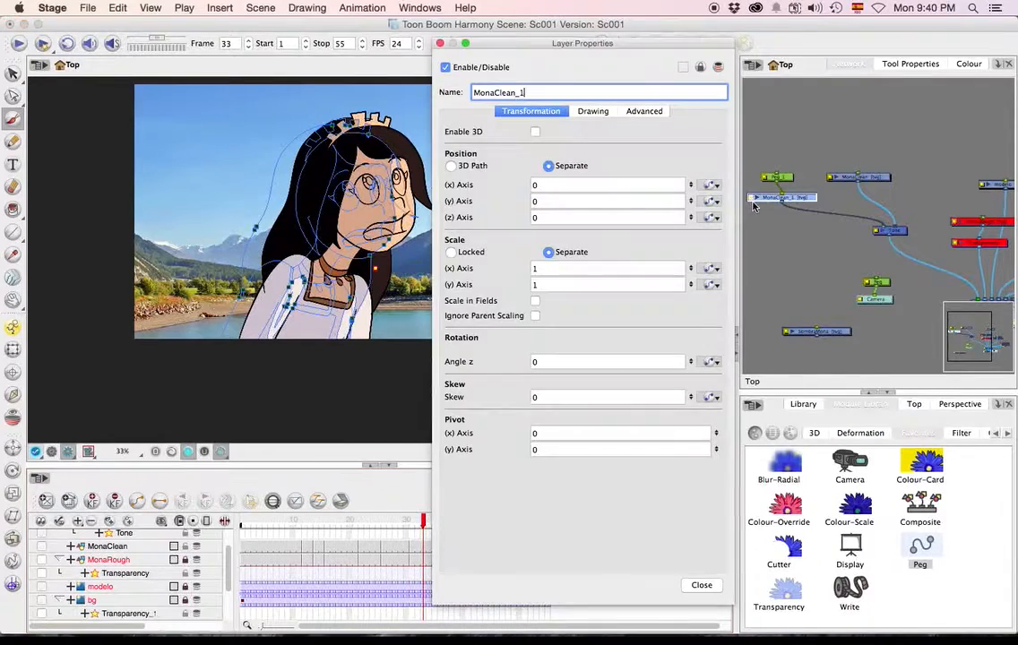
{"action": "left_click", "coordinate": [594, 112]}
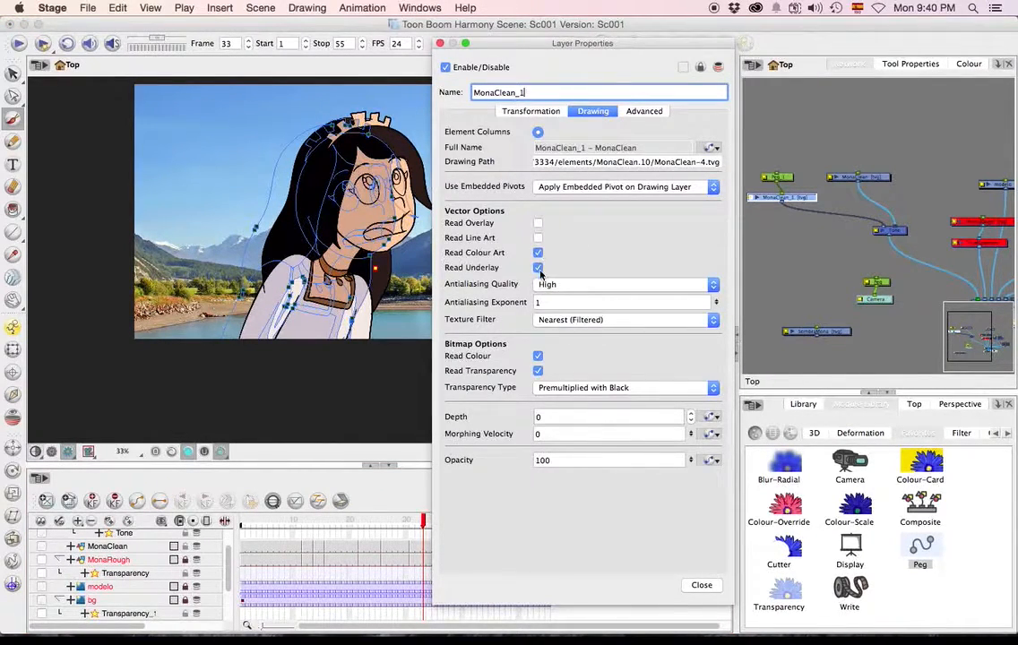
{"action": "left_click", "coordinate": [439, 43]}
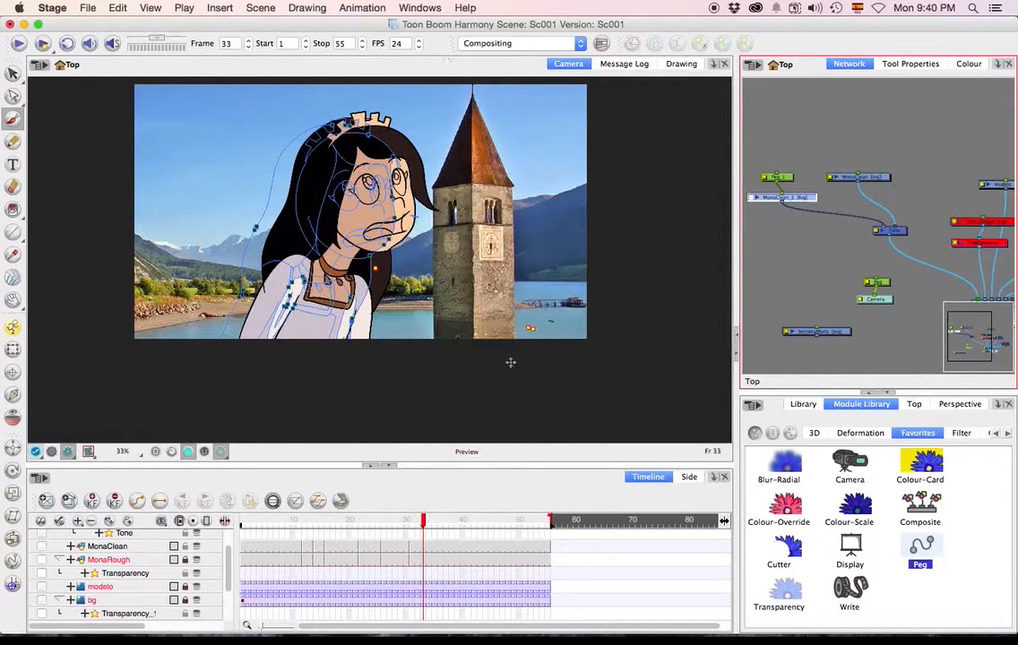
{"action": "key", "text": "d"}
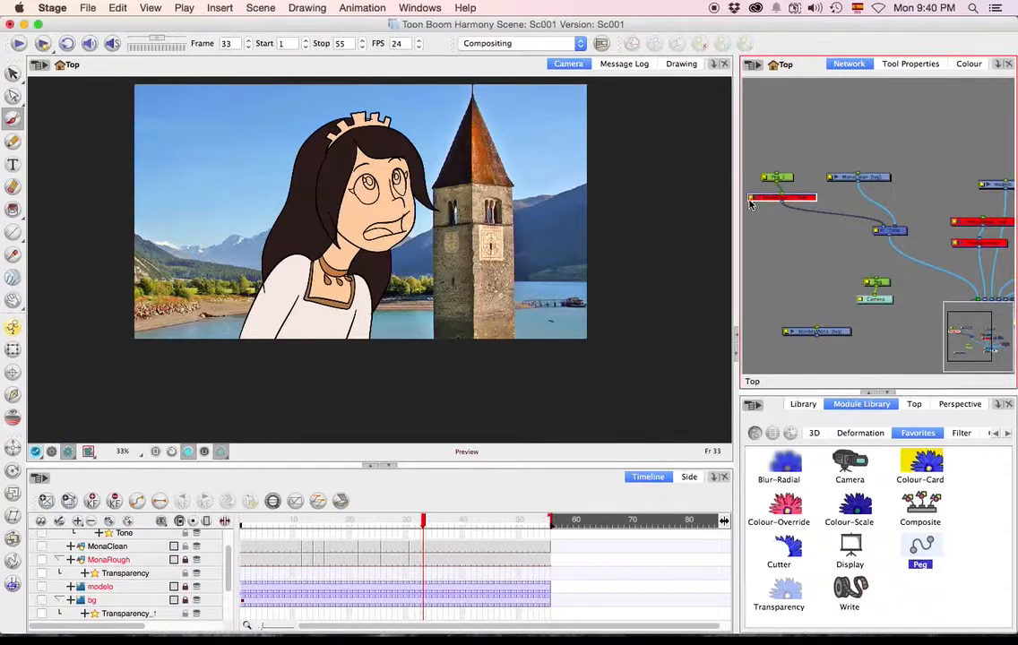
{"action": "key", "text": "d"}
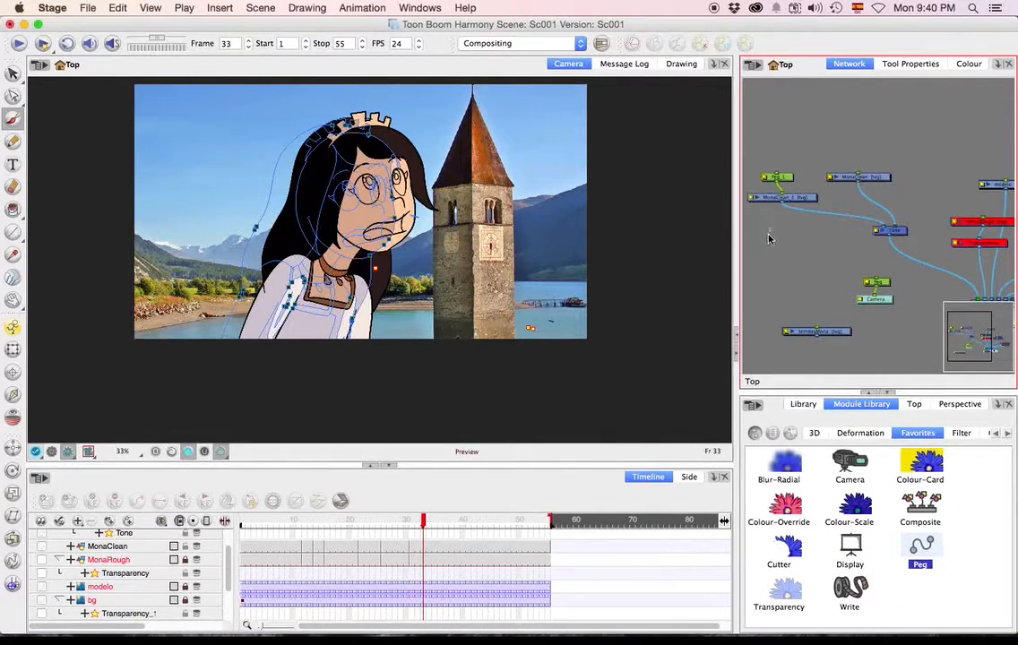
Search the application's commands for "strok" to locate Show Strokes, and close the search without running it.
{"action": "left_click", "coordinate": [466, 8]}
{"action": "type", "text": "strok"}
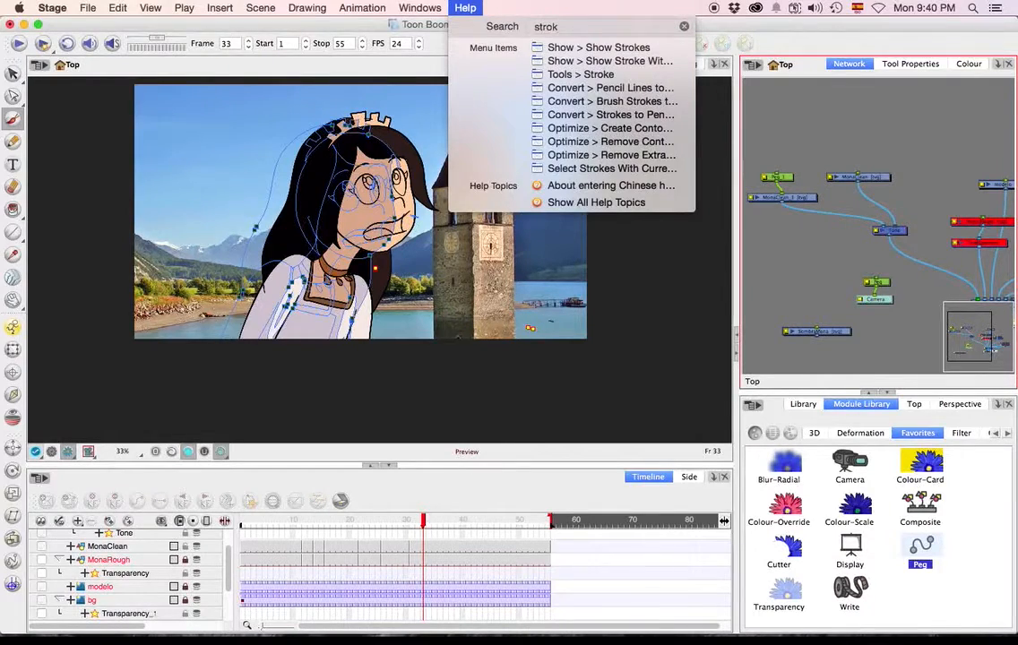
{"action": "key", "text": "Down"}
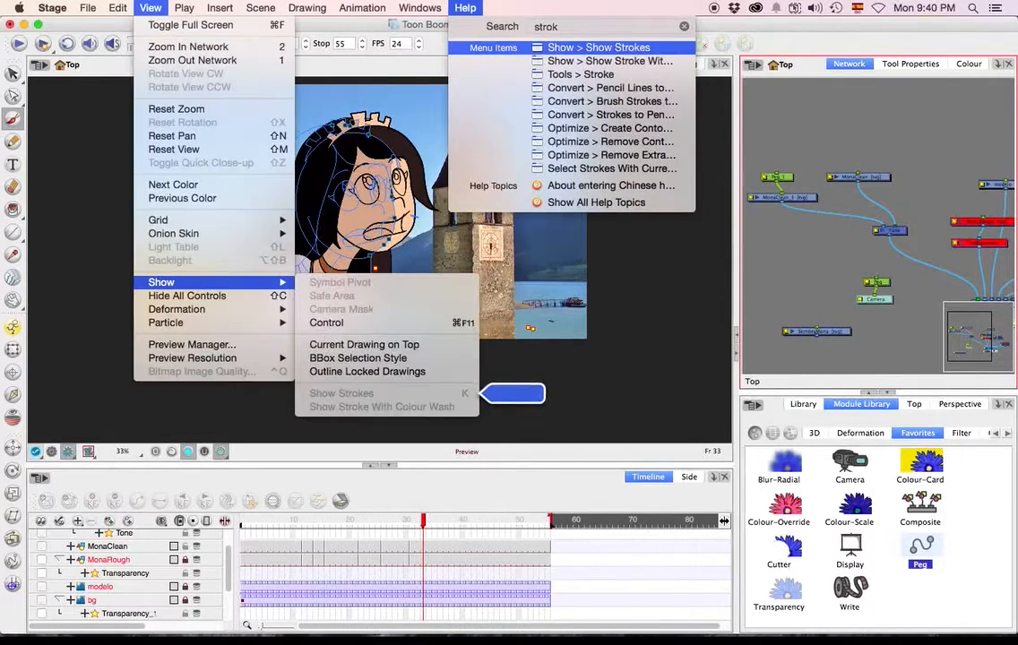
{"action": "left_click", "coordinate": [618, 359]}
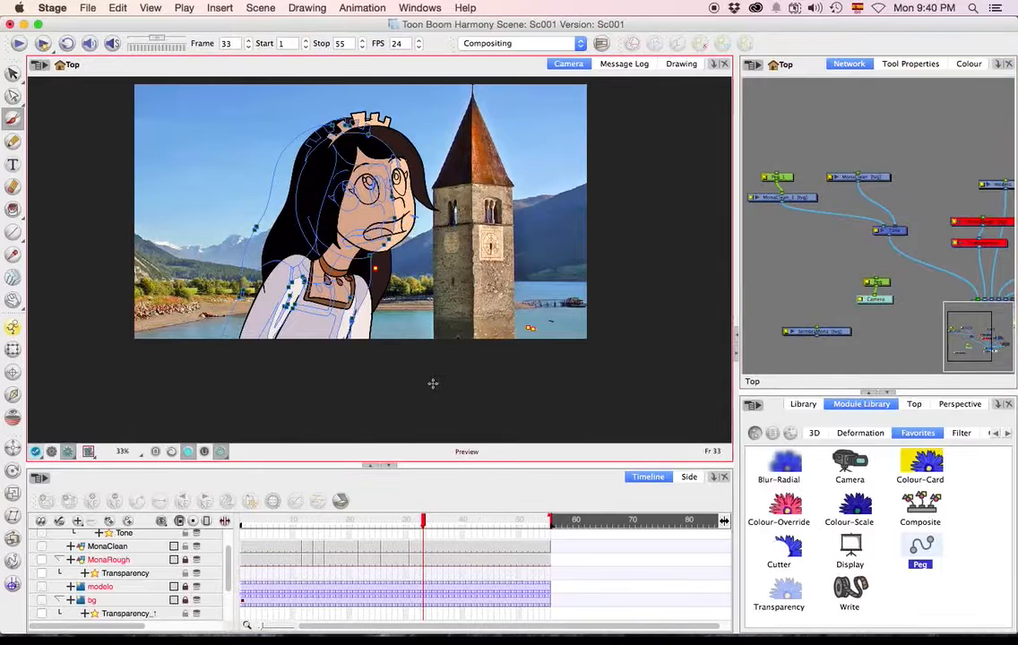
Return the camera to the working view and, at frame 14, brush over the dress on MonaClean_1 to reshape the shadow.
{"action": "left_click", "coordinate": [417, 523]}
{"action": "left_click_drag", "start_coordinate": [416, 522], "coordinate": [401, 523]}
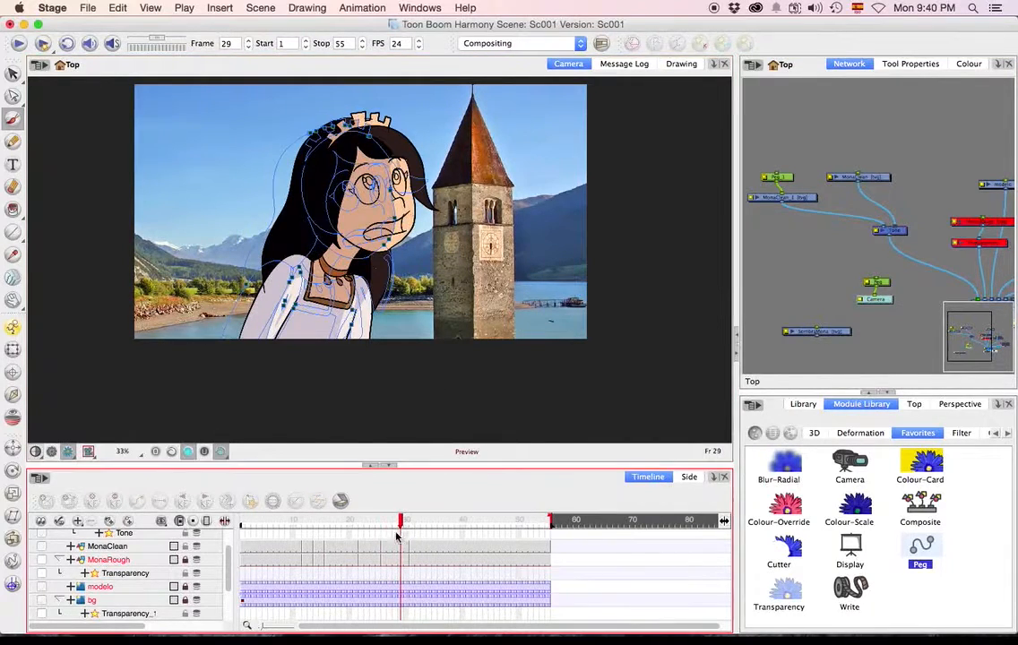
{"action": "left_click", "coordinate": [68, 452]}
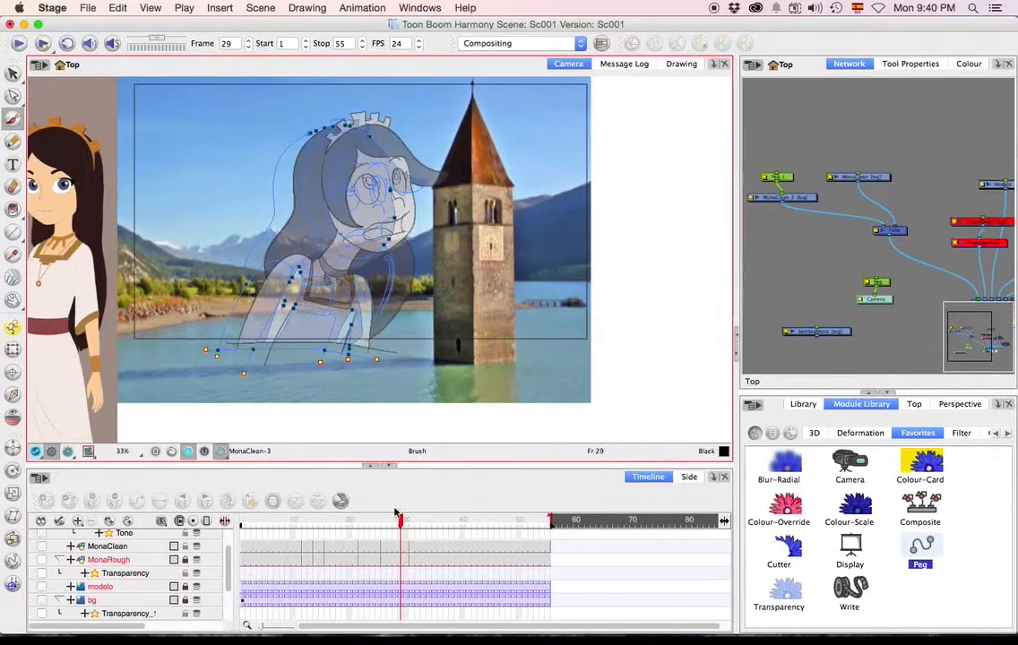
{"action": "left_click", "coordinate": [316, 524]}
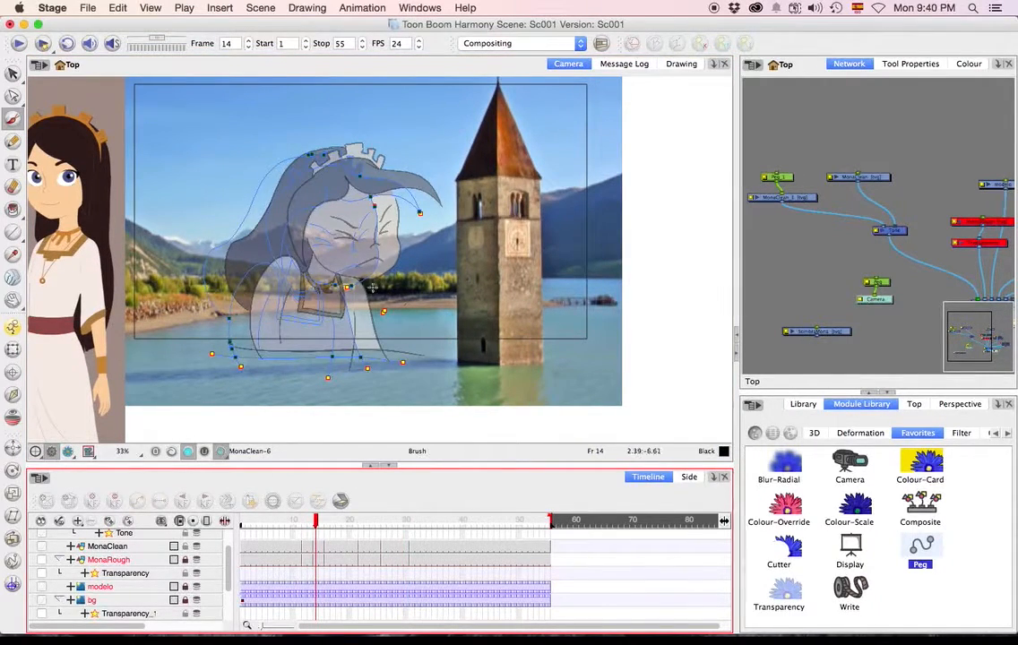
{"action": "left_click_drag", "start_coordinate": [280, 361], "coordinate": [283, 294]}
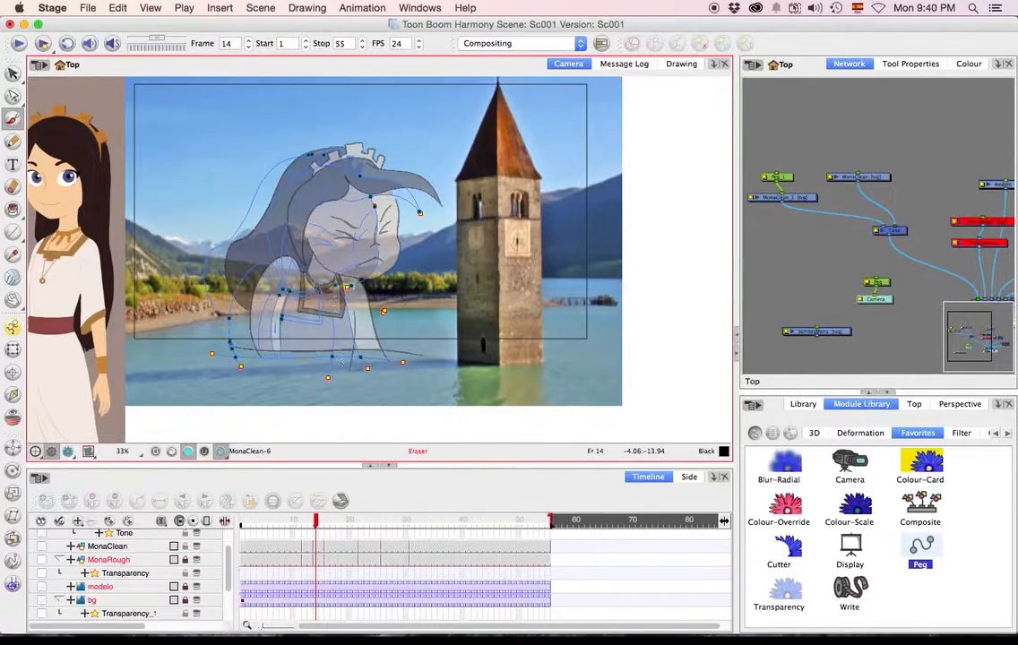
Go to frame 10 and brush over the dress, neck and face on MonaClean_1 to reshape the shadow.
{"action": "left_click", "coordinate": [293, 526]}
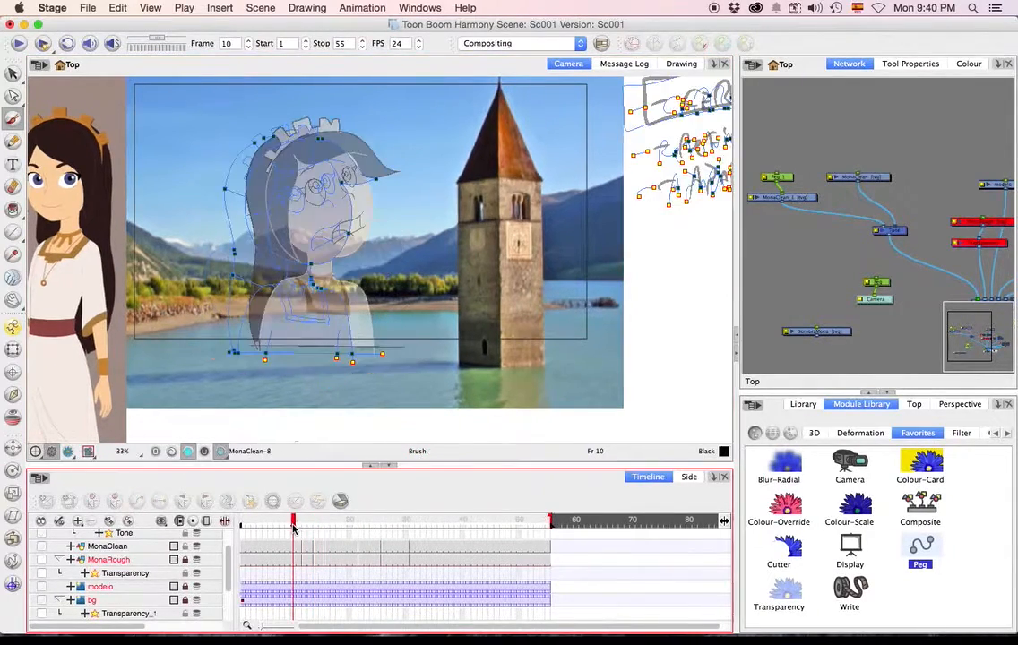
{"action": "left_click_drag", "start_coordinate": [292, 360], "coordinate": [297, 352]}
{"action": "mouse_move", "coordinate": [316, 286]}
{"action": "left_mouse_down"}
{"action": "mouse_move", "coordinate": [321, 297]}
{"action": "mouse_move", "coordinate": [314, 262]}
{"action": "left_mouse_up"}
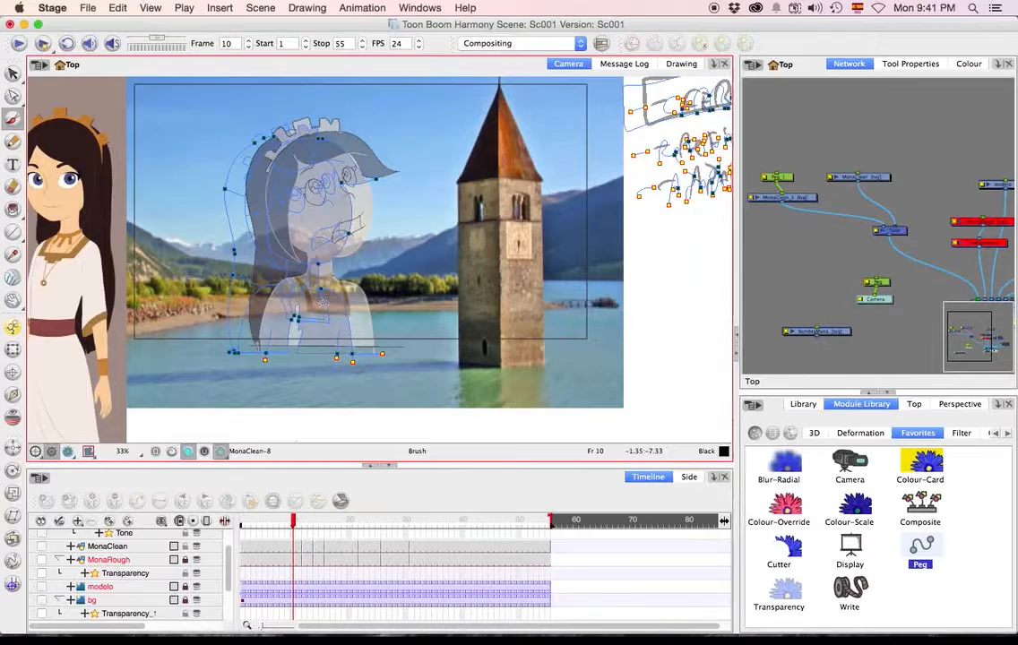
{"action": "left_click_drag", "start_coordinate": [348, 168], "coordinate": [349, 239]}
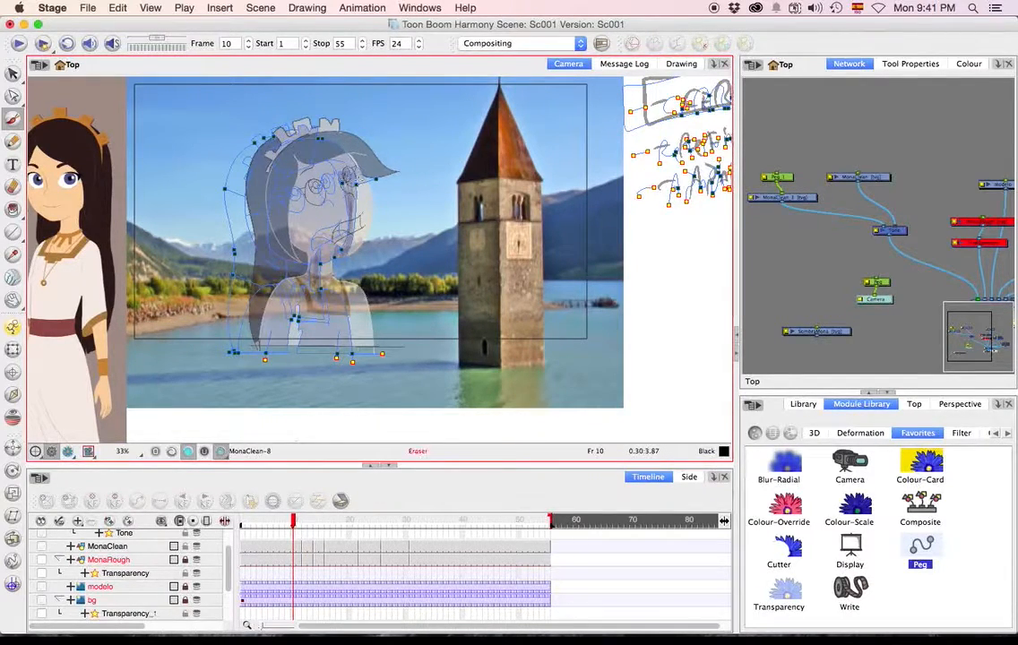
{"action": "key", "text": "alt+b"}
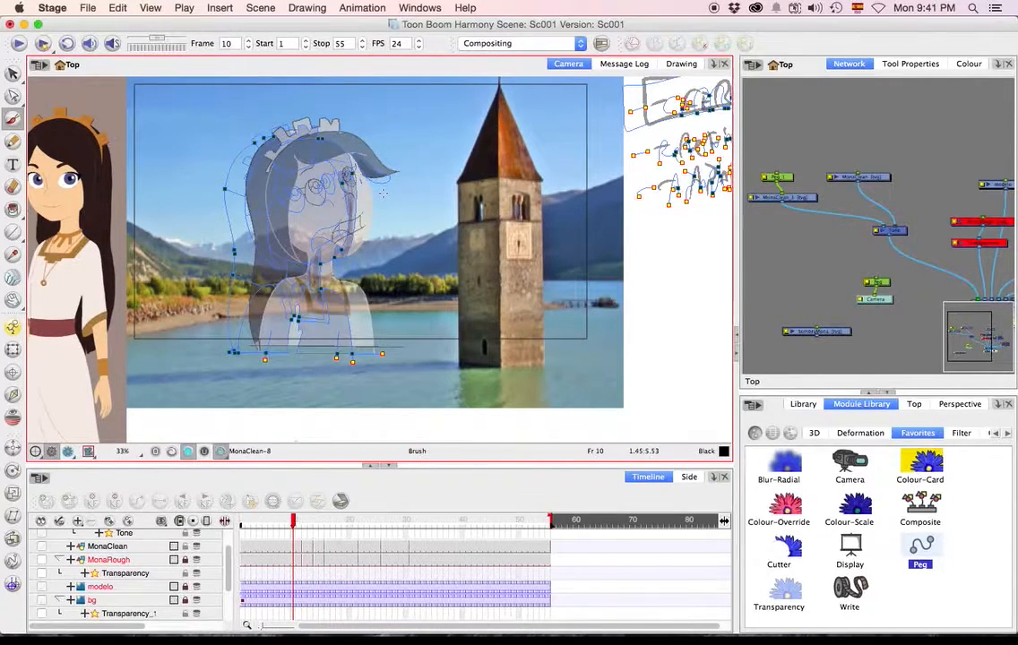
Detach MonaClean_1 from its peg and the Tone effect, and reconnect SombraMona to the Tone's matte input.
{"action": "left_click", "coordinate": [309, 520]}
{"action": "left_click", "coordinate": [818, 285]}
{"action": "left_click_drag", "start_coordinate": [839, 332], "coordinate": [806, 257]}
{"action": "mouse_move", "coordinate": [807, 197]}
{"action": "left_mouse_down"}
{"action": "mouse_move", "coordinate": [803, 258]}
{"action": "mouse_move", "coordinate": [802, 207]}
{"action": "left_mouse_up"}
{"action": "left_click_drag", "start_coordinate": [808, 257], "coordinate": [882, 227]}
{"action": "left_click_drag", "start_coordinate": [880, 178], "coordinate": [911, 155]}
{"action": "left_click_drag", "start_coordinate": [803, 244], "coordinate": [816, 218]}
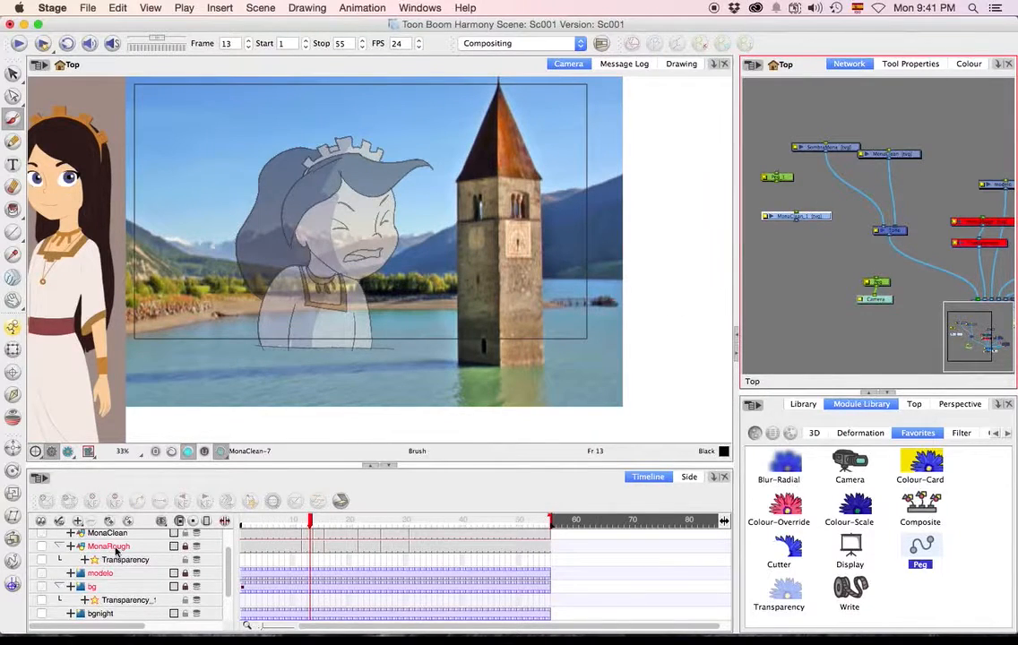
Delete the disconnected MonaClean_1 and its peg from the network, including the drawing files and element folders.
{"action": "right_click", "coordinate": [114, 536]}
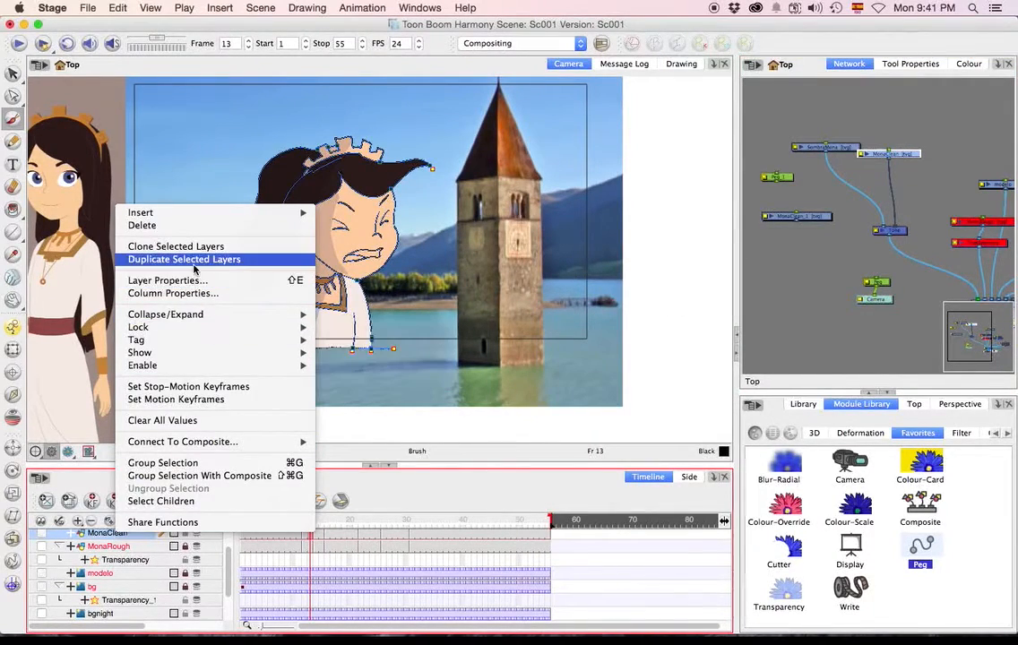
{"action": "left_click", "coordinate": [848, 234]}
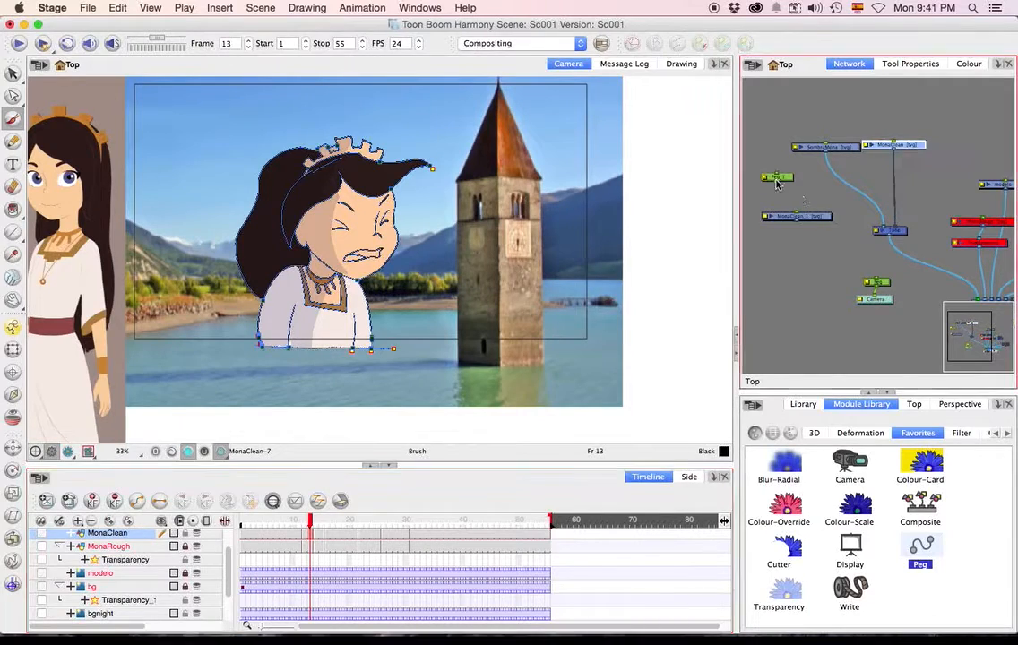
{"action": "left_click_drag", "start_coordinate": [760, 165], "coordinate": [806, 228]}
{"action": "key", "text": "Delete"}
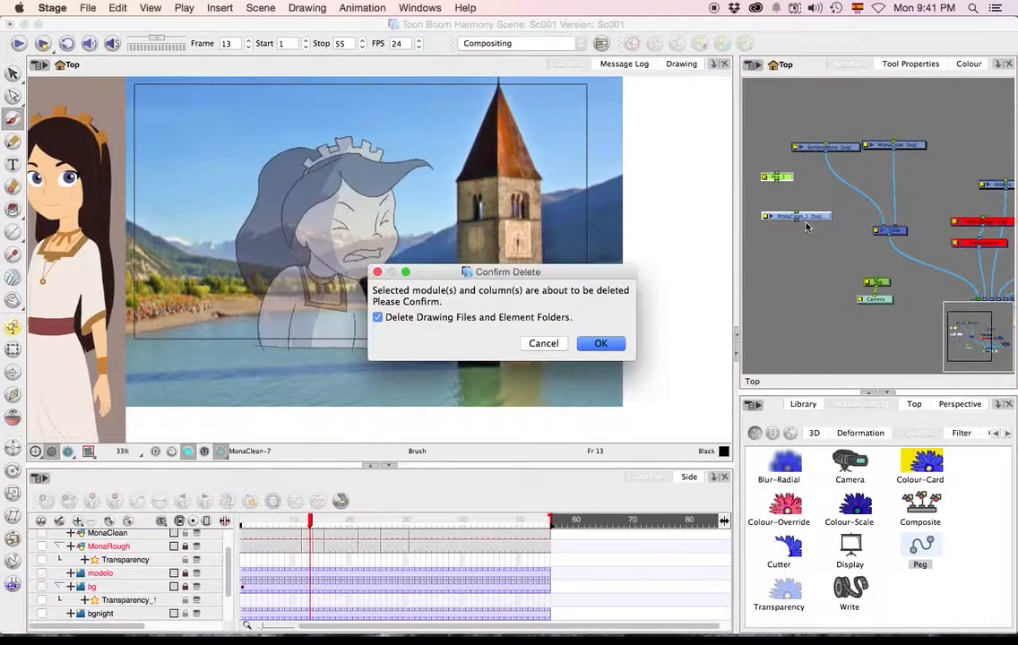
{"action": "left_click", "coordinate": [595, 346]}
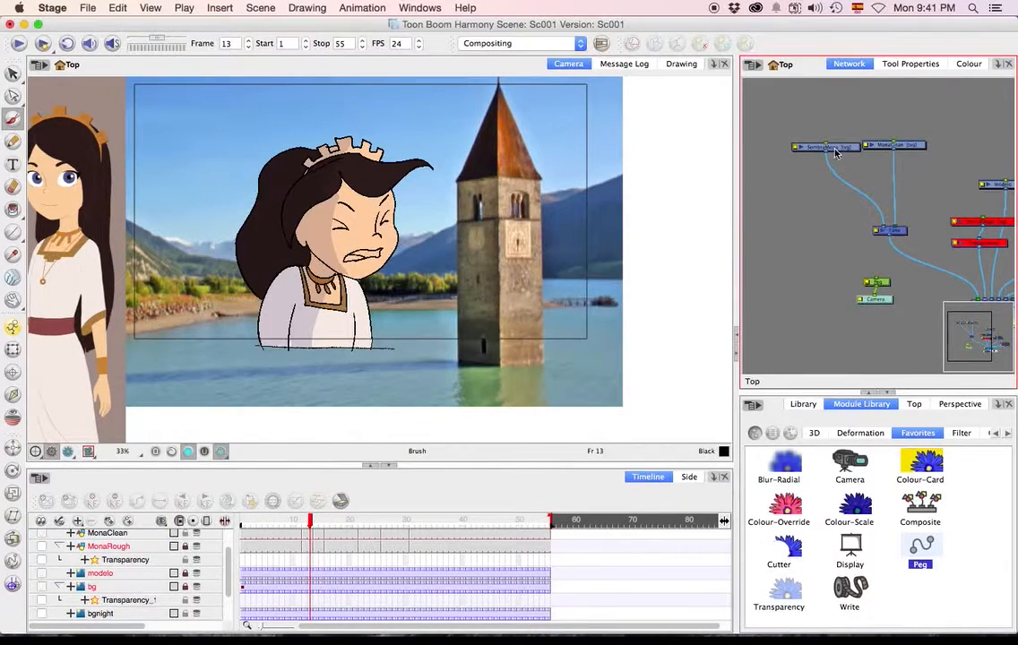
Render the camera view and check the SombraMona shading from frame 1 to 24, and switch to the Line Art layer.
{"action": "left_click_drag", "start_coordinate": [835, 153], "coordinate": [835, 172]}
{"action": "mouse_move", "coordinate": [332, 534]}
{"action": "left_mouse_down"}
{"action": "mouse_move", "coordinate": [470, 535]}
{"action": "mouse_move", "coordinate": [241, 535]}
{"action": "left_mouse_up"}
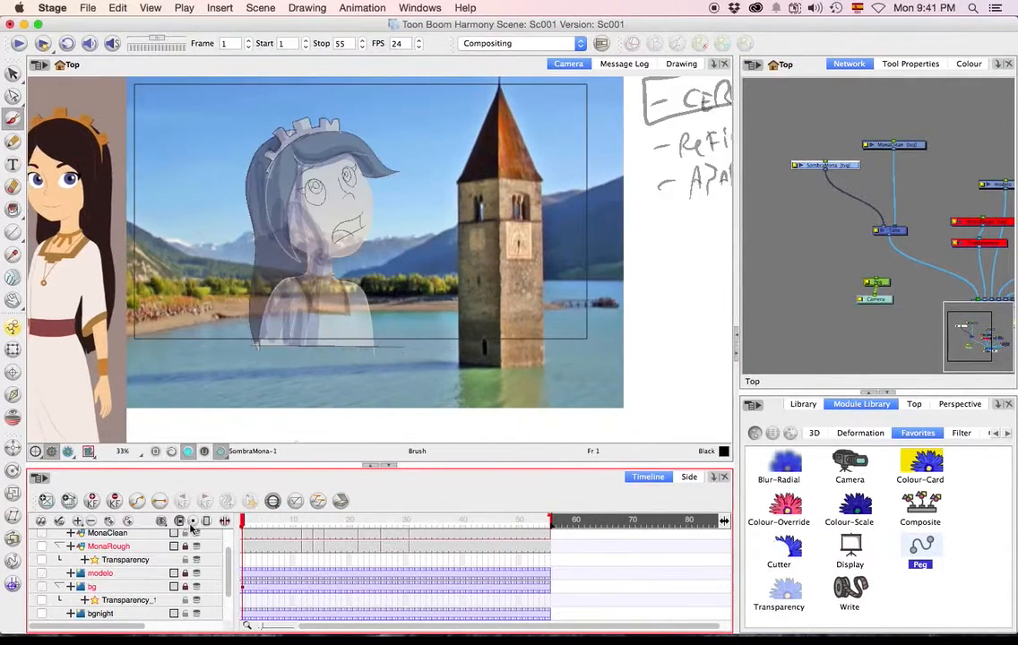
{"action": "left_click", "coordinate": [71, 454]}
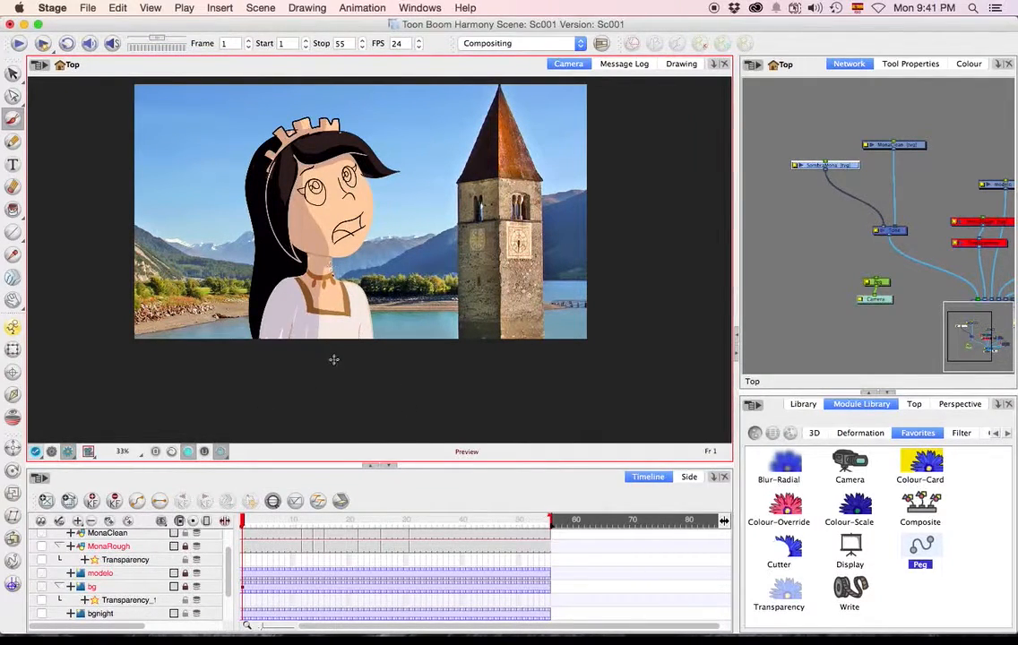
{"action": "left_click", "coordinate": [339, 530]}
{"action": "left_click", "coordinate": [376, 529]}
{"action": "left_click", "coordinate": [510, 408]}
{"action": "left_click", "coordinate": [173, 452]}
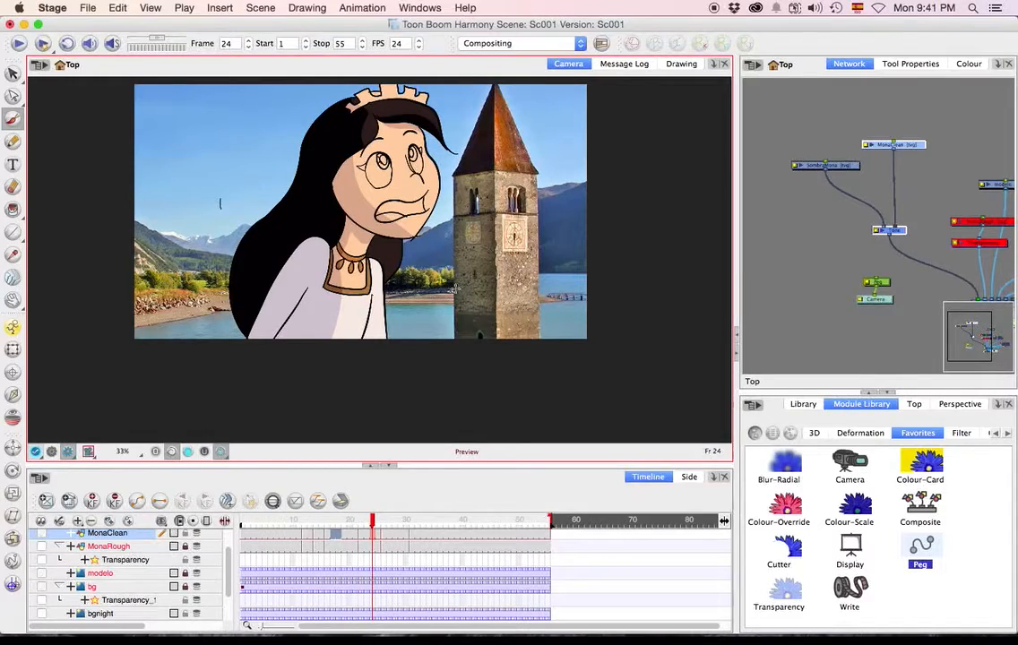
Tidy the SombraMona, MonaClean and Tone nodes in the network and save the scene.
{"action": "mouse_move", "coordinate": [894, 231]}
{"action": "left_mouse_down"}
{"action": "mouse_move", "coordinate": [880, 211]}
{"action": "mouse_move", "coordinate": [894, 223]}
{"action": "left_mouse_up"}
{"action": "left_click", "coordinate": [927, 180]}
{"action": "left_click", "coordinate": [839, 166]}
{"action": "left_click_drag", "start_coordinate": [838, 166], "coordinate": [835, 138]}
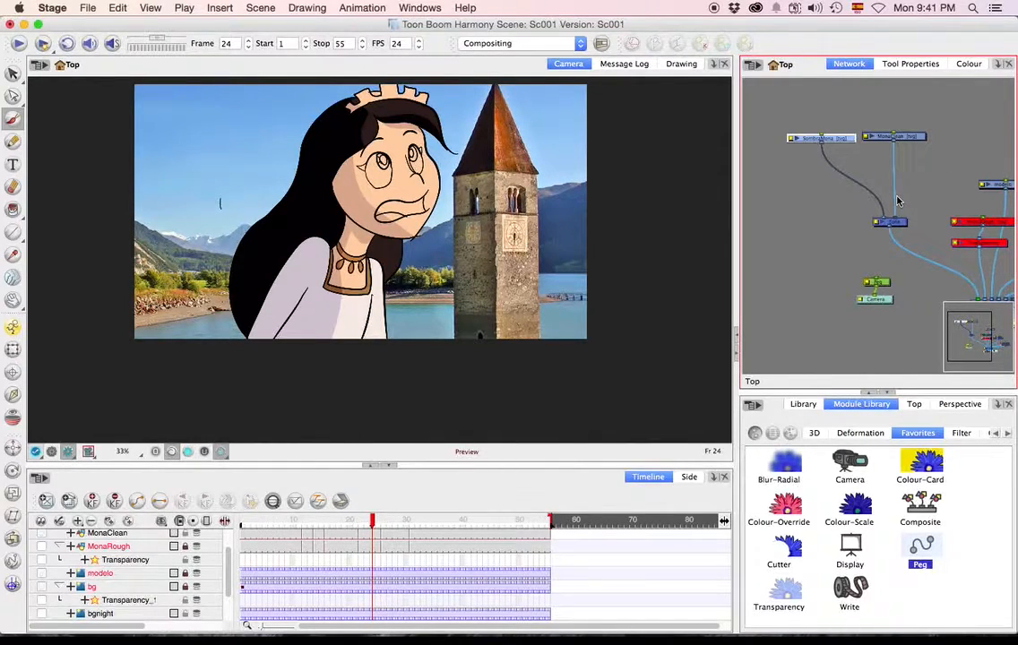
{"action": "scroll", "coordinate": [865, 242], "scroll_direction": "down", "scroll_amount": 2}
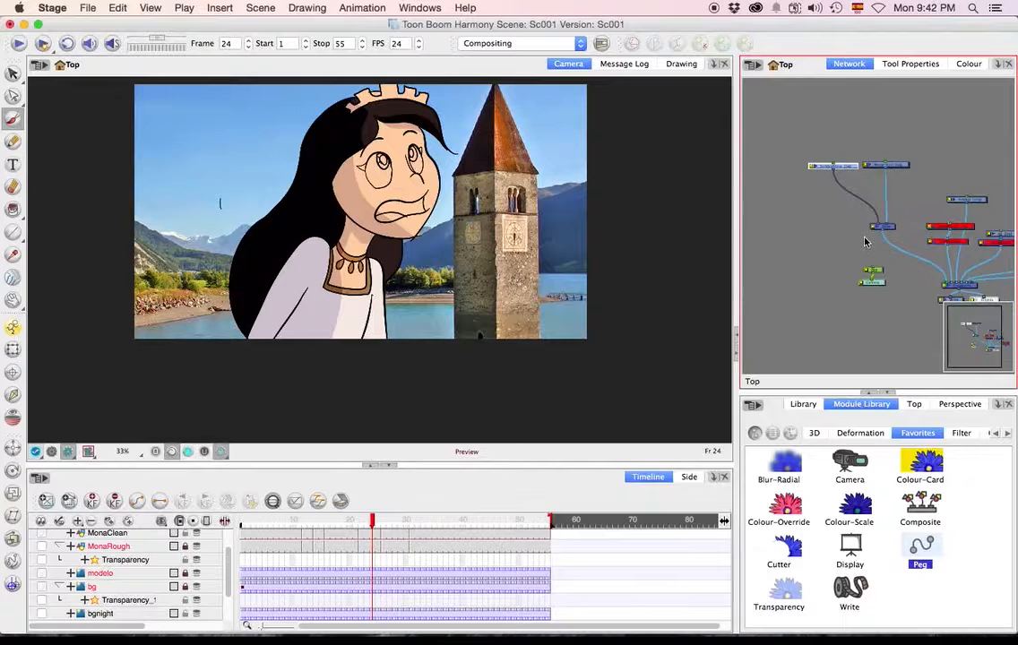
{"action": "key", "text": "super+s"}
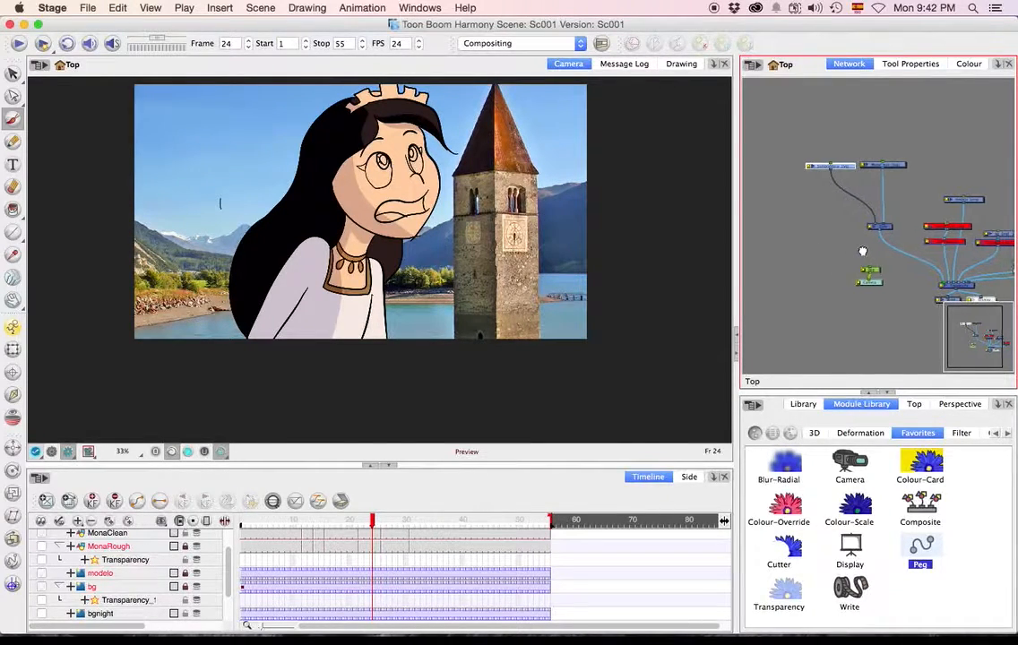
Disable the bg node, enable the bgnight node, and zoom the camera view out to 25%.
{"action": "left_click_drag", "start_coordinate": [865, 252], "coordinate": [804, 250]}
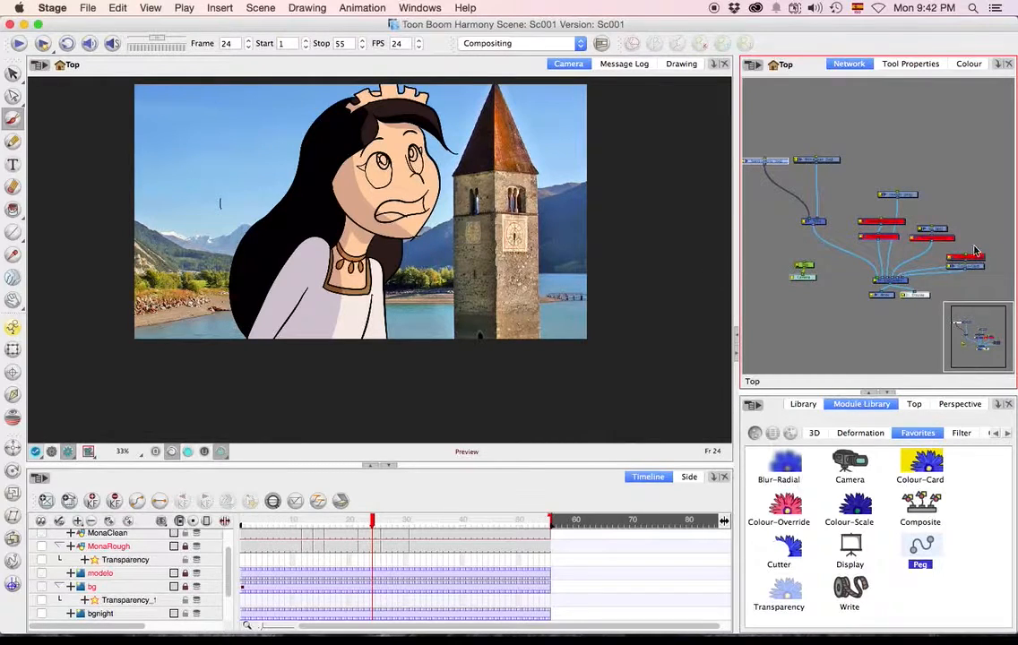
{"action": "left_click", "coordinate": [943, 239]}
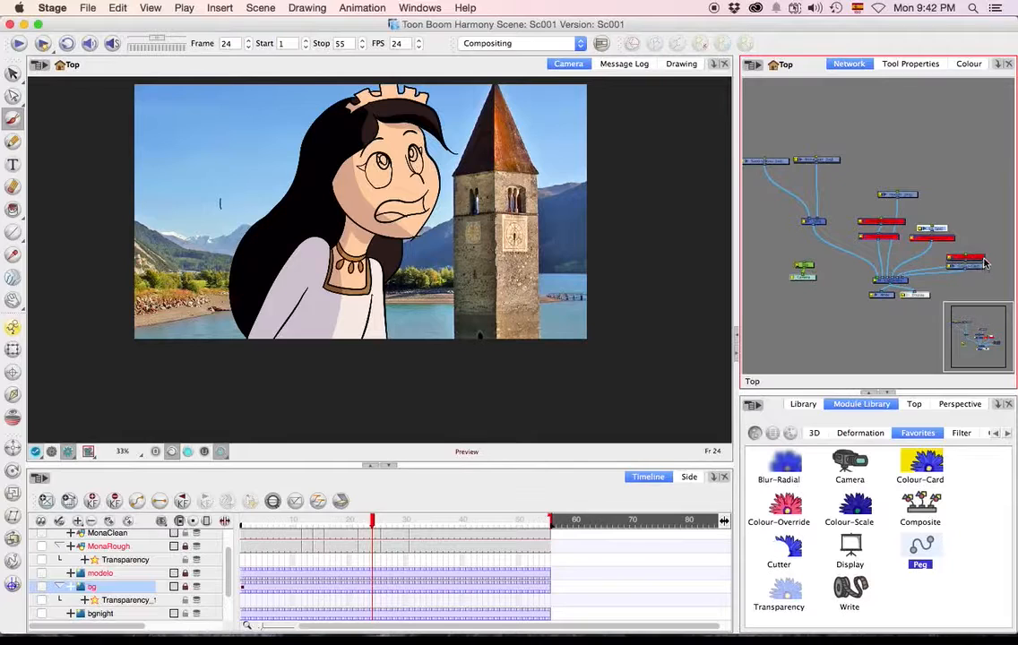
{"action": "key", "text": "d"}
{"action": "left_click", "coordinate": [979, 257]}
{"action": "key", "text": "a"}
{"action": "left_click", "coordinate": [613, 348]}
{"action": "key", "text": "1"}
{"action": "key", "text": "1"}
{"action": "key", "text": "2"}
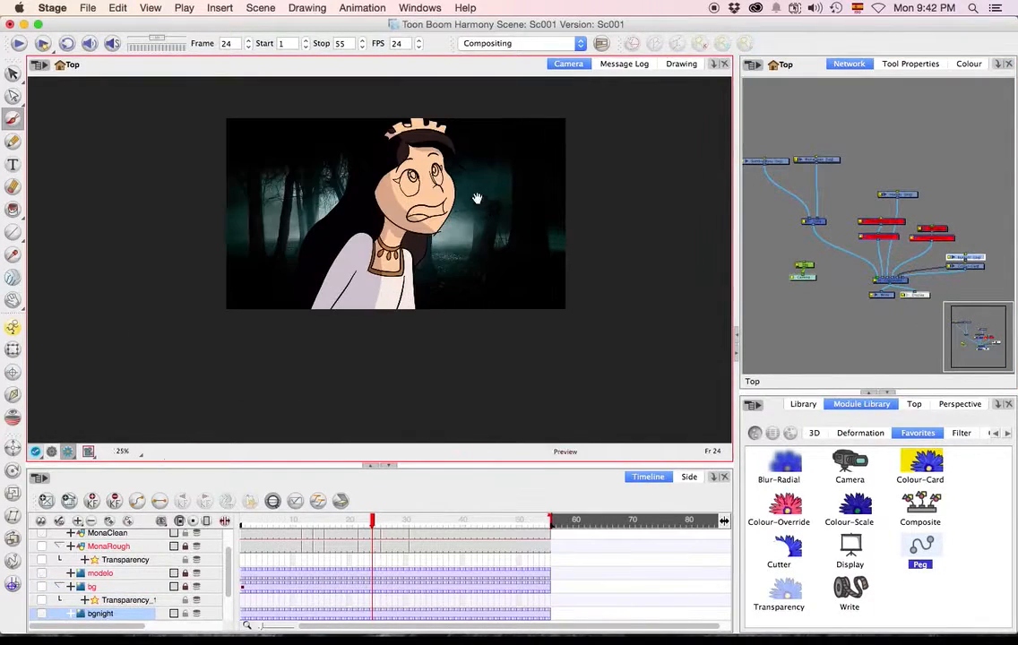
Play the scene from frame 1 and scrub to frame 53 to check Mona over the night background.
{"action": "left_click_drag", "start_coordinate": [480, 202], "coordinate": [476, 220]}
{"action": "left_click_drag", "start_coordinate": [360, 520], "coordinate": [195, 517]}
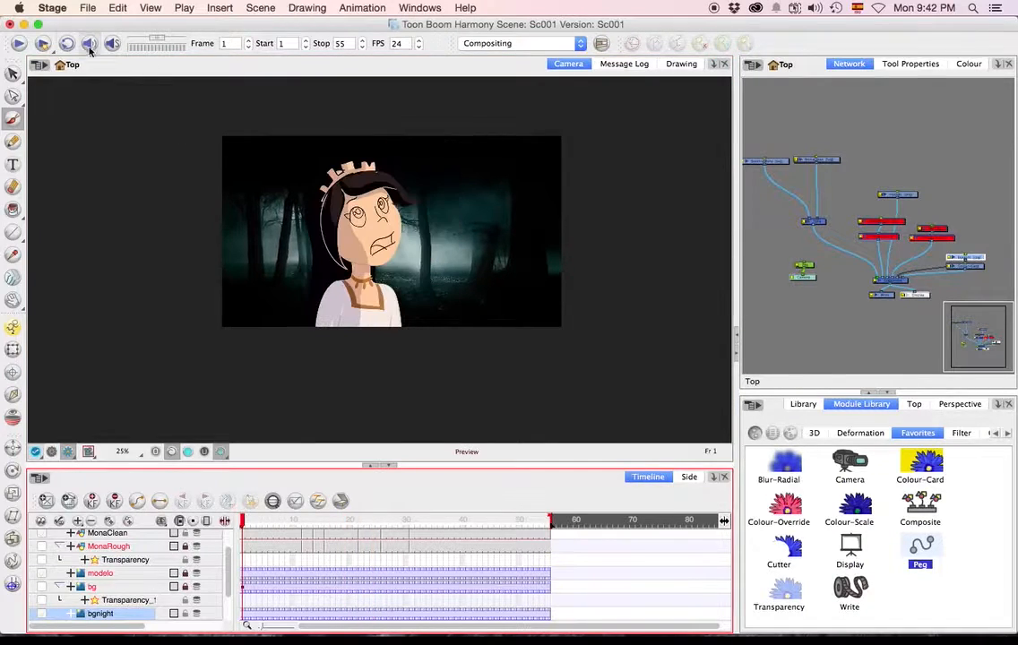
{"action": "left_click", "coordinate": [19, 44]}
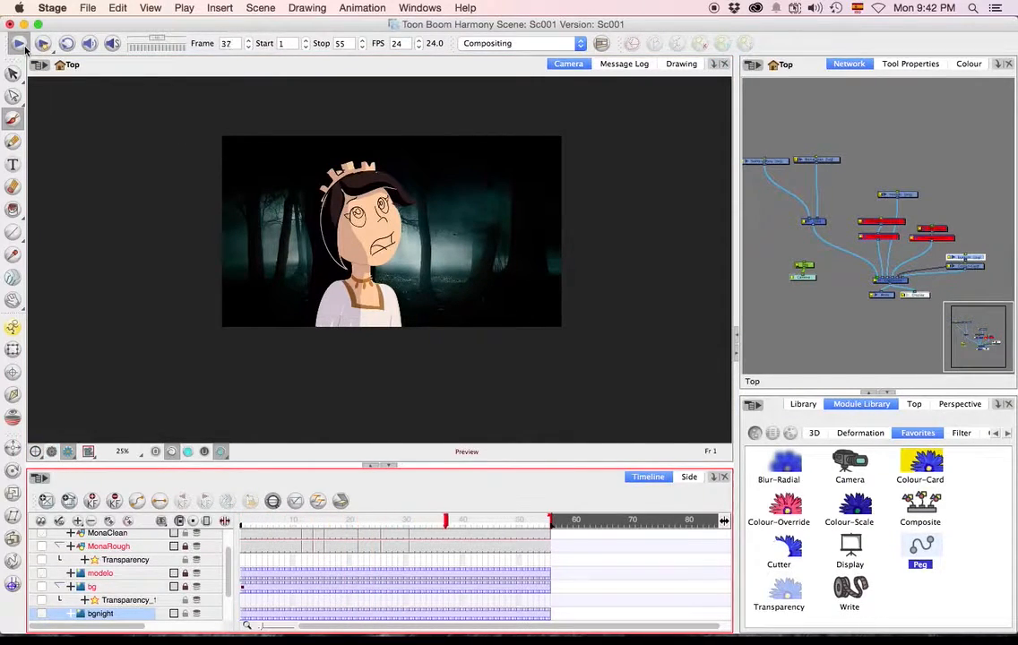
{"action": "left_click", "coordinate": [484, 524]}
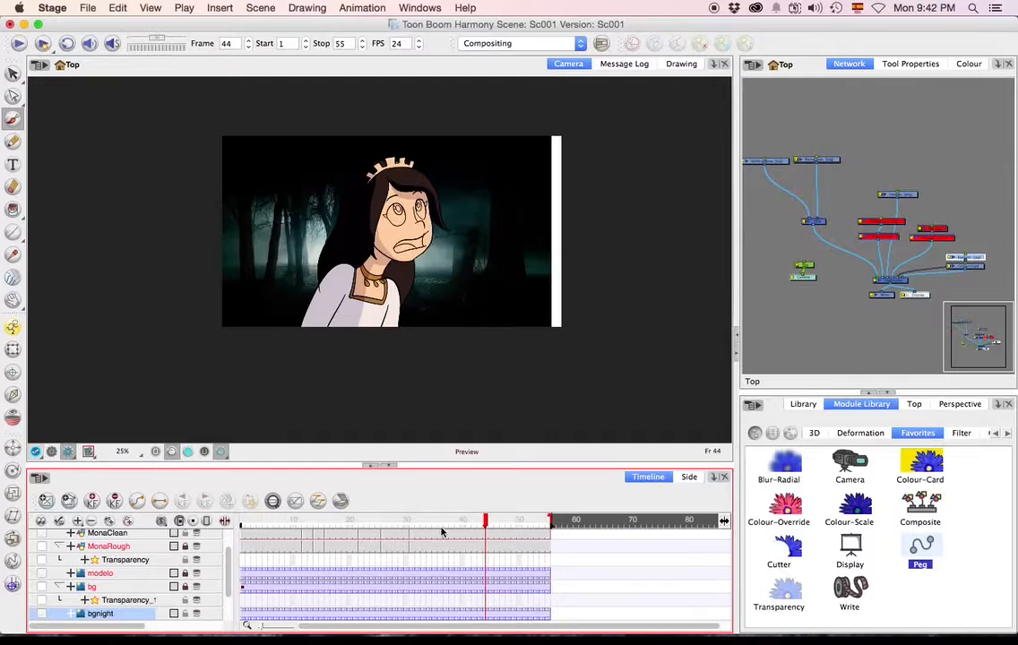
{"action": "mouse_move", "coordinate": [429, 523]}
{"action": "left_mouse_down"}
{"action": "mouse_move", "coordinate": [221, 525]}
{"action": "mouse_move", "coordinate": [535, 530]}
{"action": "left_mouse_up"}
Leave the render preview, select the bgnight layer and scale it up with the Transform tool to cover the whole camera frame.
{"action": "left_click", "coordinate": [61, 453]}
{"action": "left_click", "coordinate": [609, 363]}
{"action": "scroll", "coordinate": [148, 600], "scroll_direction": "up", "scroll_amount": 2}
{"action": "left_click", "coordinate": [136, 615]}
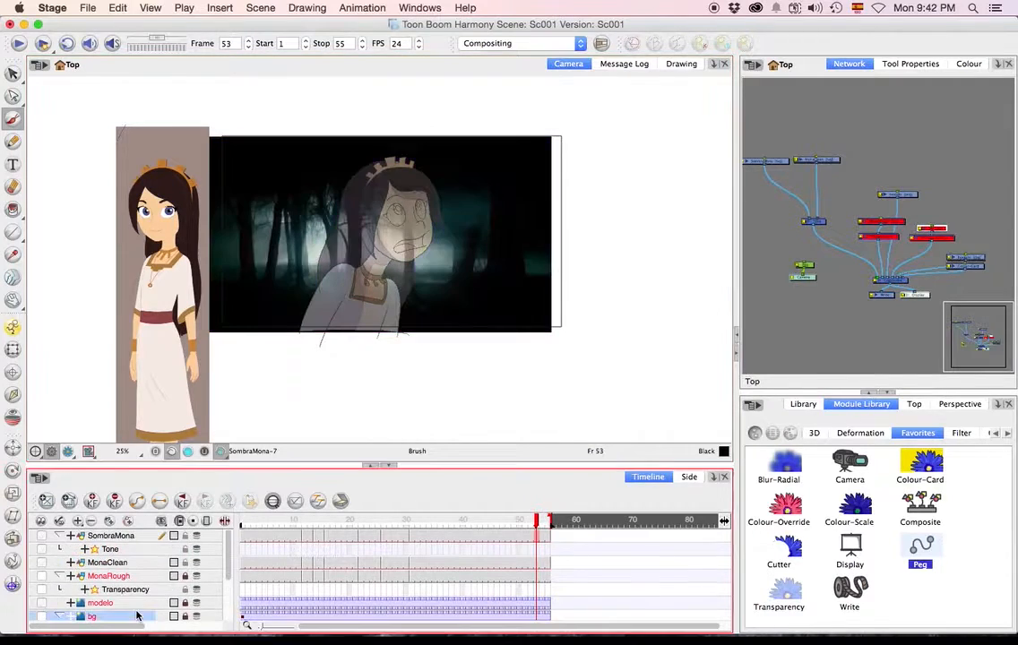
{"action": "scroll", "coordinate": [130, 609], "scroll_direction": "down", "scroll_amount": 1}
{"action": "left_click", "coordinate": [125, 591]}
{"action": "scroll", "coordinate": [141, 594], "scroll_direction": "down", "scroll_amount": 4}
{"action": "scroll", "coordinate": [143, 596], "scroll_direction": "up", "scroll_amount": 2}
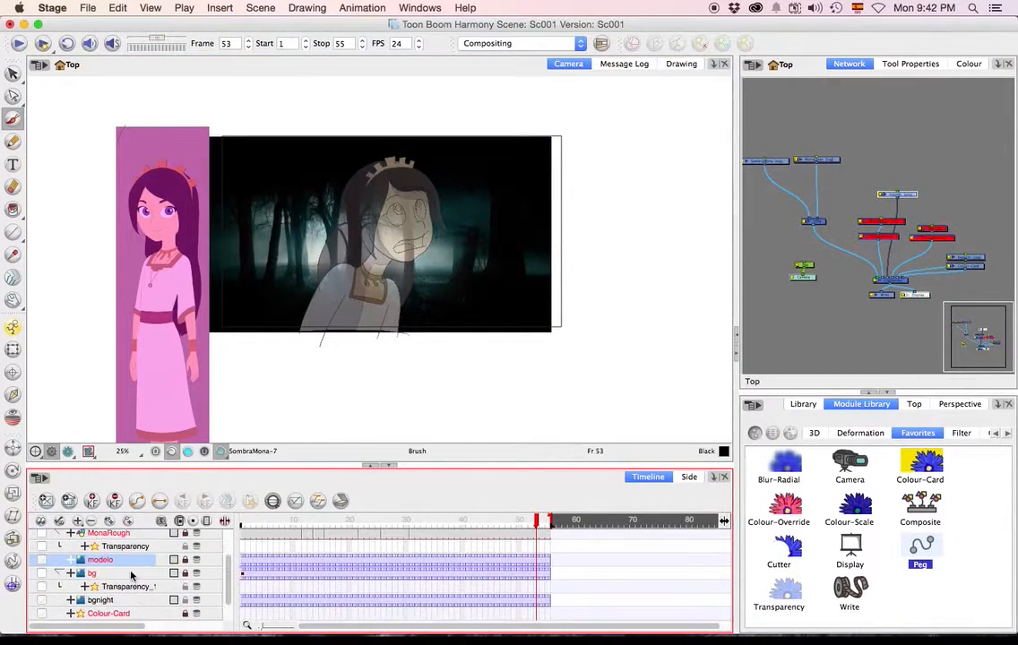
{"action": "left_click", "coordinate": [100, 599]}
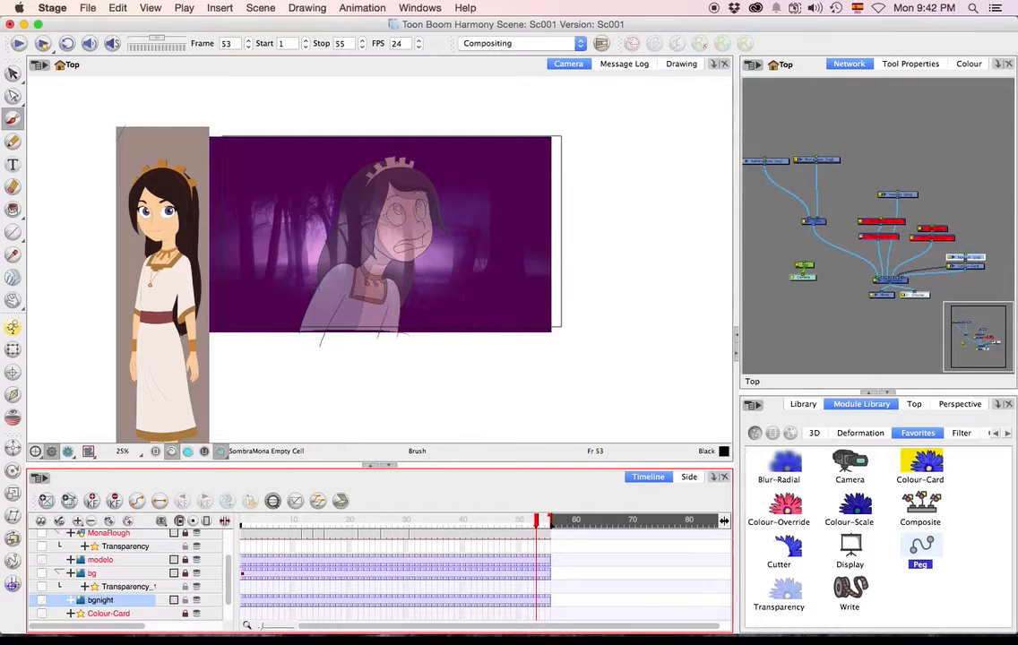
{"action": "left_click", "coordinate": [13, 349]}
{"action": "left_click_drag", "start_coordinate": [553, 333], "coordinate": [610, 366]}
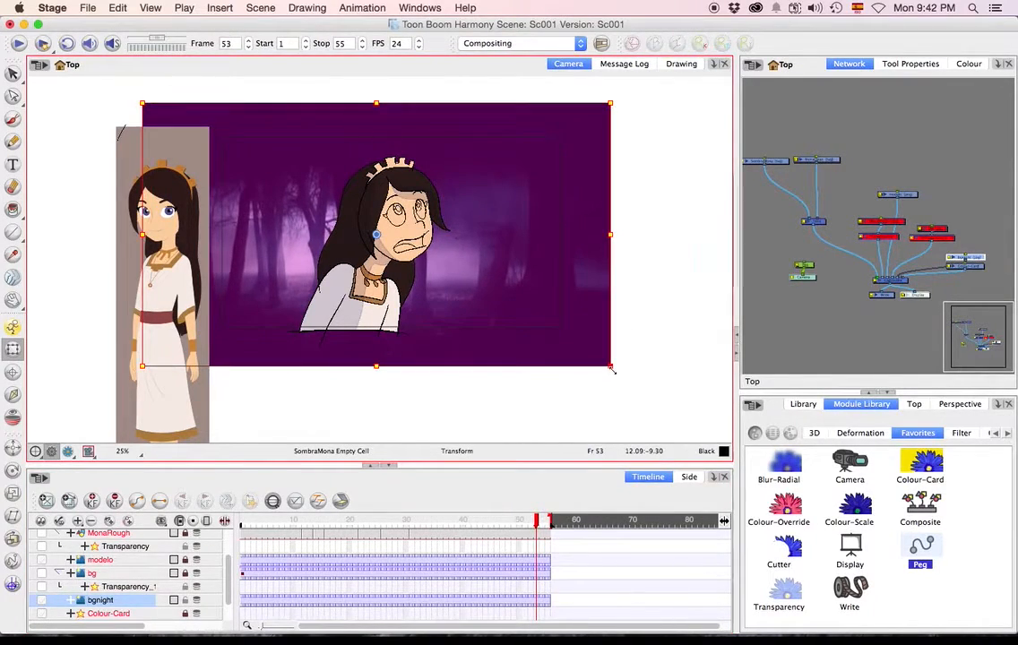
{"action": "left_click", "coordinate": [677, 376]}
{"action": "left_click", "coordinate": [522, 280]}
{"action": "left_click", "coordinate": [458, 432]}
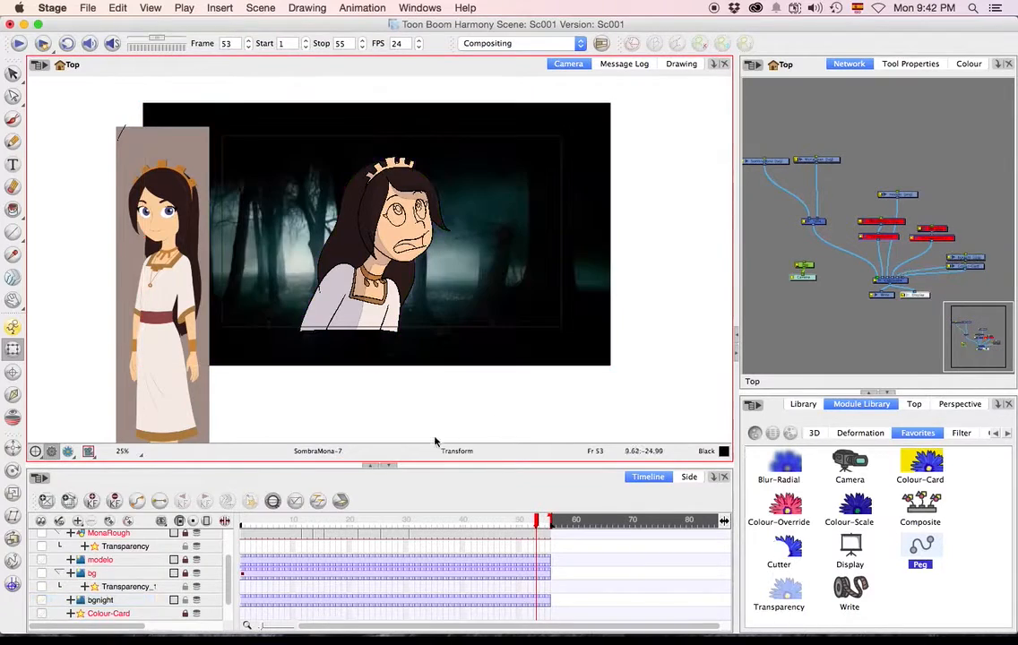
Lock the bgnight layer and return to frame 1.
{"action": "left_click", "coordinate": [184, 600]}
{"action": "left_click_drag", "start_coordinate": [296, 521], "coordinate": [203, 518]}
{"action": "left_click", "coordinate": [288, 425]}
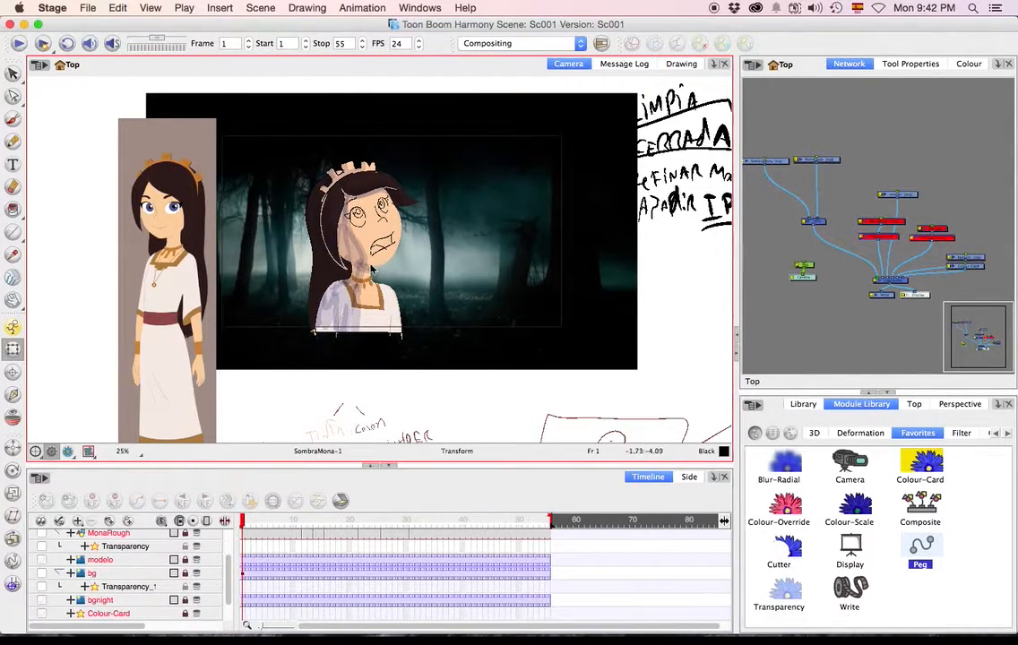
Close the Sc001 scene and open colortest.xstage from the colortest folder in Finder.
{"action": "left_click", "coordinate": [11, 25]}
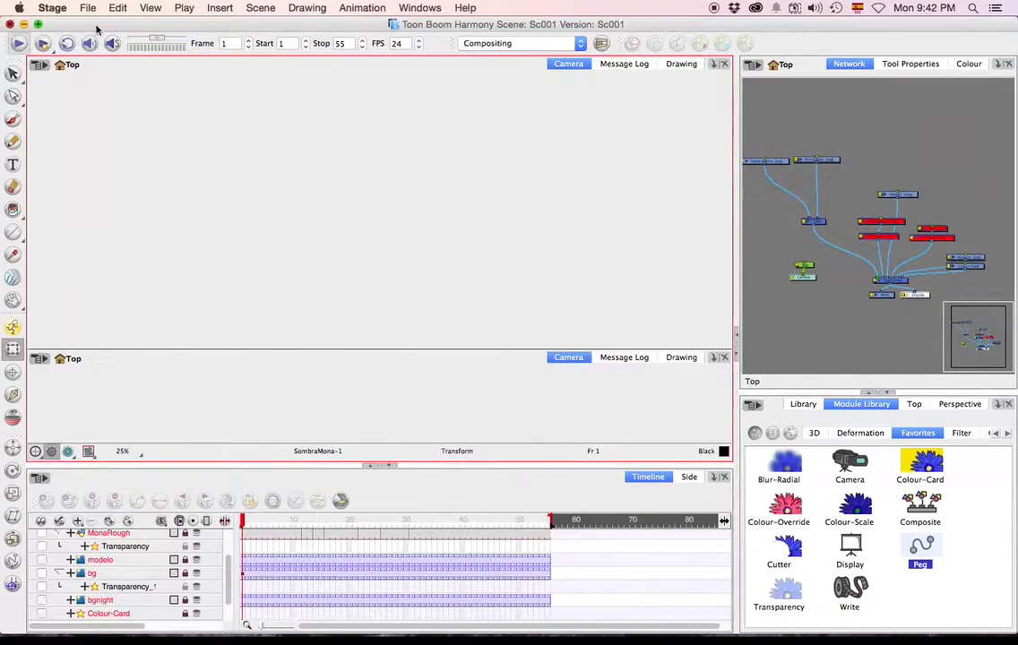
{"action": "double_click", "coordinate": [457, 190]}
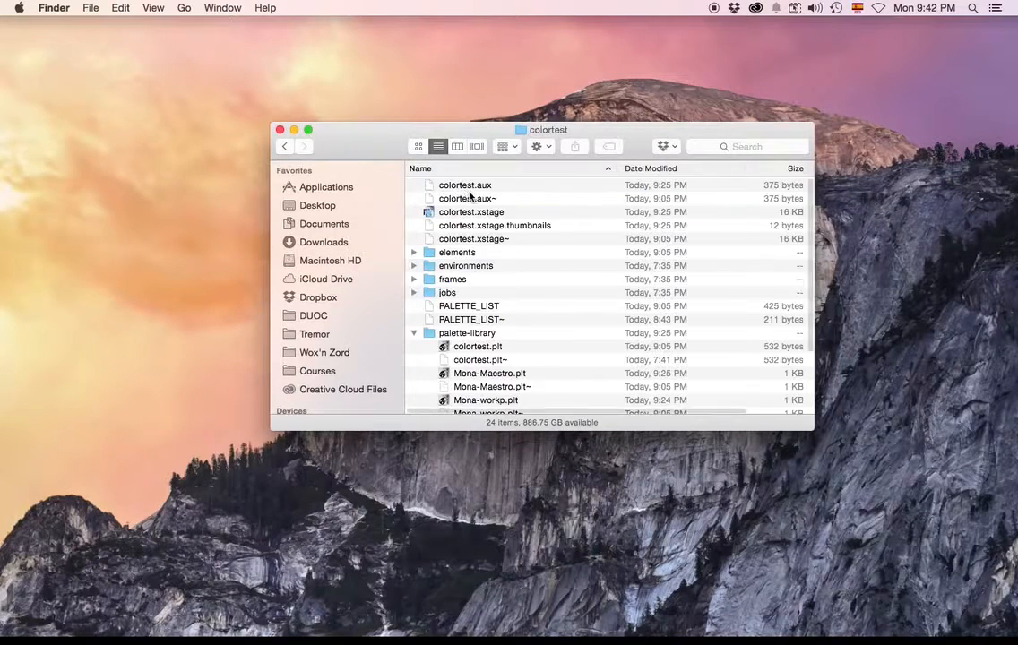
{"action": "scroll", "coordinate": [478, 349], "scroll_direction": "down", "scroll_amount": 1}
{"action": "scroll", "coordinate": [478, 349], "scroll_direction": "up", "scroll_amount": 1}
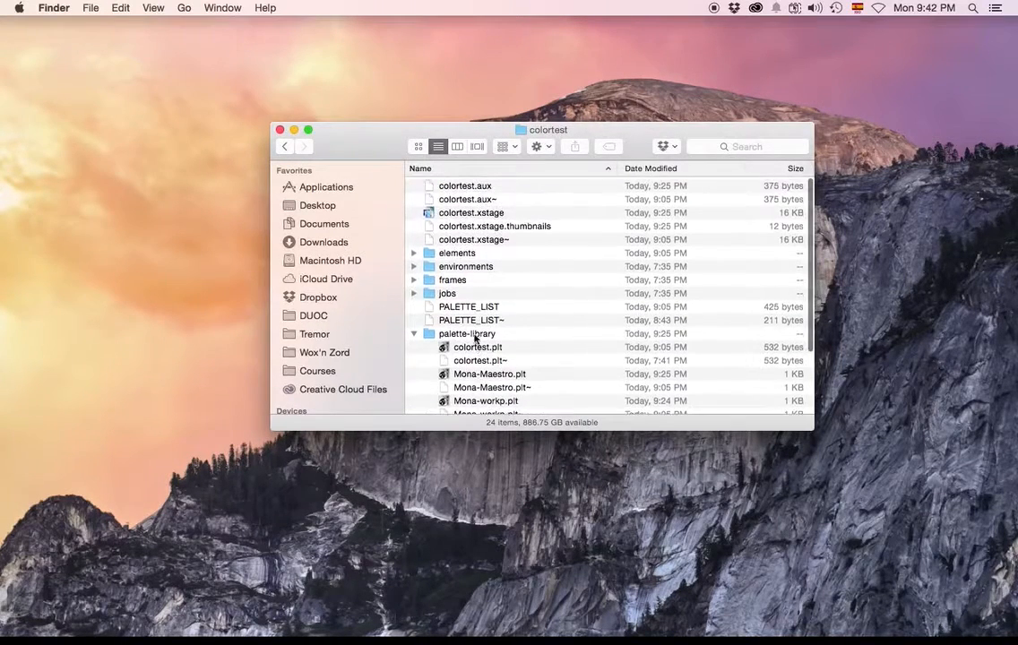
{"action": "double_click", "coordinate": [471, 215]}
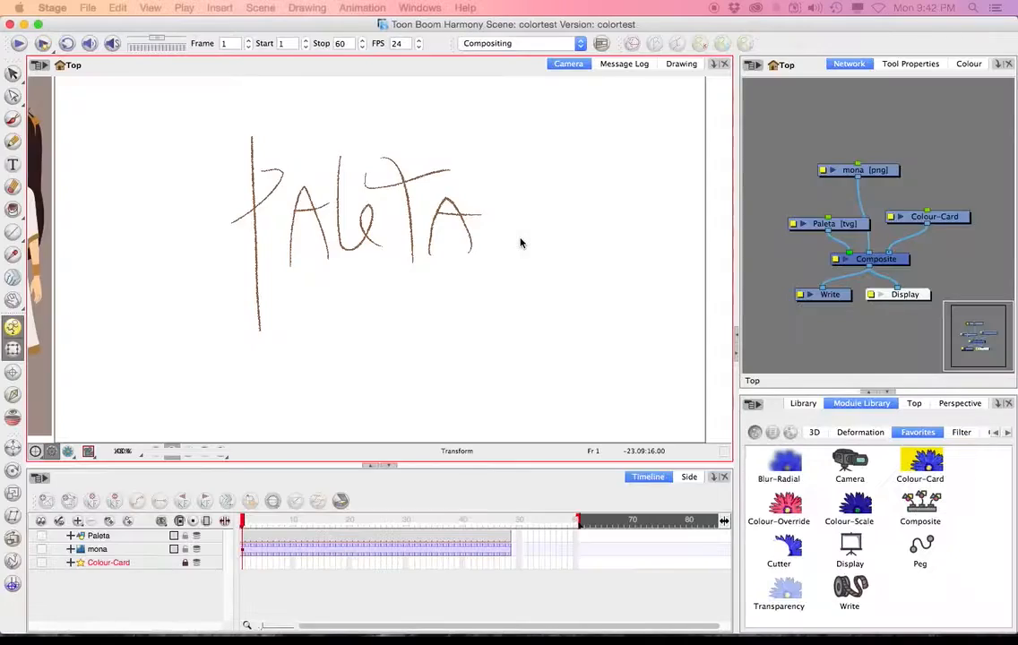
Show the scene palette list for the Paleta layer and select the Mona-Maestro palette.
{"action": "scroll", "coordinate": [411, 270], "scroll_direction": "down", "scroll_amount": 4}
{"action": "scroll", "coordinate": [410, 271], "scroll_direction": "up", "scroll_amount": 1}
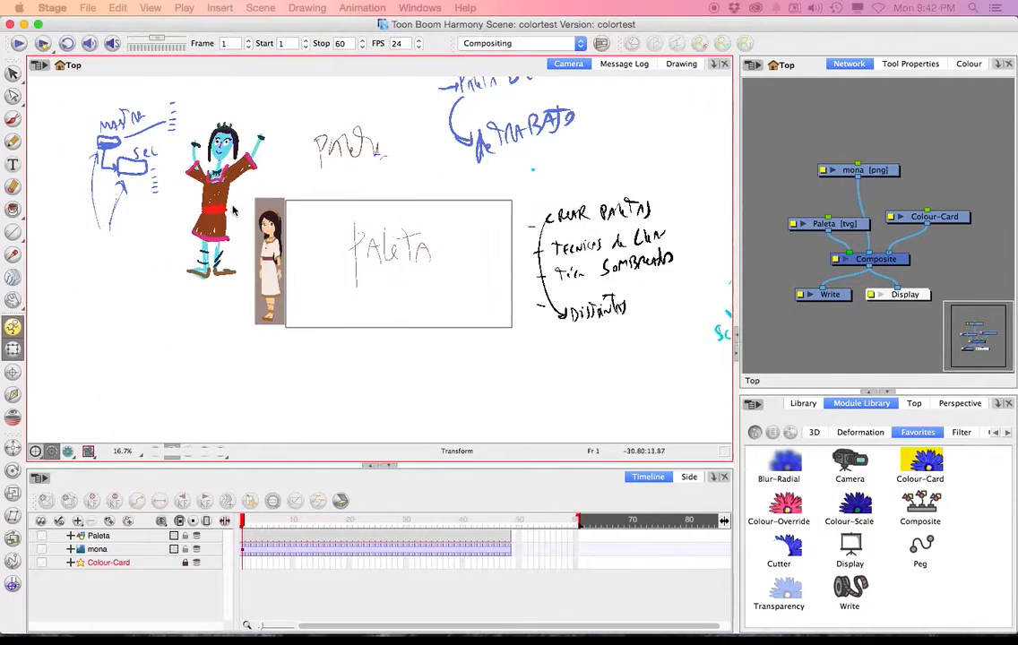
{"action": "scroll", "coordinate": [206, 197], "scroll_direction": "up", "scroll_amount": 2}
{"action": "scroll", "coordinate": [208, 197], "scroll_direction": "down", "scroll_amount": 2}
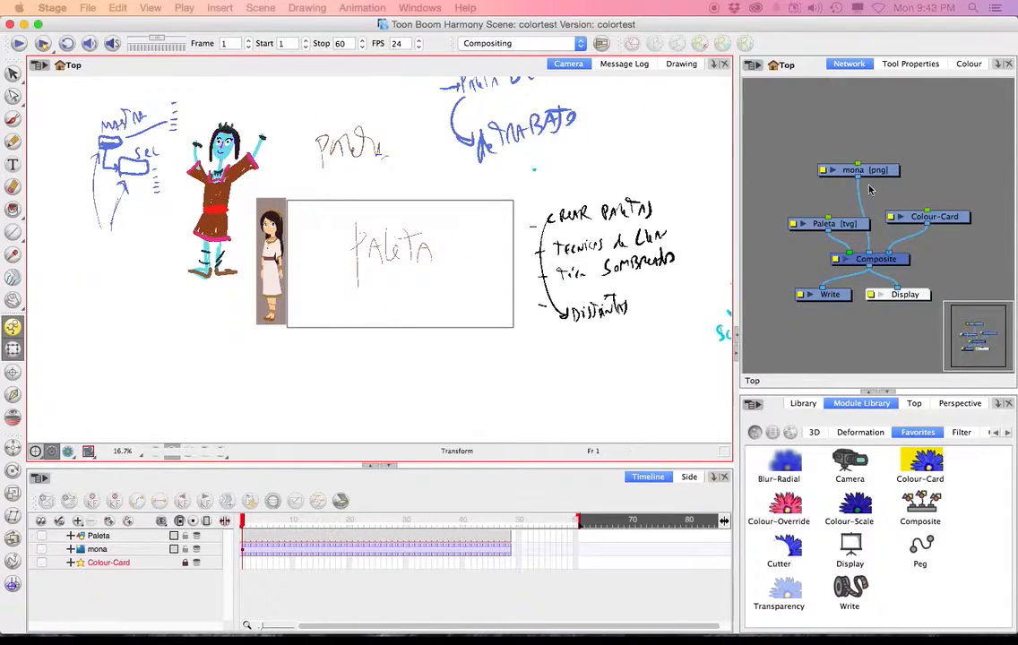
{"action": "left_click", "coordinate": [969, 64]}
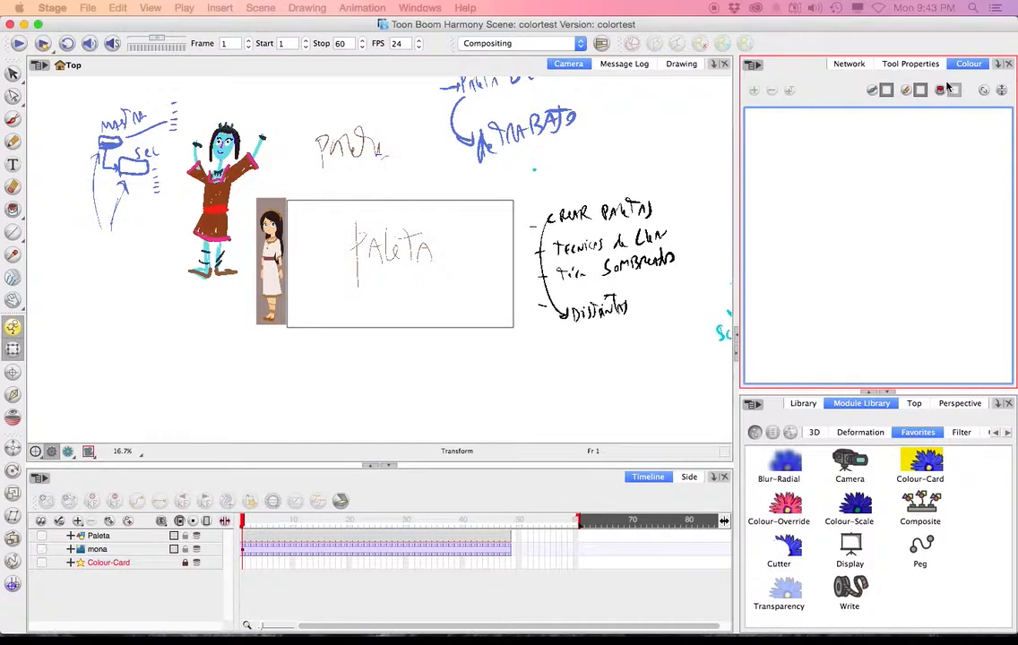
{"action": "left_click", "coordinate": [1002, 90]}
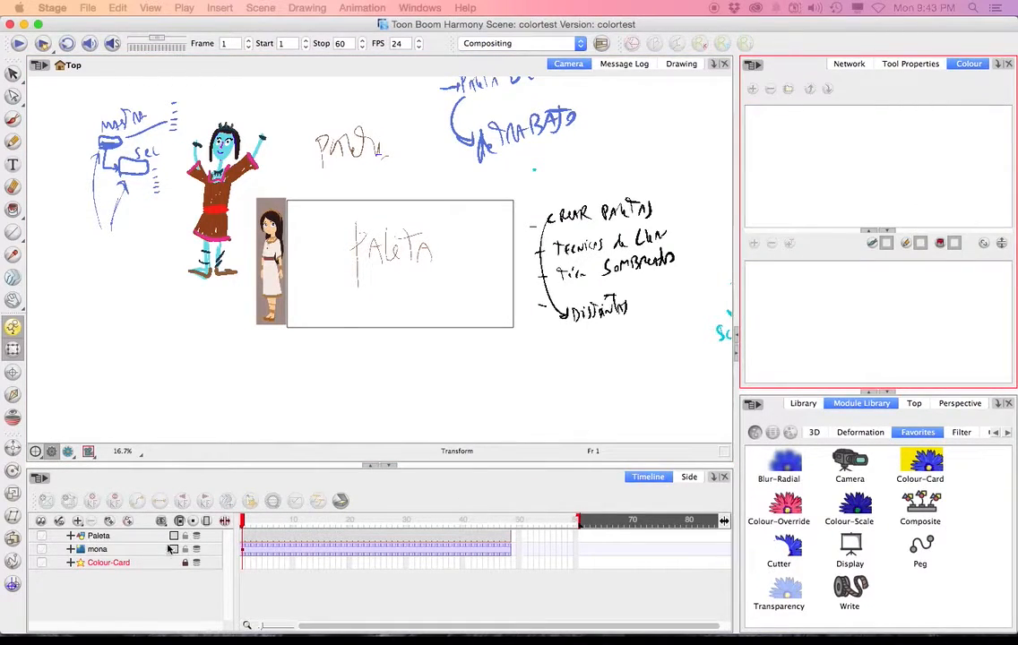
{"action": "left_click", "coordinate": [117, 537]}
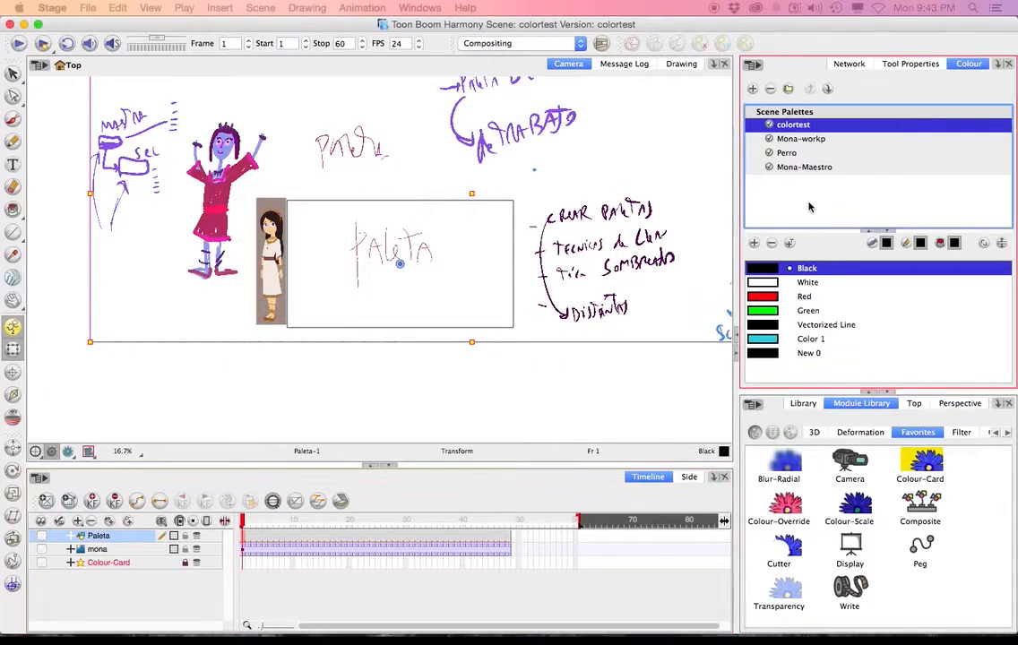
{"action": "left_click", "coordinate": [811, 170]}
{"action": "left_click", "coordinate": [358, 432]}
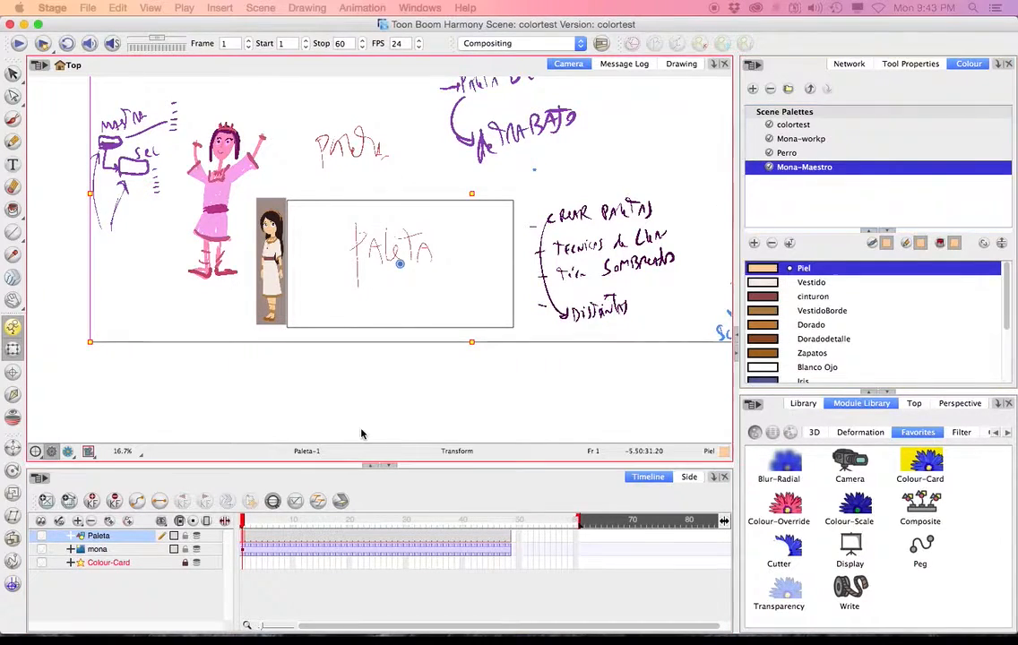
Clone the Mona-Maestro palette as Mona-Noche.
{"action": "right_click", "coordinate": [806, 172]}
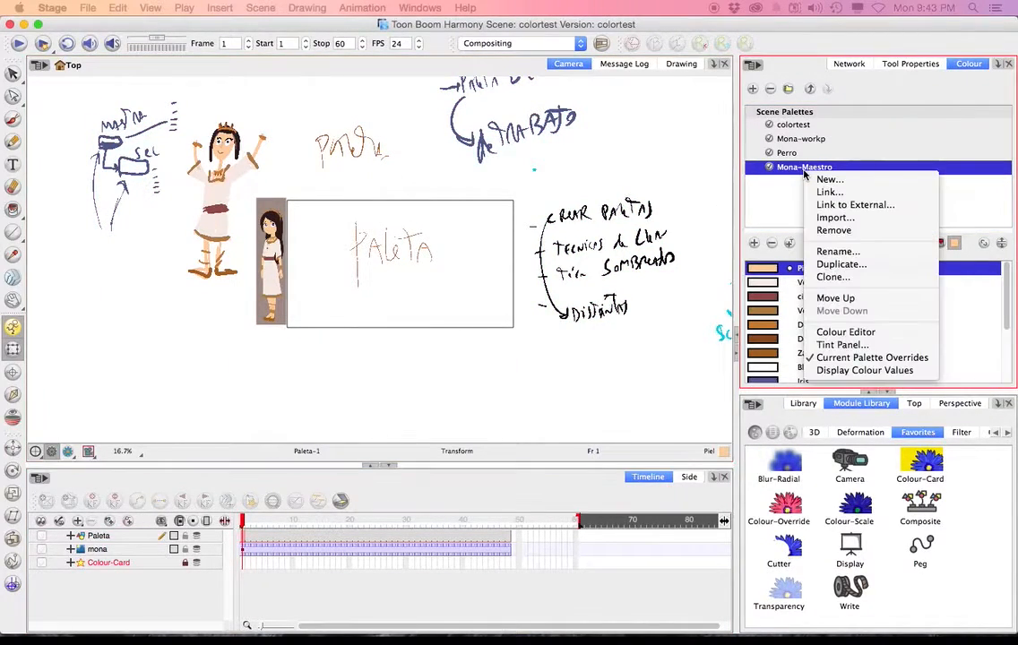
{"action": "left_click", "coordinate": [833, 278]}
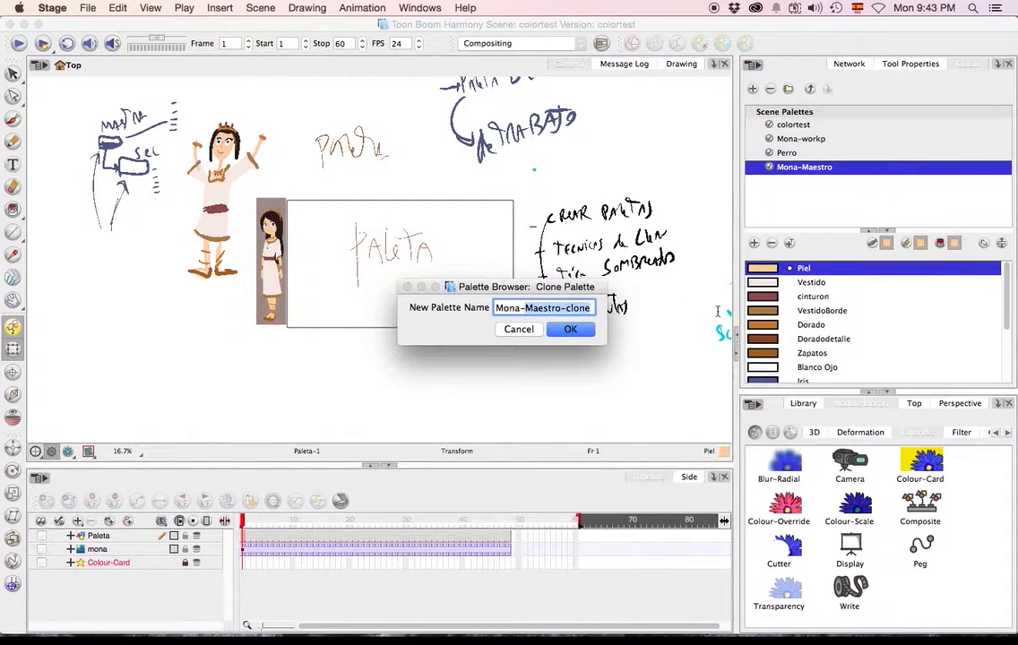
{"action": "type", "text": "Noche"}
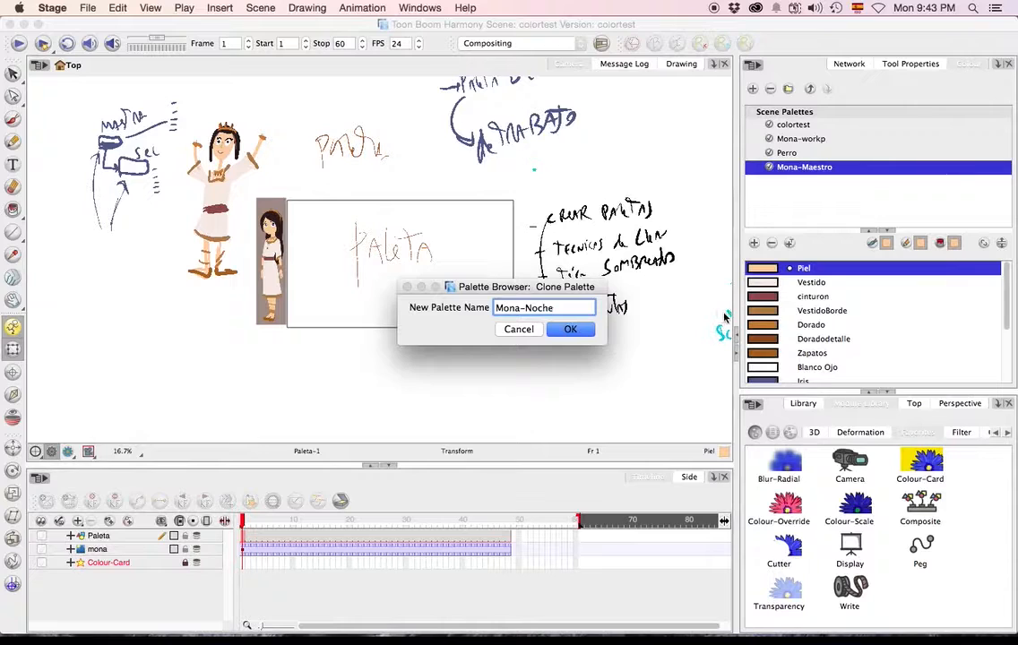
{"action": "left_click", "coordinate": [573, 330]}
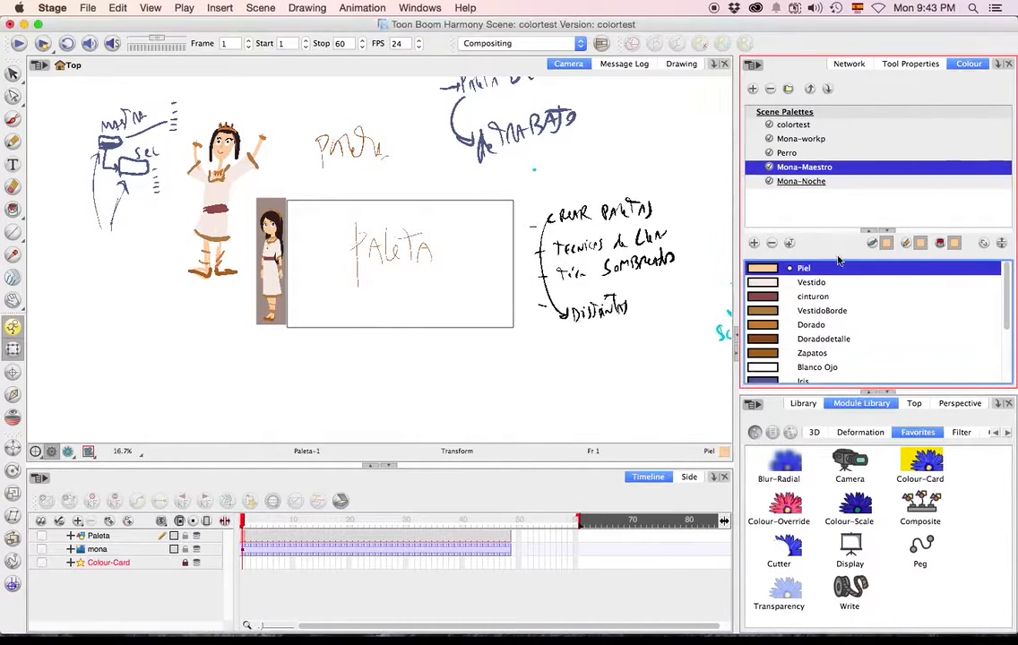
Compare the drawing's colours under Mona-workp, Mona-Maestro and Mona-Noche, finishing with Mona-Noche selected.
{"action": "left_click", "coordinate": [801, 140]}
{"action": "left_click", "coordinate": [800, 168]}
{"action": "left_click", "coordinate": [801, 182]}
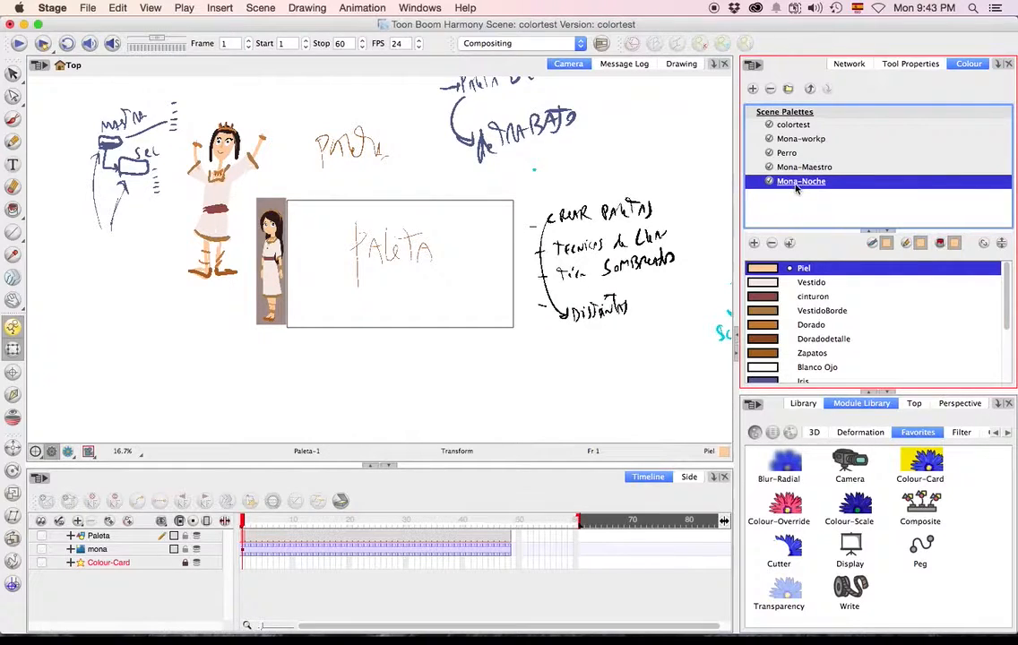
{"action": "left_click", "coordinate": [800, 168]}
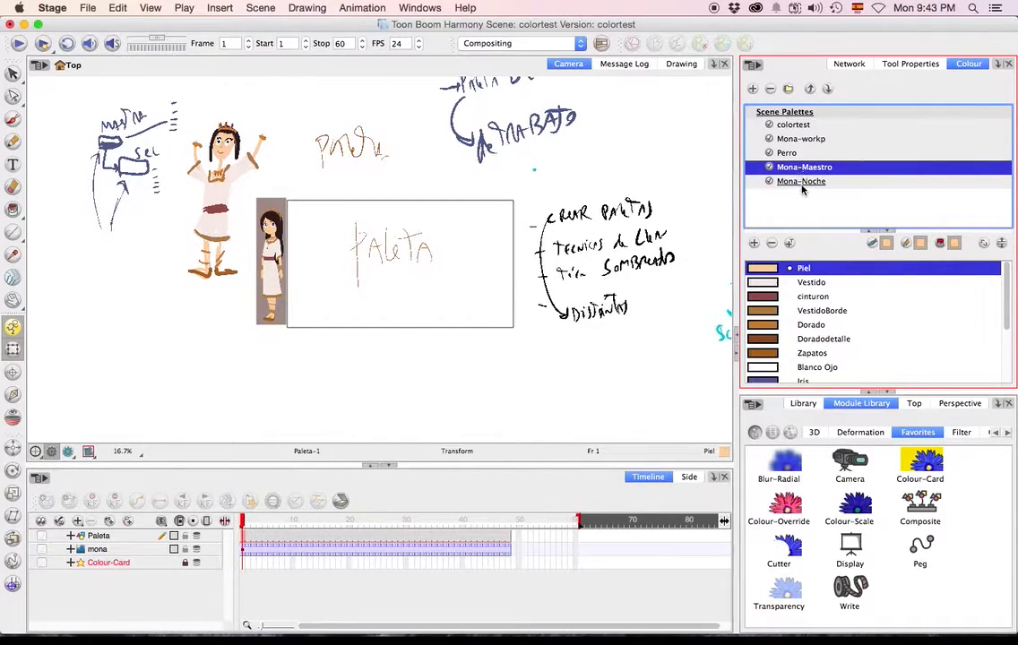
{"action": "left_click", "coordinate": [802, 183]}
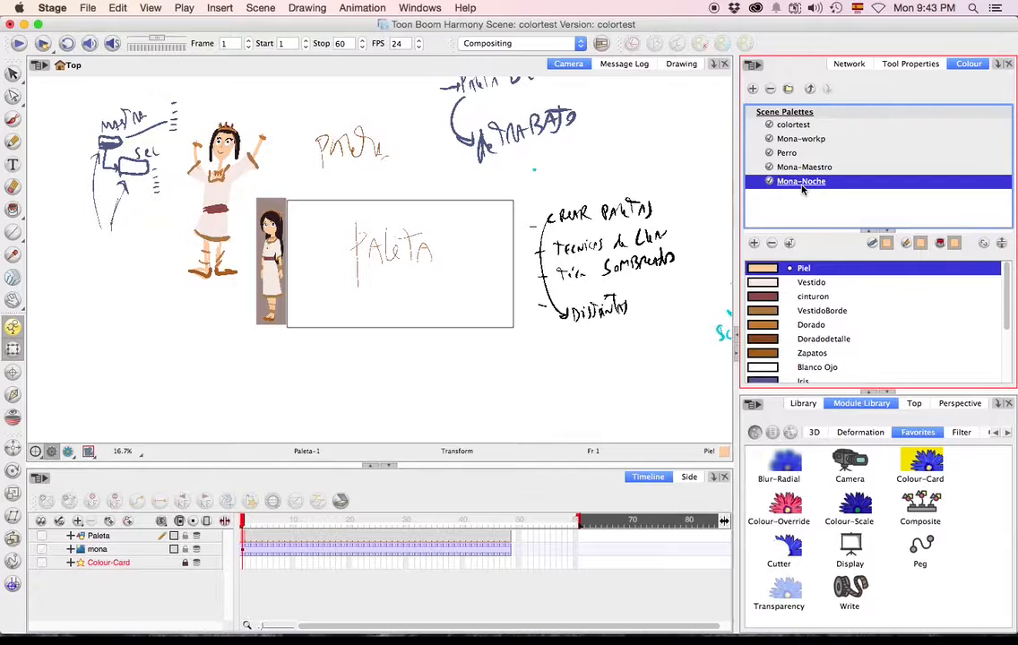
{"action": "right_click", "coordinate": [803, 189]}
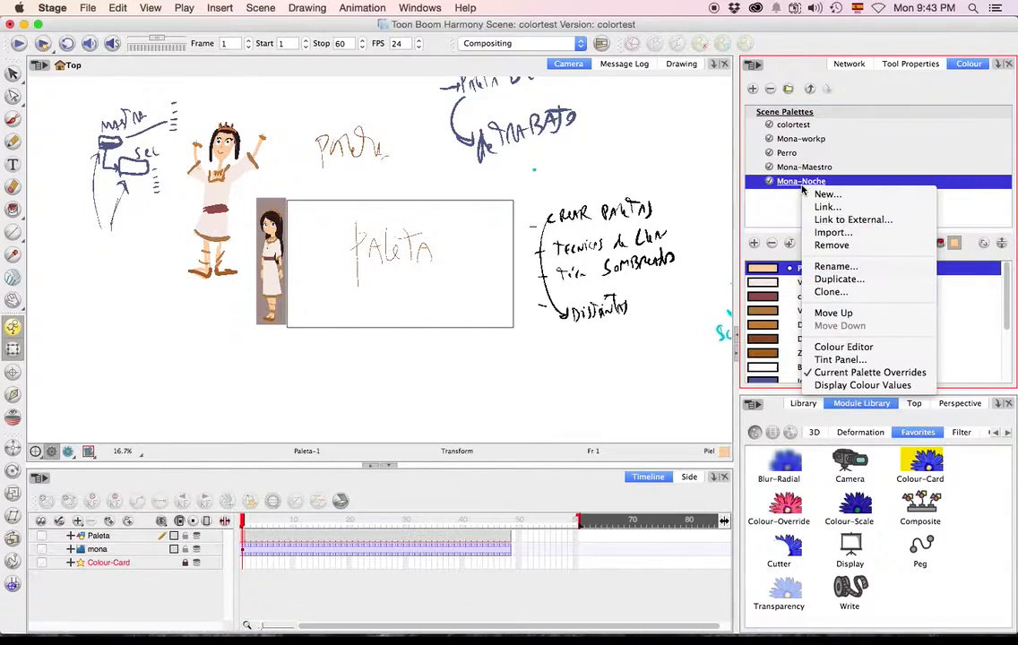
{"action": "left_click", "coordinate": [843, 348]}
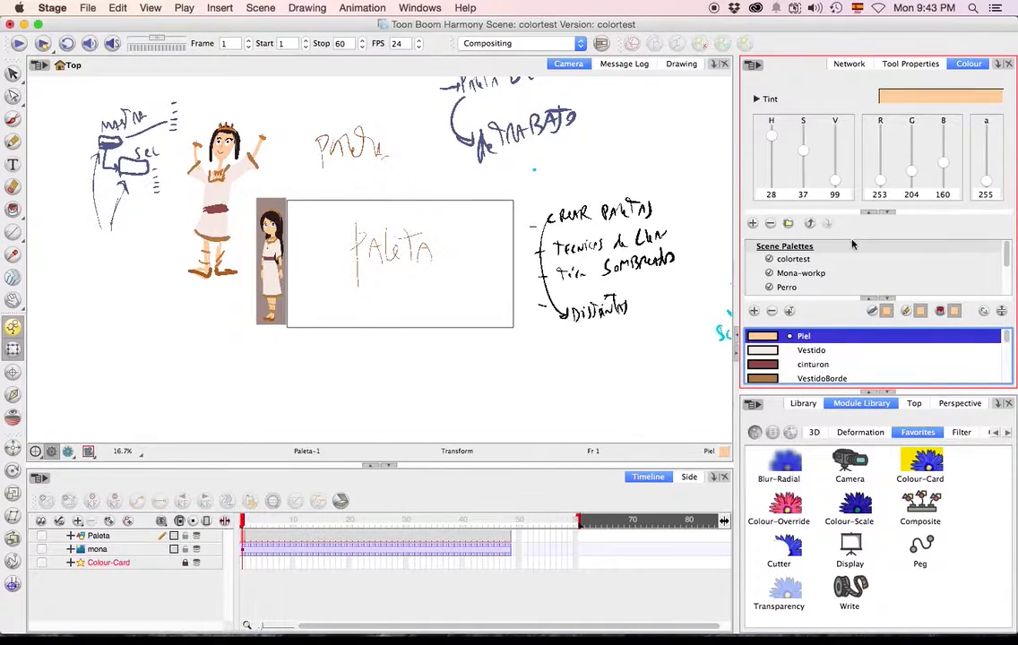
{"action": "scroll", "coordinate": [796, 267], "scroll_direction": "down", "scroll_amount": 2}
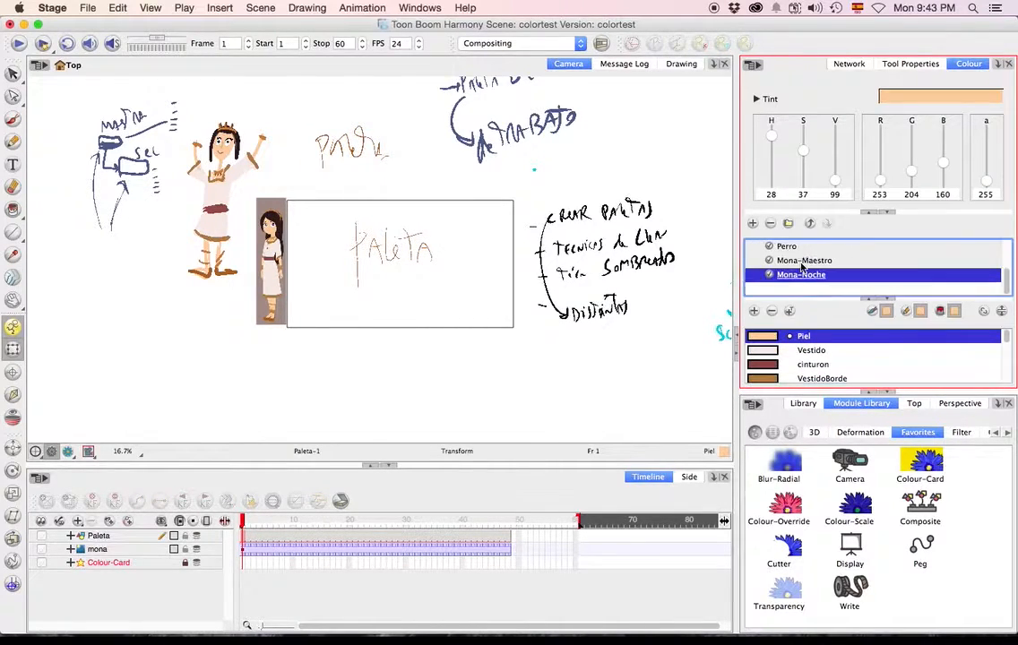
{"action": "right_click", "coordinate": [803, 275]}
{"action": "left_click", "coordinate": [846, 432]}
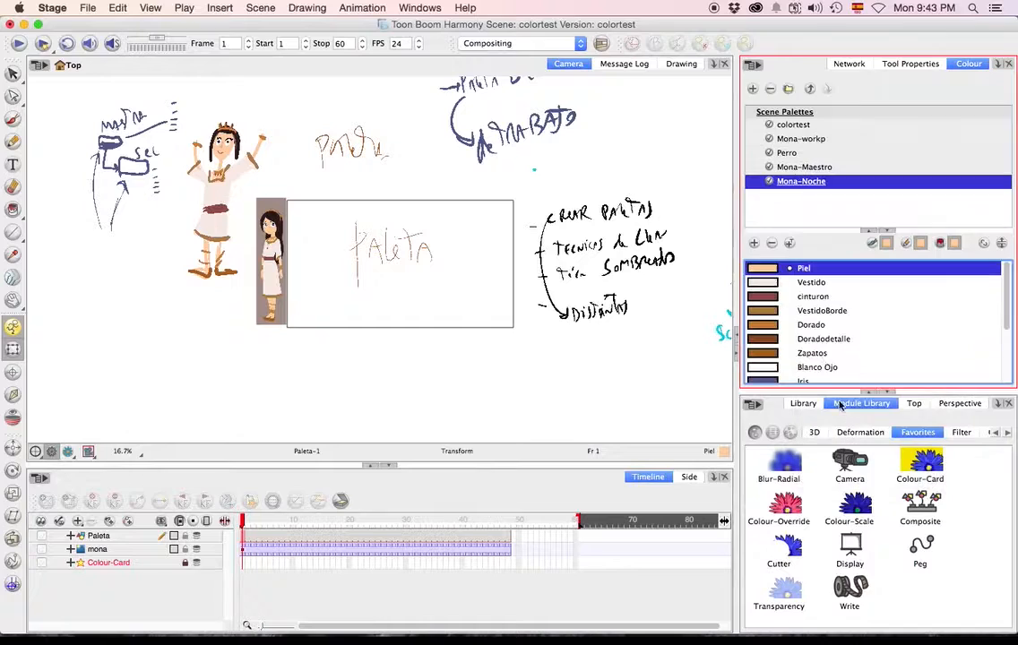
Open the Tint Panel for Mona-Noche and try Offset value changes on the Piel colour with the preview option.
{"action": "right_click", "coordinate": [801, 185]}
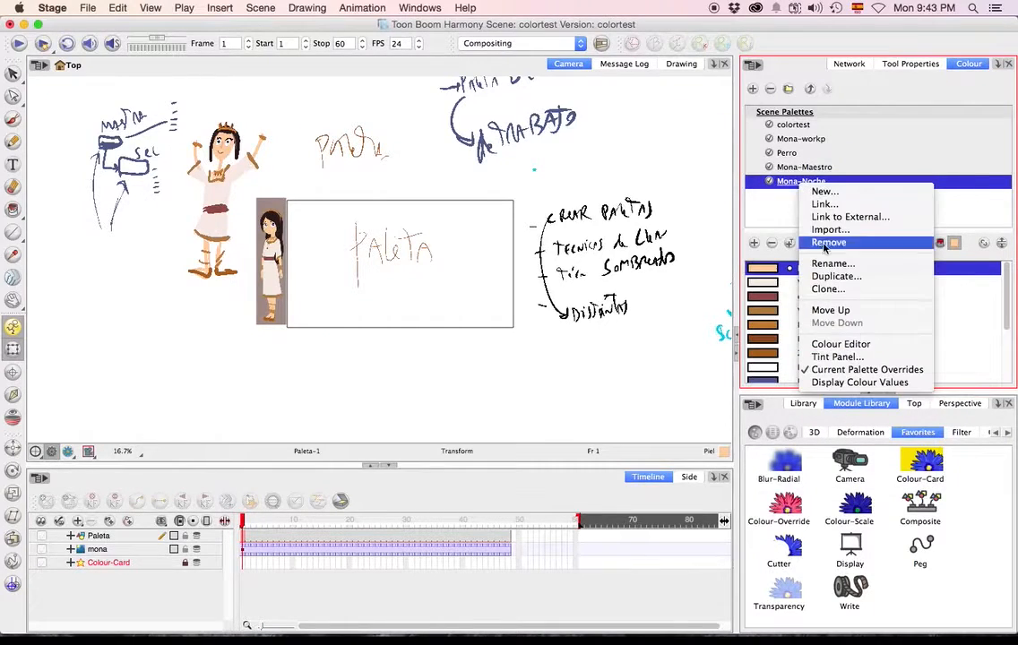
{"action": "left_click", "coordinate": [840, 359]}
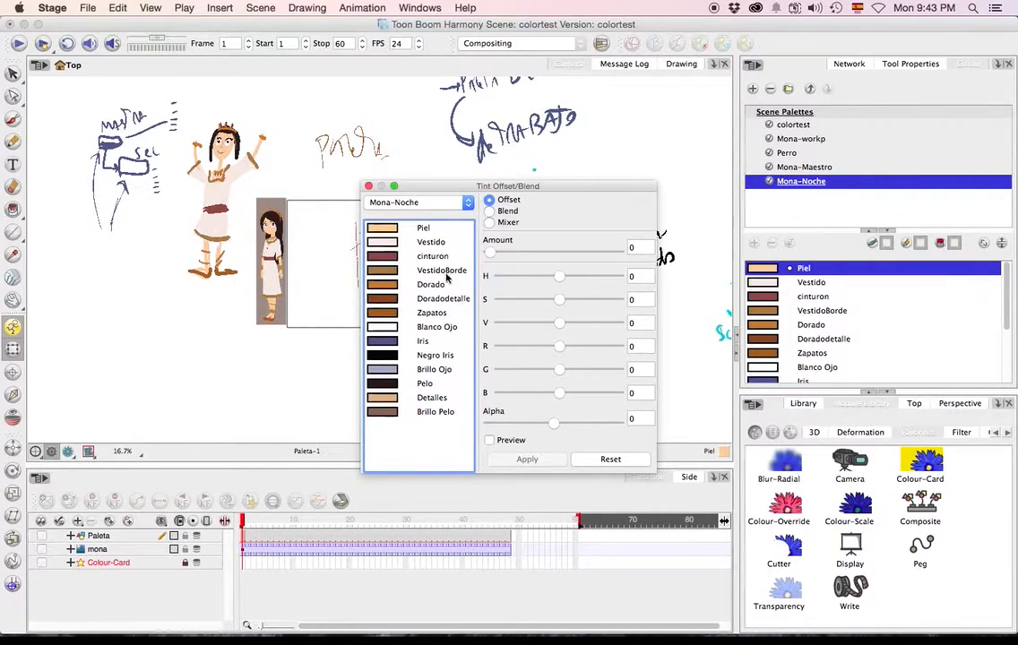
{"action": "mouse_move", "coordinate": [565, 276]}
{"action": "left_mouse_down"}
{"action": "mouse_move", "coordinate": [587, 277]}
{"action": "mouse_move", "coordinate": [526, 279]}
{"action": "mouse_move", "coordinate": [590, 279]}
{"action": "mouse_move", "coordinate": [559, 279]}
{"action": "left_mouse_up"}
{"action": "left_click", "coordinate": [433, 229]}
{"action": "left_click_drag", "start_coordinate": [557, 325], "coordinate": [520, 284]}
{"action": "left_click", "coordinate": [490, 440]}
{"action": "mouse_move", "coordinate": [556, 325]}
{"action": "left_mouse_down"}
{"action": "mouse_move", "coordinate": [488, 323]}
{"action": "mouse_move", "coordinate": [576, 323]}
{"action": "left_mouse_up"}
Try a Blend tint of hue 260, saturation 73 and value 100 on the Piel colour.
{"action": "left_click", "coordinate": [490, 211]}
{"action": "left_click_drag", "start_coordinate": [502, 278], "coordinate": [584, 280]}
{"action": "left_click_drag", "start_coordinate": [500, 301], "coordinate": [584, 301]}
{"action": "left_click_drag", "start_coordinate": [500, 324], "coordinate": [623, 323]}
{"action": "left_click", "coordinate": [490, 441]}
Try the Mixer mode with saturation 94 on Piel and close the tint window.
{"action": "left_click", "coordinate": [490, 225]}
{"action": "left_click_drag", "start_coordinate": [506, 304], "coordinate": [609, 302]}
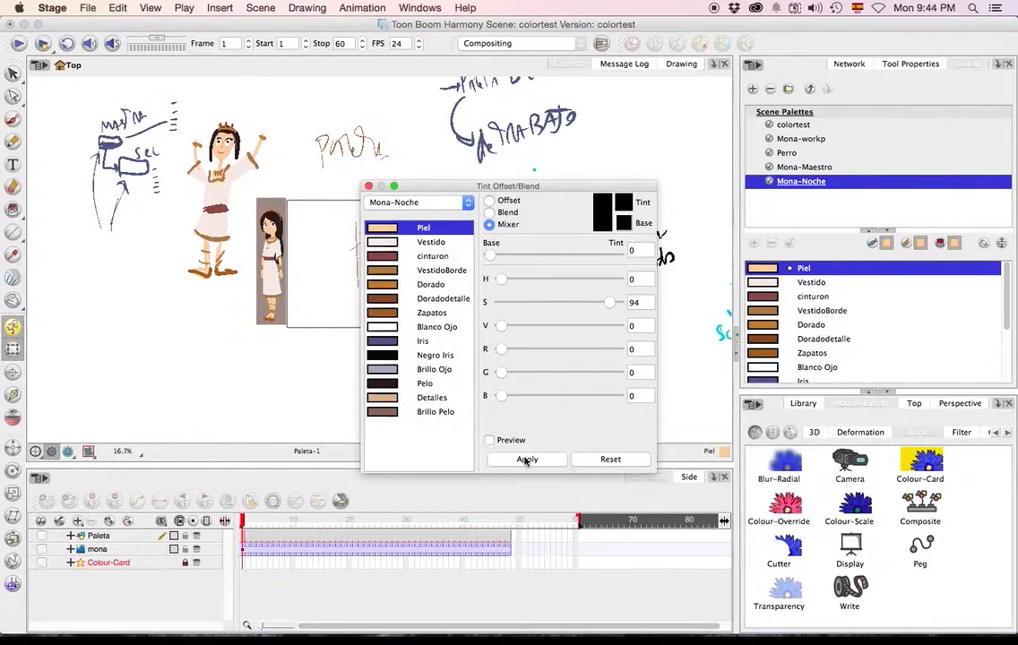
{"action": "left_click", "coordinate": [368, 185]}
Reopen the Tint Panel for Mona-Noche, select all colours from Piel to Brillo Pelo and use Blend mode with amount 0.
{"action": "scroll", "coordinate": [839, 296], "scroll_direction": "down", "scroll_amount": 2}
{"action": "scroll", "coordinate": [839, 301], "scroll_direction": "up", "scroll_amount": 3}
{"action": "right_click", "coordinate": [805, 183]}
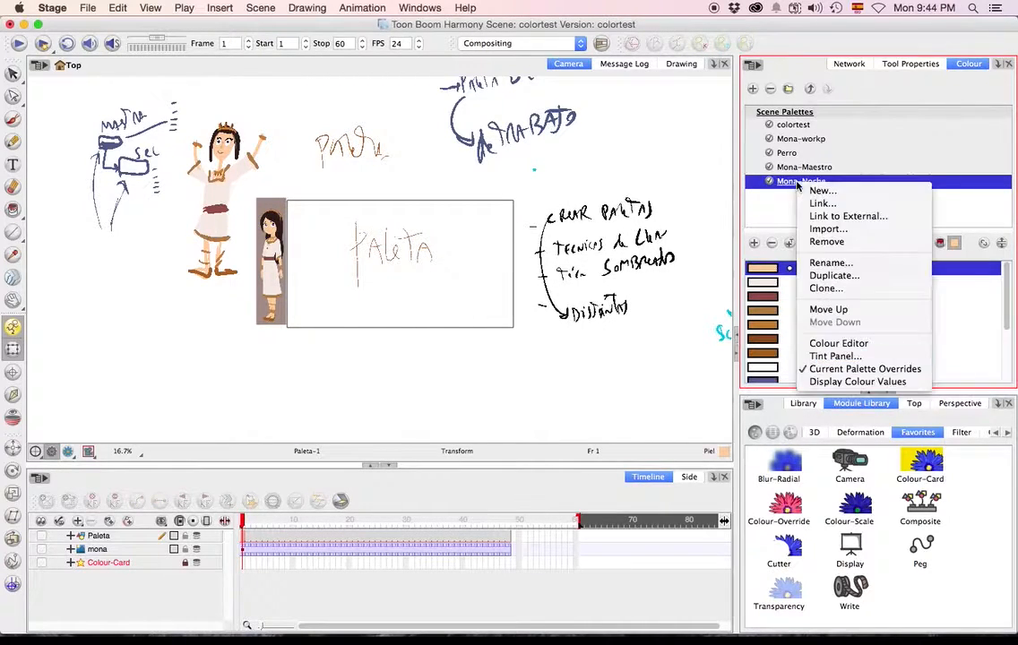
{"action": "left_click", "coordinate": [835, 356]}
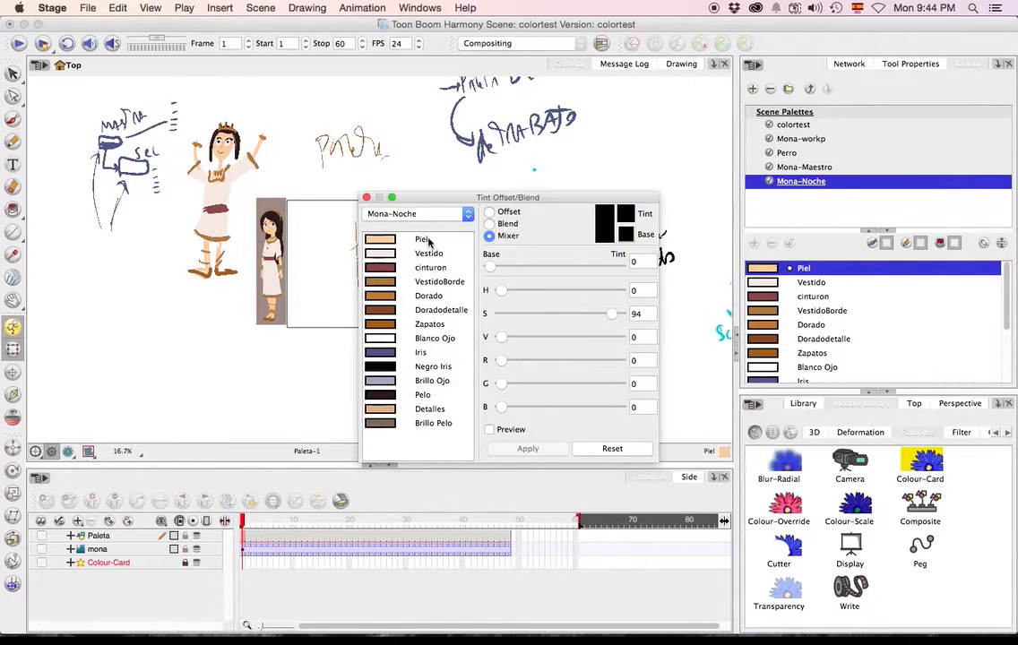
{"action": "left_click", "coordinate": [428, 240]}
{"action": "left_click", "coordinate": [444, 424], "text": "shift"}
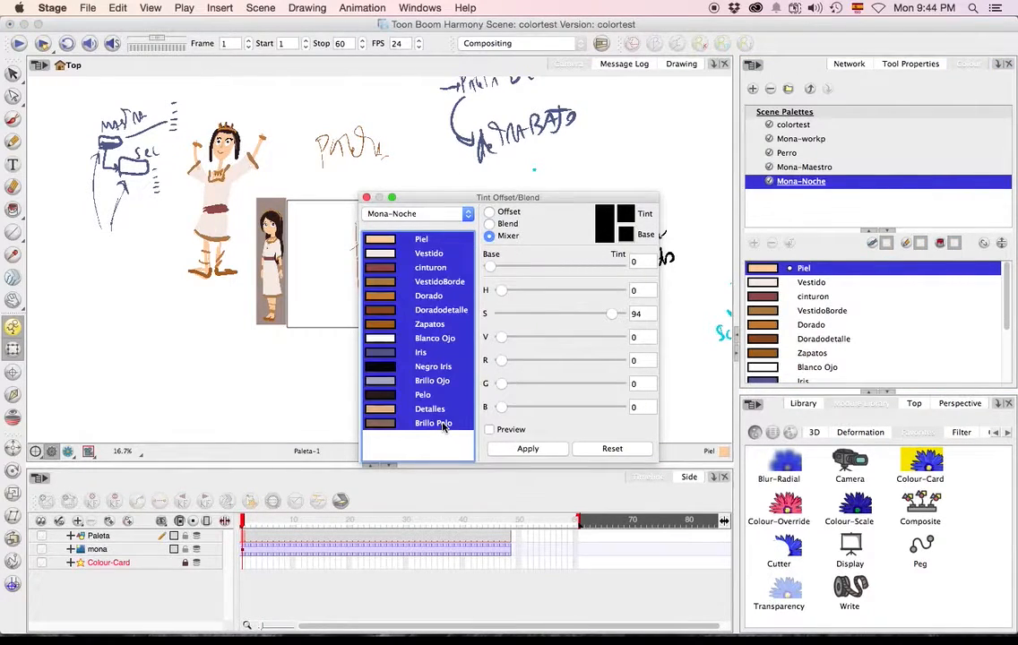
{"action": "left_click", "coordinate": [489, 224]}
{"action": "left_click_drag", "start_coordinate": [542, 260], "coordinate": [475, 259]}
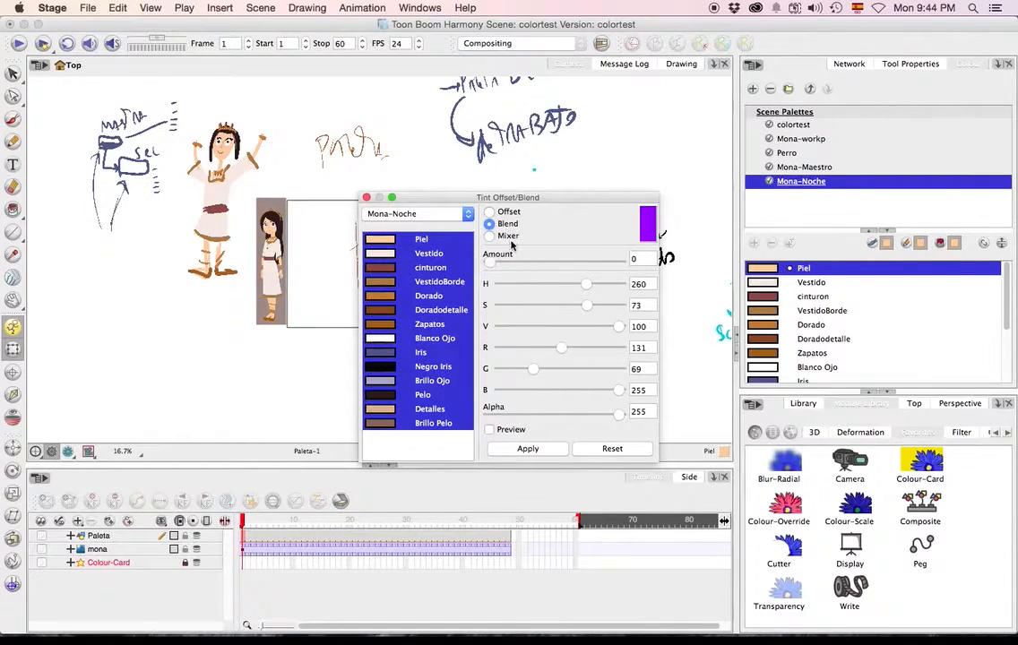
Try a blend colour of hue 192, saturation 43 and value 47 on all colours, and reset the tint.
{"action": "mouse_move", "coordinate": [587, 285]}
{"action": "left_mouse_down"}
{"action": "mouse_move", "coordinate": [554, 286]}
{"action": "mouse_move", "coordinate": [585, 286]}
{"action": "left_mouse_up"}
{"action": "left_click_drag", "start_coordinate": [617, 328], "coordinate": [551, 308]}
{"action": "left_click_drag", "start_coordinate": [582, 287], "coordinate": [565, 285]}
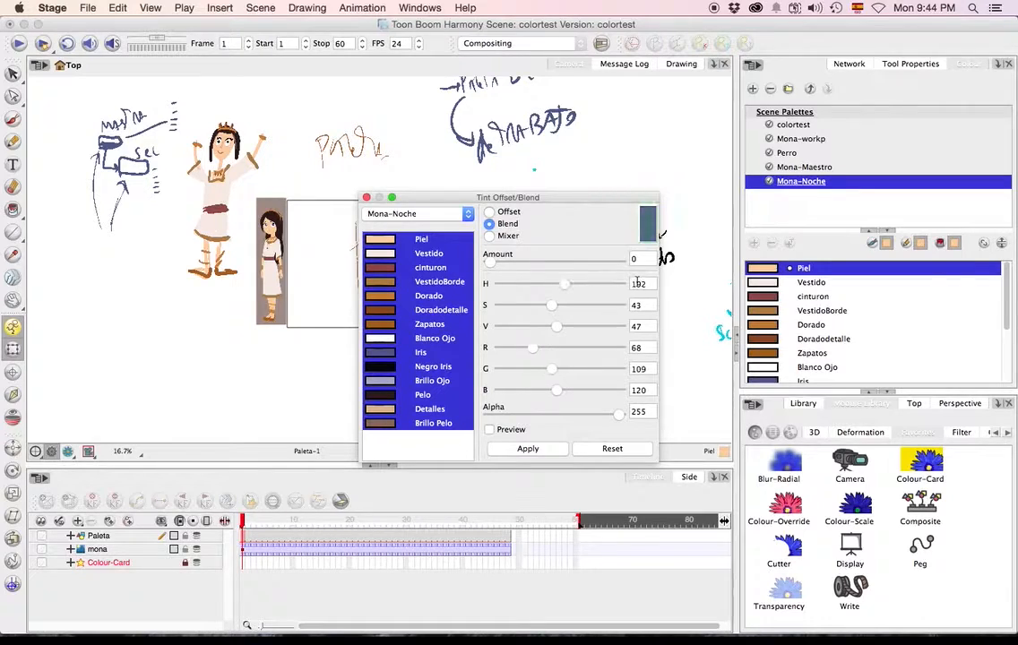
{"action": "left_click", "coordinate": [587, 448]}
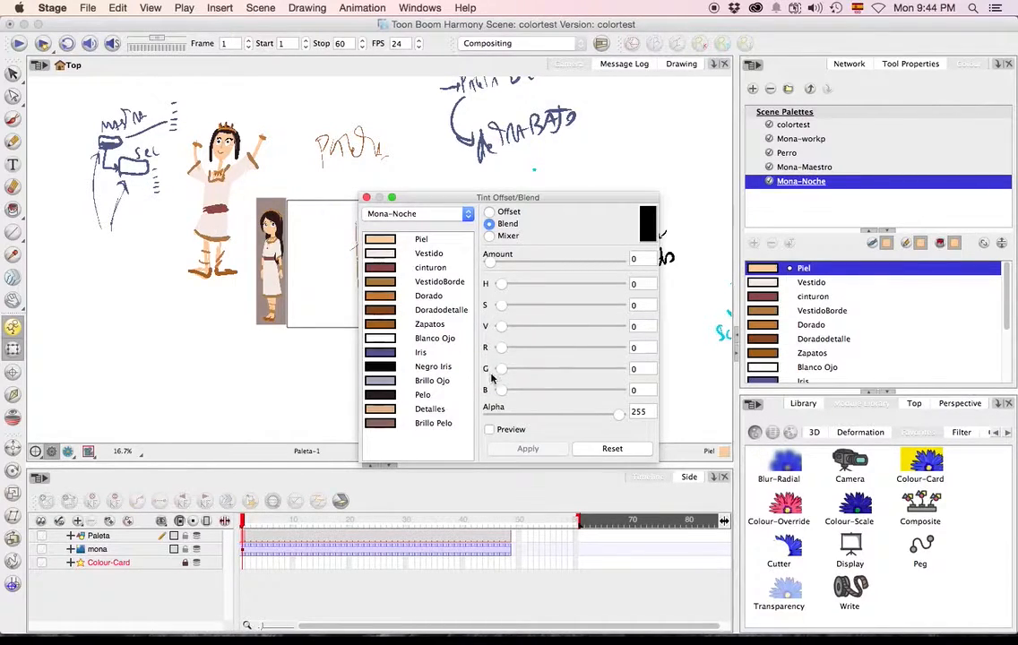
Try a stronger blend amount and a brighter blend value on the Mona-Noche colours, and reset the tint.
{"action": "left_click_drag", "start_coordinate": [504, 330], "coordinate": [507, 327]}
{"action": "left_click", "coordinate": [433, 423]}
{"action": "left_click_drag", "start_coordinate": [509, 261], "coordinate": [596, 263]}
{"action": "left_click_drag", "start_coordinate": [559, 330], "coordinate": [570, 332]}
{"action": "left_click", "coordinate": [426, 443]}
{"action": "left_click", "coordinate": [611, 447]}
Select all the Mona-Noche colours and blend in a grey tint with value 37 at amount 17.
{"action": "left_click", "coordinate": [432, 422]}
{"action": "left_click", "coordinate": [430, 240], "text": "shift"}
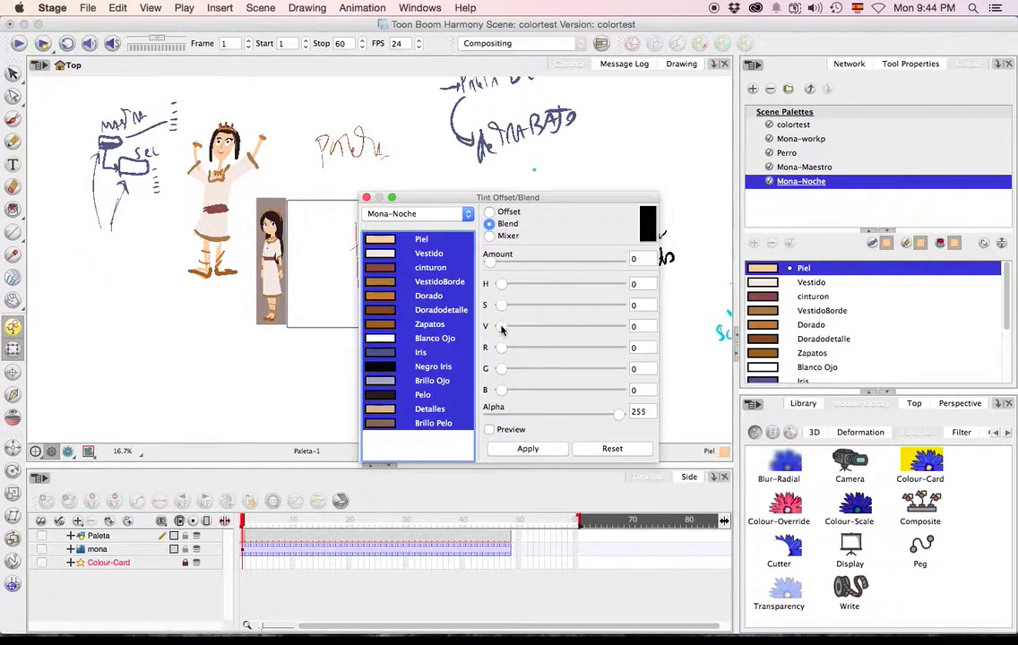
{"action": "left_click_drag", "start_coordinate": [502, 330], "coordinate": [544, 328]}
{"action": "left_click_drag", "start_coordinate": [490, 265], "coordinate": [512, 266]}
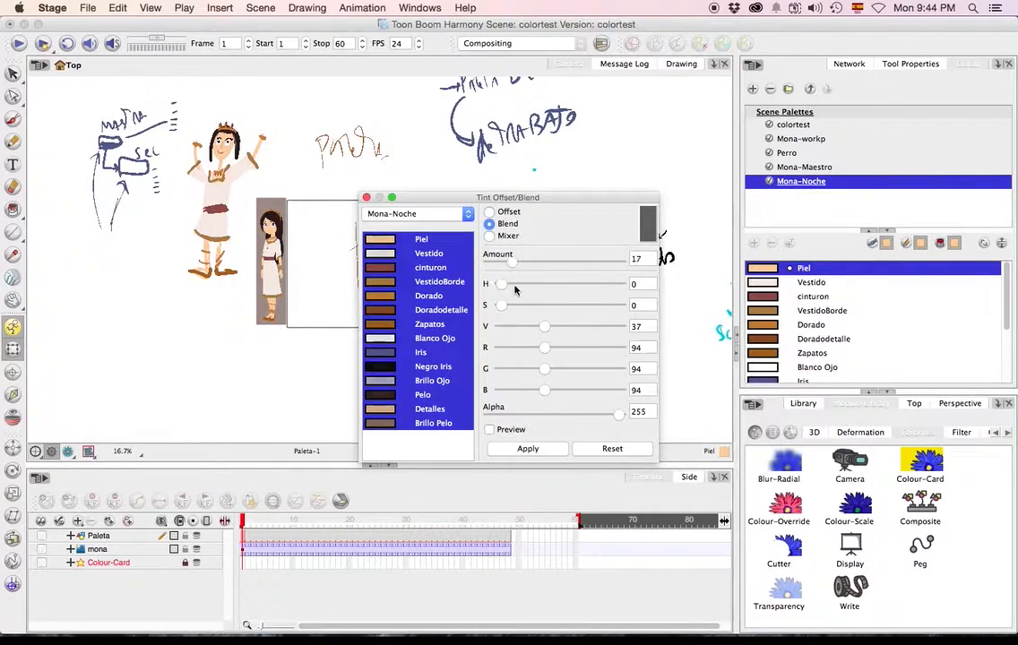
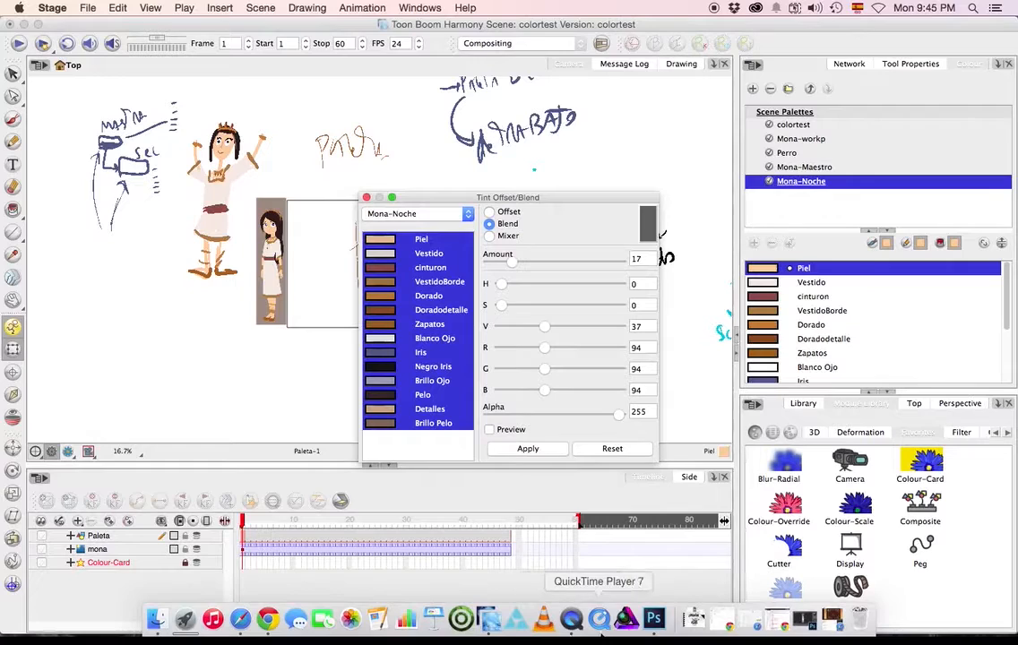
Switch to Photoshop, show the Hue/Saturation 1 and Color Balance 1 adjustment layers over the Mona image, and fine-tune the cyan–red midtones.
{"action": "left_click", "coordinate": [655, 619]}
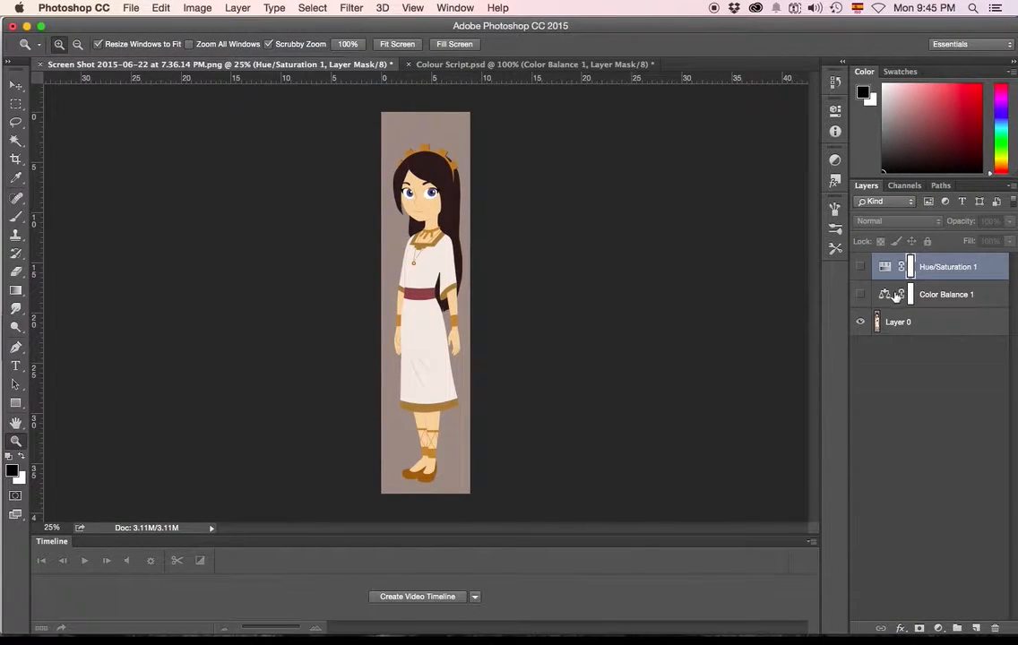
{"action": "left_click", "coordinate": [938, 628]}
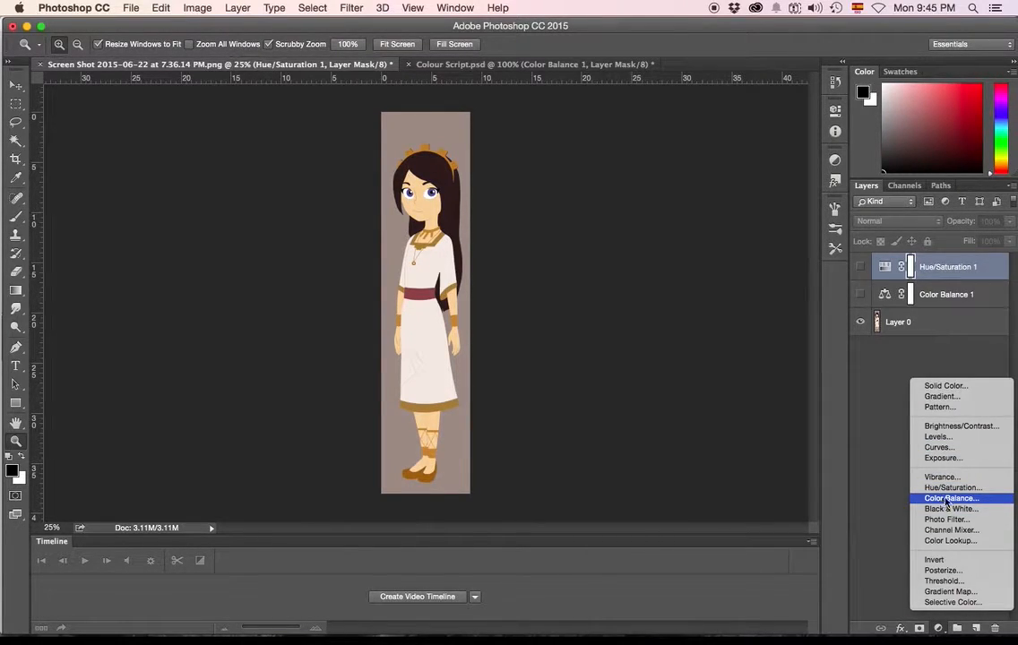
{"action": "left_click", "coordinate": [882, 362]}
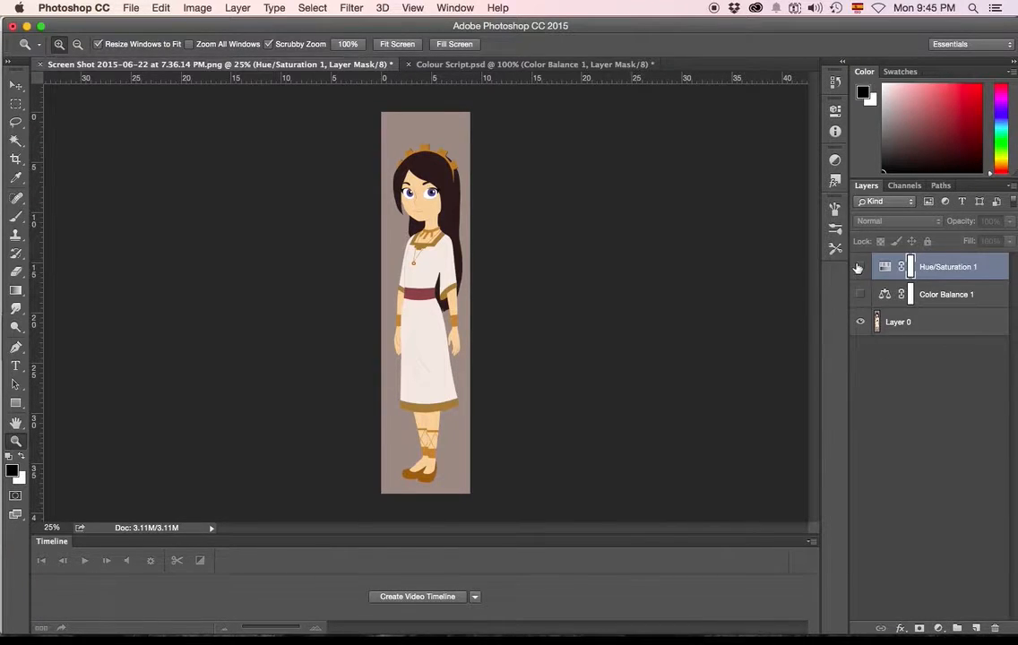
{"action": "left_click", "coordinate": [858, 267]}
{"action": "double_click", "coordinate": [890, 268]}
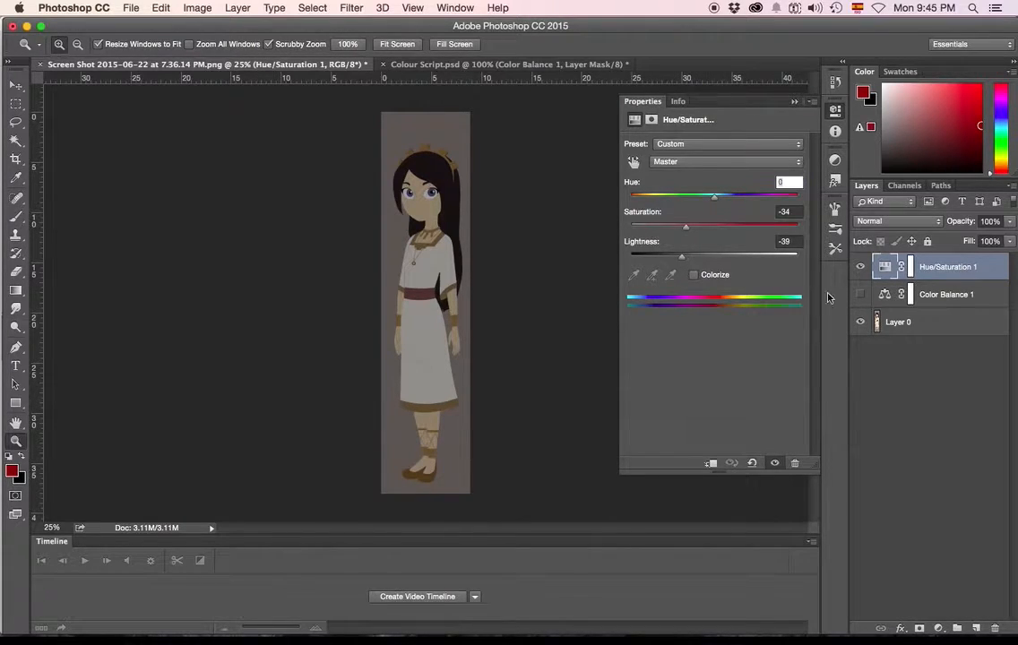
{"action": "left_click", "coordinate": [860, 295]}
{"action": "left_click", "coordinate": [885, 297]}
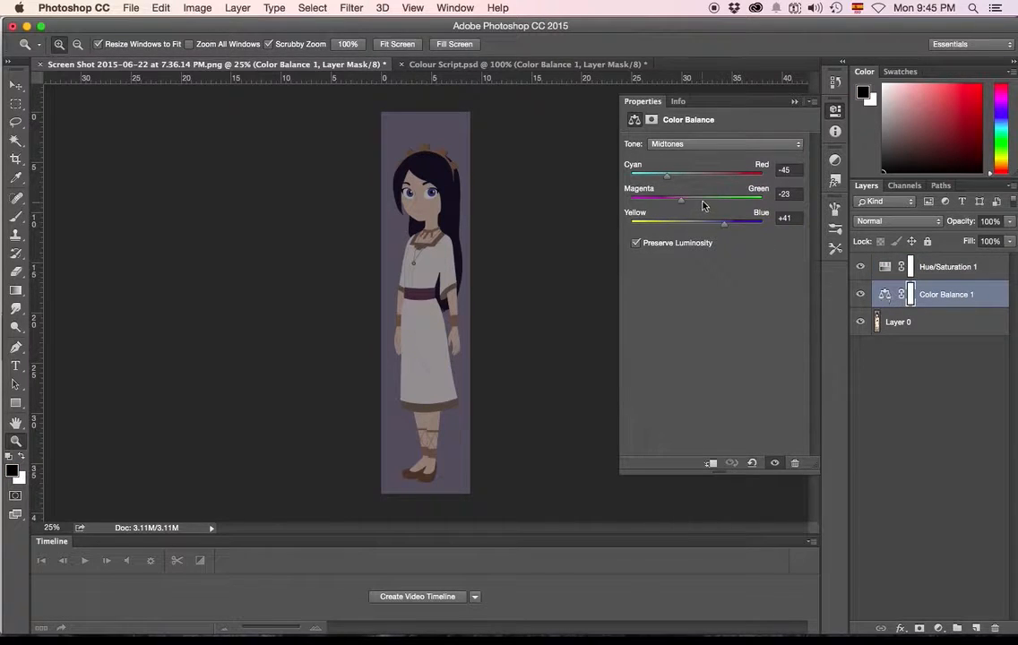
{"action": "mouse_move", "coordinate": [695, 176]}
{"action": "left_mouse_down"}
{"action": "mouse_move", "coordinate": [672, 177]}
{"action": "mouse_move", "coordinate": [681, 176]}
{"action": "left_mouse_up"}
Capture the night-toned Mona image as a screenshot, then back in Harmony reset the tint and close the Tint Panel.
{"action": "left_click_drag", "start_coordinate": [378, 107], "coordinate": [499, 496]}
{"action": "left_click", "coordinate": [27, 26]}
{"action": "left_click", "coordinate": [405, 373]}
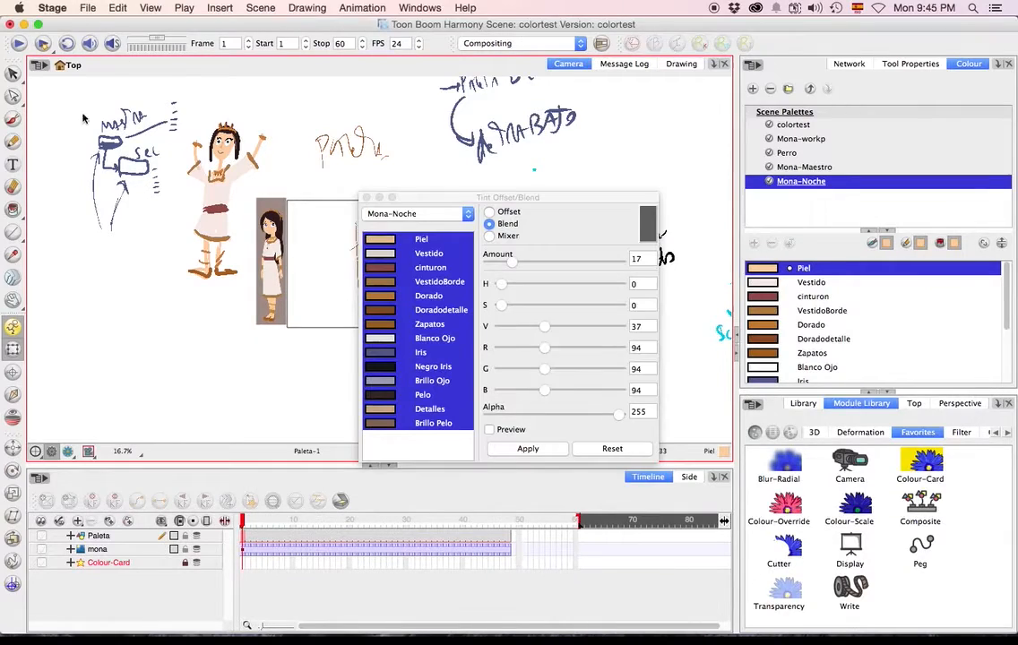
{"action": "left_click", "coordinate": [607, 451]}
{"action": "left_click", "coordinate": [367, 197]}
Import Screen Shot 2015-06-22 at 9.45.33 PM.png from the Desktop as a new single layer named noche.
{"action": "left_click", "coordinate": [113, 10]}
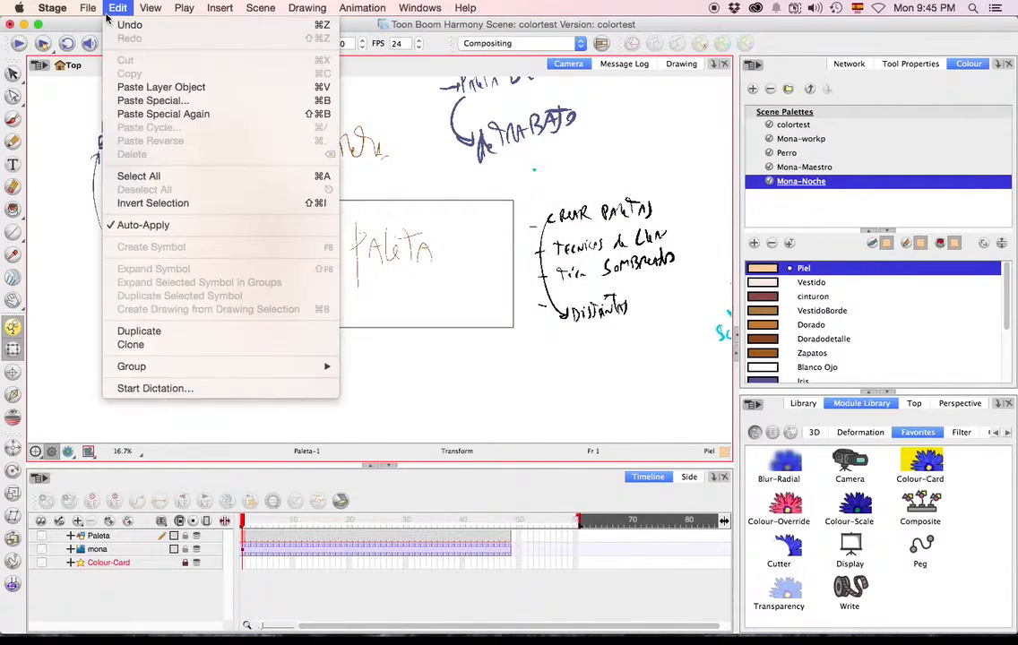
{"action": "mouse_move", "coordinate": [143, 162]}
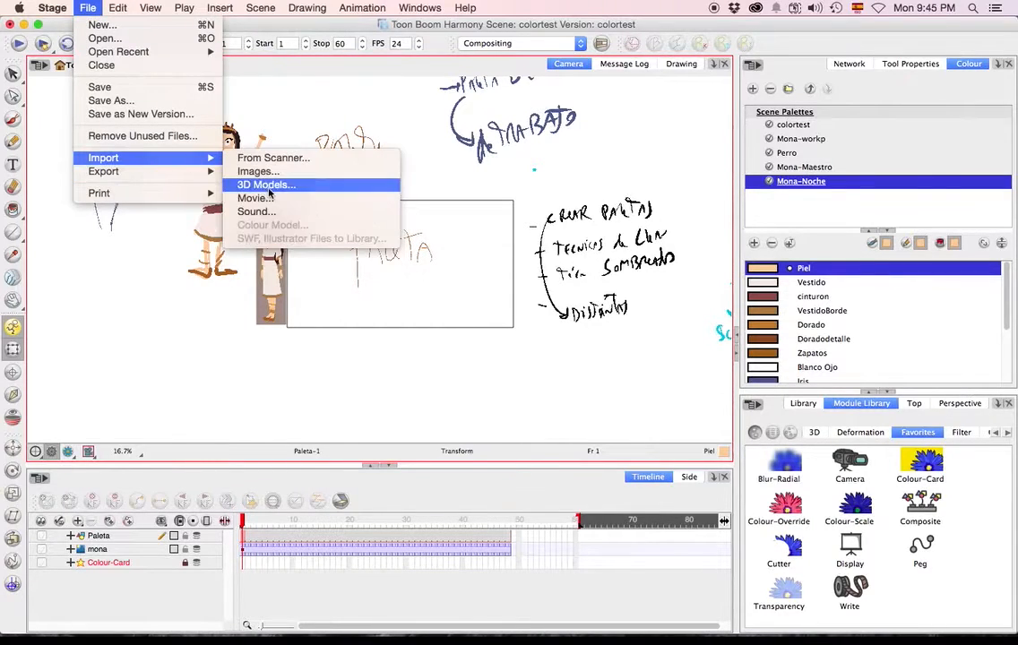
{"action": "left_click", "coordinate": [262, 171]}
{"action": "left_click", "coordinate": [570, 198]}
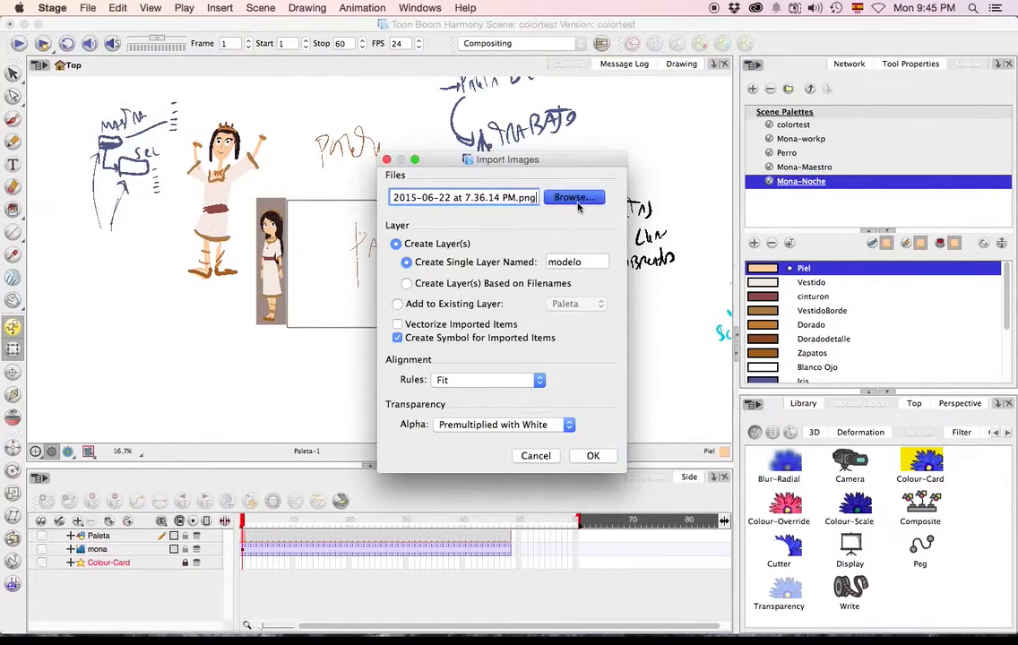
{"action": "left_click", "coordinate": [502, 149]}
{"action": "key", "text": "space"}
{"action": "key", "text": "space"}
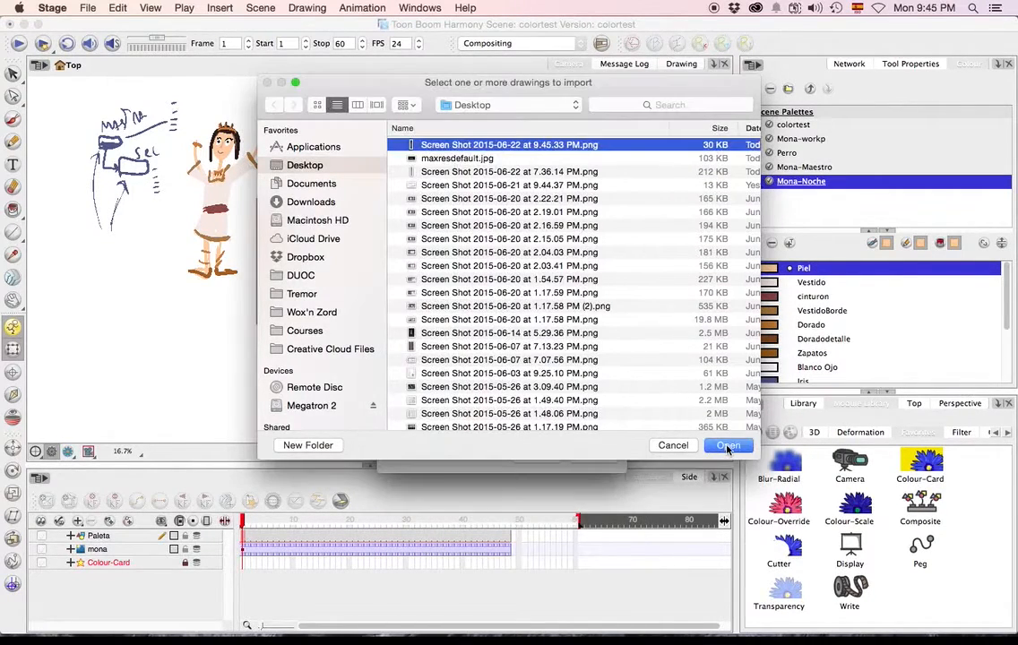
{"action": "key", "text": "Return"}
{"action": "double_click", "coordinate": [580, 261]}
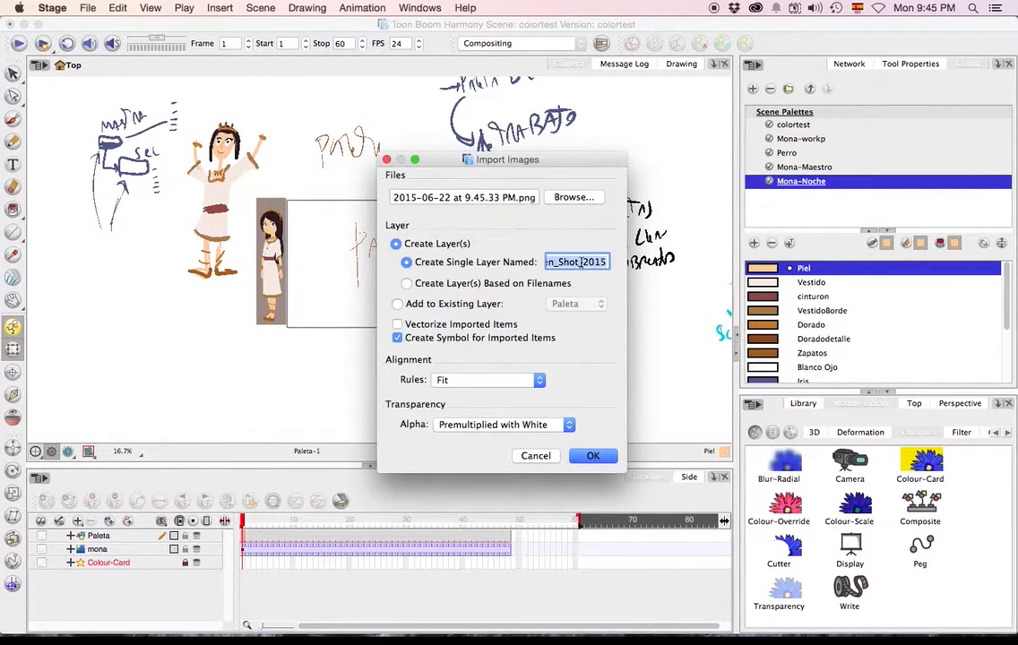
{"action": "type", "text": "noche"}
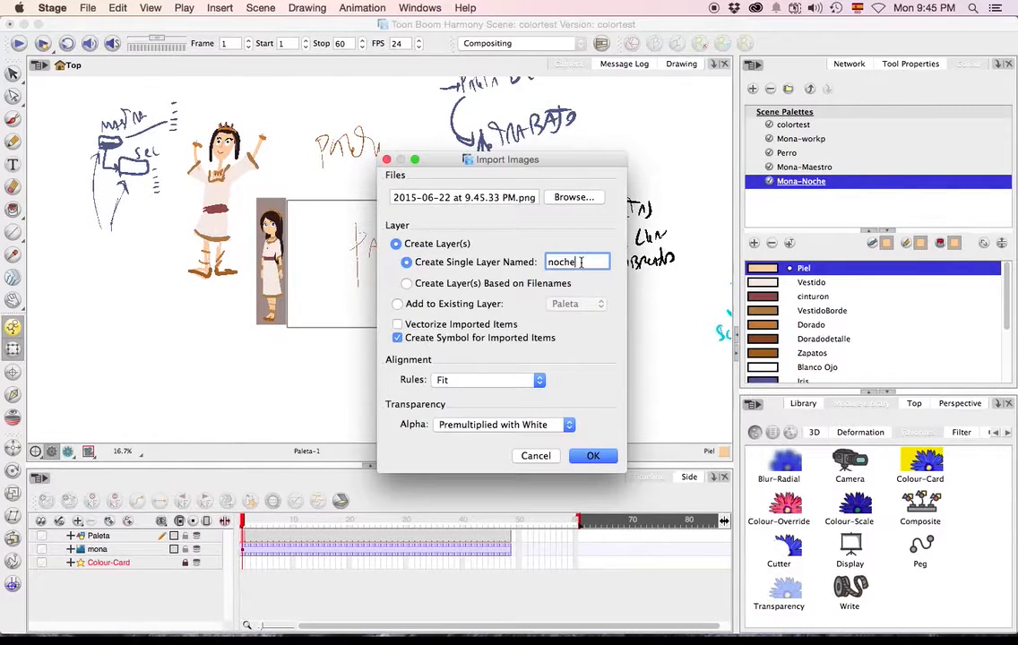
{"action": "key", "text": "Return"}
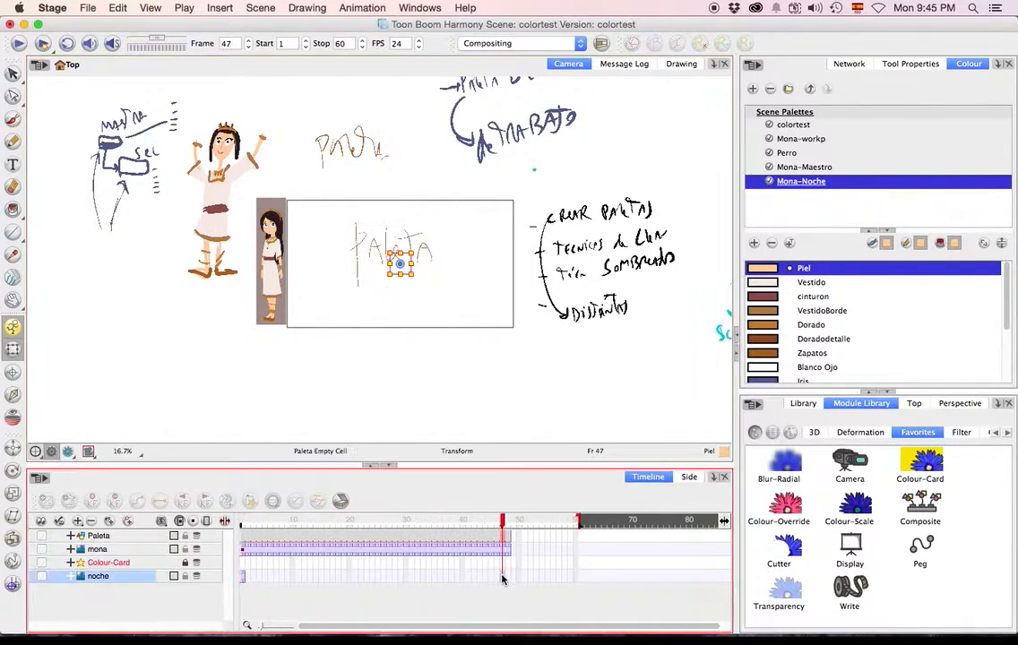
Extend the noche layer's exposure to about the length of the mona layer and place the night image beside the daytime model.
{"action": "left_click", "coordinate": [502, 577]}
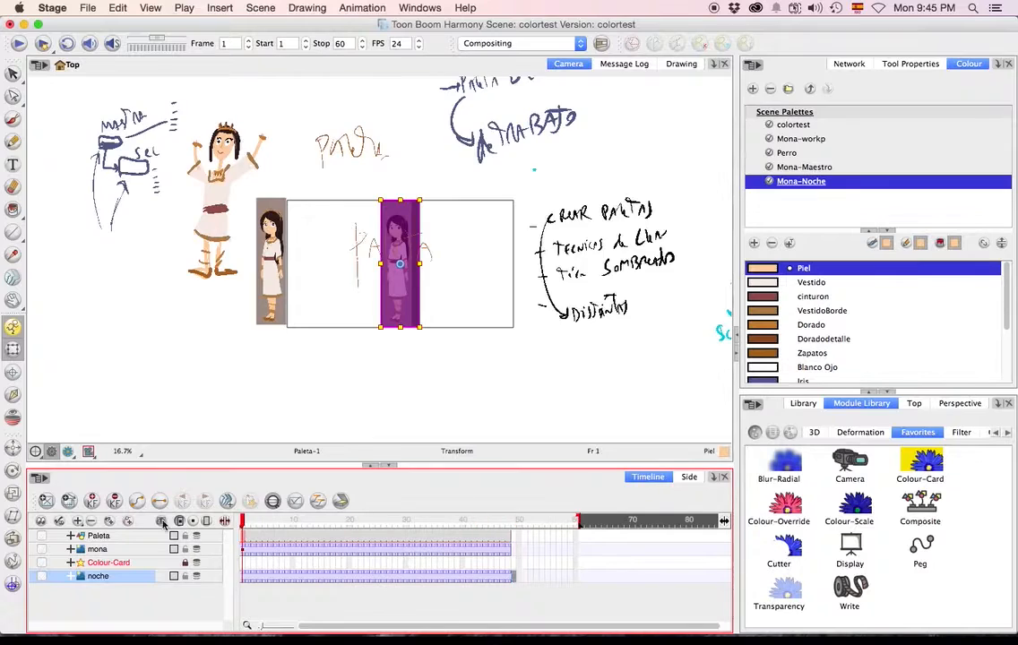
{"action": "left_click", "coordinate": [435, 356]}
{"action": "double_click", "coordinate": [405, 303]}
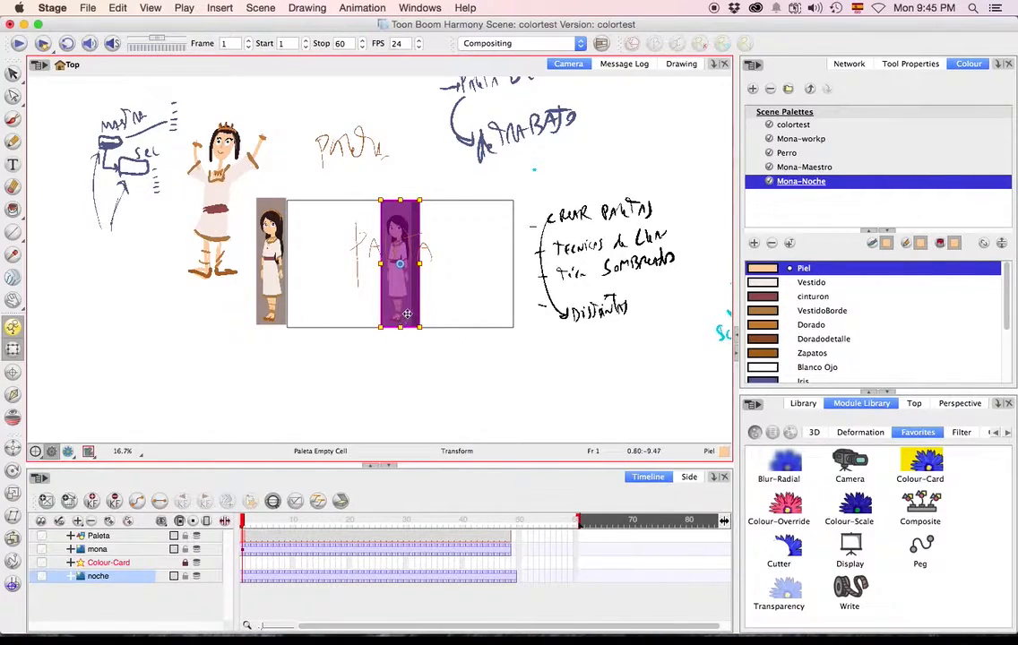
{"action": "left_click", "coordinate": [326, 312]}
{"action": "left_click", "coordinate": [13, 73]}
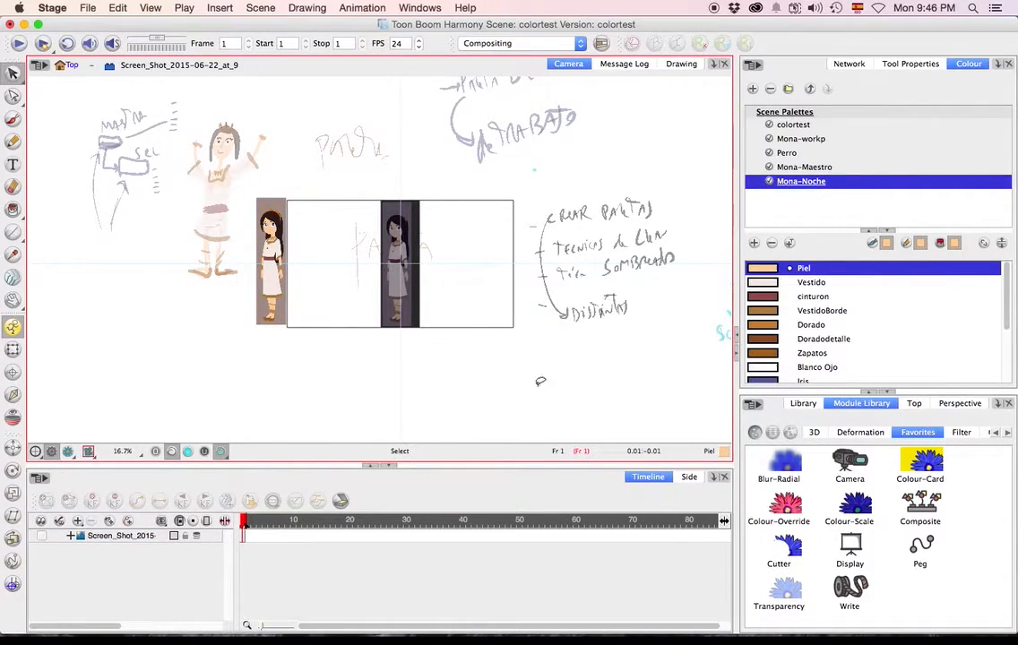
{"action": "double_click", "coordinate": [388, 306]}
{"action": "left_click_drag", "start_coordinate": [415, 310], "coordinate": [320, 308]}
{"action": "left_click", "coordinate": [394, 345]}
{"action": "scroll", "coordinate": [315, 281], "scroll_direction": "up", "scroll_amount": 5}
{"action": "scroll", "coordinate": [296, 274], "scroll_direction": "down", "scroll_amount": 2}
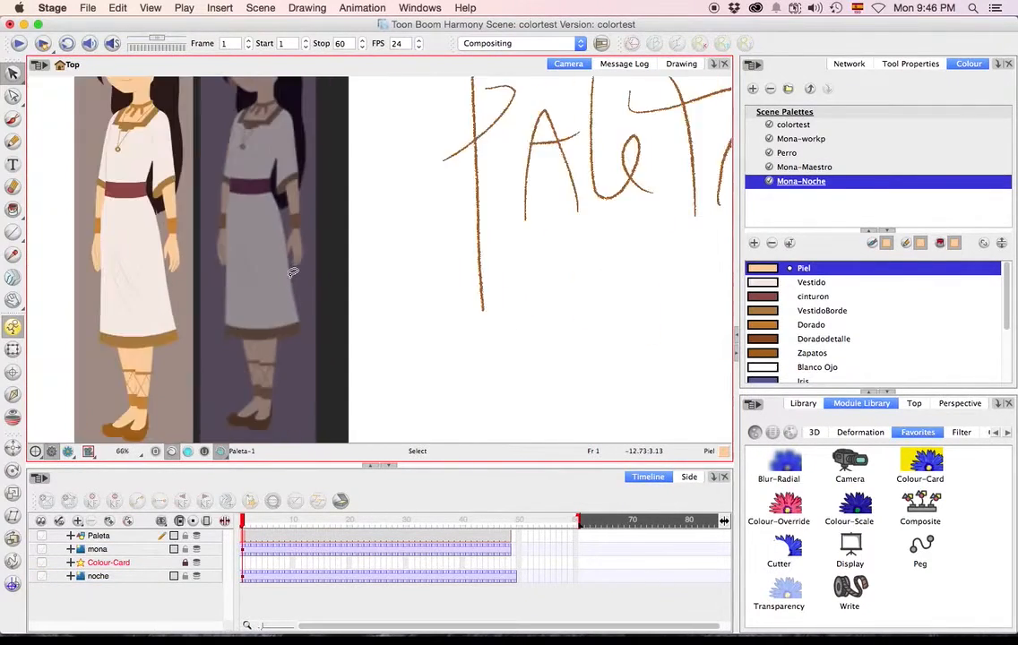
{"action": "scroll", "coordinate": [292, 272], "scroll_direction": "down", "scroll_amount": 3}
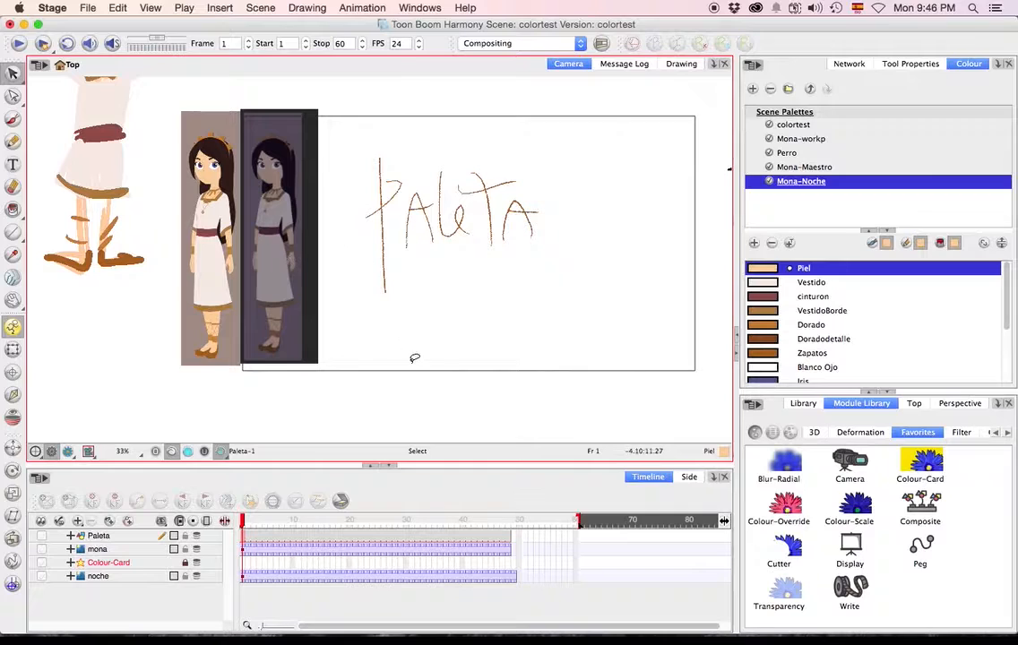
Open the Tint Panel for Mona-Noche, select all colours and blend at amount 61 with hue 240, saturation 59 and value 38.
{"action": "right_click", "coordinate": [789, 187]}
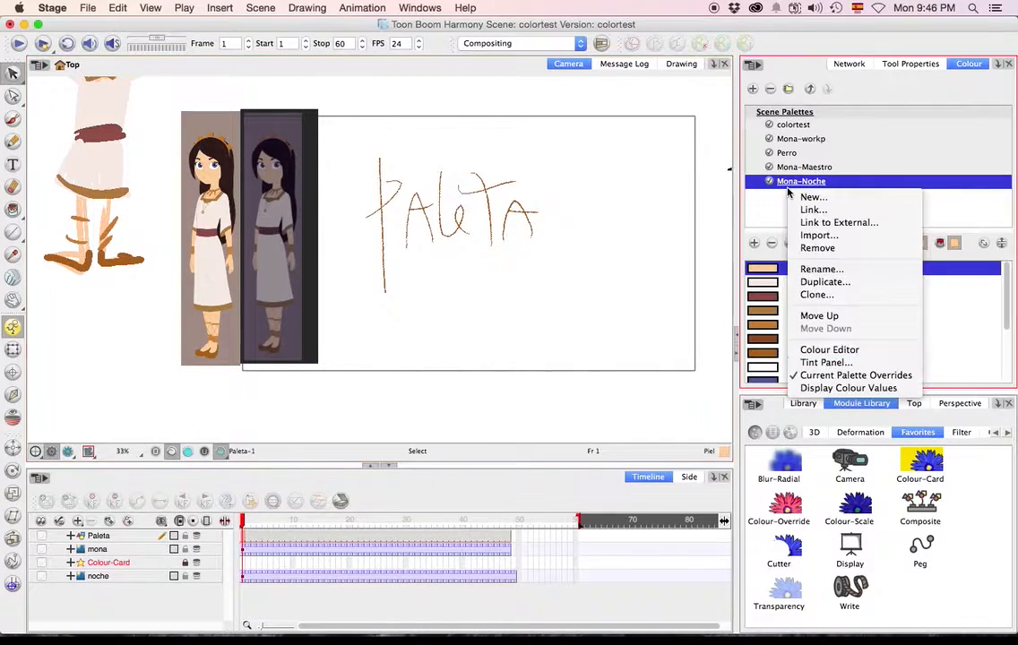
{"action": "left_click", "coordinate": [822, 362]}
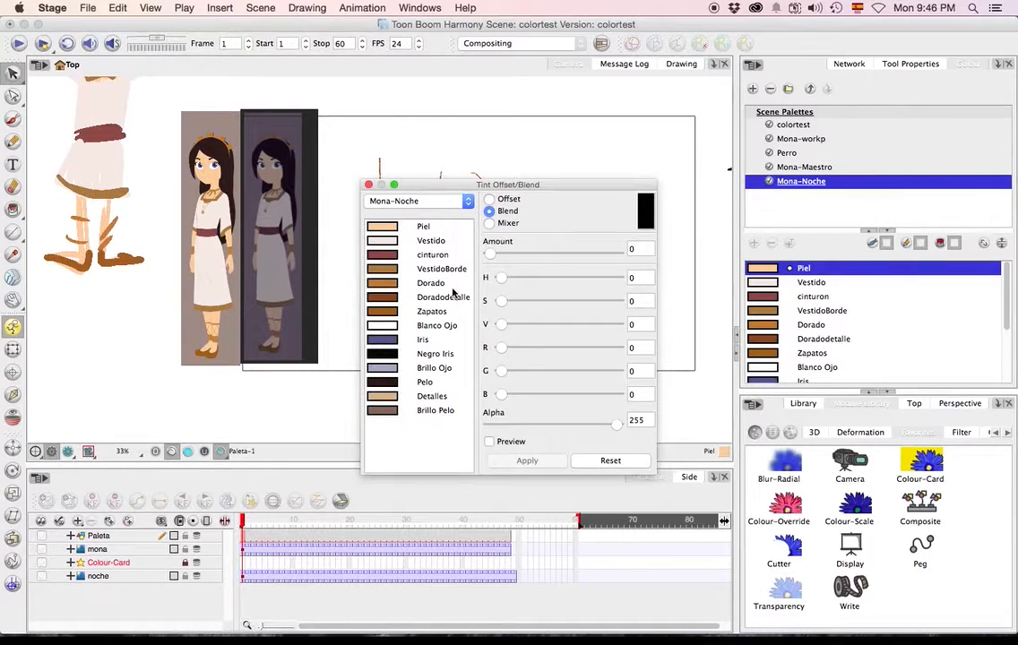
{"action": "left_click_drag", "start_coordinate": [415, 224], "coordinate": [349, 367]}
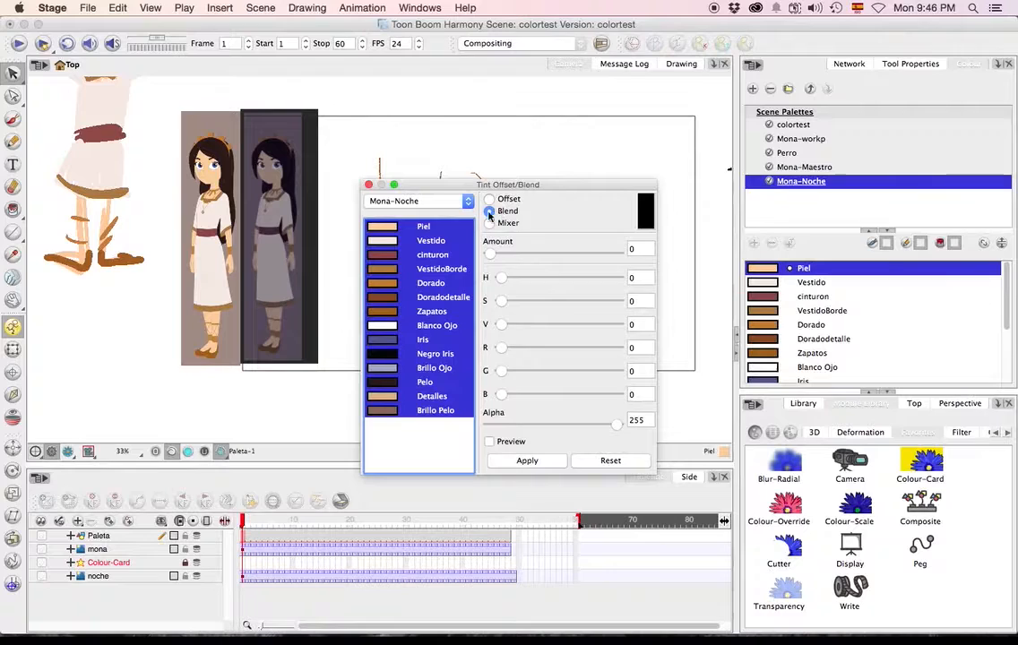
{"action": "left_click_drag", "start_coordinate": [490, 254], "coordinate": [563, 262]}
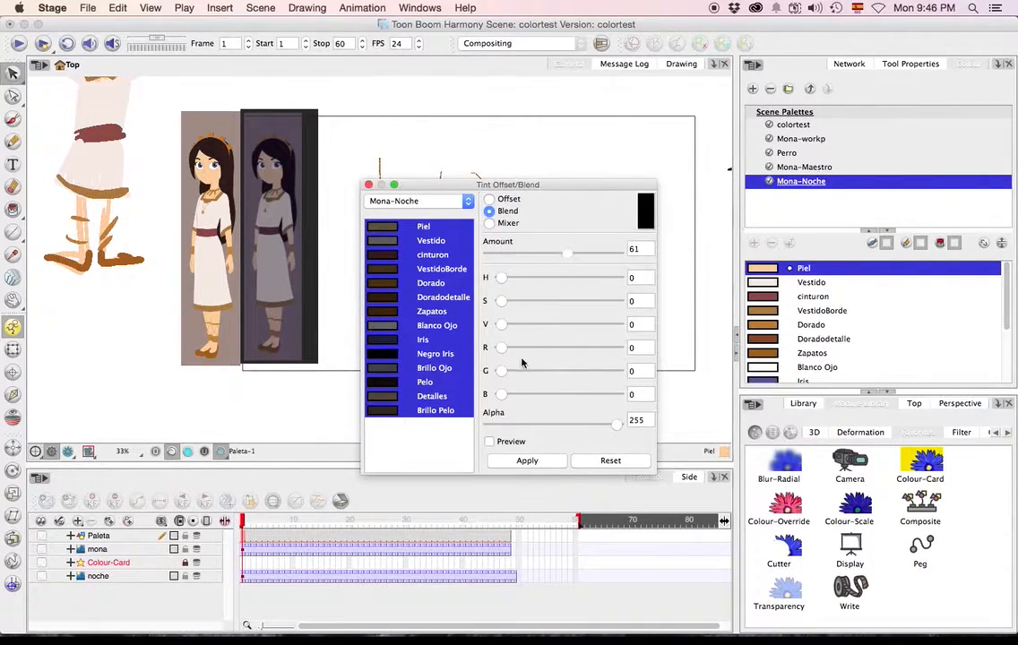
{"action": "left_click_drag", "start_coordinate": [501, 327], "coordinate": [550, 398]}
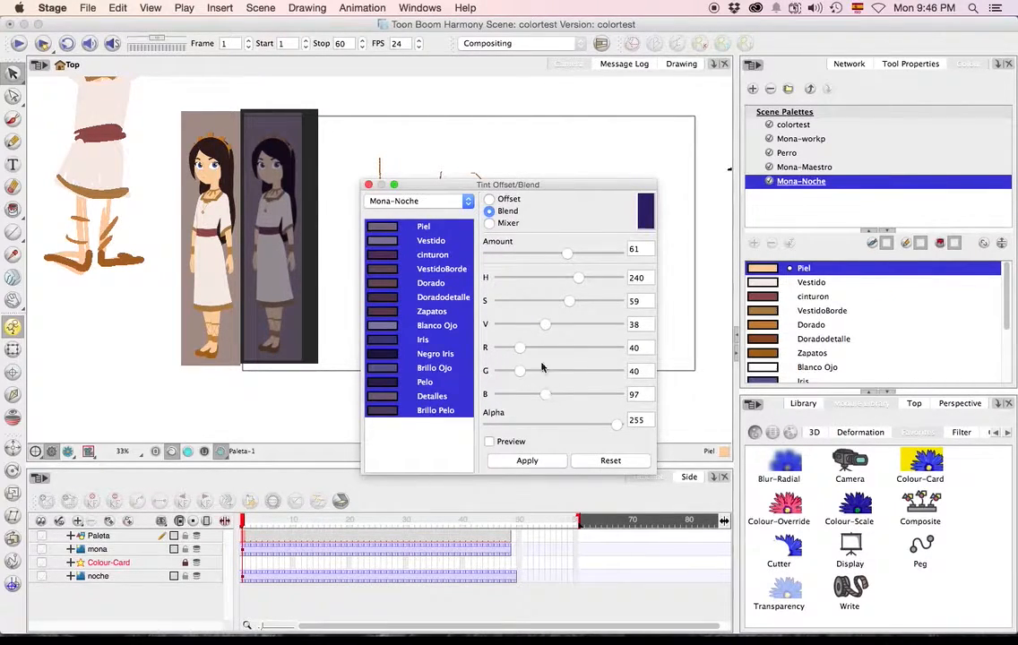
Darken the blue blend colour while previewing it on the drawing, apply the tint to all Mona-Noche colours and close the Tint Panel.
{"action": "left_click_drag", "start_coordinate": [542, 327], "coordinate": [513, 334]}
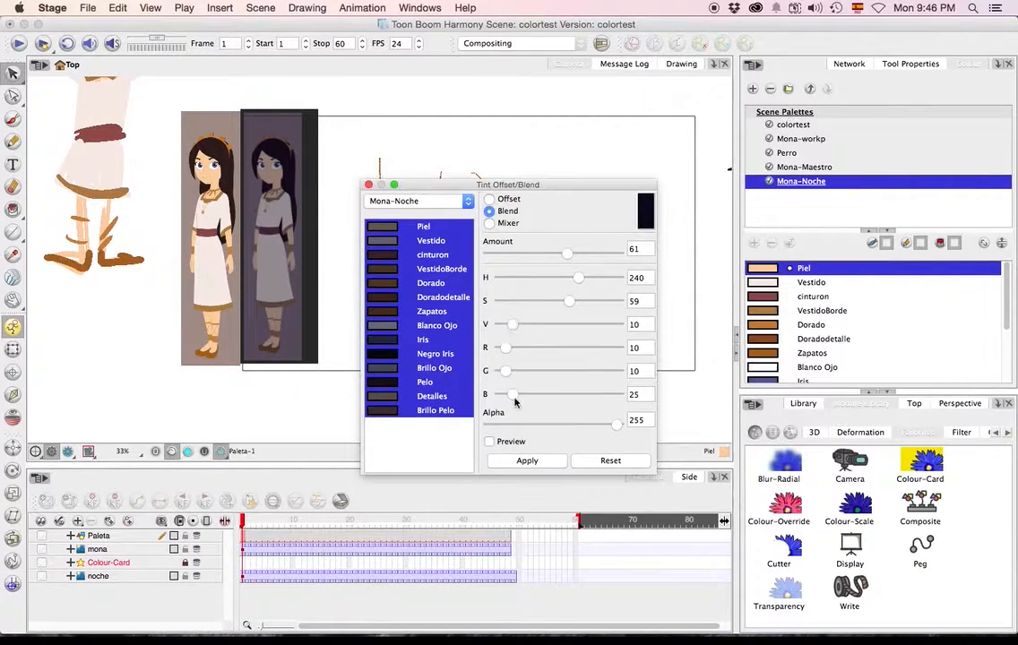
{"action": "mouse_move", "coordinate": [528, 401]}
{"action": "left_mouse_down"}
{"action": "mouse_move", "coordinate": [556, 395]}
{"action": "mouse_move", "coordinate": [545, 395]}
{"action": "left_mouse_up"}
{"action": "left_click_drag", "start_coordinate": [541, 324], "coordinate": [516, 328]}
{"action": "left_click", "coordinate": [489, 441]}
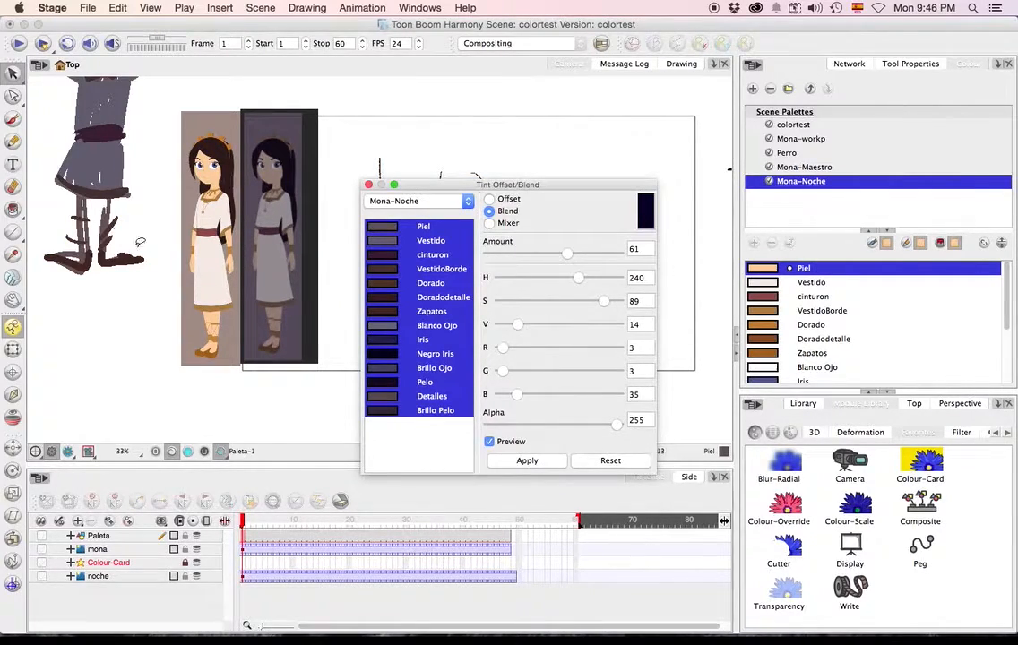
{"action": "left_click_drag", "start_coordinate": [513, 335], "coordinate": [527, 333]}
{"action": "left_click", "coordinate": [552, 461]}
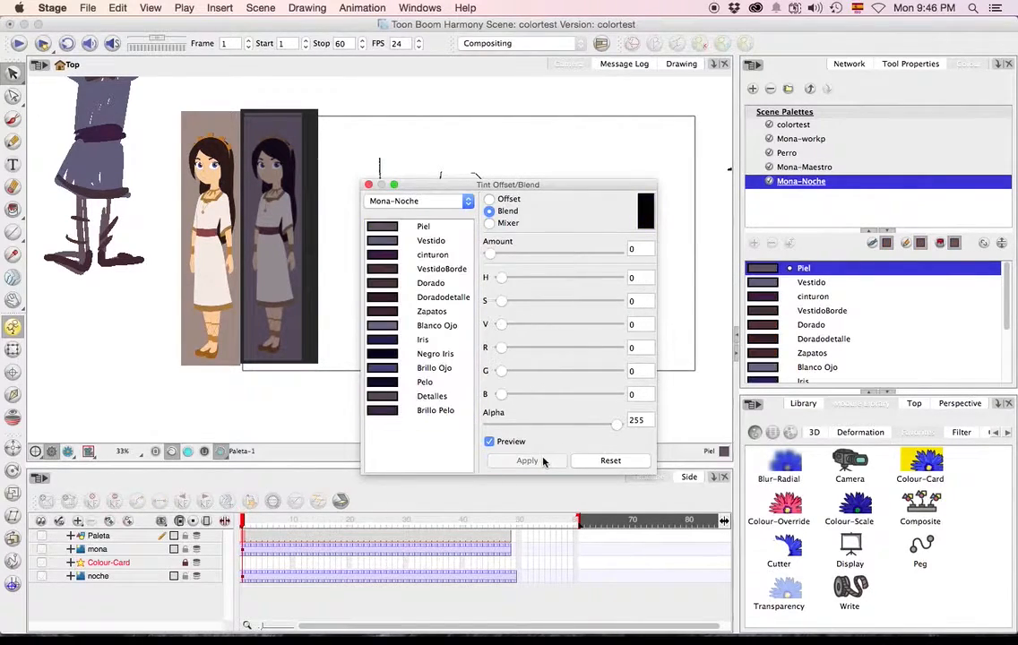
{"action": "left_click", "coordinate": [367, 184]}
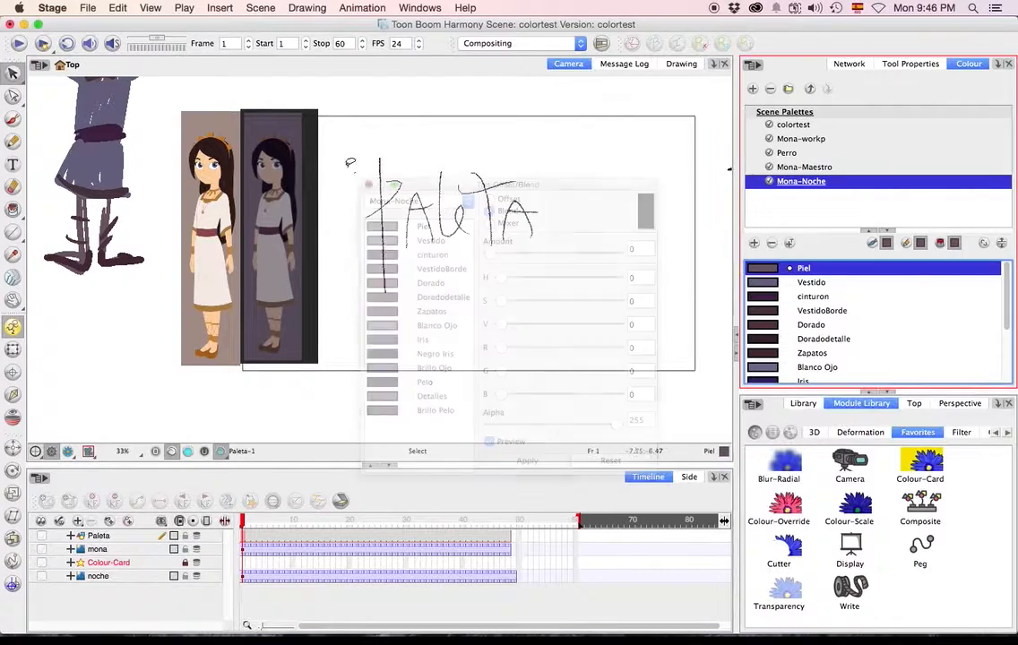
Compare the Mona drawing in the Mona-Maestro, Mona-workp and Mona-Noche palettes.
{"action": "mouse_move", "coordinate": [313, 140]}
{"action": "left_mouse_down"}
{"action": "mouse_move", "coordinate": [407, 344]}
{"action": "mouse_move", "coordinate": [473, 310]}
{"action": "left_mouse_up"}
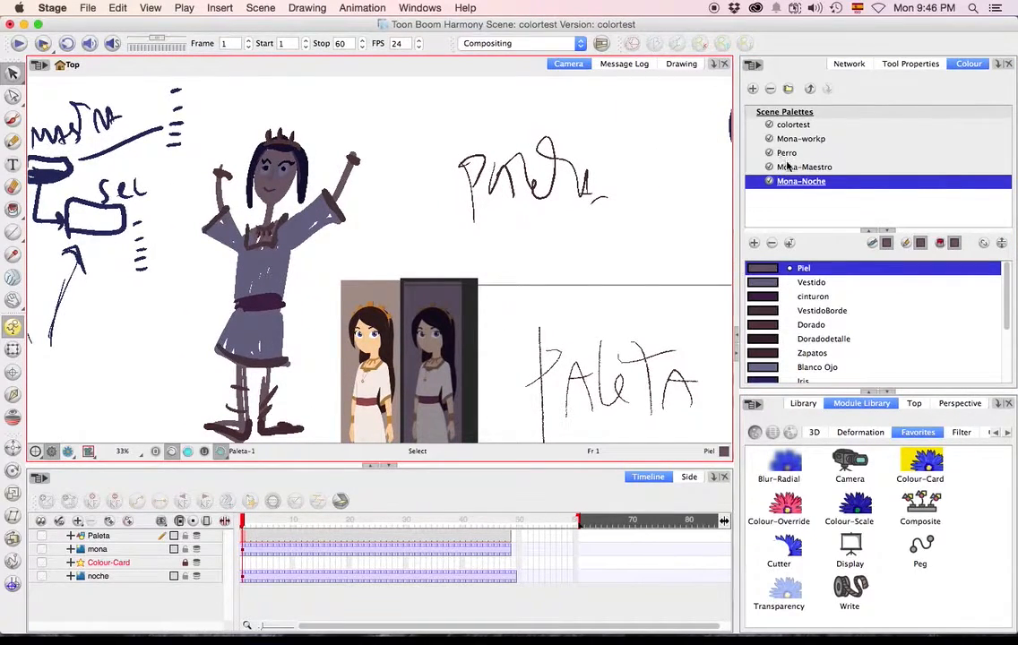
{"action": "left_click", "coordinate": [788, 168]}
{"action": "left_click", "coordinate": [794, 140]}
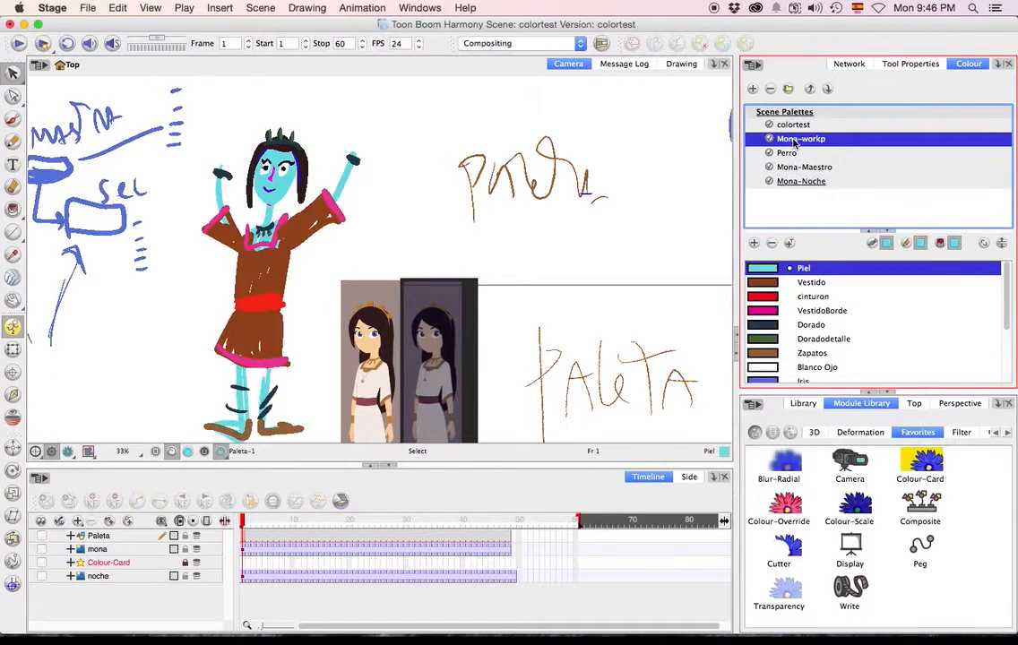
{"action": "left_click", "coordinate": [800, 183]}
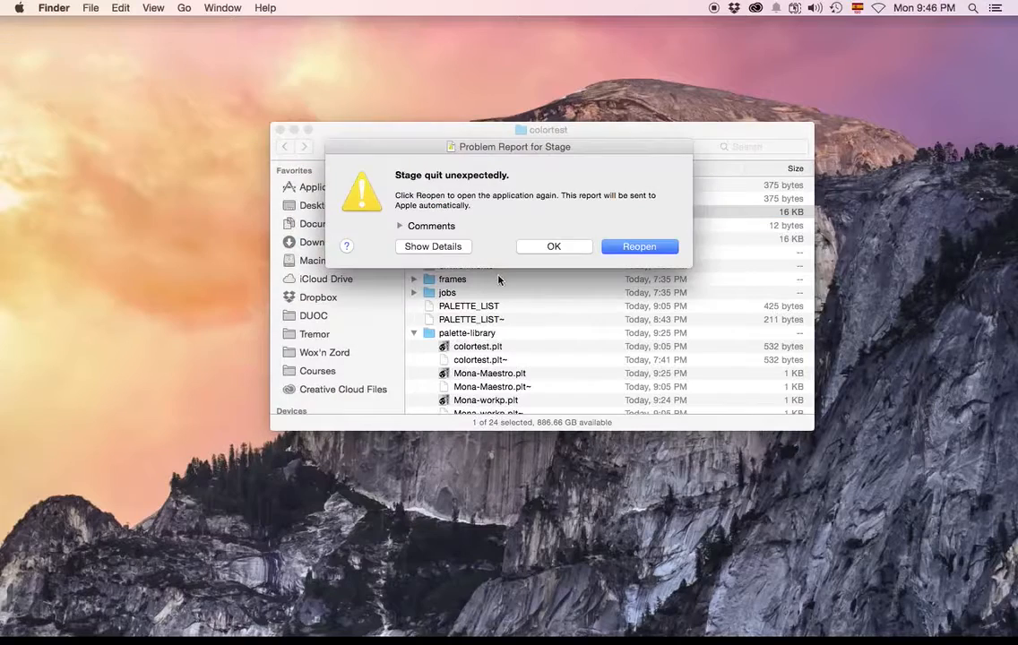
Dismiss the crash report and reopen the scene file colortest.xstage from the colortest folder in Finder.
{"action": "left_click", "coordinate": [554, 248]}
{"action": "scroll", "coordinate": [466, 225], "scroll_direction": "down", "scroll_amount": 2}
{"action": "scroll", "coordinate": [459, 228], "scroll_direction": "up", "scroll_amount": 2}
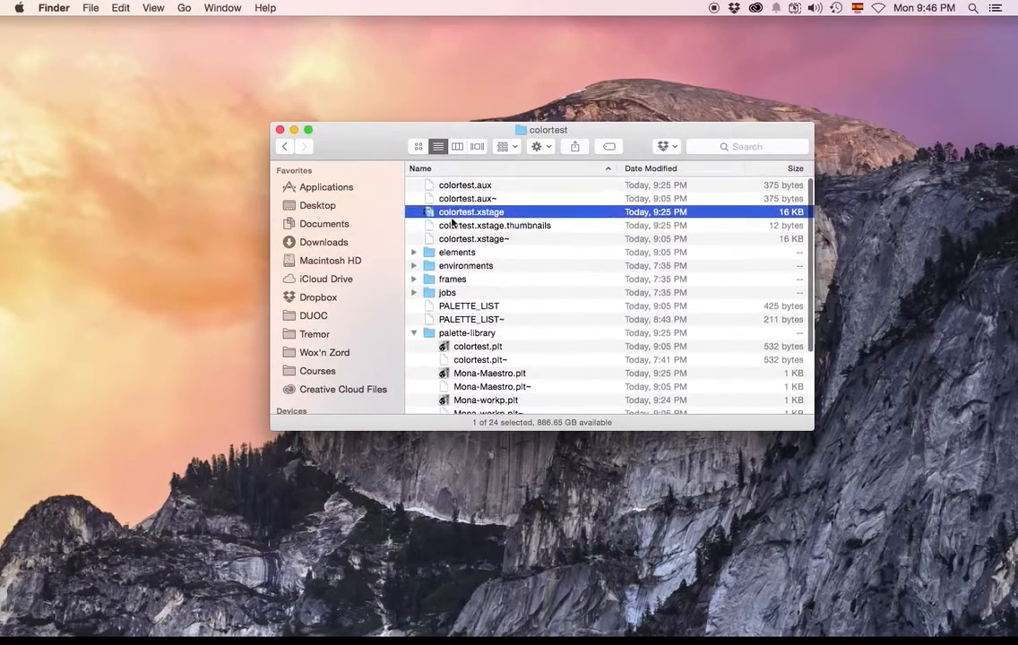
{"action": "double_click", "coordinate": [448, 216]}
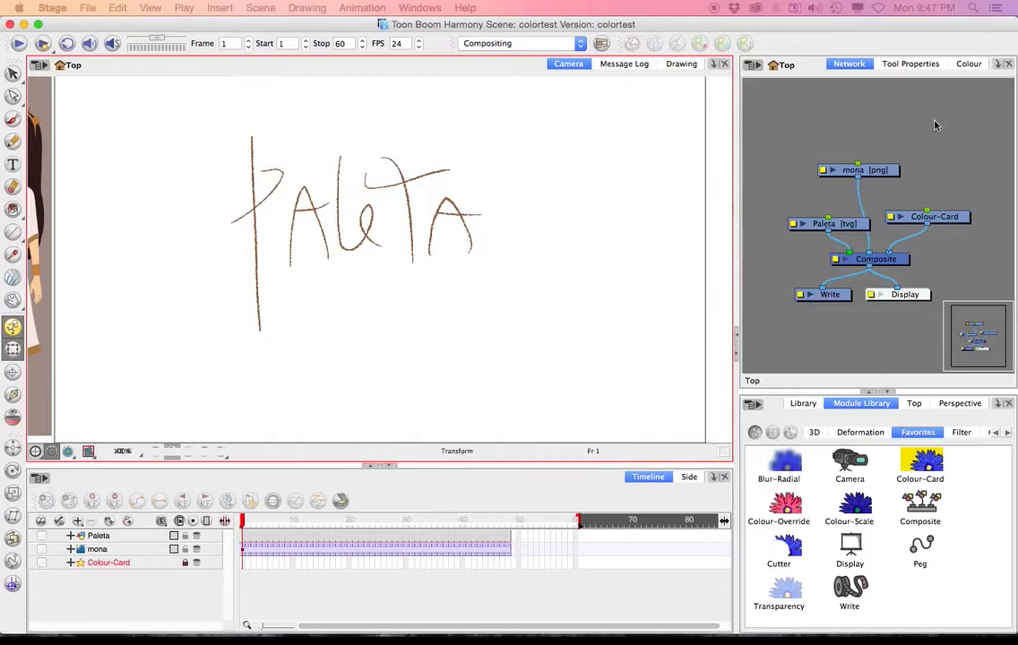
Display the palettes of the Paleta drawing at frame 7, select Mona-Maestro, and switch the drawing to the Mona-workp palette.
{"action": "left_click", "coordinate": [975, 64]}
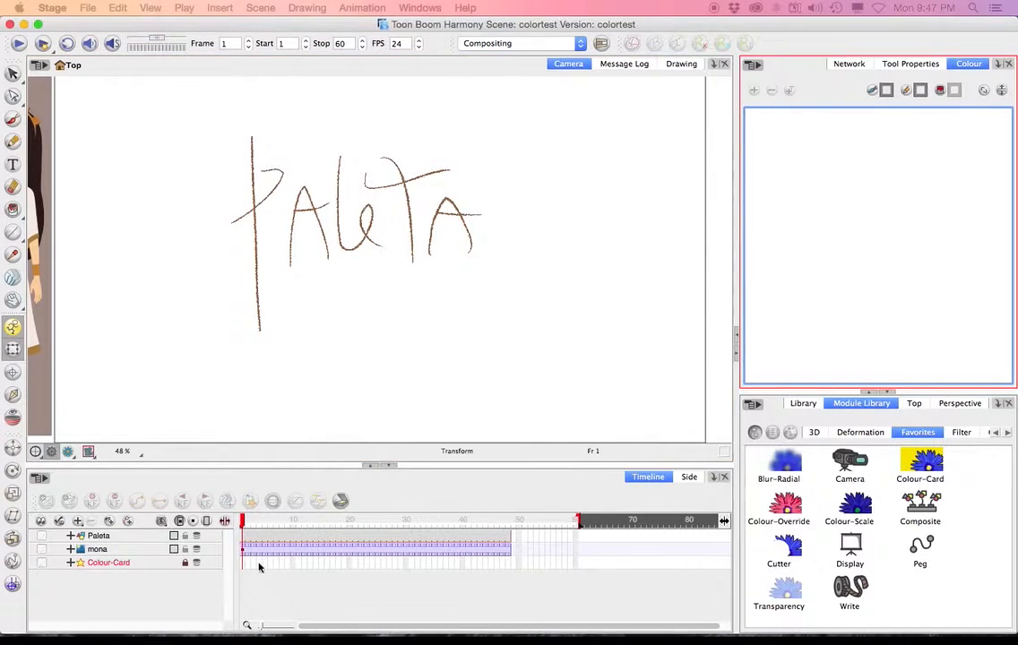
{"action": "left_click", "coordinate": [277, 535]}
{"action": "left_click", "coordinate": [815, 166]}
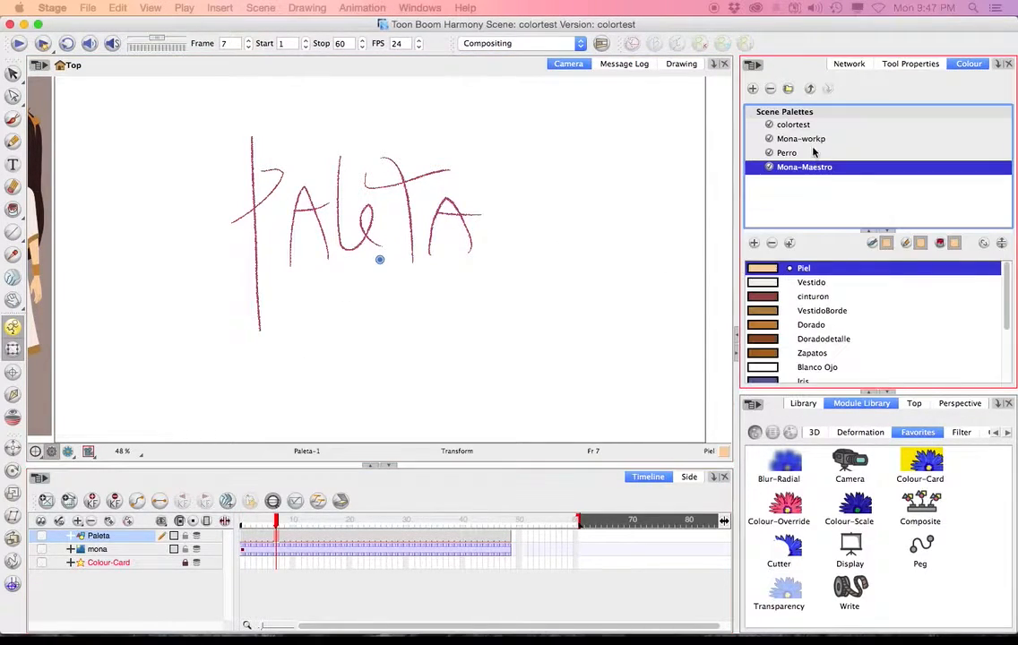
{"action": "left_click", "coordinate": [806, 139]}
{"action": "scroll", "coordinate": [227, 281], "scroll_direction": "down", "scroll_amount": 4}
{"action": "scroll", "coordinate": [184, 262], "scroll_direction": "up", "scroll_amount": 1}
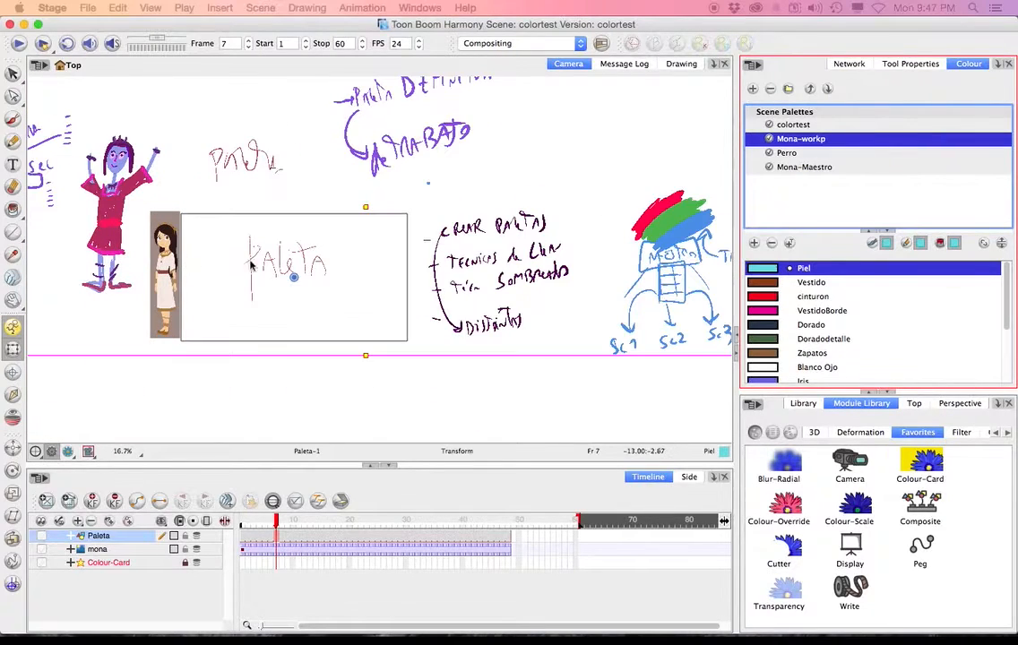
Duplicate the Mona-Maestro palette under the name Mona-Noche.
{"action": "left_click", "coordinate": [815, 166]}
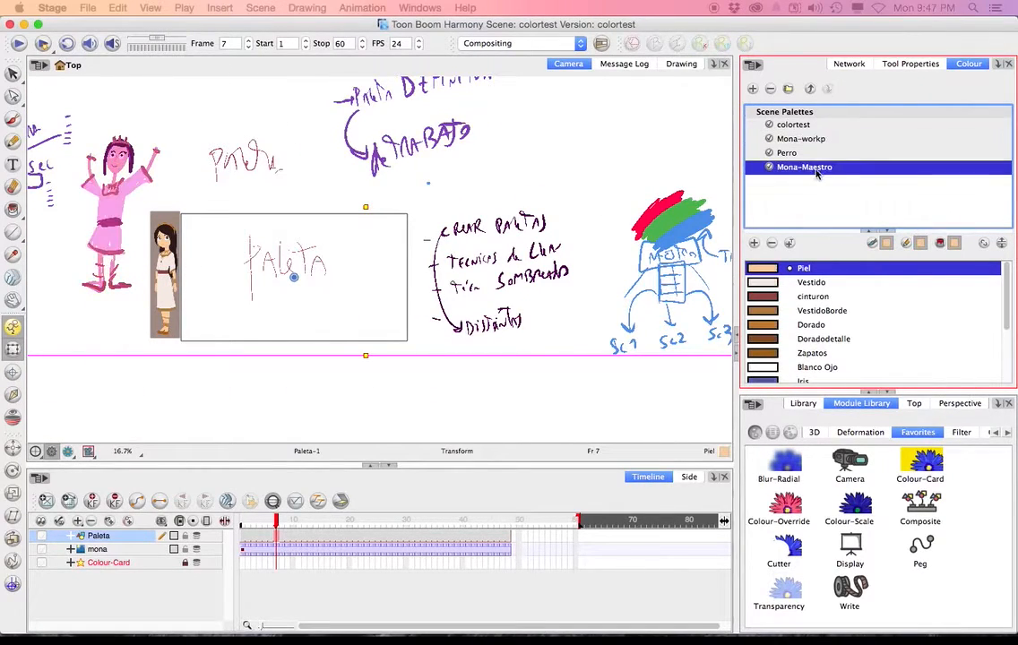
{"action": "right_click", "coordinate": [816, 172]}
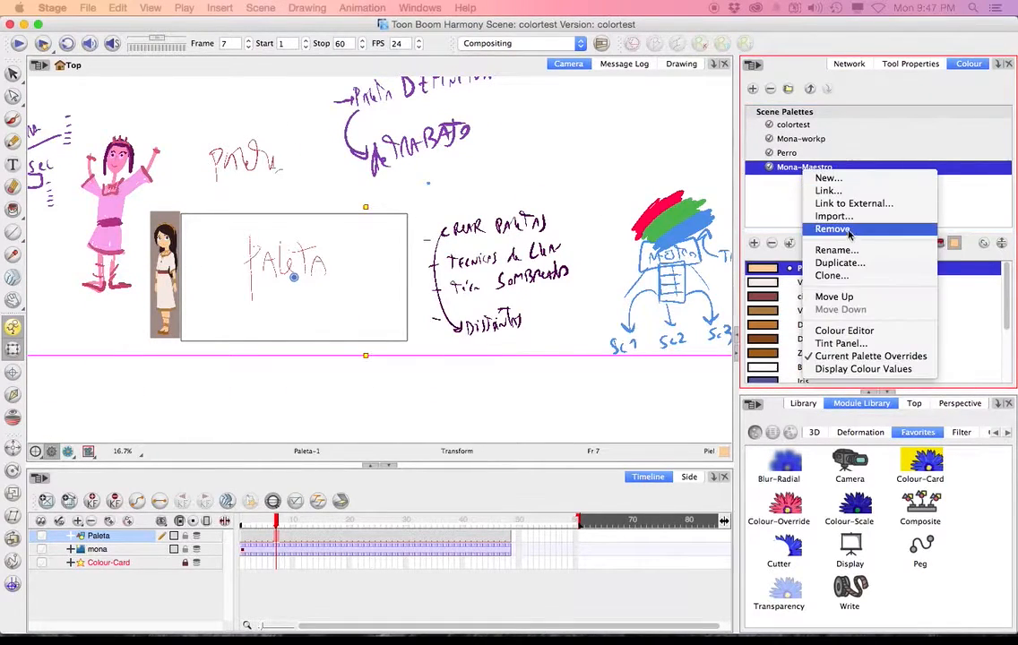
{"action": "left_click", "coordinate": [842, 262]}
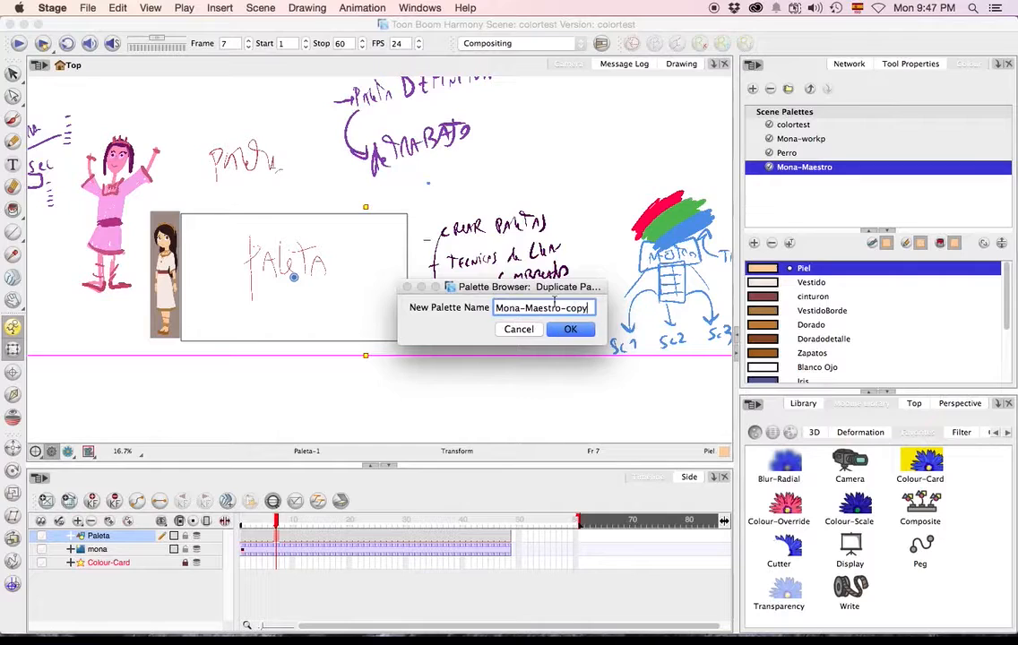
{"action": "left_click_drag", "start_coordinate": [588, 308], "coordinate": [525, 309]}
{"action": "type", "text": "Noche"}
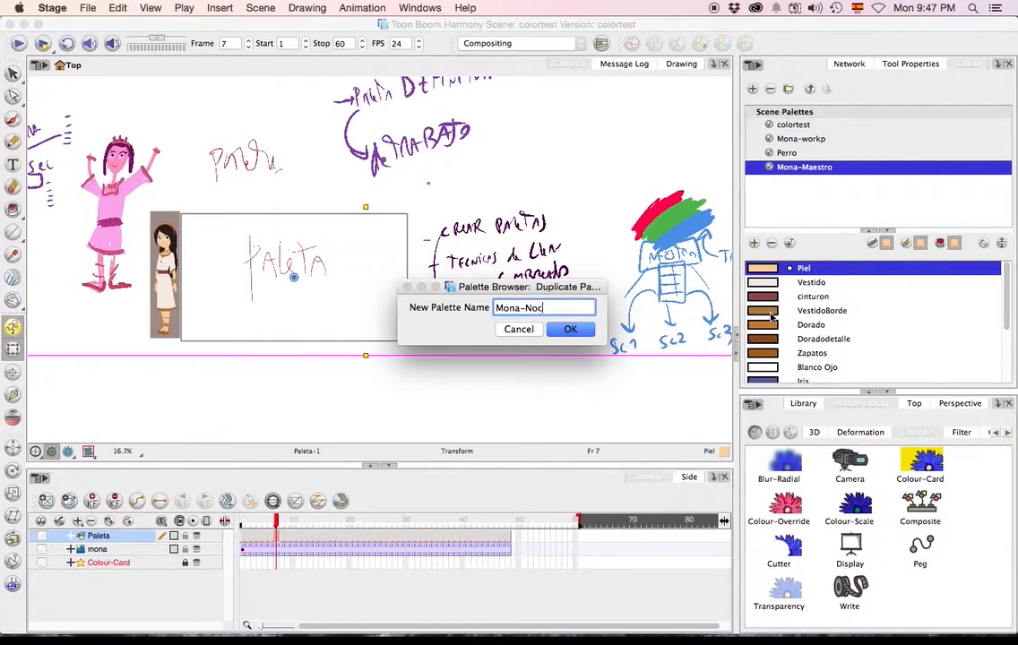
{"action": "key", "text": "Return"}
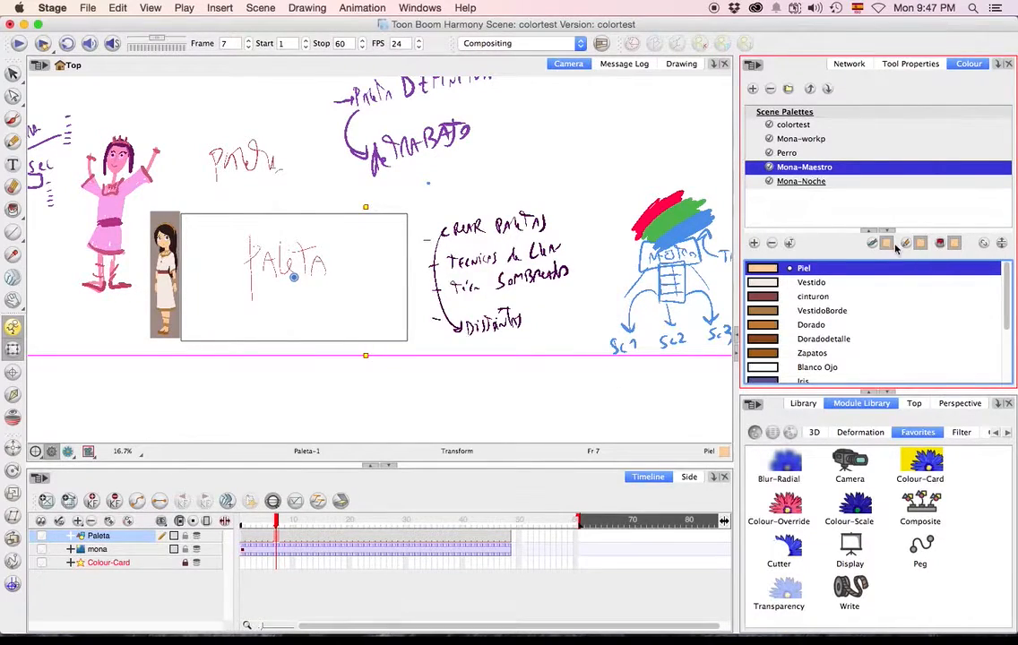
Compare the Mona drawing in the Mona-Noche, Mona-workp and Mona-Maestro palettes.
{"action": "left_click", "coordinate": [806, 183]}
{"action": "right_click", "coordinate": [807, 185]}
{"action": "left_click", "coordinate": [806, 186]}
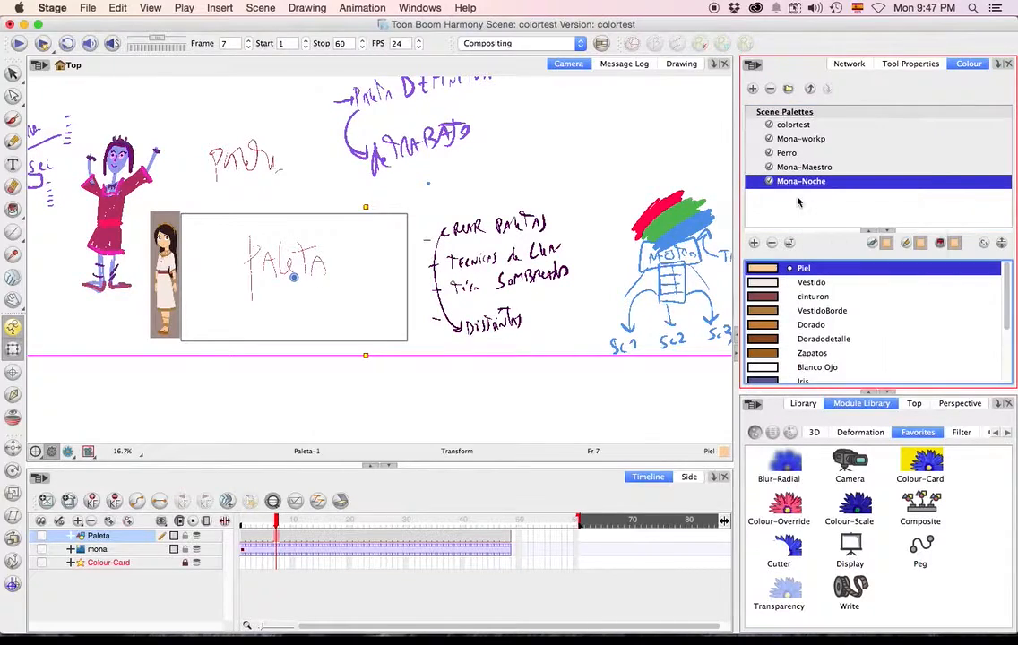
{"action": "right_click", "coordinate": [806, 186]}
{"action": "left_click", "coordinate": [750, 216]}
{"action": "left_click", "coordinate": [215, 386]}
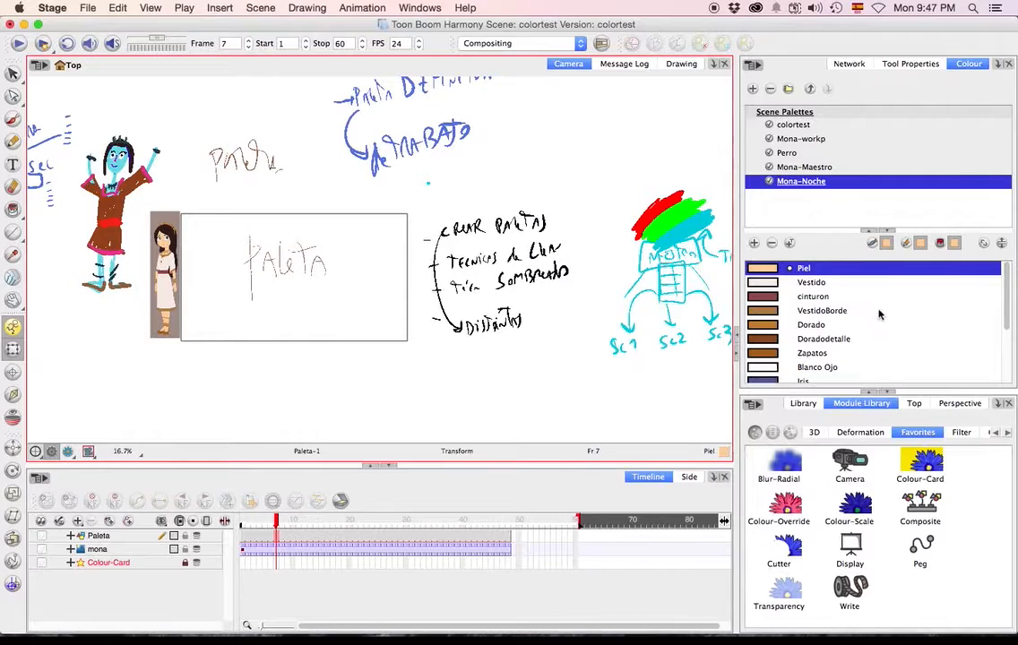
{"action": "right_click", "coordinate": [804, 183]}
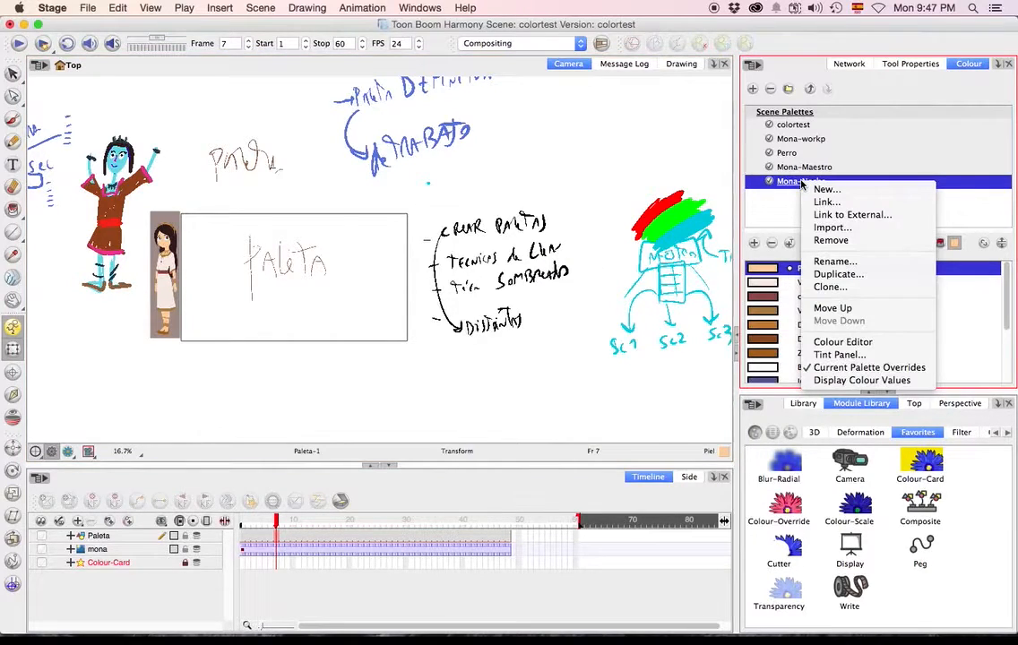
{"action": "left_click", "coordinate": [260, 541]}
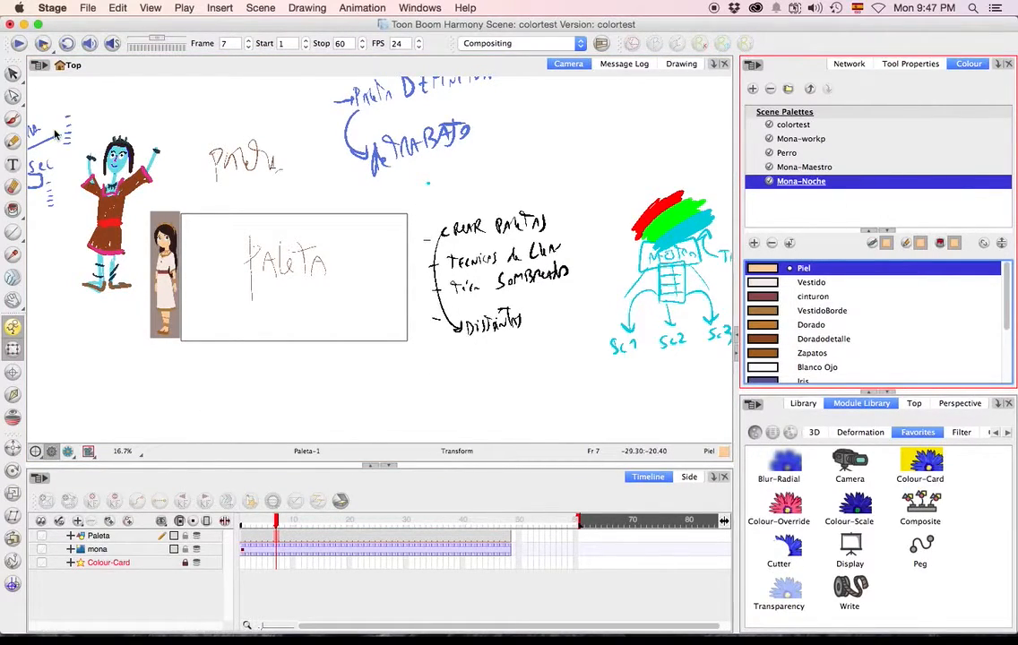
{"action": "left_click", "coordinate": [800, 139]}
{"action": "left_click", "coordinate": [792, 167]}
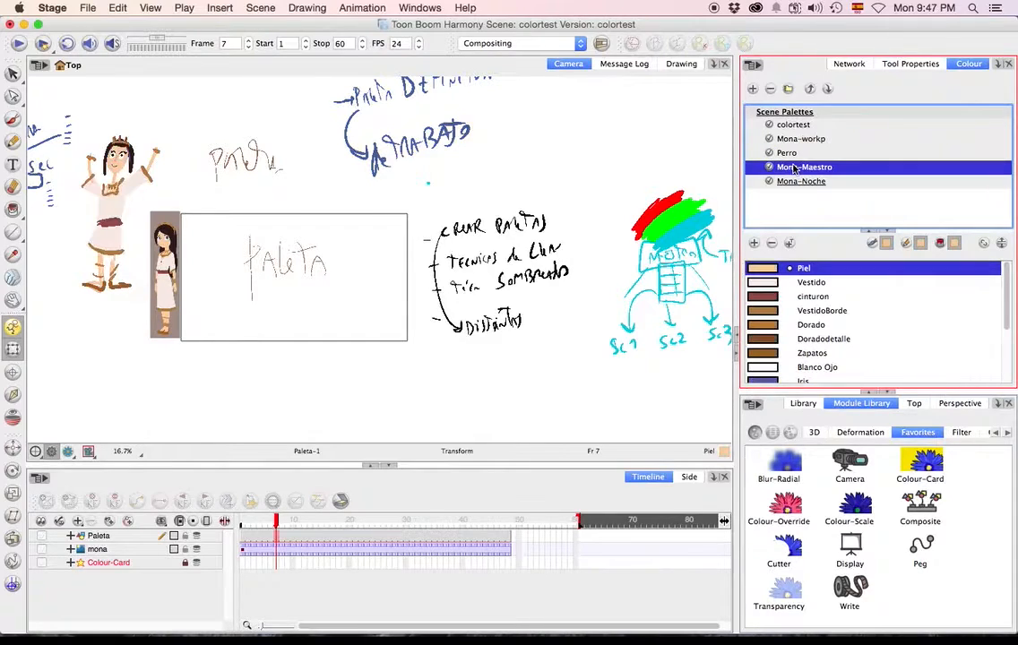
Remove the duplicated Mona-Noche palette from the scene palettes.
{"action": "left_click", "coordinate": [792, 182]}
{"action": "scroll", "coordinate": [840, 318], "scroll_direction": "down", "scroll_amount": 3}
{"action": "scroll", "coordinate": [840, 320], "scroll_direction": "up", "scroll_amount": 3}
{"action": "right_click", "coordinate": [794, 192]}
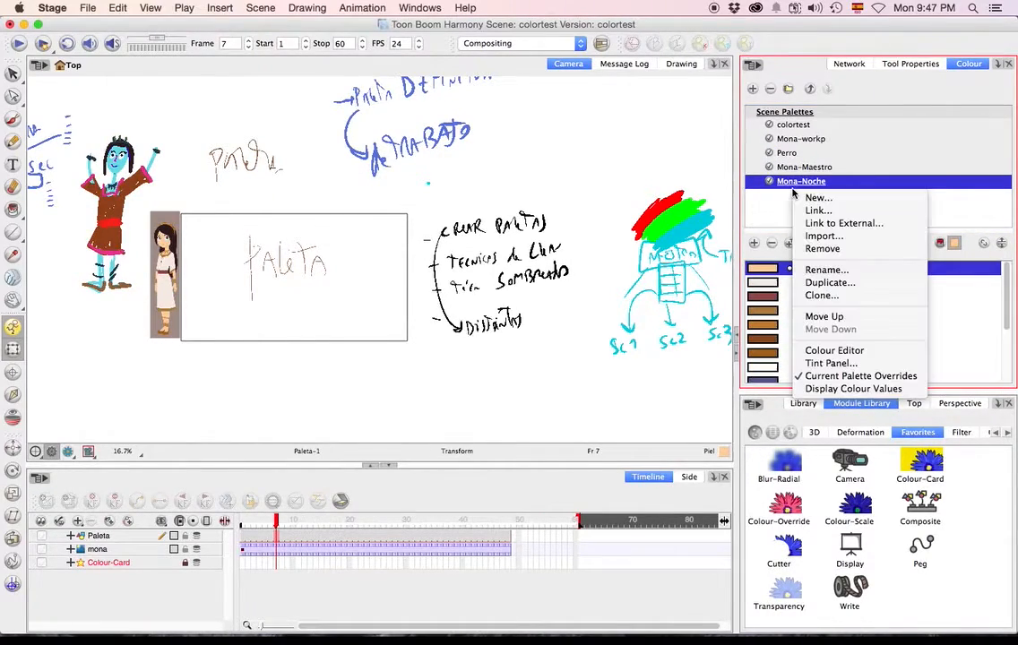
{"action": "left_click", "coordinate": [830, 249]}
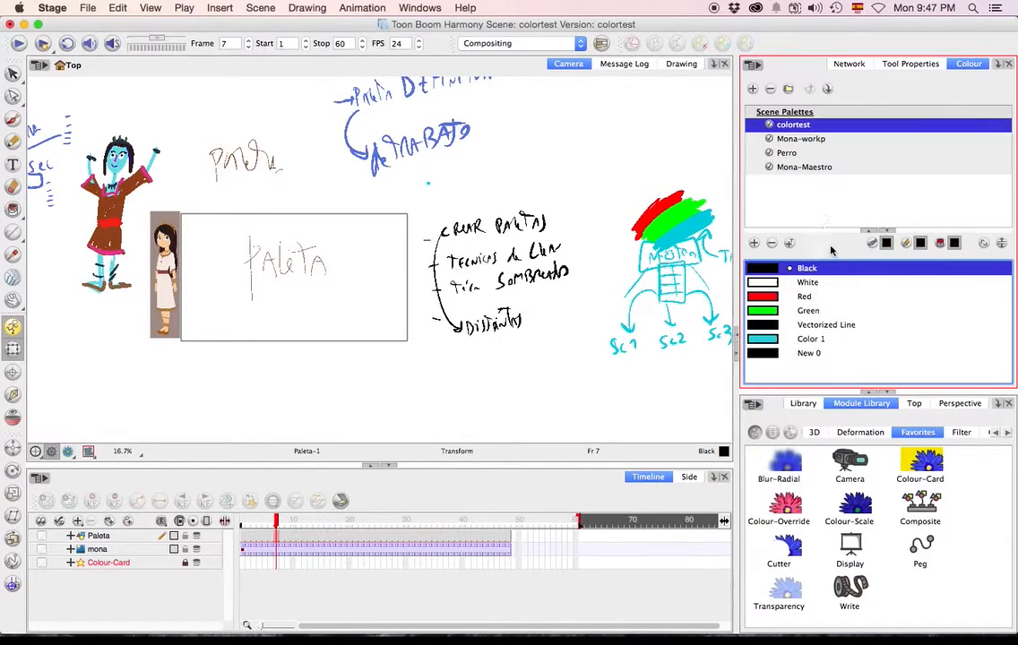
Clone the Mona-Maestro palette under the name Mona-Noche2.
{"action": "left_click", "coordinate": [803, 168]}
{"action": "right_click", "coordinate": [804, 168]}
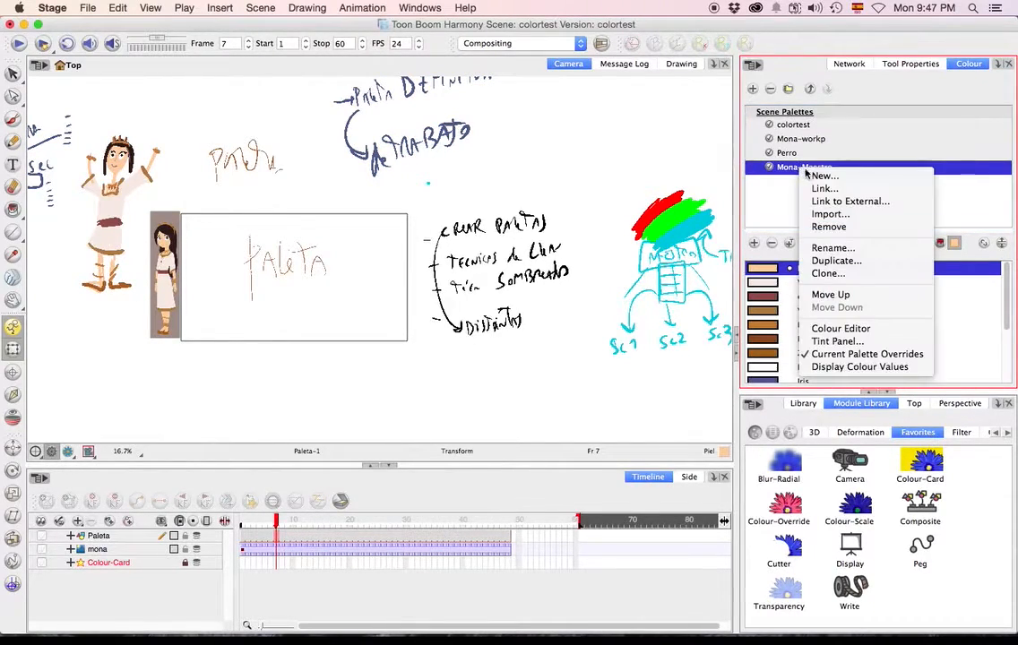
{"action": "left_click", "coordinate": [826, 275]}
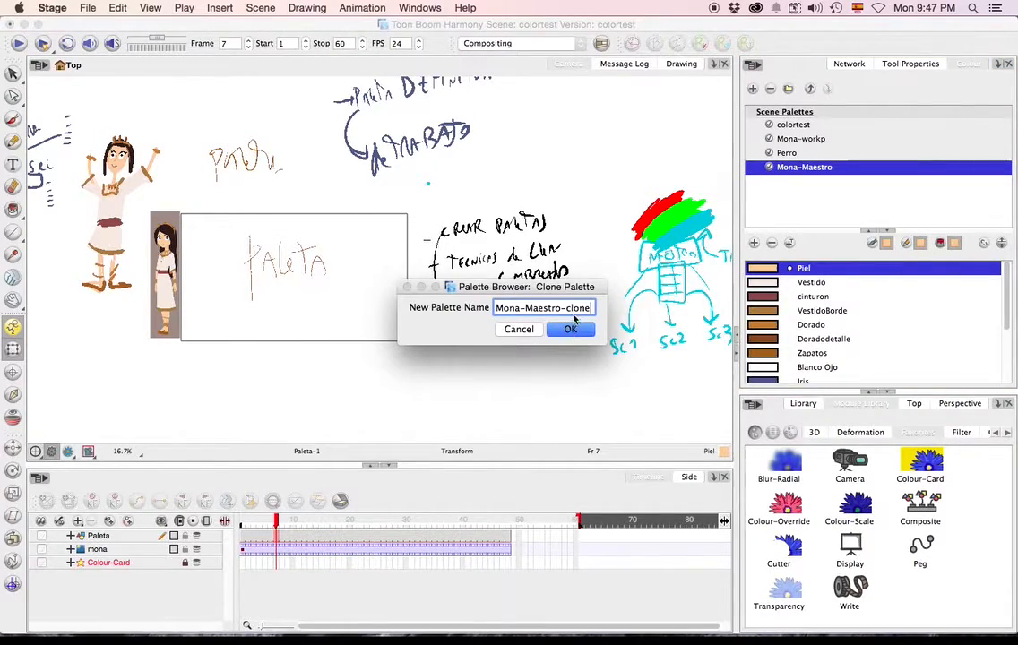
{"action": "left_click_drag", "start_coordinate": [527, 307], "coordinate": [778, 315]}
{"action": "type", "text": "Noche"}
{"action": "key", "text": "Return"}
{"action": "key", "text": "Return"}
{"action": "key", "text": "Return"}
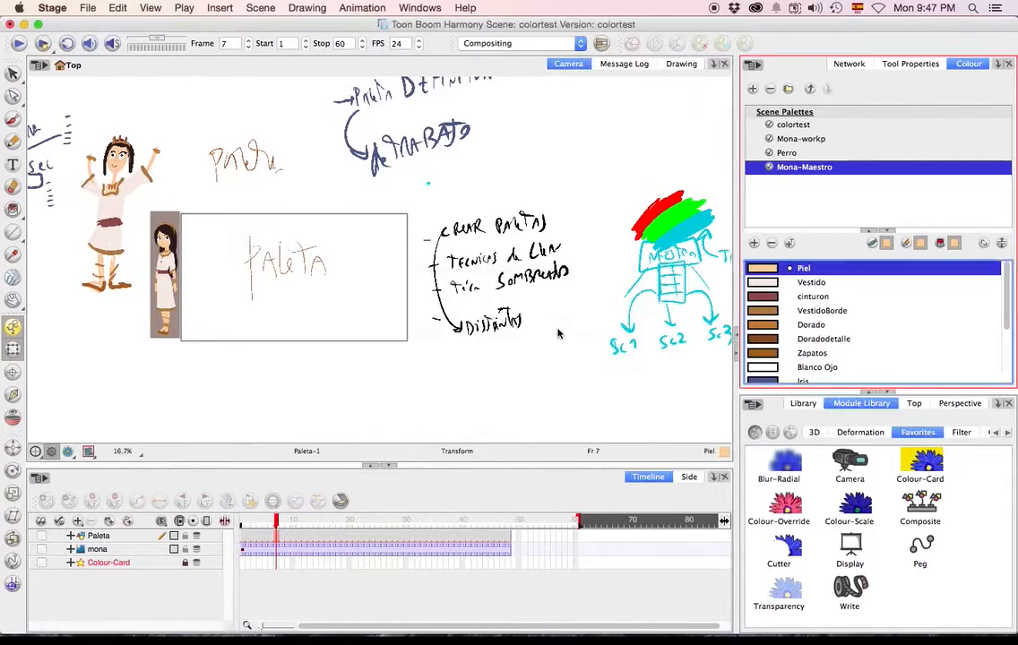
Open the Tint Panel for Mona-Noche2, select all colours from Piel to Brillo Pelo and choose Blend mode.
{"action": "left_click", "coordinate": [797, 182]}
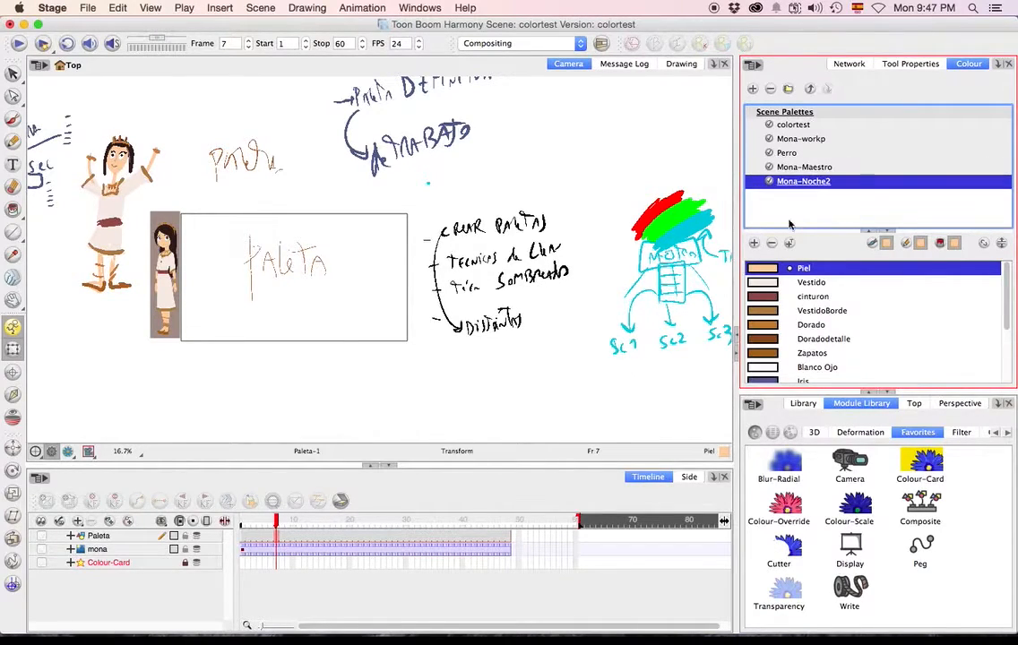
{"action": "right_click", "coordinate": [792, 186]}
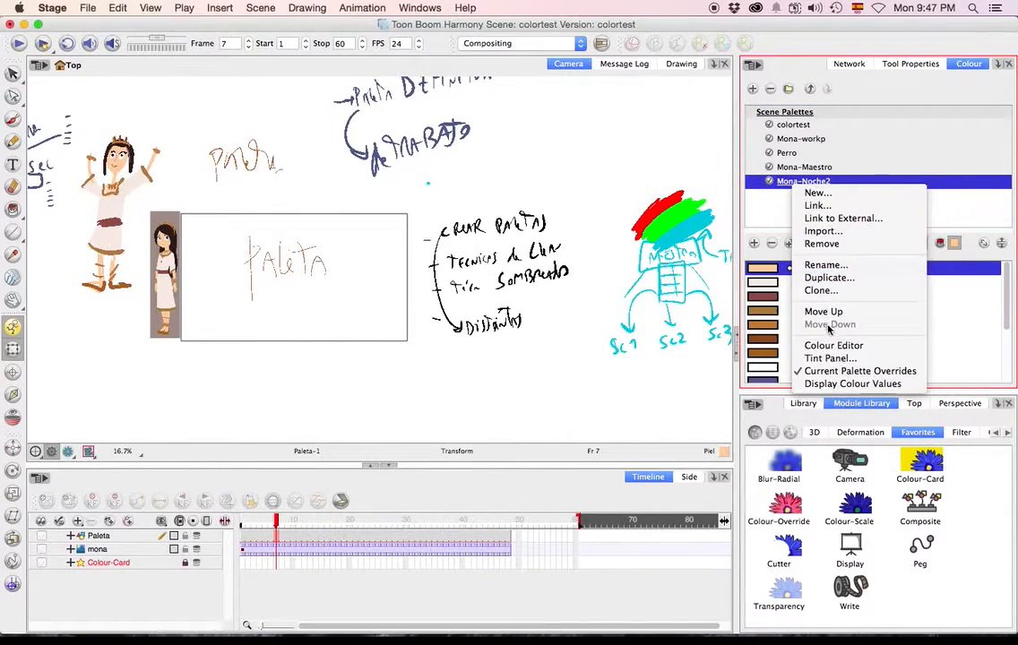
{"action": "left_click", "coordinate": [832, 355]}
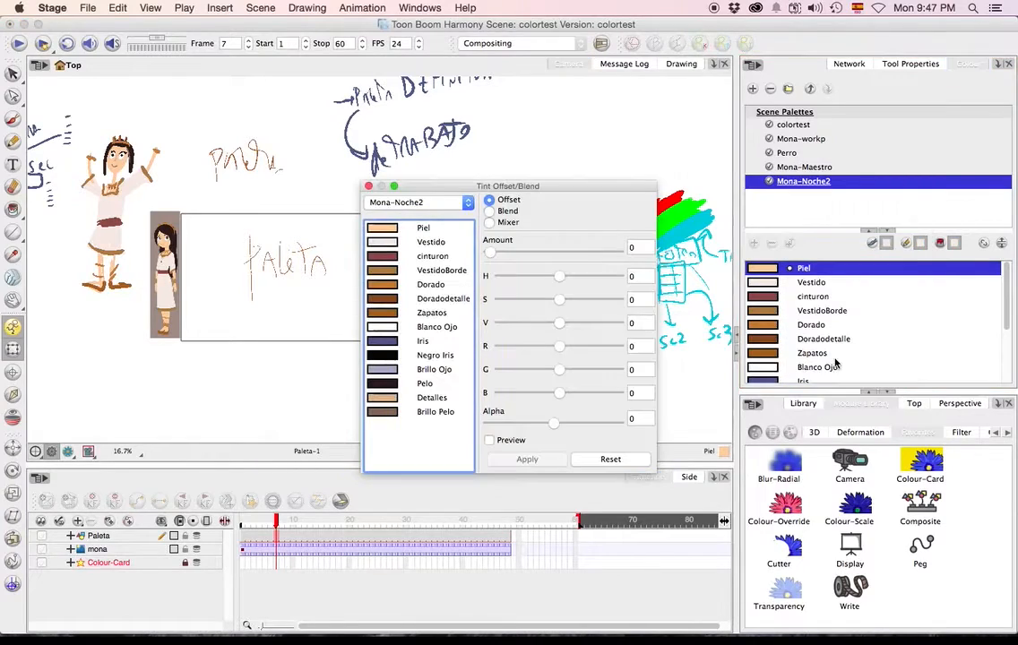
{"action": "left_click", "coordinate": [423, 230]}
{"action": "left_click", "coordinate": [443, 413], "text": "shift"}
{"action": "left_click", "coordinate": [489, 211]}
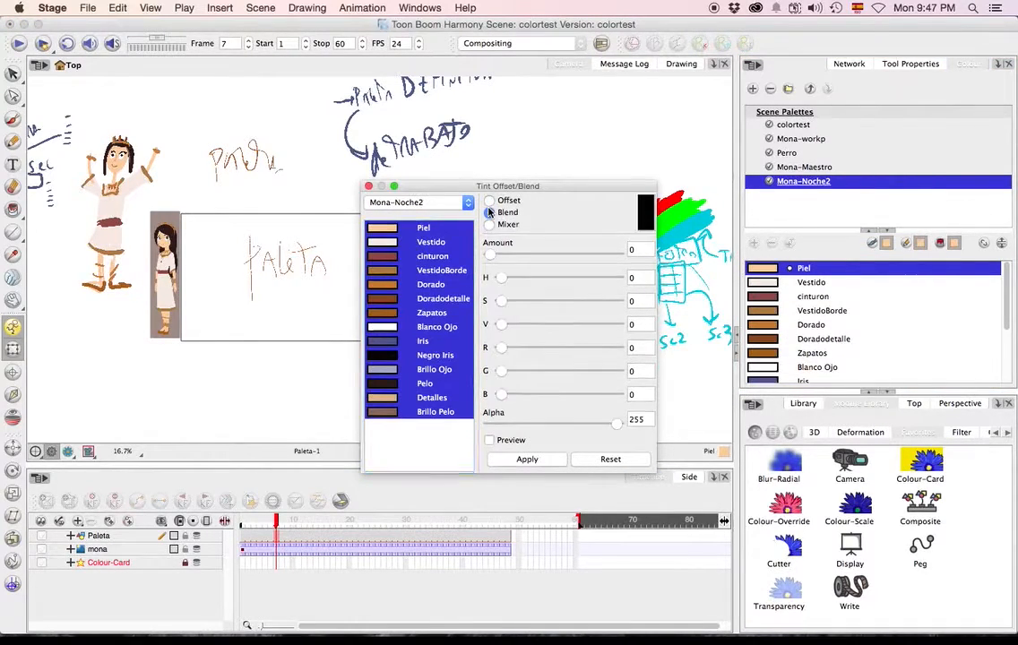
Blend a dark blue (hue 240, saturation 100) into the selected colours at amount 35 with preview on, apply it and close the Tint Panel.
{"action": "left_click_drag", "start_coordinate": [489, 253], "coordinate": [534, 255]}
{"action": "mouse_move", "coordinate": [502, 326]}
{"action": "left_mouse_down"}
{"action": "mouse_move", "coordinate": [527, 329]}
{"action": "mouse_move", "coordinate": [493, 335]}
{"action": "mouse_move", "coordinate": [578, 332]}
{"action": "mouse_move", "coordinate": [500, 327]}
{"action": "mouse_move", "coordinate": [537, 305]}
{"action": "mouse_move", "coordinate": [508, 308]}
{"action": "left_mouse_up"}
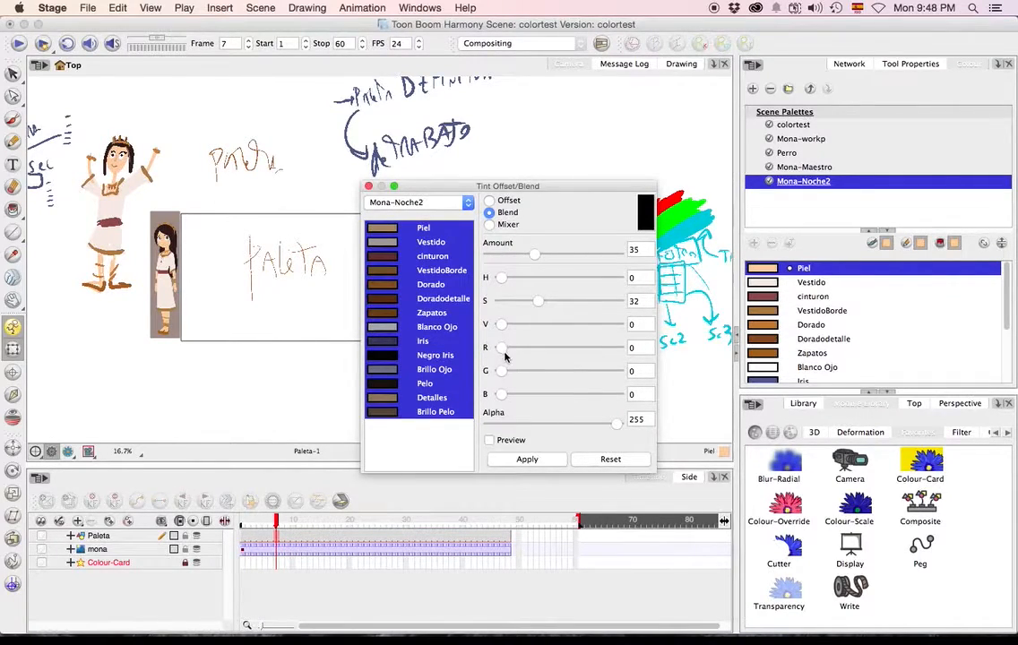
{"action": "left_click_drag", "start_coordinate": [500, 394], "coordinate": [551, 398]}
{"action": "left_click", "coordinate": [489, 440]}
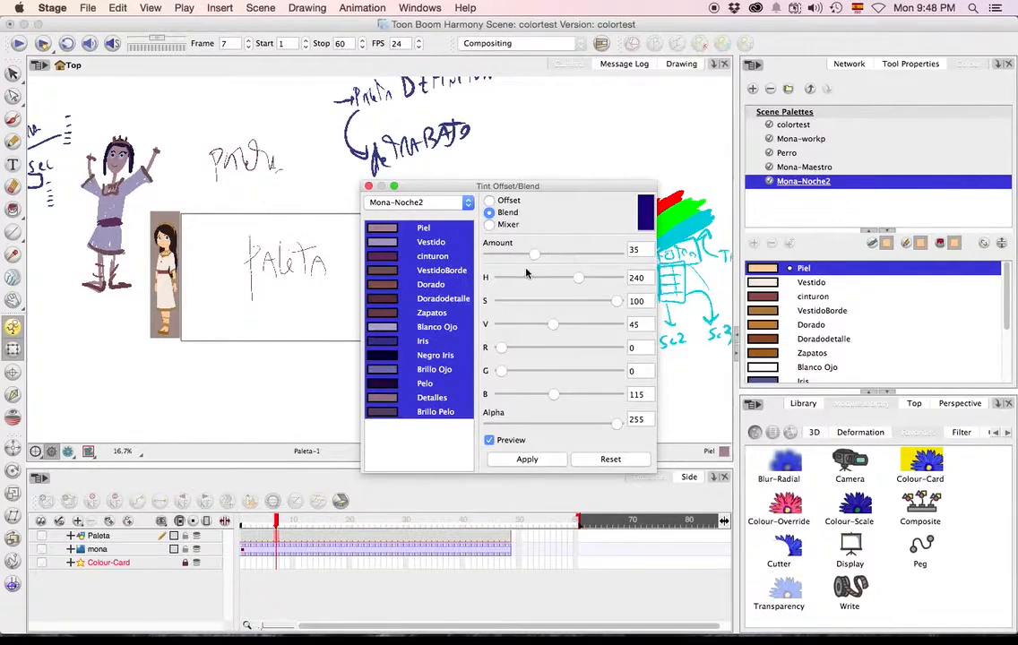
{"action": "mouse_move", "coordinate": [554, 328]}
{"action": "left_mouse_down"}
{"action": "mouse_move", "coordinate": [527, 330]}
{"action": "mouse_move", "coordinate": [538, 332]}
{"action": "left_mouse_up"}
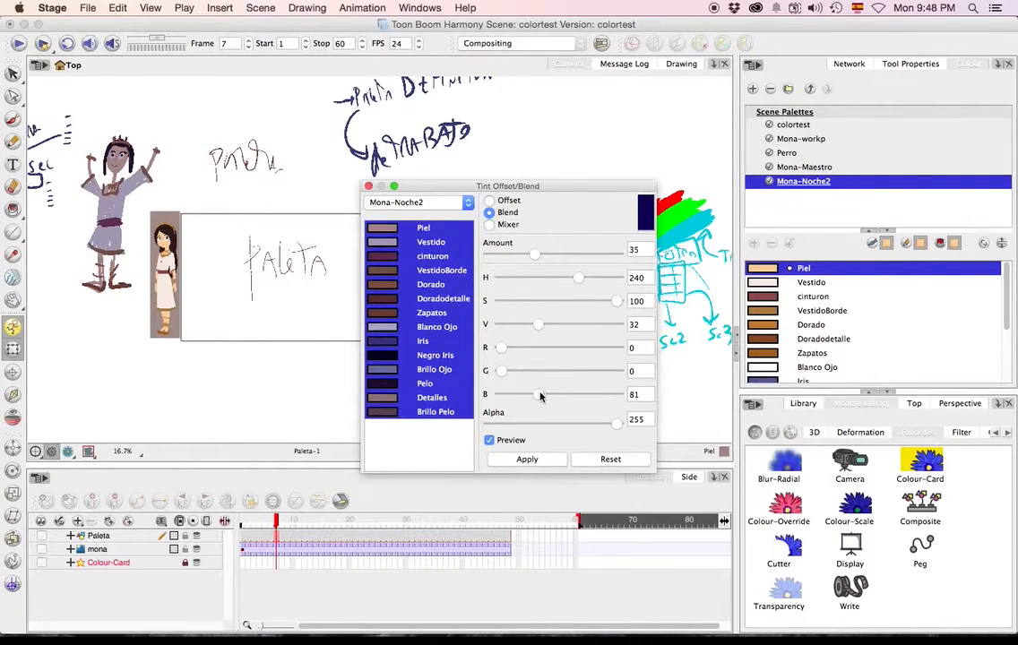
{"action": "left_click", "coordinate": [527, 459]}
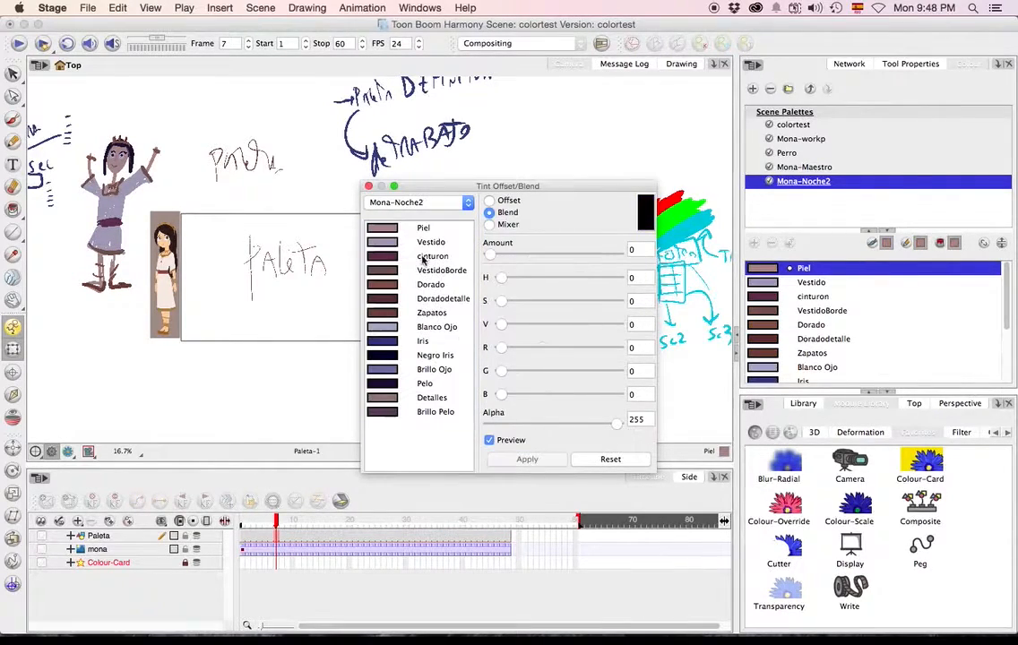
{"action": "left_click", "coordinate": [369, 187]}
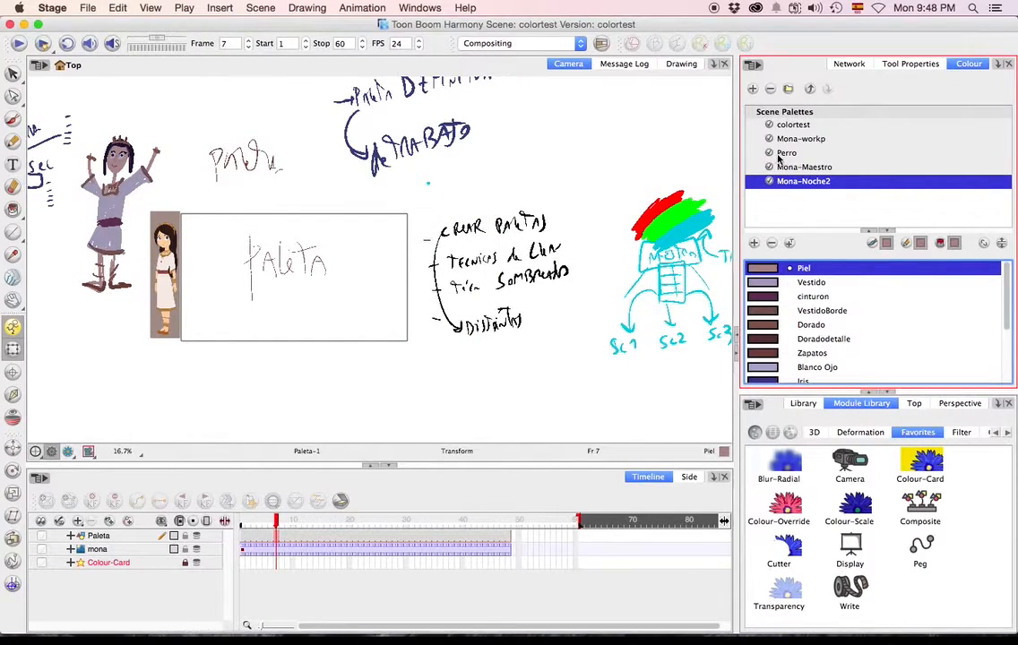
Compare the Mona drawing in the Mona-Maestro, Mona-workp and tinted Mona-Noche2 palettes.
{"action": "left_click", "coordinate": [787, 167]}
{"action": "left_click", "coordinate": [796, 139]}
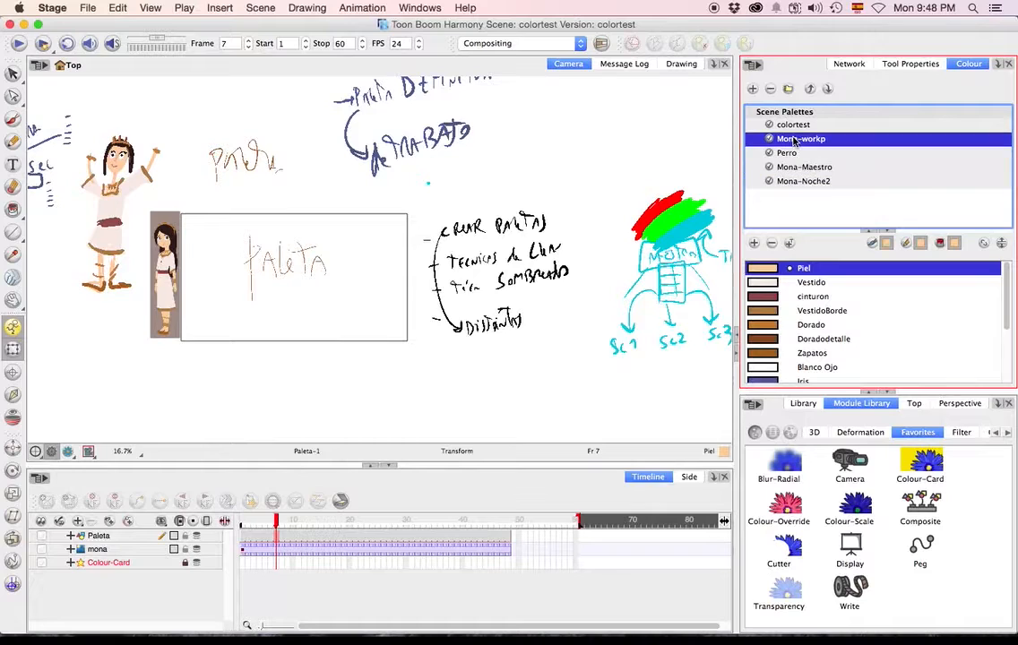
{"action": "left_click", "coordinate": [797, 181]}
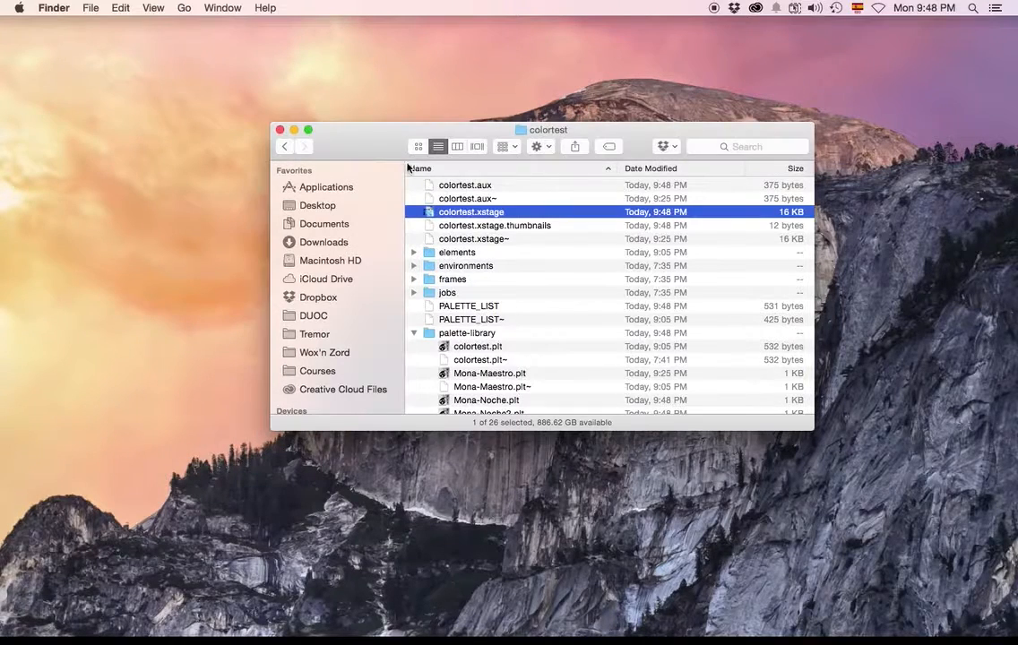
Switch to Finder and open the Sc001 scene file from the Sc001 folder in Proyecto.
{"action": "left_click", "coordinate": [284, 146]}
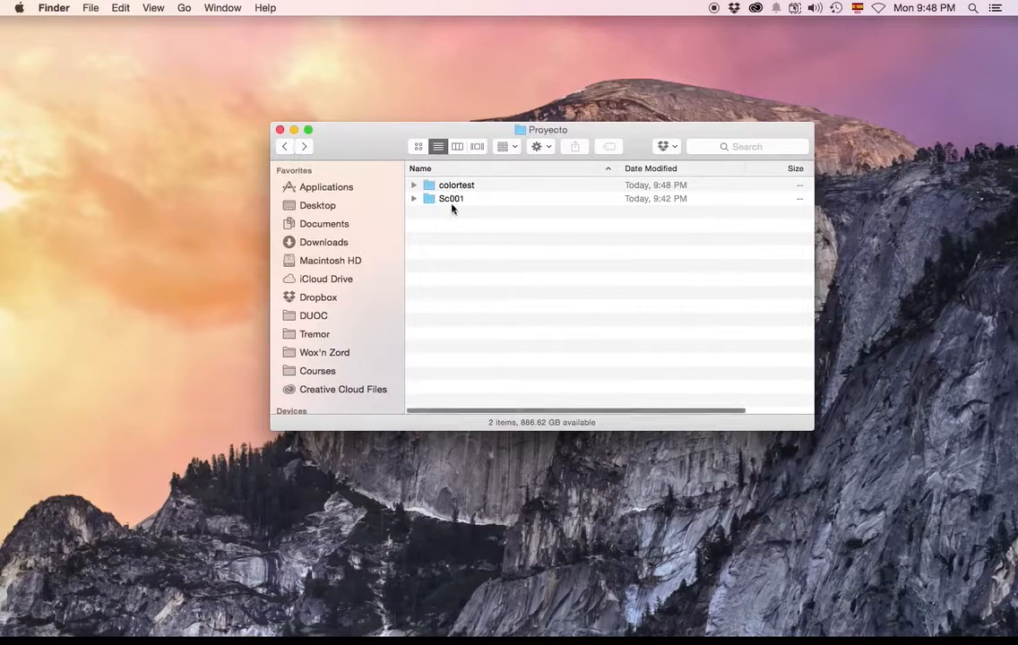
{"action": "double_click", "coordinate": [449, 201]}
{"action": "double_click", "coordinate": [463, 319]}
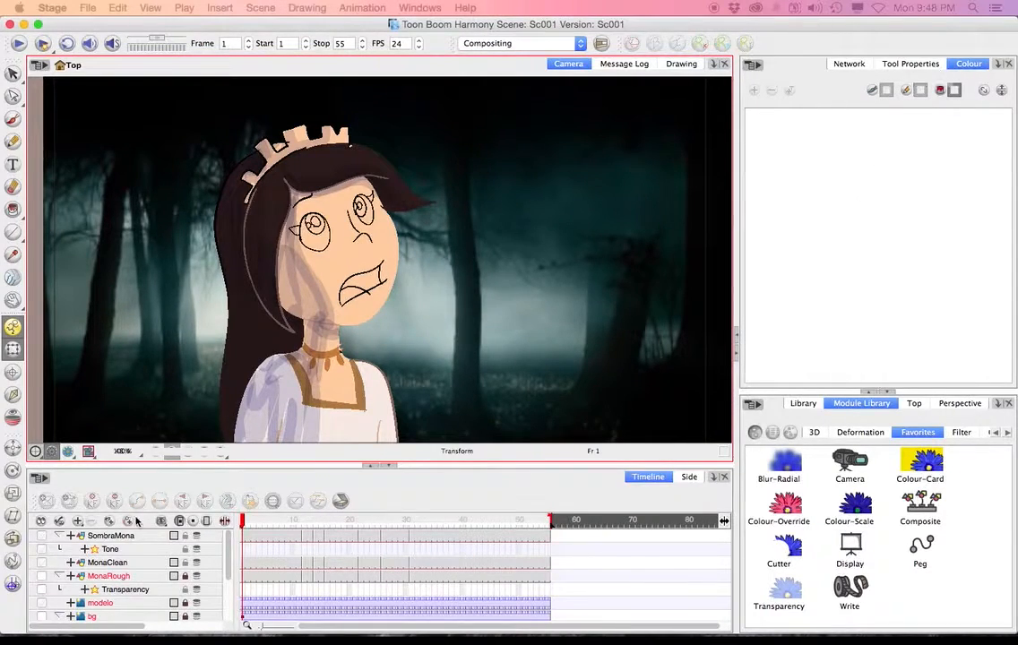
{"action": "left_click", "coordinate": [170, 538]}
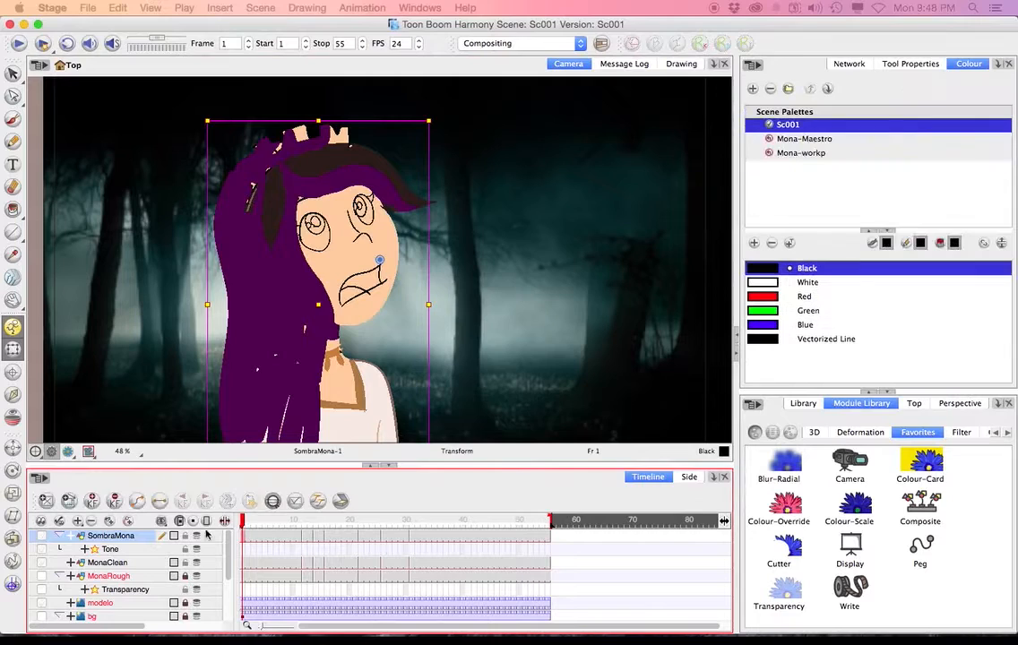
{"action": "right_click", "coordinate": [800, 187]}
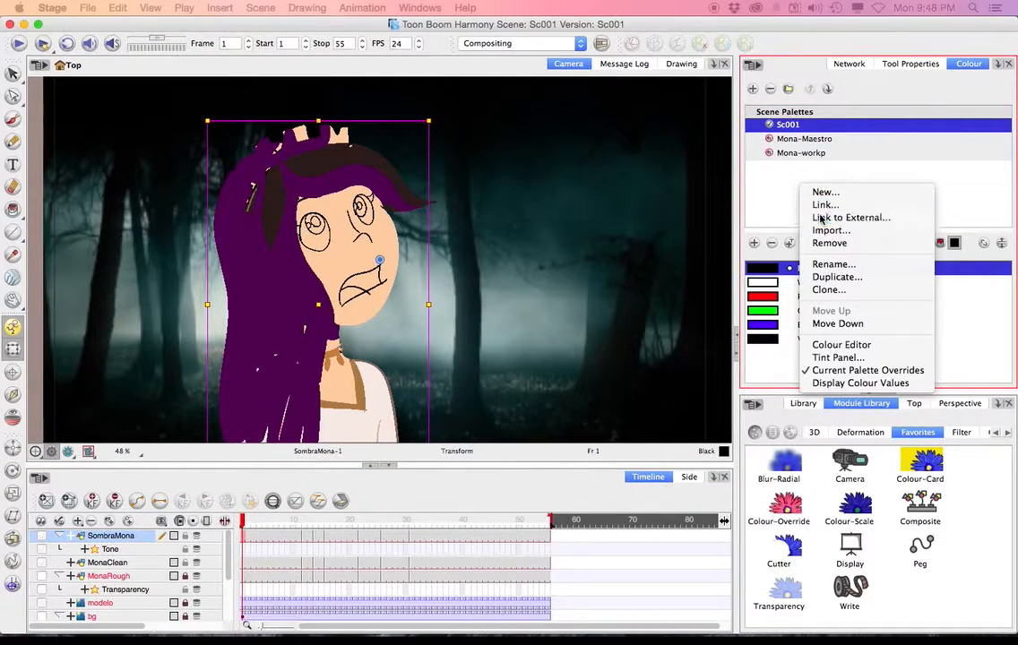
{"action": "left_click", "coordinate": [820, 218]}
{"action": "left_click", "coordinate": [511, 379]}
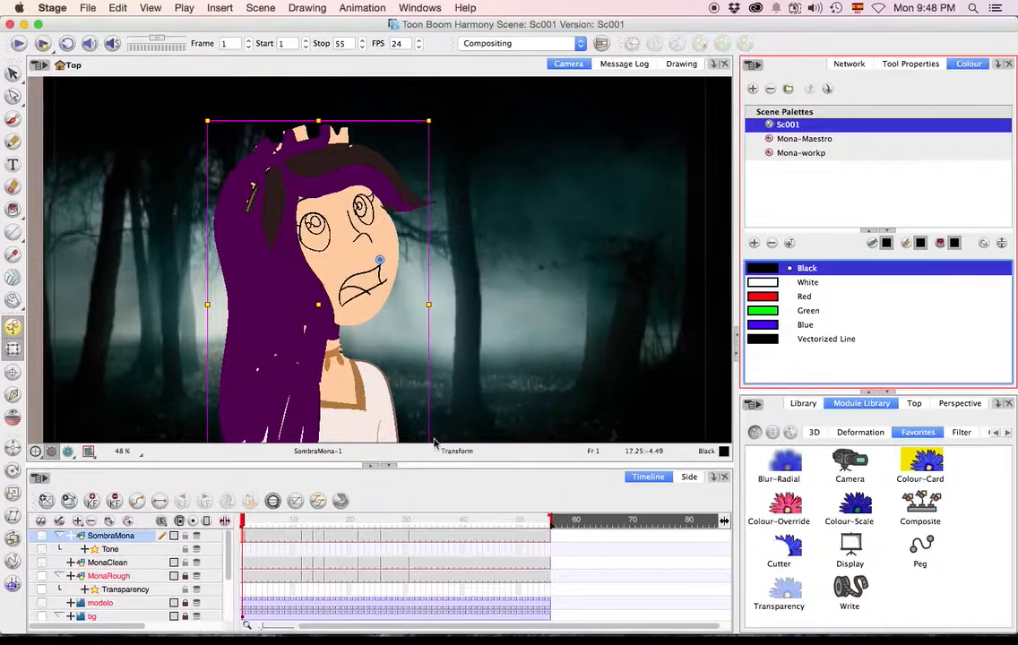
Go to frame 3 of the MonaClean layer and clear the selection in the camera view.
{"action": "left_click", "coordinate": [162, 560]}
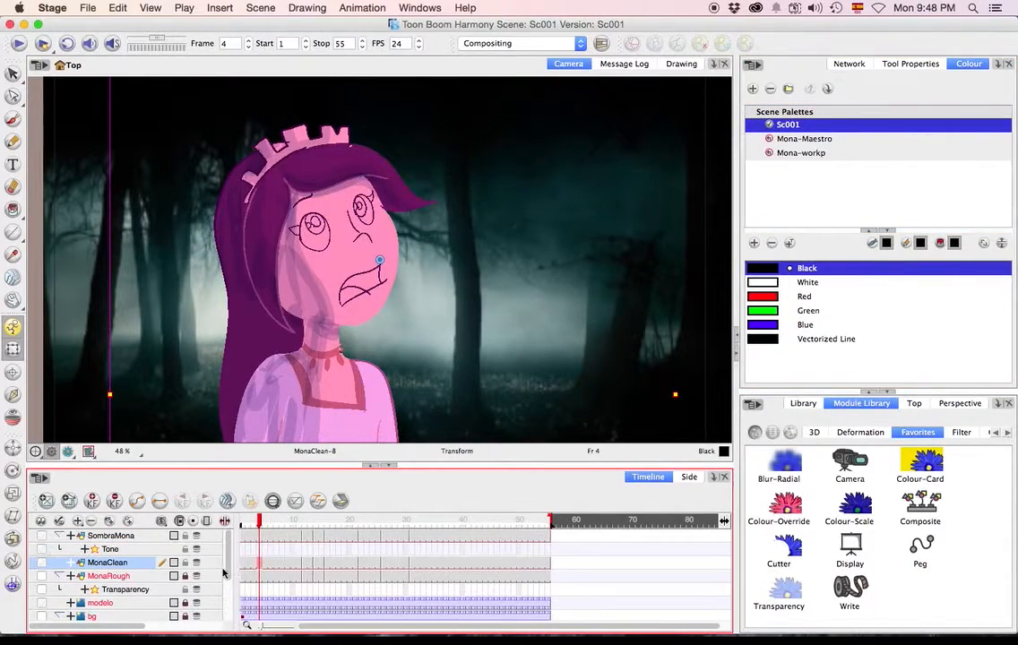
{"action": "left_click", "coordinate": [253, 565]}
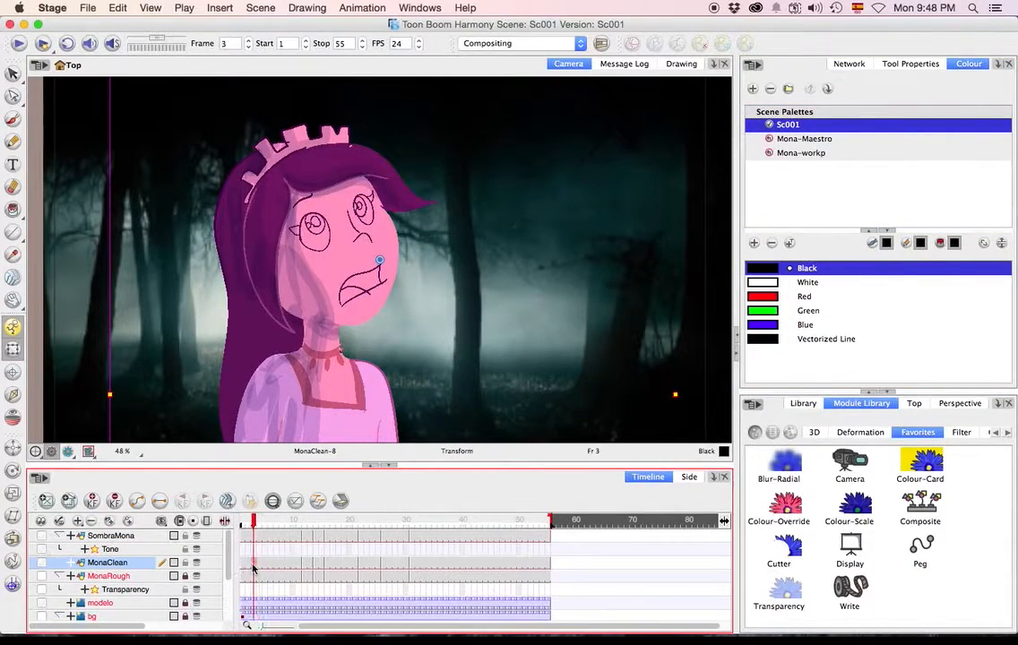
{"action": "left_click", "coordinate": [198, 360]}
Start linking an external palette and browse to the palette-library folder of the colortest scene in Documents, Proyecto.
{"action": "right_click", "coordinate": [817, 199]}
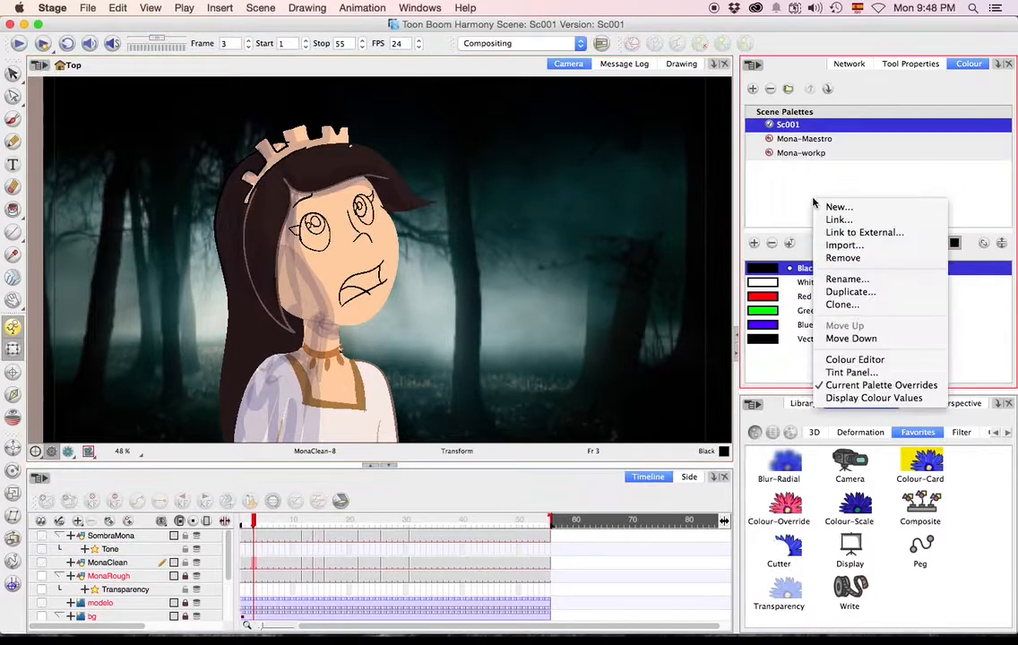
{"action": "left_click", "coordinate": [837, 230]}
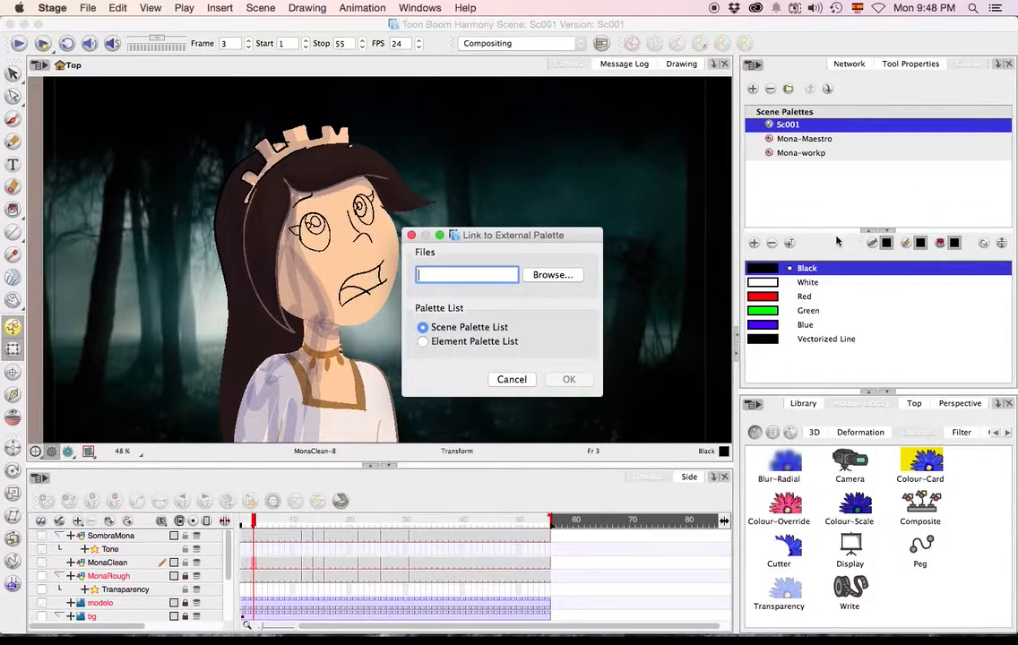
{"action": "left_click", "coordinate": [552, 275]}
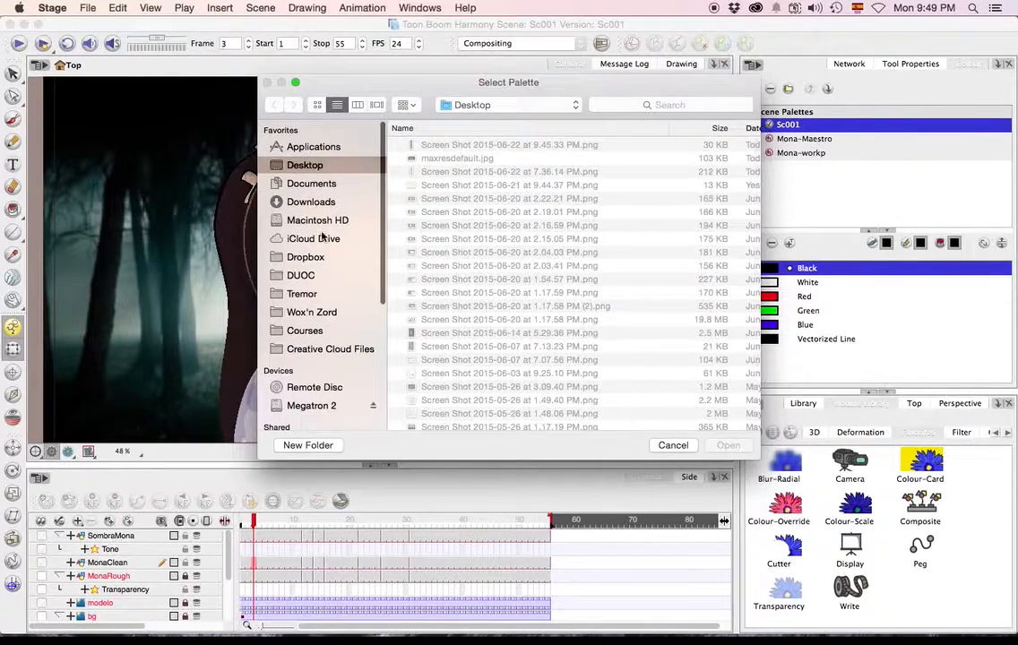
{"action": "left_click", "coordinate": [310, 184]}
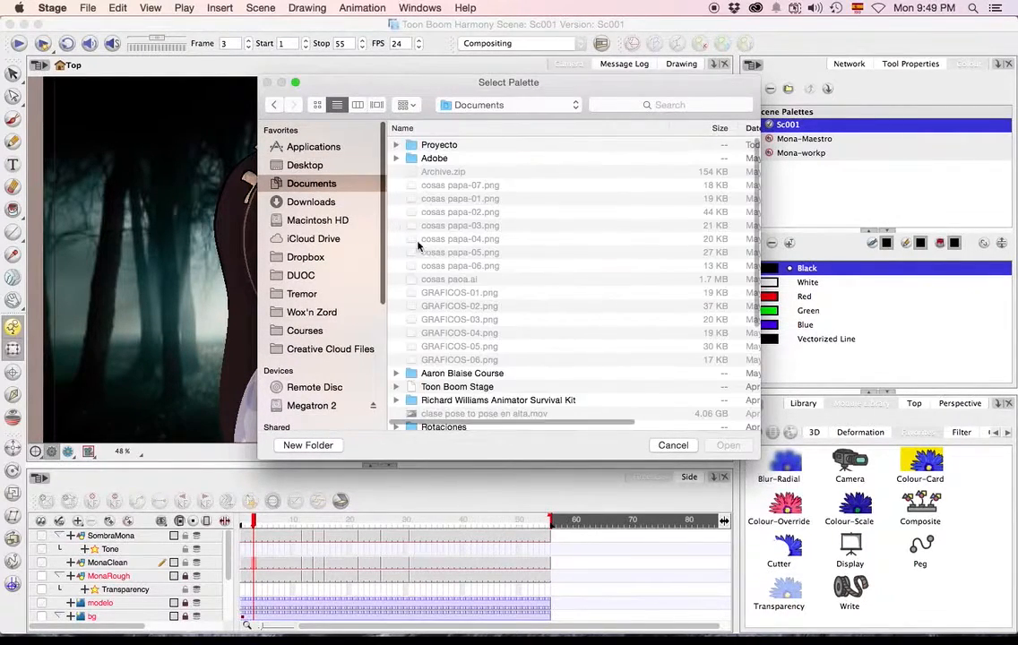
{"action": "double_click", "coordinate": [443, 147]}
{"action": "double_click", "coordinate": [441, 145]}
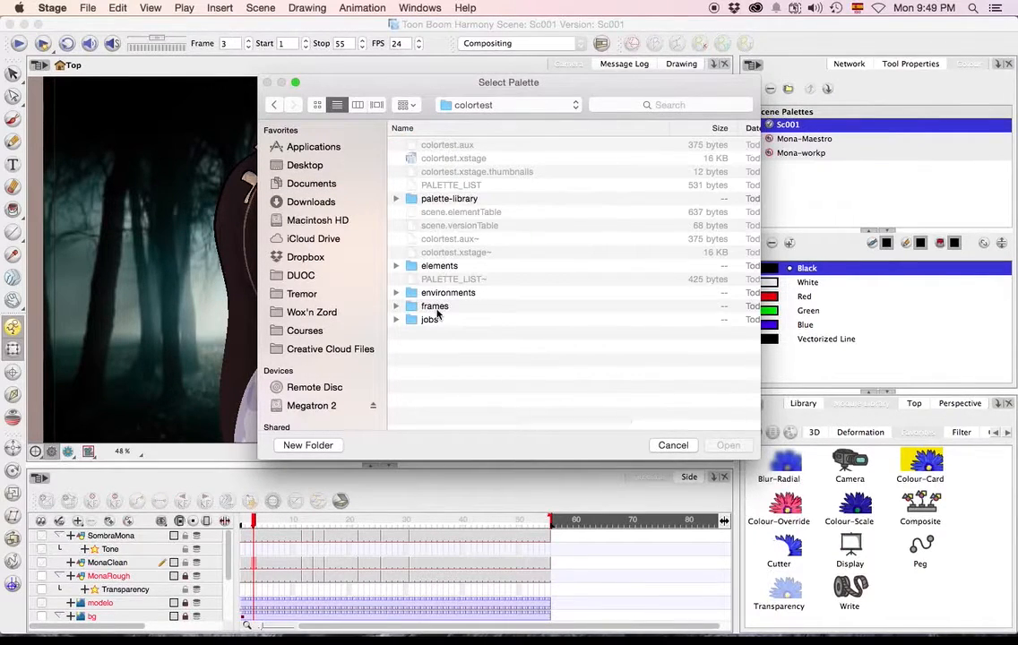
{"action": "left_click", "coordinate": [451, 200]}
{"action": "double_click", "coordinate": [451, 200]}
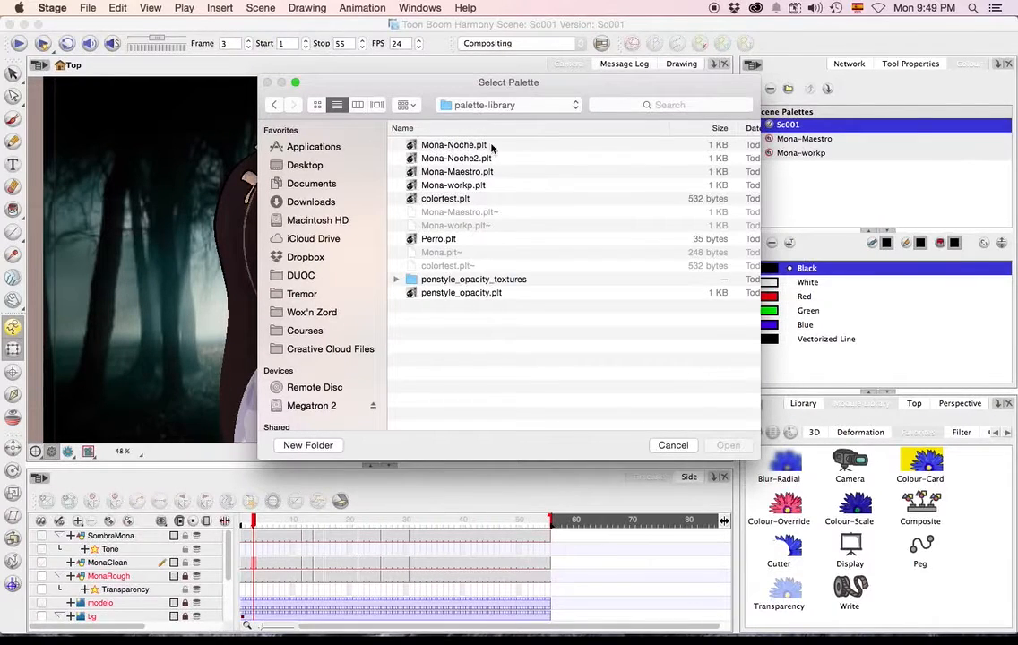
Link Mona-Noche2.plt as an external palette in the Scene Palette List.
{"action": "left_click", "coordinate": [460, 159]}
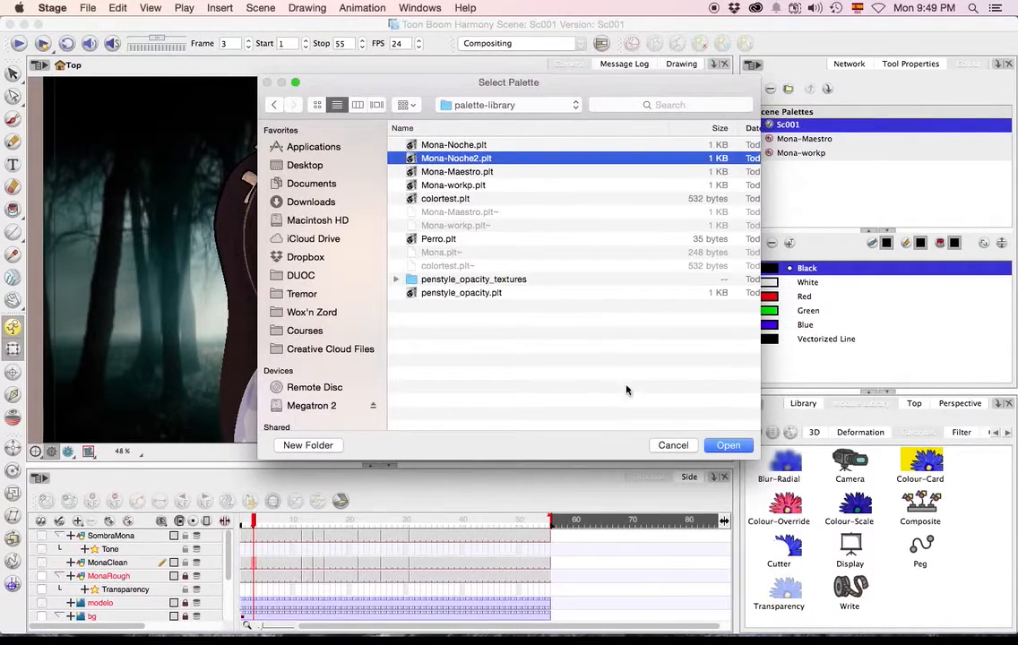
{"action": "left_click", "coordinate": [728, 445]}
{"action": "left_click", "coordinate": [468, 327]}
{"action": "left_click", "coordinate": [568, 379]}
Show the rendered preview of the night scene with the whole camera frame in view.
{"action": "left_click", "coordinate": [438, 389]}
{"action": "left_click", "coordinate": [67, 453]}
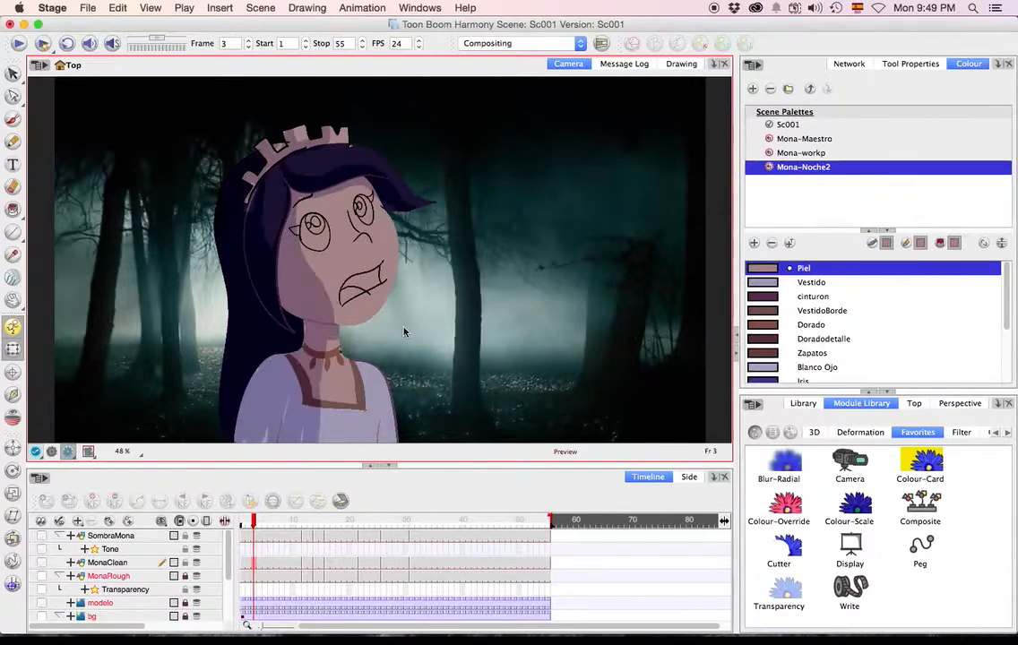
{"action": "scroll", "coordinate": [357, 295], "scroll_direction": "down", "scroll_amount": 2}
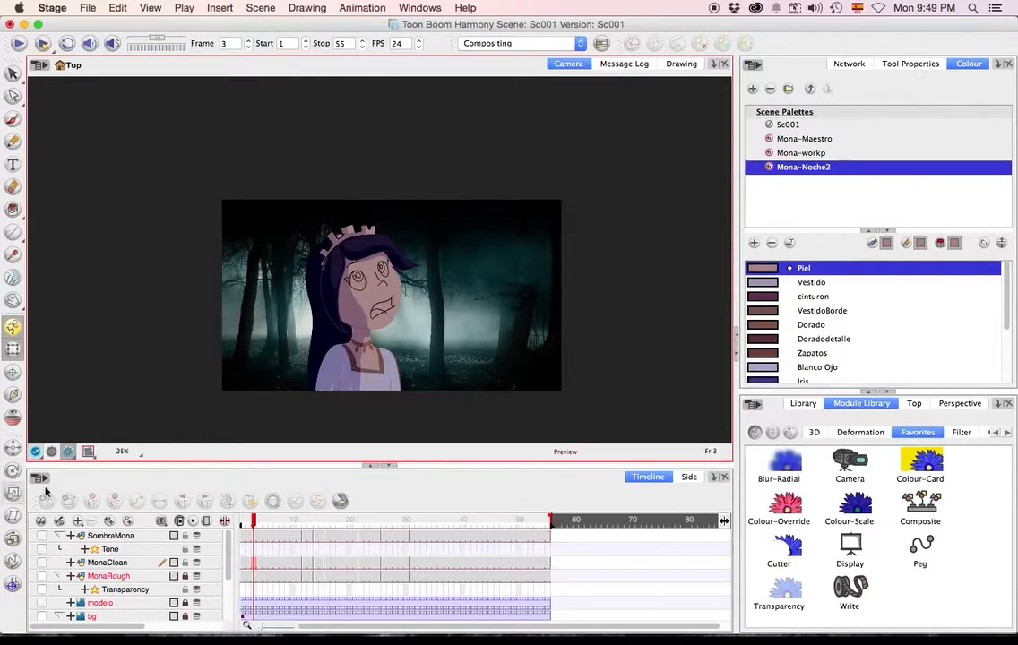
Compare Mona in Mona-Maestro and Mona-Noche2 colours against the daytime bg and the night background.
{"action": "scroll", "coordinate": [98, 590], "scroll_direction": "down", "scroll_amount": 3}
{"action": "scroll", "coordinate": [99, 590], "scroll_direction": "up", "scroll_amount": 3}
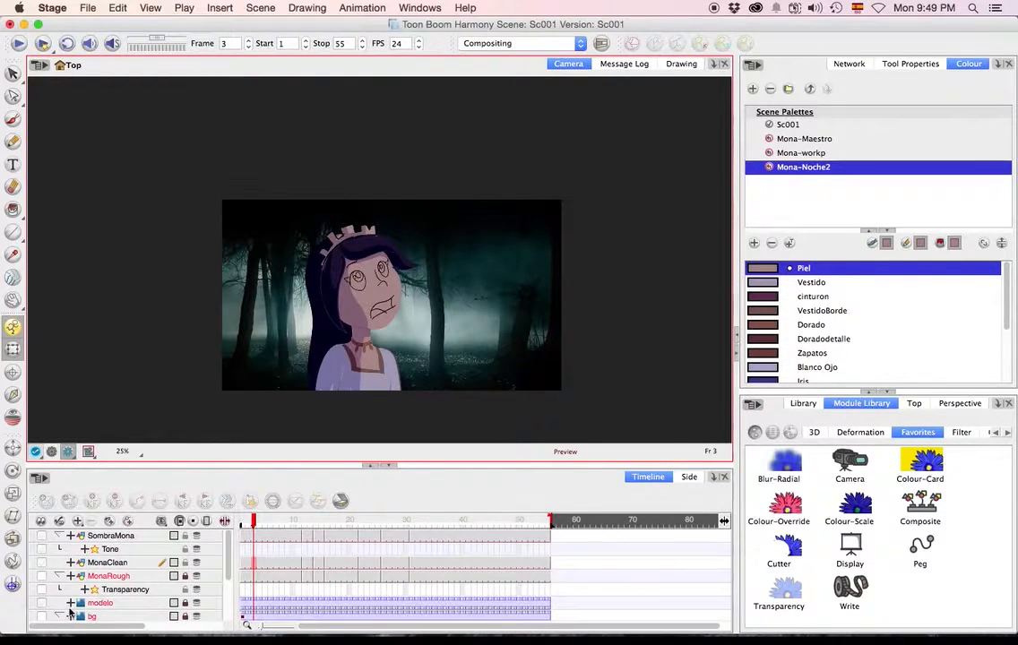
{"action": "scroll", "coordinate": [72, 612], "scroll_direction": "down", "scroll_amount": 3}
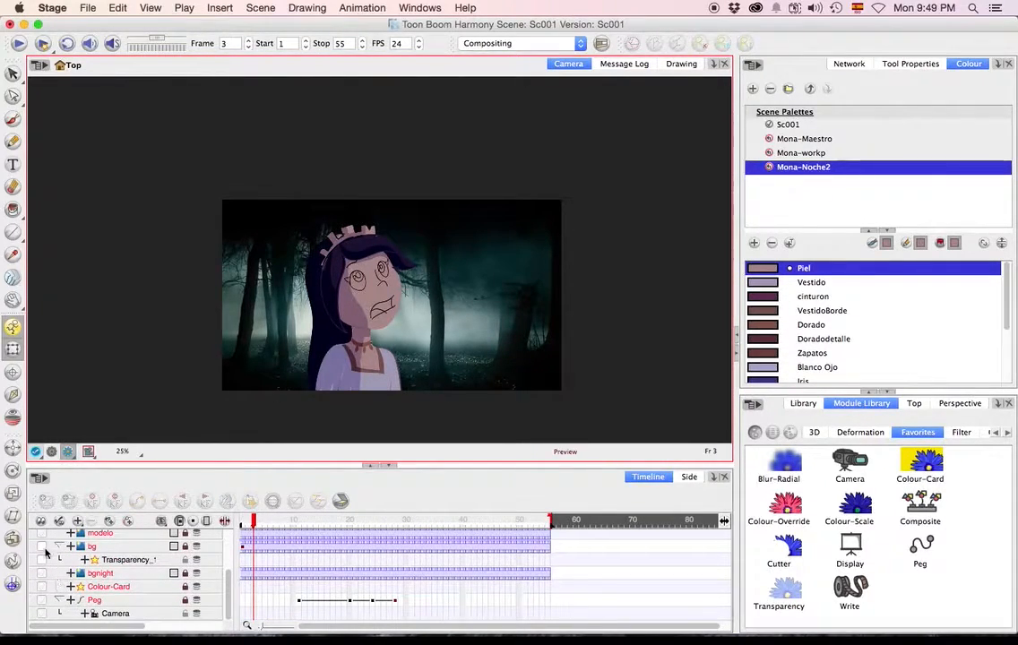
{"action": "left_click", "coordinate": [44, 548]}
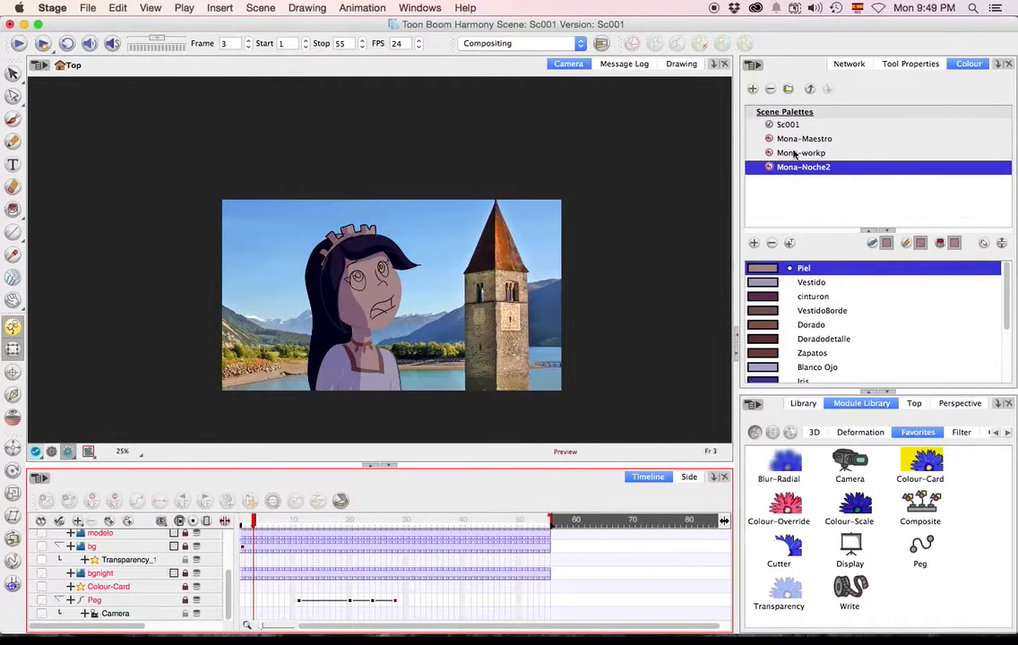
{"action": "left_click", "coordinate": [793, 140]}
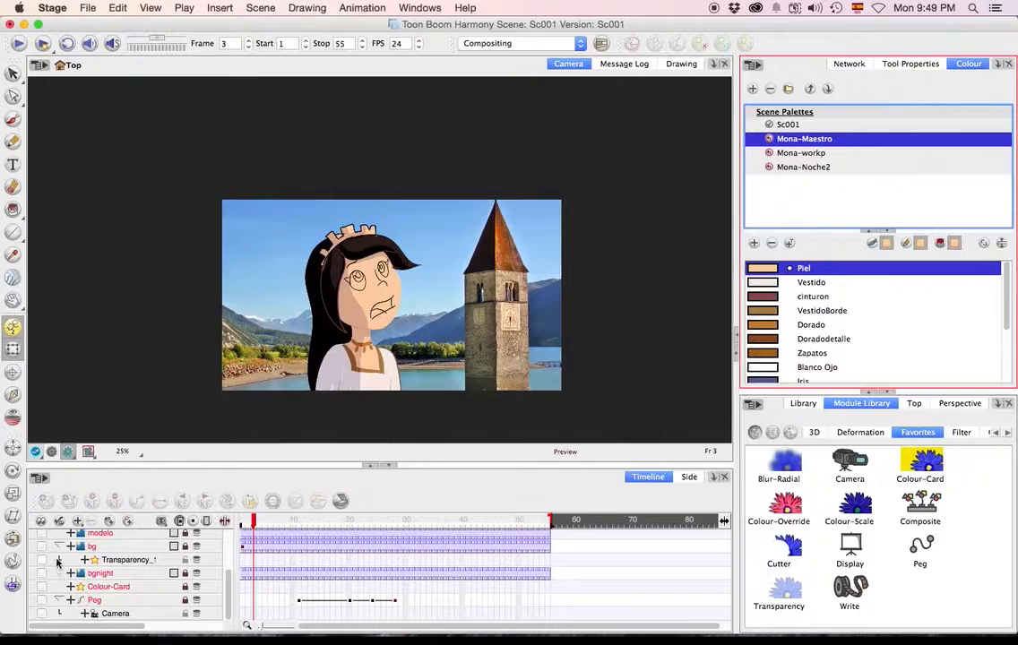
{"action": "left_click", "coordinate": [42, 574]}
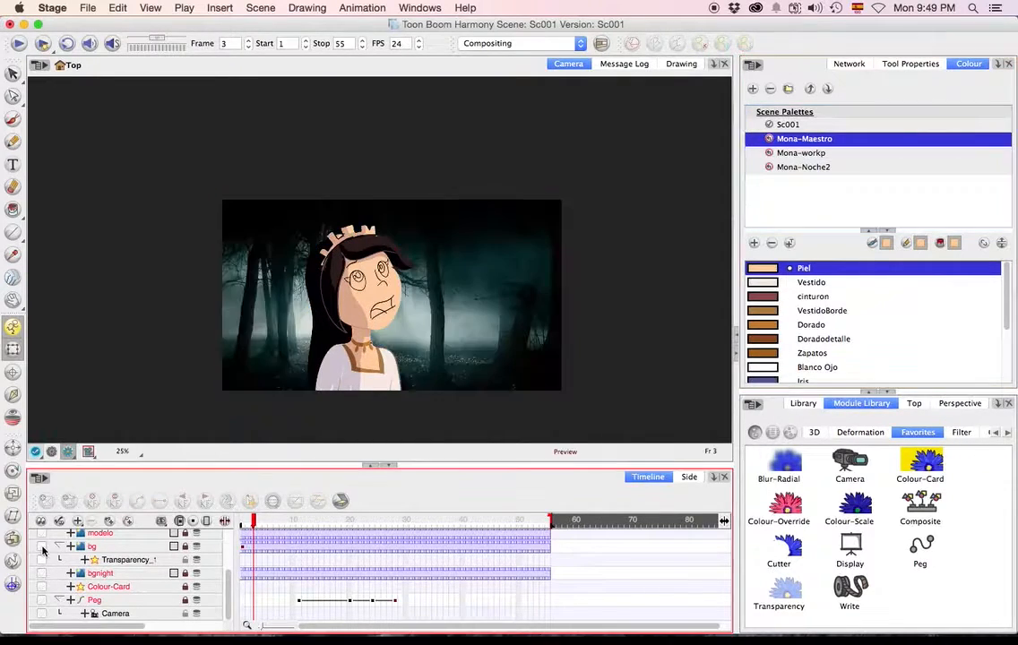
{"action": "left_click", "coordinate": [803, 168]}
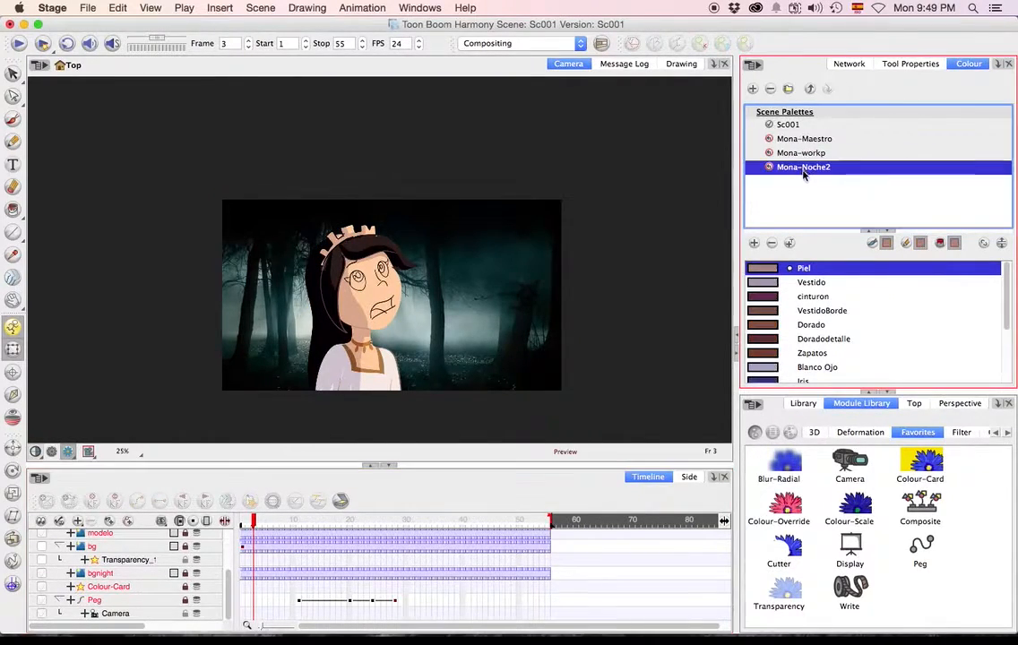
{"action": "left_click", "coordinate": [784, 218]}
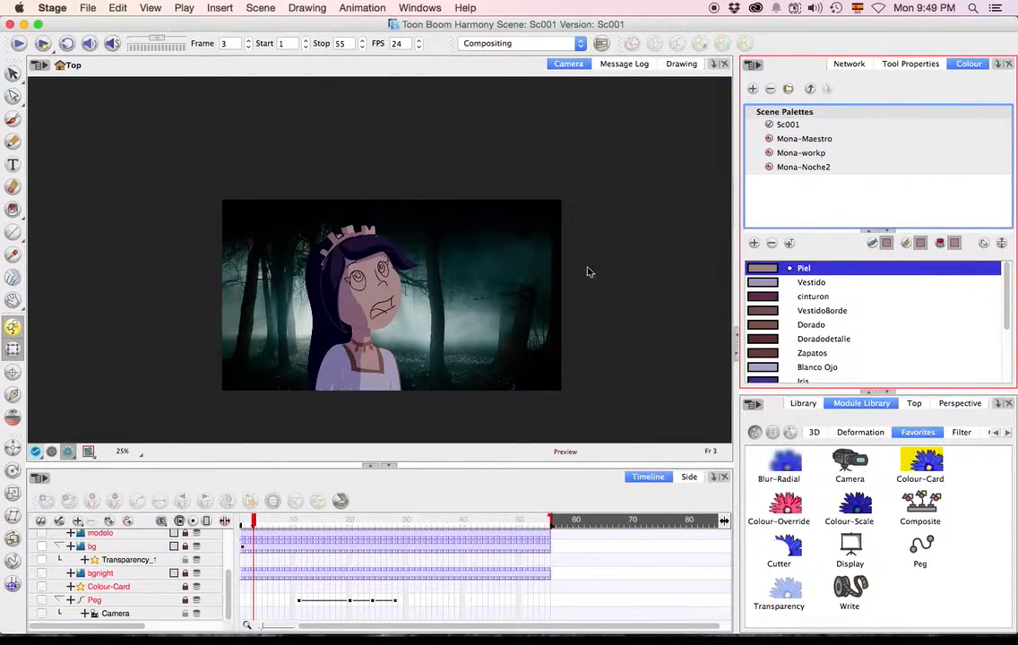
Show the daytime bg layer over the night background and choose the Mona-Maestro palette for Mona.
{"action": "scroll", "coordinate": [390, 308], "scroll_direction": "down", "scroll_amount": 2}
{"action": "scroll", "coordinate": [390, 308], "scroll_direction": "up", "scroll_amount": 2}
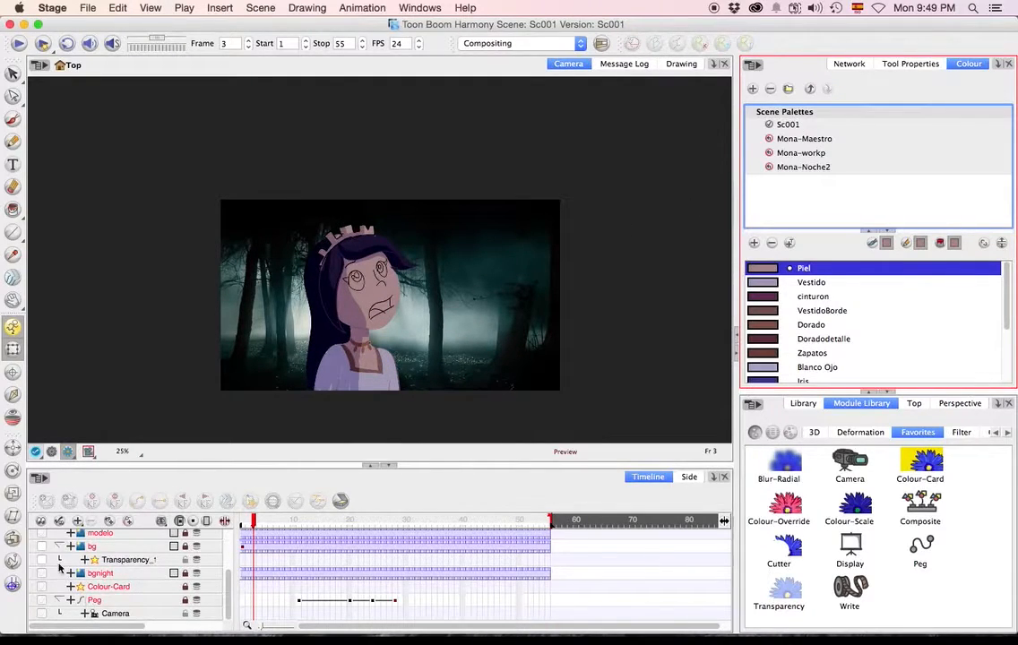
{"action": "left_click", "coordinate": [41, 578]}
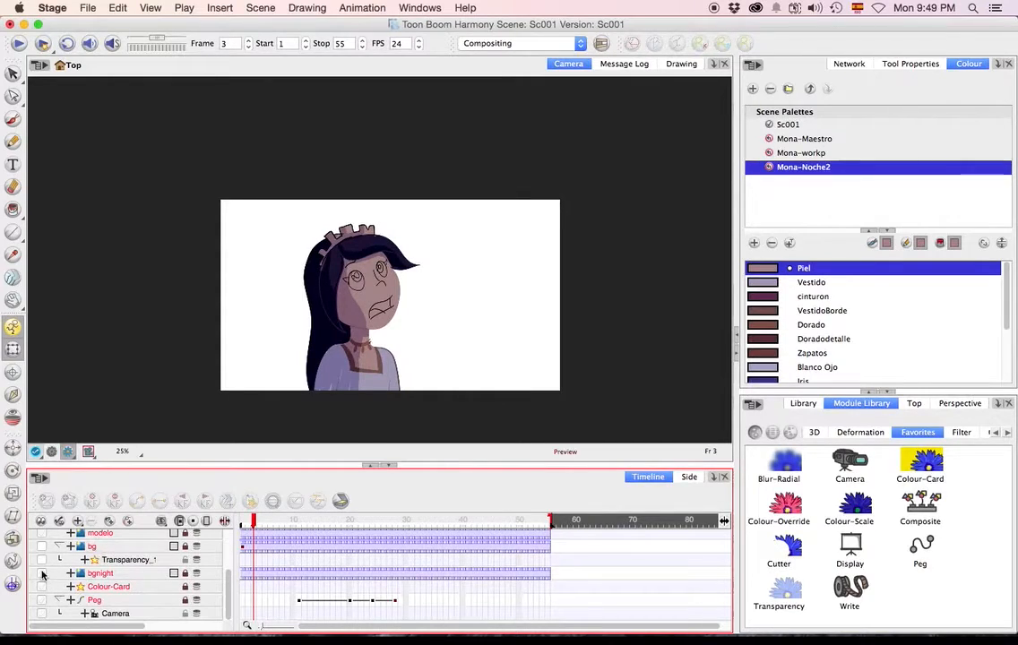
{"action": "left_click", "coordinate": [42, 574]}
{"action": "left_click", "coordinate": [42, 547]}
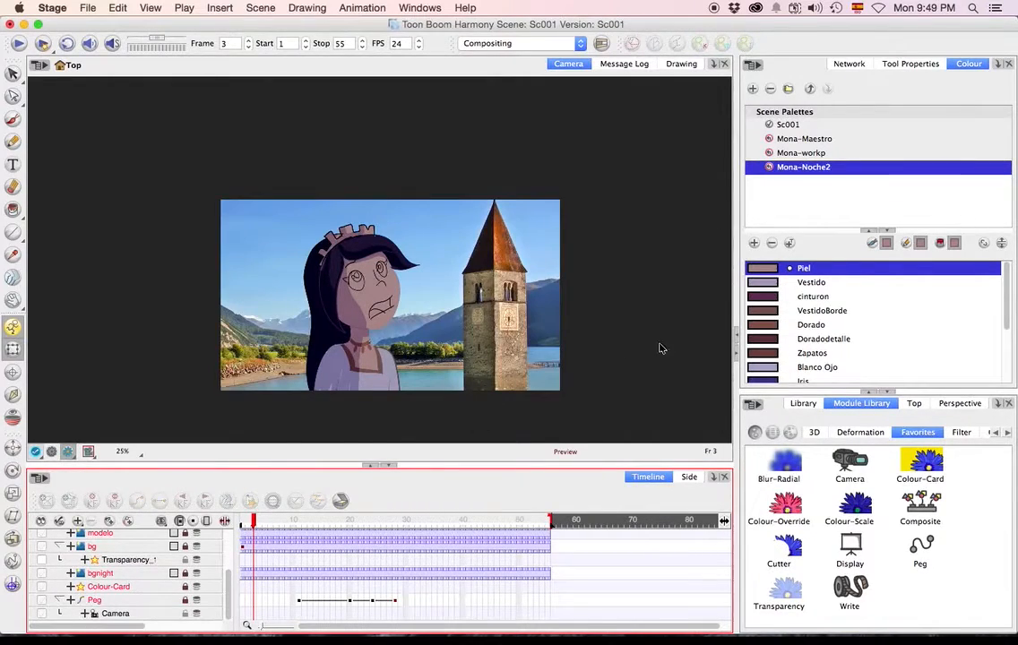
{"action": "left_click", "coordinate": [804, 154]}
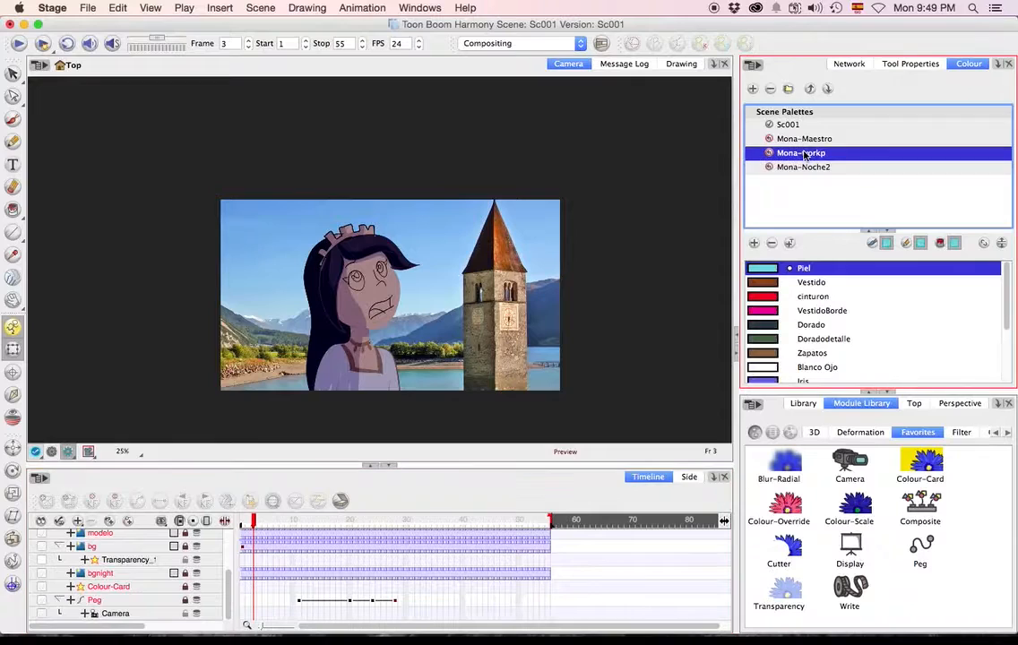
{"action": "left_click", "coordinate": [807, 139]}
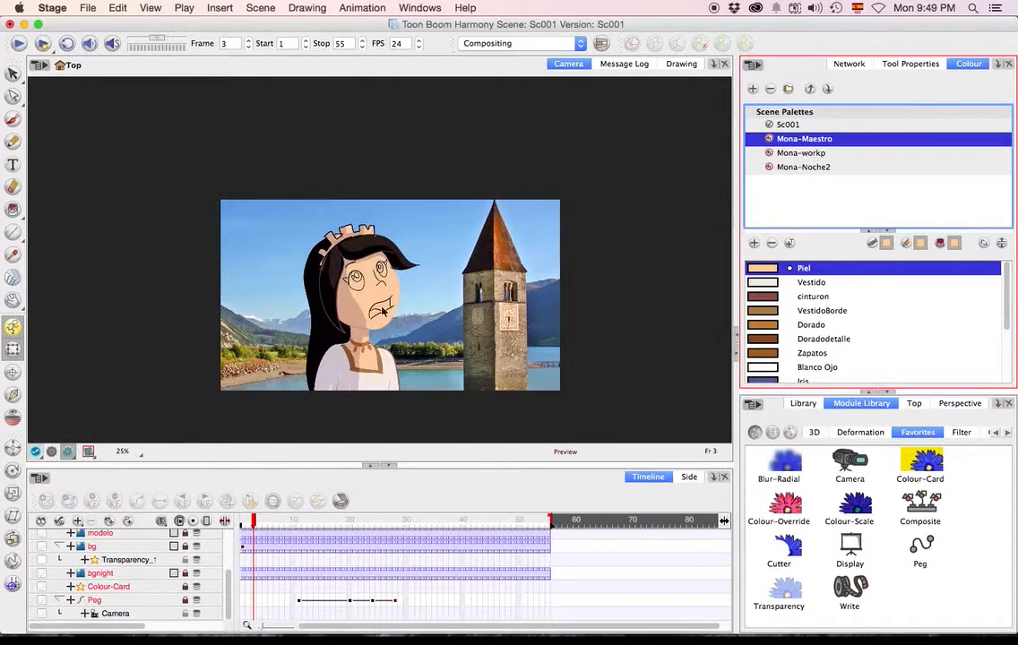
Leave the render preview and brush a rough stick figure, a ground scribble and an arrow in Piel beside the background.
{"action": "scroll", "coordinate": [354, 307], "scroll_direction": "down", "scroll_amount": 1}
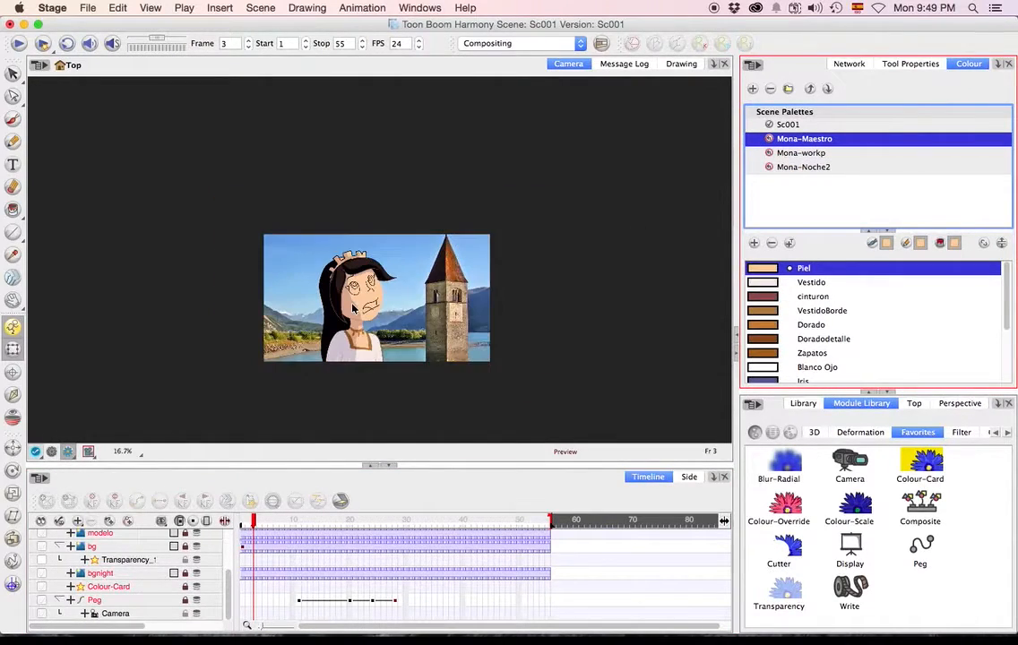
{"action": "left_click", "coordinate": [52, 451]}
{"action": "scroll", "coordinate": [390, 274], "scroll_direction": "down", "scroll_amount": 1}
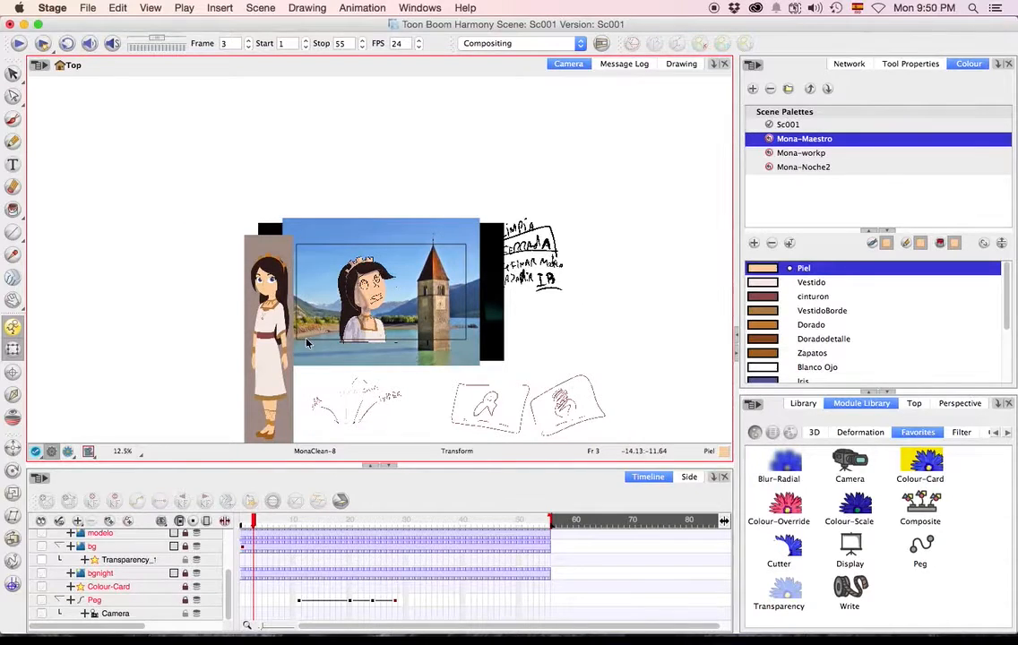
{"action": "scroll", "coordinate": [386, 289], "scroll_direction": "down", "scroll_amount": 1}
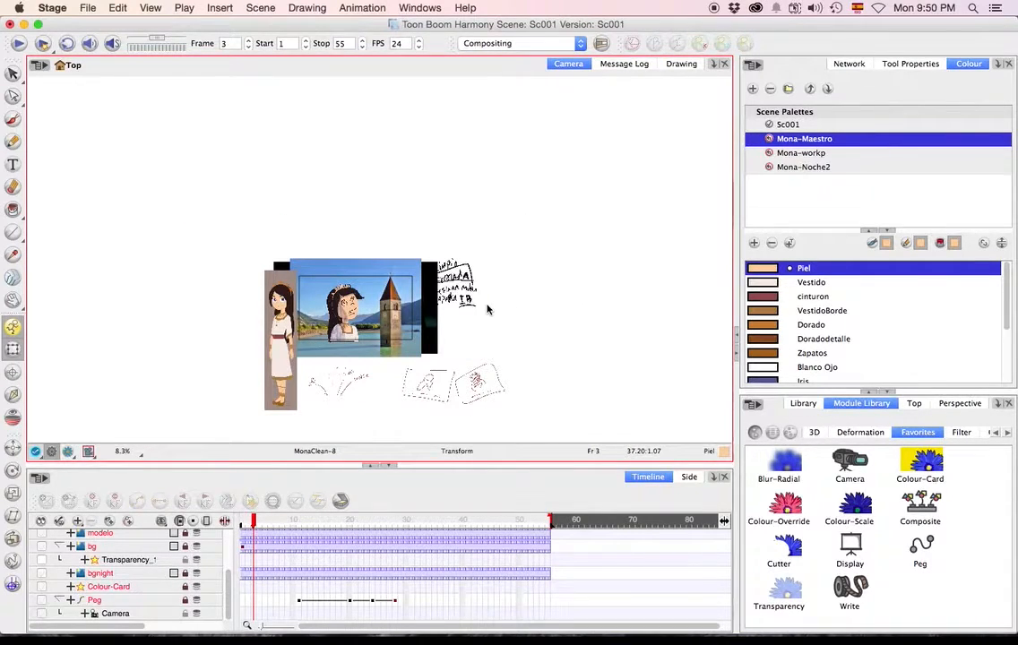
{"action": "left_click", "coordinate": [13, 119]}
{"action": "mouse_move", "coordinate": [565, 298]}
{"action": "left_mouse_down"}
{"action": "mouse_move", "coordinate": [586, 241]}
{"action": "mouse_move", "coordinate": [621, 283]}
{"action": "left_mouse_up"}
{"action": "left_click_drag", "start_coordinate": [592, 231], "coordinate": [593, 177]}
{"action": "mouse_move", "coordinate": [566, 207]}
{"action": "left_mouse_down"}
{"action": "mouse_move", "coordinate": [622, 188]}
{"action": "mouse_move", "coordinate": [586, 197]}
{"action": "left_mouse_up"}
{"action": "mouse_move", "coordinate": [556, 306]}
{"action": "left_mouse_down"}
{"action": "mouse_move", "coordinate": [510, 310]}
{"action": "mouse_move", "coordinate": [550, 304]}
{"action": "mouse_move", "coordinate": [522, 300]}
{"action": "mouse_move", "coordinate": [520, 283]}
{"action": "mouse_move", "coordinate": [482, 298]}
{"action": "mouse_move", "coordinate": [547, 292]}
{"action": "left_mouse_up"}
{"action": "left_click_drag", "start_coordinate": [530, 255], "coordinate": [534, 272]}
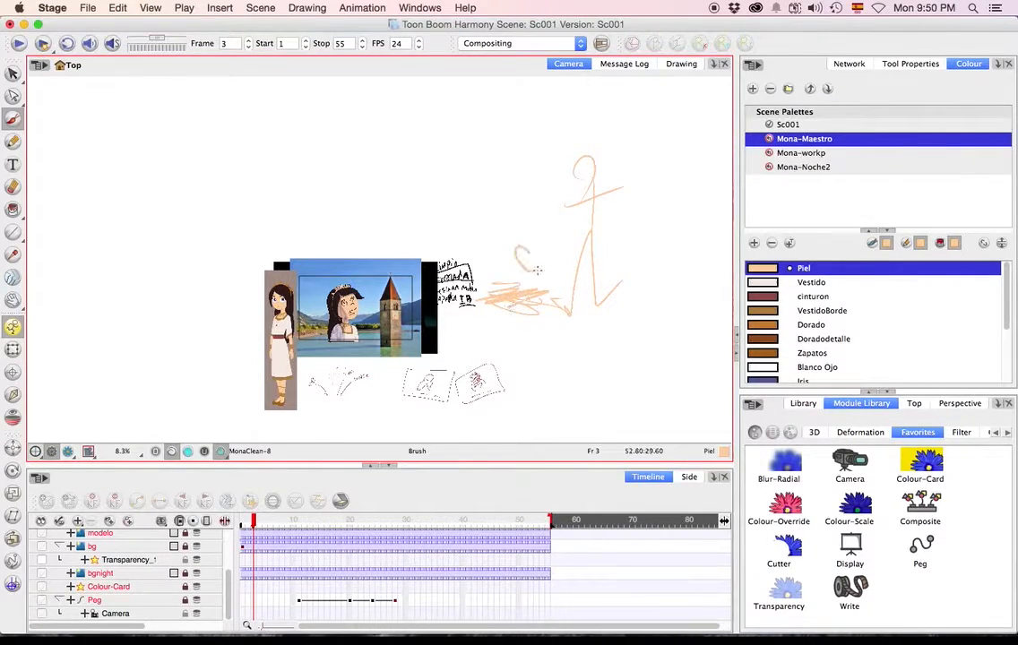
{"action": "left_click_drag", "start_coordinate": [559, 204], "coordinate": [566, 189]}
Switch to the Select tool and hide the modelo layer.
{"action": "left_click", "coordinate": [12, 72]}
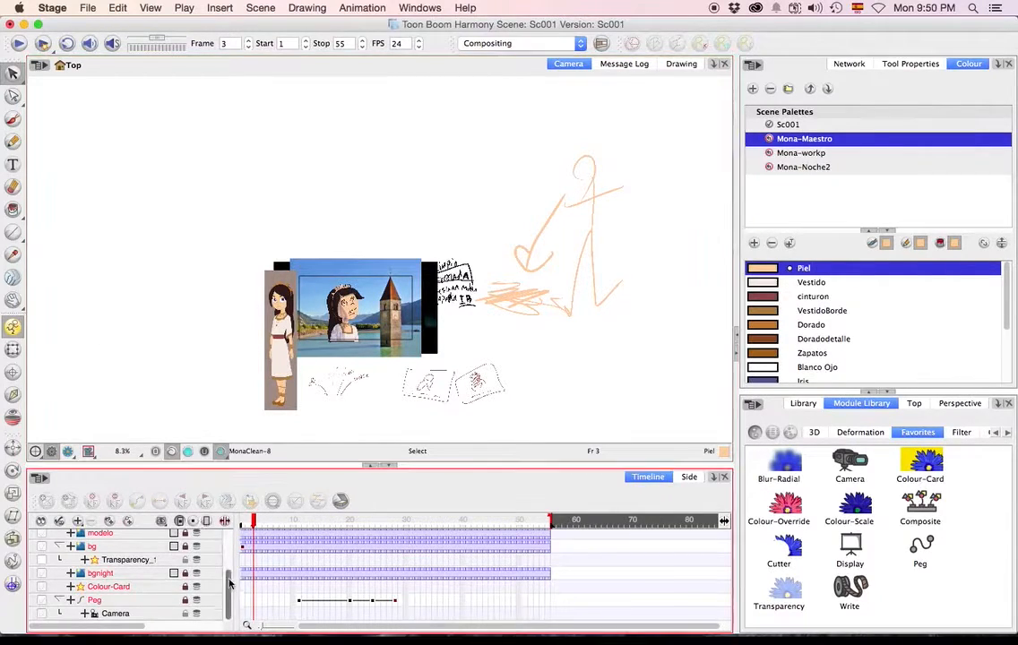
{"action": "scroll", "coordinate": [162, 580], "scroll_direction": "up", "scroll_amount": 2}
{"action": "left_click", "coordinate": [41, 567]}
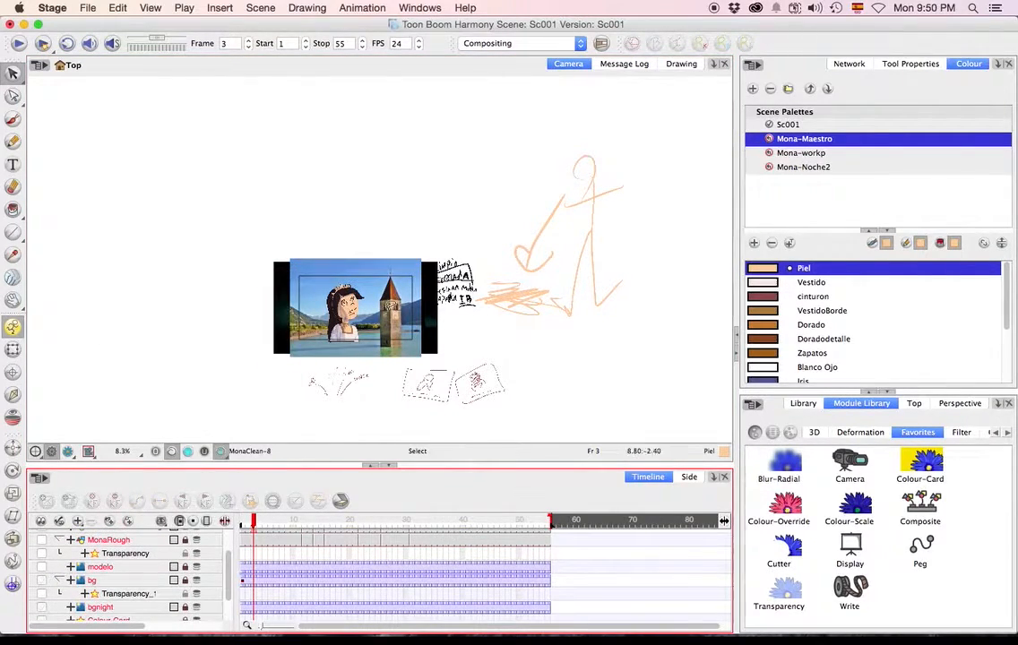
{"action": "scroll", "coordinate": [236, 564], "scroll_direction": "down", "scroll_amount": 1}
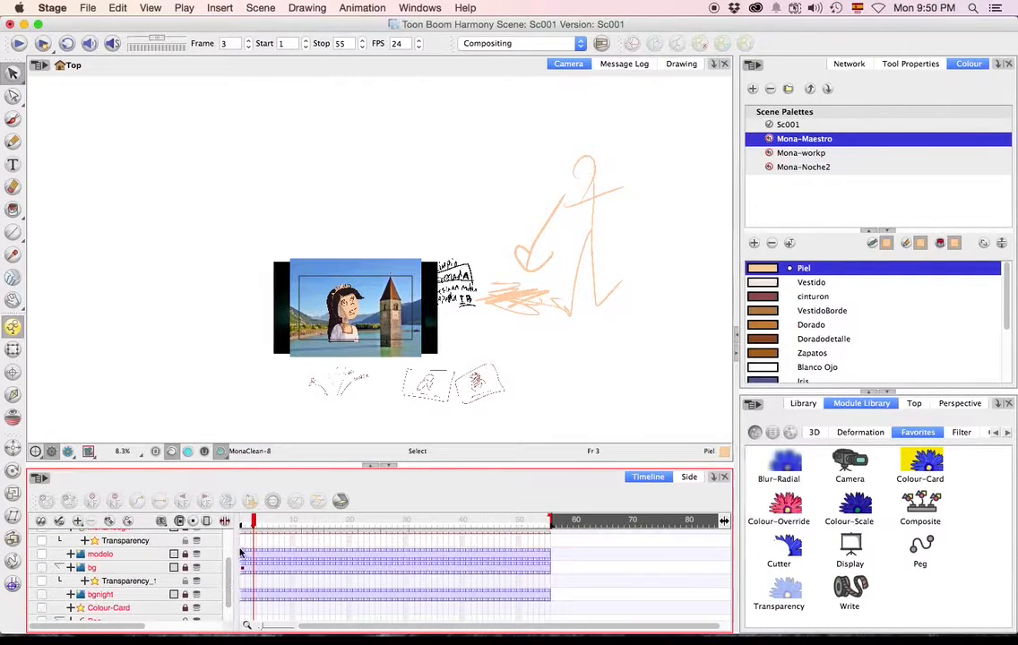
Open the Network view with the whole node network in view and bring Mona up close in the camera view.
{"action": "left_click", "coordinate": [910, 64]}
{"action": "left_click", "coordinate": [849, 64]}
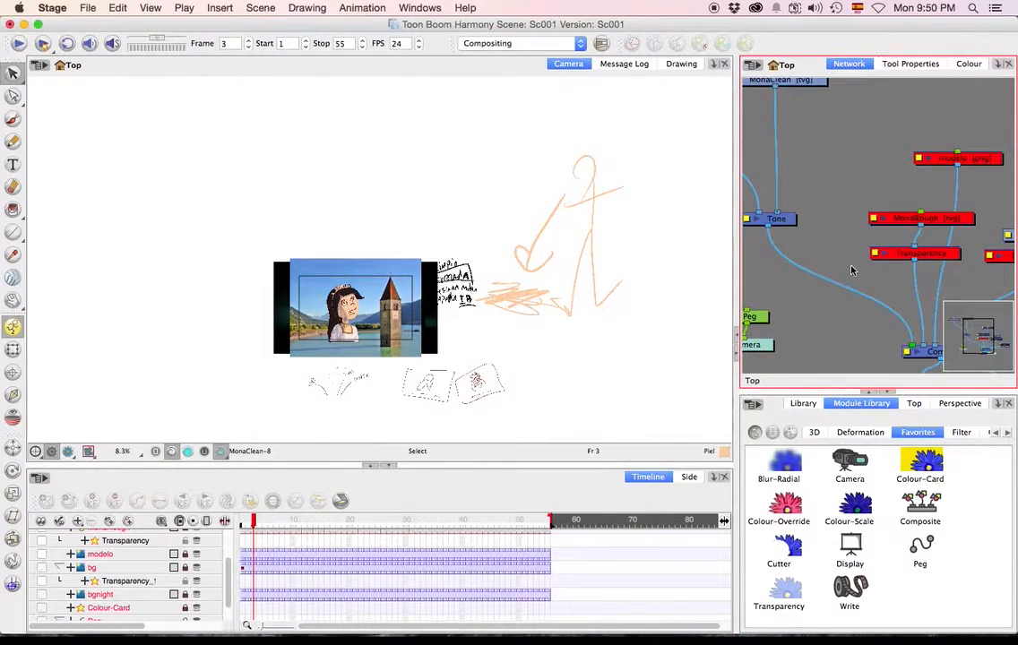
{"action": "scroll", "coordinate": [833, 266], "scroll_direction": "down", "scroll_amount": 6}
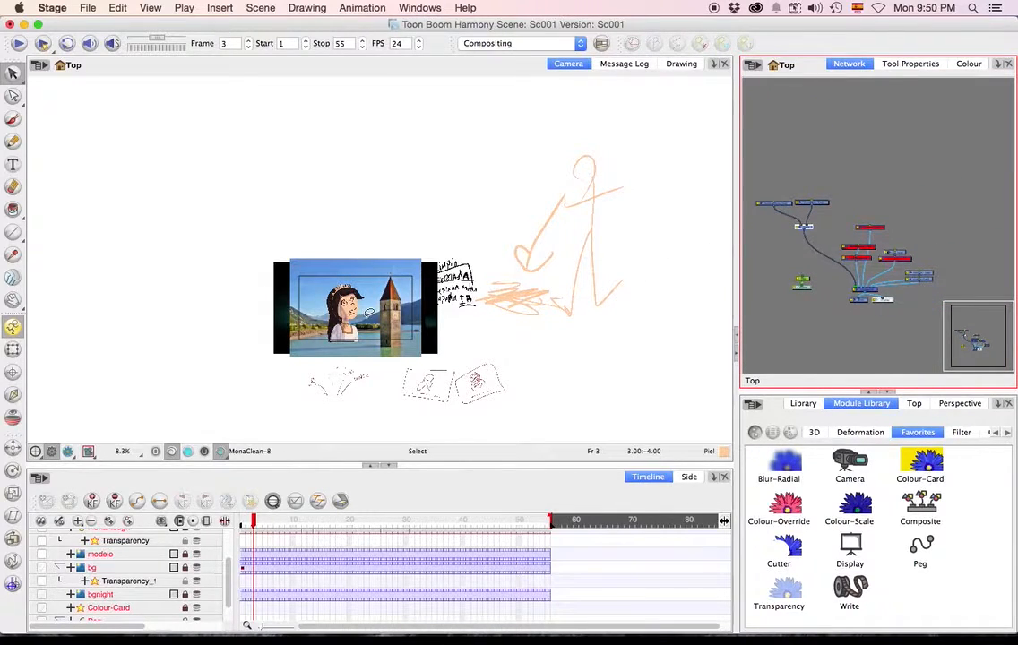
{"action": "scroll", "coordinate": [324, 277], "scroll_direction": "up", "scroll_amount": 5}
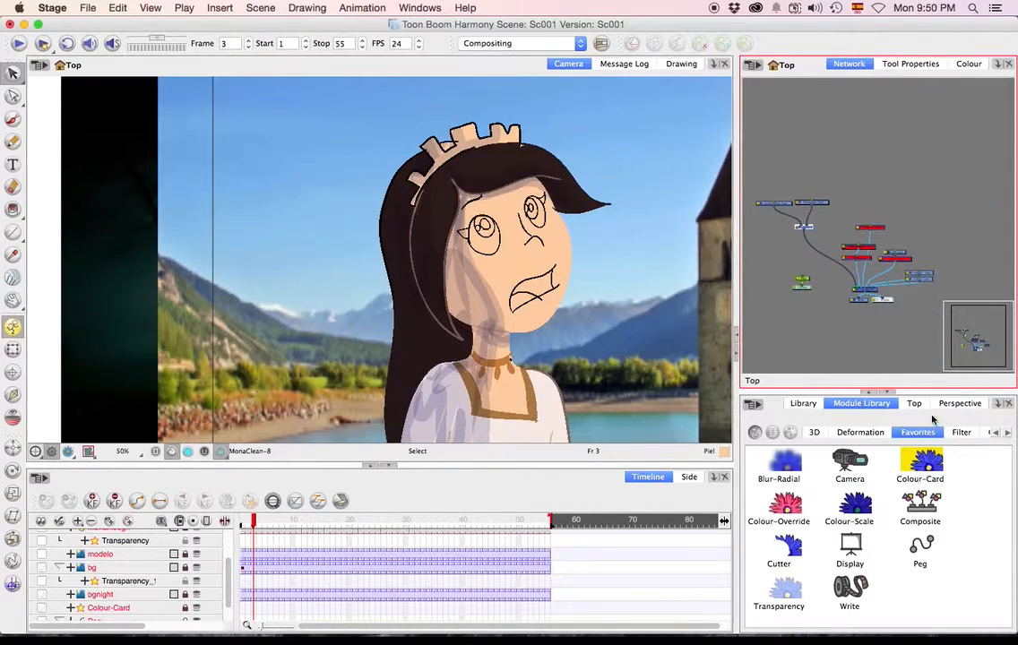
Find the Quadmap module among all modules in the Module Library.
{"action": "scroll", "coordinate": [960, 435], "scroll_direction": "down", "scroll_amount": 8}
{"action": "left_click", "coordinate": [931, 463]}
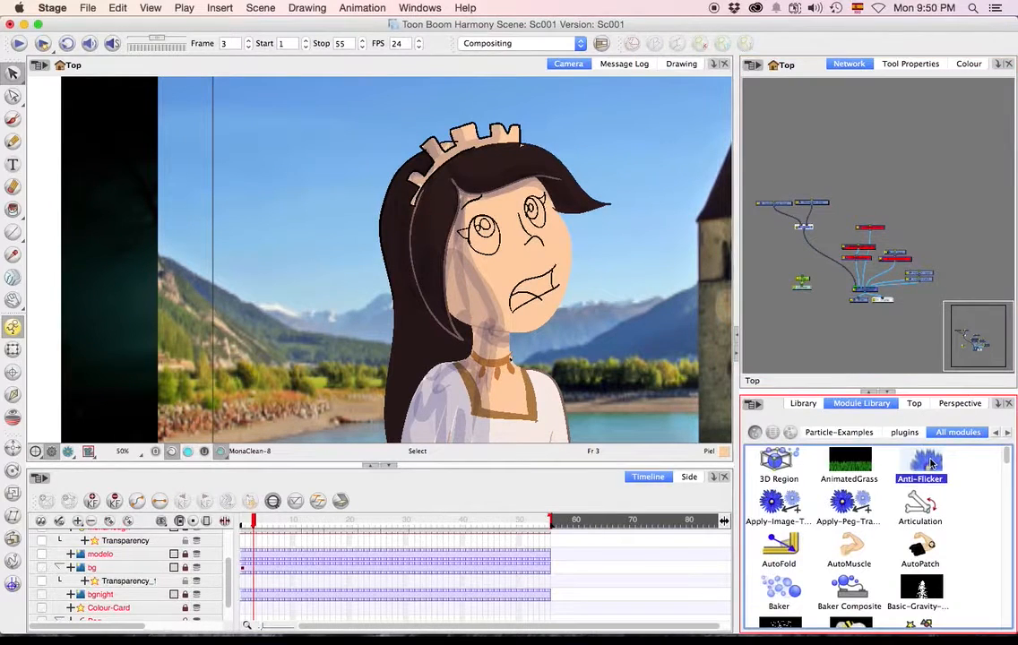
{"action": "key", "text": "q"}
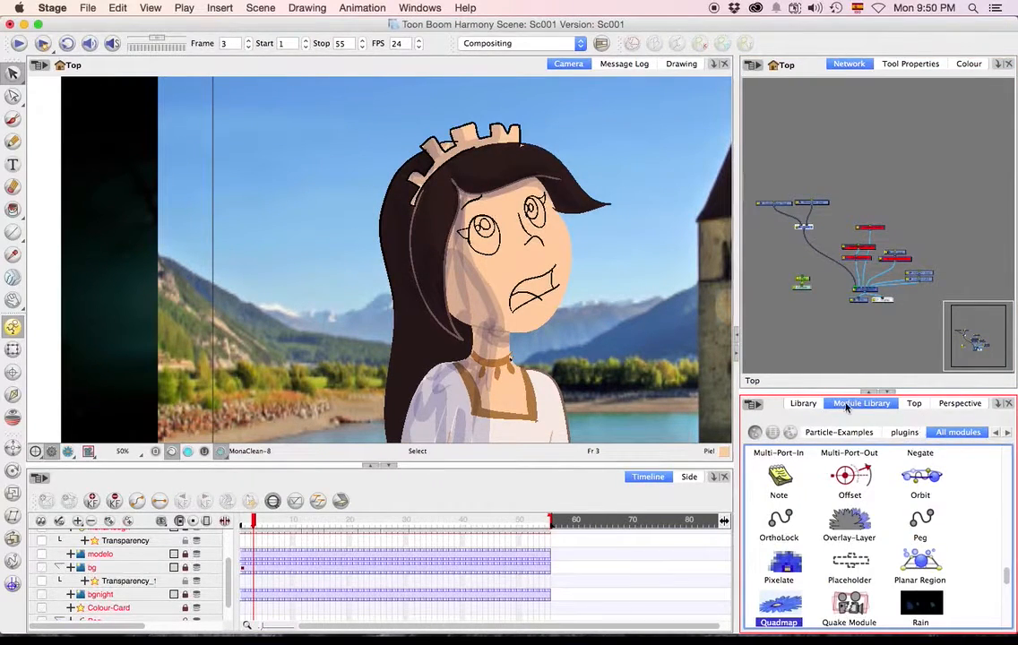
Add a Quadmap module and a Shadow module to the network below Mona's Tone node, with the Quadmap beside it.
{"action": "left_click_drag", "start_coordinate": [779, 604], "coordinate": [796, 251]}
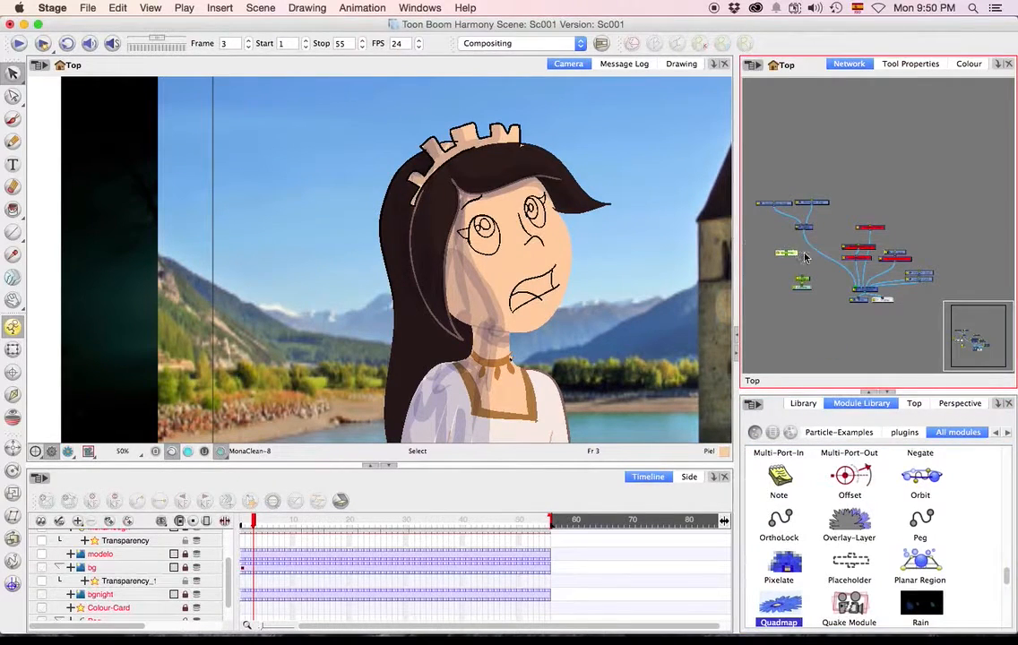
{"action": "scroll", "coordinate": [815, 257], "scroll_direction": "up", "scroll_amount": 3}
{"action": "scroll", "coordinate": [809, 259], "scroll_direction": "up", "scroll_amount": 2}
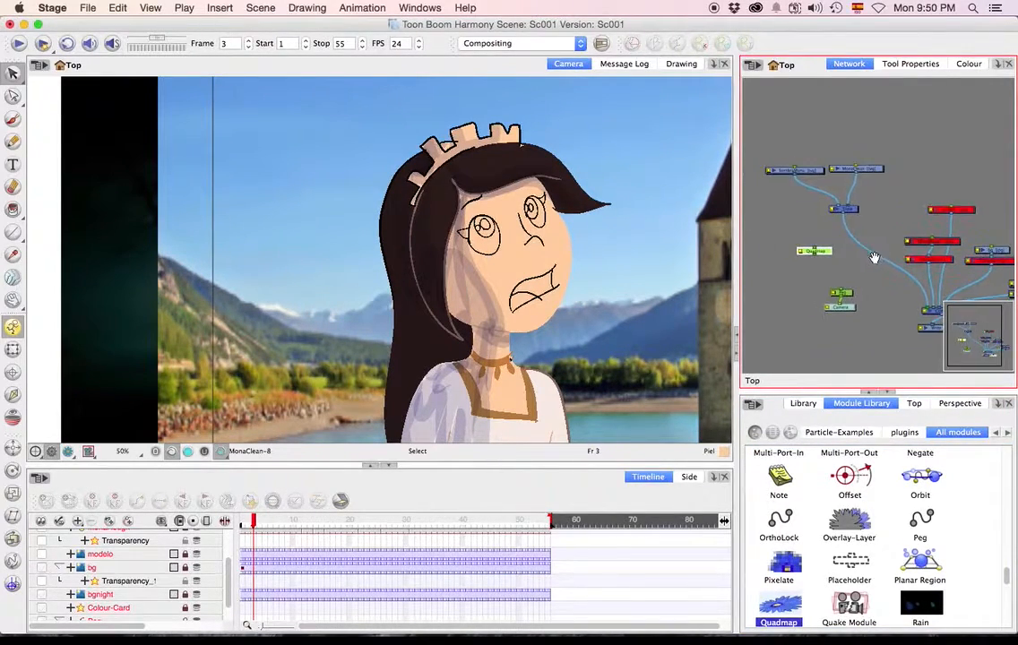
{"action": "scroll", "coordinate": [887, 543], "scroll_direction": "down", "scroll_amount": 8}
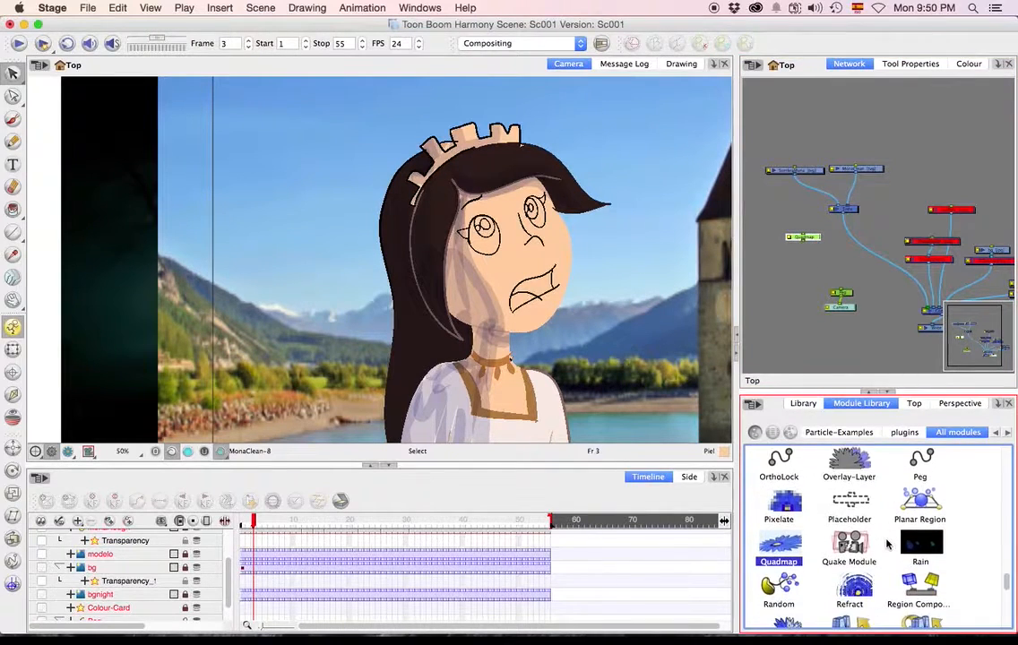
{"action": "scroll", "coordinate": [887, 555], "scroll_direction": "up", "scroll_amount": 12}
{"action": "scroll", "coordinate": [887, 552], "scroll_direction": "up", "scroll_amount": 4}
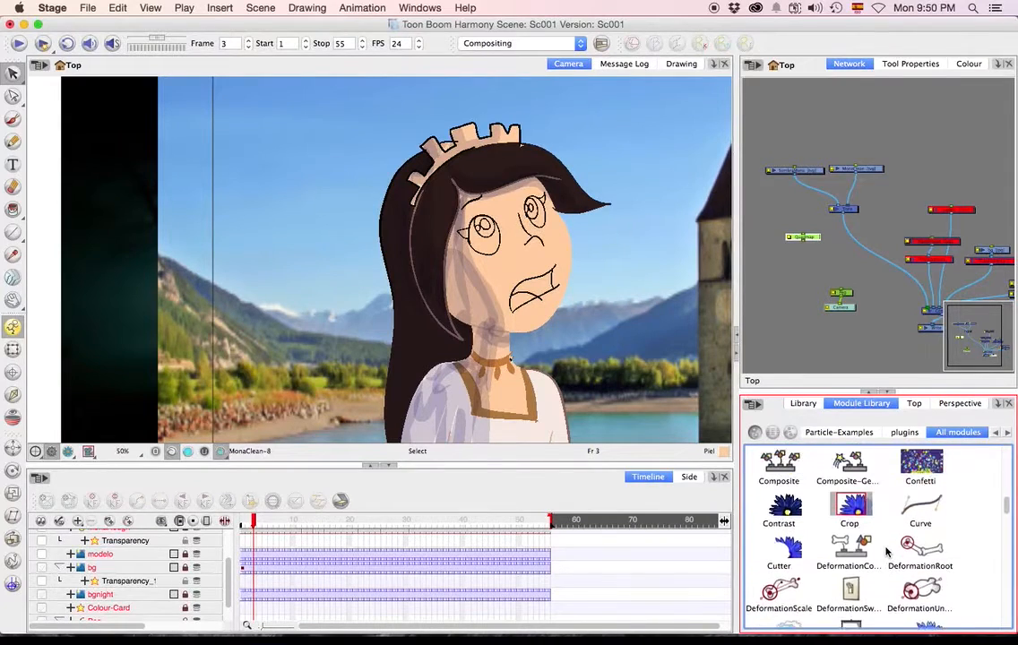
{"action": "scroll", "coordinate": [868, 538], "scroll_direction": "down", "scroll_amount": 10}
{"action": "scroll", "coordinate": [868, 537], "scroll_direction": "down", "scroll_amount": 3}
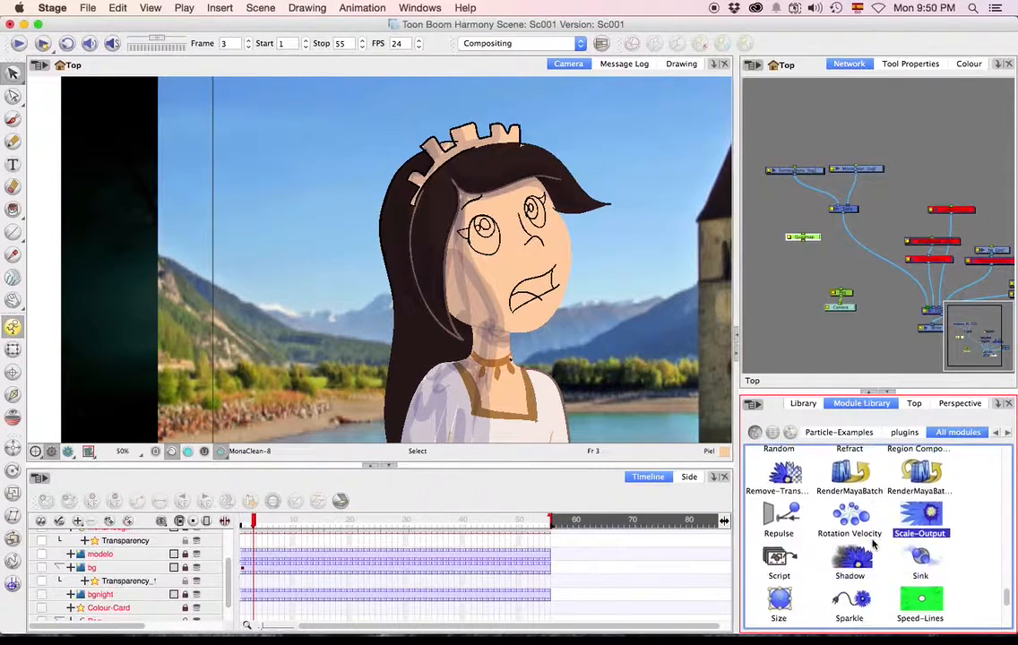
{"action": "left_click_drag", "start_coordinate": [849, 512], "coordinate": [817, 261]}
{"action": "left_click_drag", "start_coordinate": [843, 214], "coordinate": [802, 235]}
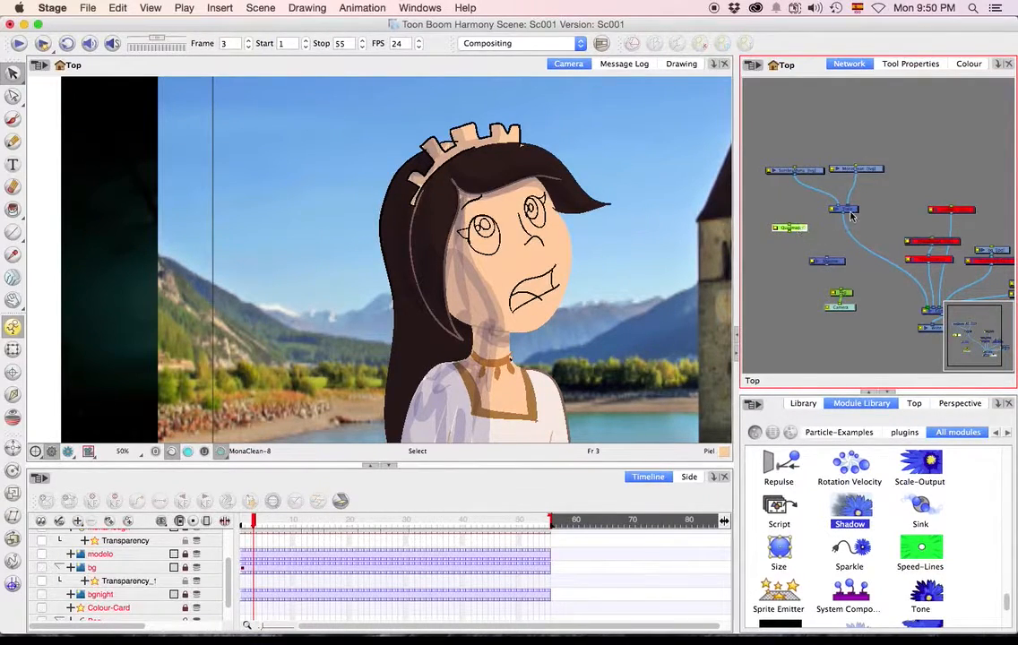
Widen the network area and add an Apply-Peg-Transformation module from the Move category near the Quadmap.
{"action": "left_click", "coordinate": [875, 172]}
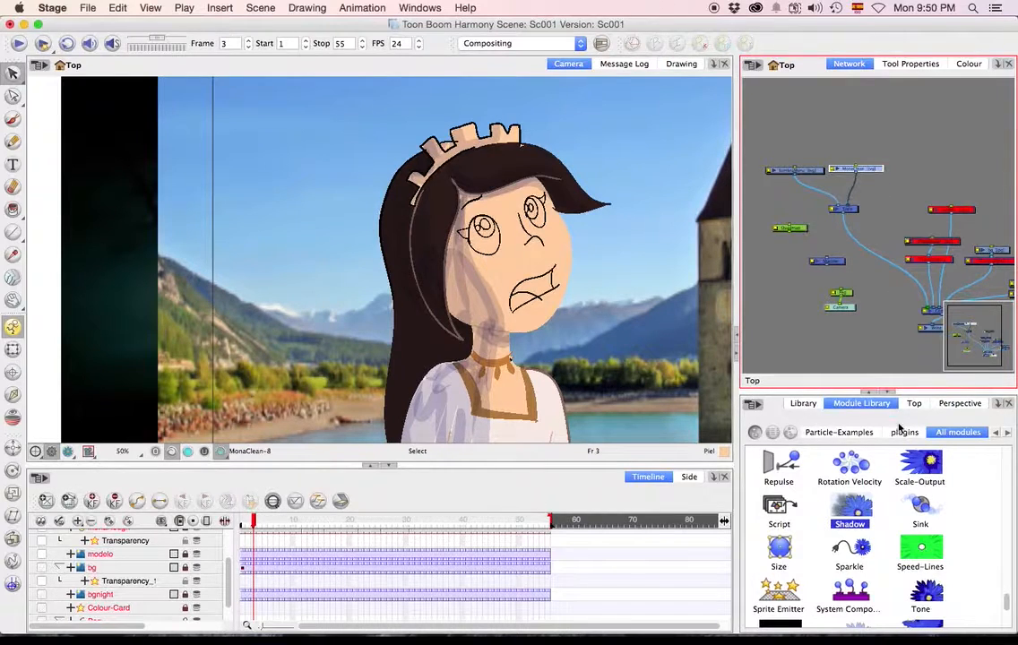
{"action": "scroll", "coordinate": [918, 528], "scroll_direction": "up", "scroll_amount": 10}
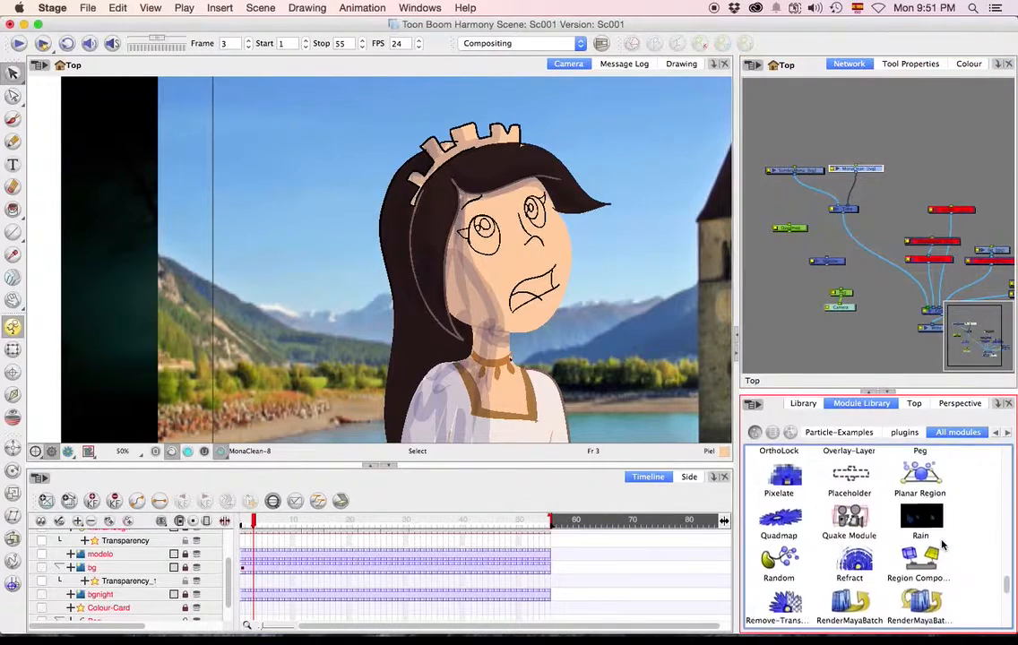
{"action": "scroll", "coordinate": [913, 535], "scroll_direction": "up", "scroll_amount": 8}
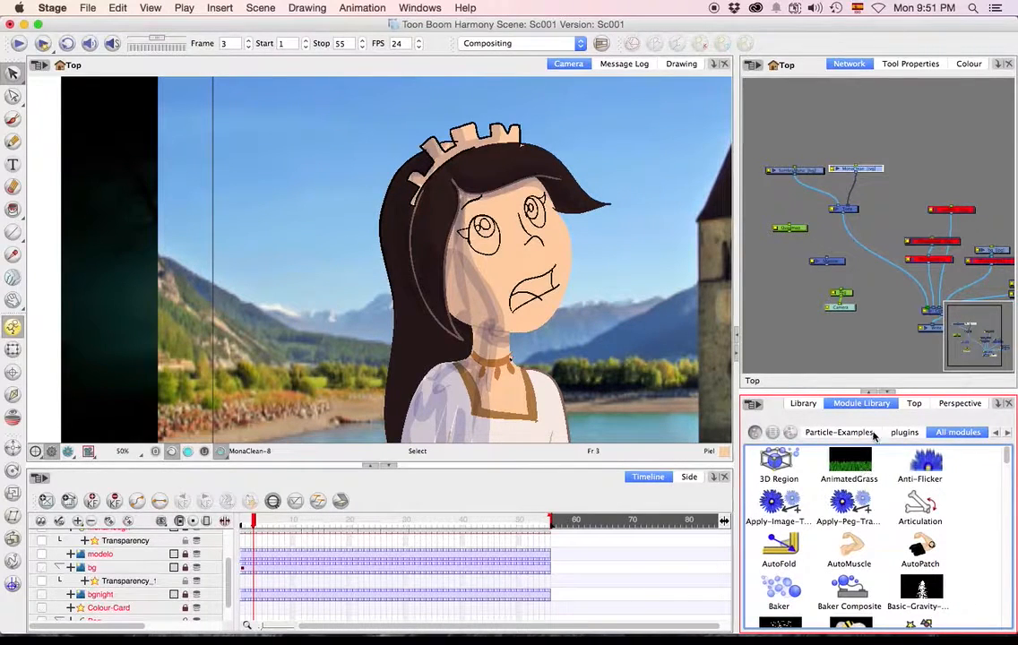
{"action": "scroll", "coordinate": [882, 435], "scroll_direction": "up", "scroll_amount": 10}
{"action": "scroll", "coordinate": [921, 436], "scroll_direction": "up", "scroll_amount": 15}
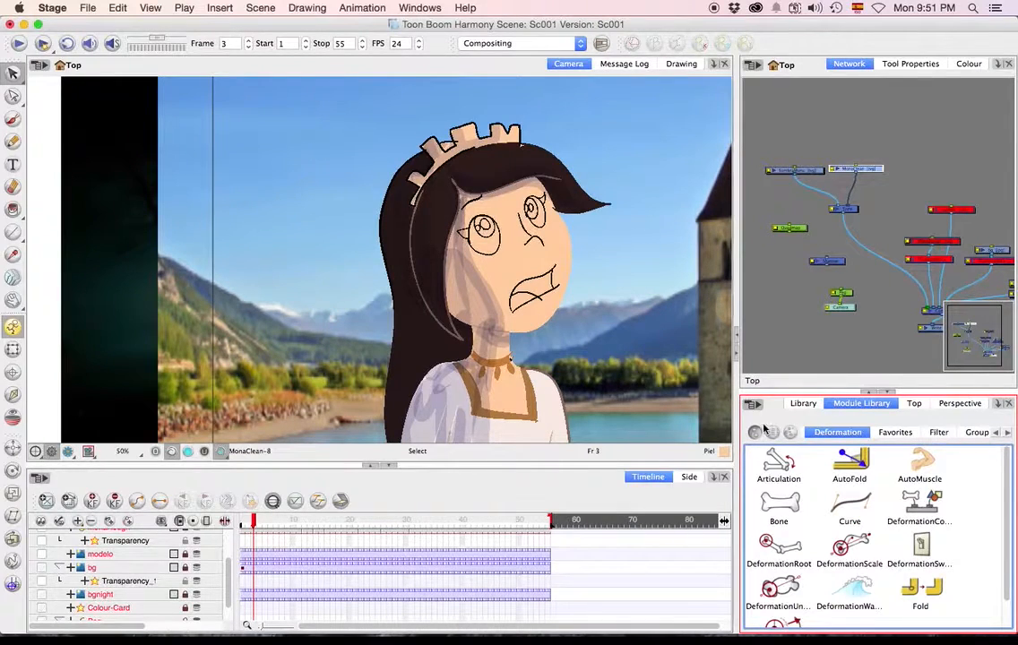
{"action": "left_click_drag", "start_coordinate": [741, 429], "coordinate": [460, 431]}
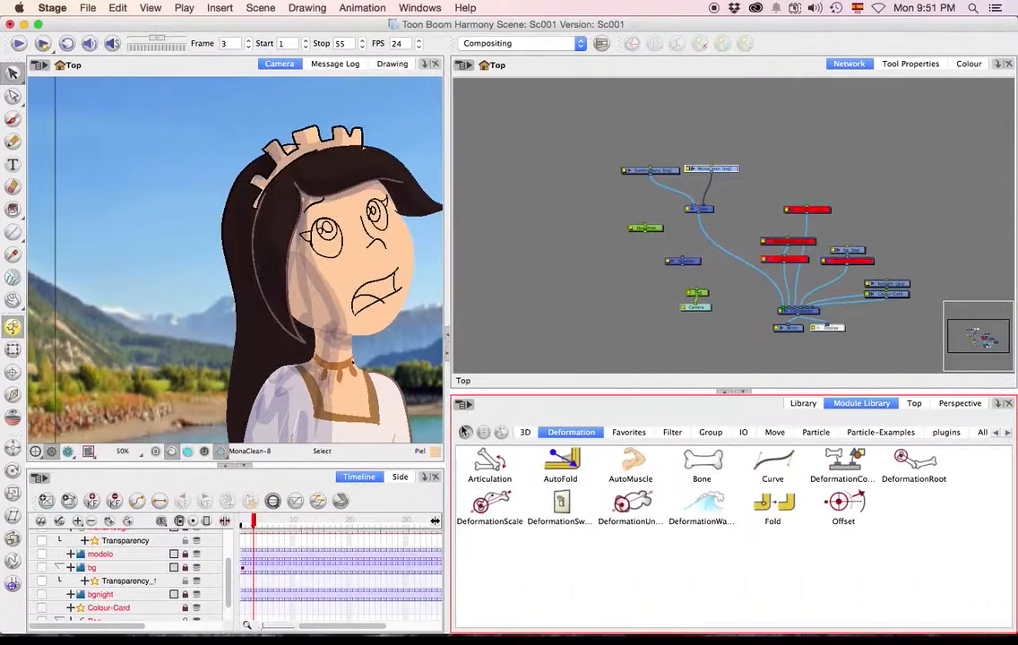
{"action": "left_click", "coordinate": [774, 432]}
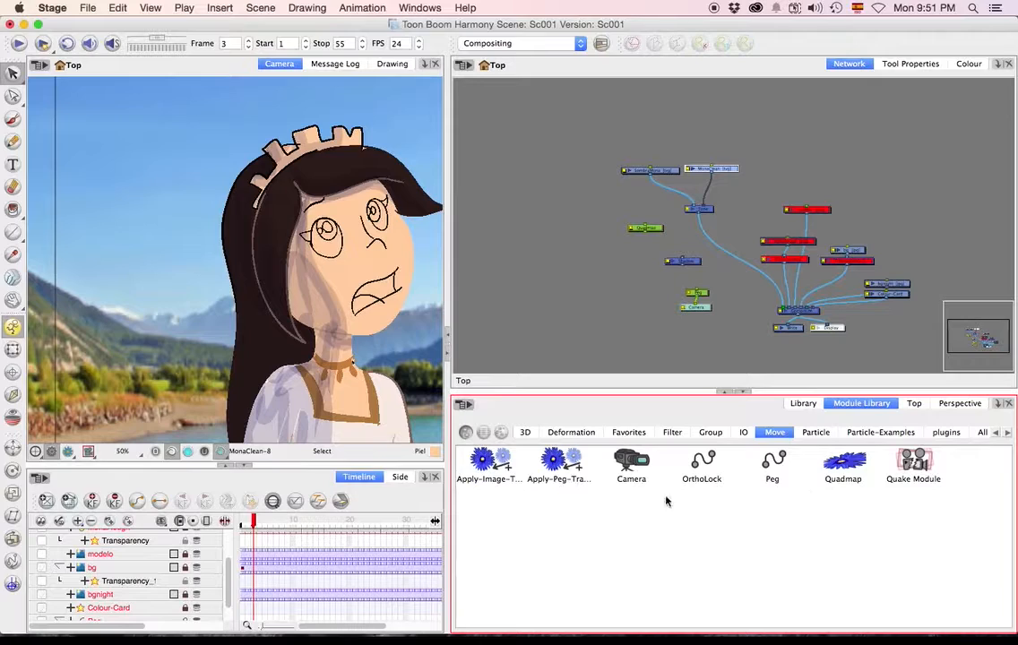
{"action": "left_click_drag", "start_coordinate": [547, 459], "coordinate": [655, 244]}
{"action": "left_click", "coordinate": [646, 277]}
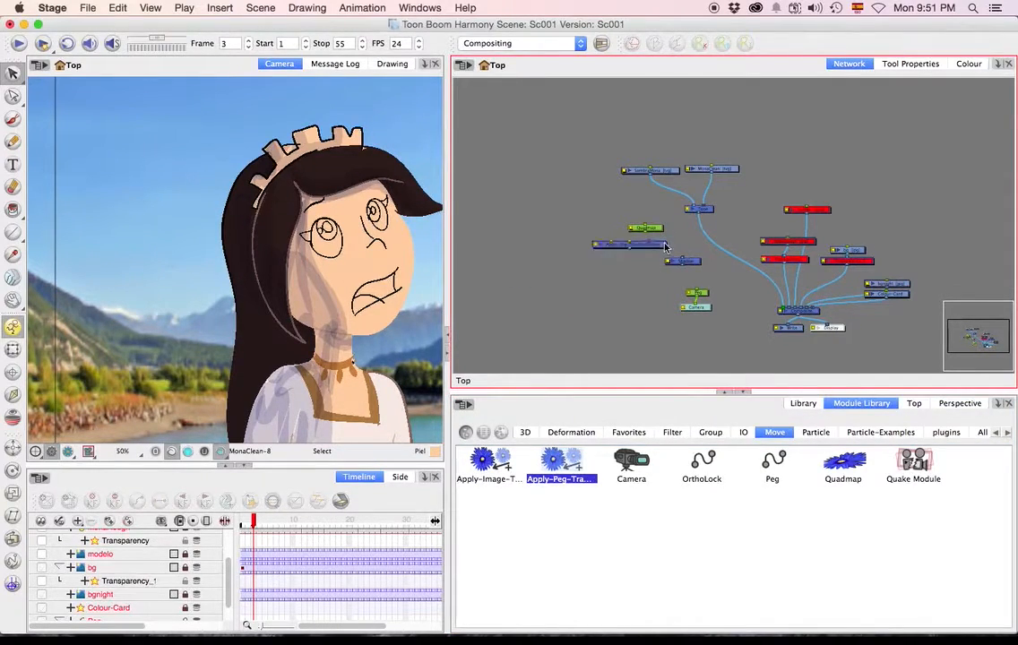
Connect the Quadmap and Tone outputs to Apply-Peg-Transformation, its output to Shadow, and Shadow to the Composite.
{"action": "scroll", "coordinate": [665, 246], "scroll_direction": "up", "scroll_amount": 2}
{"action": "scroll", "coordinate": [665, 246], "scroll_direction": "up", "scroll_amount": 1}
{"action": "mouse_move", "coordinate": [712, 202]}
{"action": "left_mouse_down"}
{"action": "mouse_move", "coordinate": [642, 238]}
{"action": "mouse_move", "coordinate": [619, 211]}
{"action": "mouse_move", "coordinate": [576, 202]}
{"action": "mouse_move", "coordinate": [590, 239]}
{"action": "left_mouse_up"}
{"action": "mouse_move", "coordinate": [649, 287]}
{"action": "left_mouse_down"}
{"action": "mouse_move", "coordinate": [643, 223]}
{"action": "mouse_move", "coordinate": [698, 221]}
{"action": "left_mouse_up"}
{"action": "left_click_drag", "start_coordinate": [610, 187], "coordinate": [825, 273]}
{"action": "left_click_drag", "start_coordinate": [694, 223], "coordinate": [802, 272]}
{"action": "left_click", "coordinate": [740, 260]}
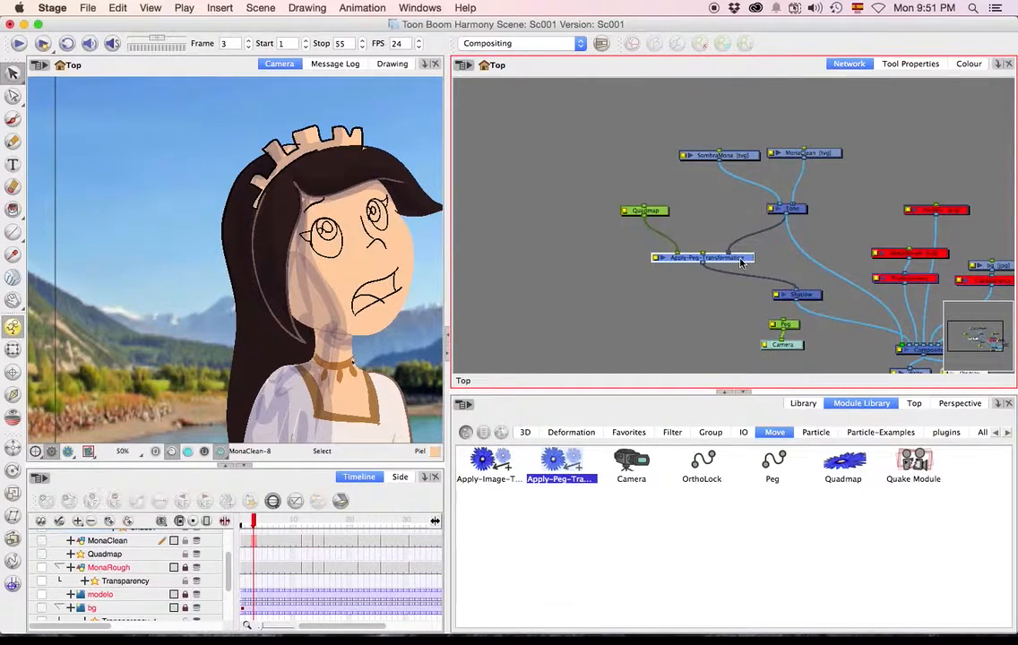
Select the Quadmap and show its controls in the camera view, finding the Show > Control command by searching "show con".
{"action": "left_click", "coordinate": [645, 211]}
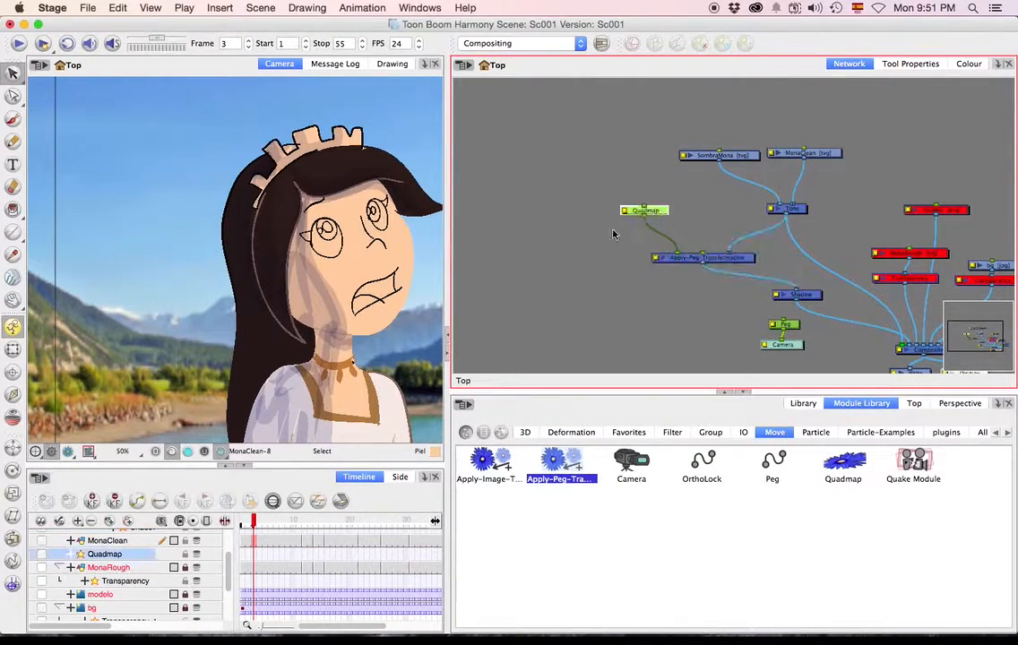
{"action": "scroll", "coordinate": [309, 254], "scroll_direction": "down", "scroll_amount": 3}
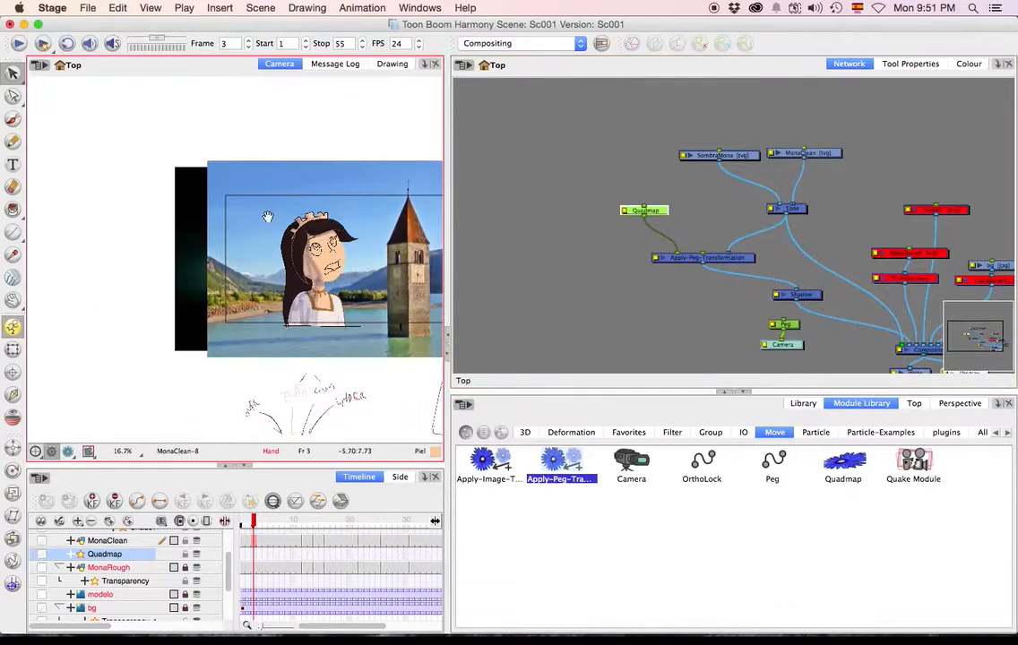
{"action": "scroll", "coordinate": [281, 220], "scroll_direction": "right", "scroll_amount": 5}
{"action": "left_click", "coordinate": [666, 211]}
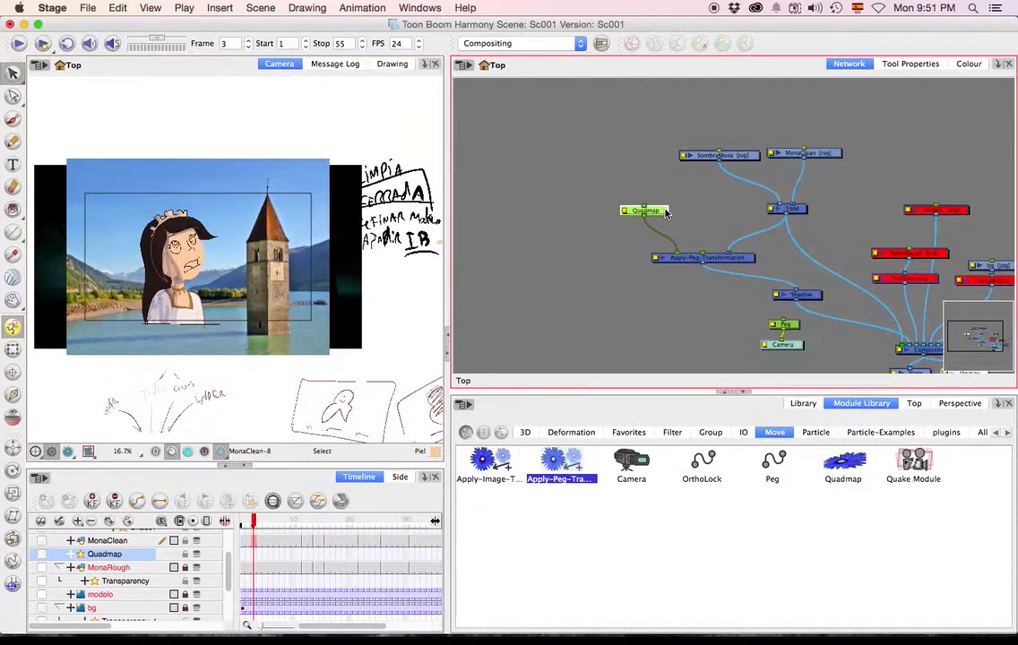
{"action": "left_click", "coordinate": [464, 7]}
{"action": "type", "text": "s"}
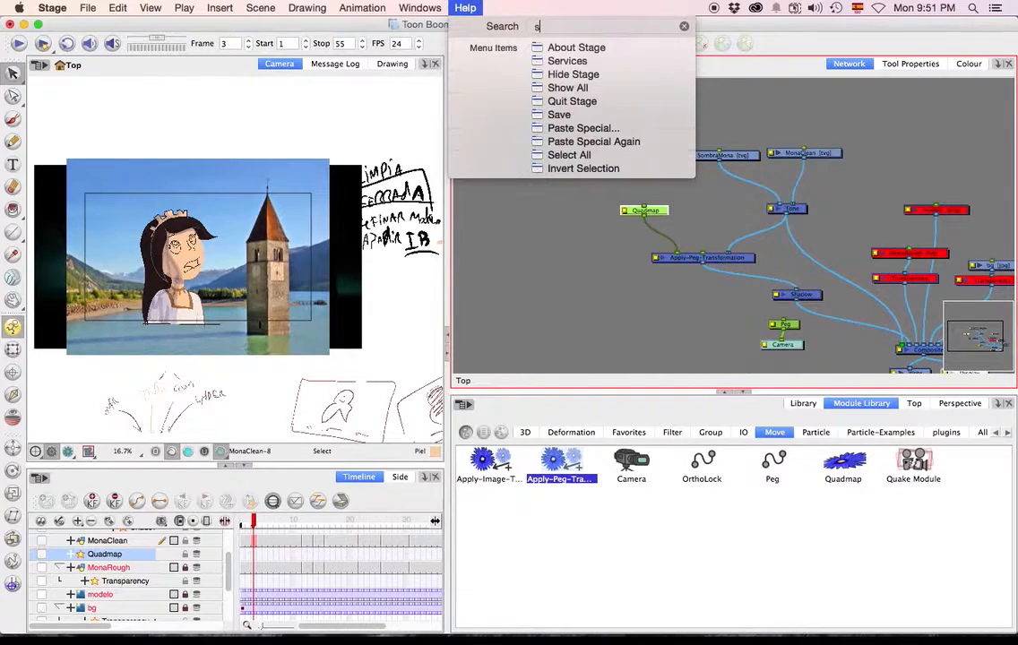
{"action": "type", "text": "how con"}
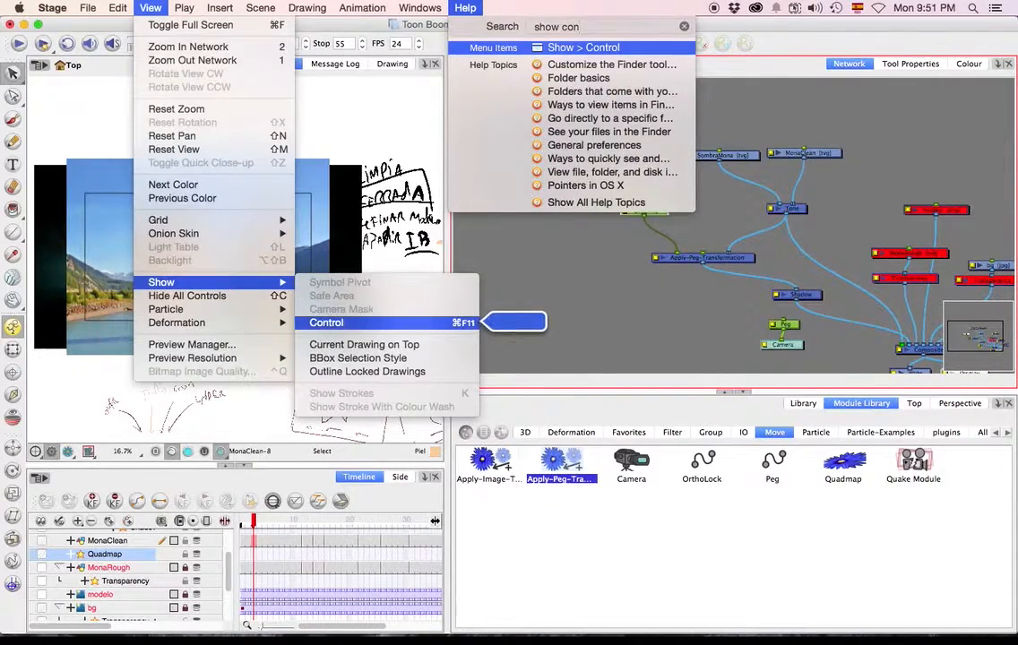
{"action": "key", "text": "Return"}
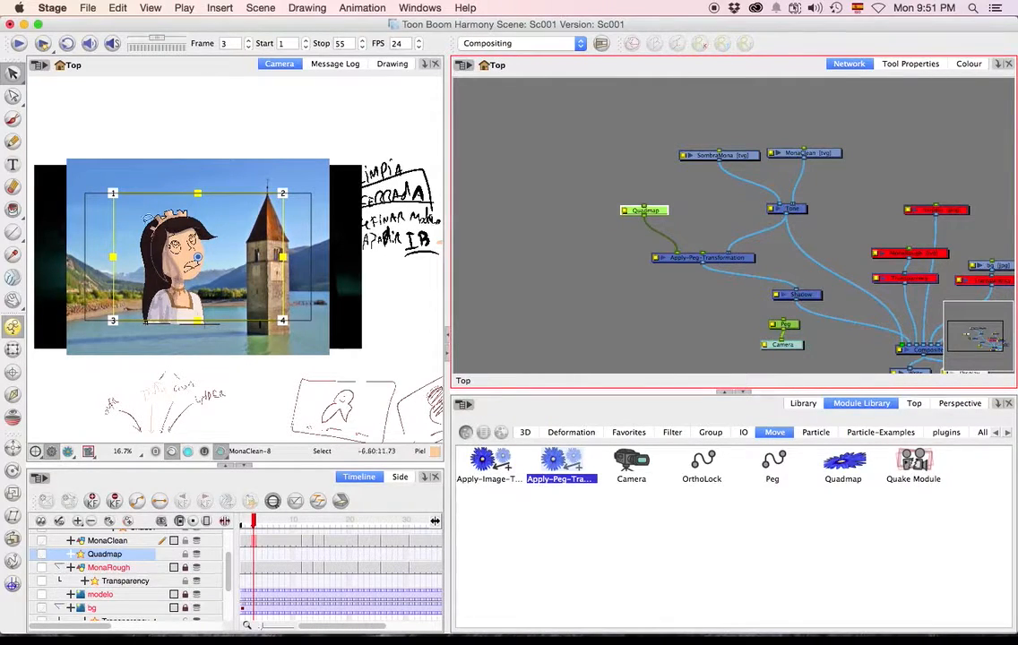
With the Transform tool, move Quadmap corners 1 and 2 down to the side of Mona so her copy lies flattened along the ground.
{"action": "left_click", "coordinate": [13, 348]}
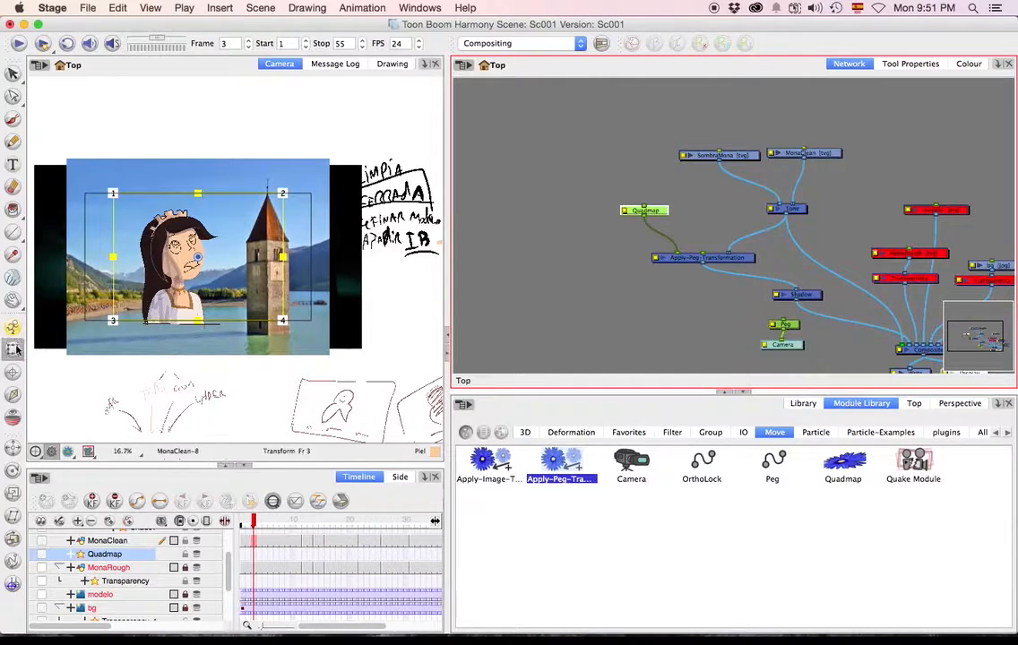
{"action": "left_click_drag", "start_coordinate": [115, 193], "coordinate": [57, 264]}
{"action": "left_click_drag", "start_coordinate": [283, 195], "coordinate": [382, 198]}
{"action": "key", "text": "space"}
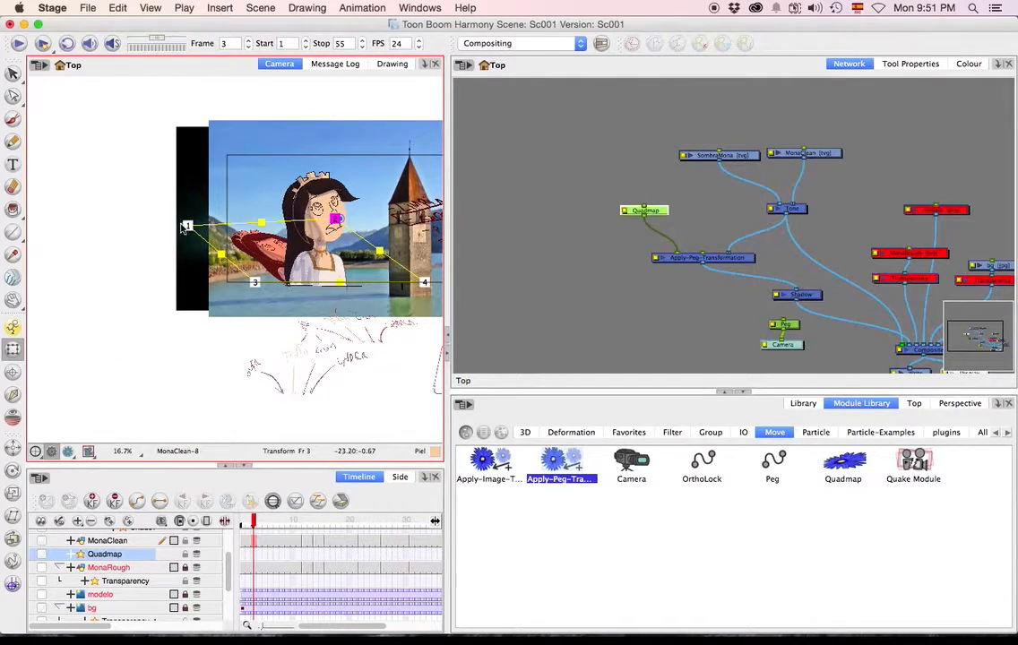
{"action": "left_click_drag", "start_coordinate": [184, 229], "coordinate": [162, 259]}
{"action": "left_click_drag", "start_coordinate": [337, 218], "coordinate": [285, 255]}
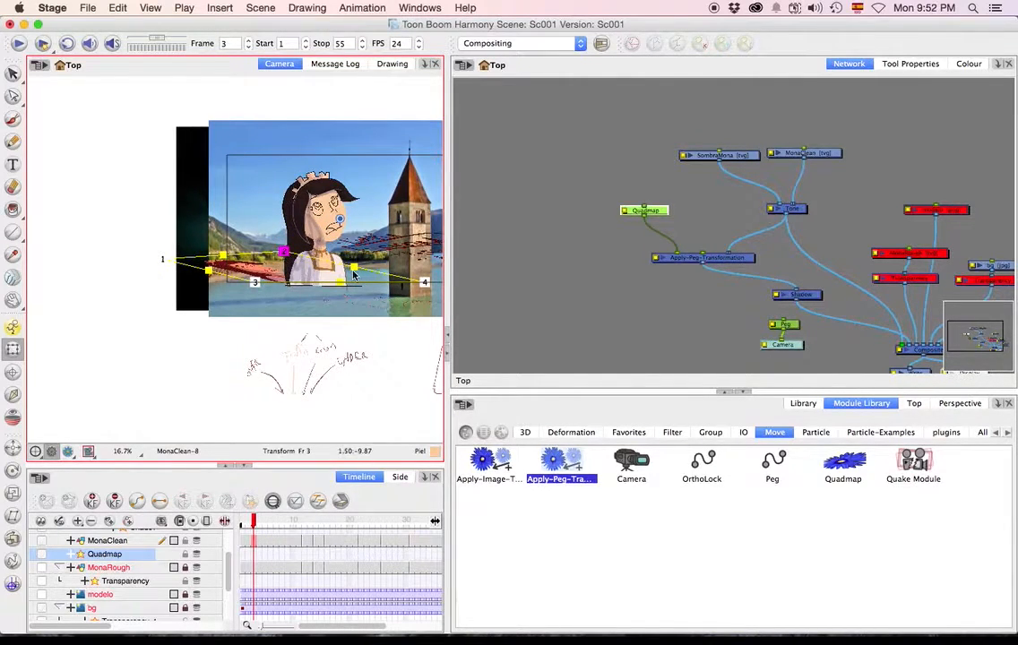
{"action": "scroll", "coordinate": [354, 276], "scroll_direction": "right", "scroll_amount": 5}
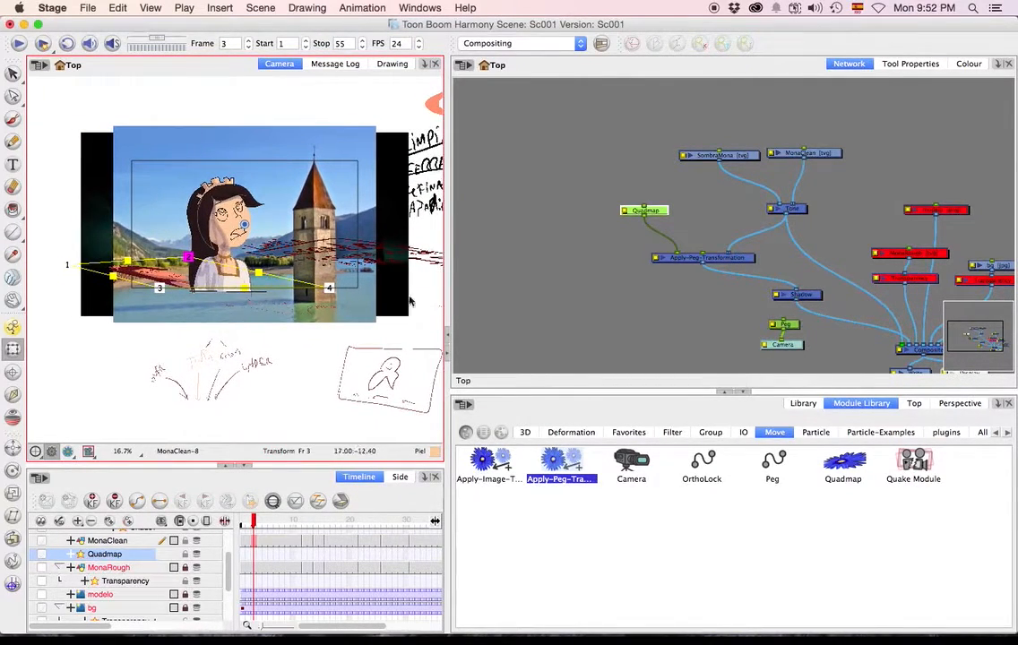
Deselect the Quadmap and switch the camera view to render preview.
{"action": "left_click", "coordinate": [593, 300]}
{"action": "left_click", "coordinate": [35, 451]}
{"action": "scroll", "coordinate": [182, 286], "scroll_direction": "up", "scroll_amount": 7}
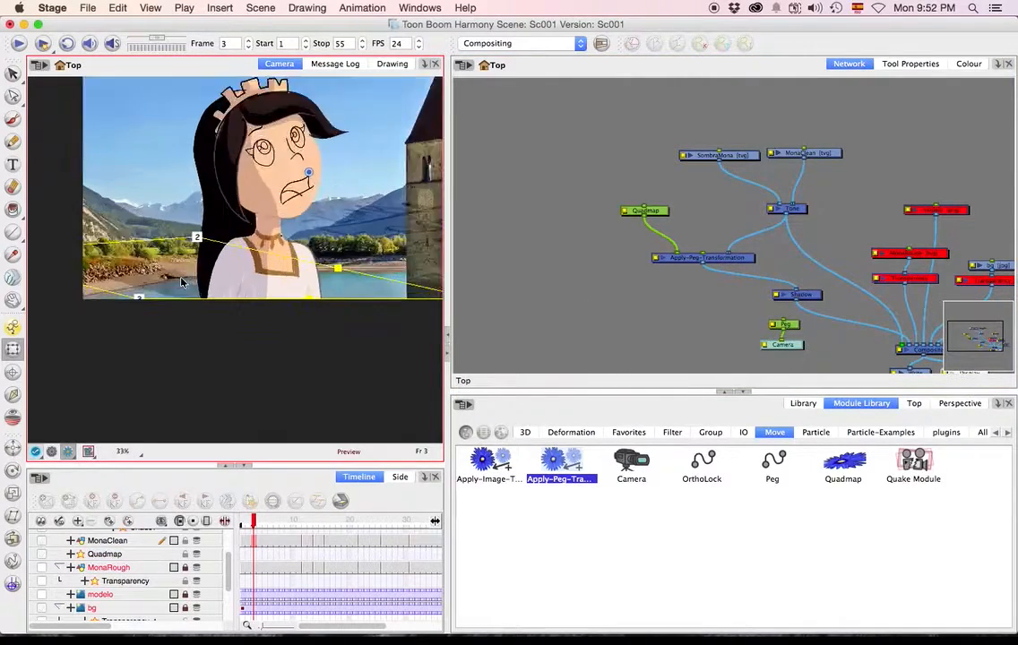
Disable the Shadow module and enable it again to compare the rendered preview with both states, and clear the selection.
{"action": "left_click", "coordinate": [797, 294]}
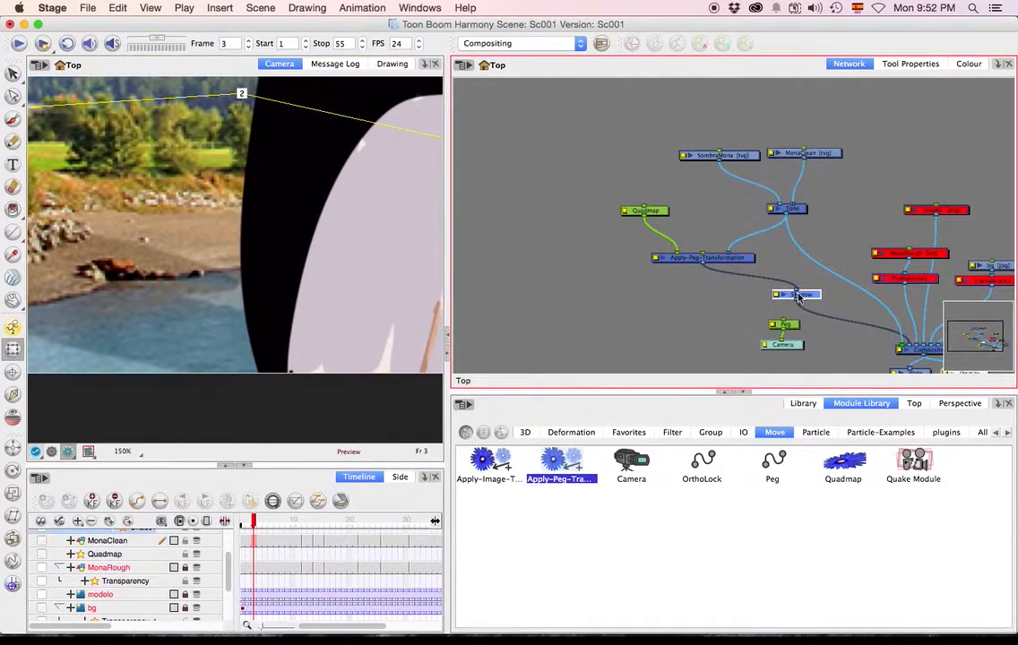
{"action": "key", "text": "d"}
{"action": "scroll", "coordinate": [245, 331], "scroll_direction": "down", "scroll_amount": 7}
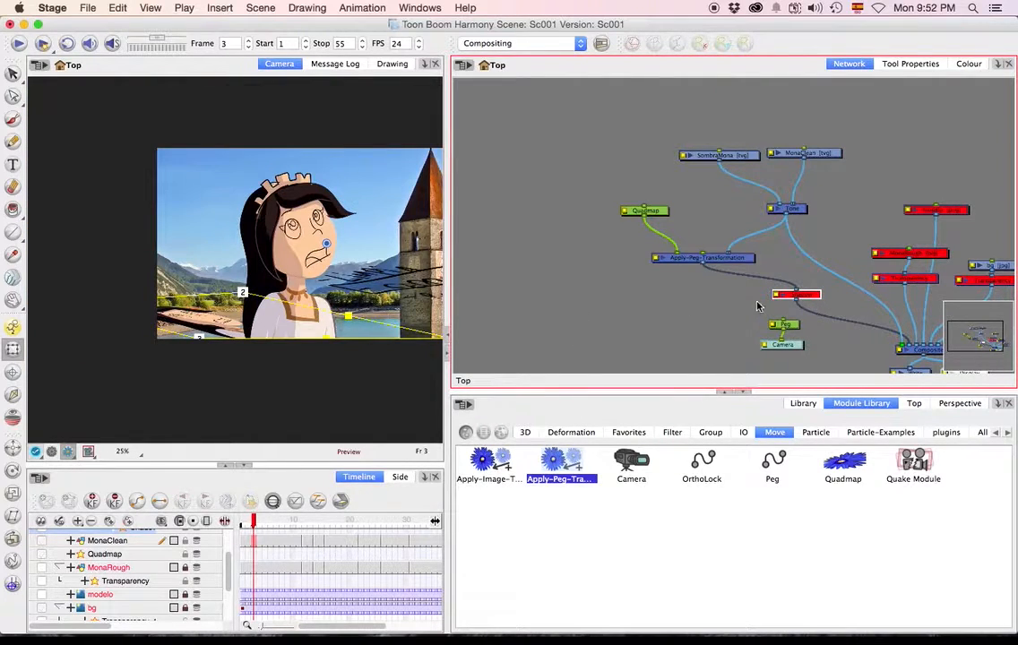
{"action": "key", "text": "a"}
{"action": "left_click", "coordinate": [252, 353]}
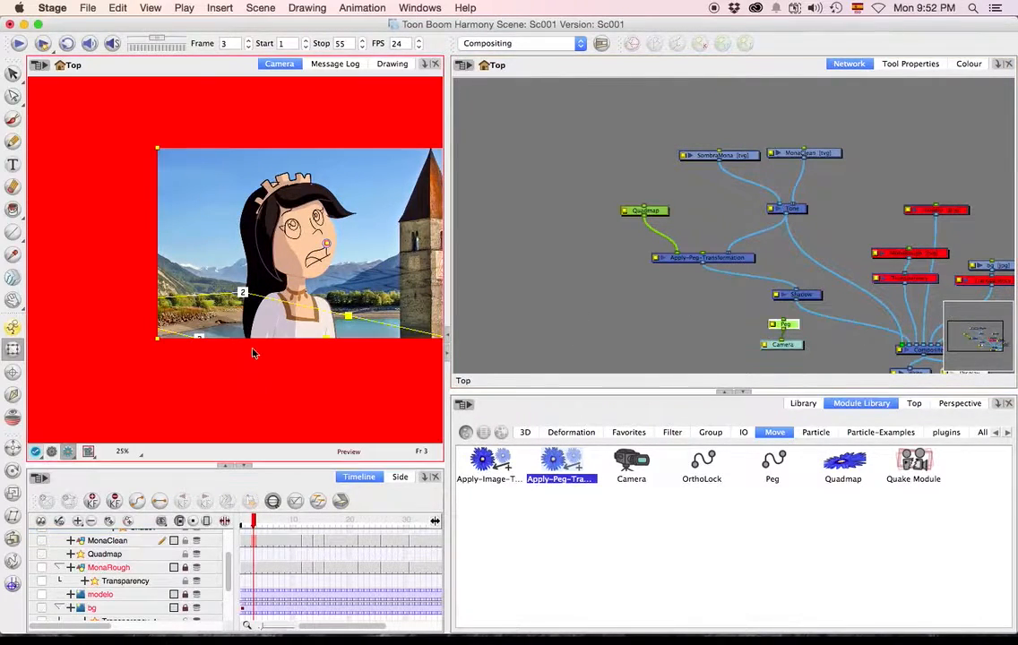
{"action": "key", "text": "Escape"}
Scrub through the timeline to check the cast shadow across Mona's poses and return to frame 1.
{"action": "left_click_drag", "start_coordinate": [277, 523], "coordinate": [334, 526]}
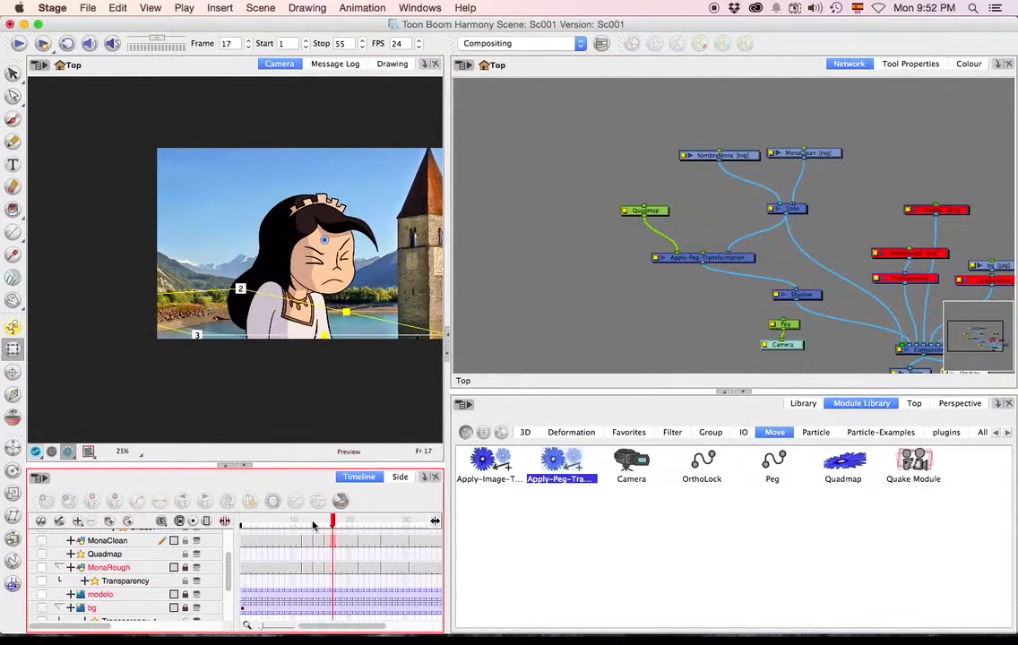
{"action": "left_click", "coordinate": [372, 522]}
{"action": "left_click", "coordinate": [390, 524]}
{"action": "left_click_drag", "start_coordinate": [273, 521], "coordinate": [214, 514]}
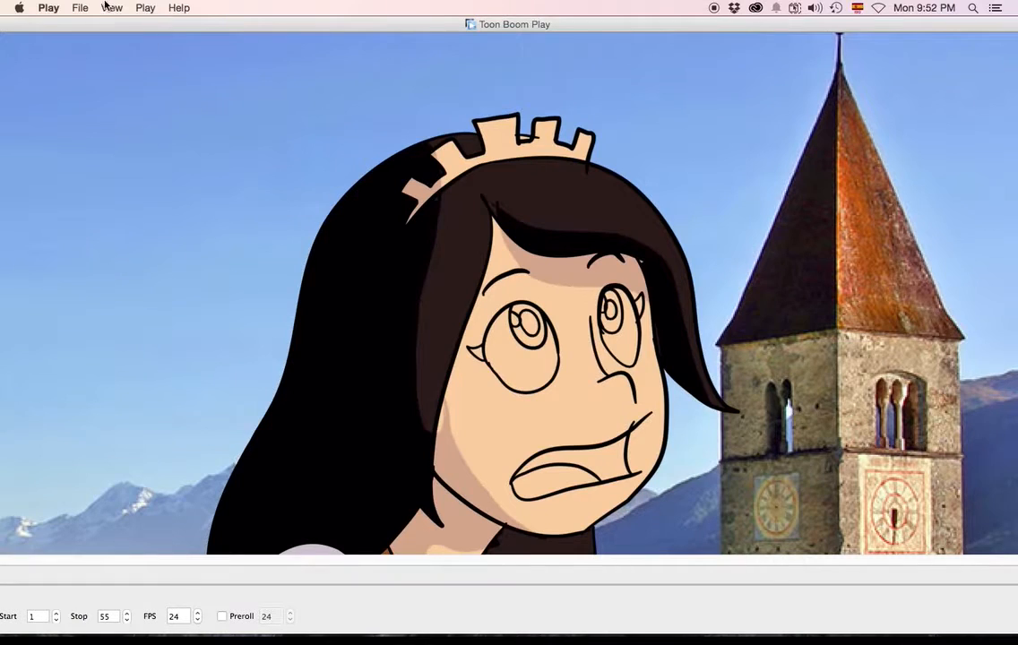
In Toon Boom Play, zoom out the rendered frames, reposition the window to reach the playback controls, and play the animation twice.
{"action": "left_click", "coordinate": [109, 8]}
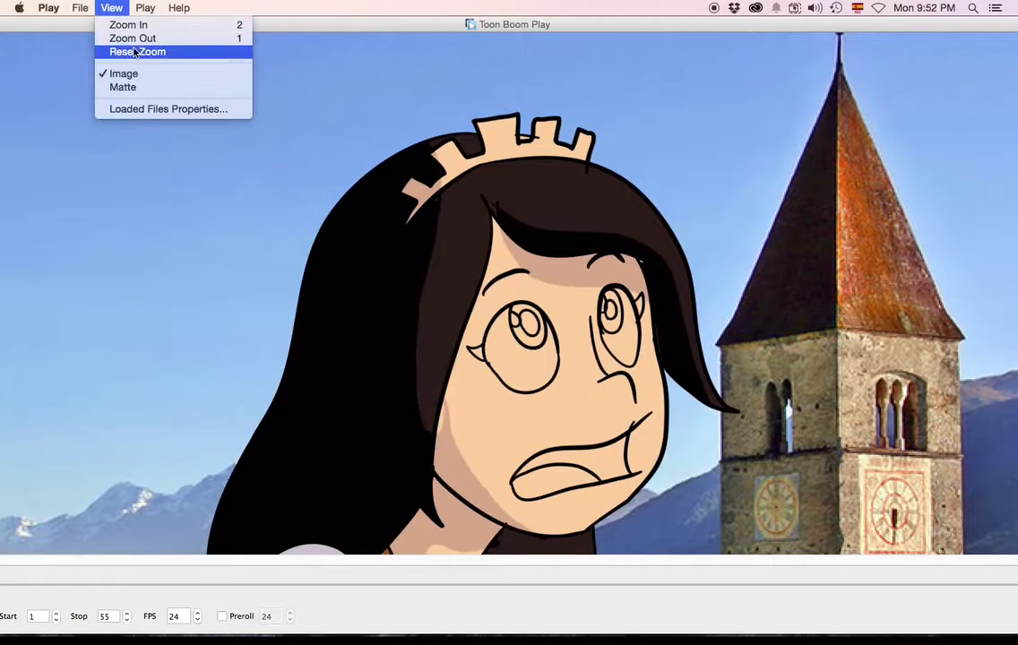
{"action": "left_click", "coordinate": [120, 39]}
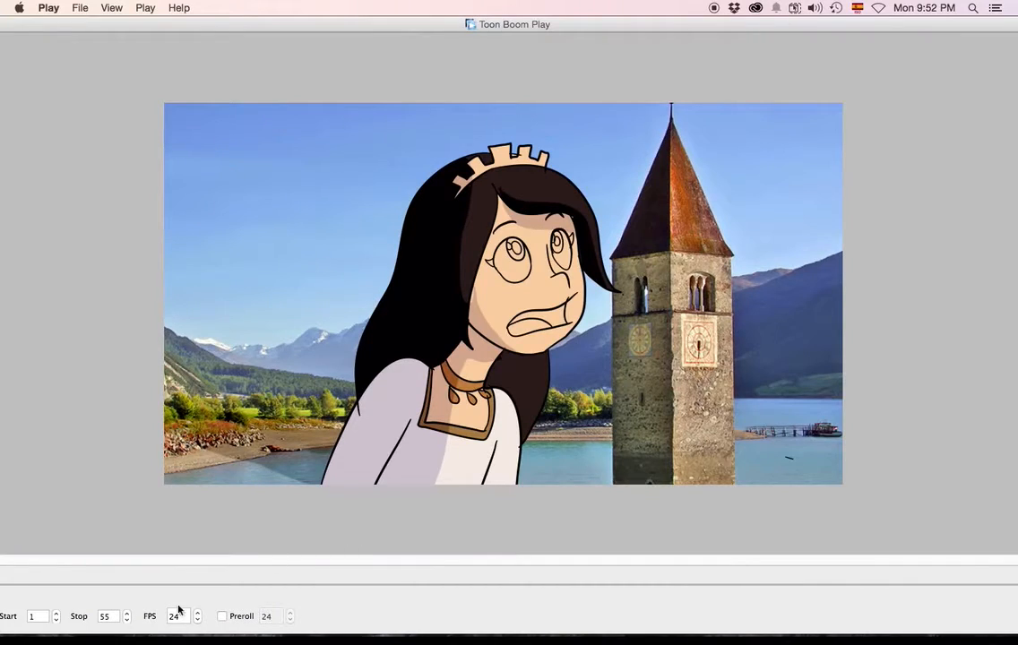
{"action": "left_click_drag", "start_coordinate": [52, 28], "coordinate": [277, 108]}
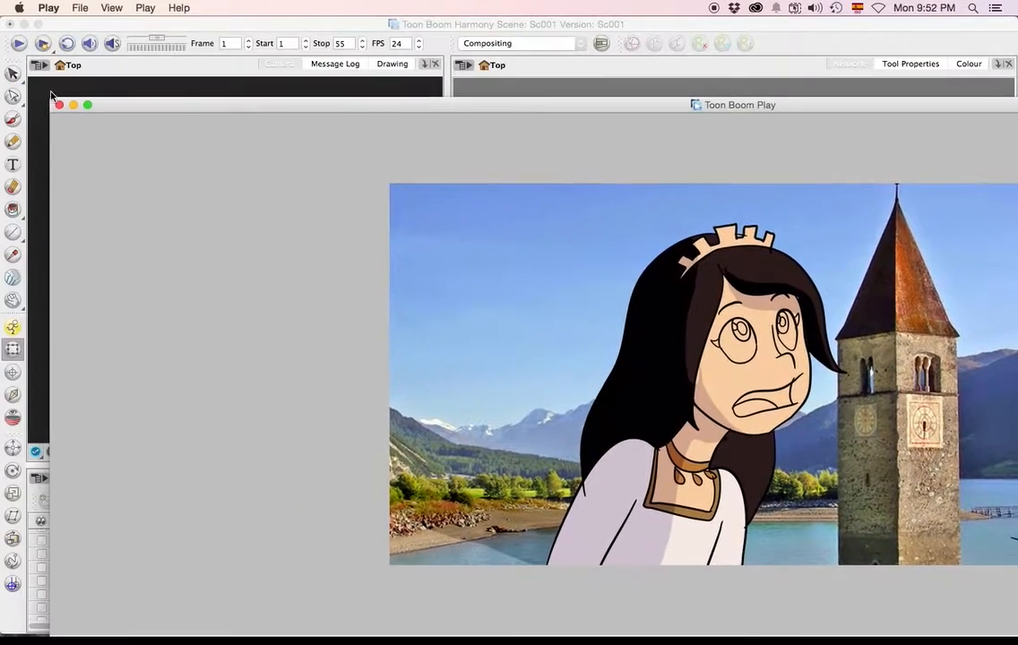
{"action": "left_click_drag", "start_coordinate": [132, 106], "coordinate": [120, 28]}
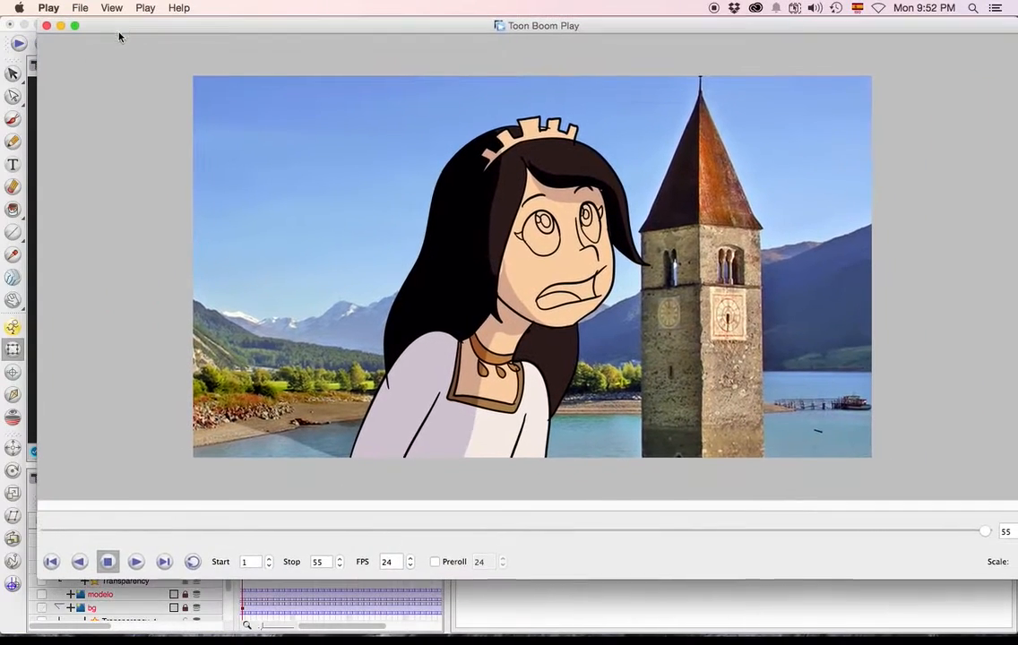
{"action": "left_click", "coordinate": [135, 562]}
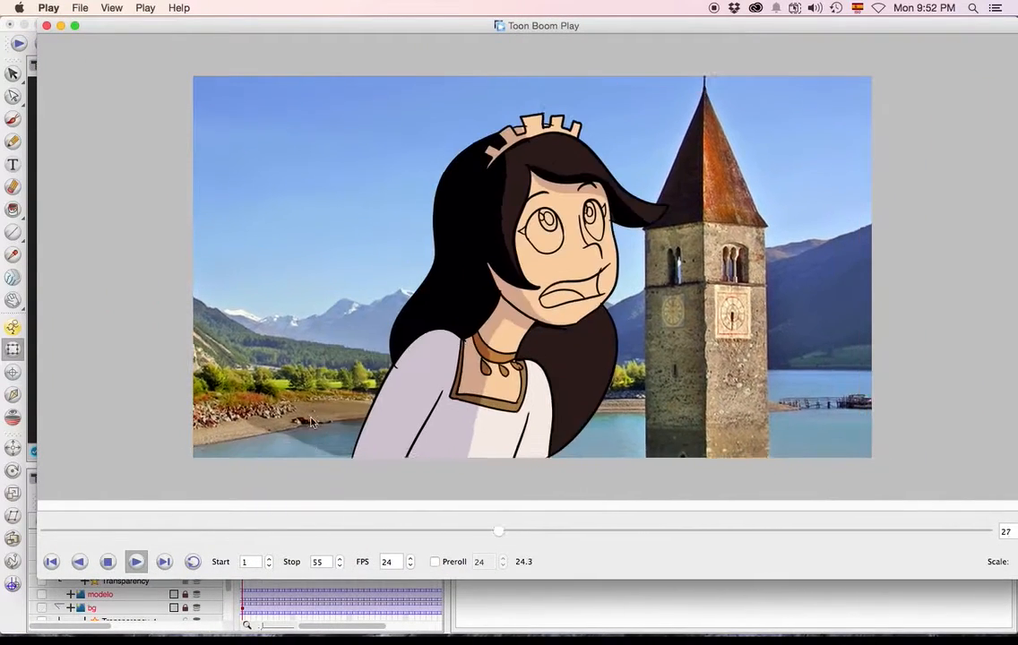
{"action": "left_click", "coordinate": [135, 562]}
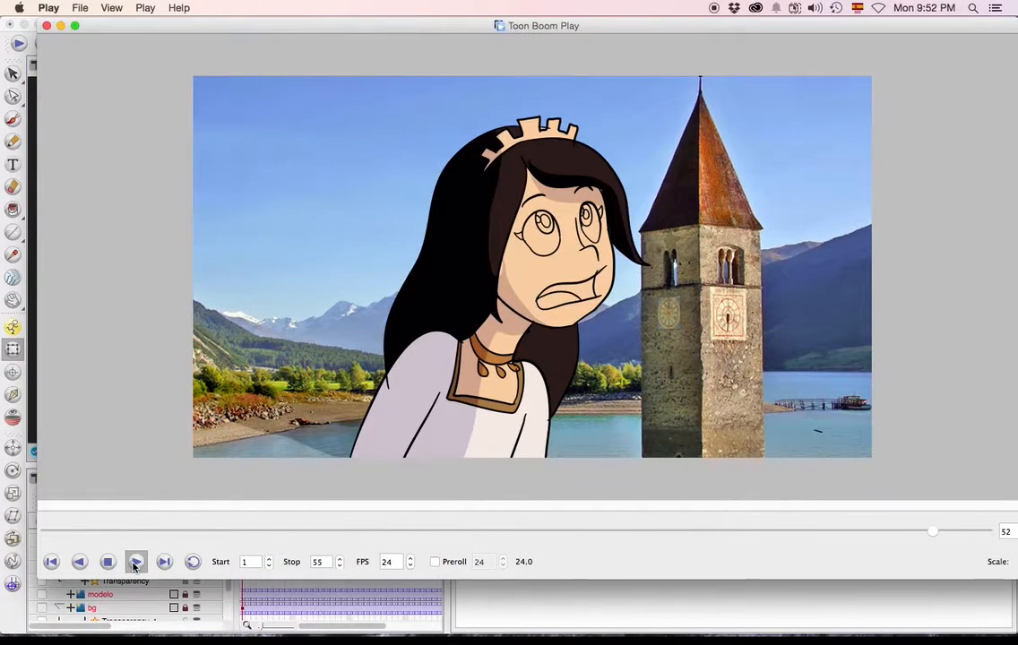
Replay the rendered animation once more and close the playback window.
{"action": "left_click", "coordinate": [135, 562]}
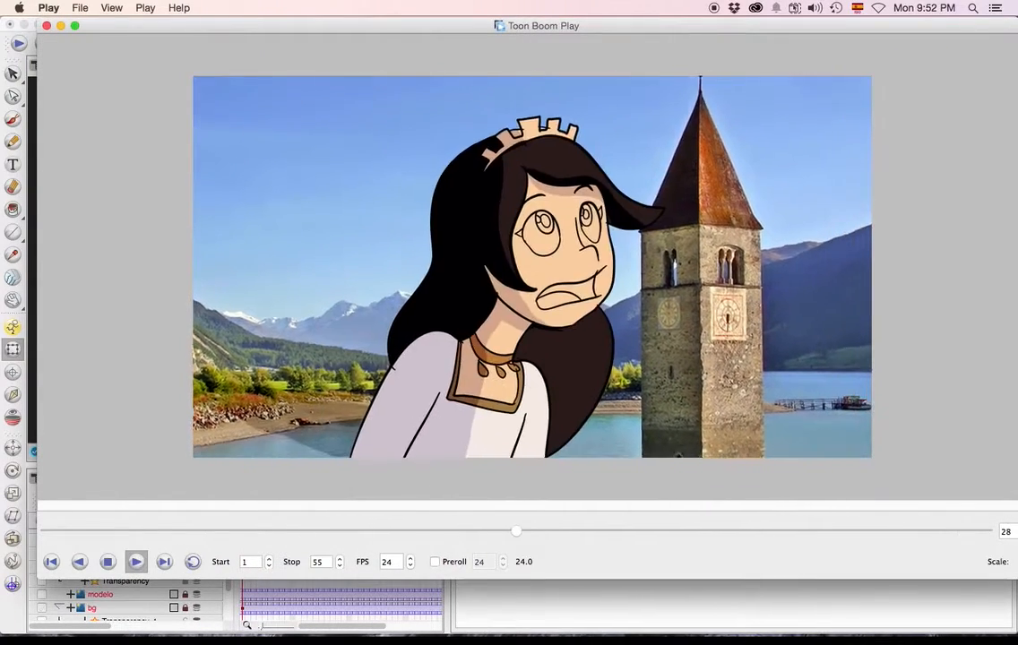
{"action": "left_click", "coordinate": [46, 25]}
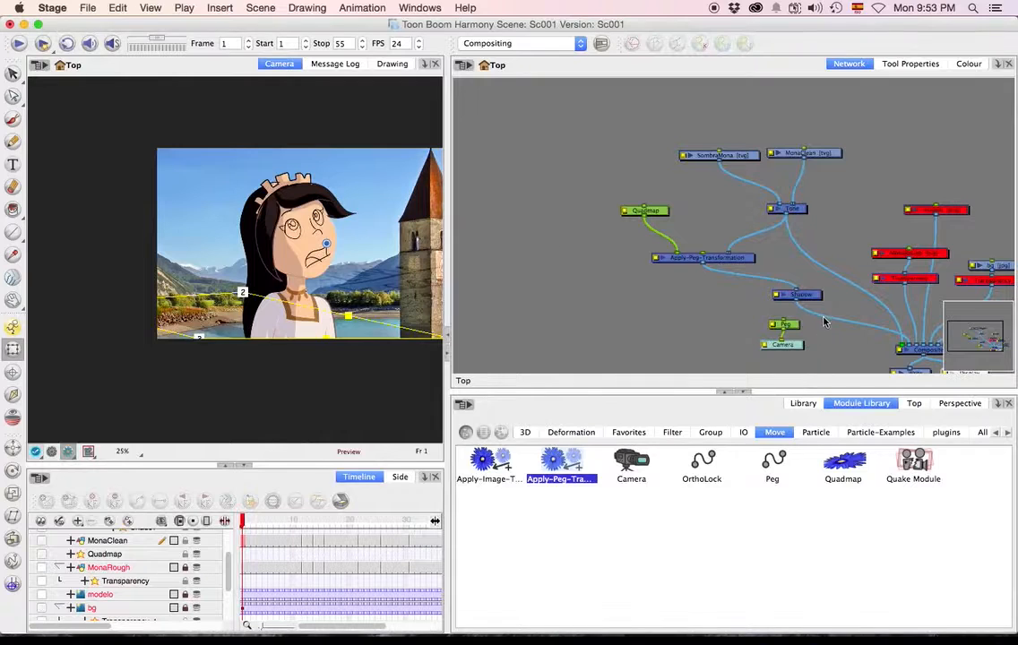
Rearrange the Tone, MonaClean, SombraMona, Apply-Peg-Transformation and Quadmap modules in the network so their connections are spaced apart.
{"action": "left_click_drag", "start_coordinate": [790, 209], "coordinate": [793, 197]}
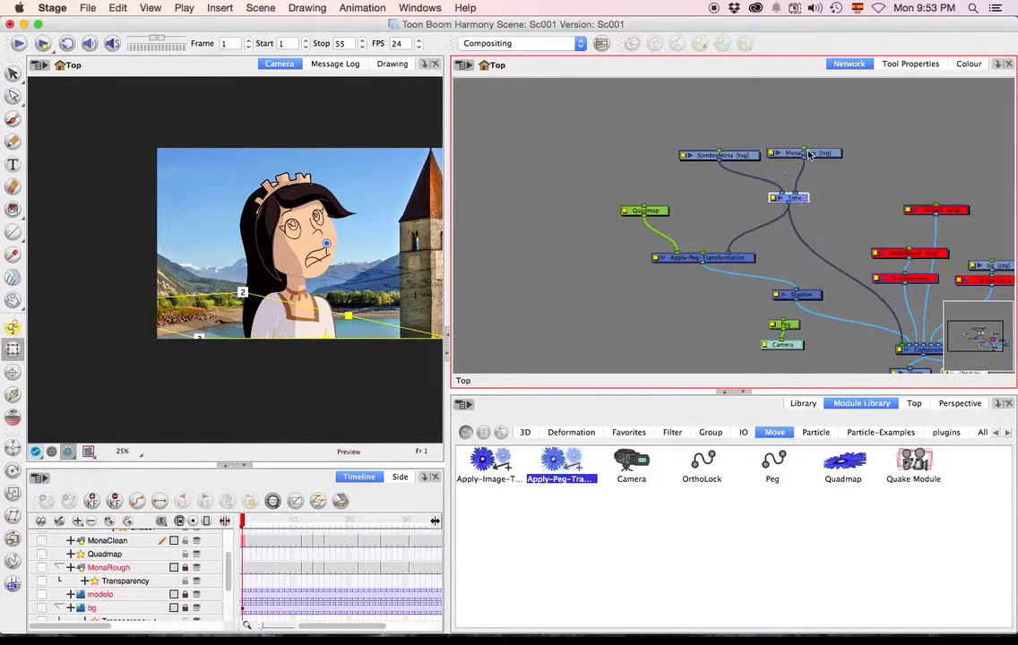
{"action": "left_click_drag", "start_coordinate": [808, 154], "coordinate": [812, 144]}
{"action": "left_click_drag", "start_coordinate": [742, 157], "coordinate": [739, 144]}
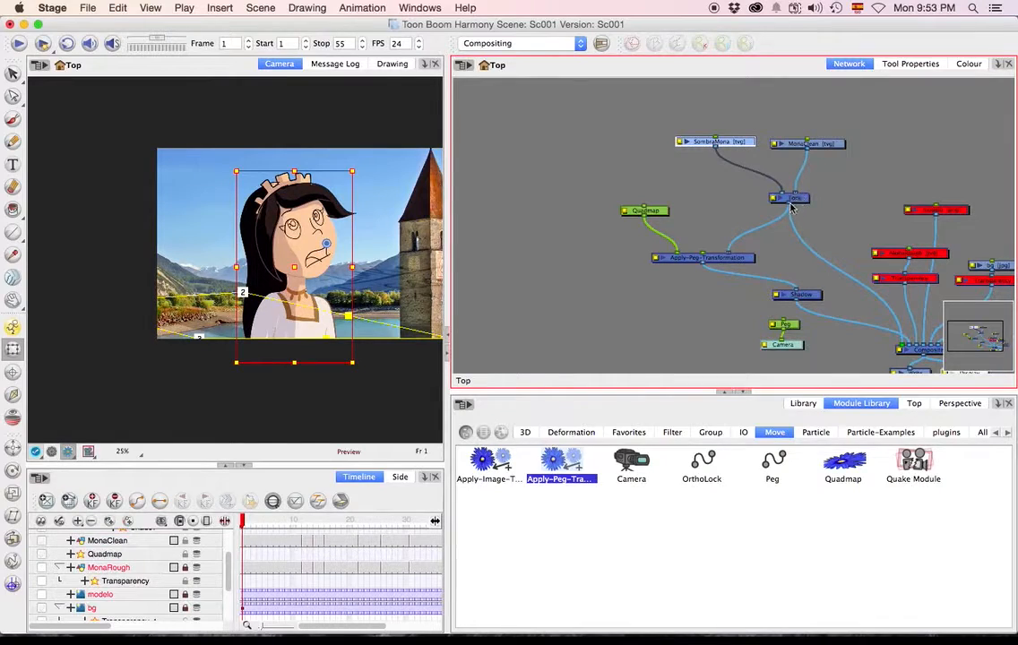
{"action": "left_click_drag", "start_coordinate": [681, 258], "coordinate": [738, 252]}
{"action": "left_click_drag", "start_coordinate": [657, 215], "coordinate": [640, 212]}
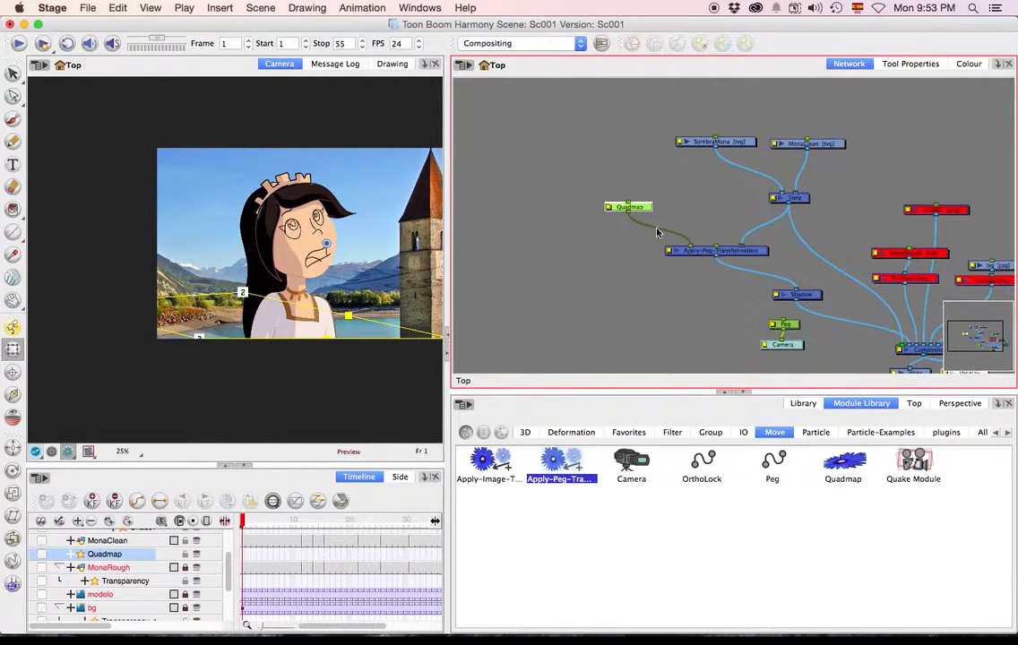
With the Quadmap selected, look up the Show Control command by searching the help for "show con" and run it.
{"action": "left_click", "coordinate": [465, 8]}
{"action": "type", "text": "show con"}
{"action": "mouse_move", "coordinate": [578, 47]}
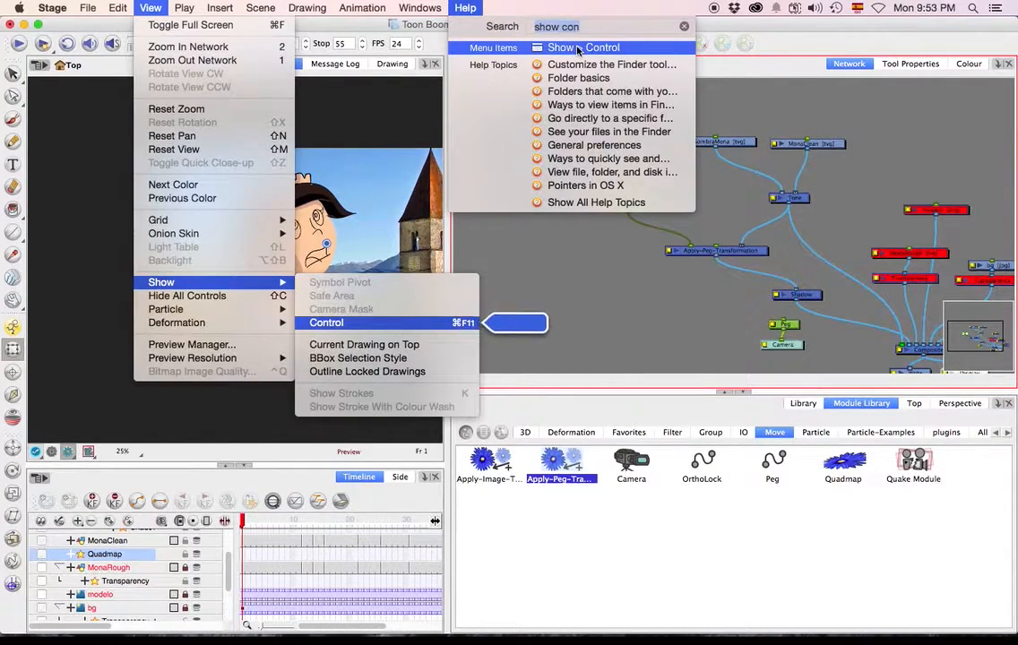
{"action": "left_click", "coordinate": [578, 47]}
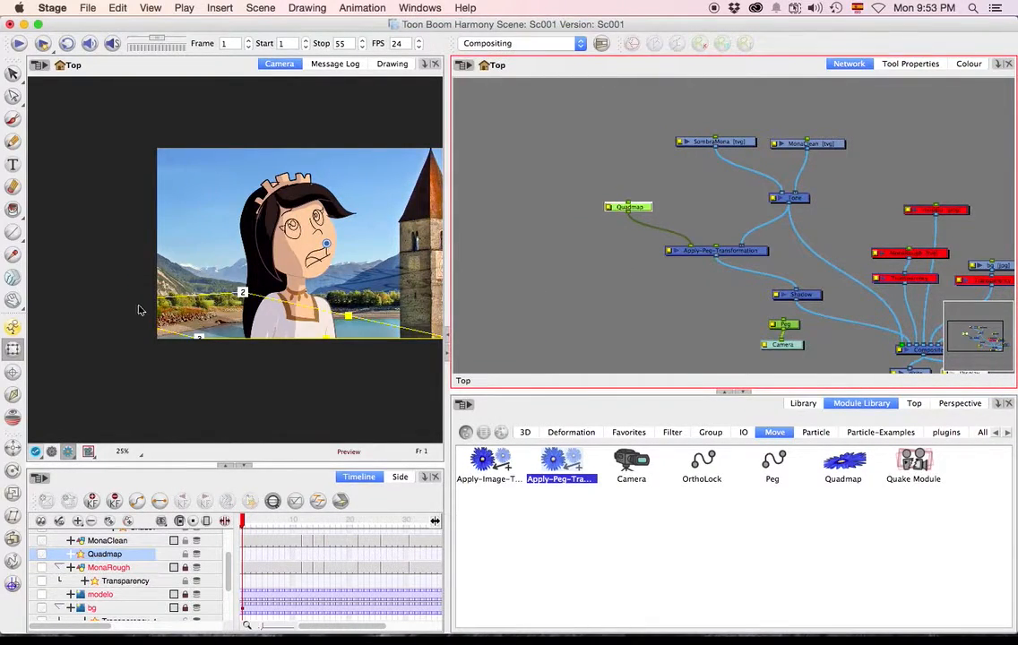
Tidy the shadow branch by adjusting Quadmap and Apply-Peg-Transformation and placing the Shadow module directly below Apply-Peg-Transformation.
{"action": "left_click_drag", "start_coordinate": [636, 209], "coordinate": [639, 214]}
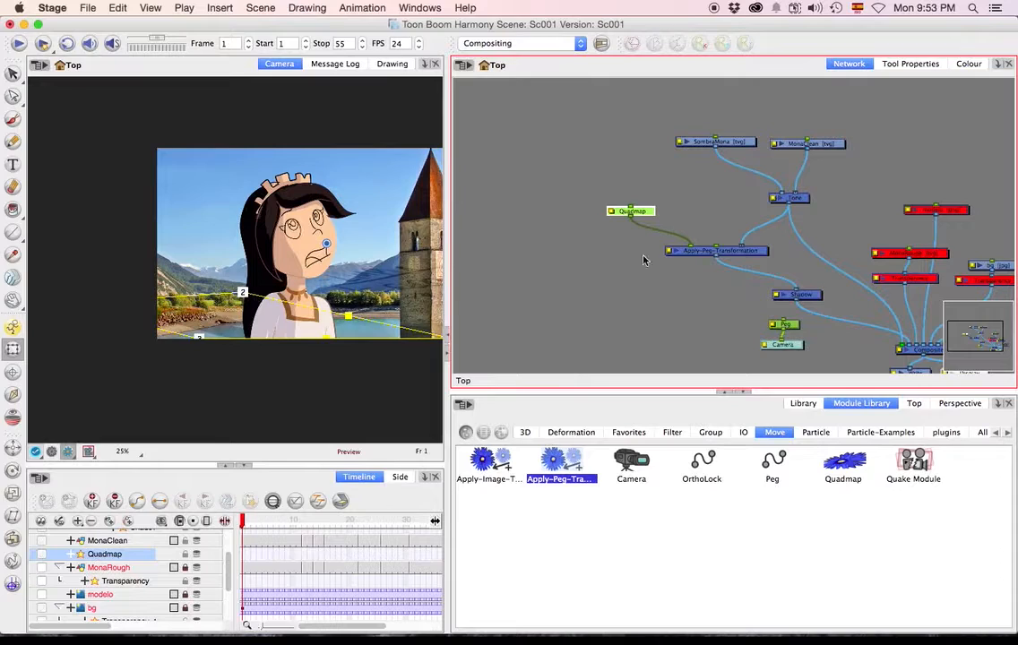
{"action": "left_click_drag", "start_coordinate": [728, 249], "coordinate": [716, 240]}
{"action": "left_click_drag", "start_coordinate": [796, 295], "coordinate": [632, 196]}
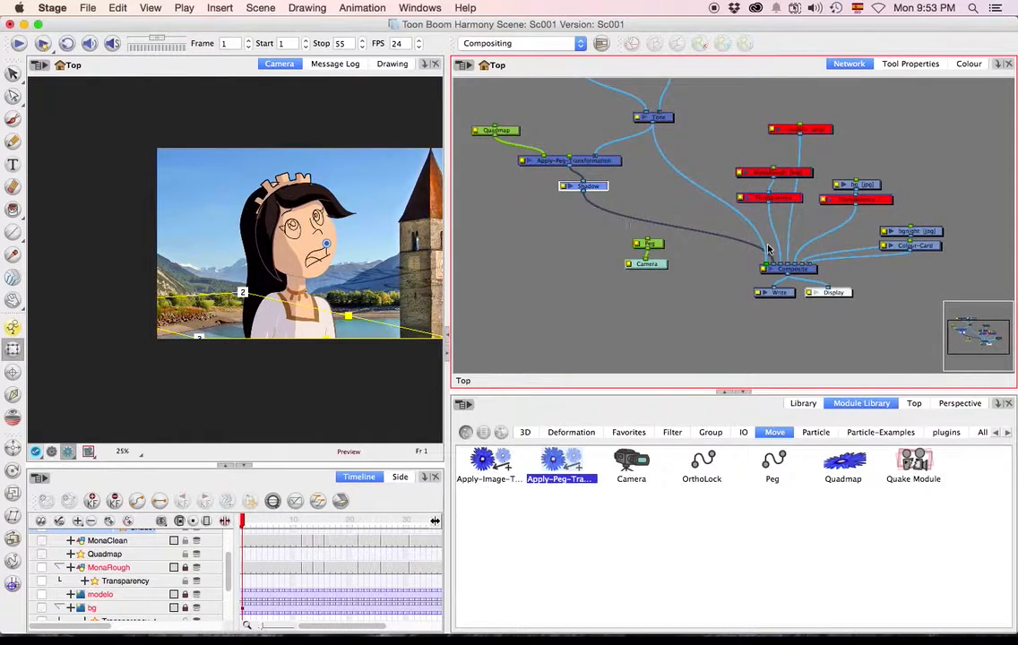
{"action": "left_click_drag", "start_coordinate": [707, 262], "coordinate": [740, 307]}
{"action": "scroll", "coordinate": [257, 230], "scroll_direction": "down", "scroll_amount": 1}
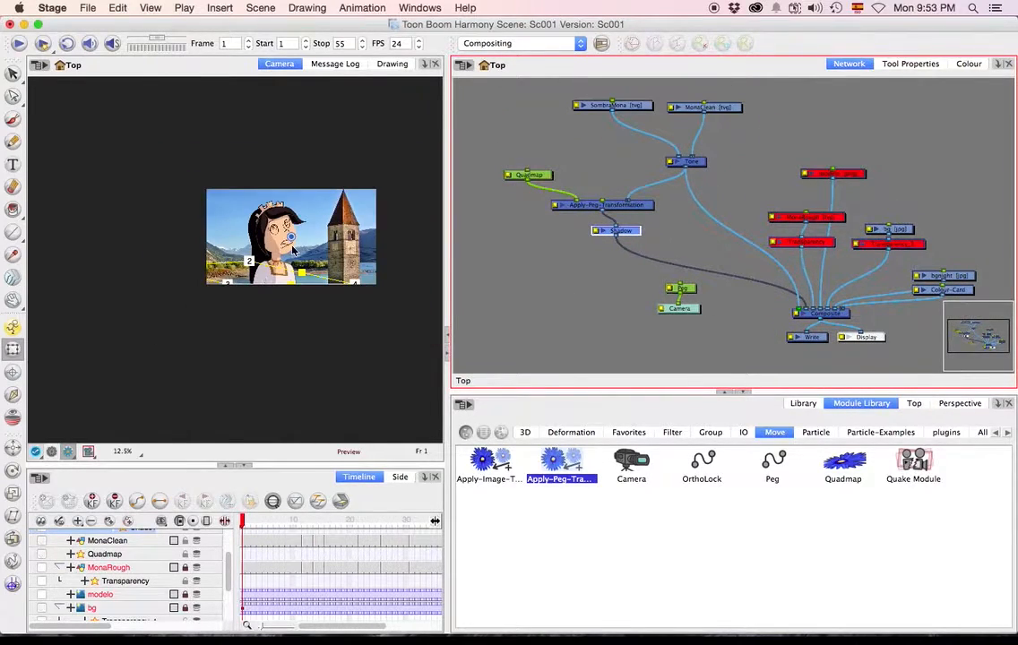
Clear the module selection and switch the camera view from render preview back to the drawing view.
{"action": "left_click", "coordinate": [366, 326]}
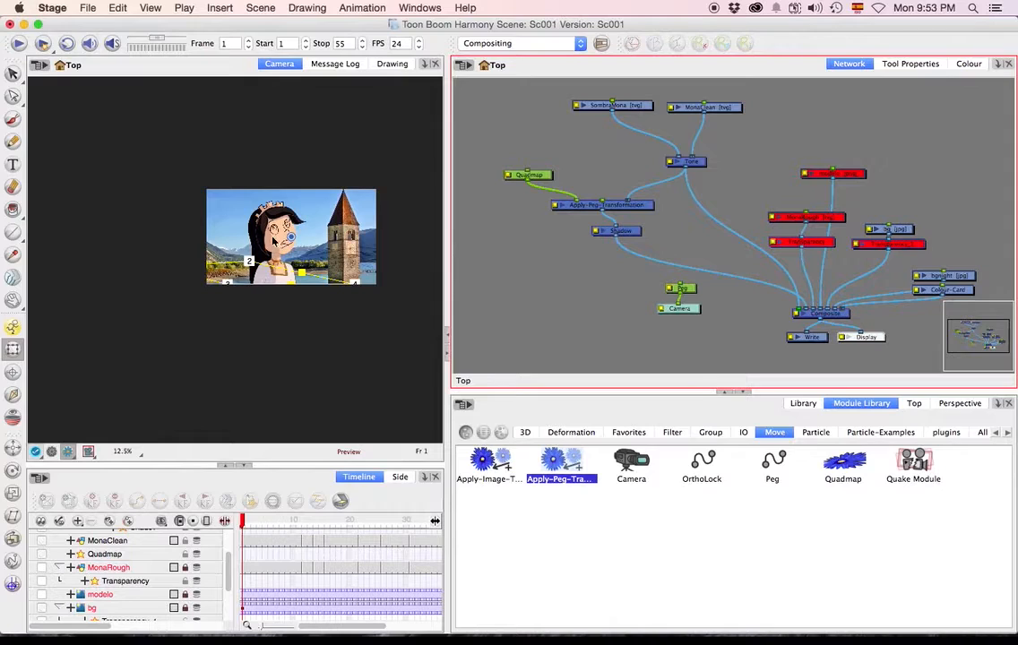
{"action": "scroll", "coordinate": [272, 240], "scroll_direction": "up", "scroll_amount": 1}
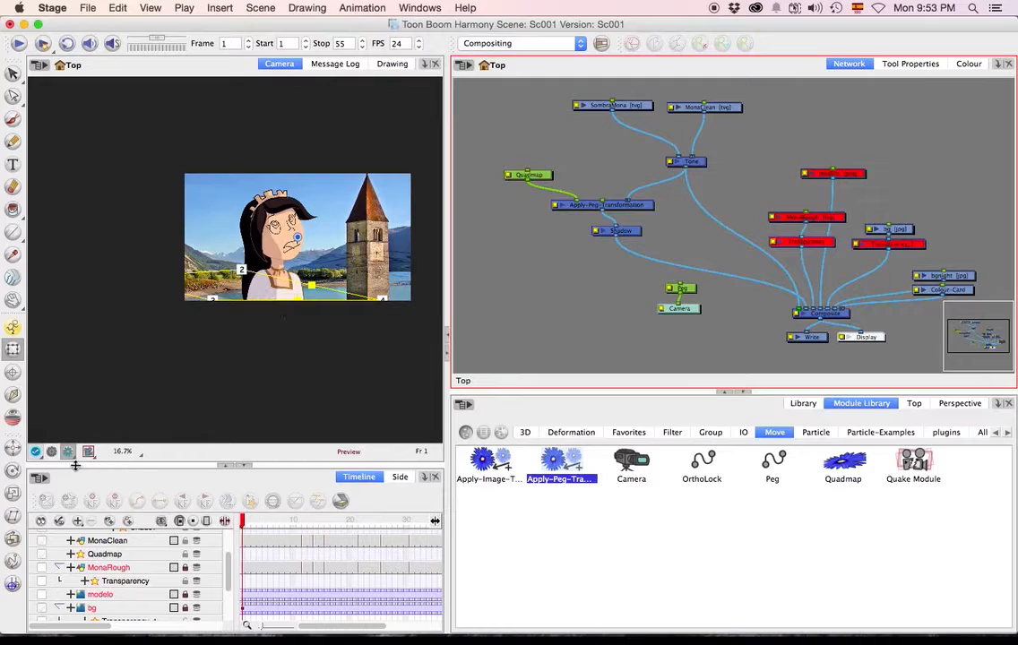
{"action": "left_click", "coordinate": [51, 451]}
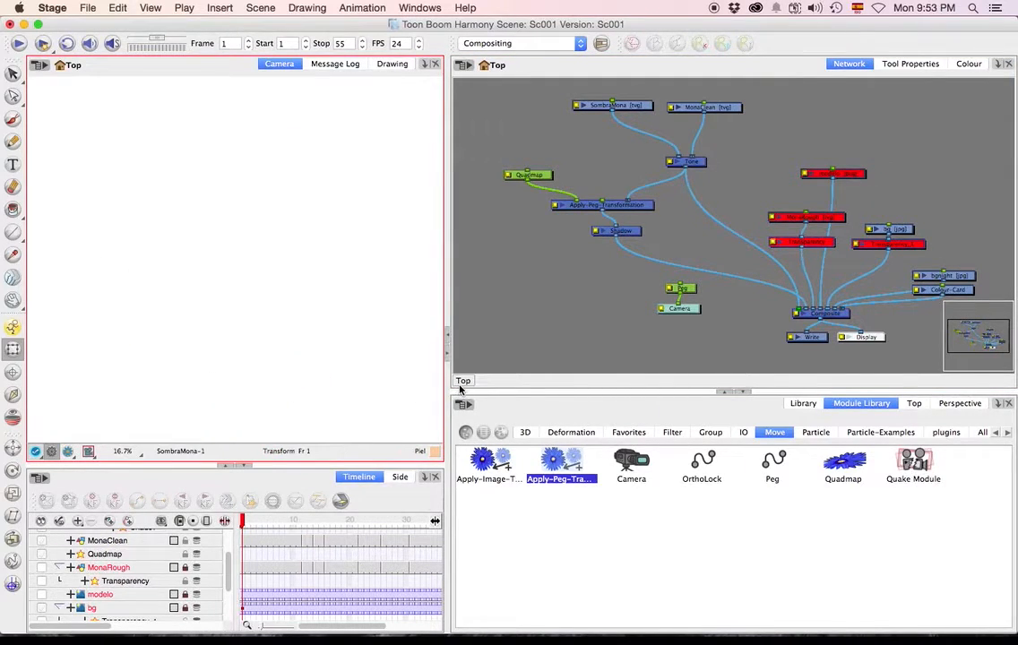
On the MonaClean layer, handwrite a heading with the Brush in an empty area, with two arrows leading to sub-items beneath it.
{"action": "left_click", "coordinate": [108, 540]}
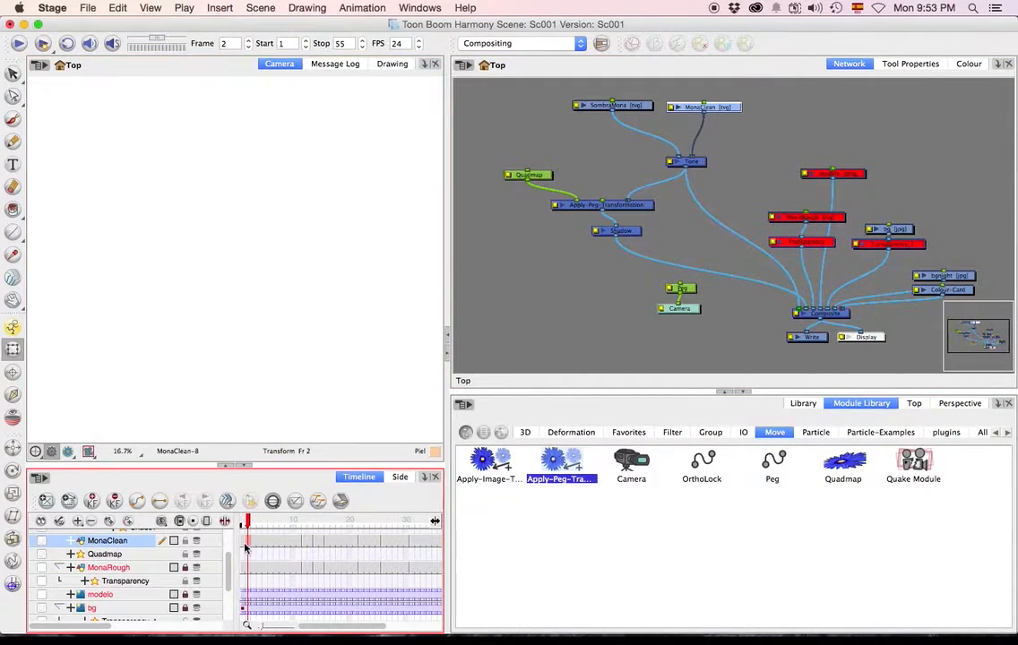
{"action": "left_click", "coordinate": [12, 118]}
{"action": "mouse_move", "coordinate": [138, 182]}
{"action": "left_mouse_down"}
{"action": "mouse_move", "coordinate": [191, 172]}
{"action": "mouse_move", "coordinate": [176, 182]}
{"action": "mouse_move", "coordinate": [183, 197]}
{"action": "mouse_move", "coordinate": [181, 175]}
{"action": "mouse_move", "coordinate": [198, 161]}
{"action": "mouse_move", "coordinate": [211, 170]}
{"action": "mouse_move", "coordinate": [213, 153]}
{"action": "mouse_move", "coordinate": [249, 166]}
{"action": "left_mouse_up"}
{"action": "mouse_move", "coordinate": [195, 201]}
{"action": "left_mouse_down"}
{"action": "mouse_move", "coordinate": [253, 223]}
{"action": "mouse_move", "coordinate": [273, 206]}
{"action": "left_mouse_up"}
{"action": "left_click_drag", "start_coordinate": [272, 206], "coordinate": [285, 217]}
{"action": "left_click_drag", "start_coordinate": [289, 201], "coordinate": [308, 215]}
{"action": "left_click_drag", "start_coordinate": [318, 195], "coordinate": [323, 212]}
{"action": "mouse_move", "coordinate": [206, 215]}
{"action": "left_mouse_down"}
{"action": "mouse_move", "coordinate": [247, 270]}
{"action": "mouse_move", "coordinate": [272, 263]}
{"action": "left_mouse_up"}
{"action": "left_click_drag", "start_coordinate": [275, 250], "coordinate": [291, 260]}
{"action": "left_click_drag", "start_coordinate": [287, 239], "coordinate": [288, 255]}
{"action": "left_click_drag", "start_coordinate": [282, 248], "coordinate": [294, 244]}
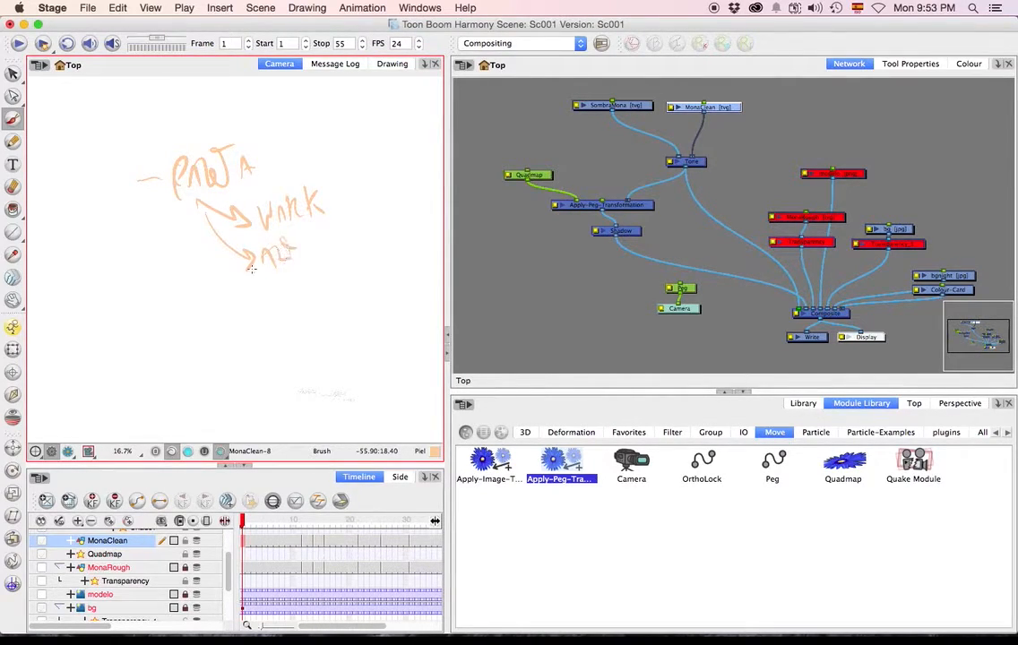
Handwrite the list items CLEAN, PINTADO and SOMBRA below the heading and put a vertical mark beside the listed stages.
{"action": "mouse_move", "coordinate": [155, 310]}
{"action": "left_mouse_down"}
{"action": "mouse_move", "coordinate": [208, 319]}
{"action": "mouse_move", "coordinate": [262, 303]}
{"action": "left_mouse_up"}
{"action": "mouse_move", "coordinate": [173, 348]}
{"action": "left_mouse_down"}
{"action": "mouse_move", "coordinate": [221, 355]}
{"action": "mouse_move", "coordinate": [233, 336]}
{"action": "mouse_move", "coordinate": [254, 348]}
{"action": "mouse_move", "coordinate": [255, 331]}
{"action": "mouse_move", "coordinate": [271, 344]}
{"action": "mouse_move", "coordinate": [310, 329]}
{"action": "left_mouse_up"}
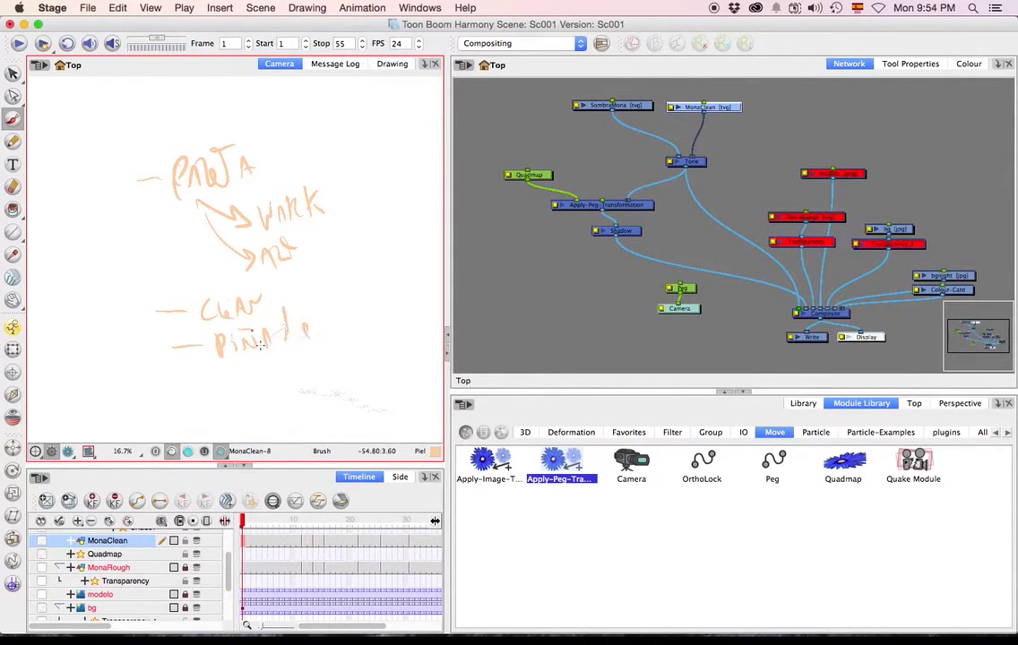
{"action": "mouse_move", "coordinate": [176, 394]}
{"action": "left_mouse_down"}
{"action": "mouse_move", "coordinate": [252, 402]}
{"action": "mouse_move", "coordinate": [280, 382]}
{"action": "mouse_move", "coordinate": [308, 377]}
{"action": "left_mouse_up"}
{"action": "left_click_drag", "start_coordinate": [152, 382], "coordinate": [152, 415]}
{"action": "left_click_drag", "start_coordinate": [146, 351], "coordinate": [148, 330]}
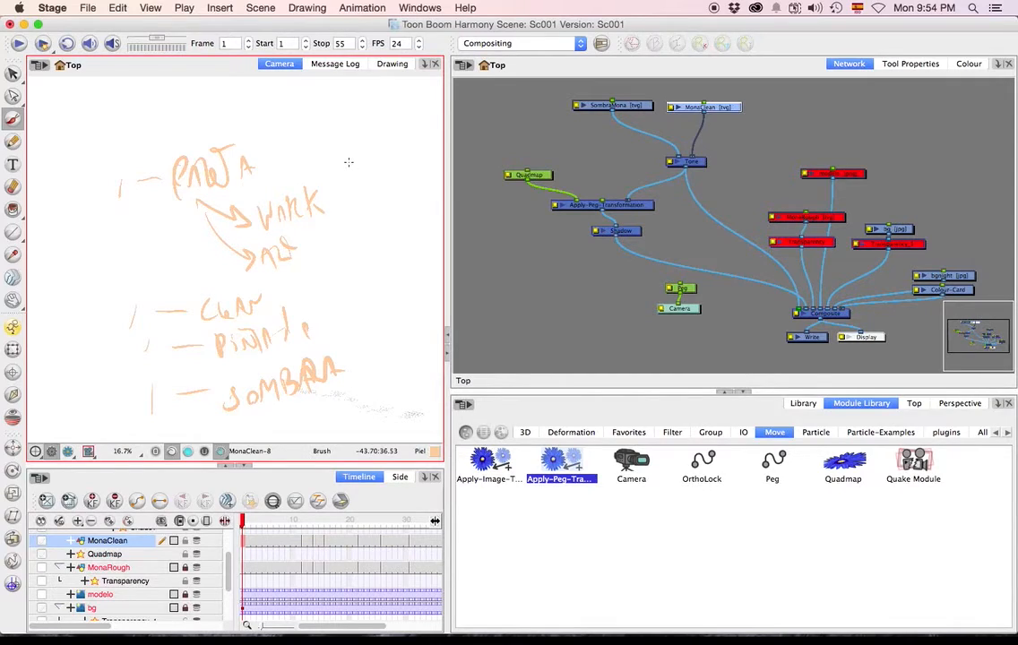
Doodle a laughing cartoon figure beside the handwritten list, with an oval head, toothy mouth, body, raised arm and hand.
{"action": "left_click_drag", "start_coordinate": [387, 118], "coordinate": [383, 120]}
{"action": "left_click_drag", "start_coordinate": [421, 169], "coordinate": [360, 185]}
{"action": "left_click_drag", "start_coordinate": [381, 295], "coordinate": [409, 299]}
{"action": "mouse_move", "coordinate": [387, 255]}
{"action": "left_mouse_down"}
{"action": "mouse_move", "coordinate": [340, 294]}
{"action": "mouse_move", "coordinate": [341, 260]}
{"action": "left_mouse_up"}
{"action": "left_click_drag", "start_coordinate": [348, 216], "coordinate": [331, 268]}
{"action": "right_click", "coordinate": [333, 231]}
{"action": "left_click", "coordinate": [319, 201]}
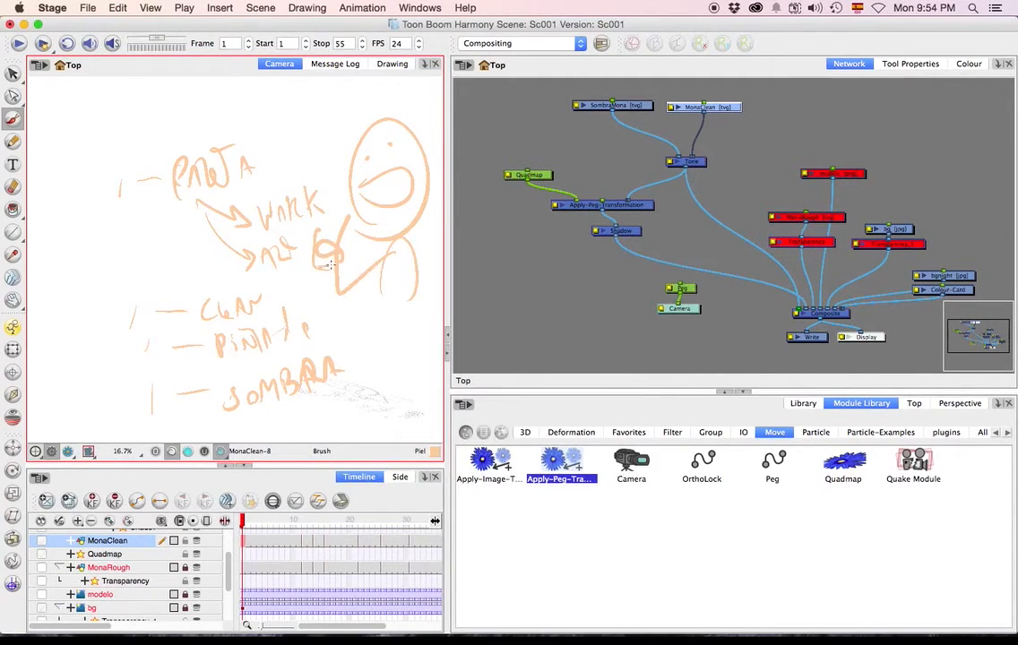
{"action": "mouse_move", "coordinate": [346, 133]}
{"action": "left_mouse_down"}
{"action": "mouse_move", "coordinate": [376, 136]}
{"action": "mouse_move", "coordinate": [412, 116]}
{"action": "left_mouse_up"}
{"action": "left_click_drag", "start_coordinate": [374, 186], "coordinate": [416, 186]}
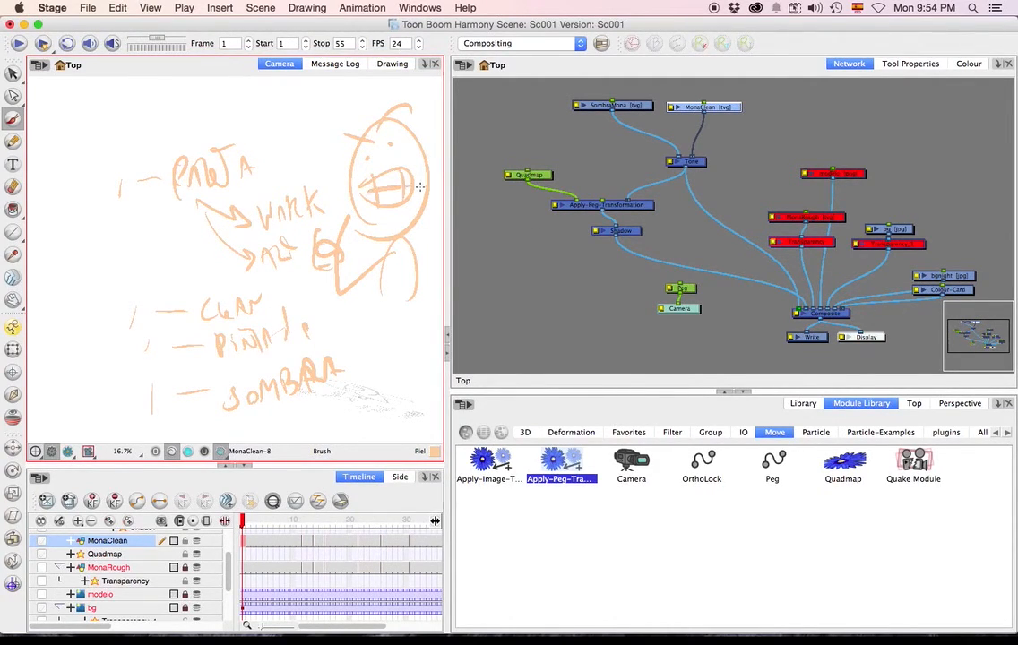